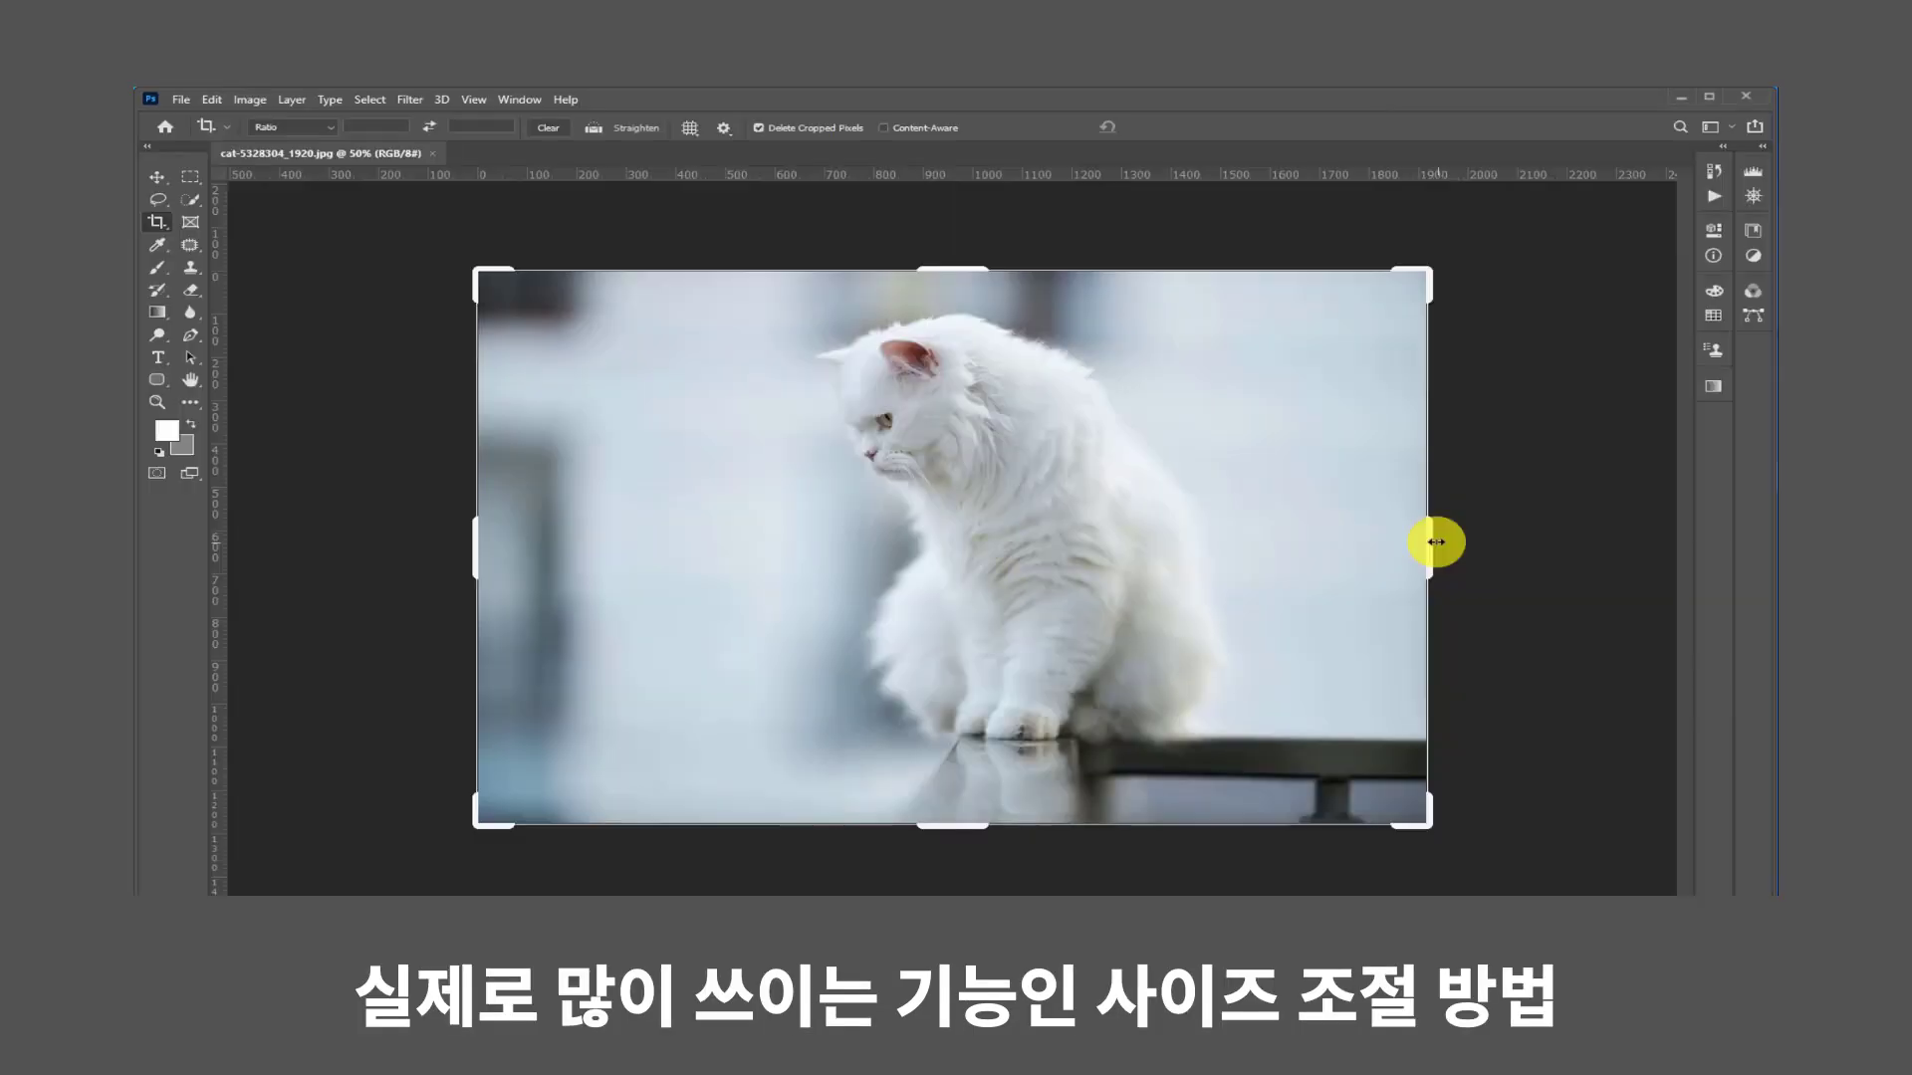
pyautogui.moveTo(1438, 541); pyautogui.dragTo(1330, 553)
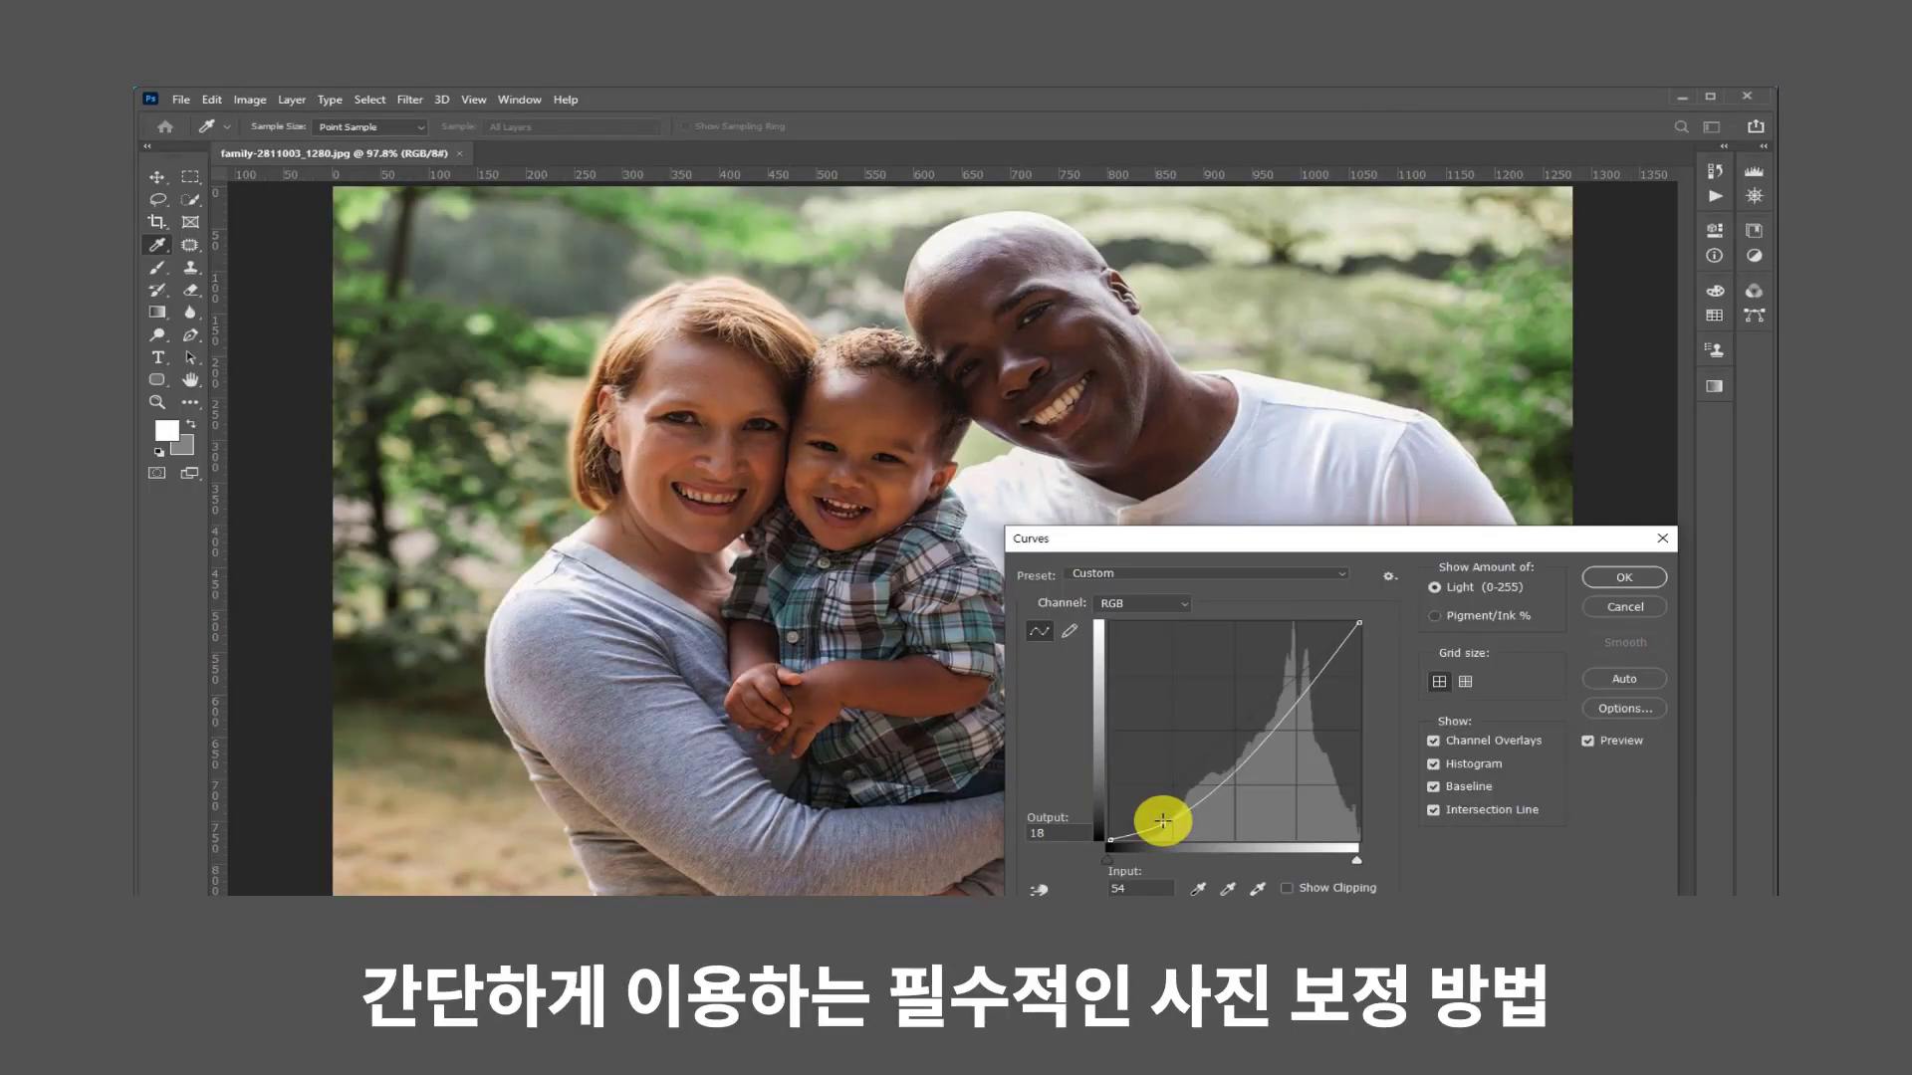
pyautogui.moveTo(1159, 811); pyautogui.dragTo(1163, 818)
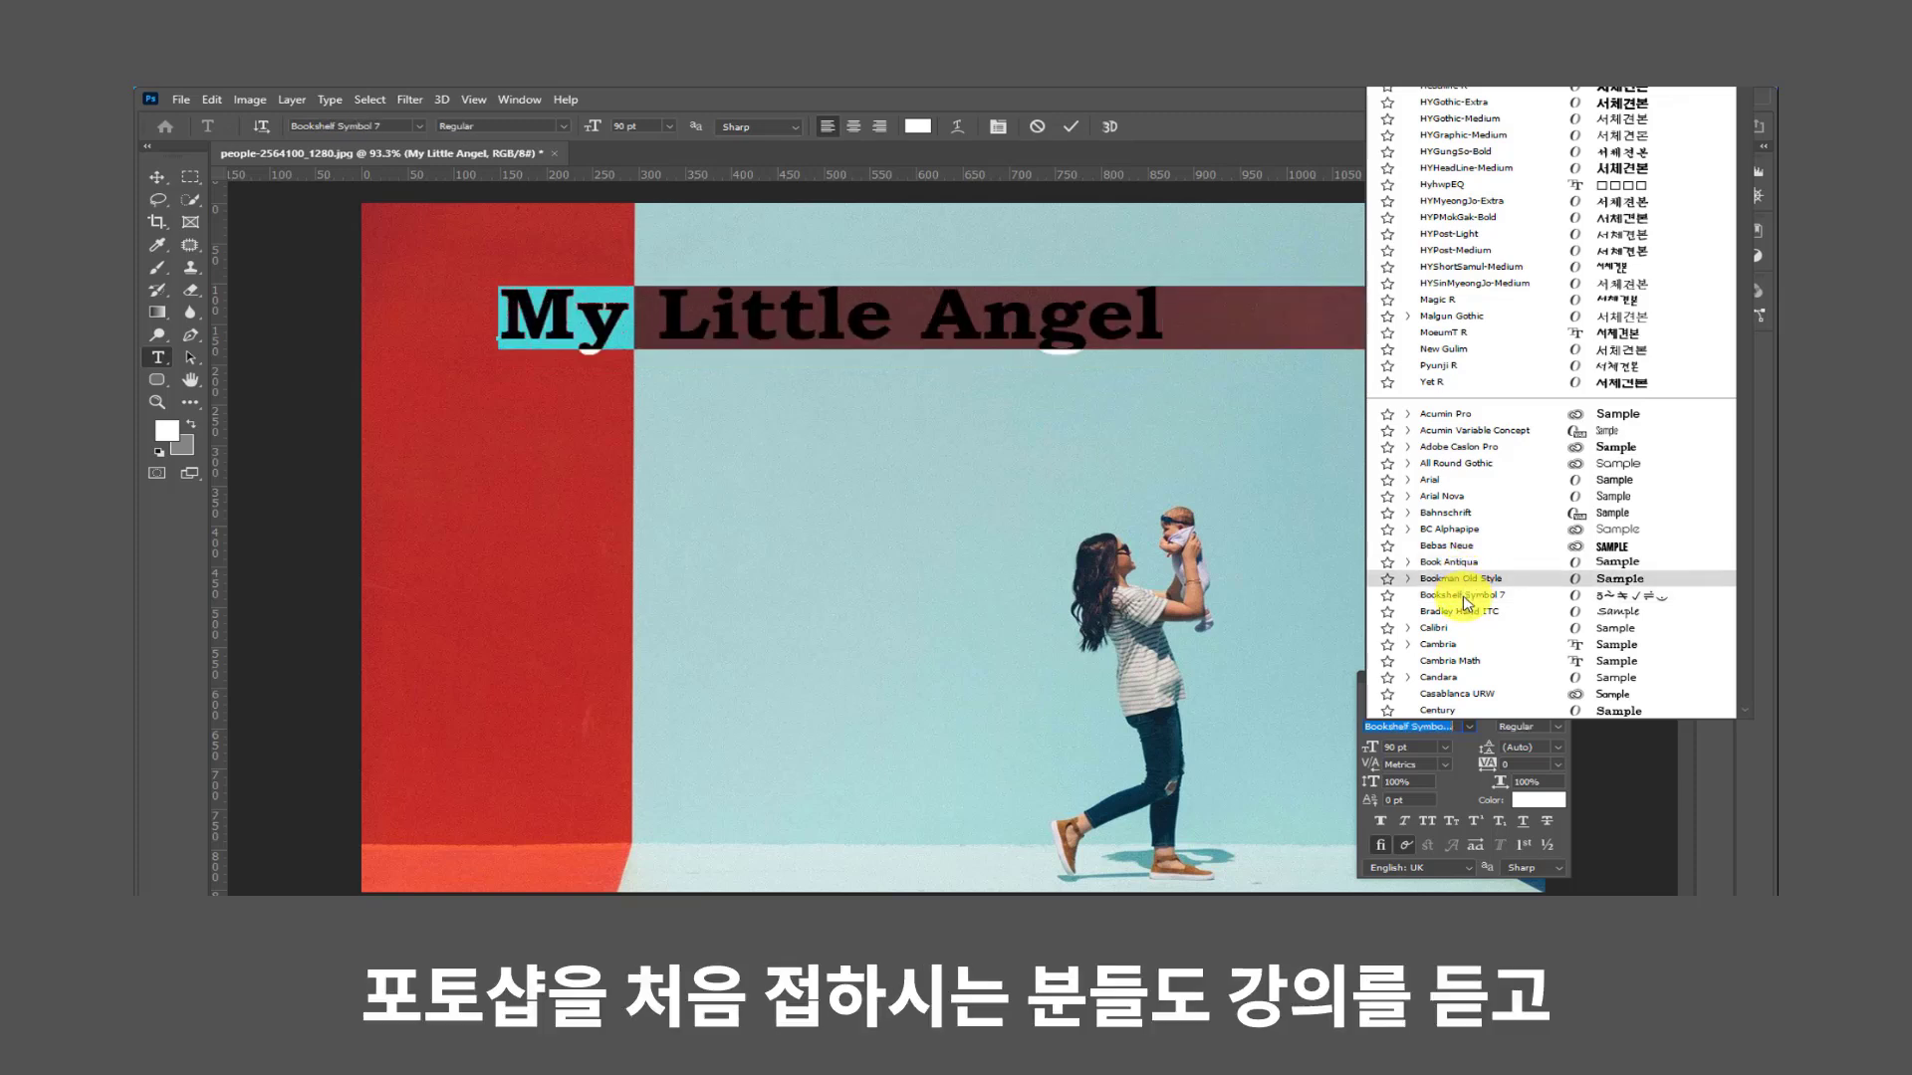
pyautogui.scroll(-1, 1464, 610)
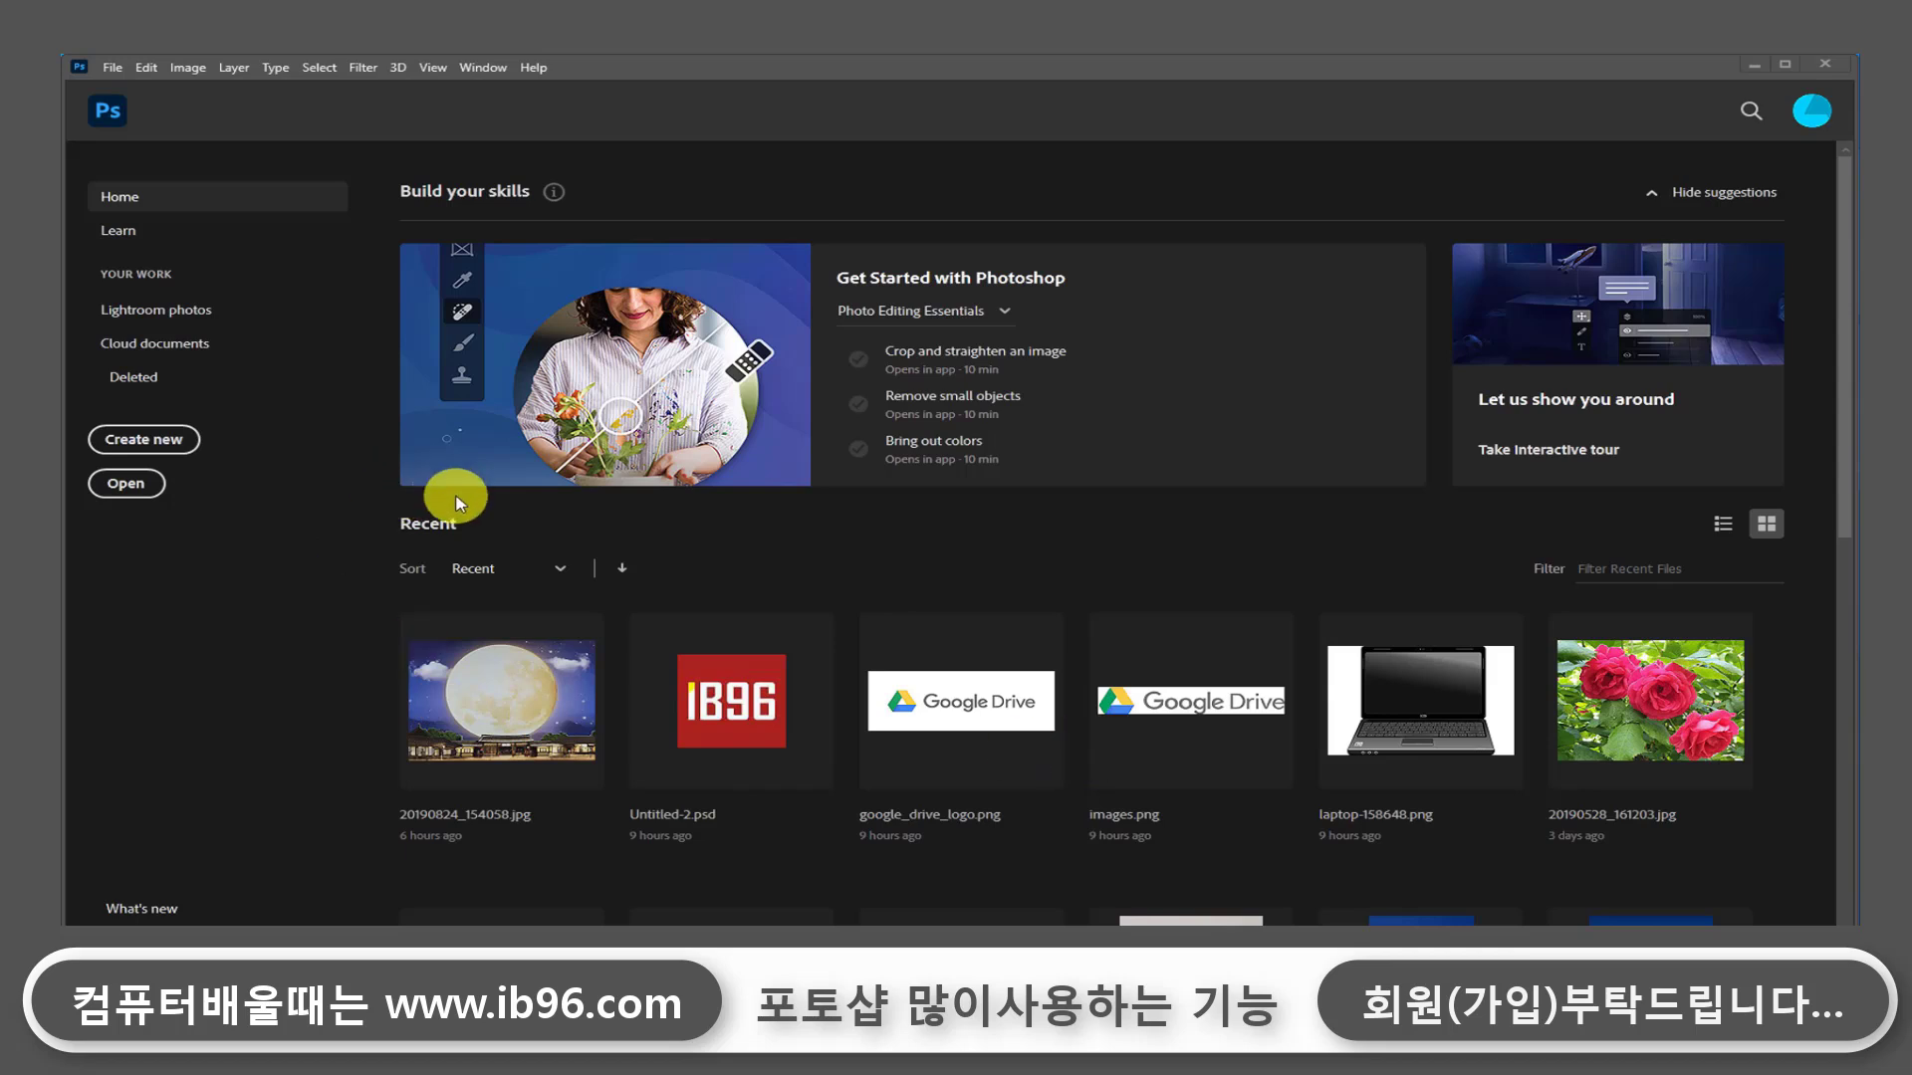
# Step: Open the cat-5328304_1920 image from the photostarter folder on the desktop
pyautogui.click(135, 481)
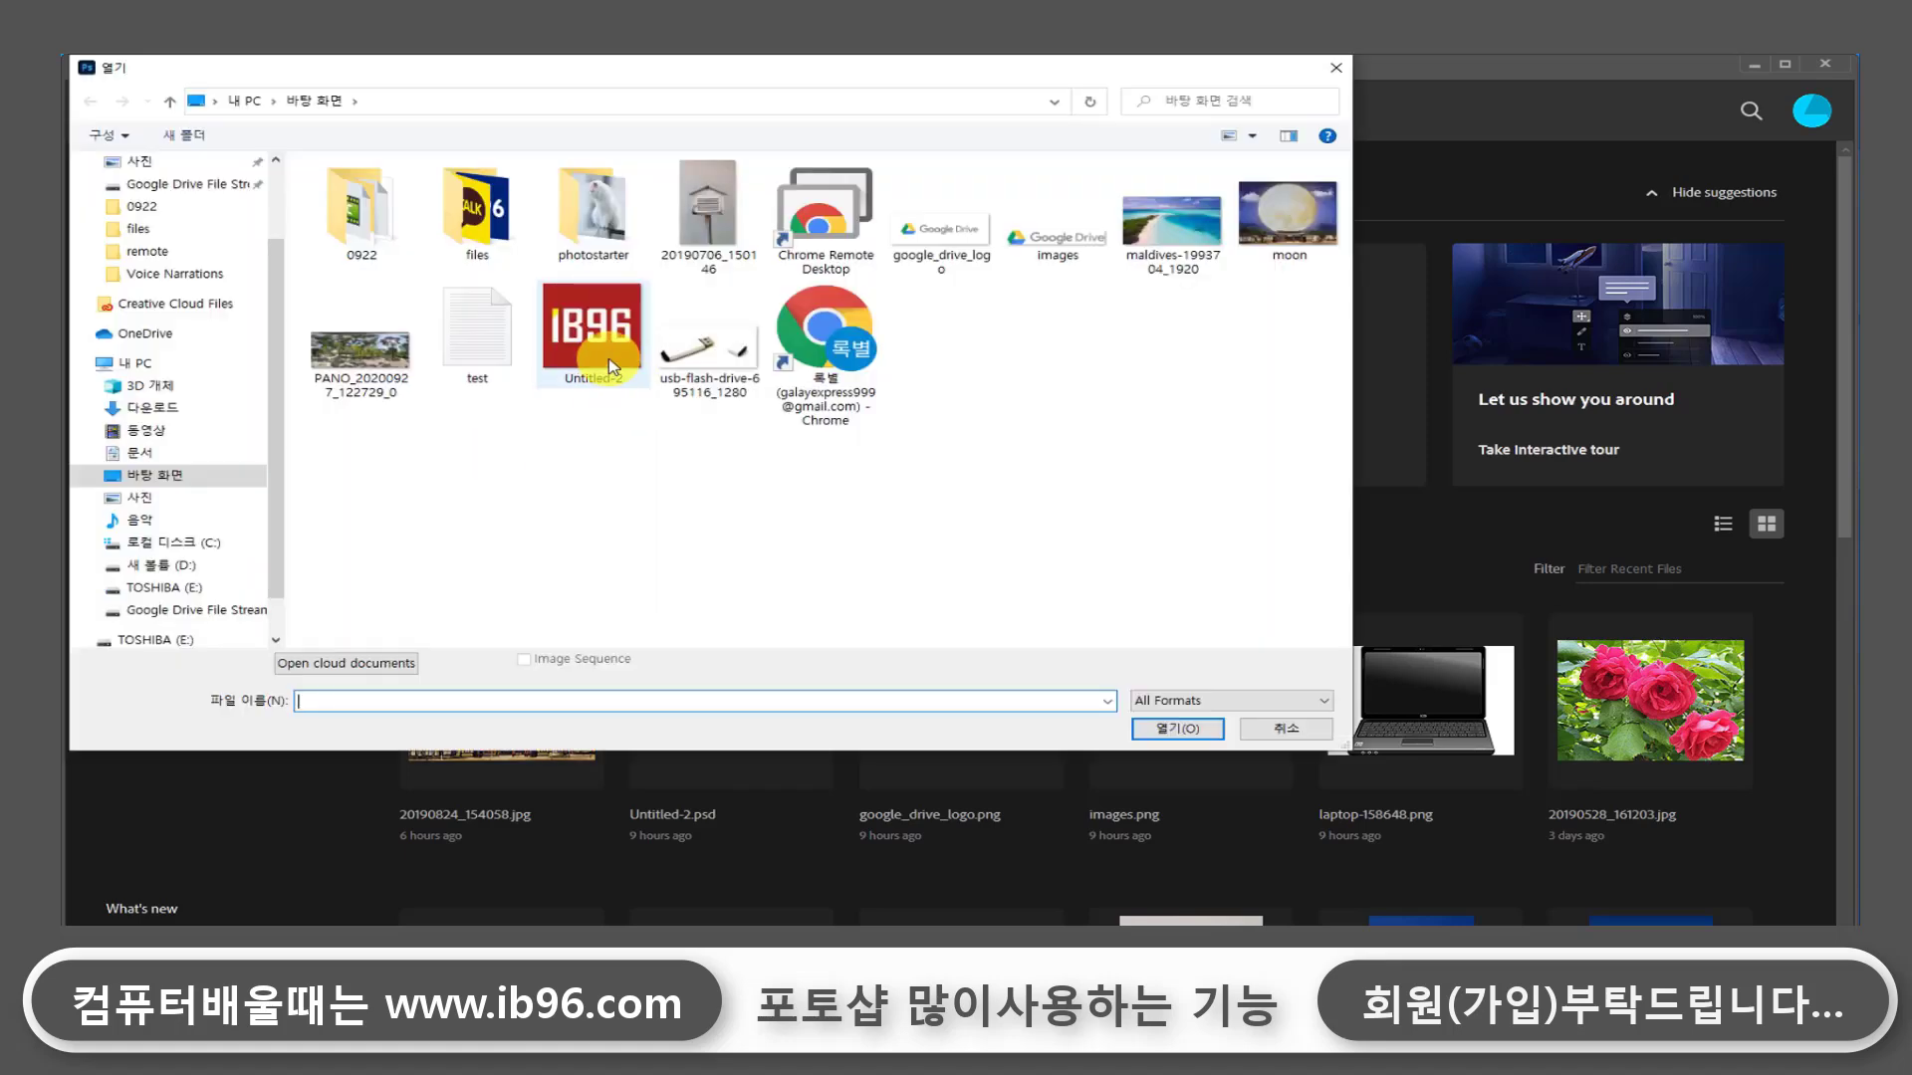
pyautogui.doubleClick(596, 211)
pyautogui.click(371, 211)
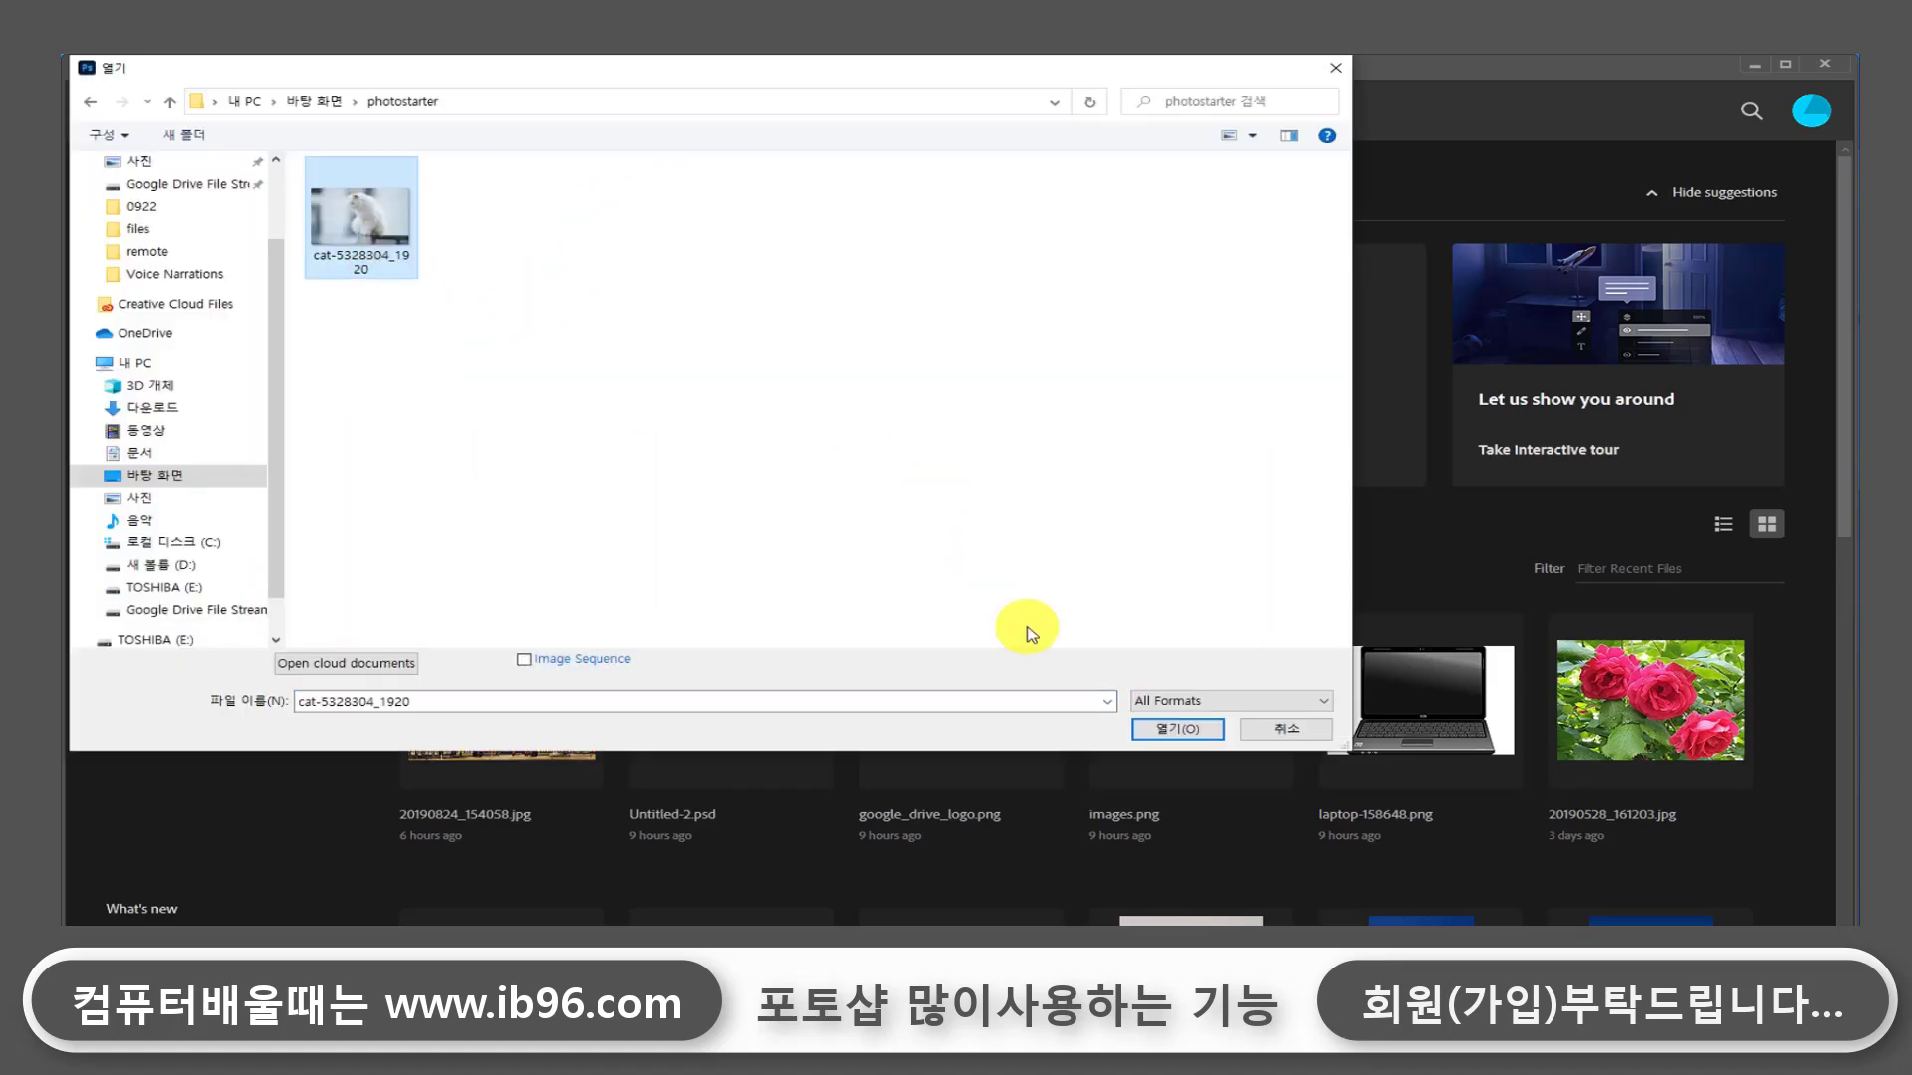
pyautogui.click(1162, 734)
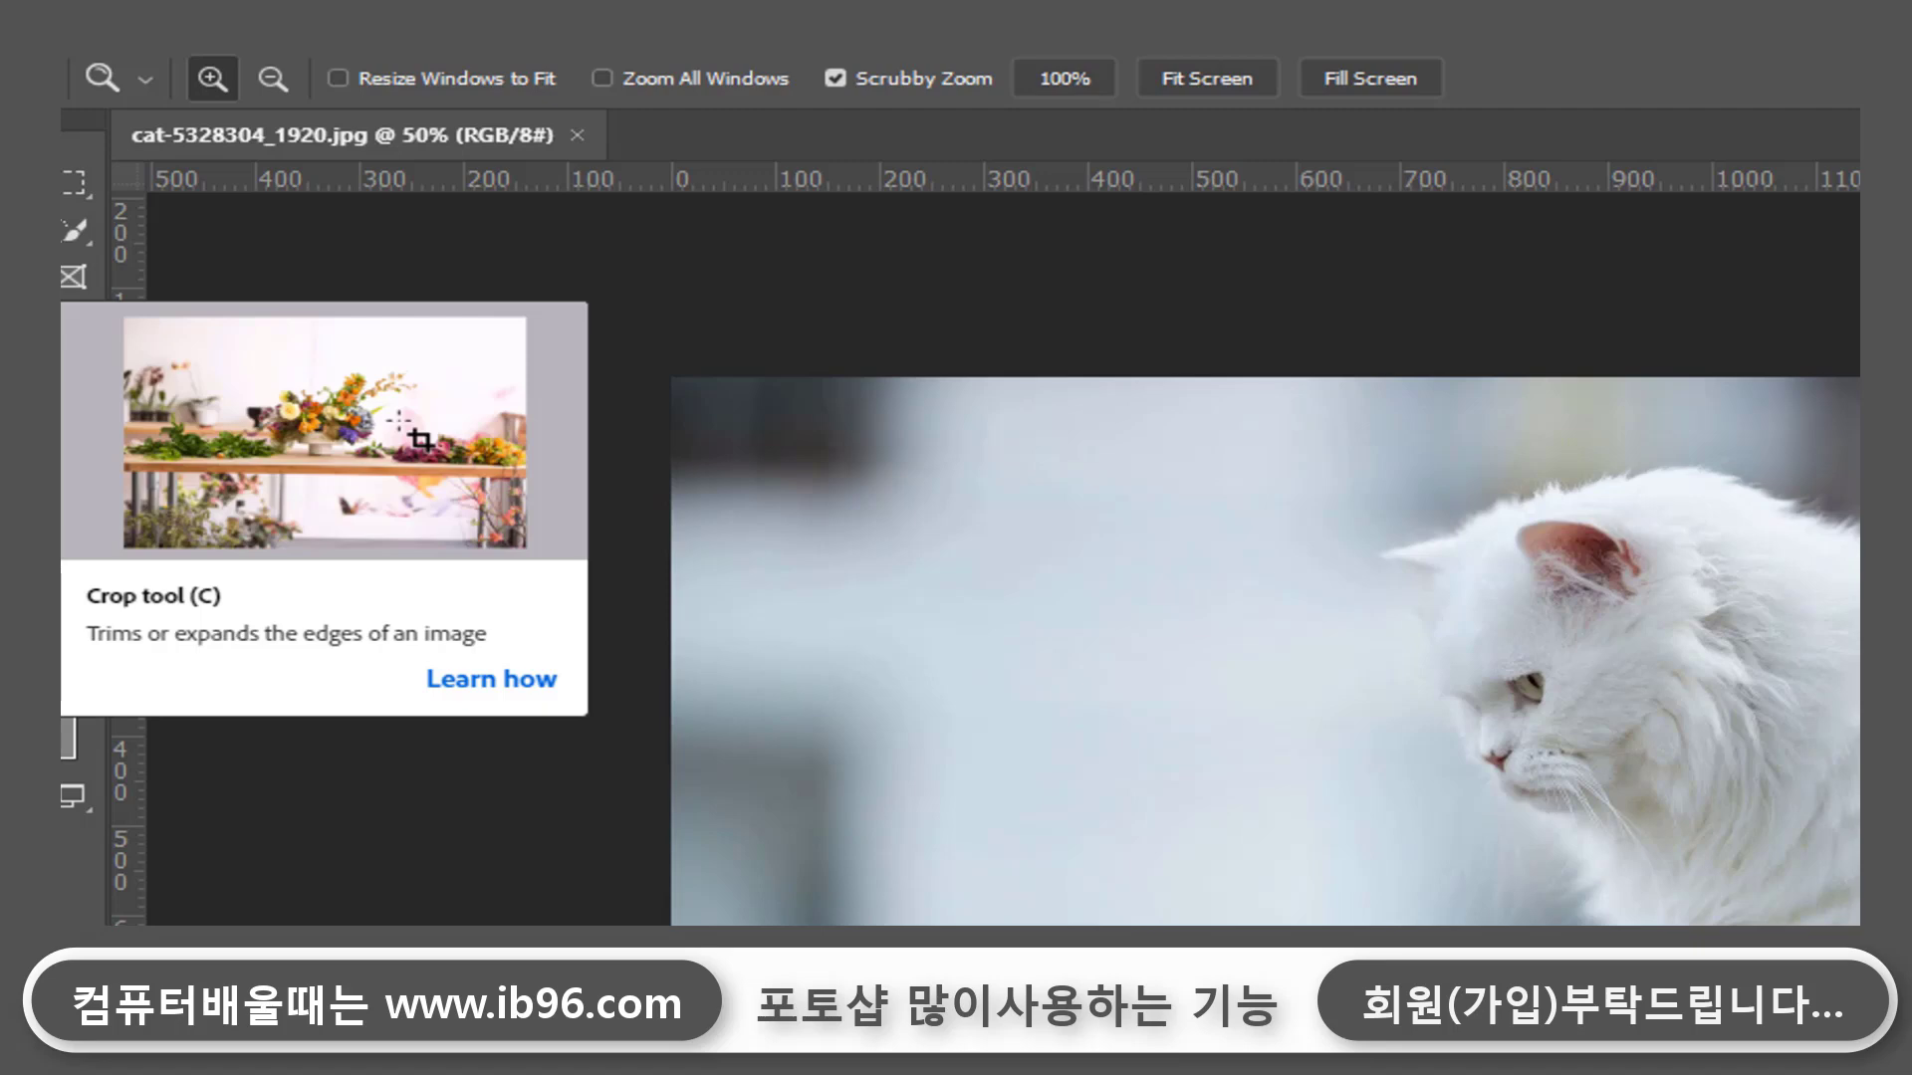
# Step: Try cropping the photo closely around the cat with the Crop tool, and undo the crop
pyautogui.click(6, 276)
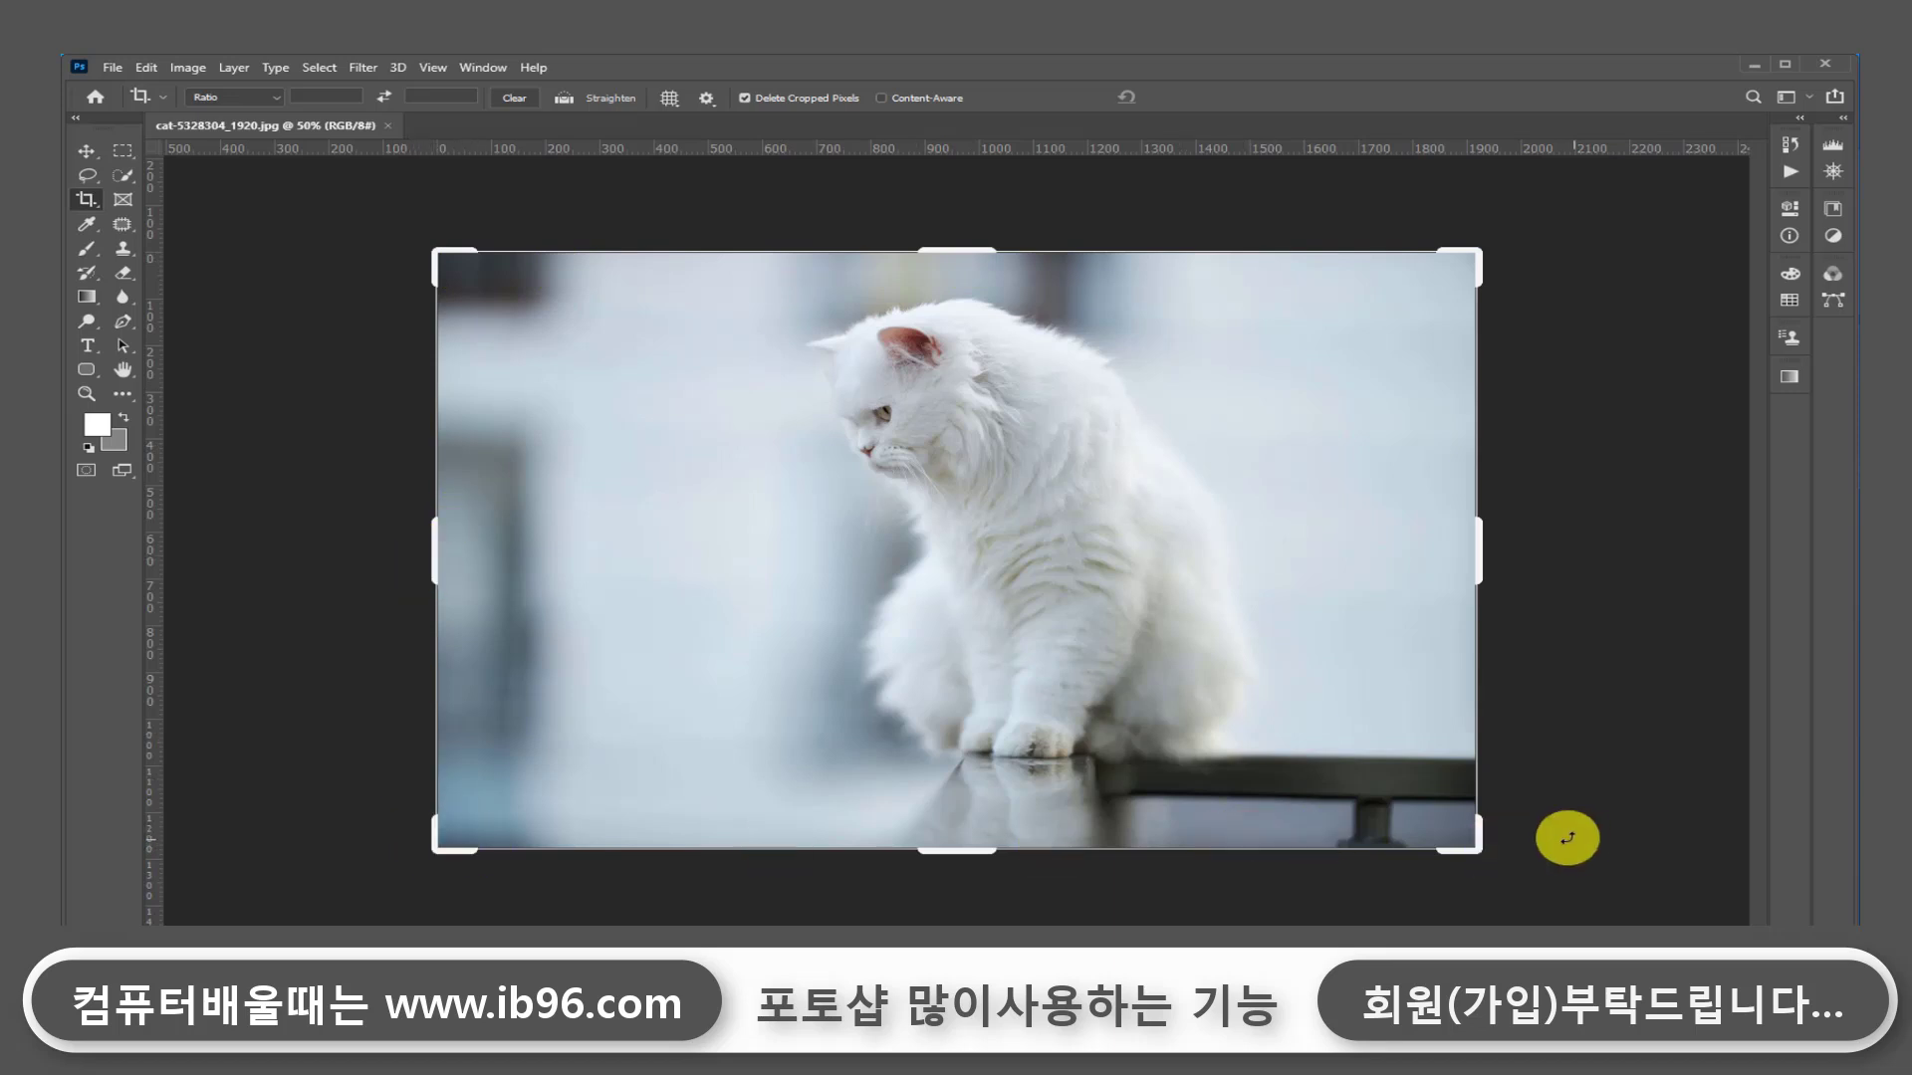
pyautogui.moveTo(1476, 544); pyautogui.dragTo(1391, 550)
pyautogui.moveTo(504, 555); pyautogui.dragTo(653, 565)
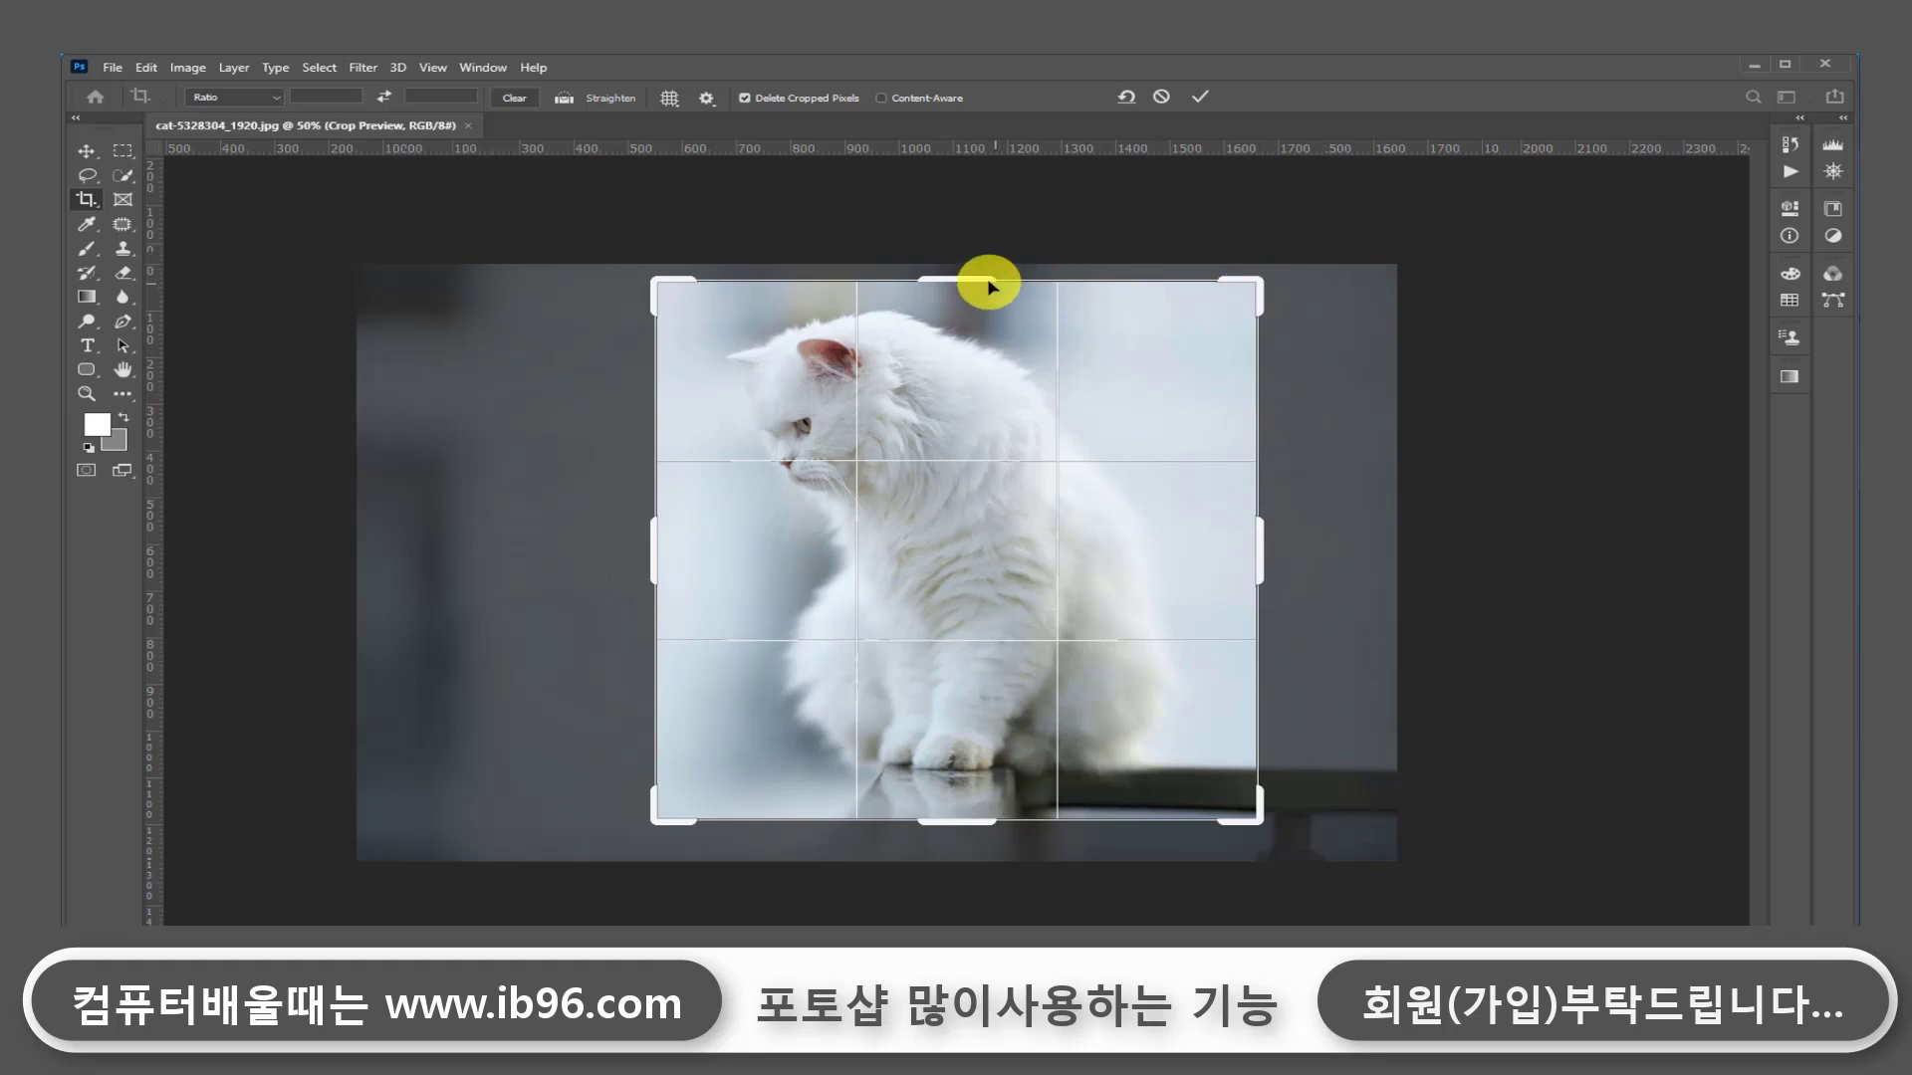
pyautogui.moveTo(660, 281)
pyautogui.mouseDown()
pyautogui.moveTo(708, 308)
pyautogui.moveTo(649, 282)
pyautogui.mouseUp()
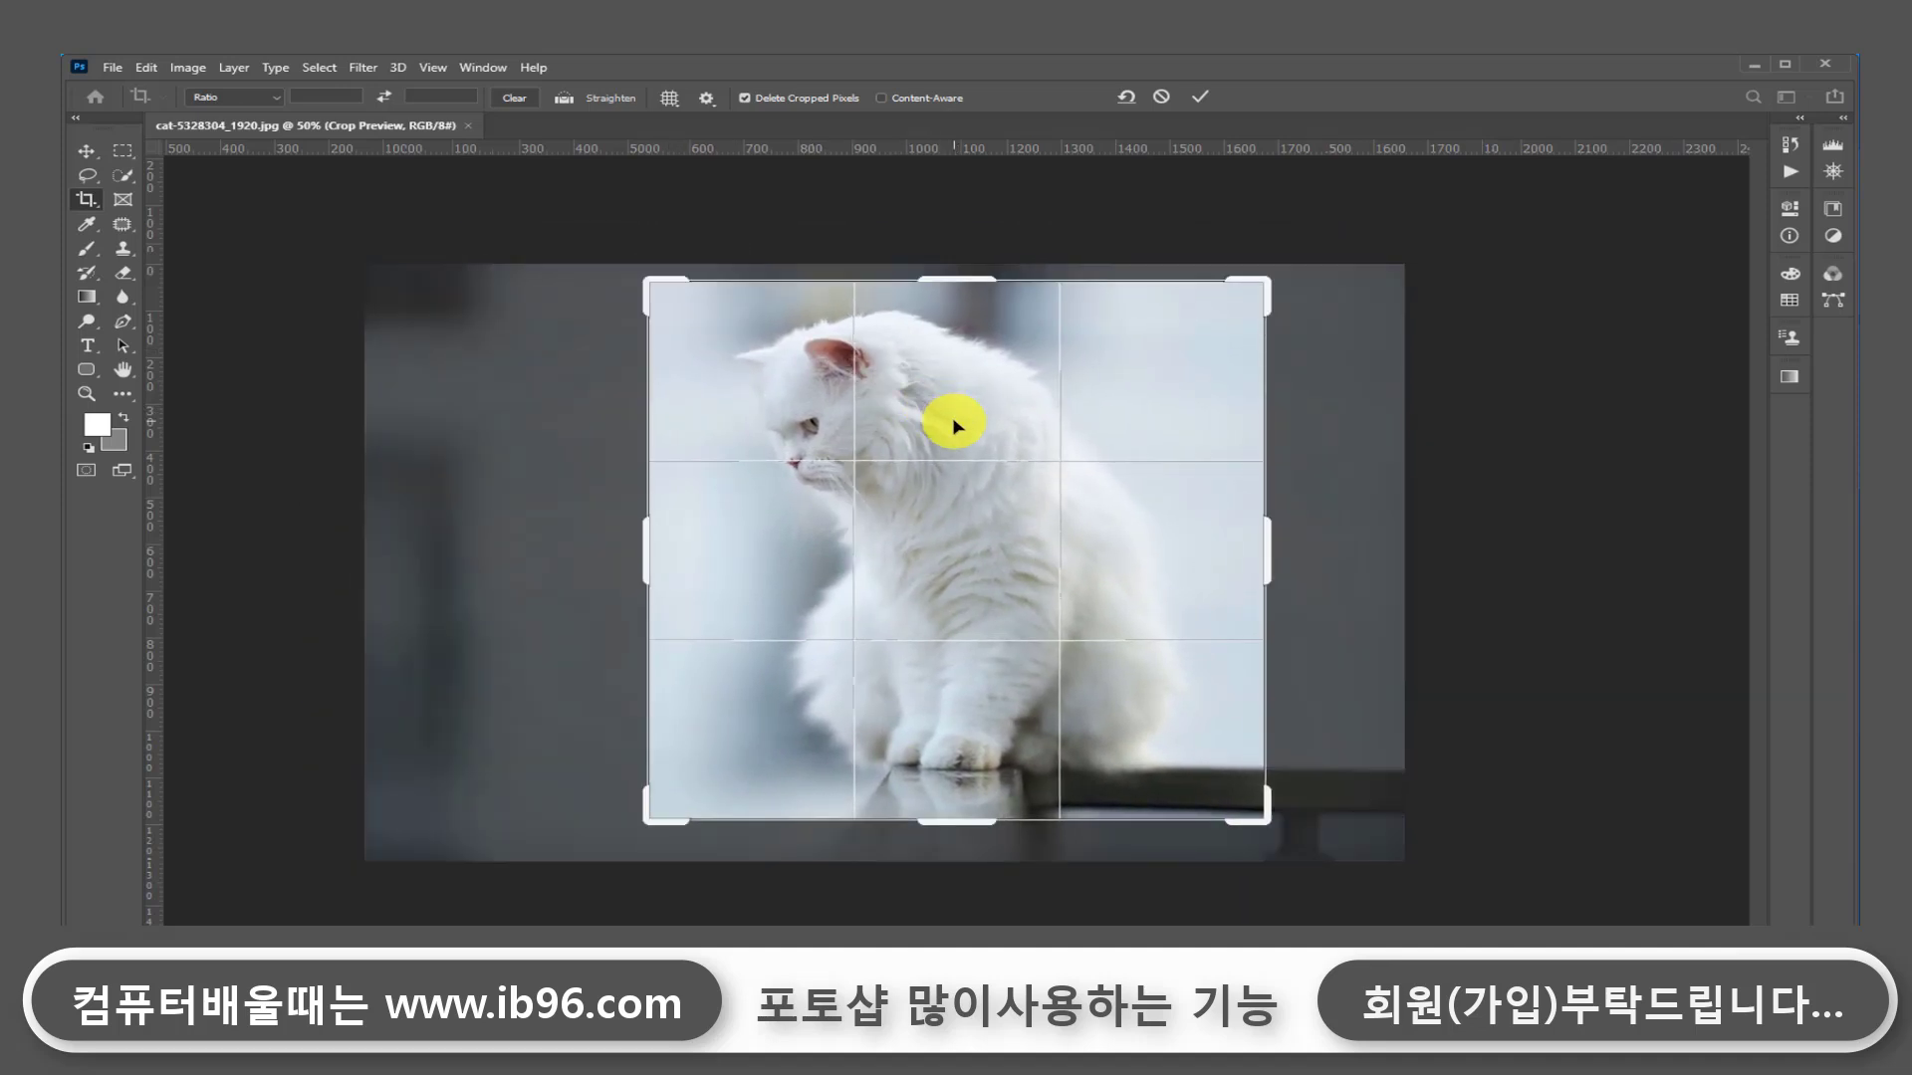
pyautogui.doubleClick(1001, 455)
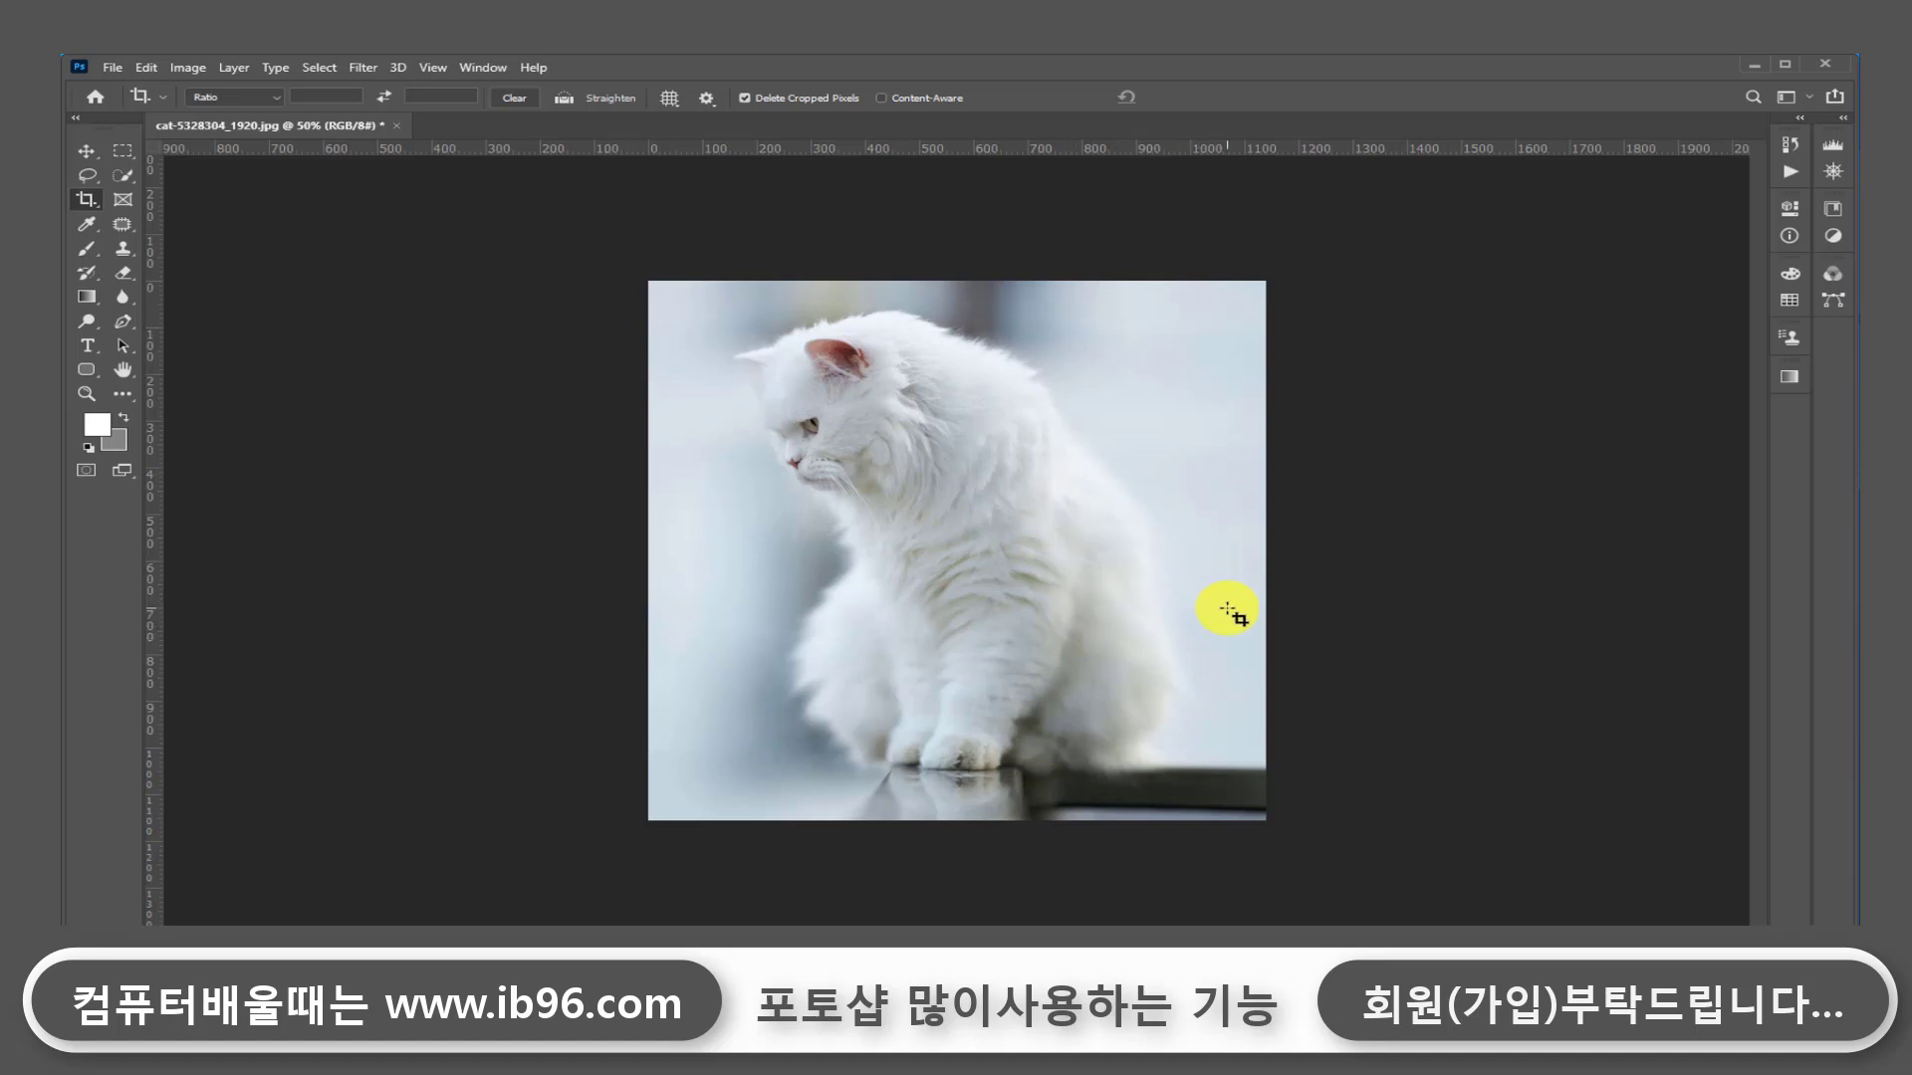
pyautogui.hotkey('ctrl', 'z')
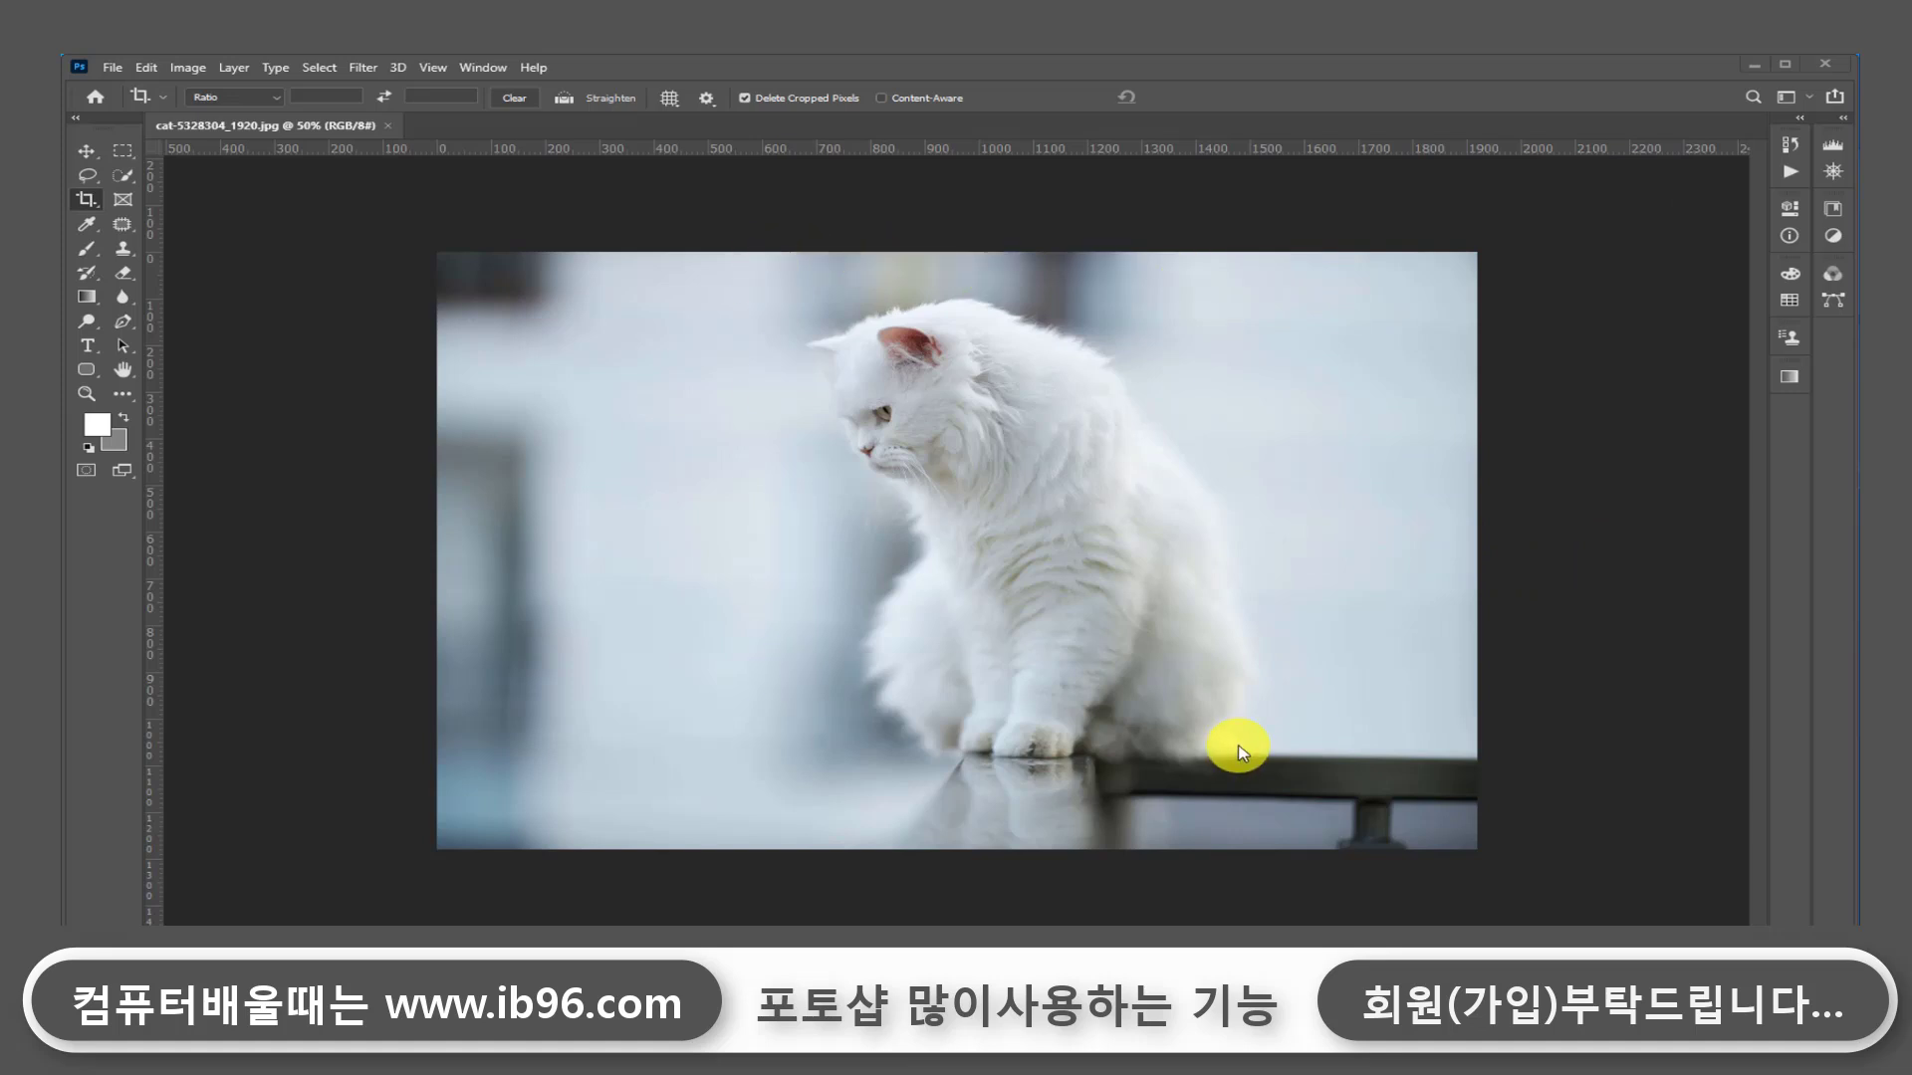
# Step: Apply the Crop tool with the crop frame kept at the photo's full extent
pyautogui.click(85, 197)
pyautogui.click(816, 398)
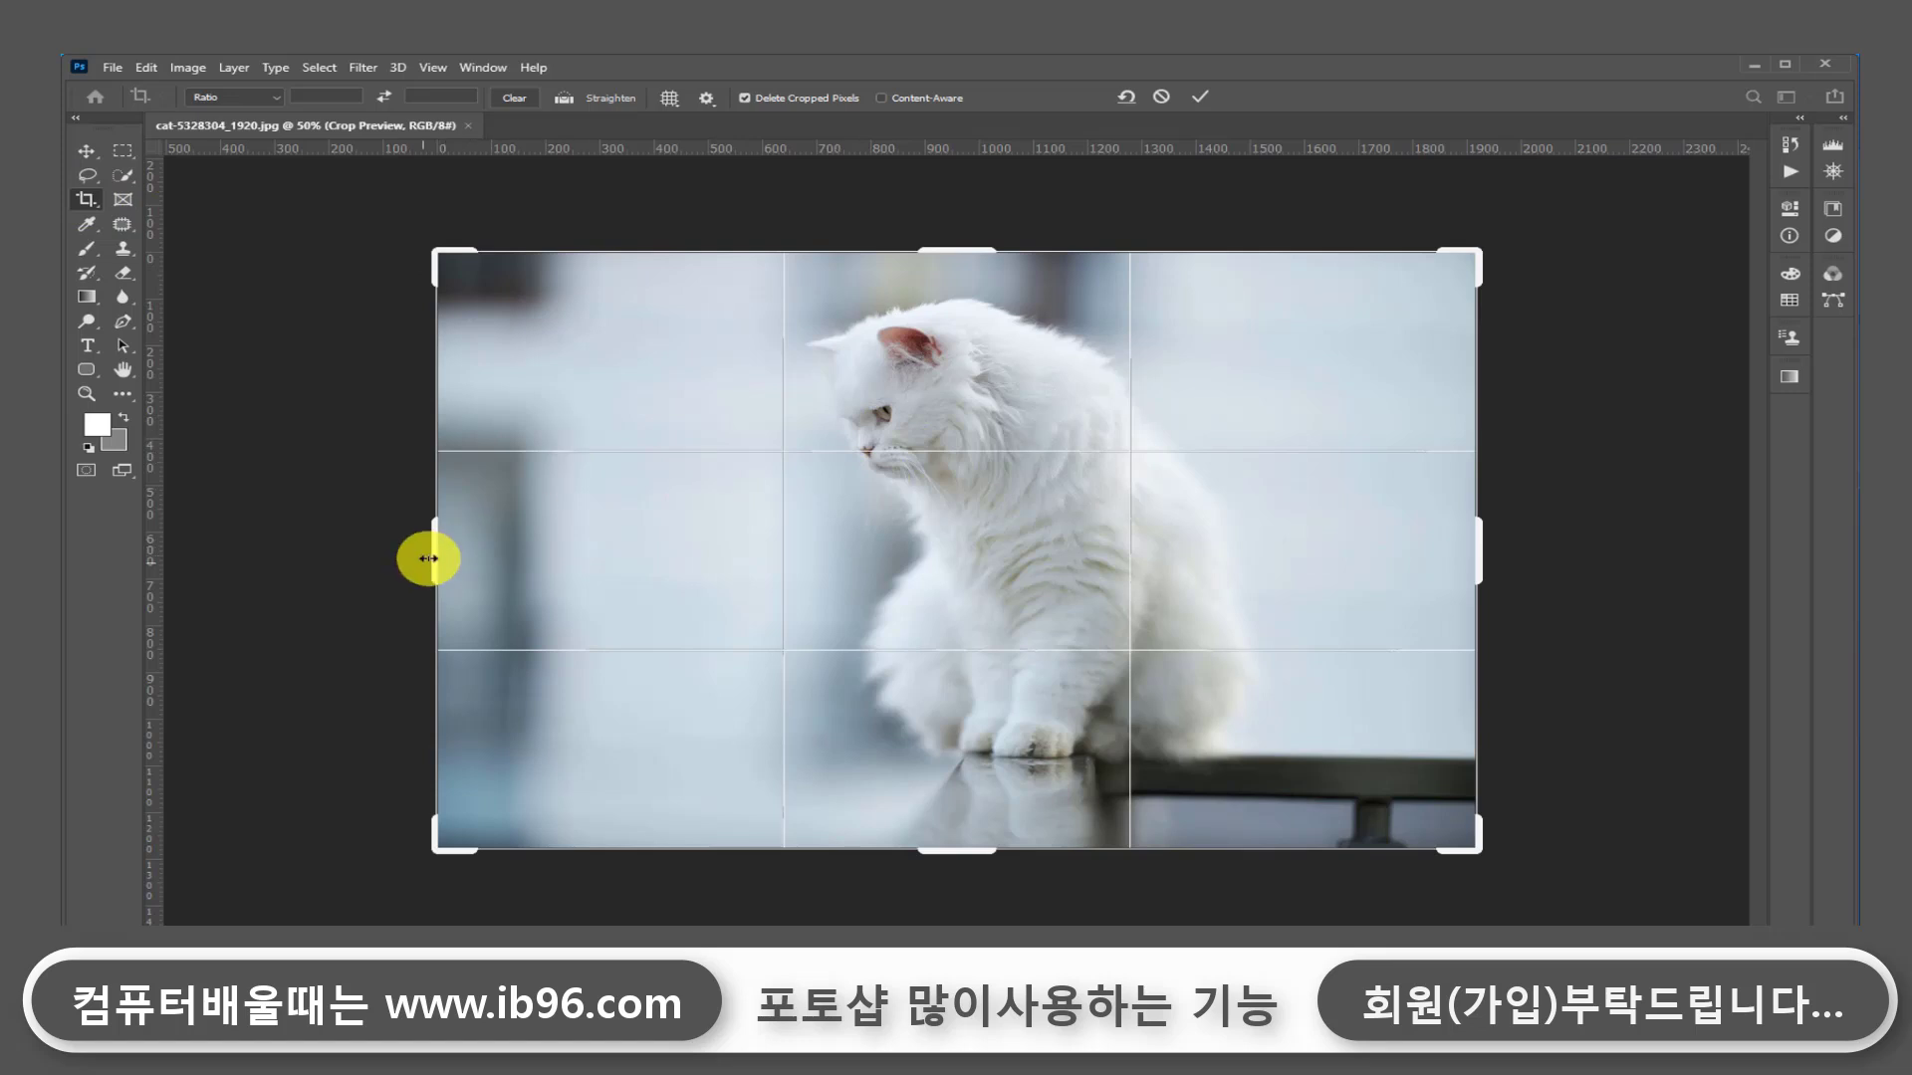
pyautogui.moveTo(436, 554)
pyautogui.mouseDown()
pyautogui.moveTo(631, 546)
pyautogui.moveTo(413, 544)
pyautogui.moveTo(435, 542)
pyautogui.mouseUp()
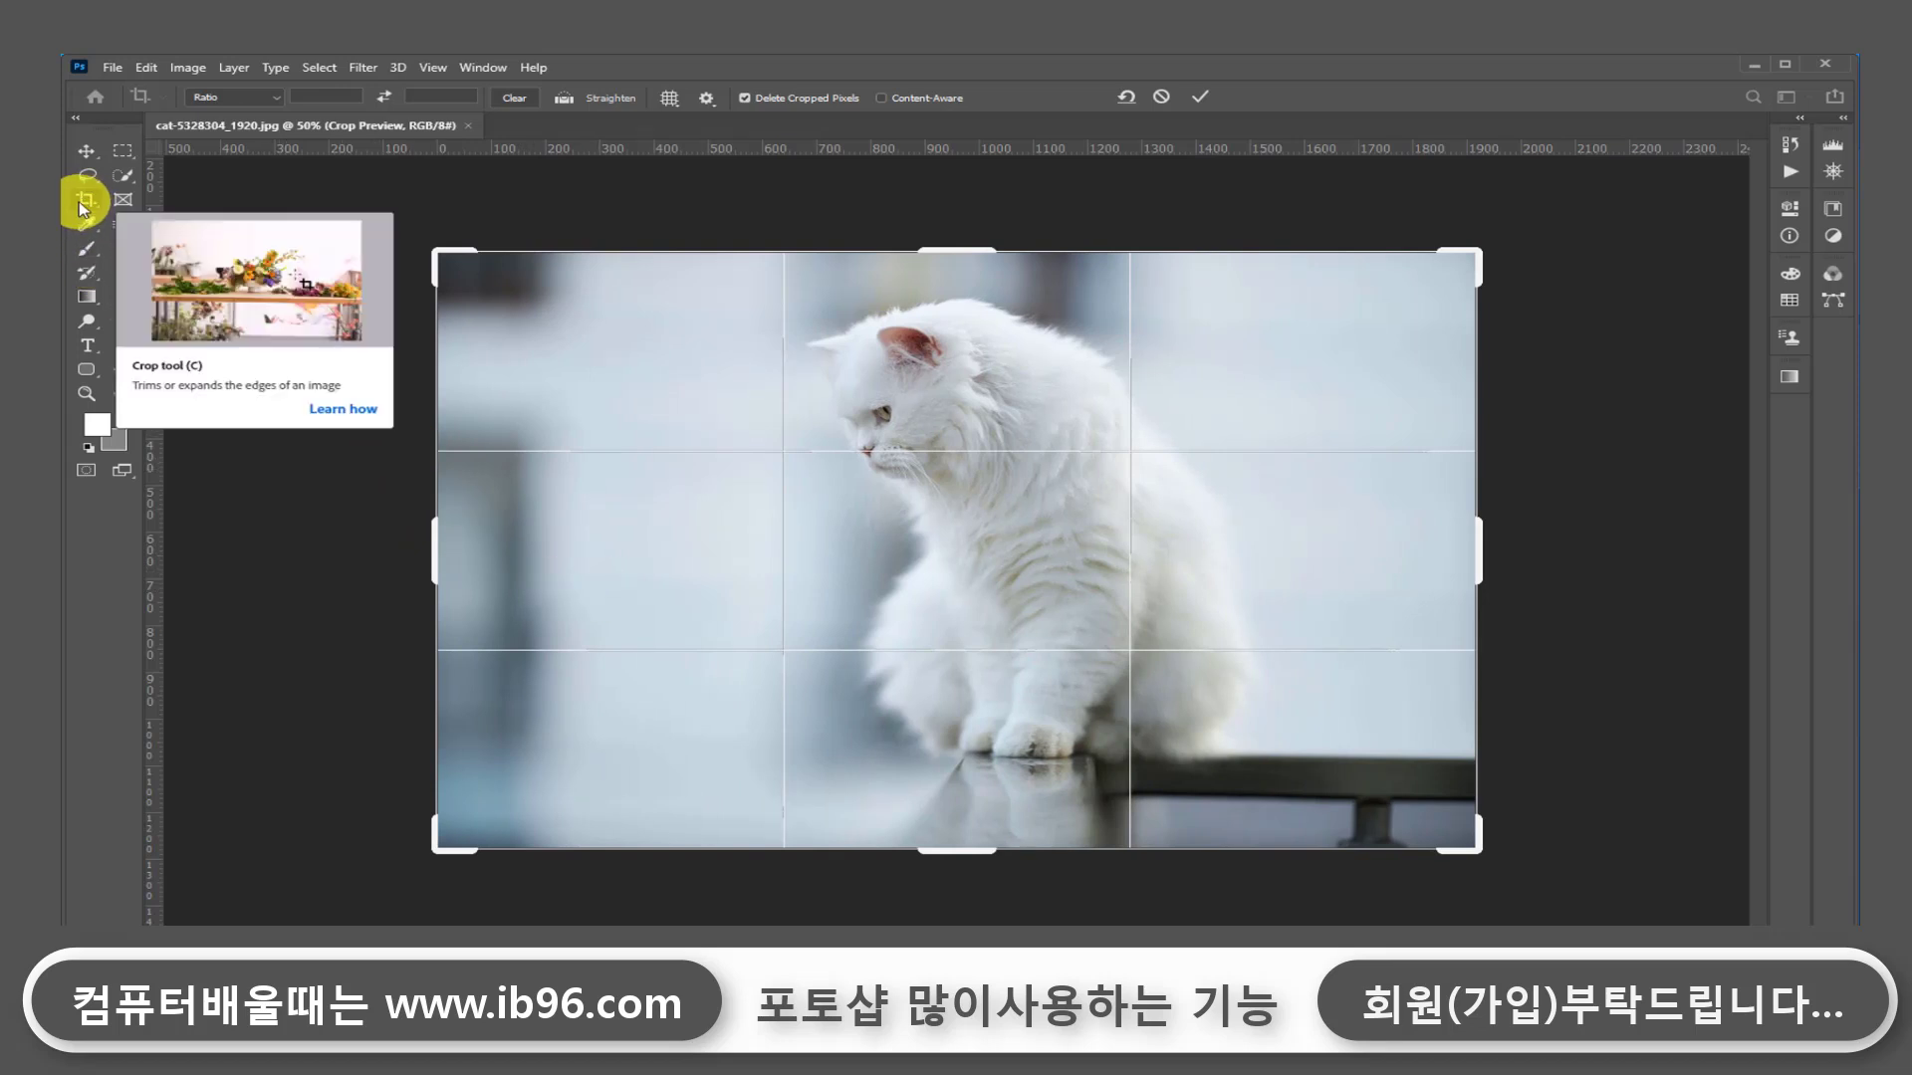
pyautogui.press('Return')
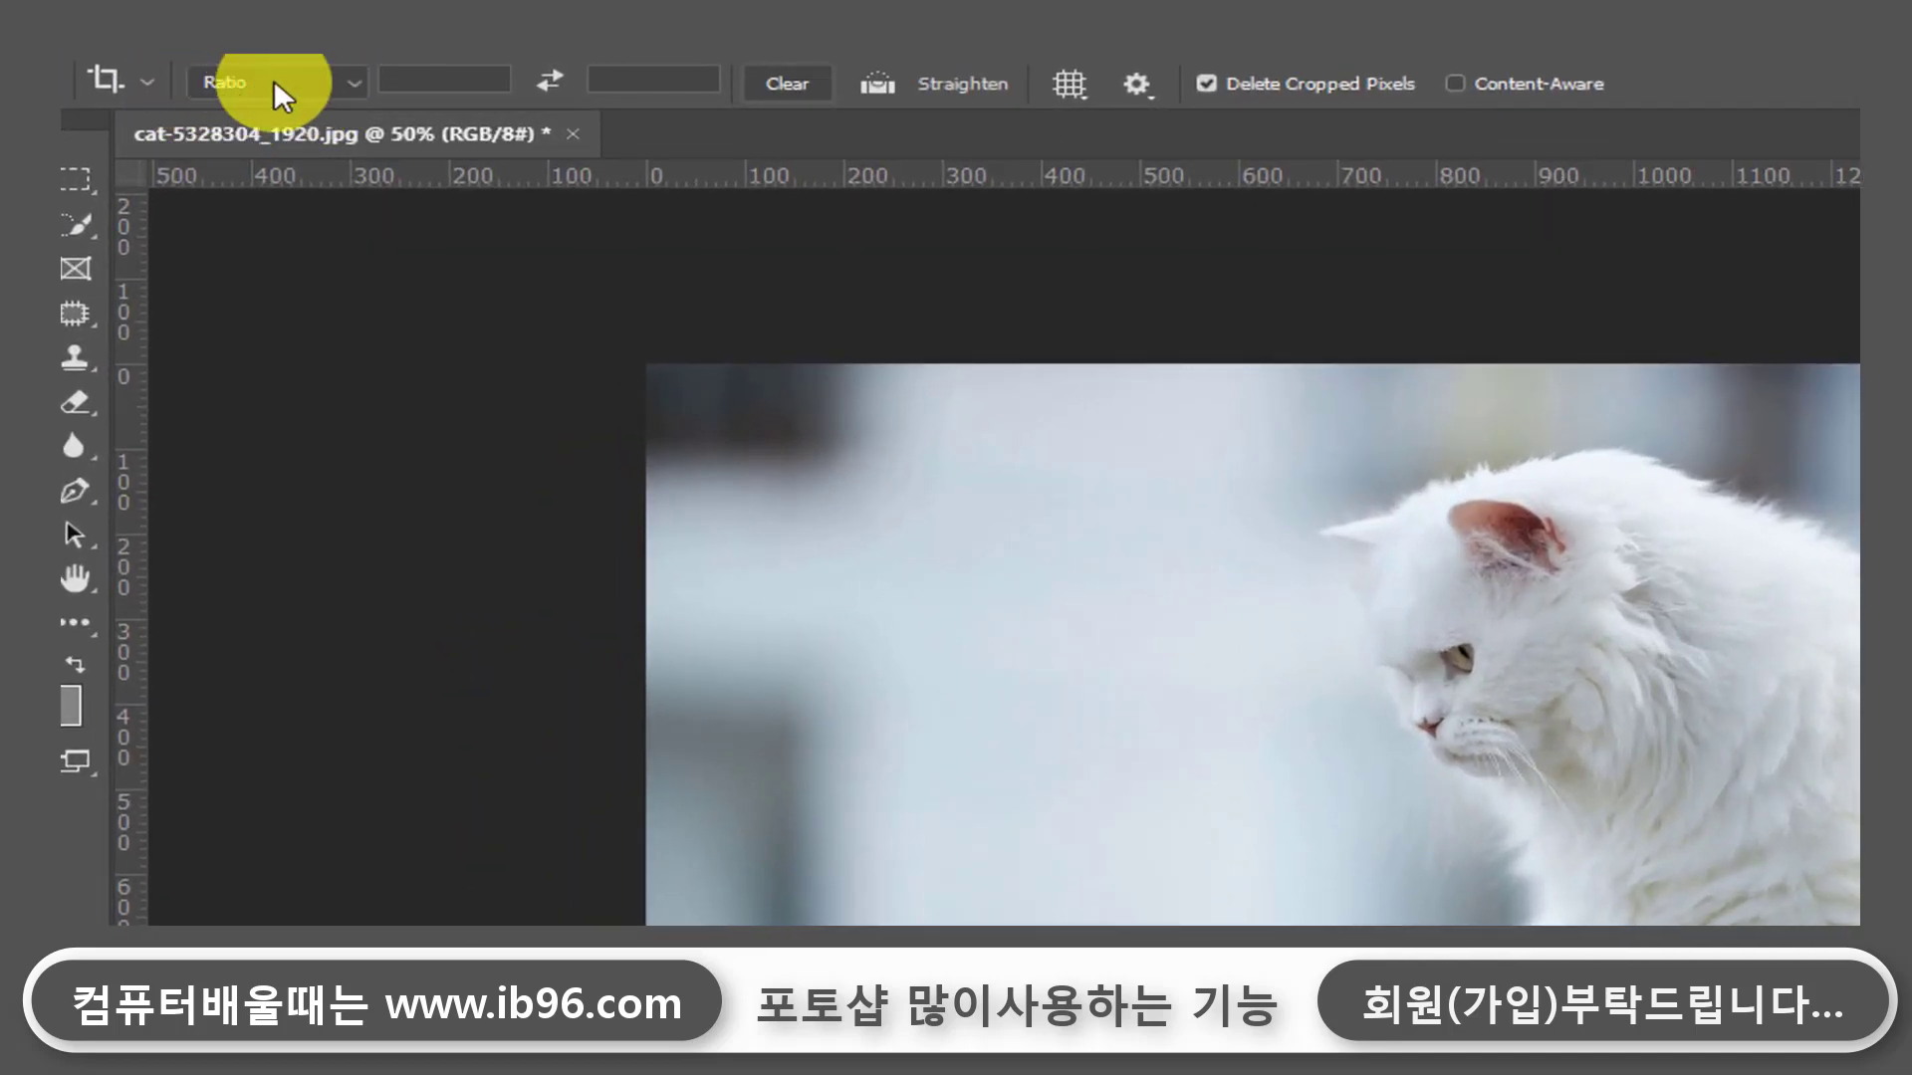
# Step: Set the crop ratio to 16 : 9, shrink the crop frame slightly and enlarge it back to the photo's full width
pyautogui.click(352, 82)
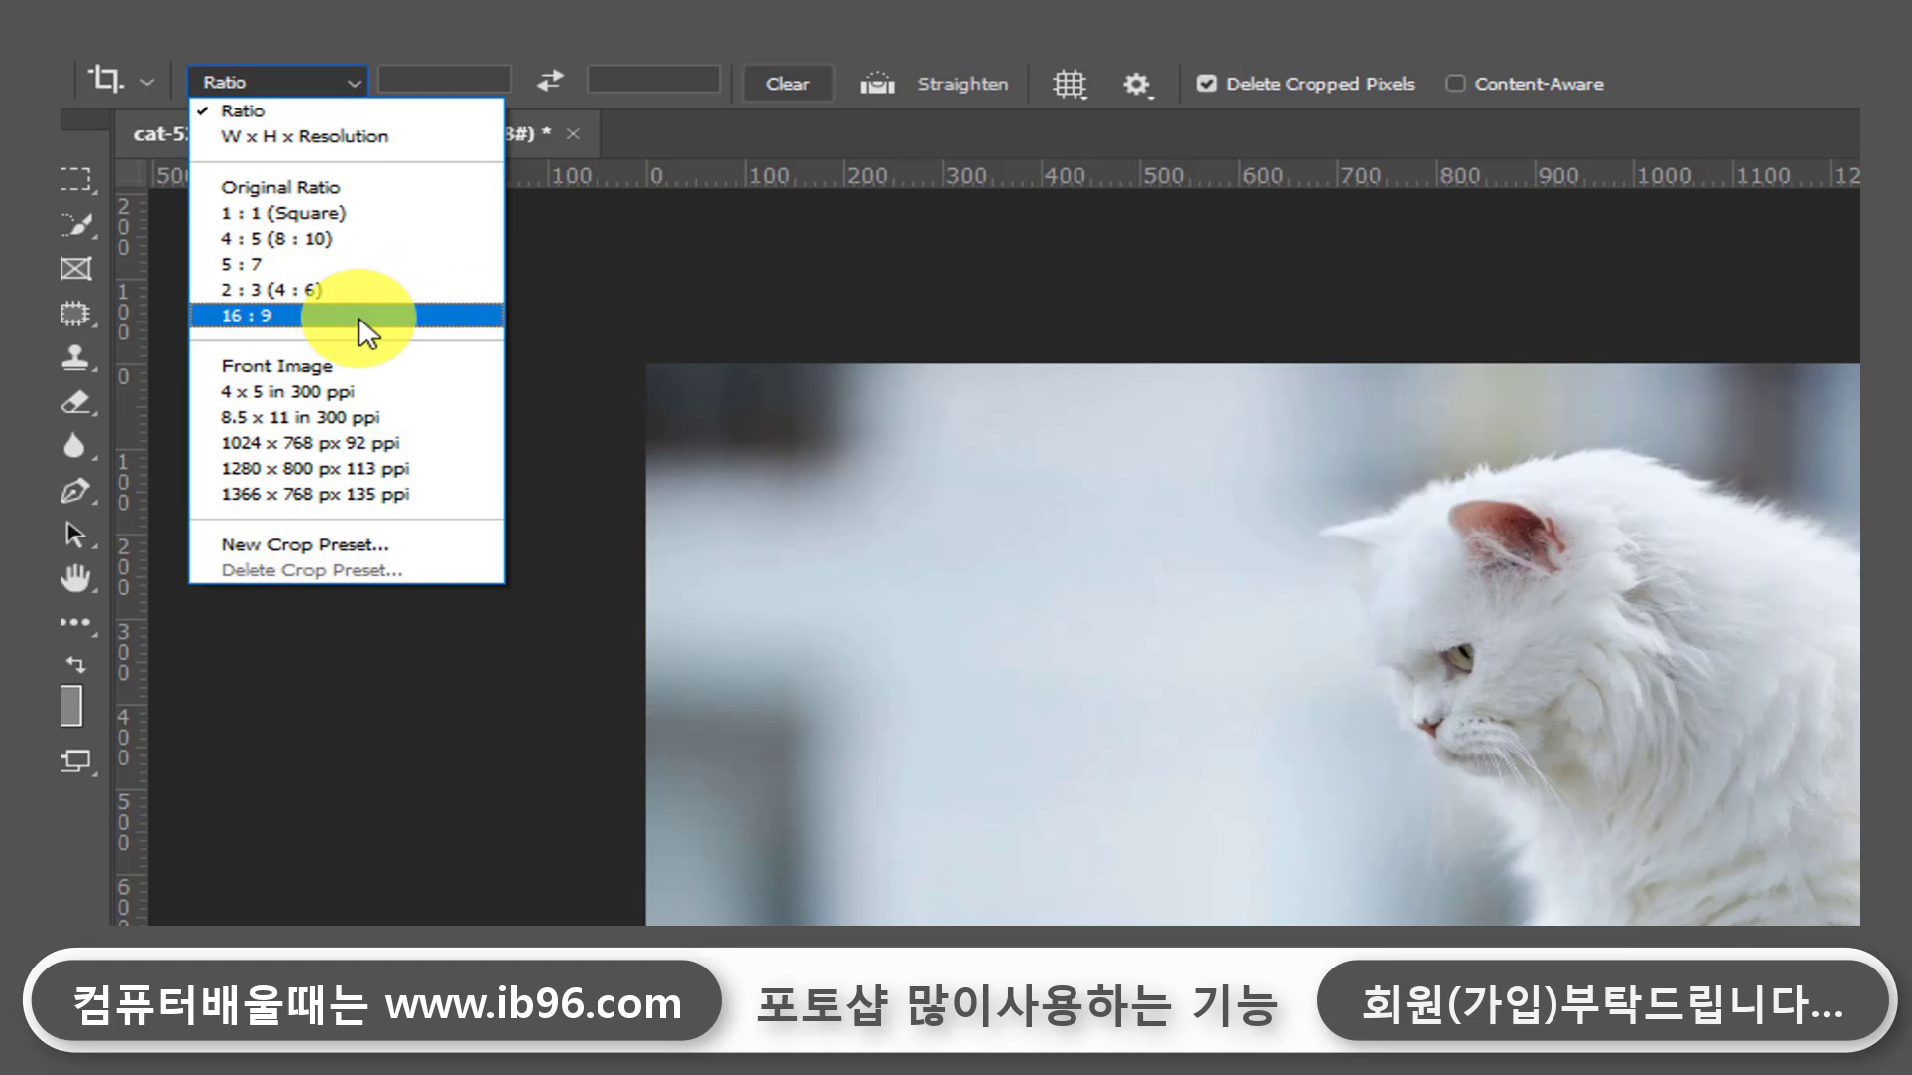
pyautogui.click(286, 319)
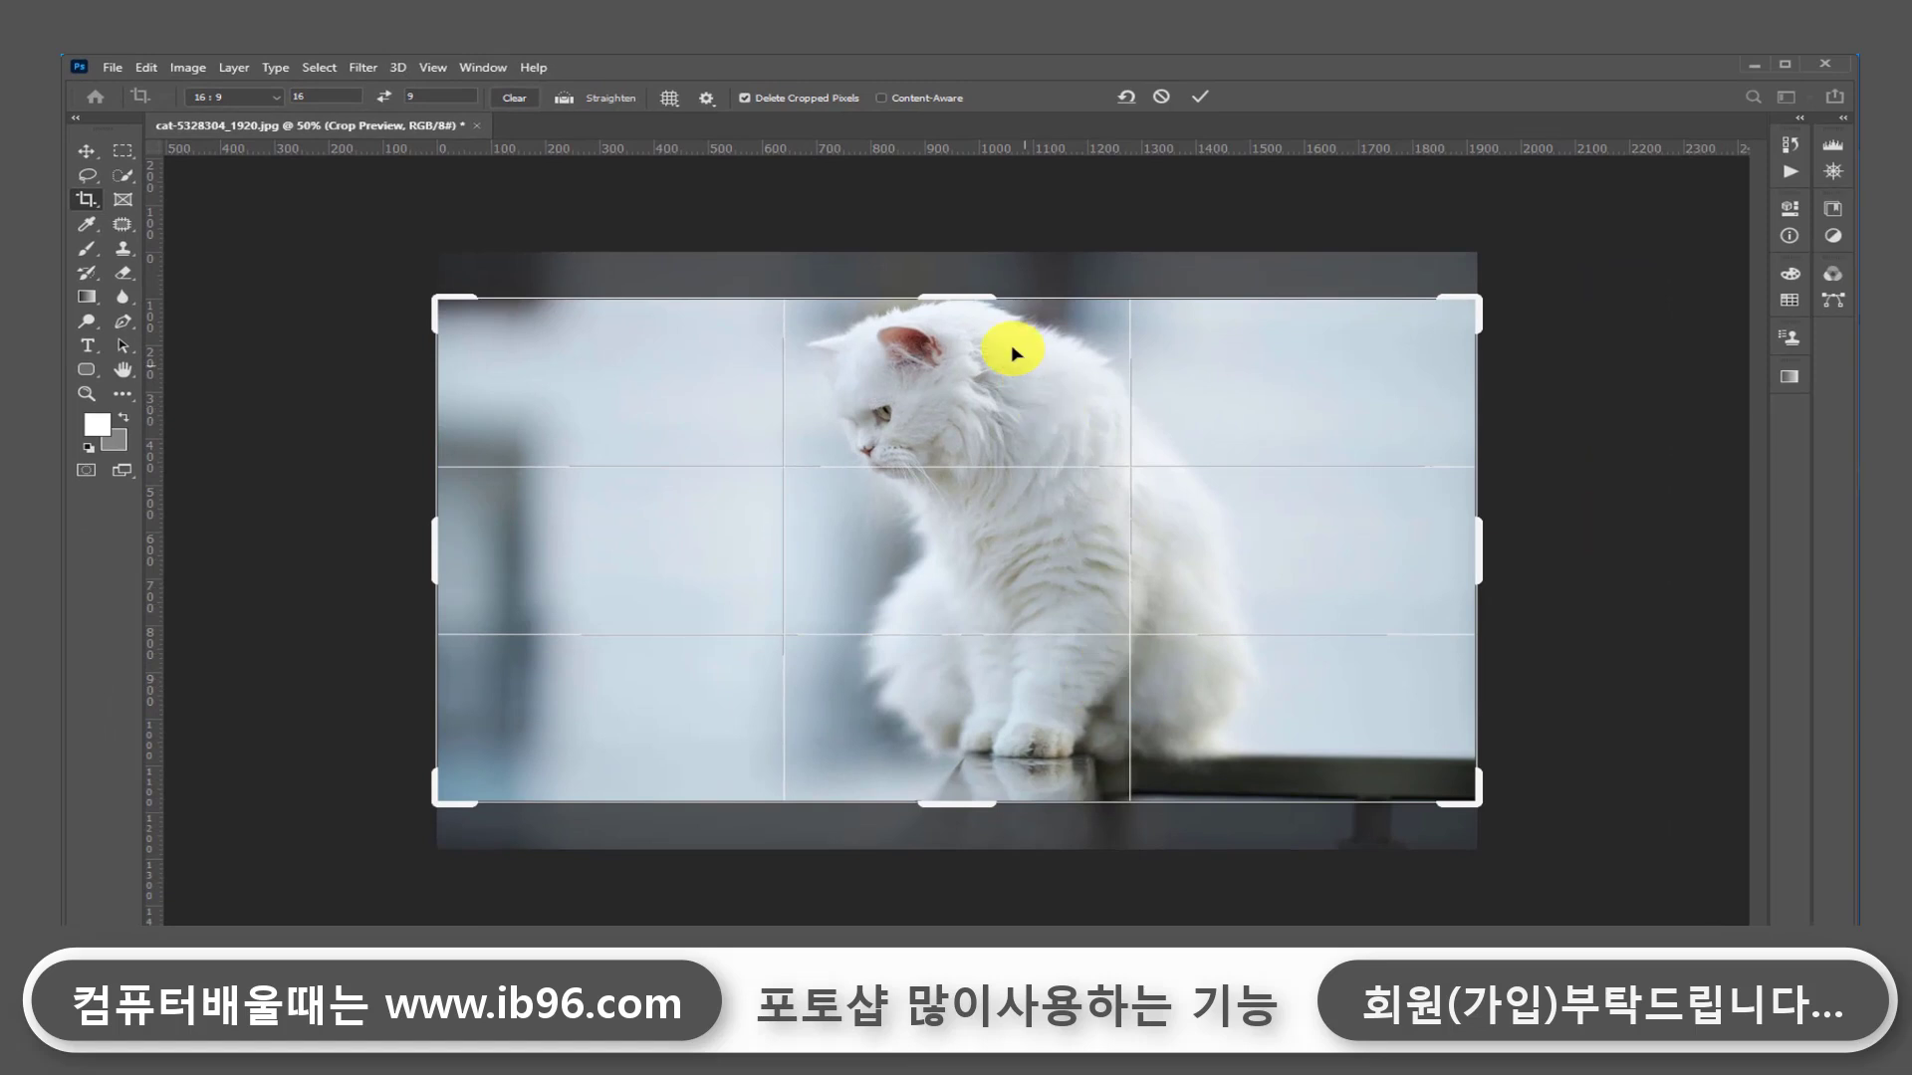
pyautogui.moveTo(964, 299); pyautogui.dragTo(956, 345)
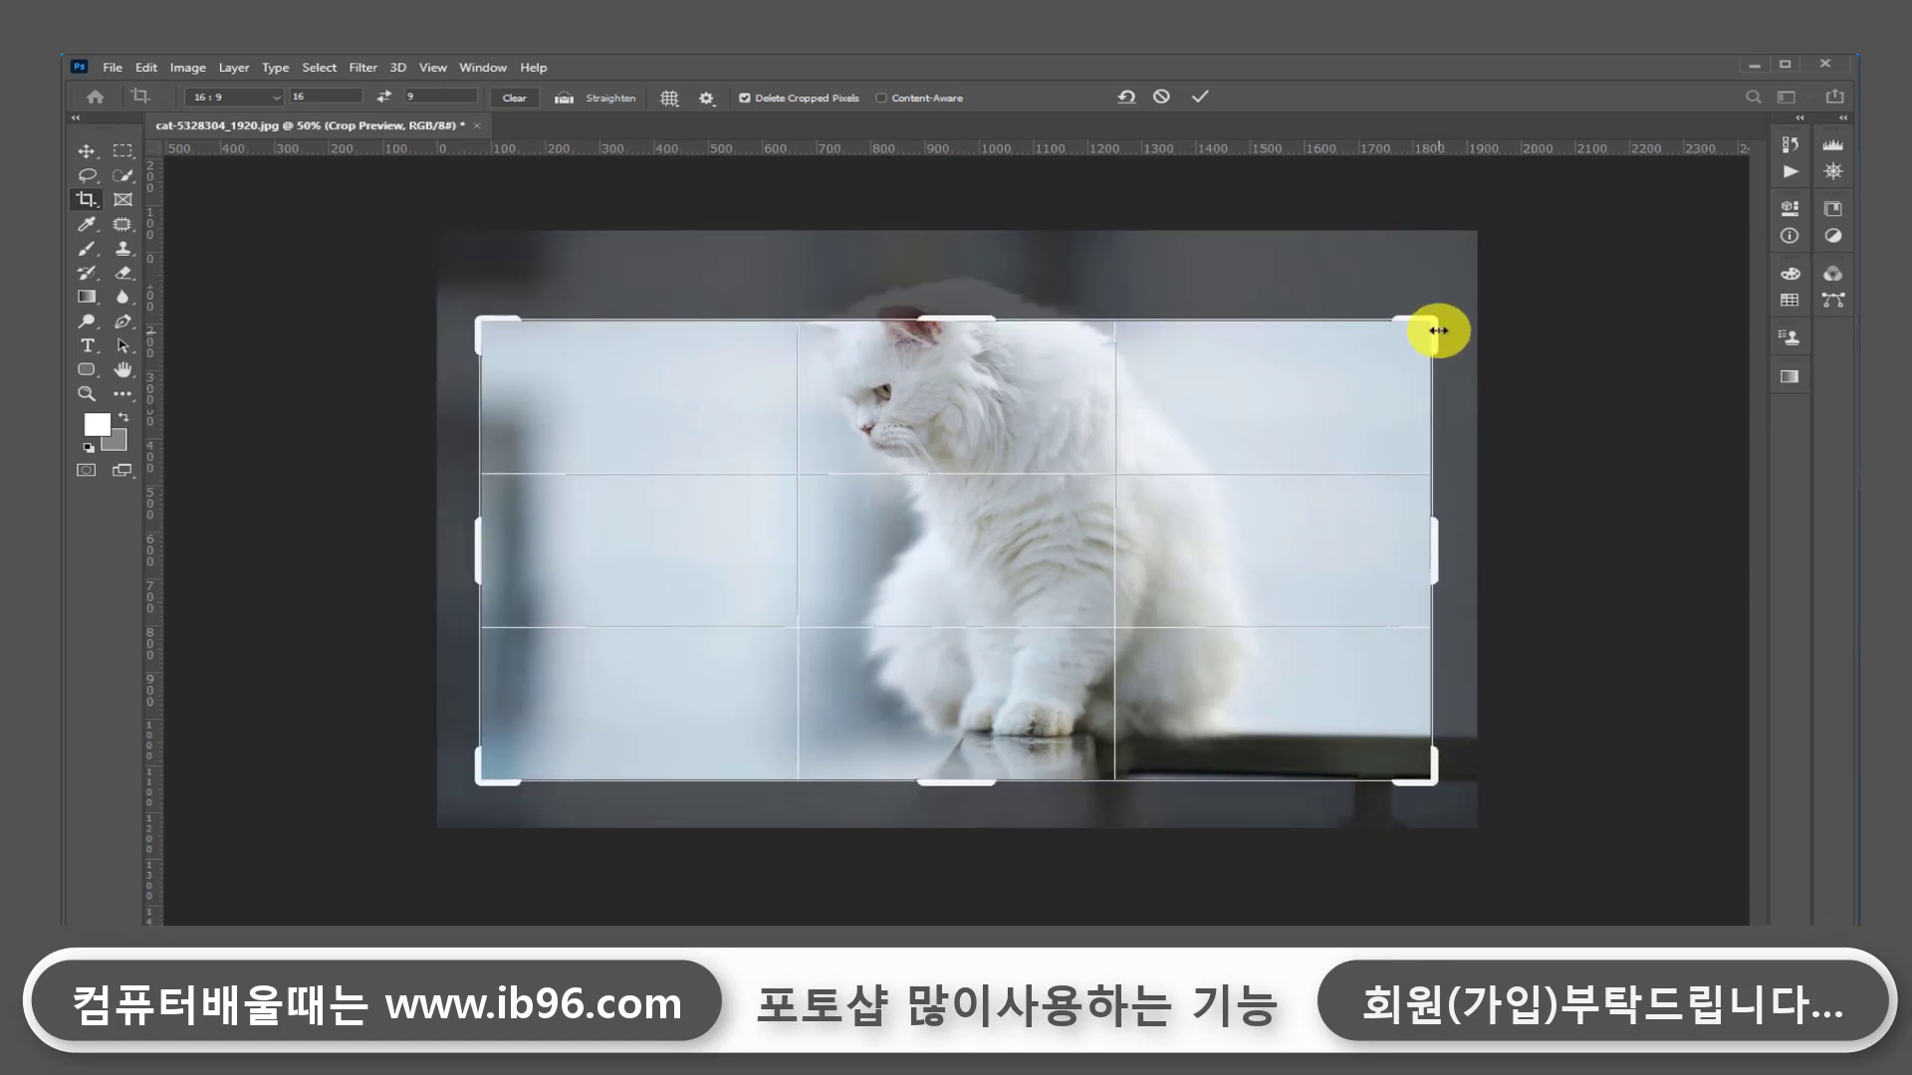
pyautogui.moveTo(959, 319)
pyautogui.mouseDown()
pyautogui.moveTo(990, 256)
pyautogui.moveTo(977, 299)
pyautogui.mouseUp()
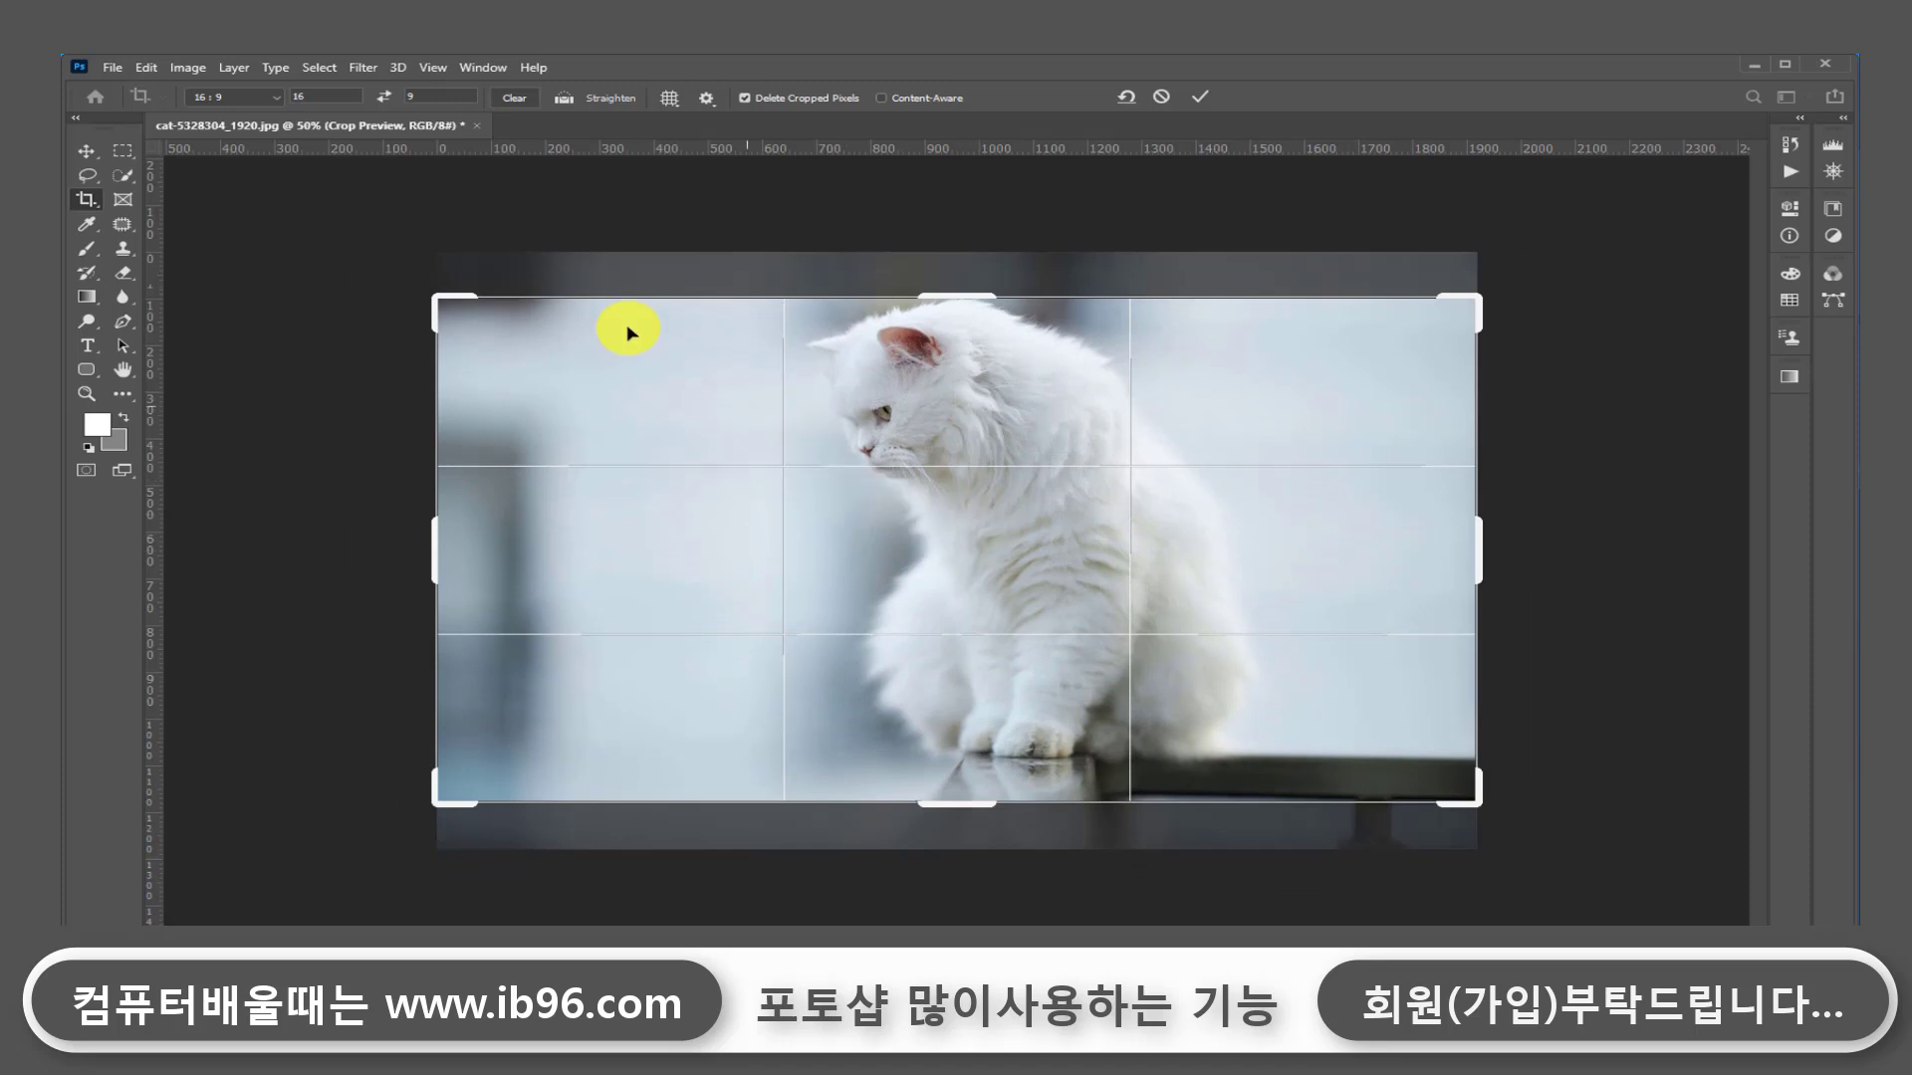
# Step: Try the 1 : 1 (Square) crop ratio, change it to Original Ratio and commit the crop with a full-size frame
pyautogui.click(279, 97)
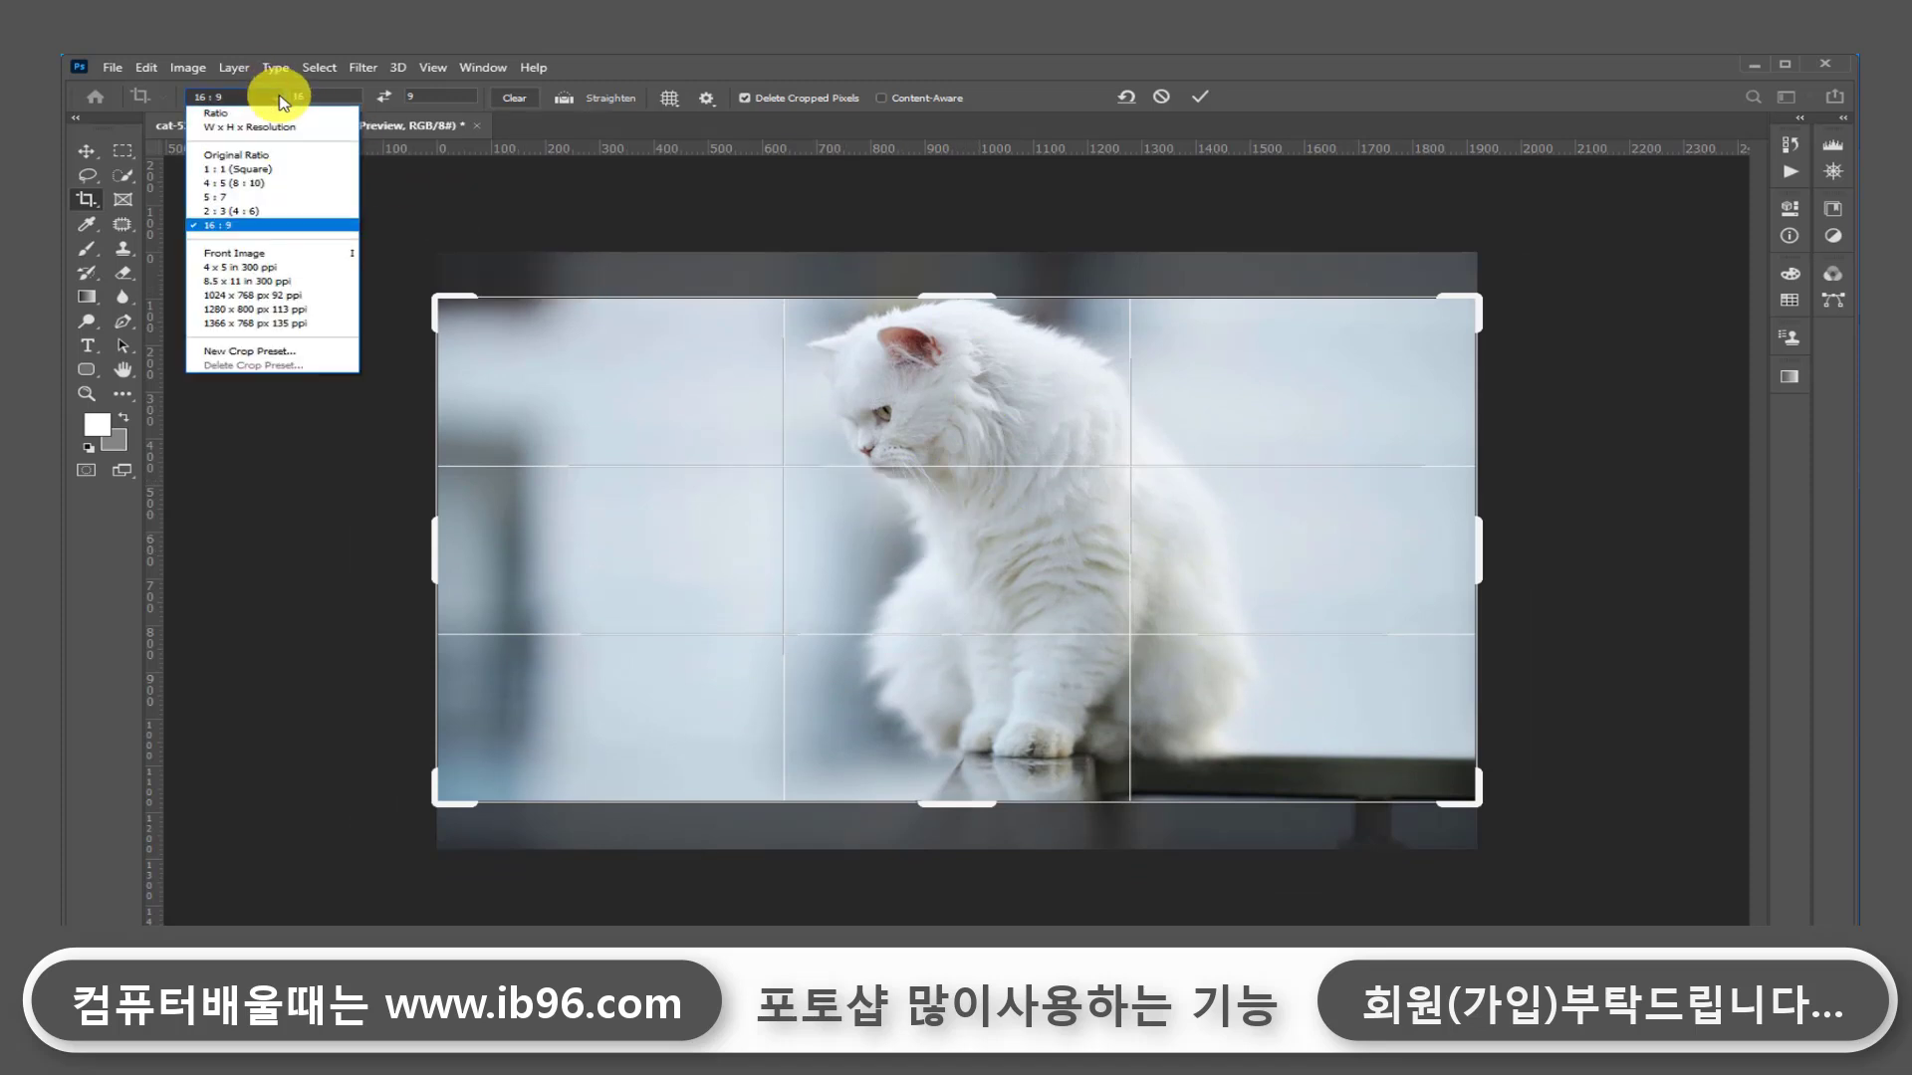
pyautogui.click(264, 169)
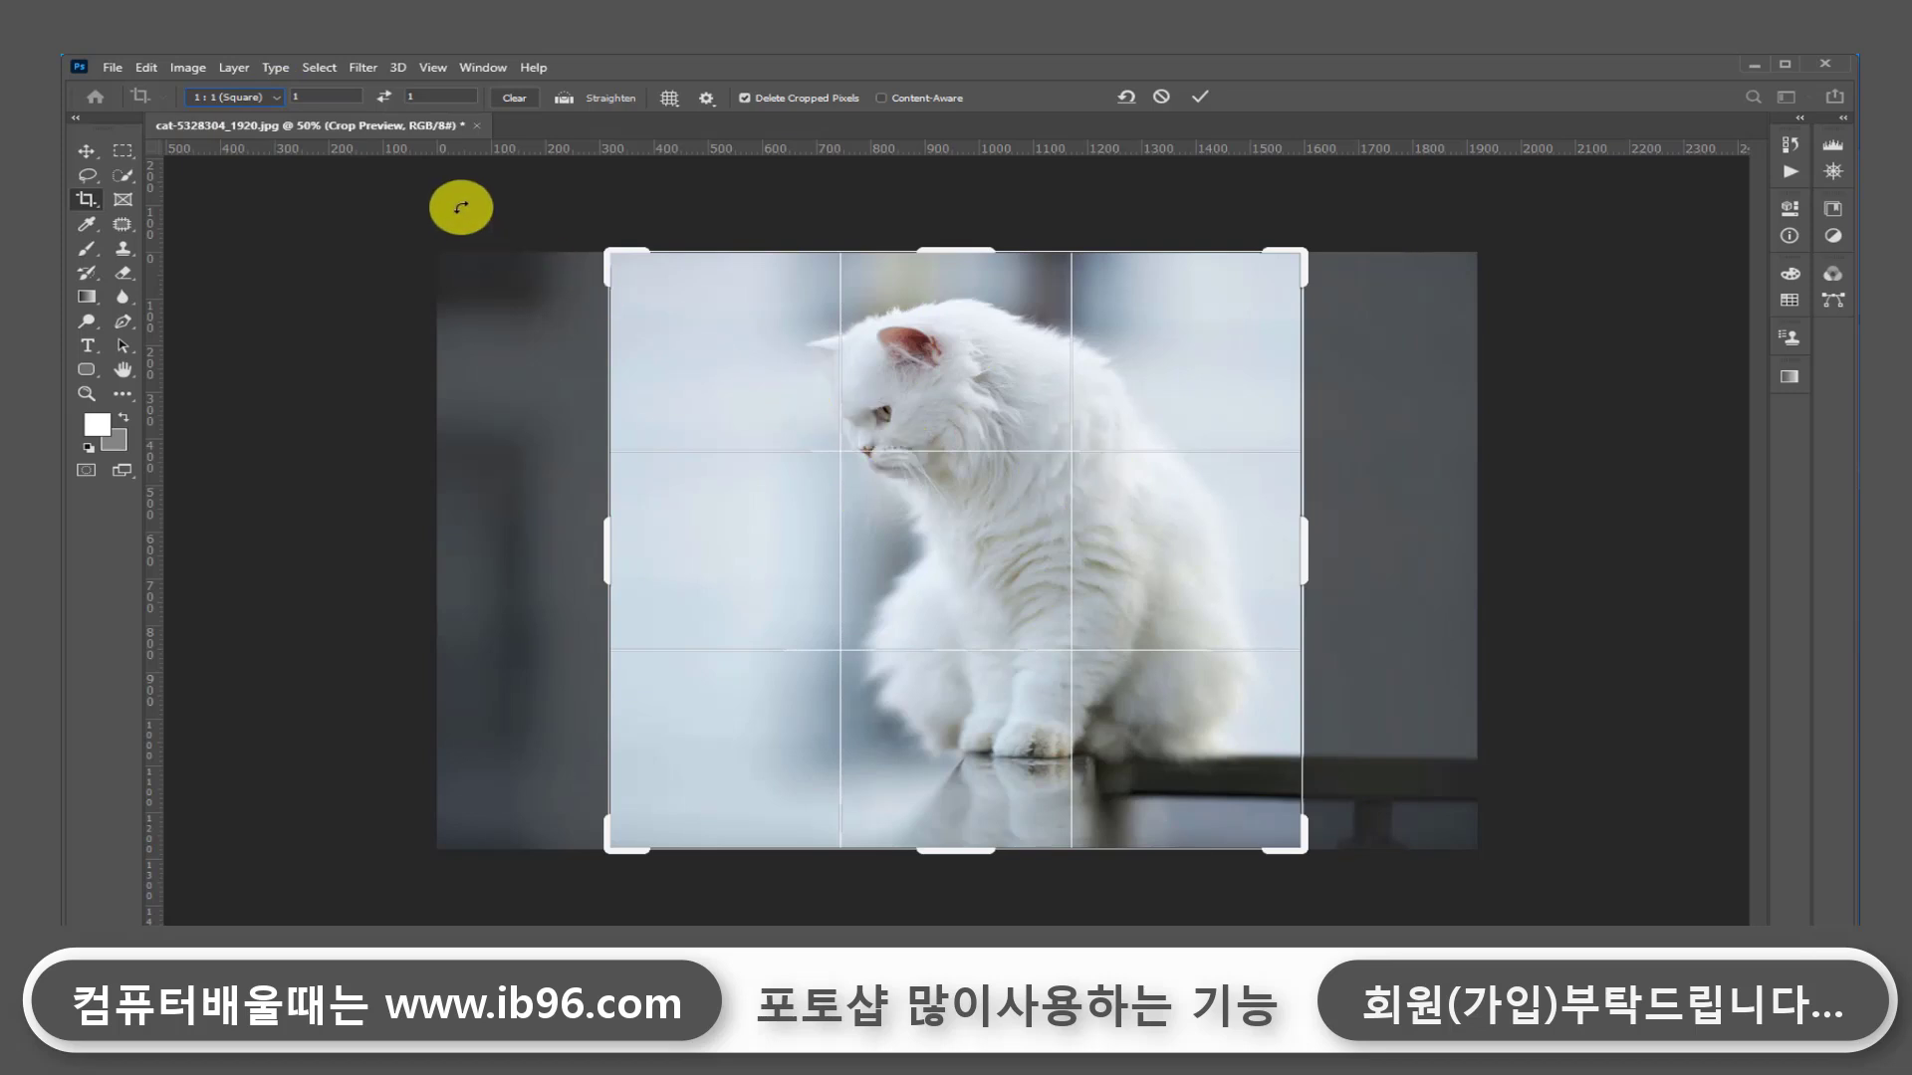
pyautogui.click(274, 97)
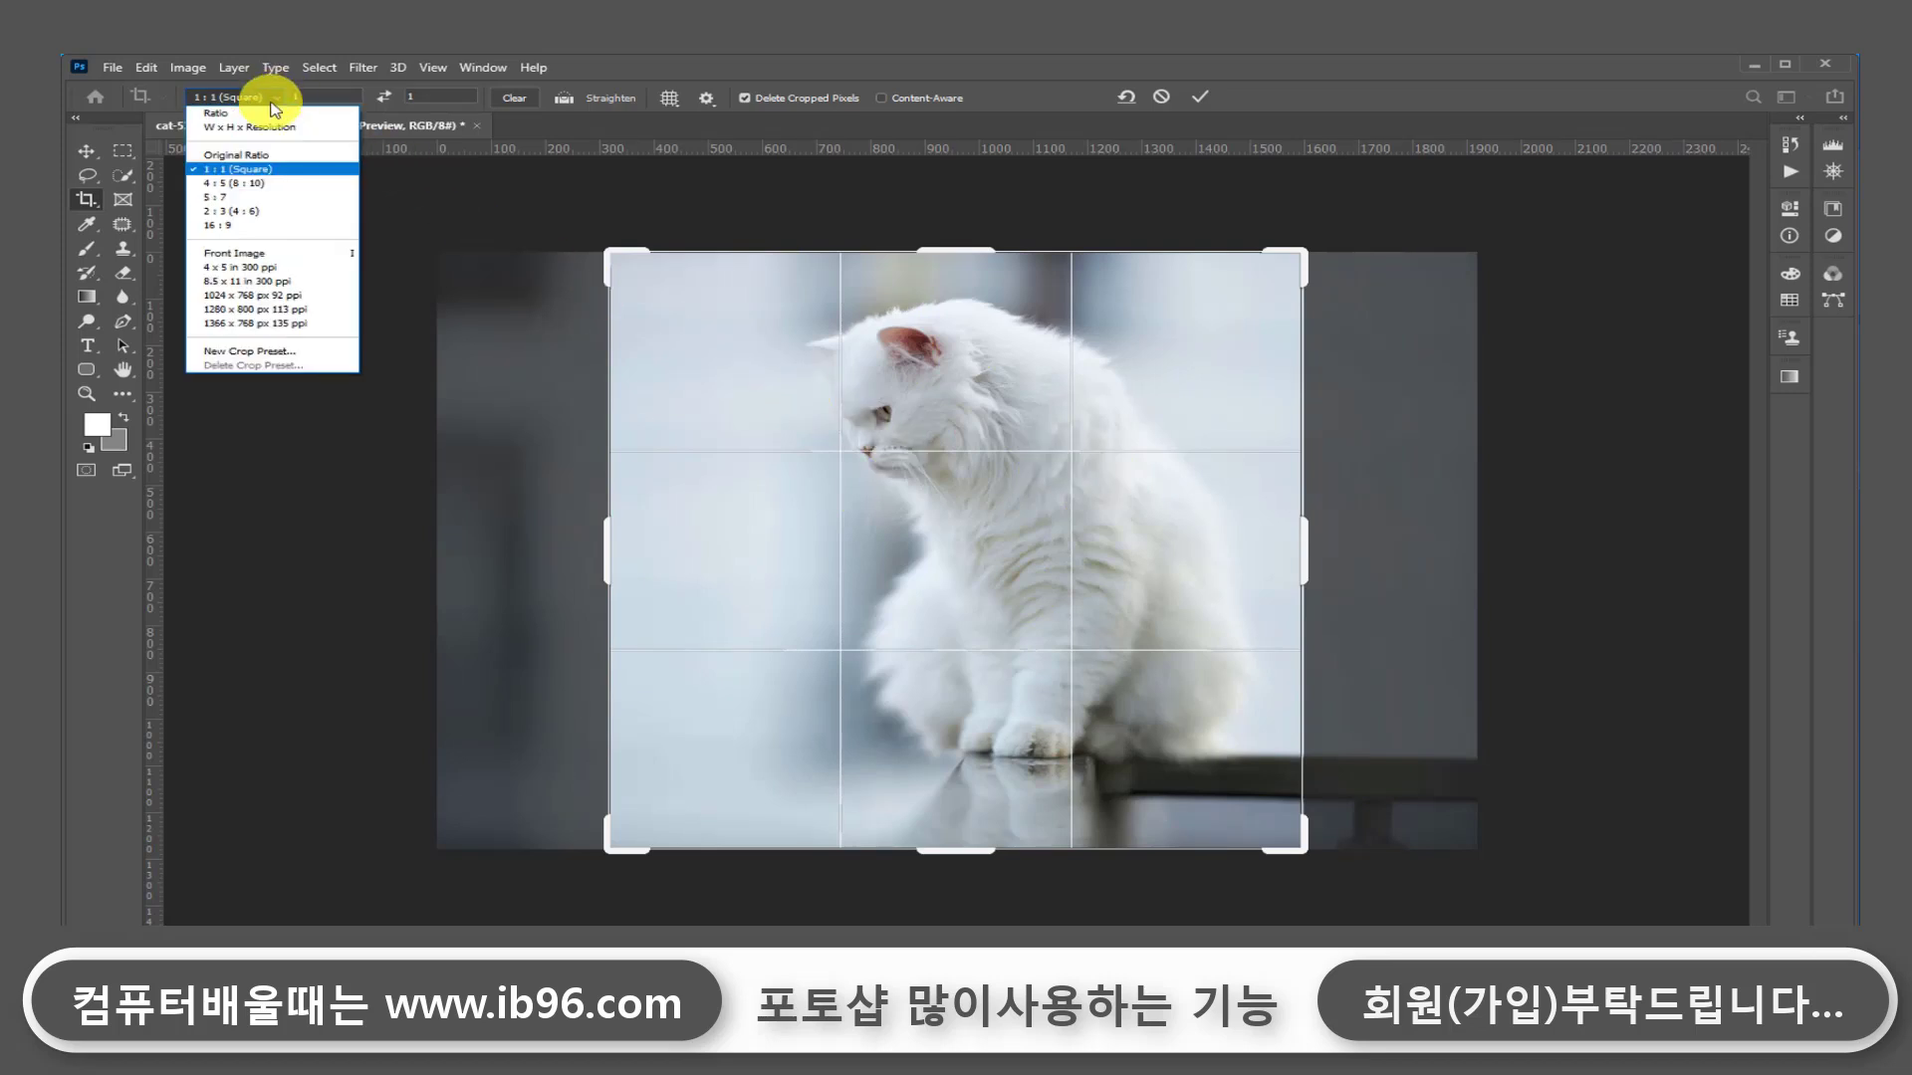
pyautogui.click(274, 157)
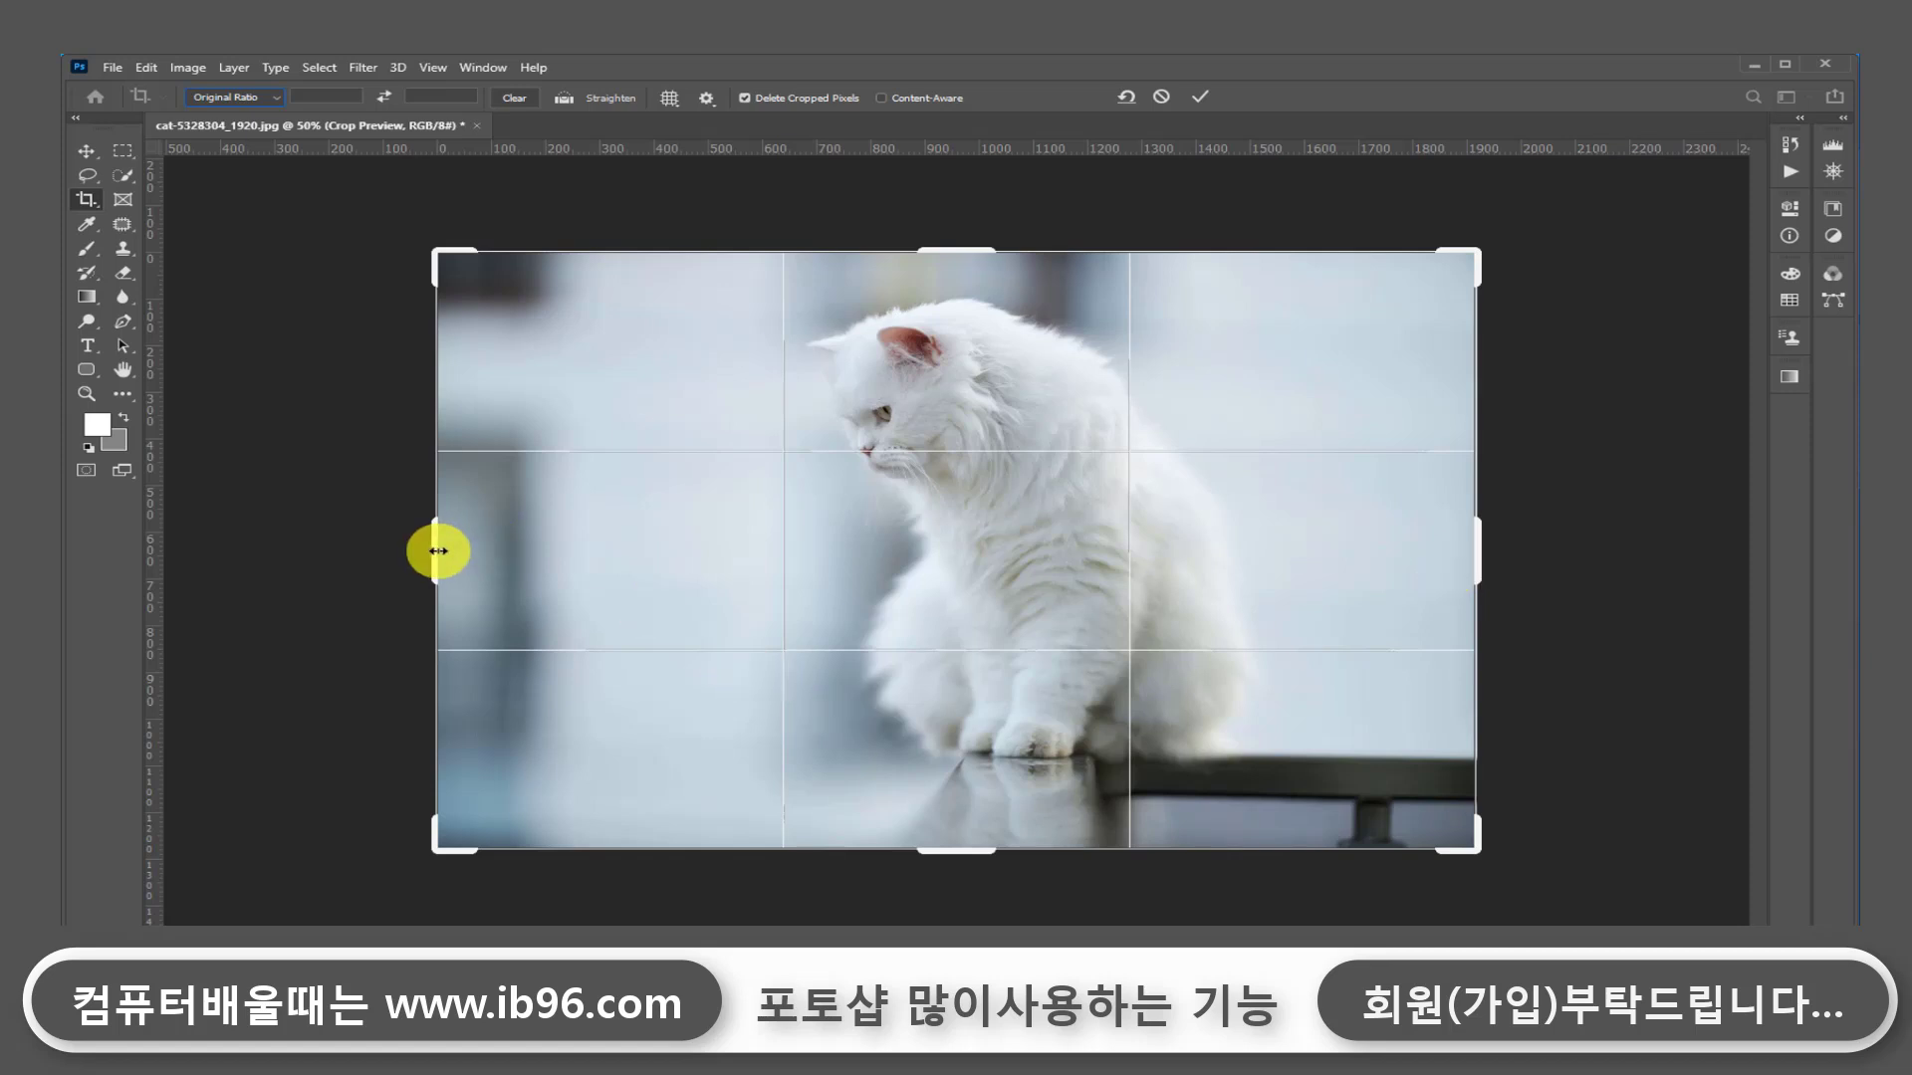
pyautogui.moveTo(440, 551)
pyautogui.mouseDown()
pyautogui.moveTo(469, 552)
pyautogui.moveTo(431, 551)
pyautogui.mouseUp()
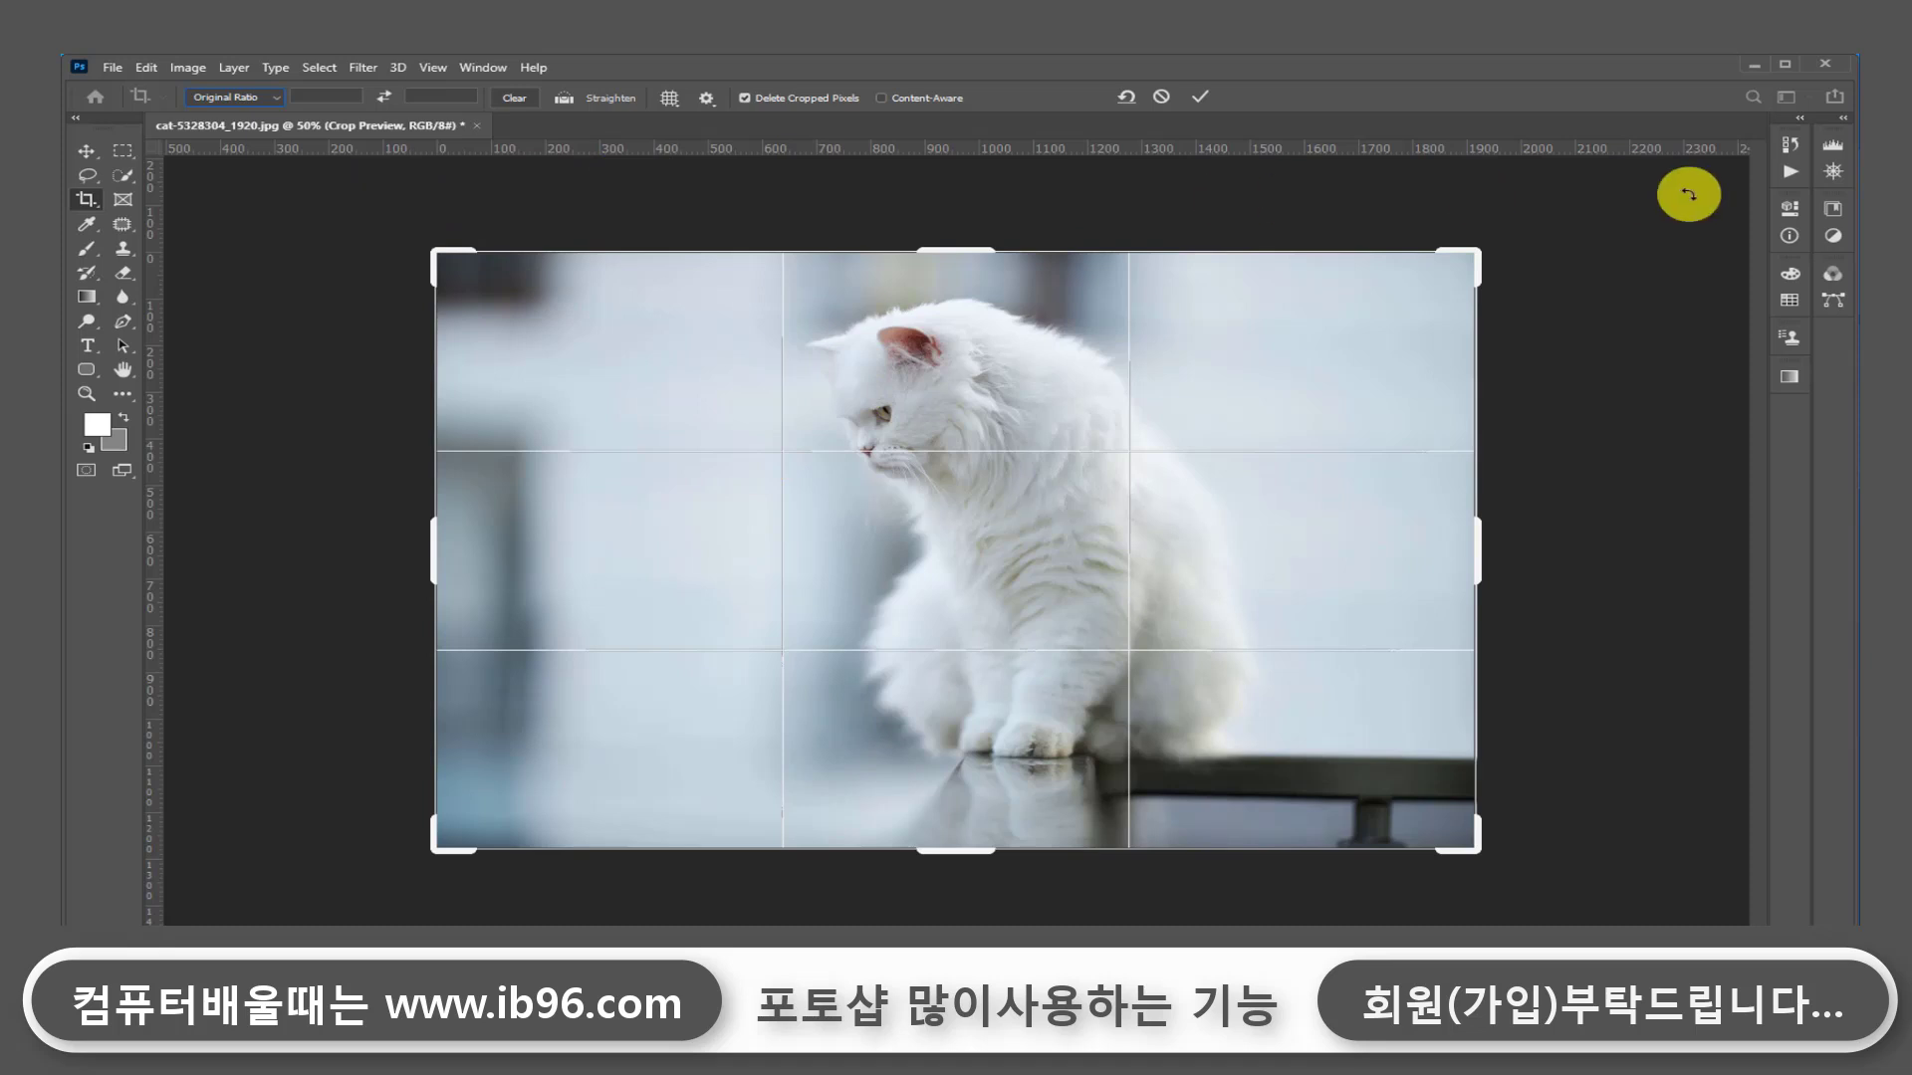
pyautogui.press('Return')
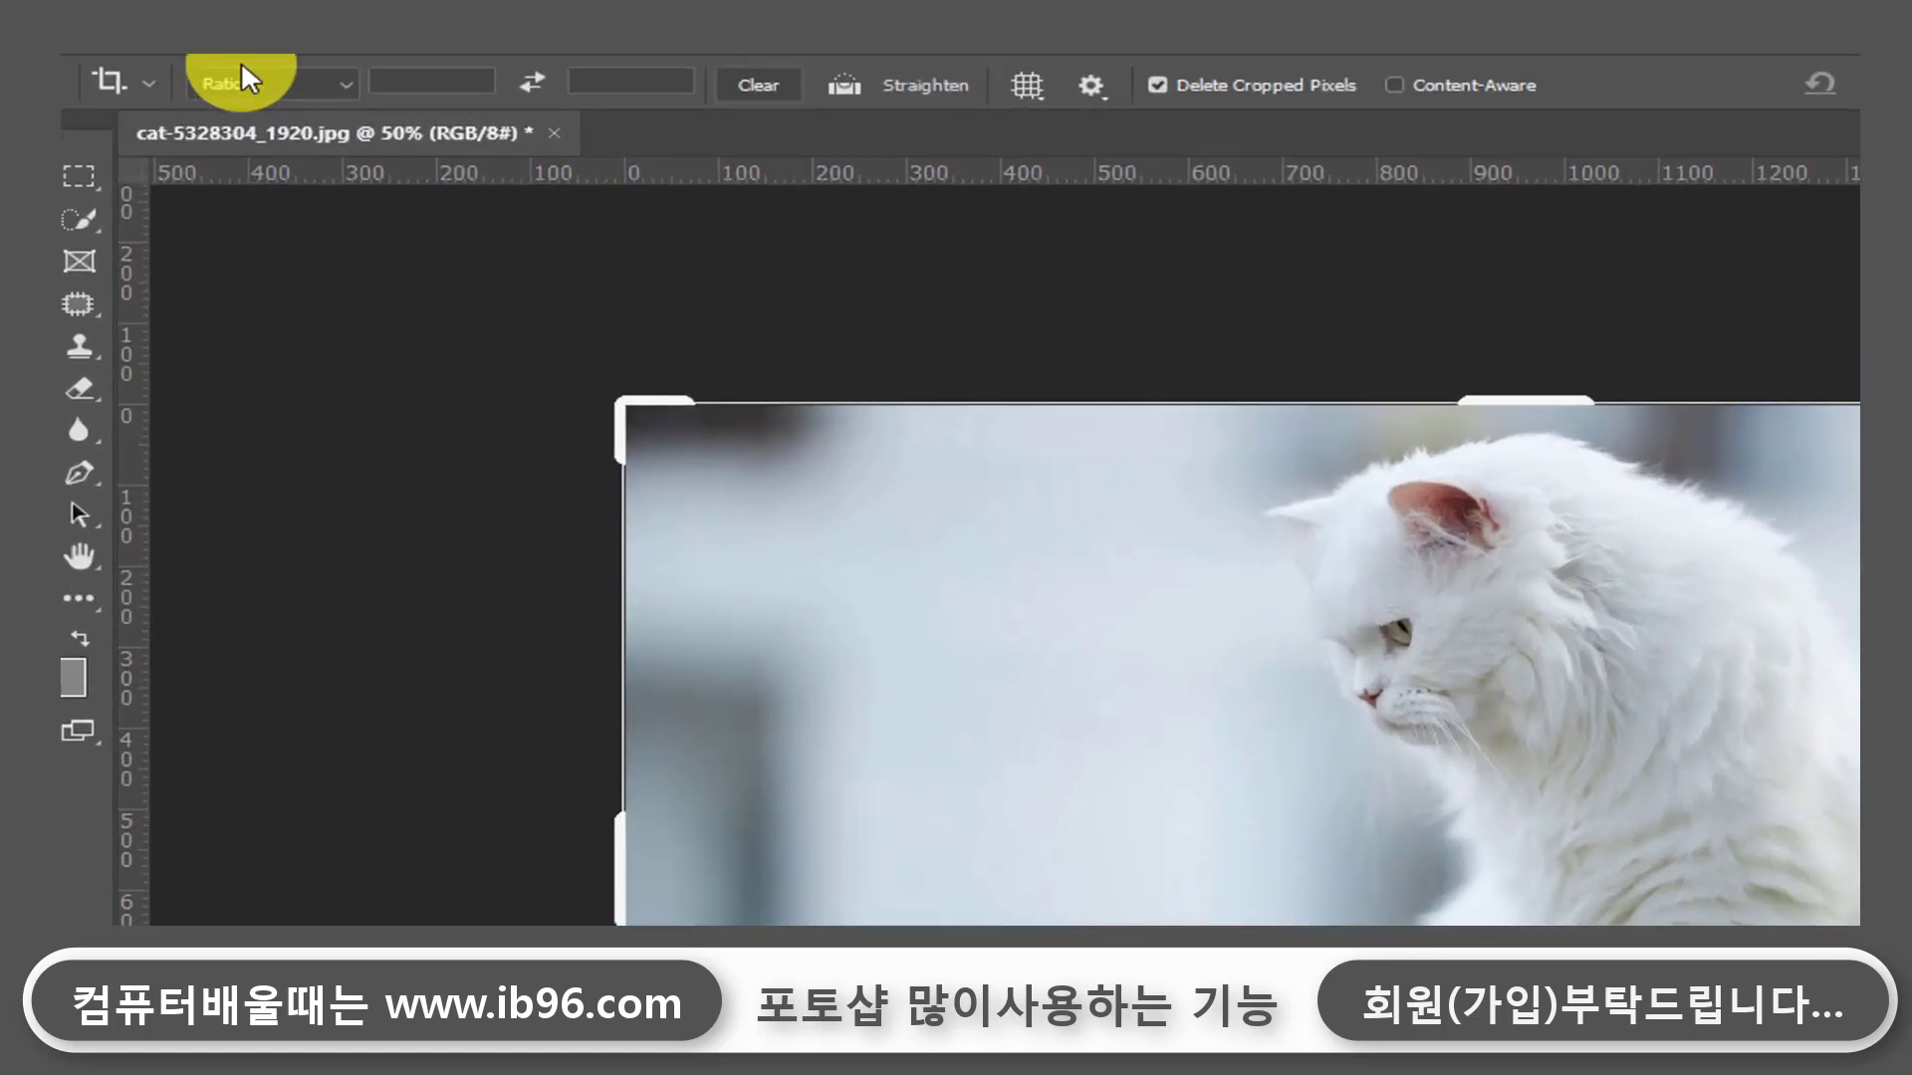
# Step: Set a custom crop ratio of 640 by 480 and apply the crop to the cat photo
pyautogui.click(340, 81)
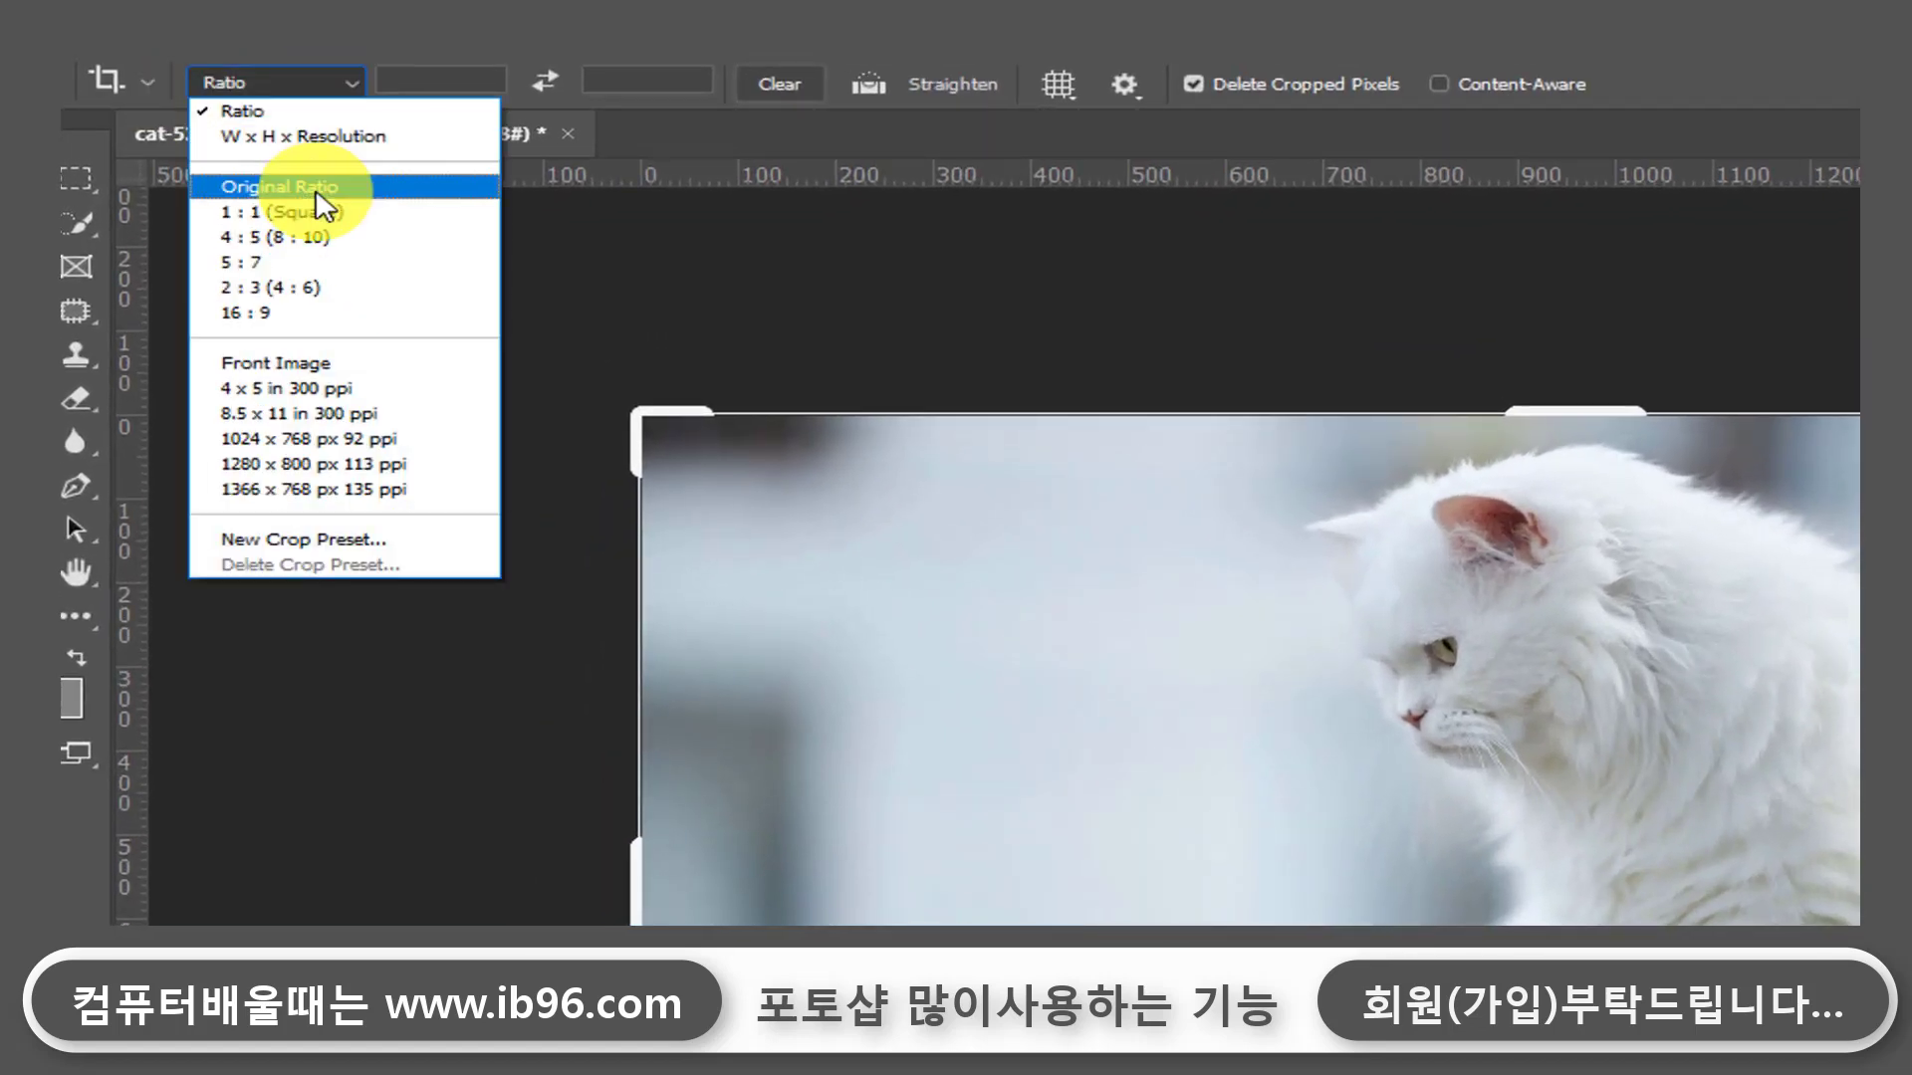
pyautogui.click(302, 108)
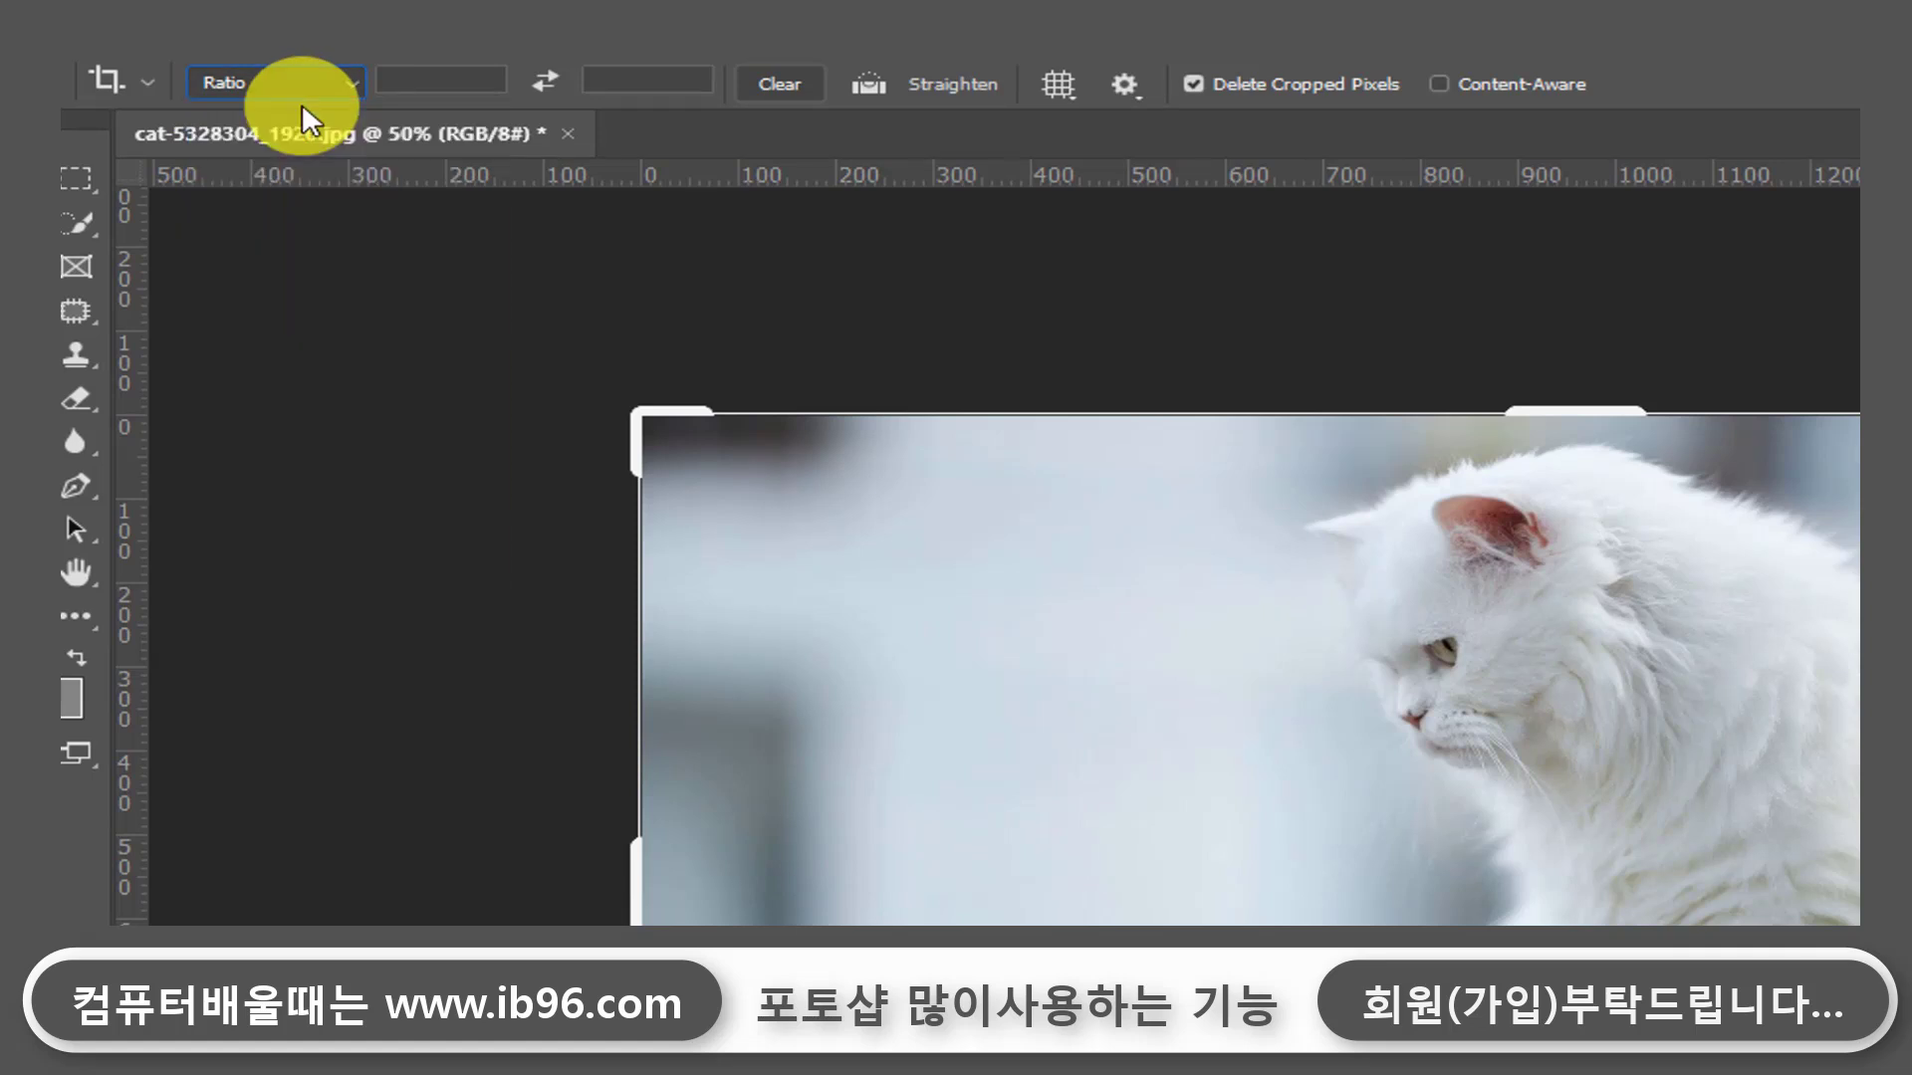
pyautogui.click(431, 87)
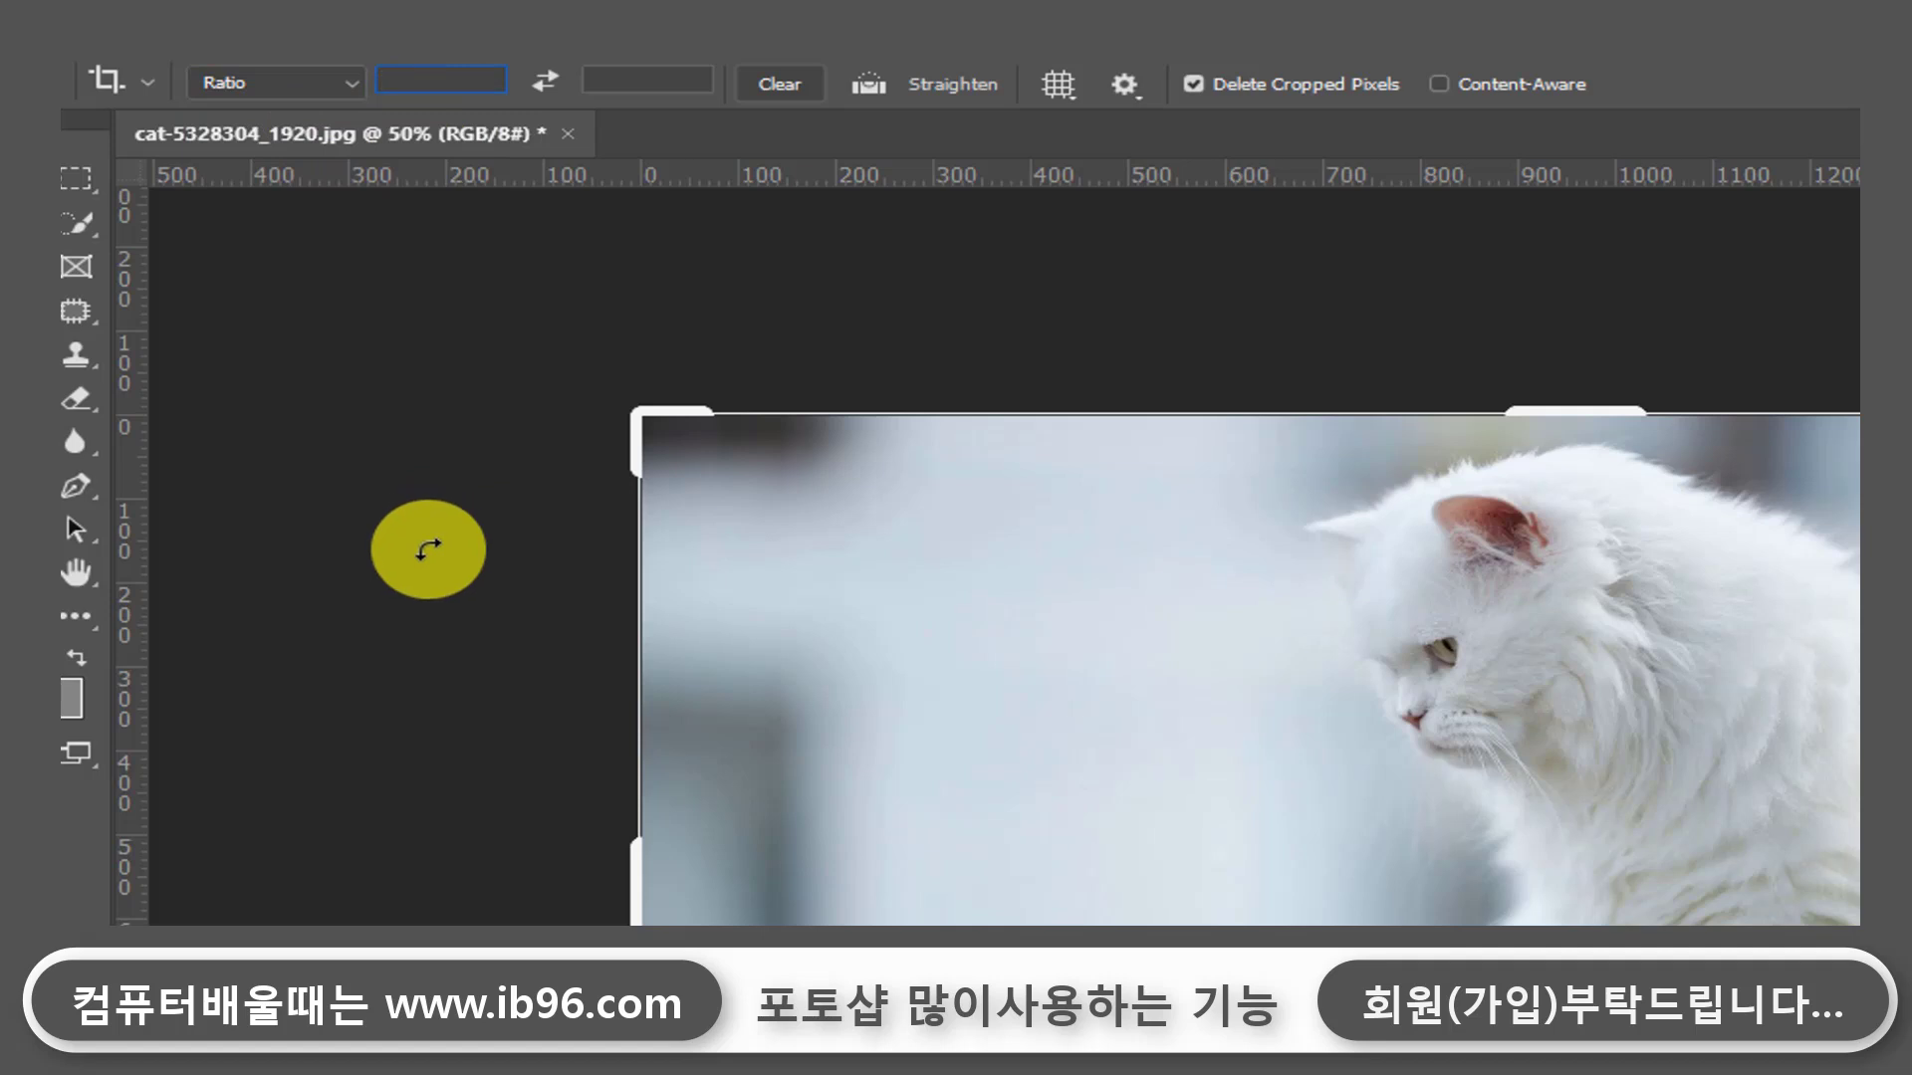
pyautogui.click(431, 538)
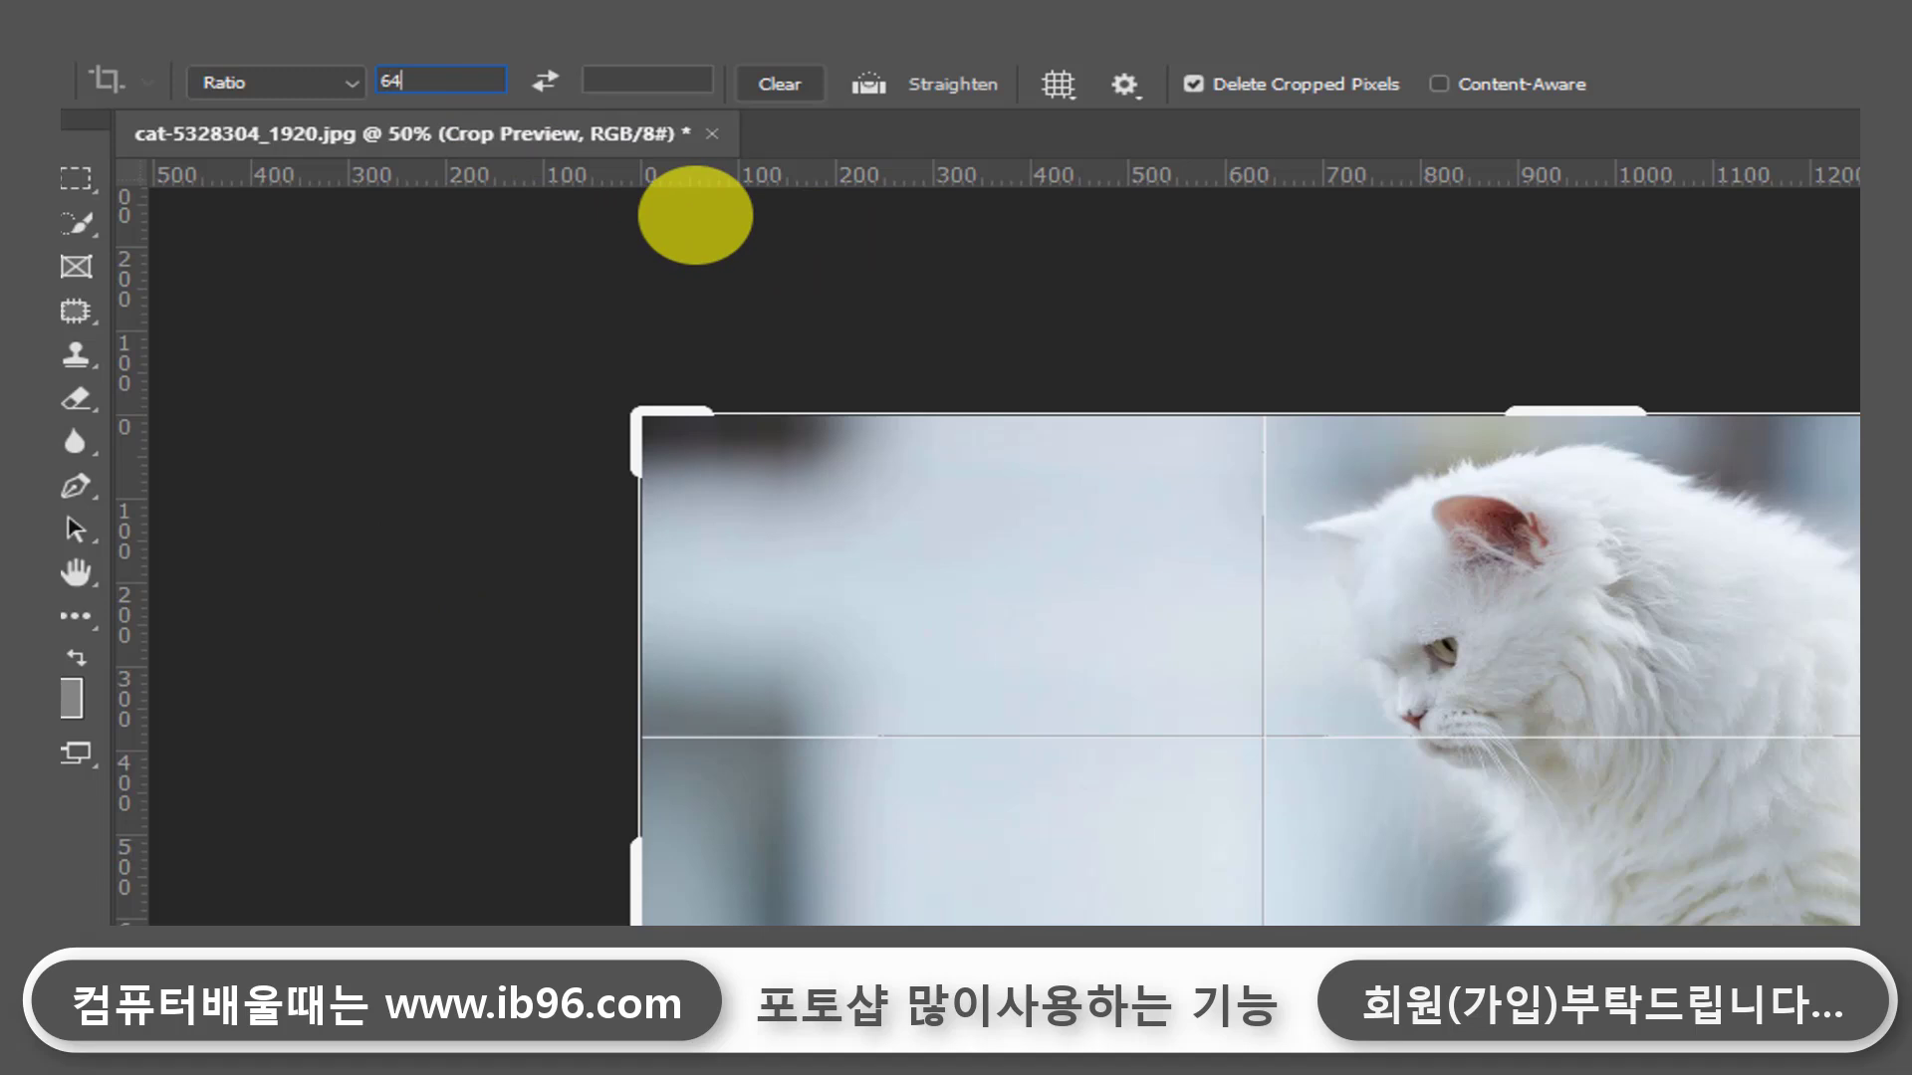
pyautogui.write('0')
pyautogui.click(653, 81)
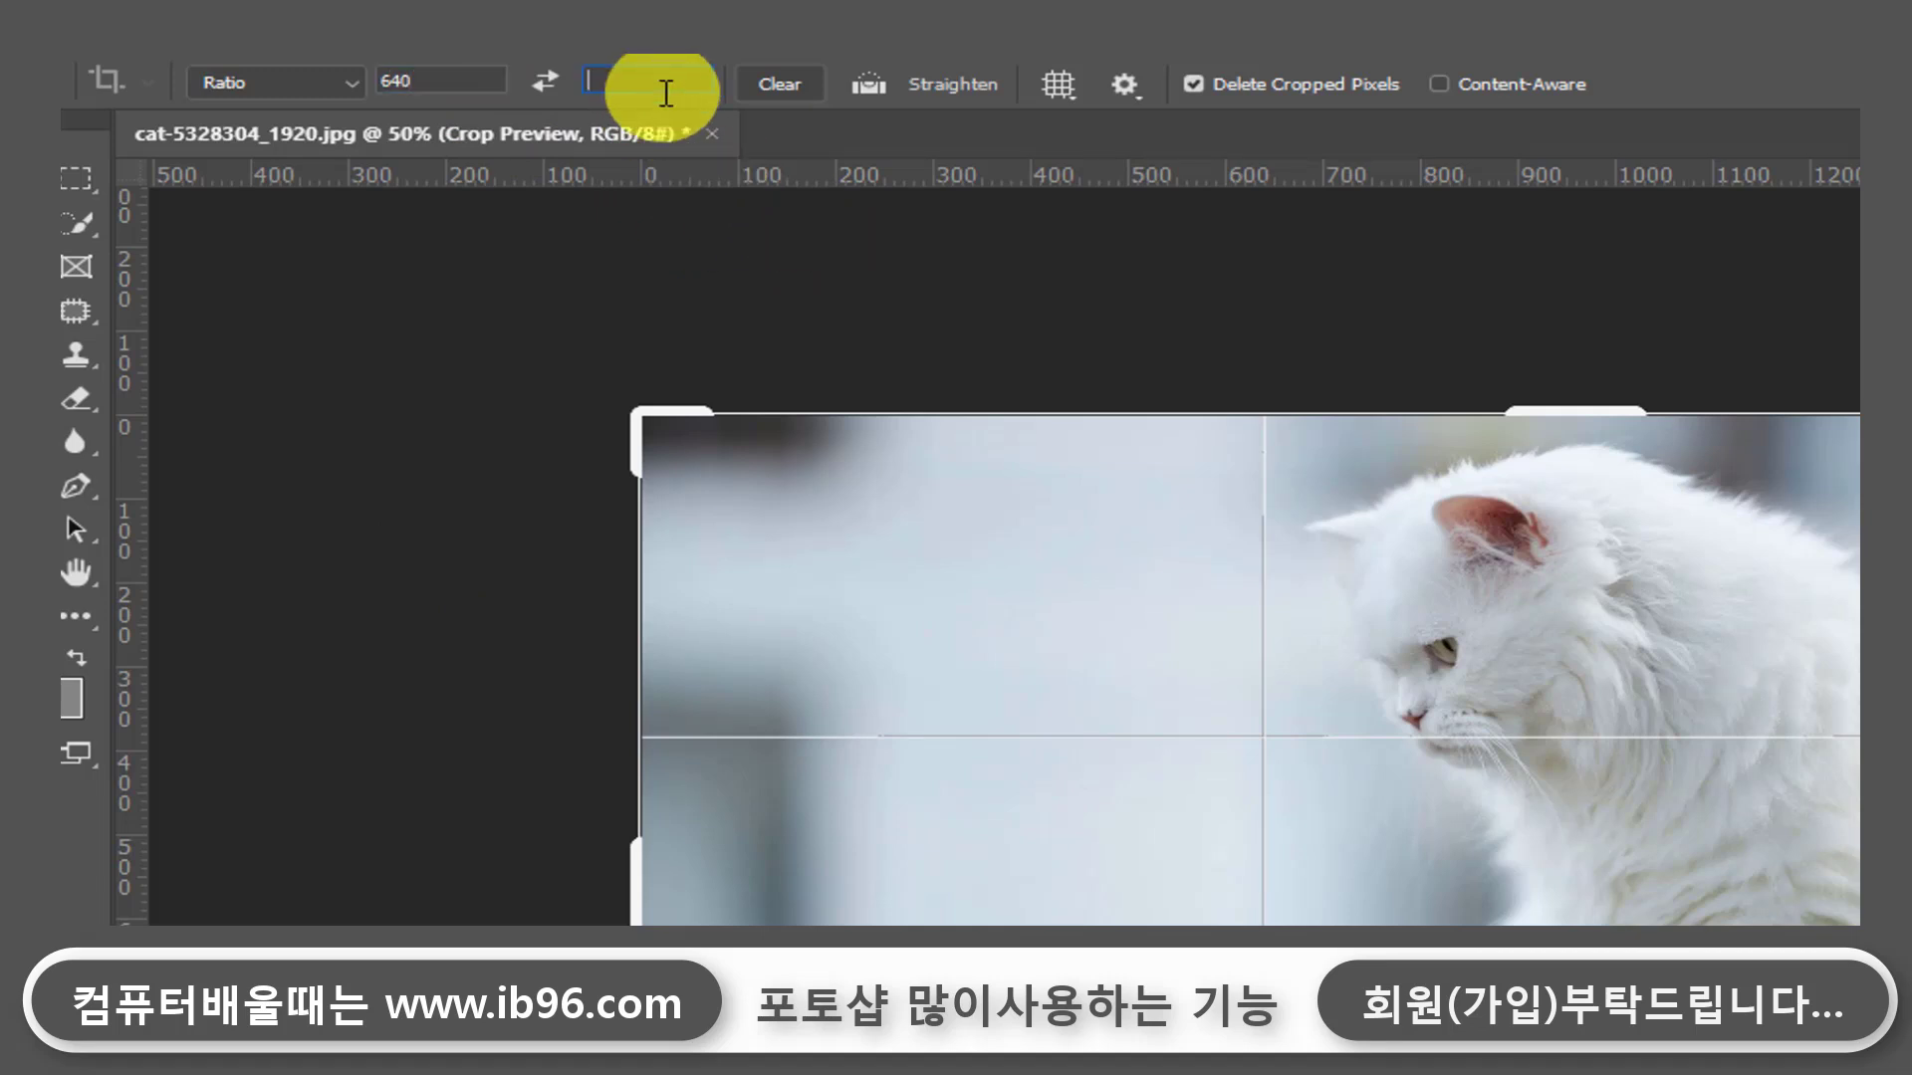
pyautogui.write('480')
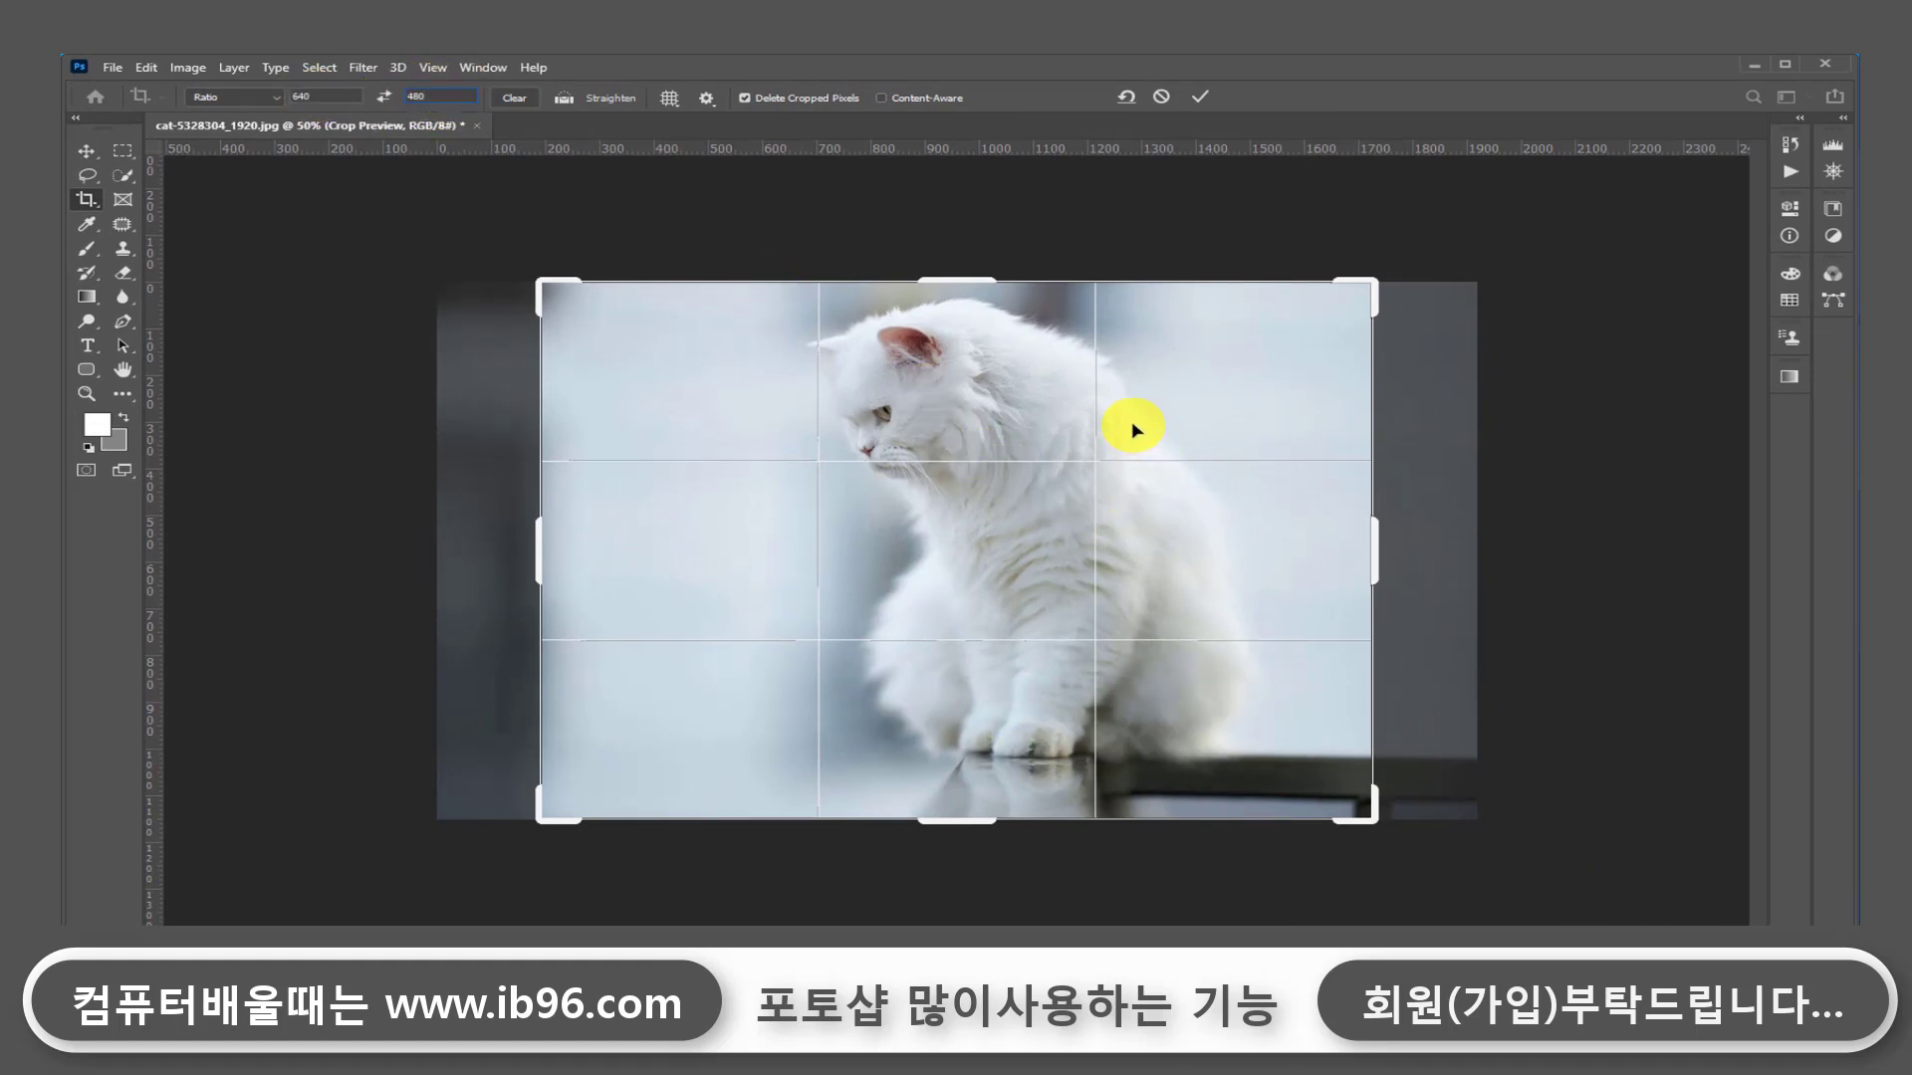
pyautogui.press('Return')
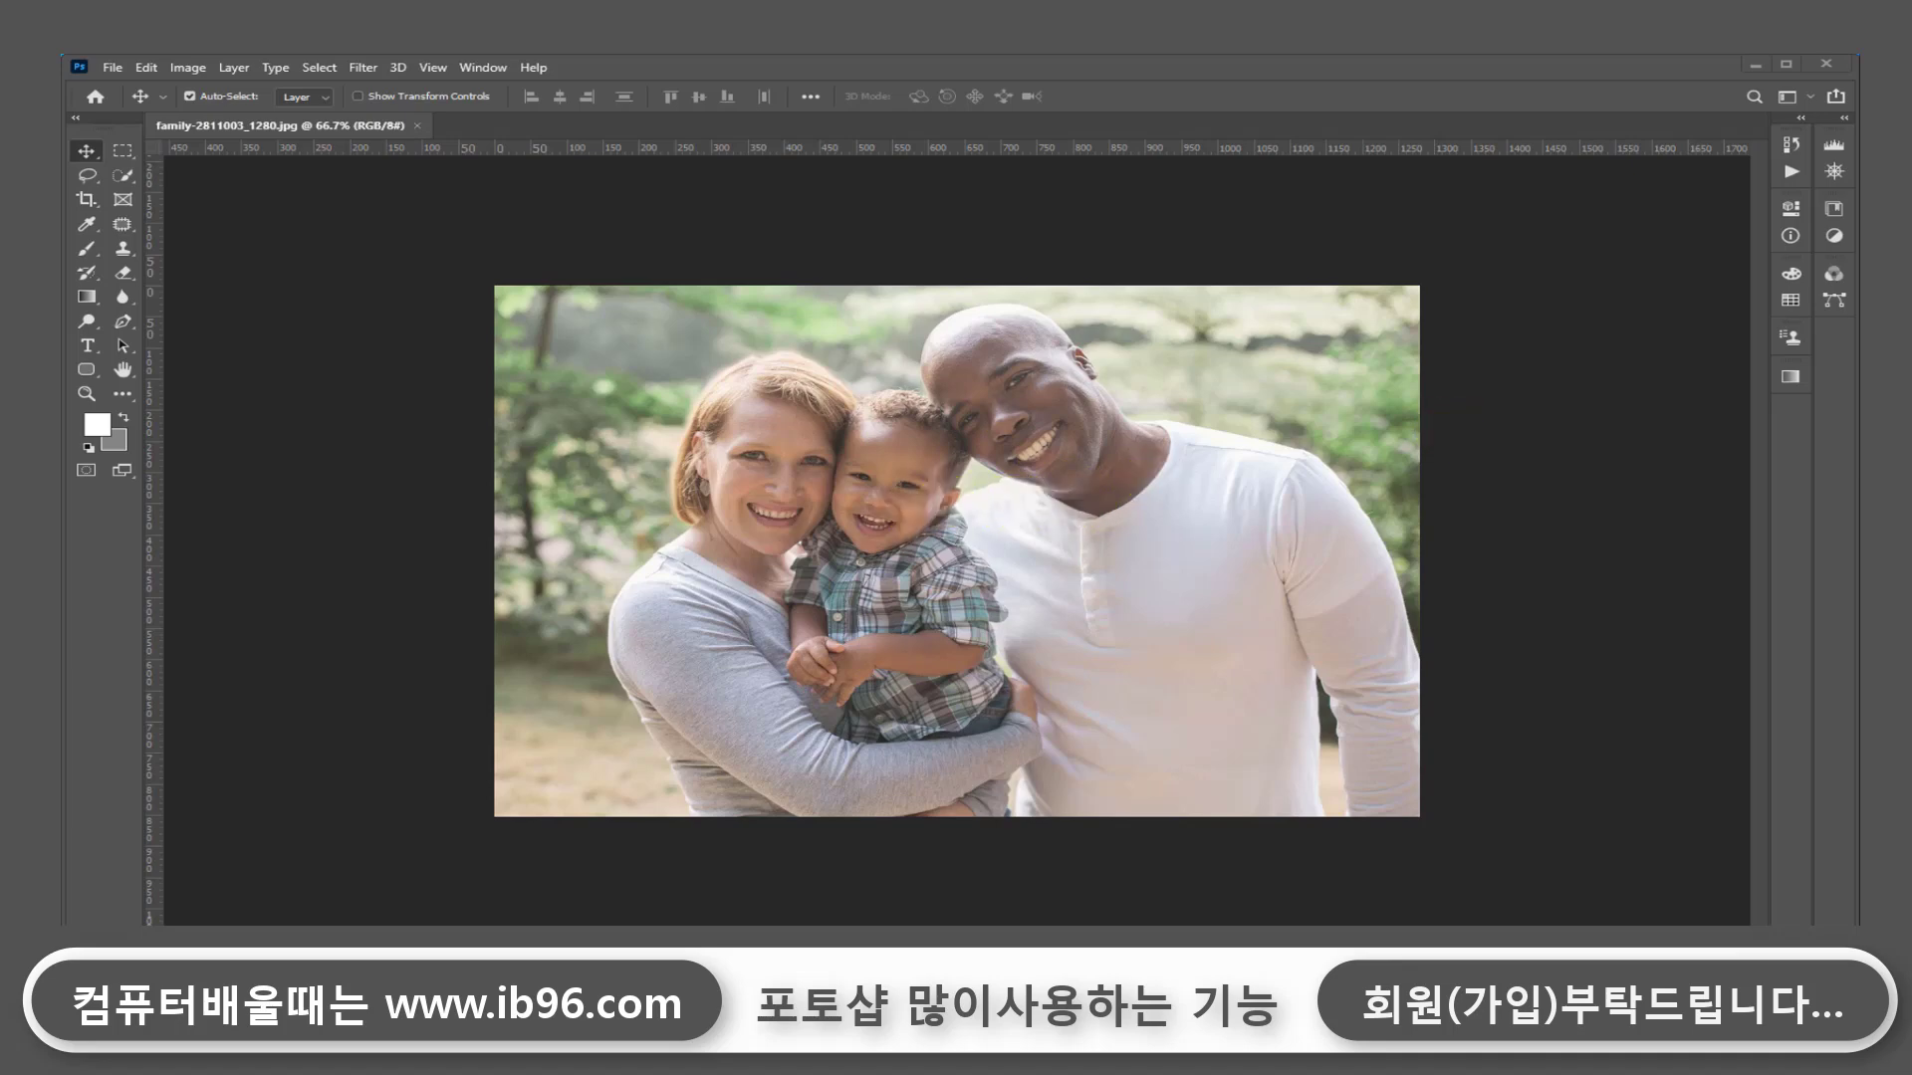
# Step: Fit the family photo to the window with the Hand tool and open the Curves adjustment for it
pyautogui.press('h')
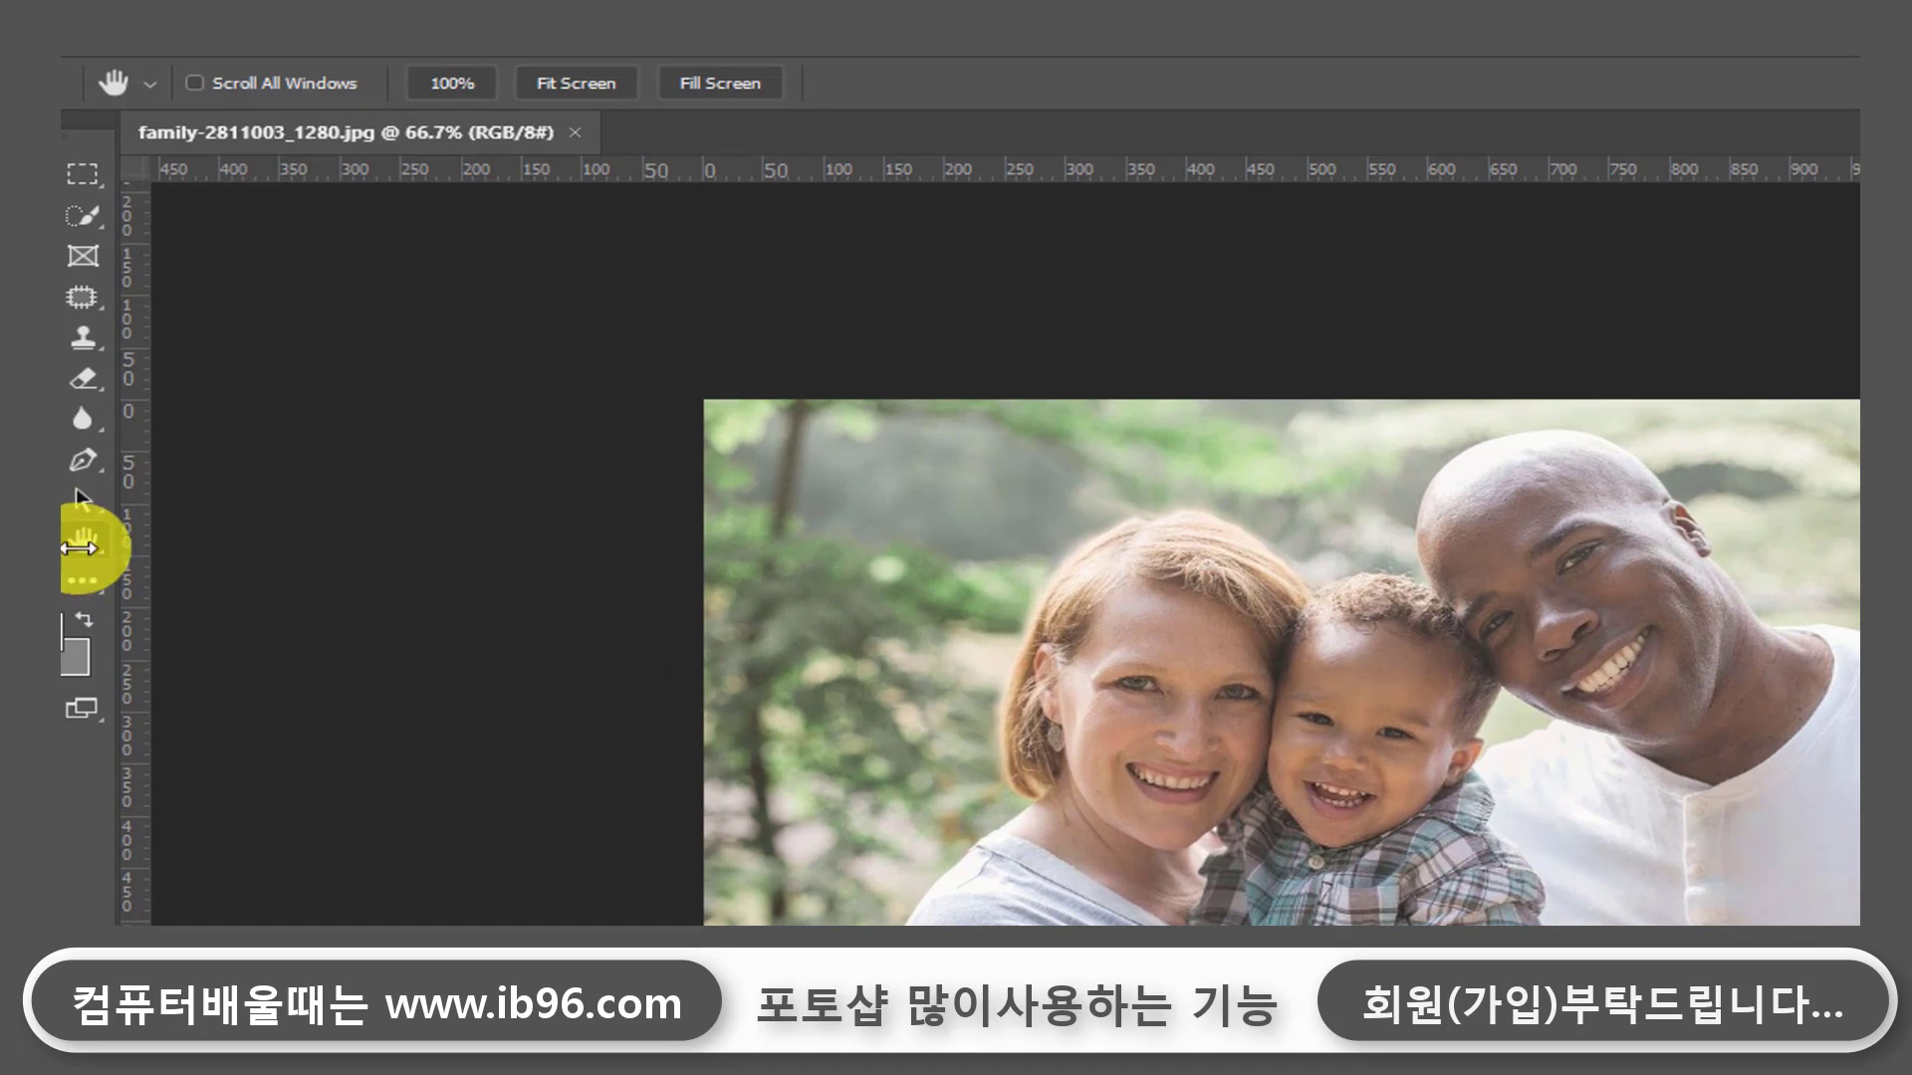
pyautogui.doubleClick(81, 549)
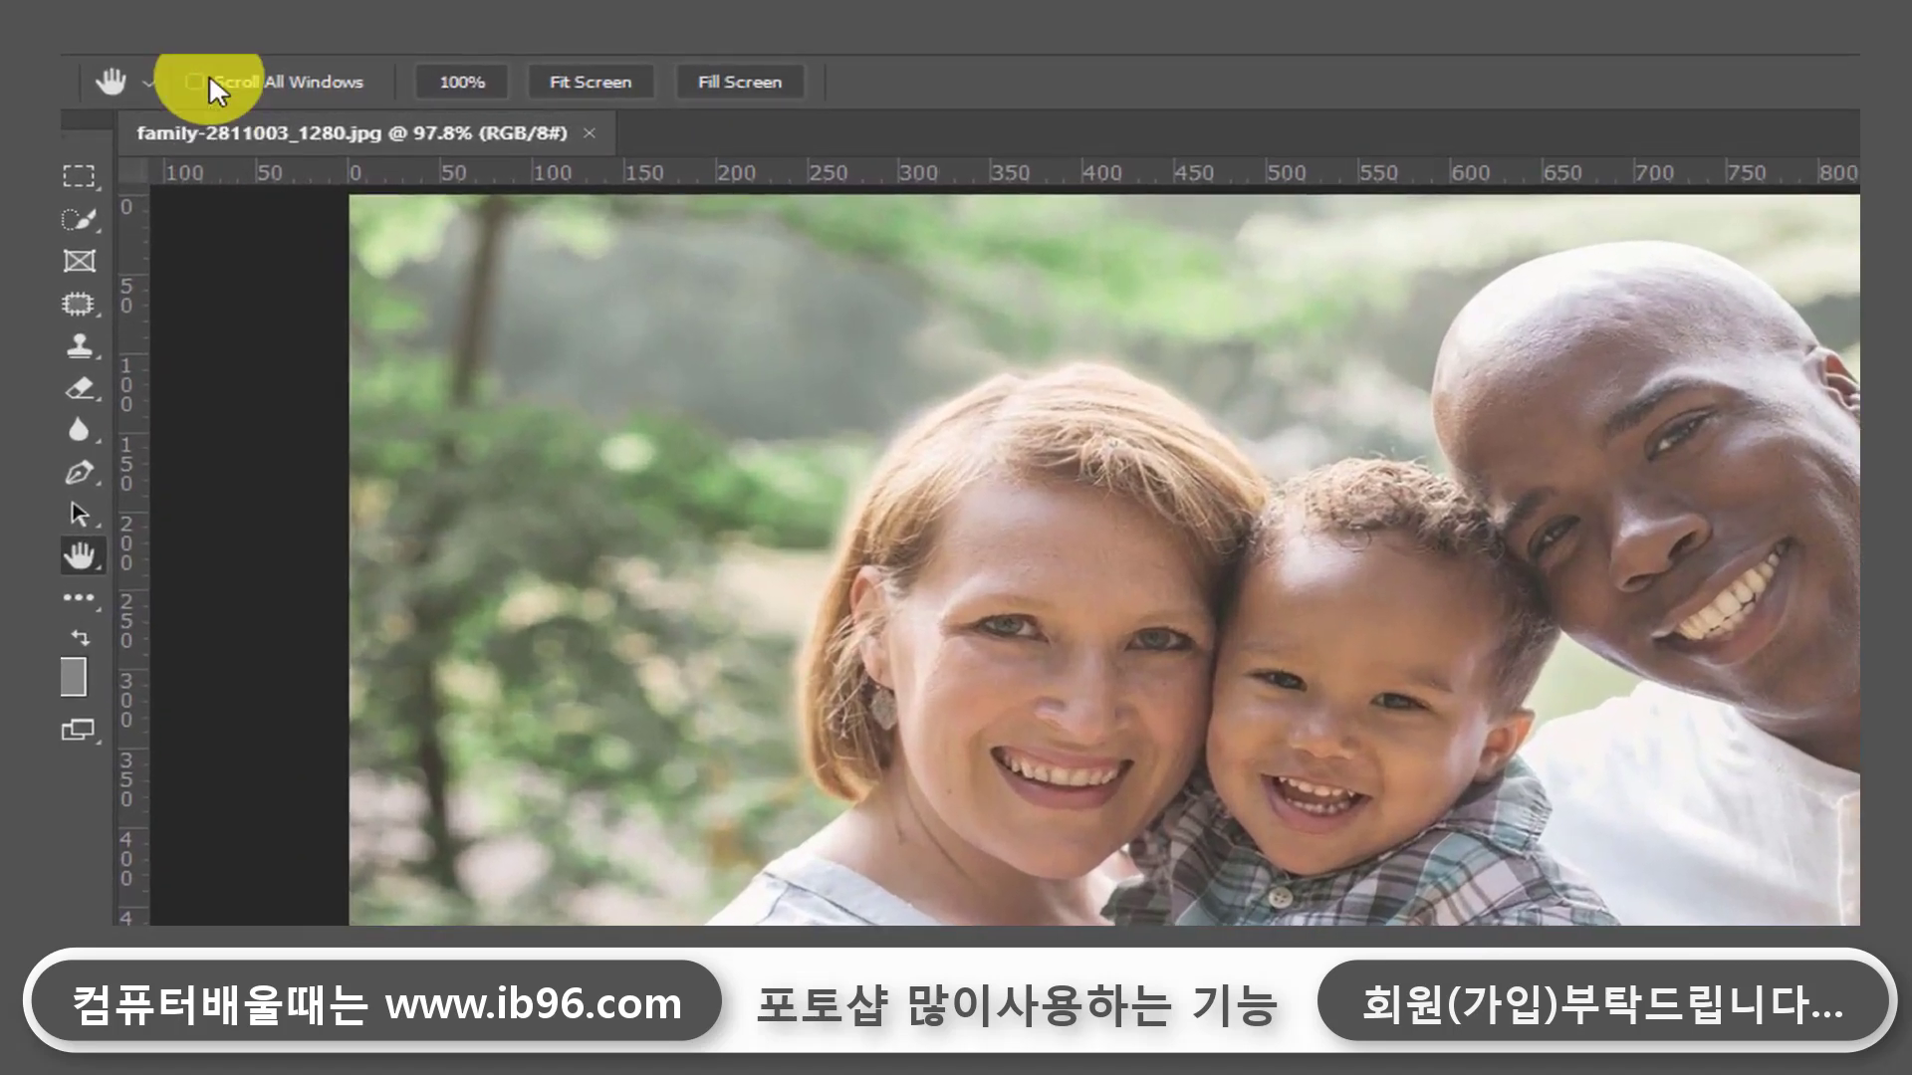
pyautogui.click(205, 56)
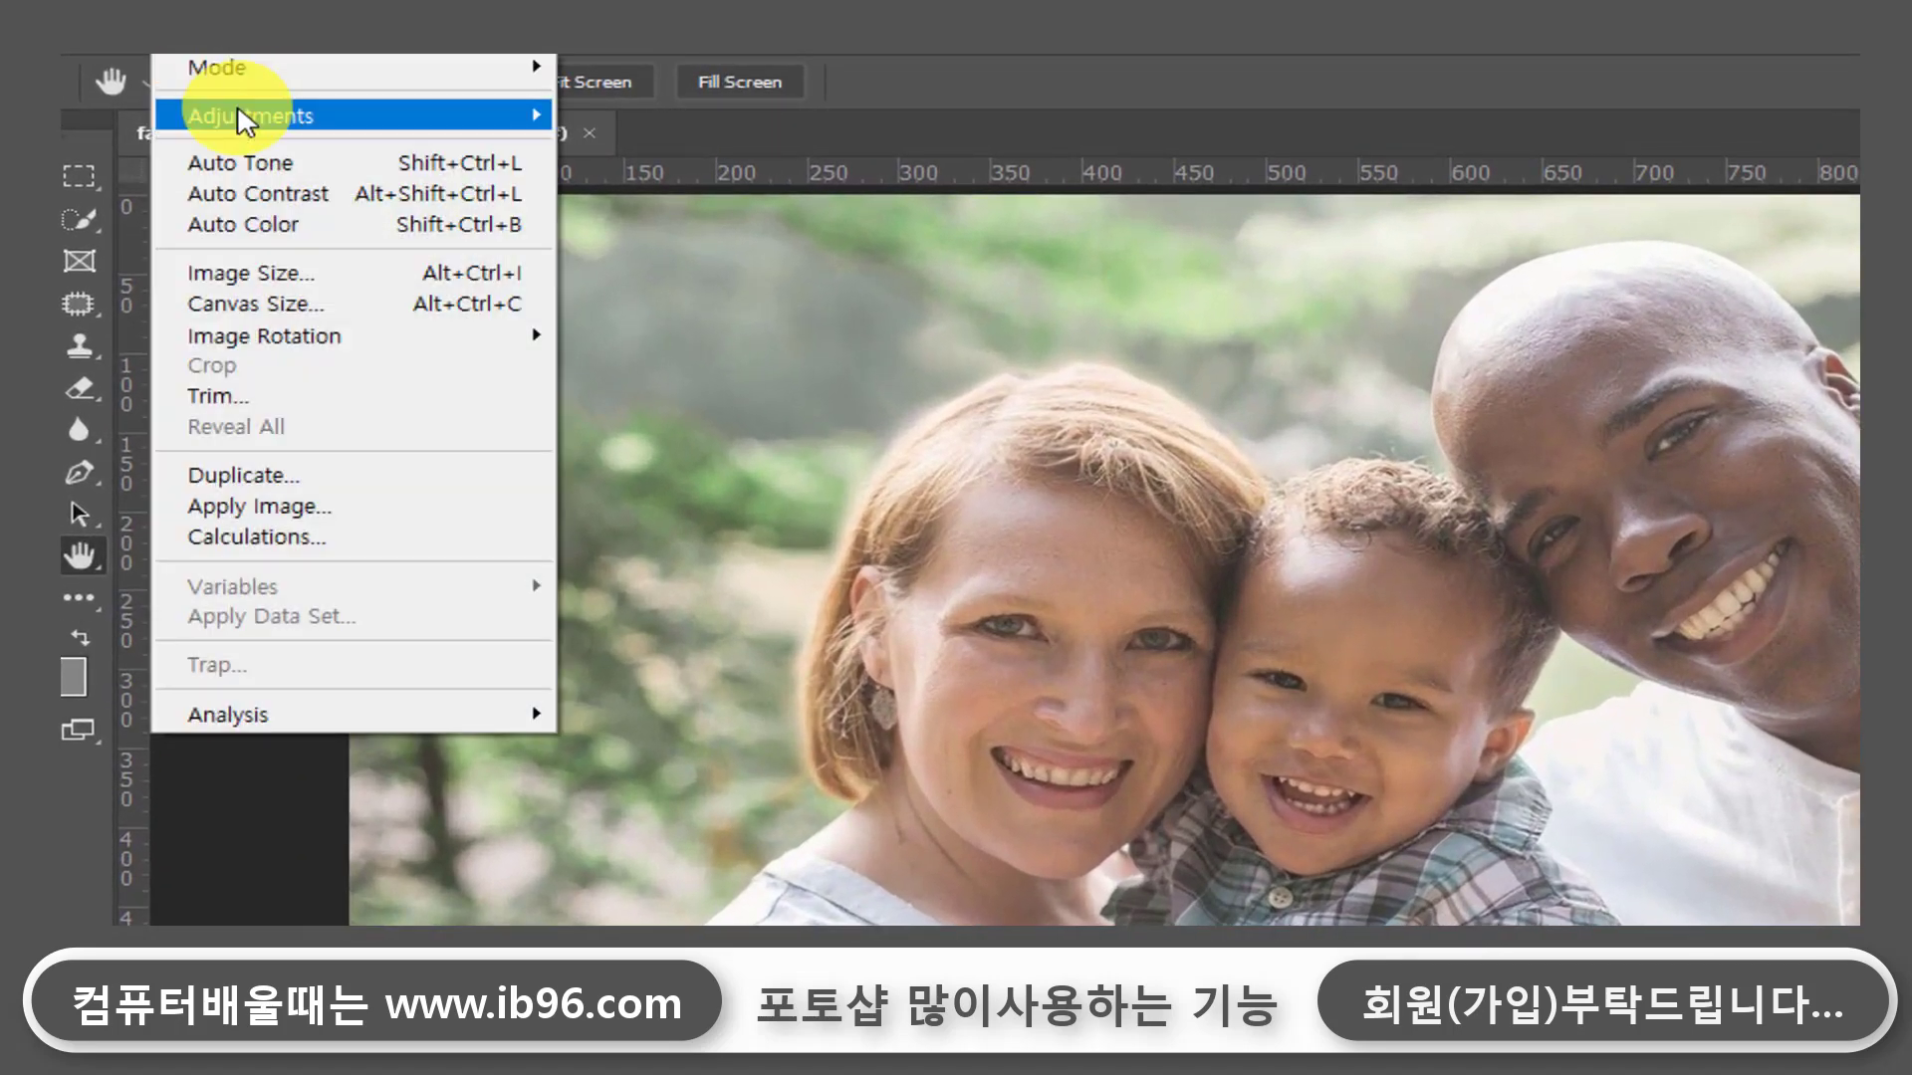
pyautogui.moveTo(246, 121)
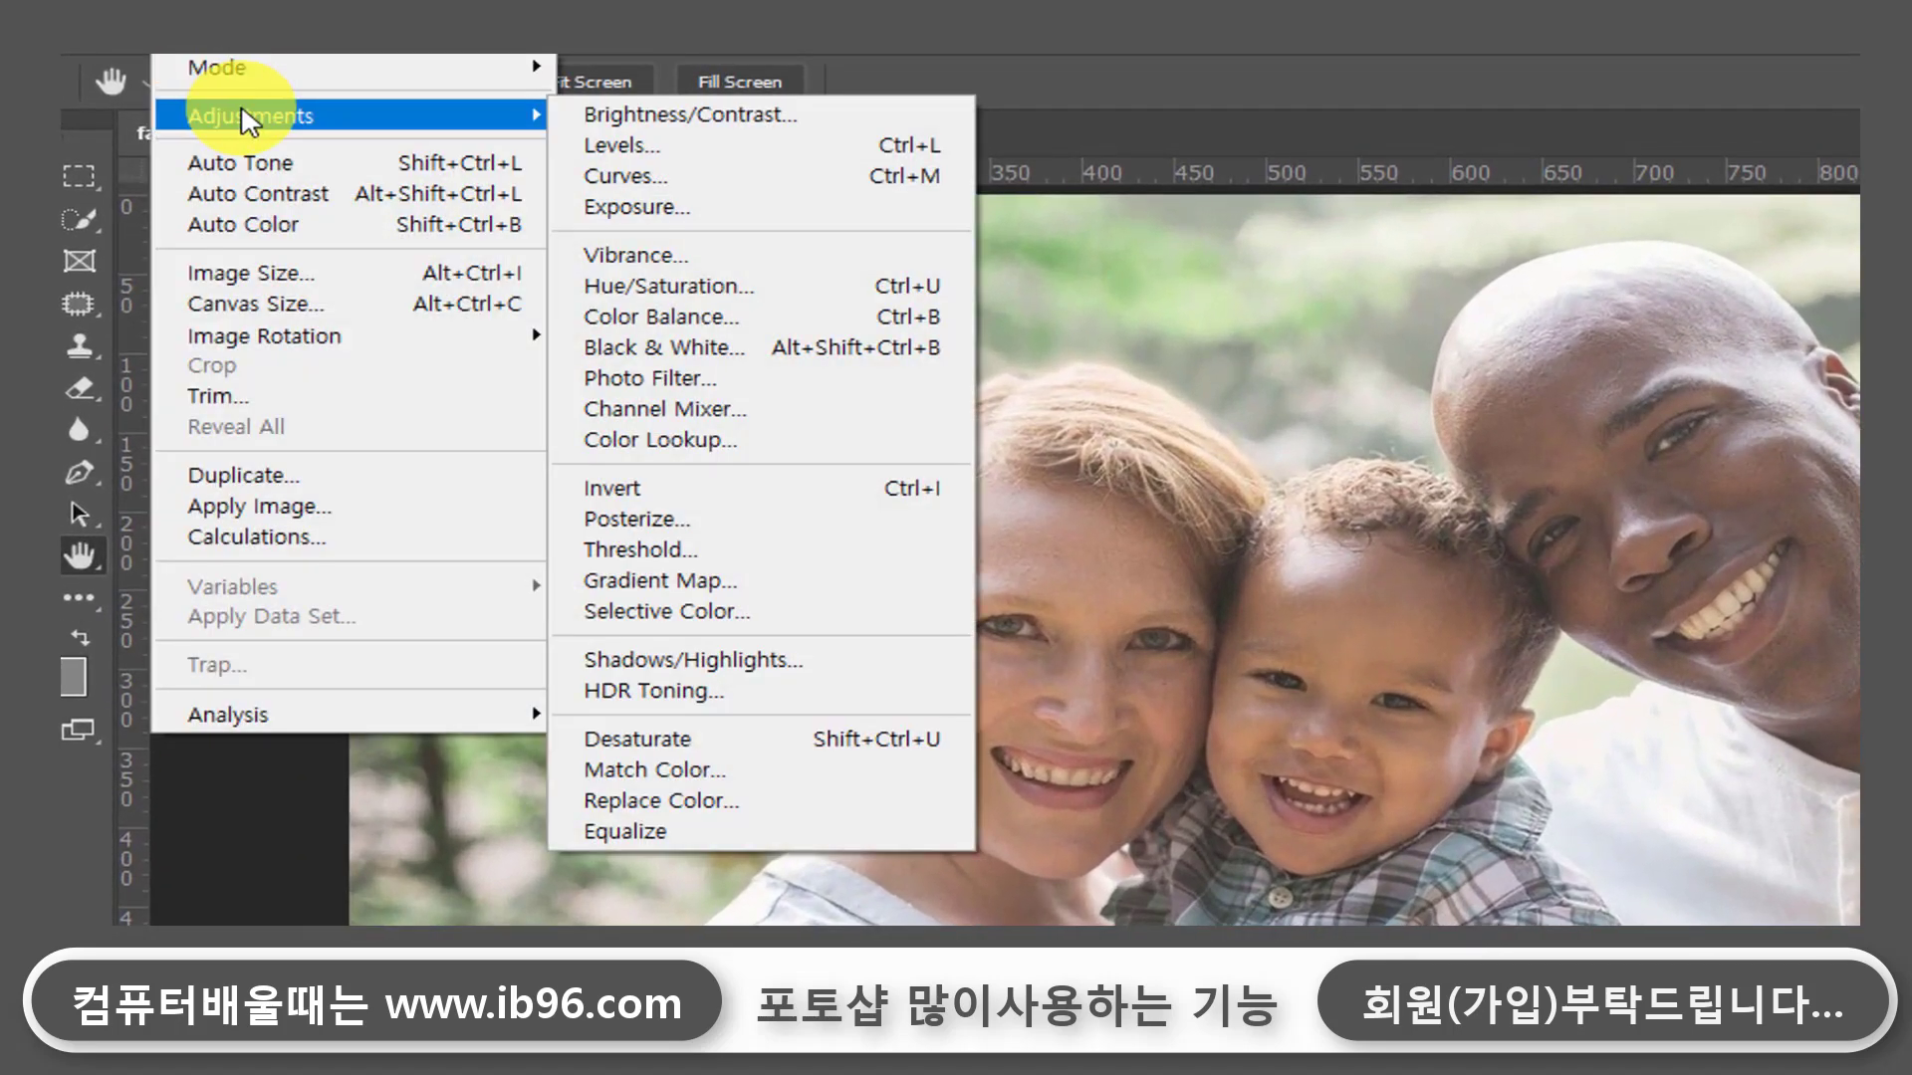
pyautogui.click(661, 175)
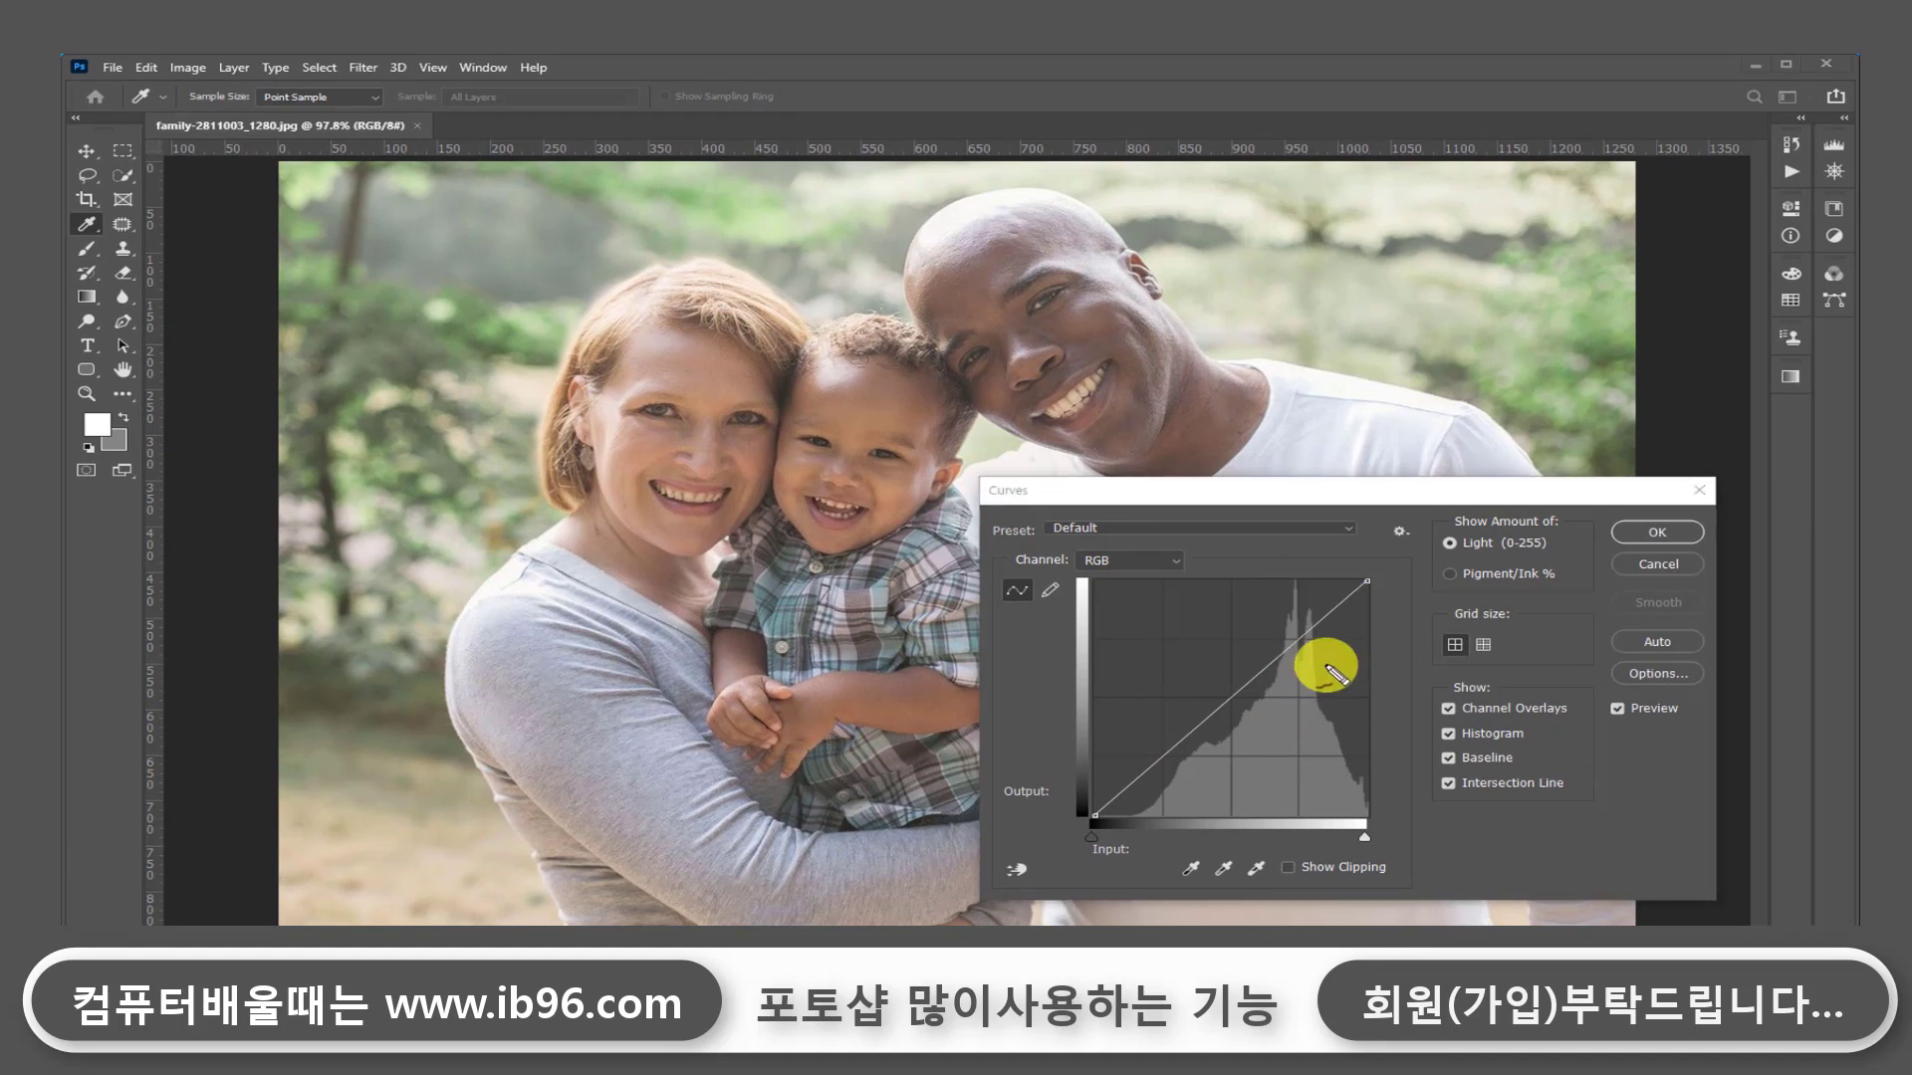
pyautogui.moveTo(926, 244)
pyautogui.mouseDown()
pyautogui.moveTo(914, 225)
pyautogui.moveTo(973, 205)
pyautogui.moveTo(999, 249)
pyautogui.mouseUp()
pyautogui.moveTo(1394, 408); pyautogui.dragTo(1334, 435)
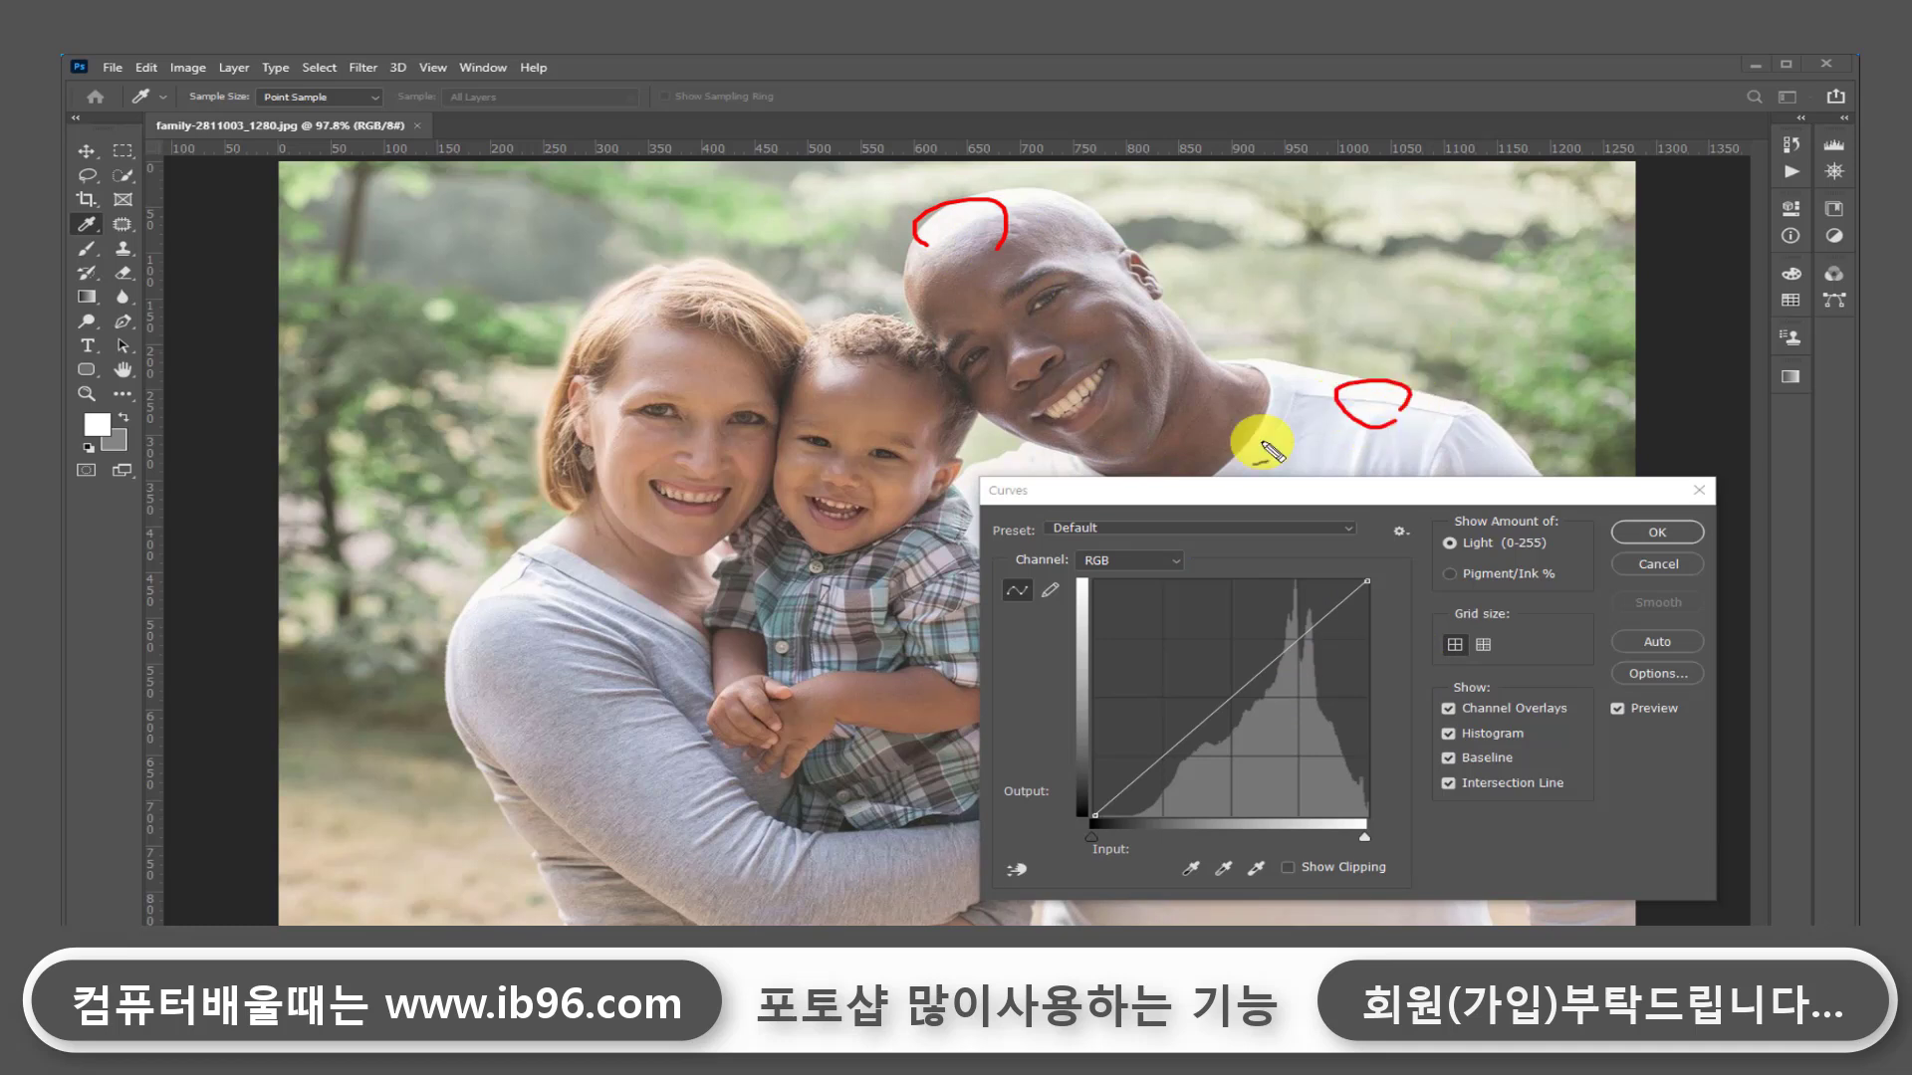
pyautogui.moveTo(563, 598); pyautogui.dragTo(542, 577)
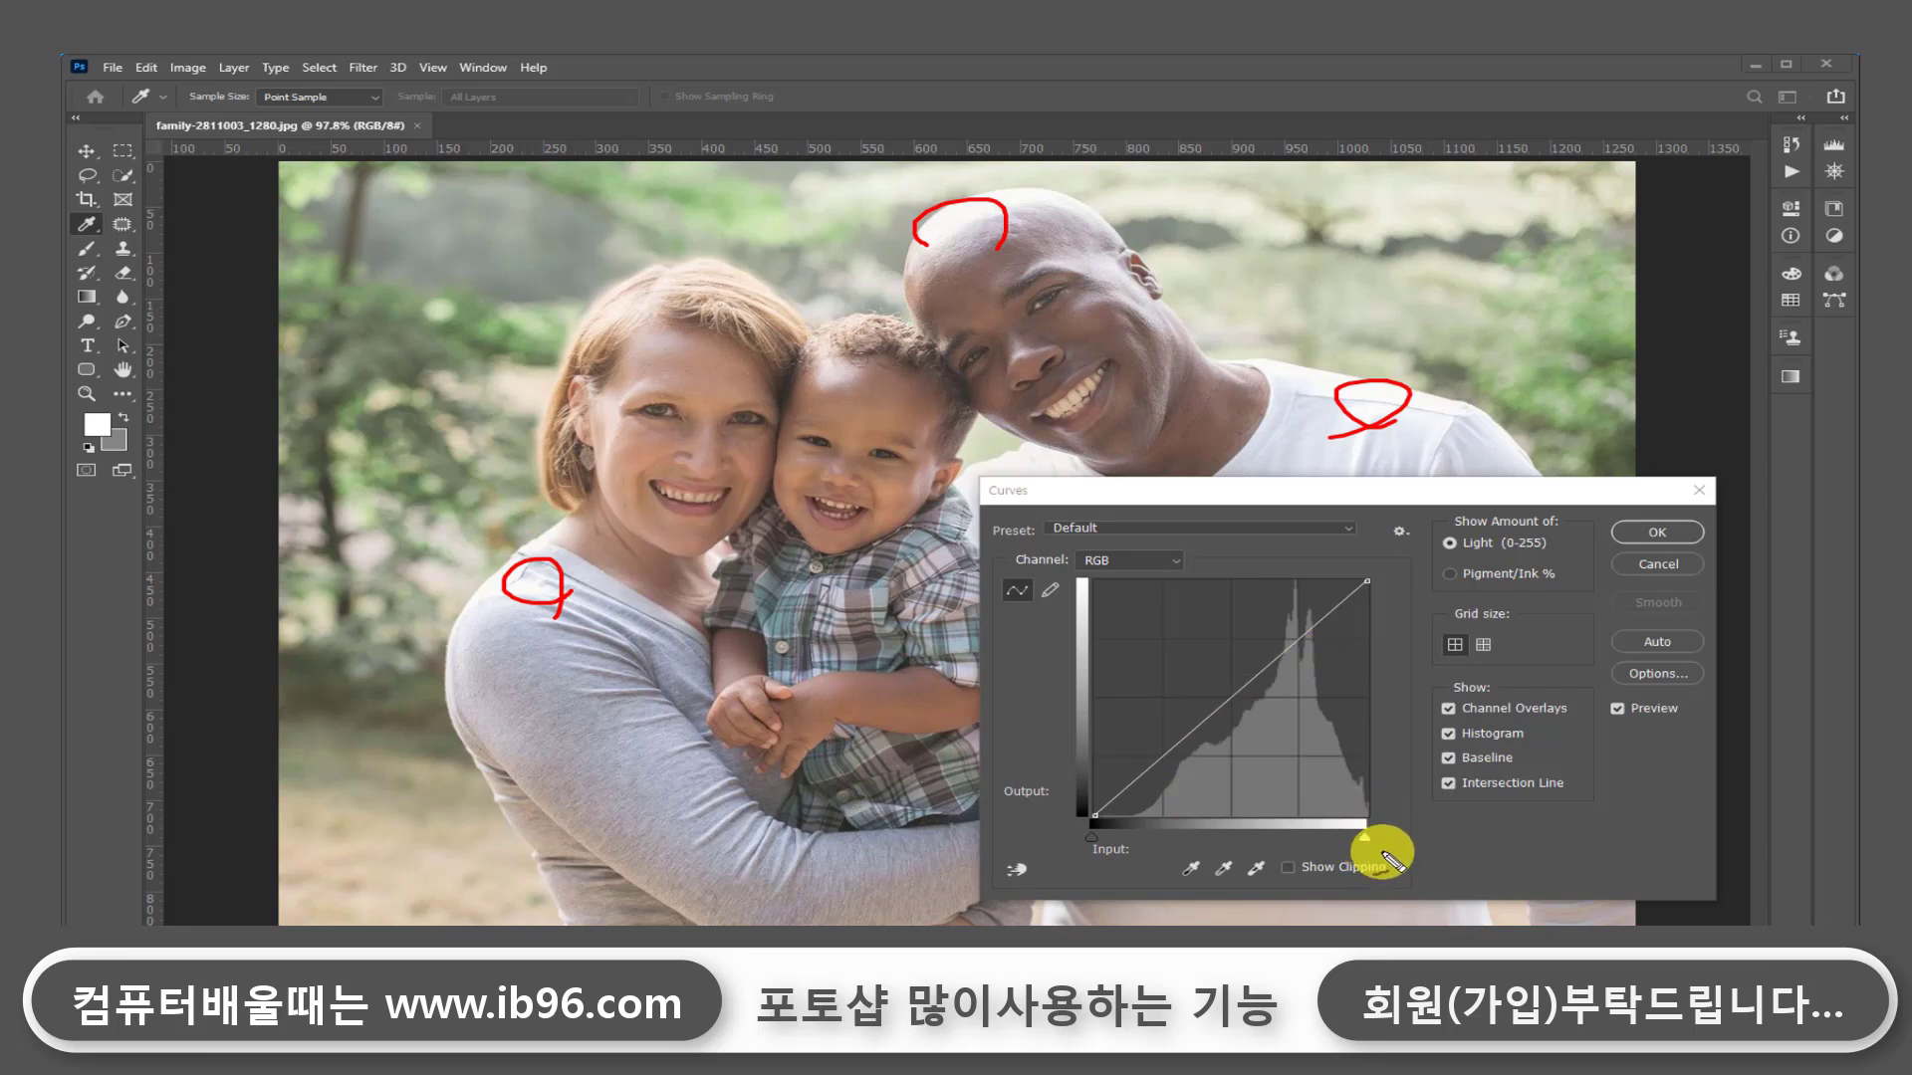
pyautogui.moveTo(1336, 840)
pyautogui.mouseDown()
pyautogui.moveTo(1399, 809)
pyautogui.moveTo(1374, 866)
pyautogui.mouseUp()
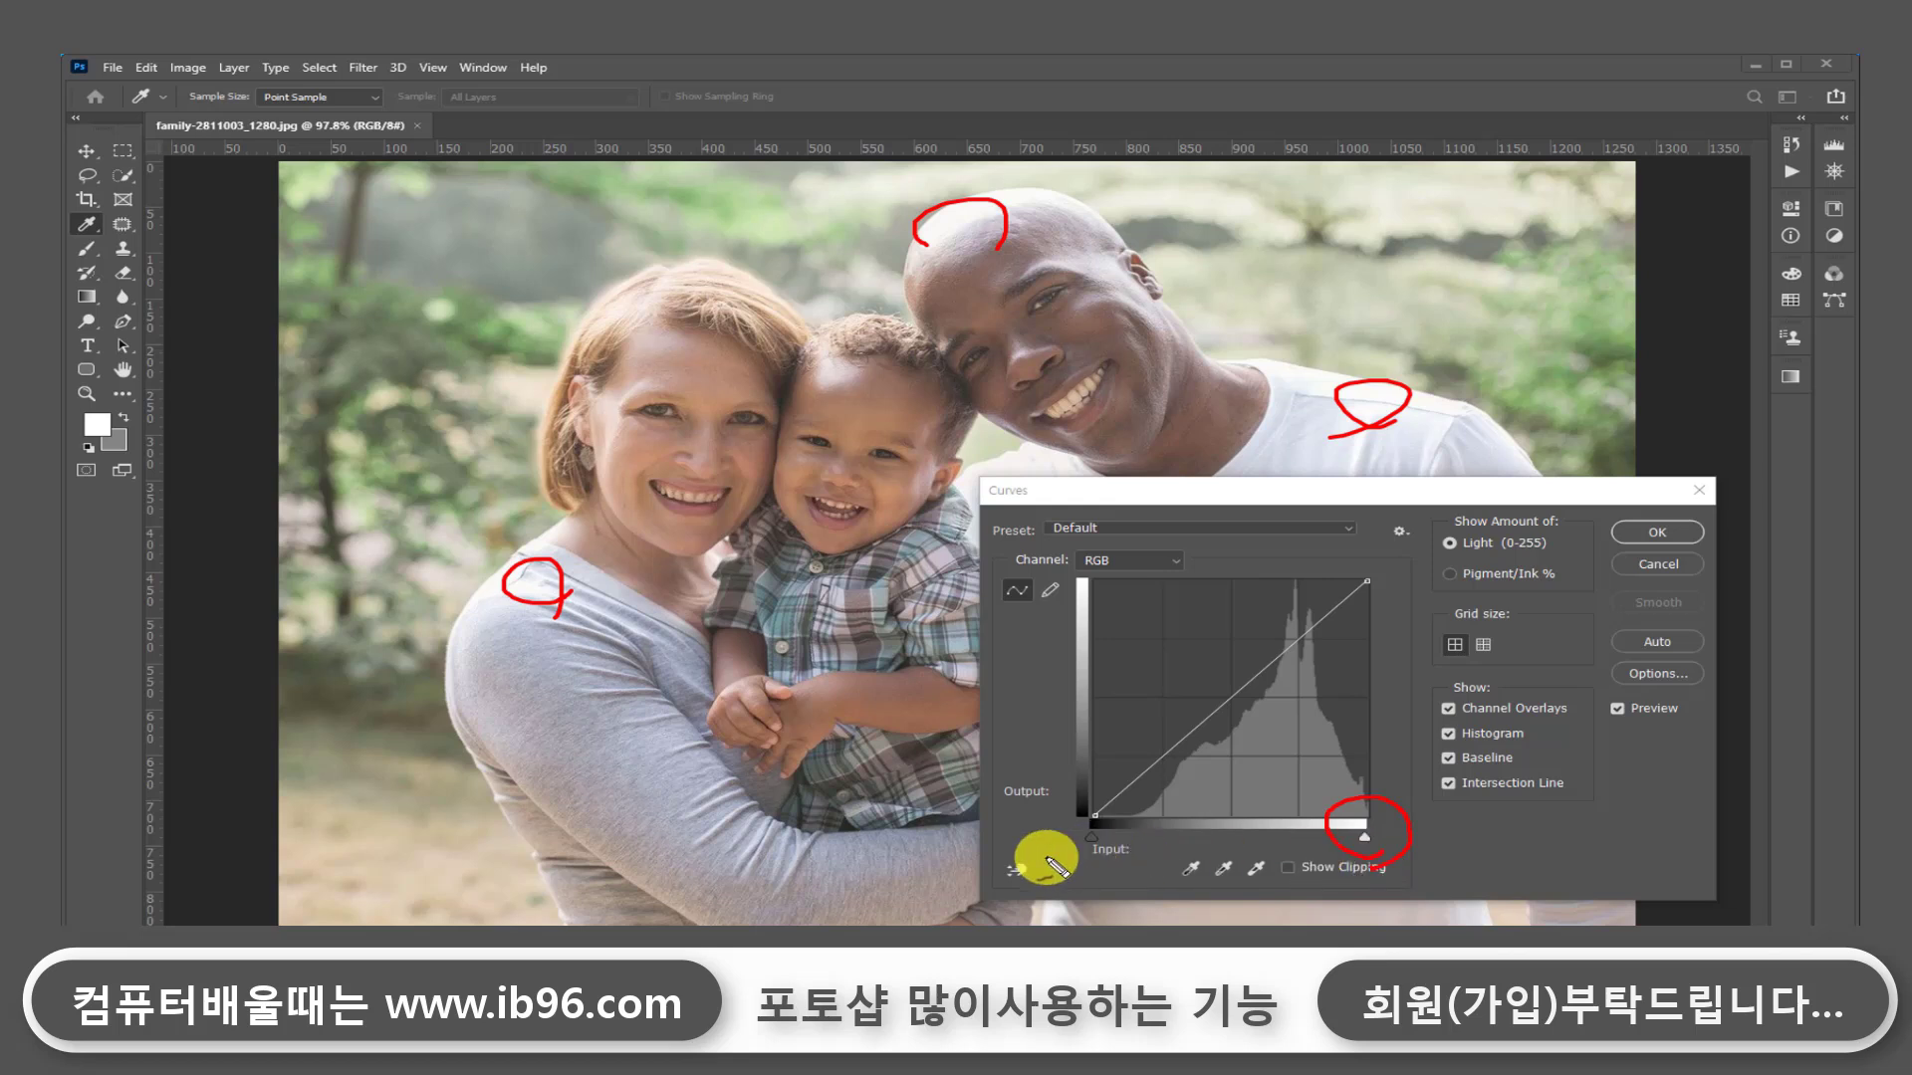
pyautogui.moveTo(1118, 857)
pyautogui.mouseDown()
pyautogui.moveTo(1109, 810)
pyautogui.moveTo(1117, 883)
pyautogui.mouseUp()
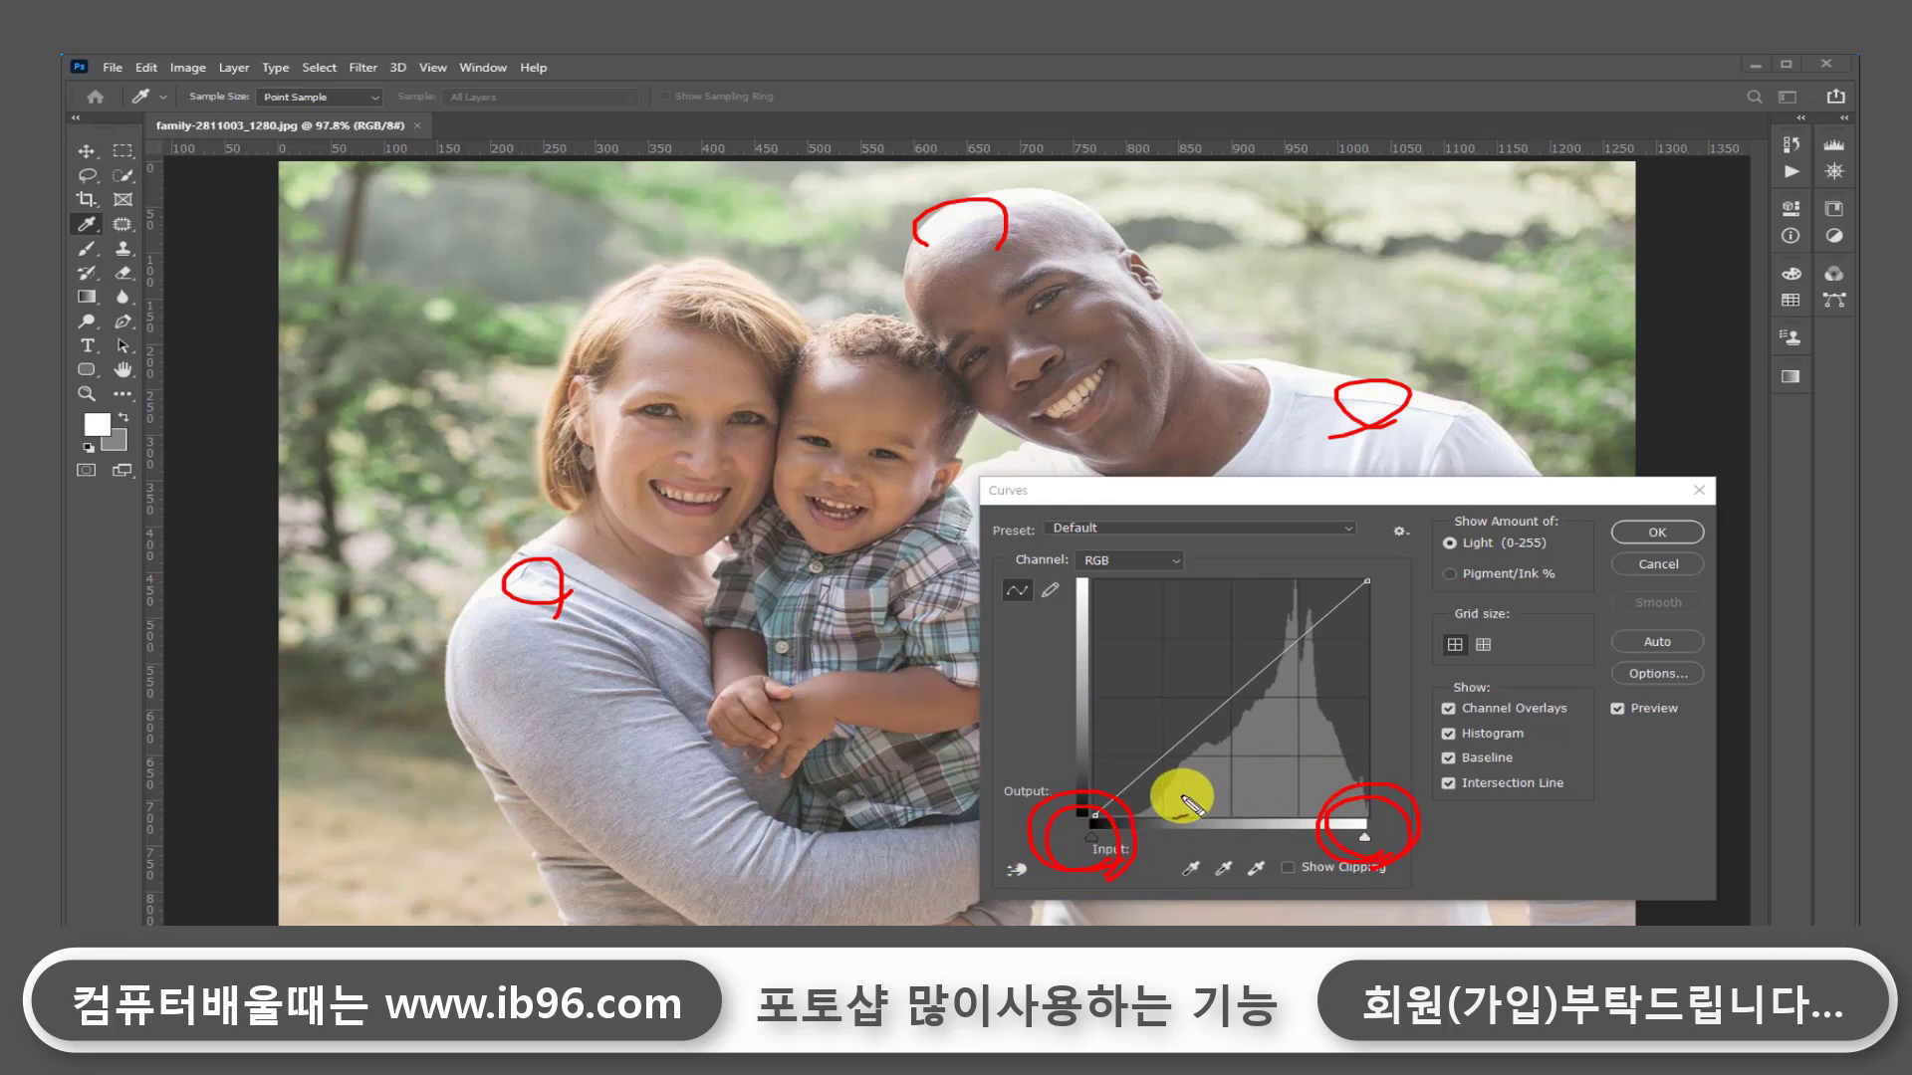
pyautogui.moveTo(1324, 829)
pyautogui.mouseDown()
pyautogui.moveTo(1204, 829)
pyautogui.moveTo(1177, 739)
pyautogui.moveTo(1225, 635)
pyautogui.moveTo(1295, 612)
pyautogui.moveTo(1377, 643)
pyautogui.moveTo(1415, 705)
pyautogui.moveTo(1400, 800)
pyautogui.moveTo(1297, 870)
pyautogui.mouseUp()
pyautogui.moveTo(1200, 762)
pyautogui.mouseDown()
pyautogui.moveTo(1285, 679)
pyautogui.moveTo(1296, 593)
pyautogui.moveTo(1308, 664)
pyautogui.moveTo(1319, 629)
pyautogui.moveTo(1341, 727)
pyautogui.moveTo(1389, 798)
pyautogui.moveTo(1367, 853)
pyautogui.moveTo(1237, 848)
pyautogui.moveTo(1245, 673)
pyautogui.moveTo(1372, 844)
pyautogui.mouseUp()
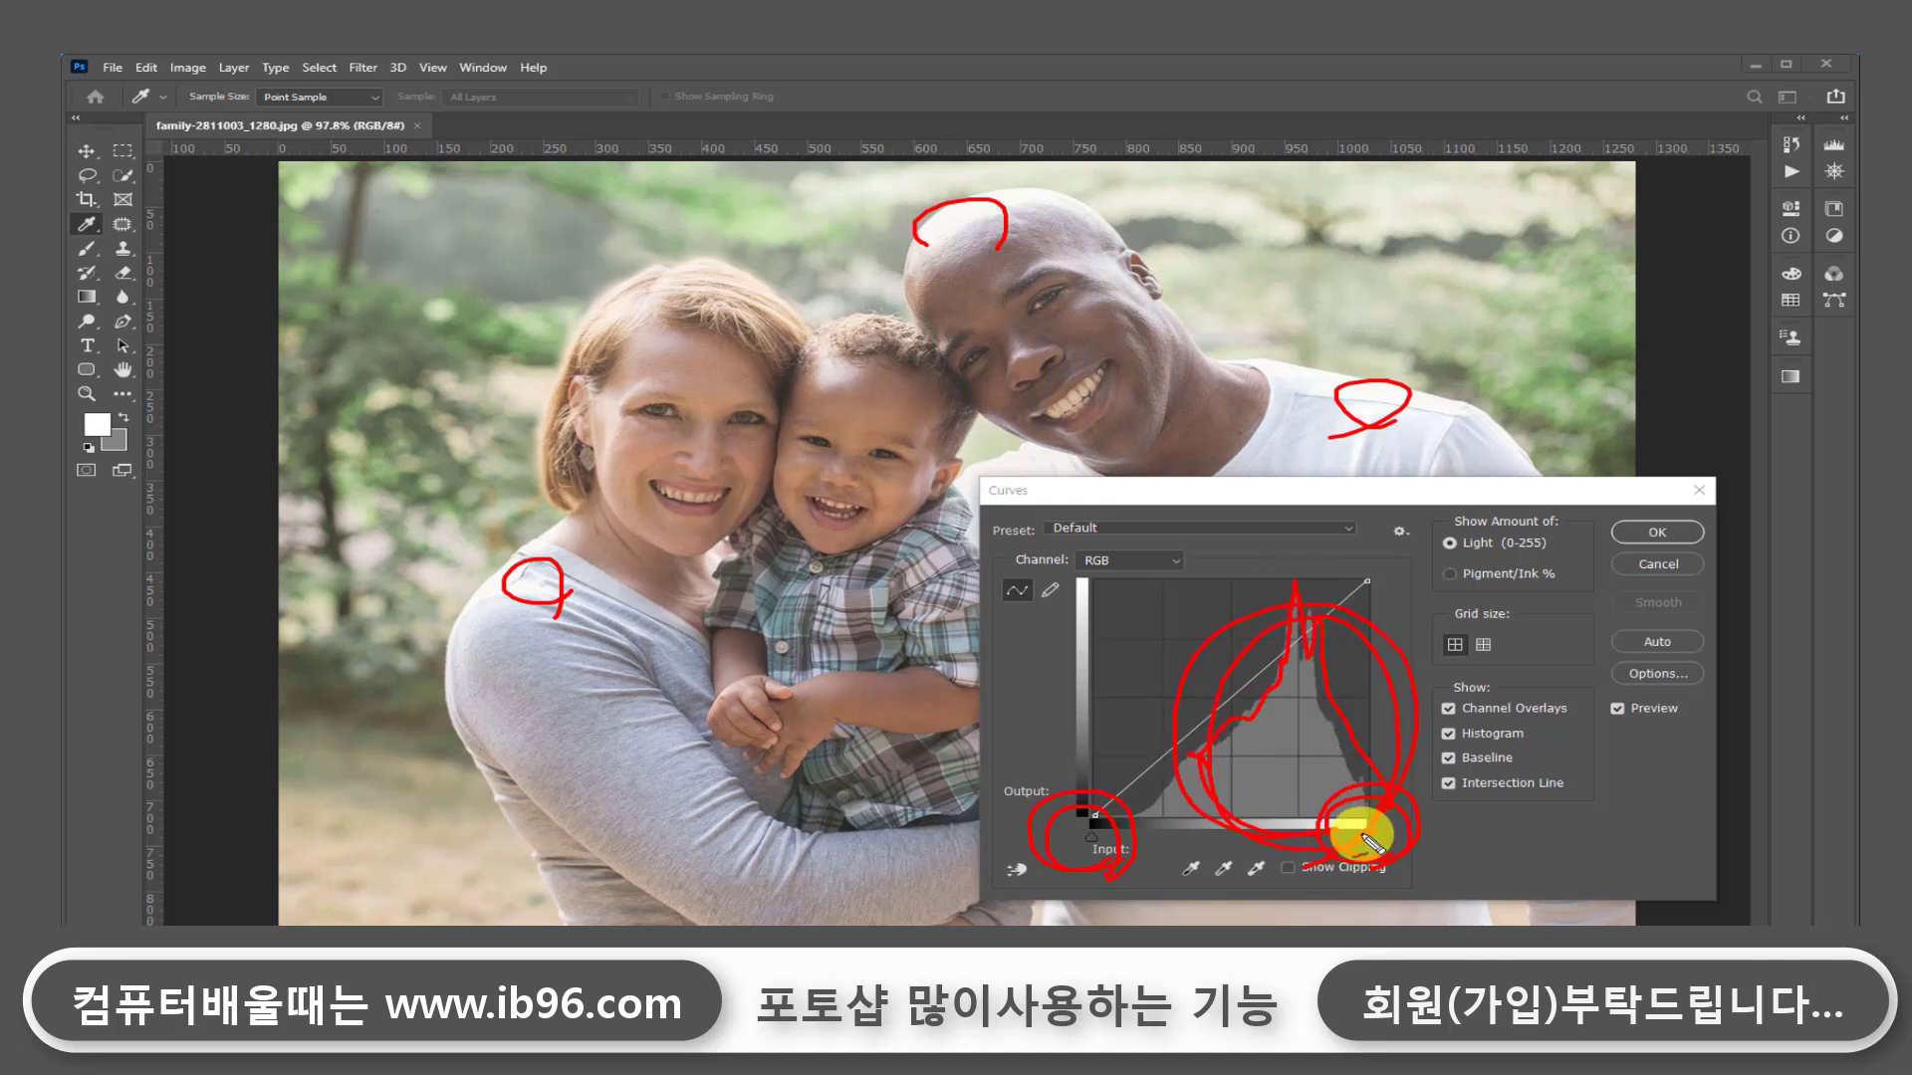
pyautogui.moveTo(1093, 803)
pyautogui.mouseDown()
pyautogui.moveTo(1170, 671)
pyautogui.moveTo(1155, 861)
pyautogui.mouseUp()
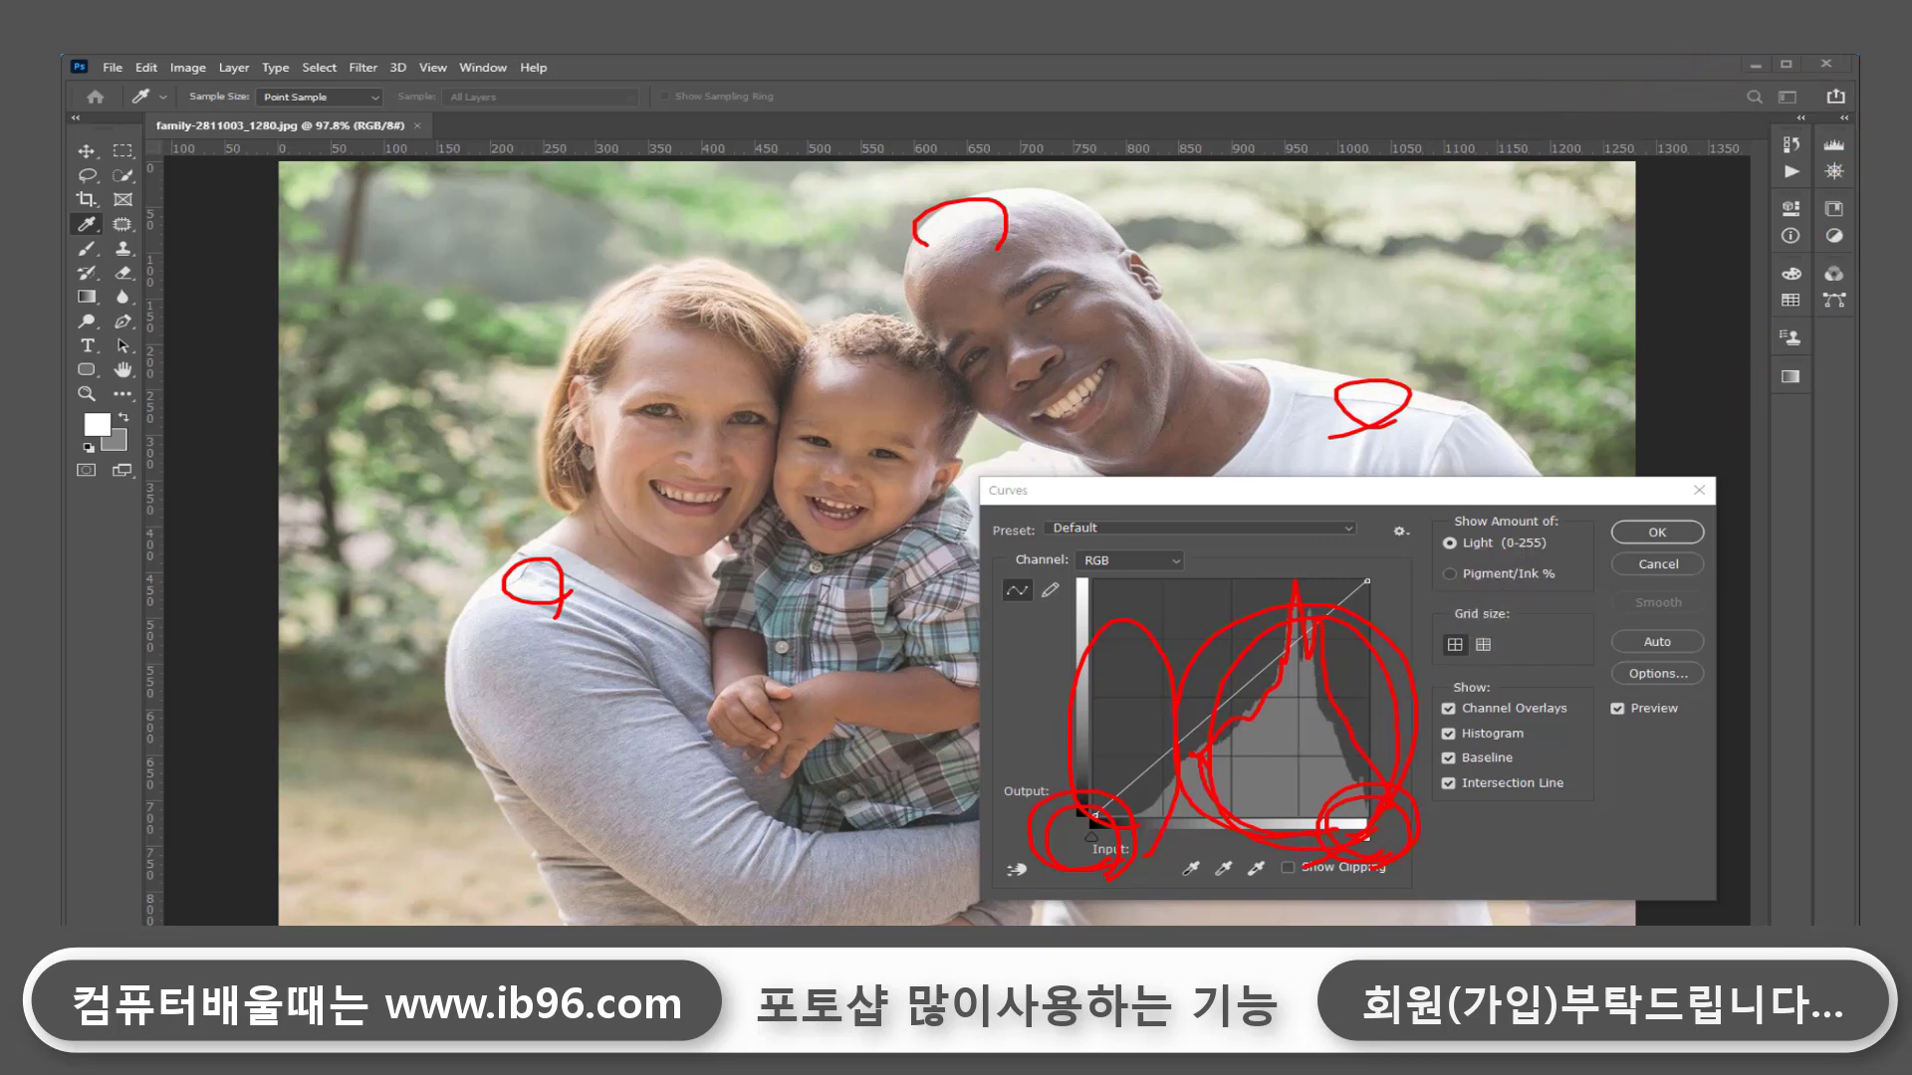
pyautogui.press('e')
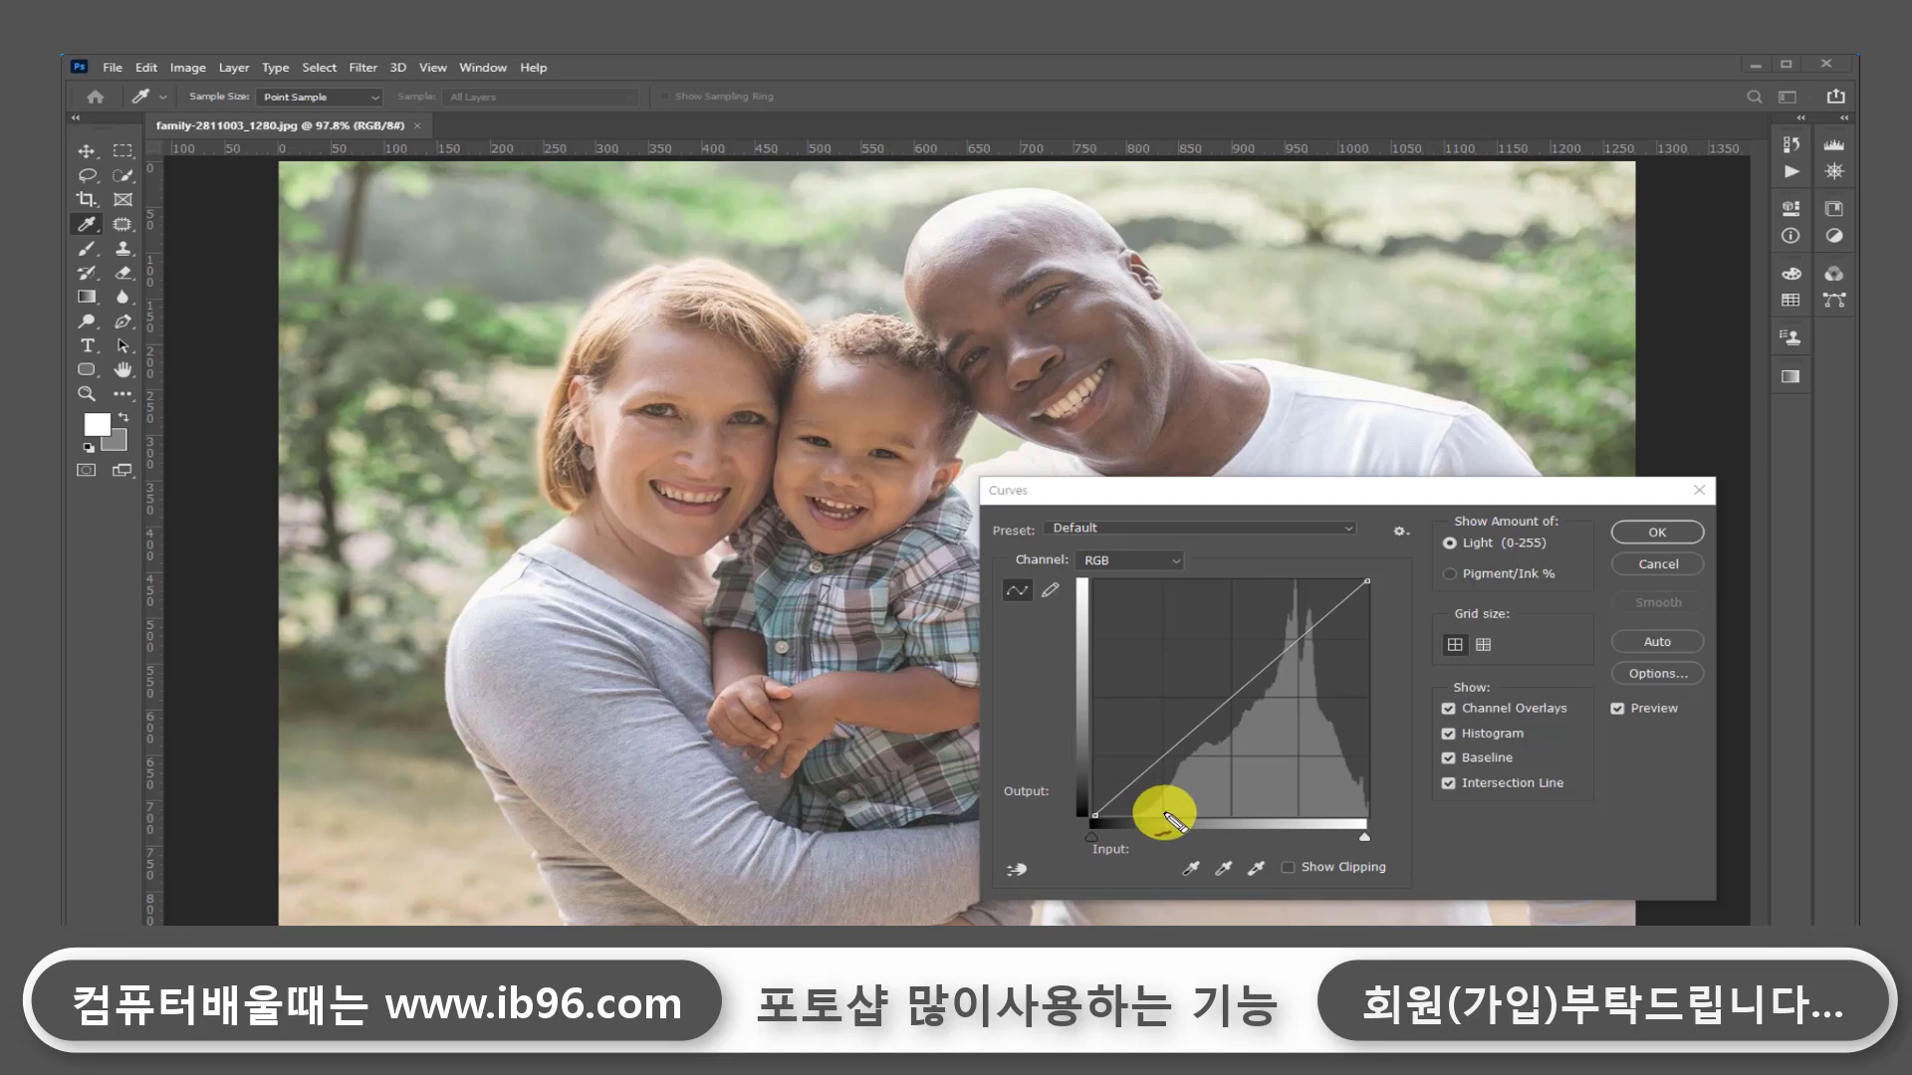
pyautogui.moveTo(1165, 808)
pyautogui.mouseDown()
pyautogui.moveTo(1087, 807)
pyautogui.moveTo(1083, 742)
pyautogui.moveTo(1146, 703)
pyautogui.moveTo(1204, 712)
pyautogui.moveTo(1247, 770)
pyautogui.moveTo(1172, 839)
pyautogui.mouseUp()
pyautogui.moveTo(1284, 621)
pyautogui.mouseDown()
pyautogui.moveTo(1294, 697)
pyautogui.moveTo(1309, 712)
pyautogui.moveTo(1344, 667)
pyautogui.mouseUp()
pyautogui.moveTo(1140, 762)
pyautogui.mouseDown()
pyautogui.moveTo(1152, 704)
pyautogui.moveTo(1170, 685)
pyautogui.moveTo(1181, 699)
pyautogui.mouseUp()
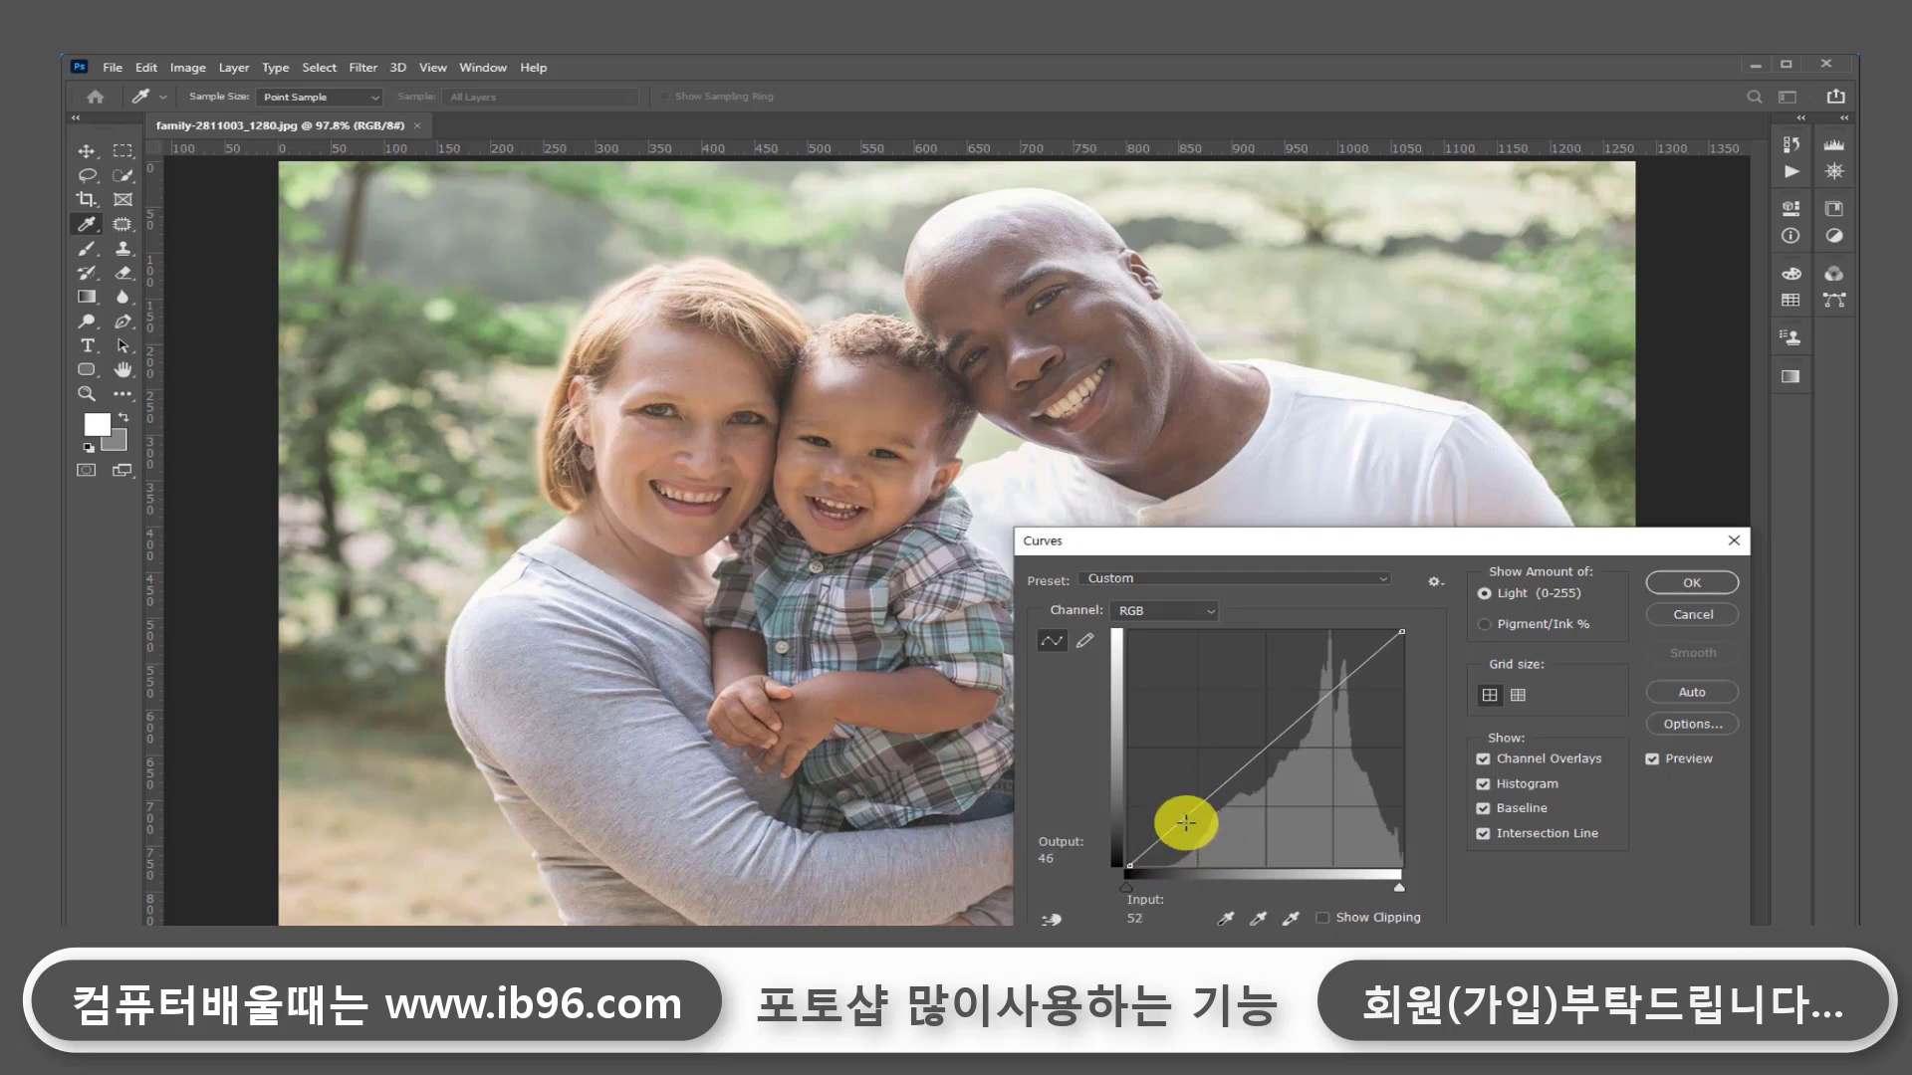
# Step: Try a contrast curve with a shadow point at input 54, output 20 and a highlight point at 185, 185, comparing it with the preview off
pyautogui.moveTo(1180, 813); pyautogui.dragTo(1187, 843)
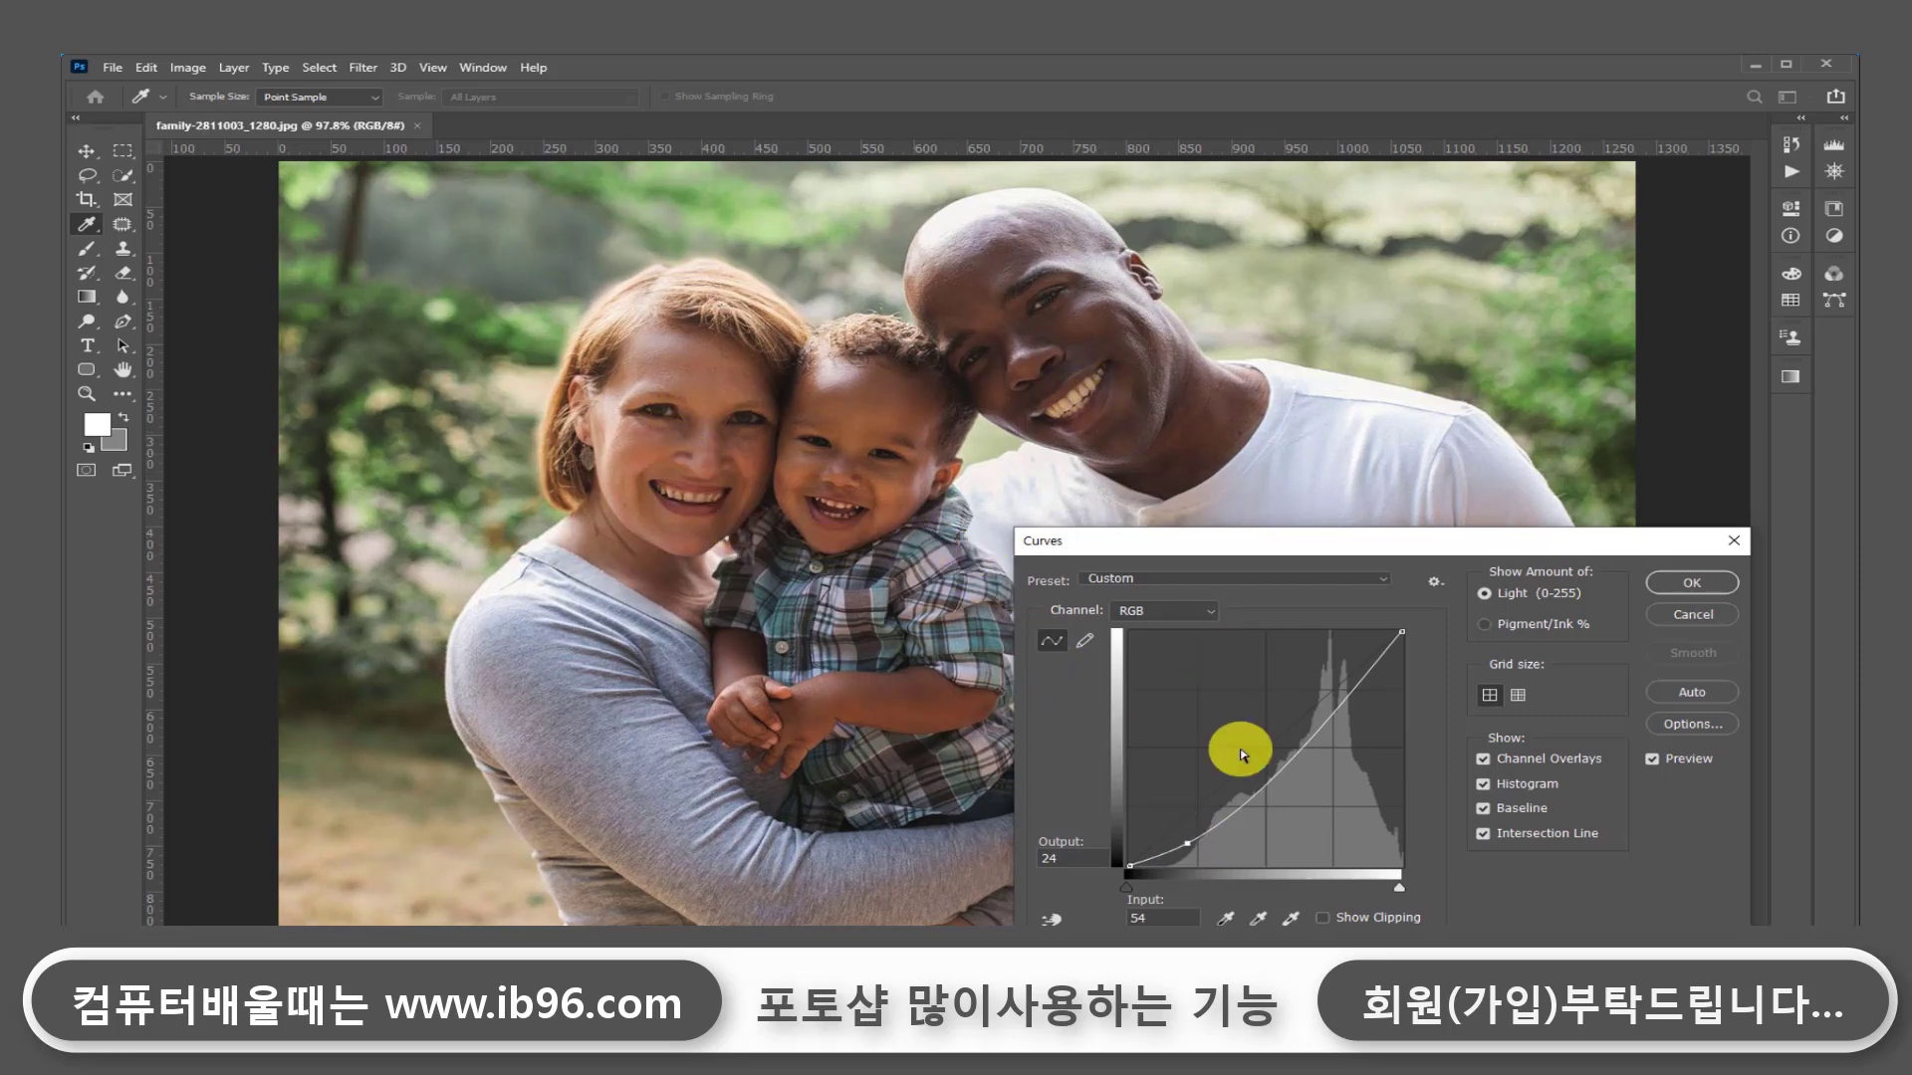
pyautogui.moveTo(1188, 844); pyautogui.dragTo(1187, 845)
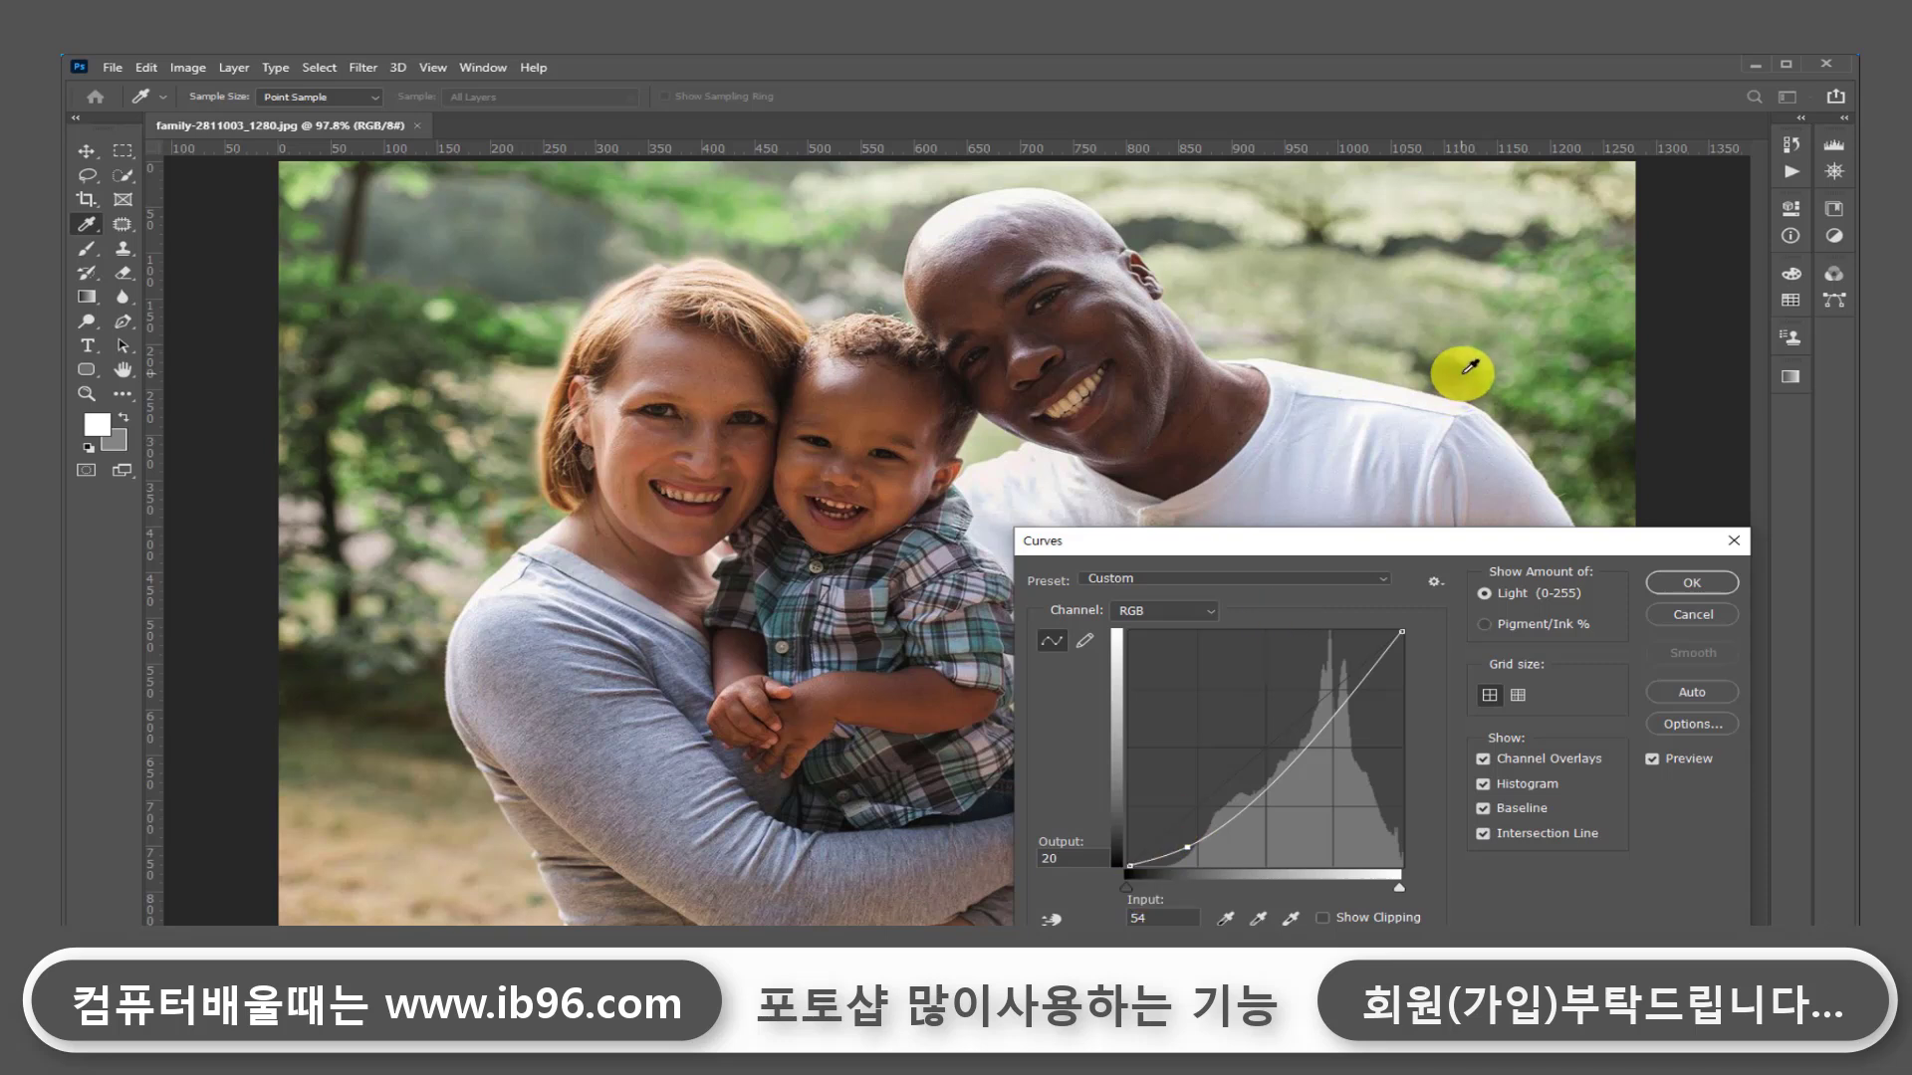
pyautogui.moveTo(1342, 709); pyautogui.dragTo(1326, 695)
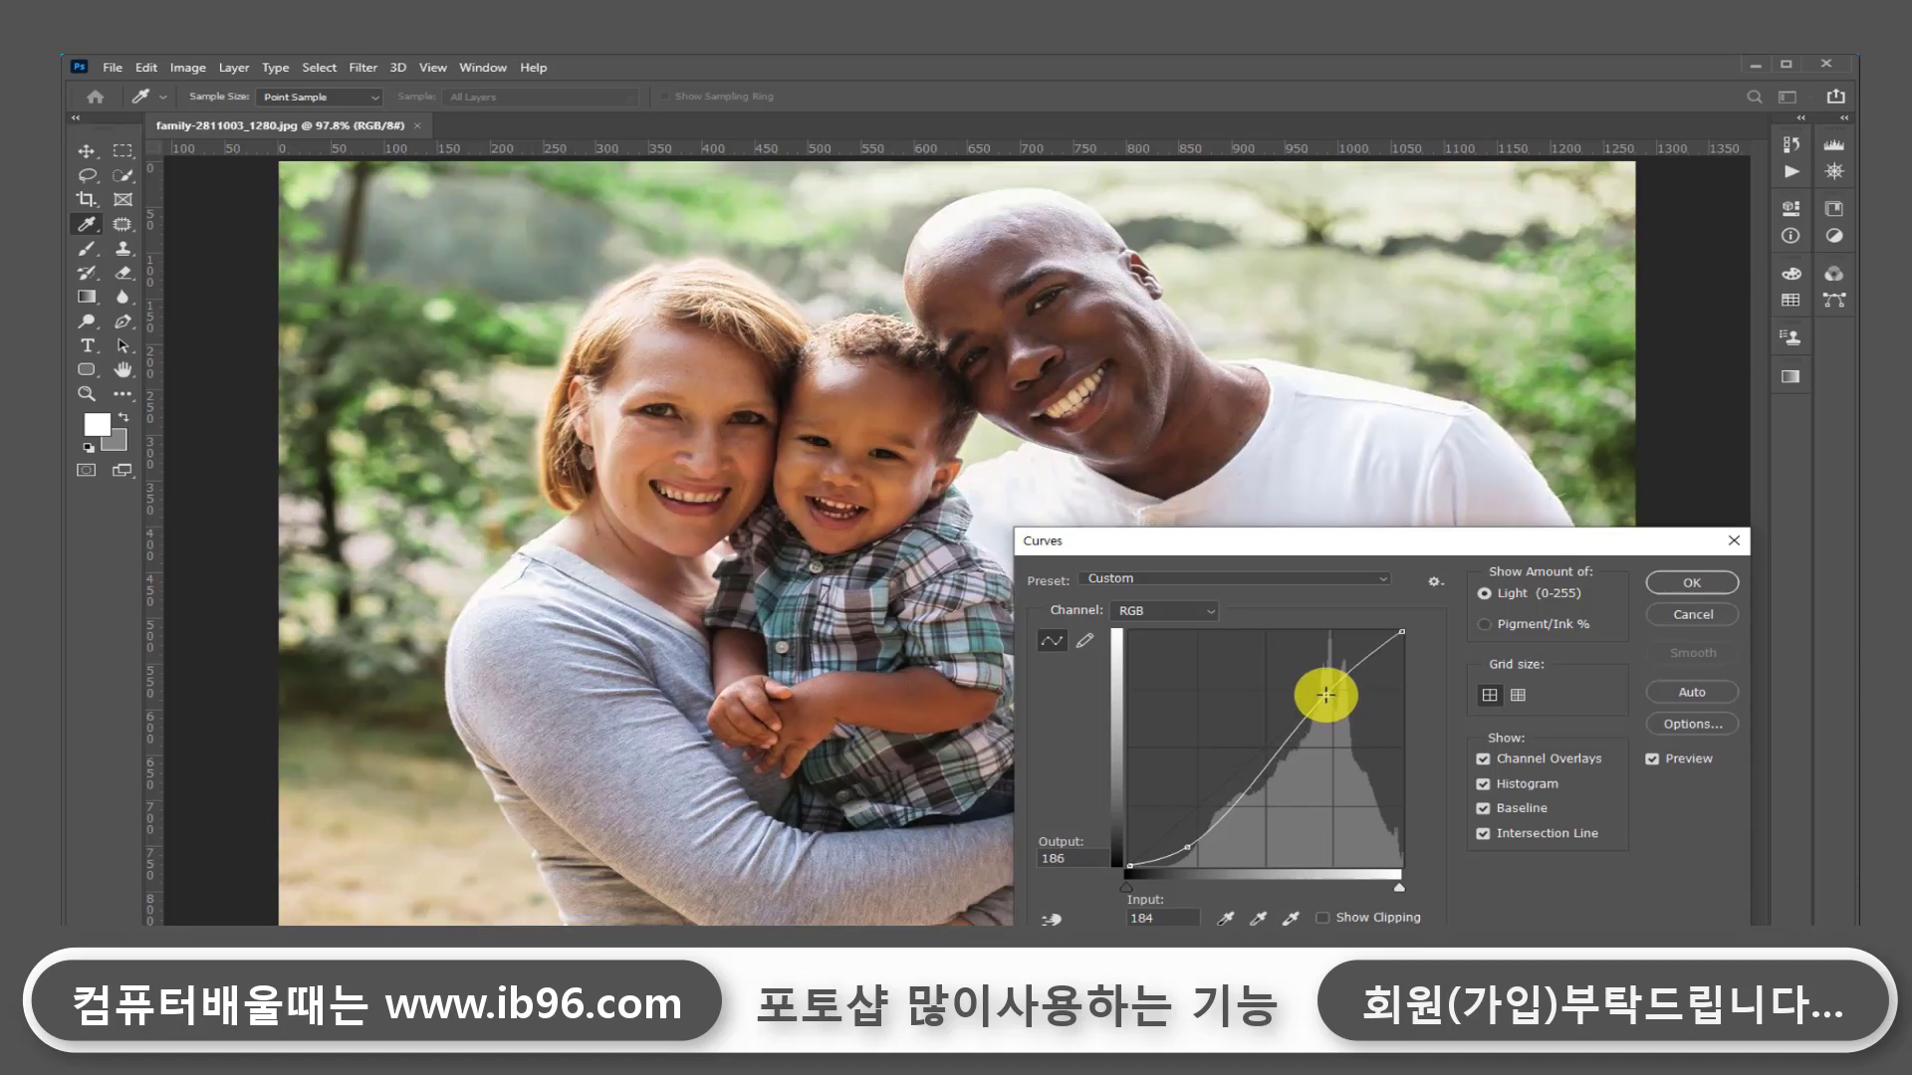
pyautogui.click(1652, 760)
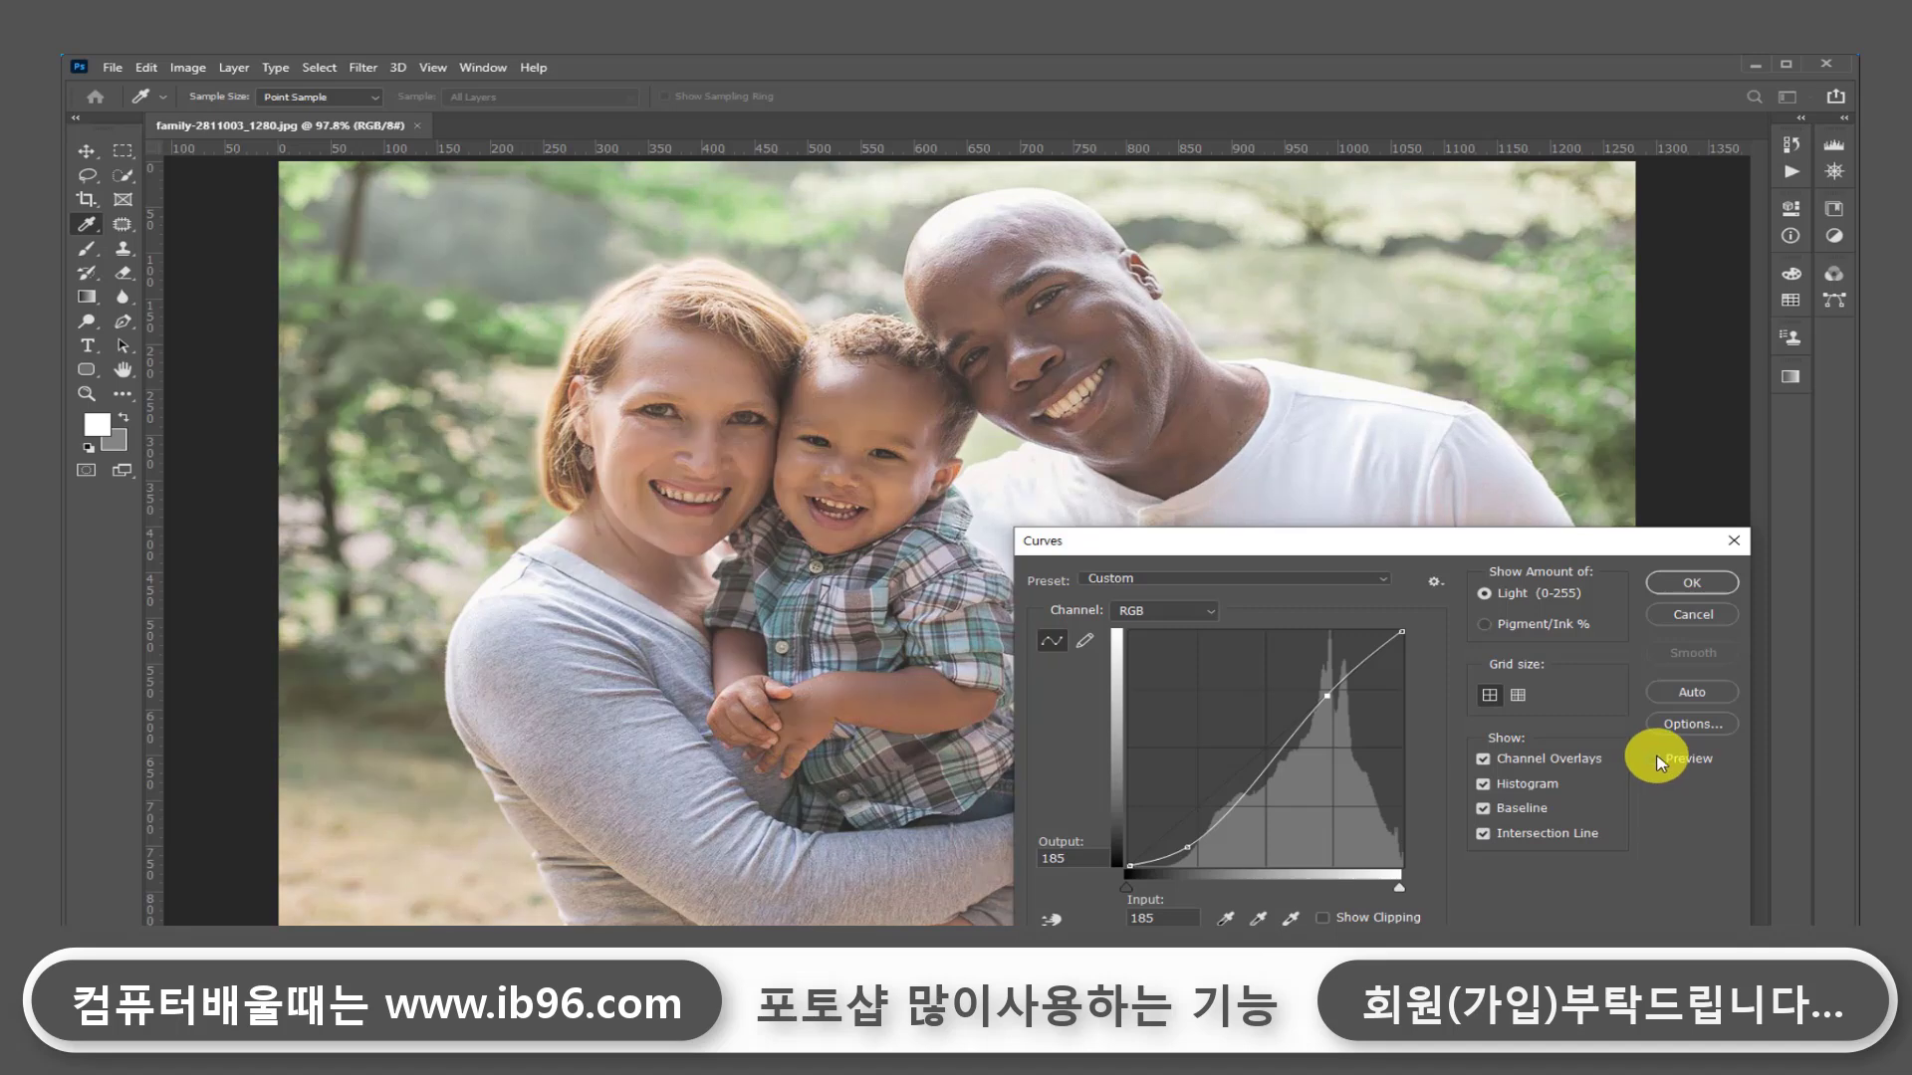
pyautogui.click(1653, 760)
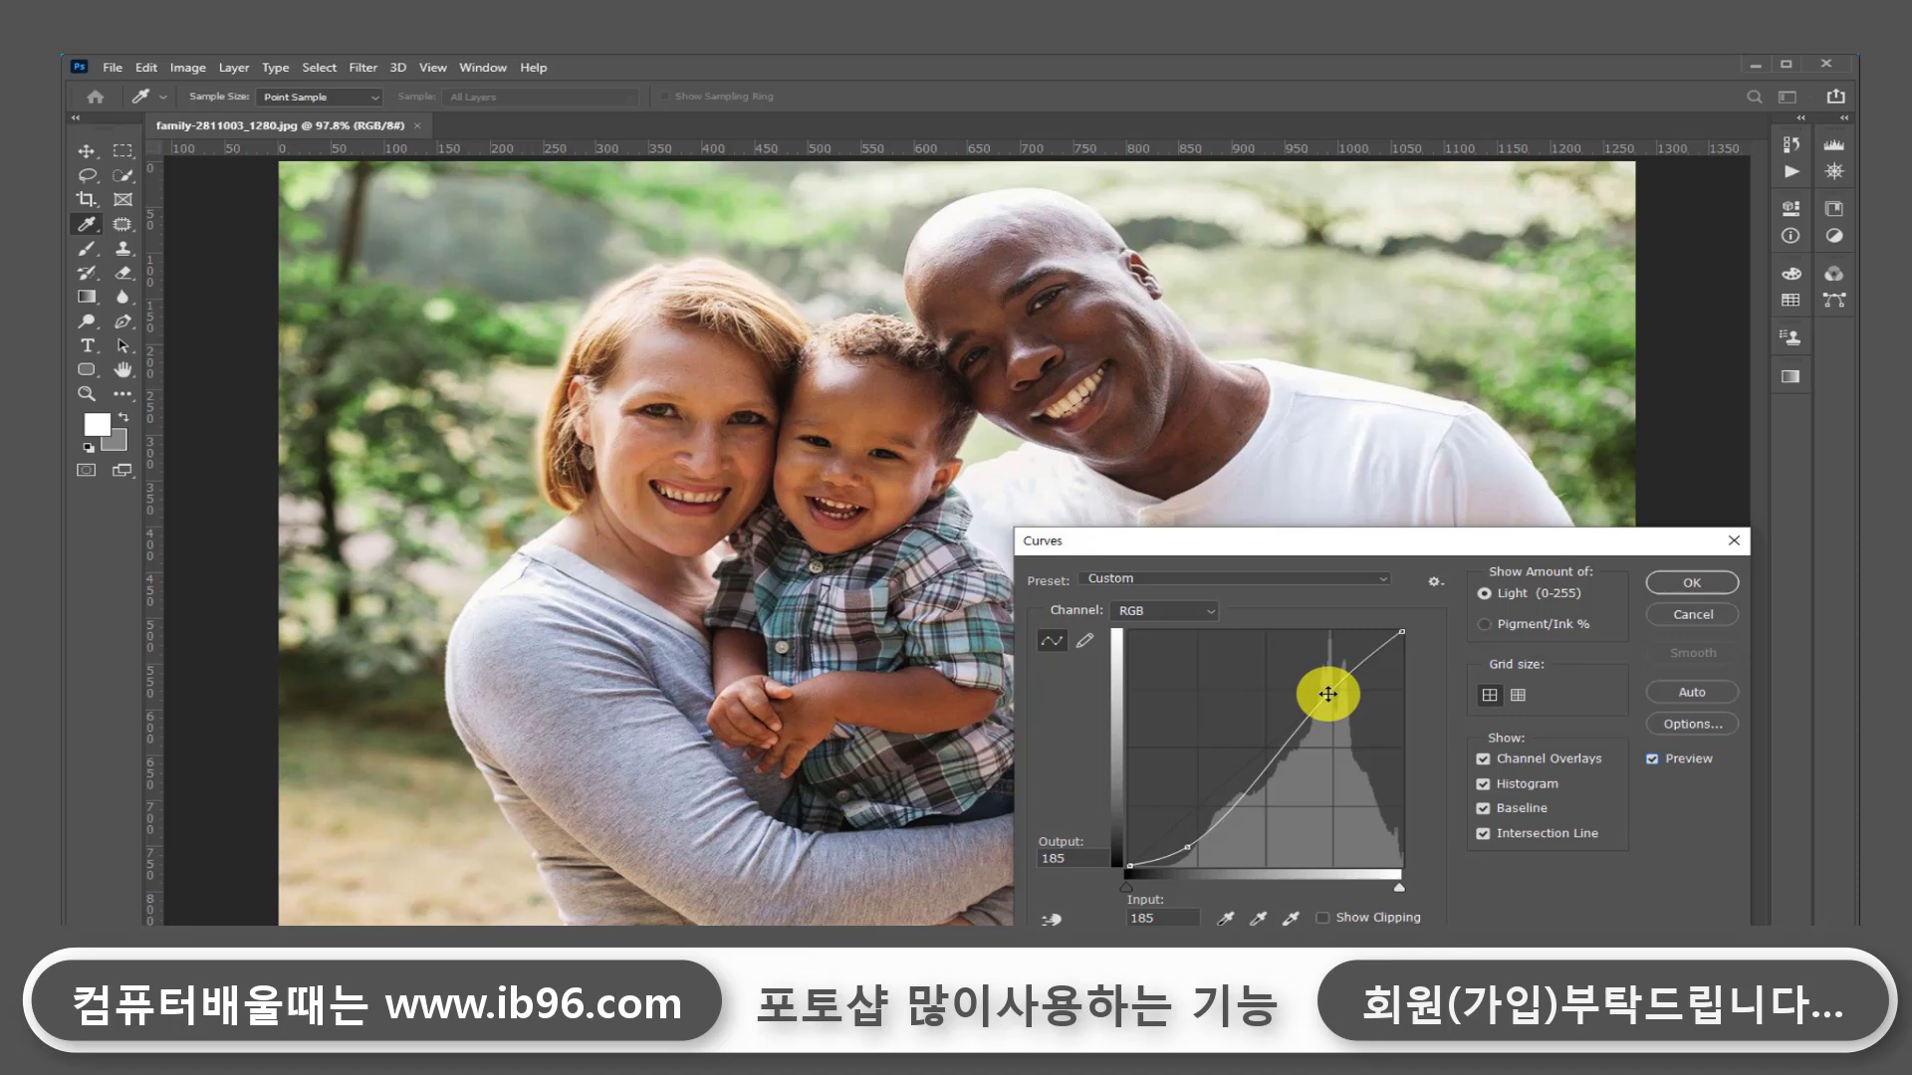
# Step: Rebuild the curve with a shadow point at input 68, output 35 and a highlight point at input 181, output 180, and apply it
pyautogui.moveTo(1327, 695); pyautogui.dragTo(1600, 773)
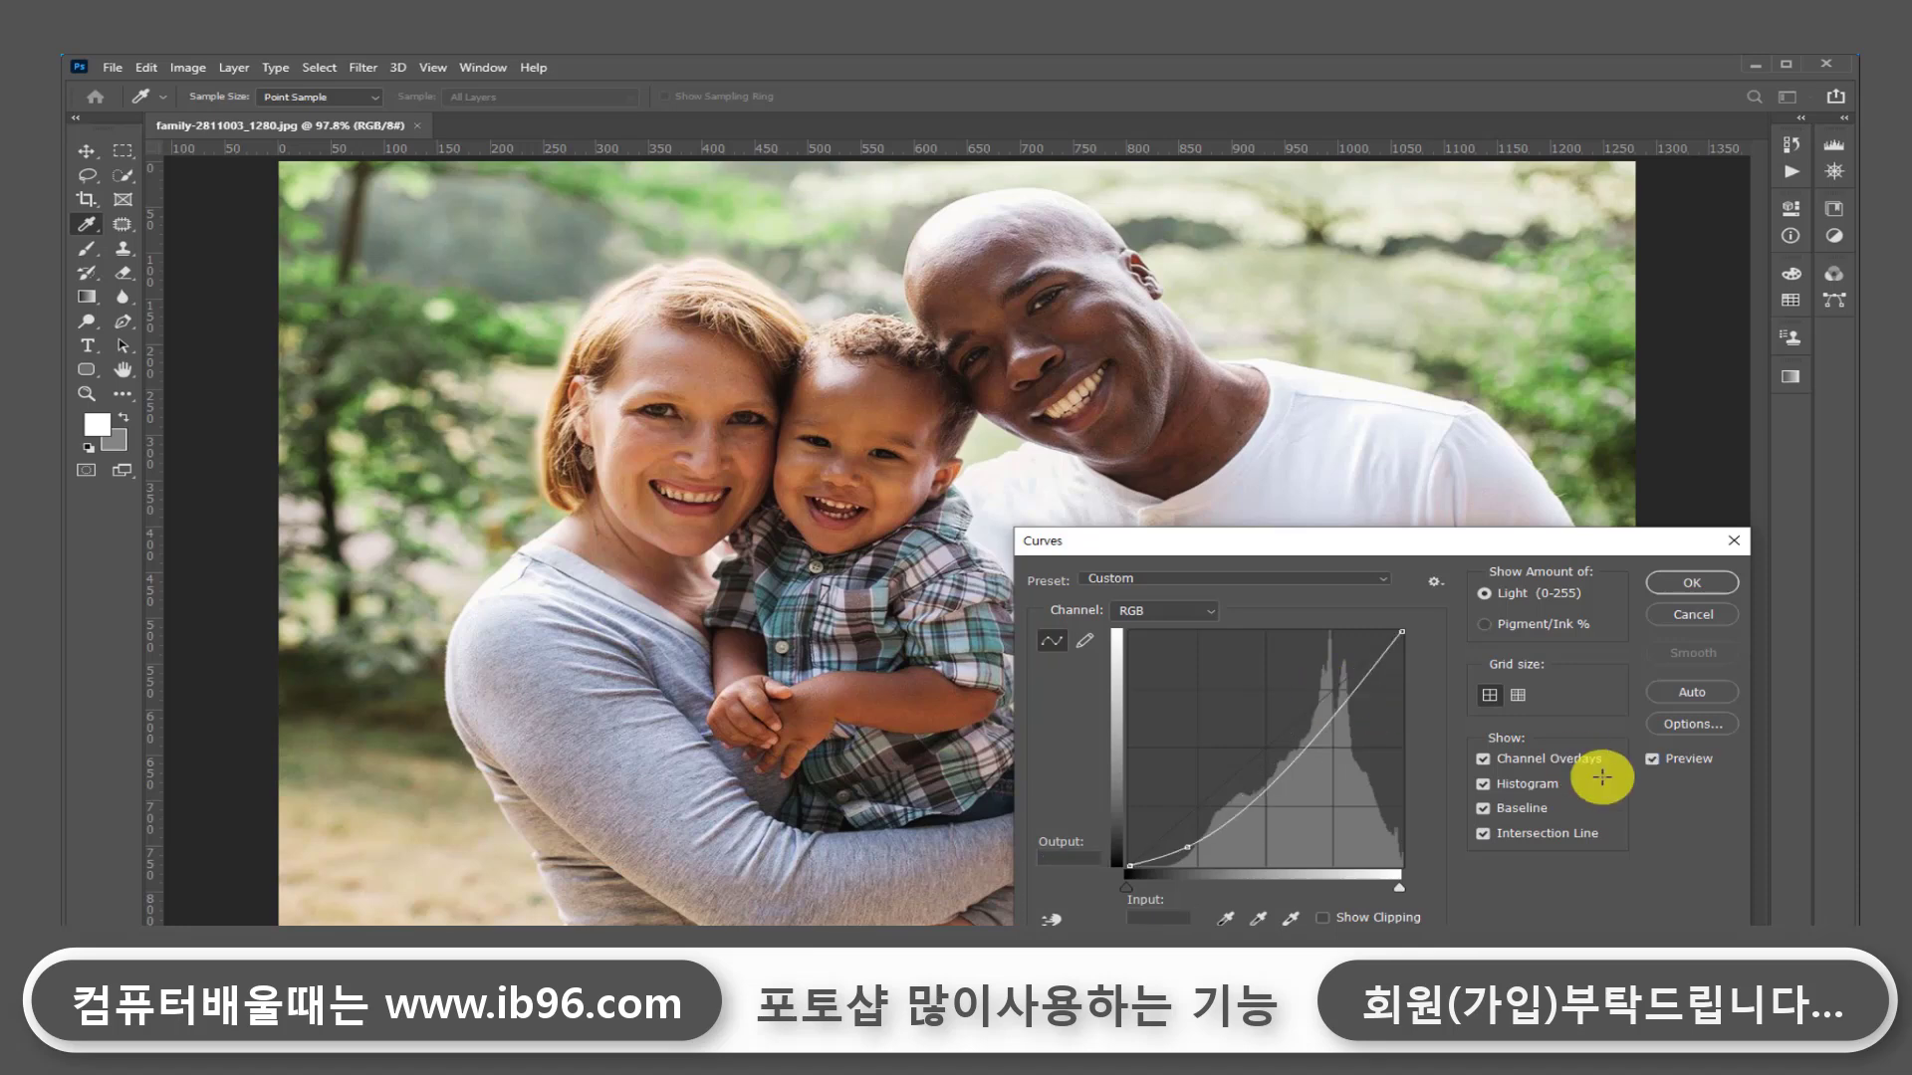
pyautogui.moveTo(1185, 848); pyautogui.dragTo(1192, 804)
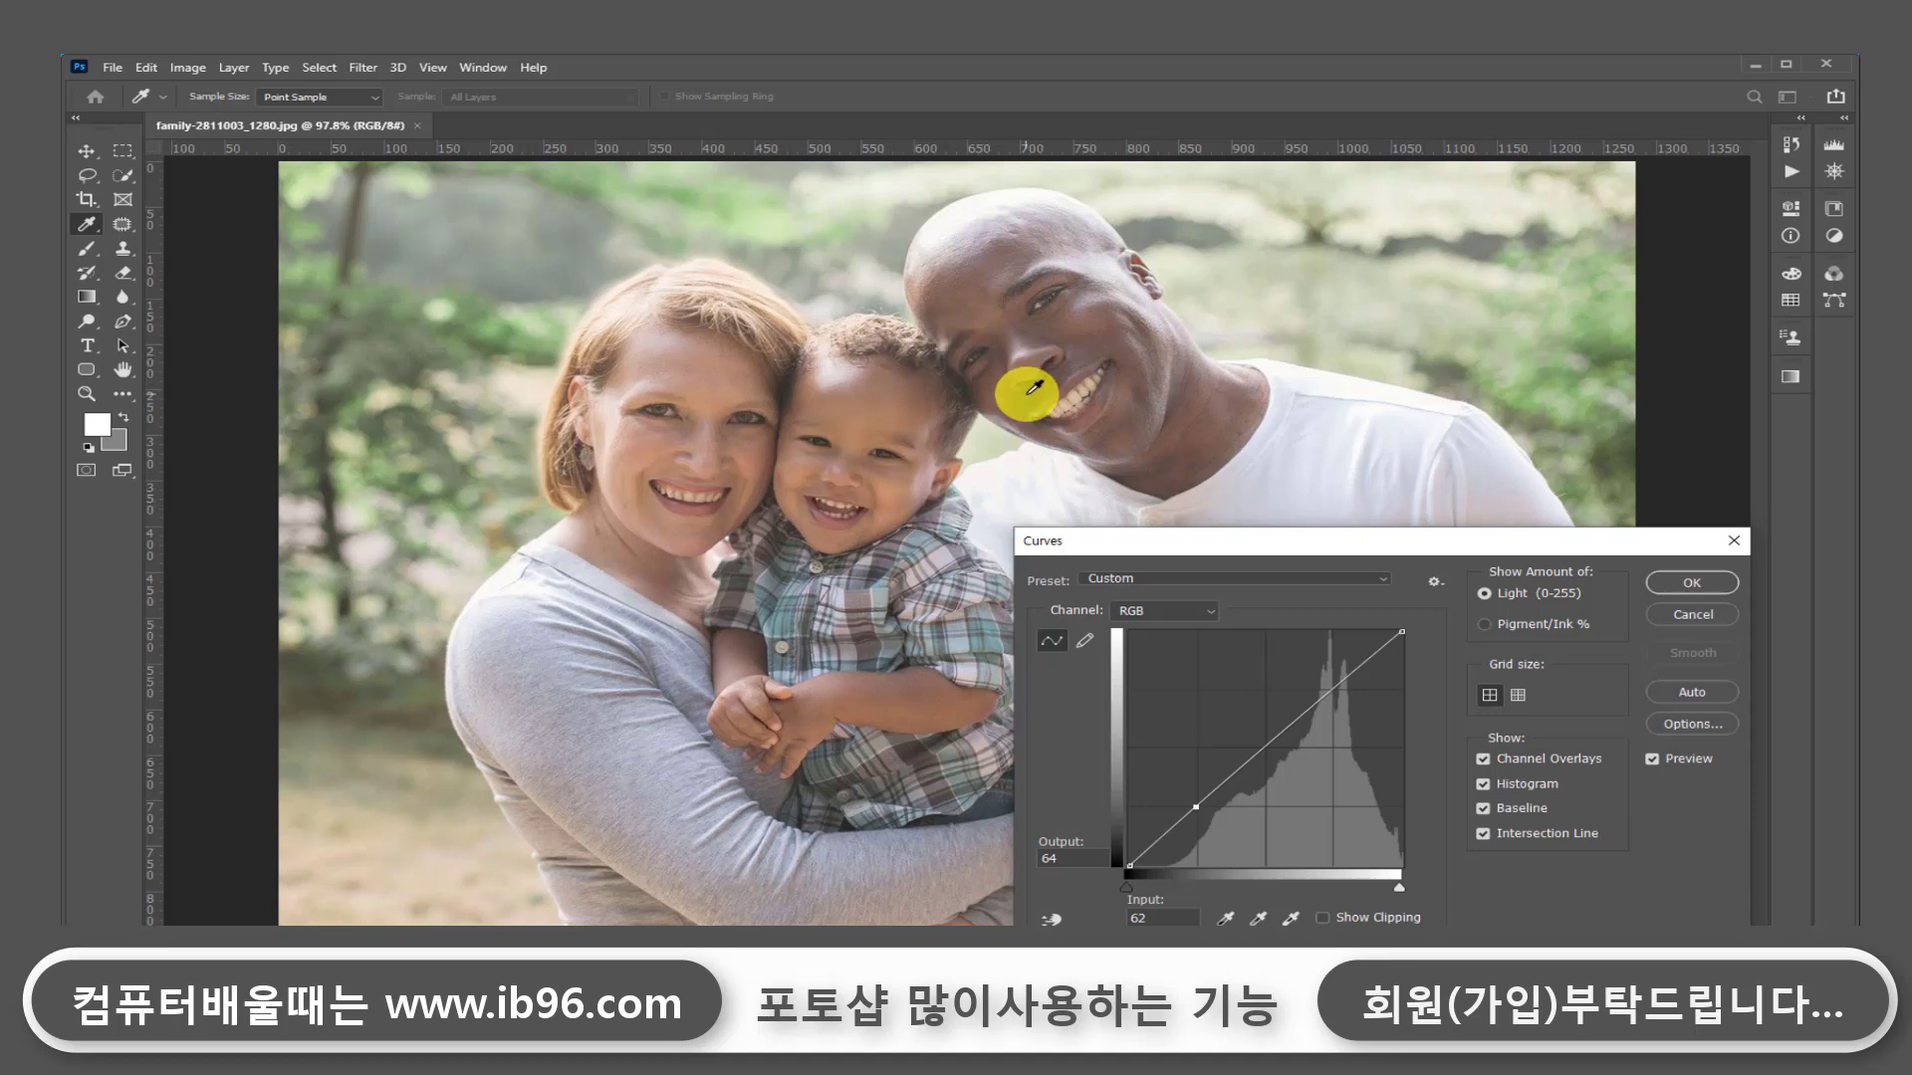
pyautogui.moveTo(1199, 812); pyautogui.dragTo(1199, 832)
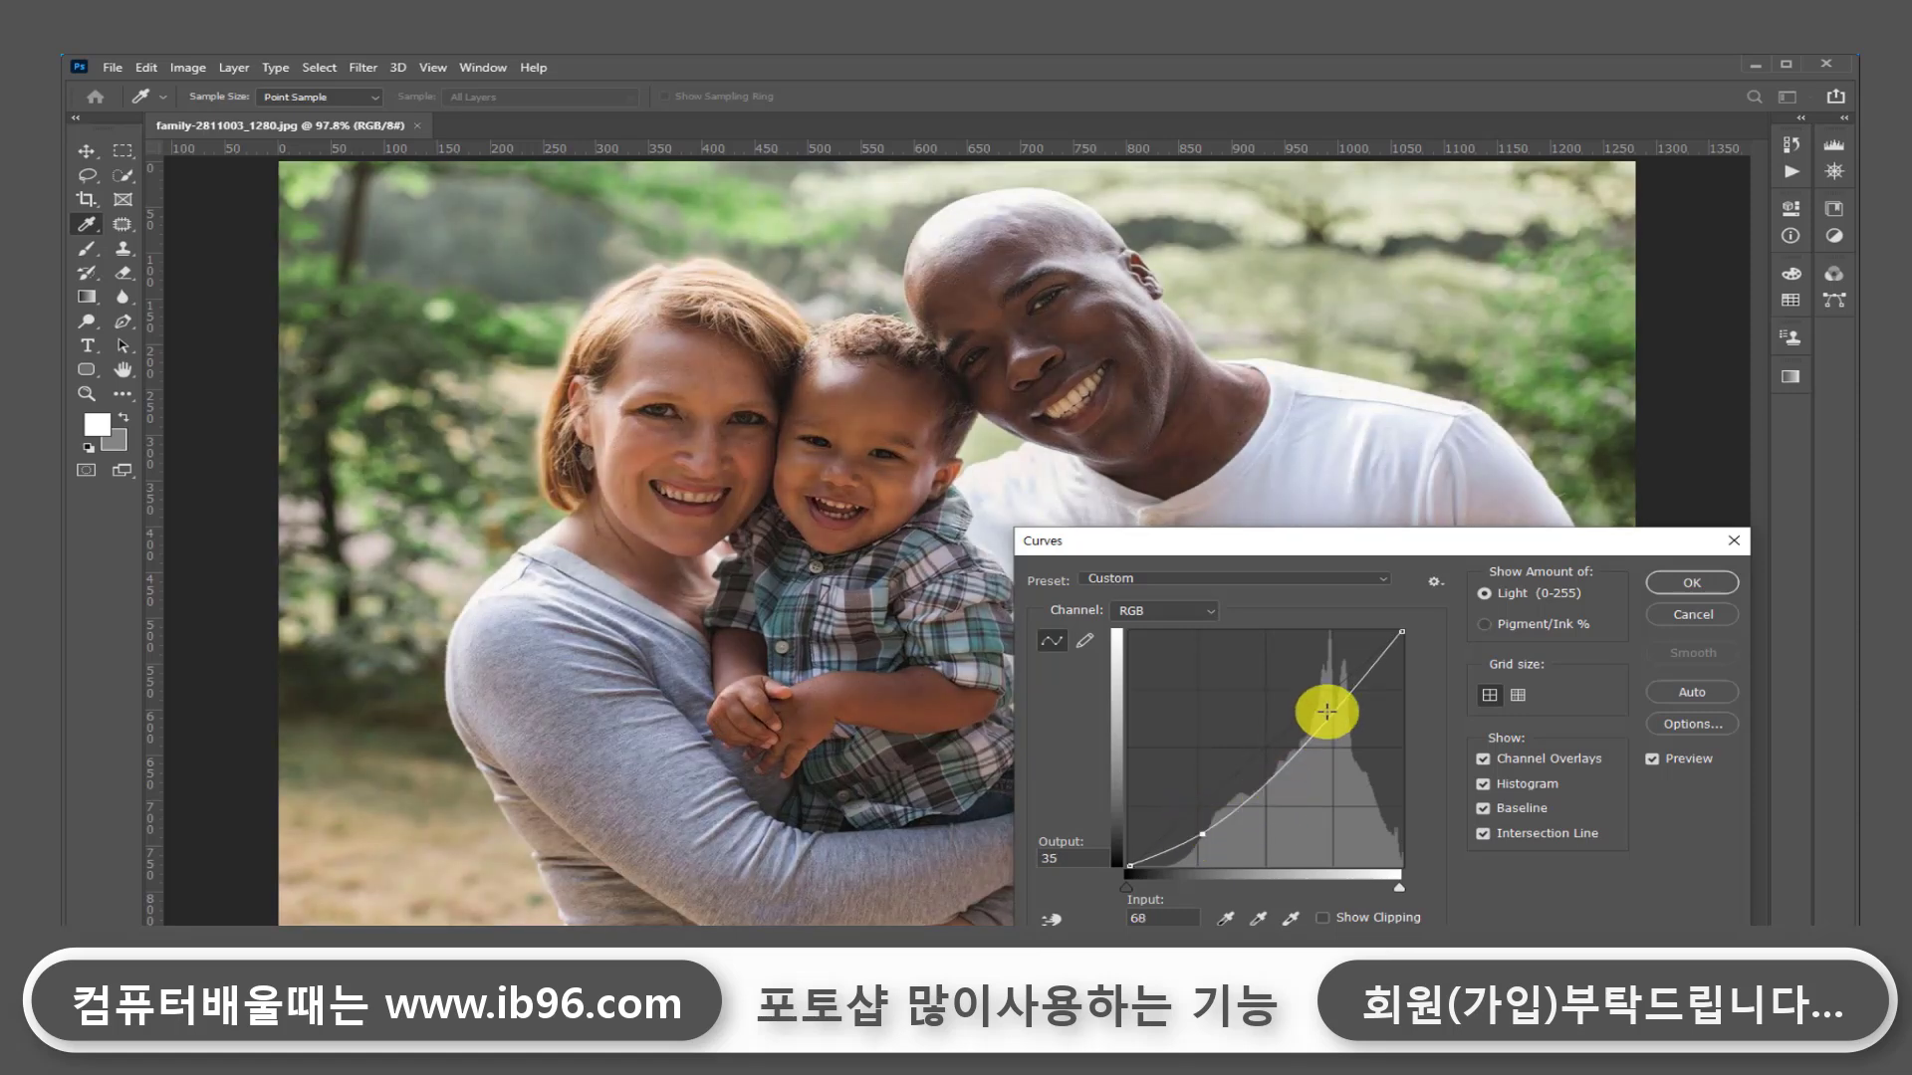
pyautogui.moveTo(1328, 715); pyautogui.dragTo(1322, 700)
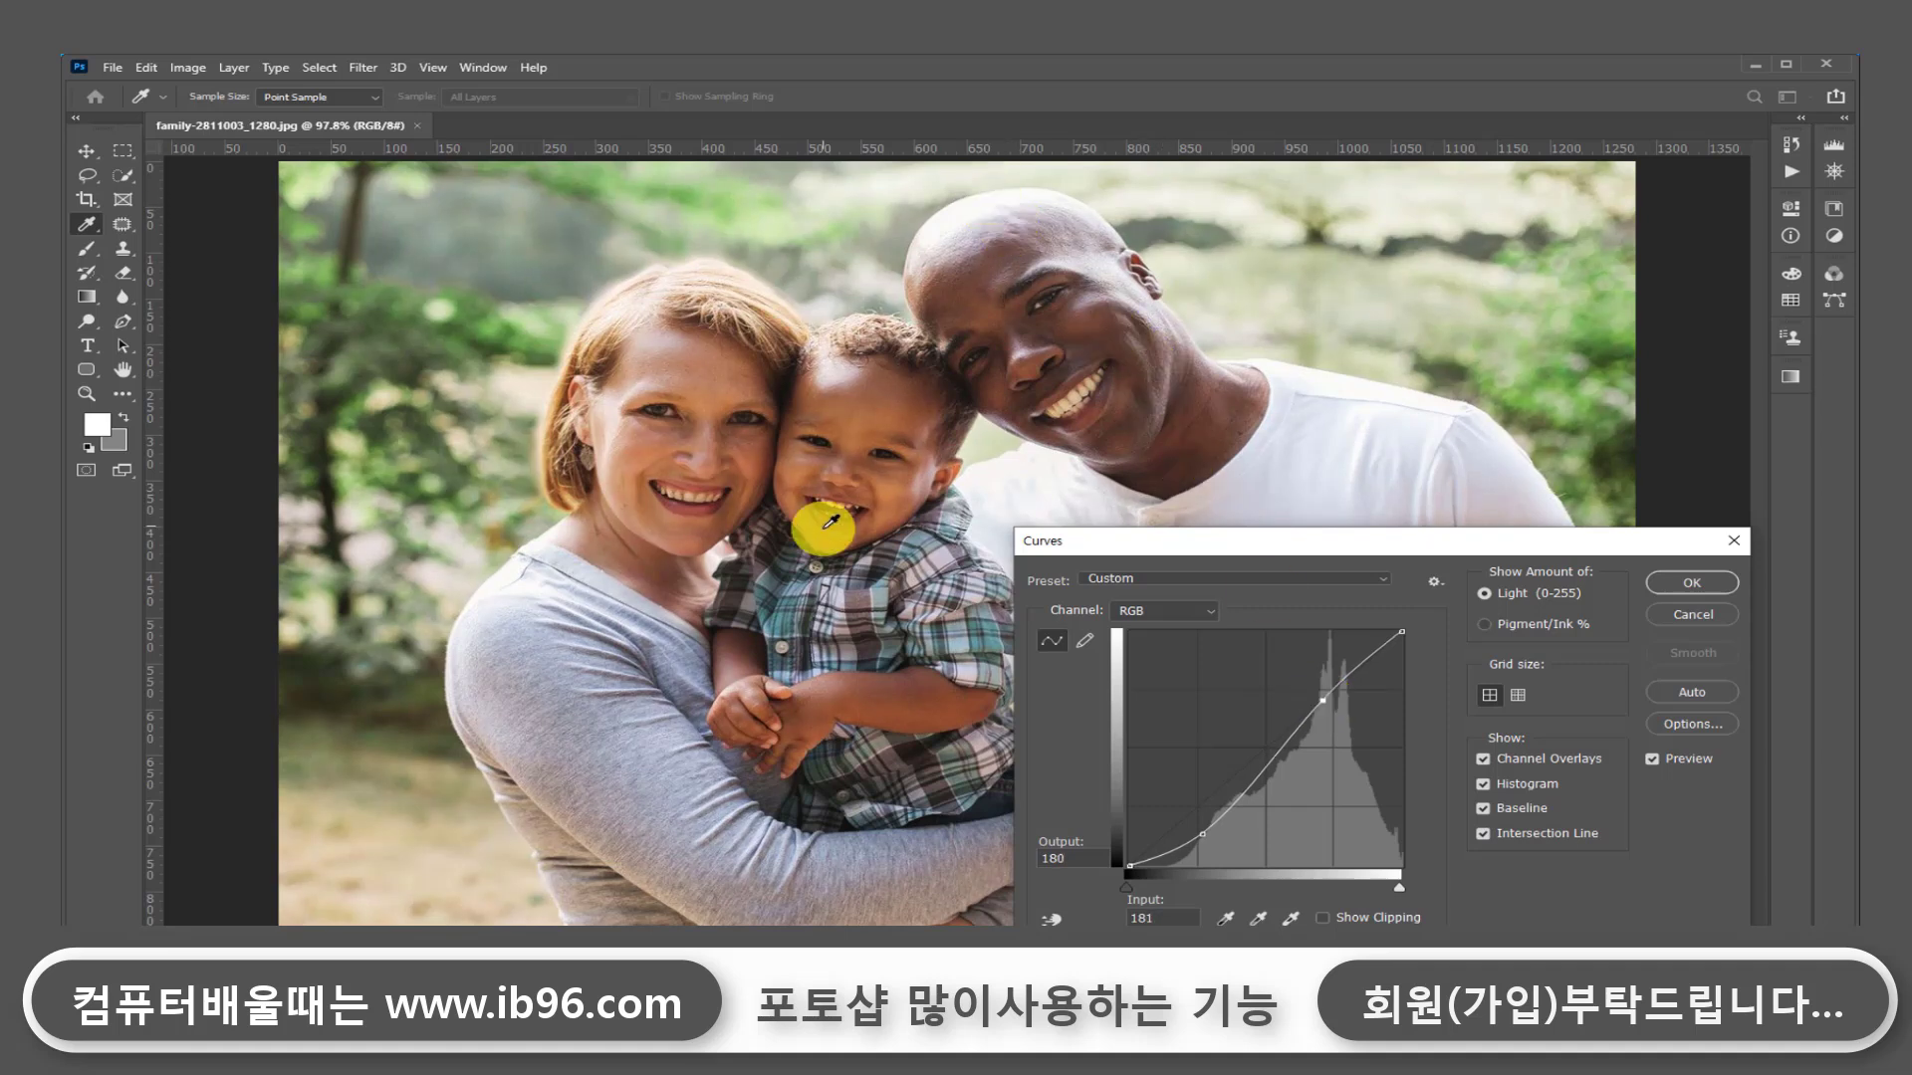
pyautogui.click(1693, 585)
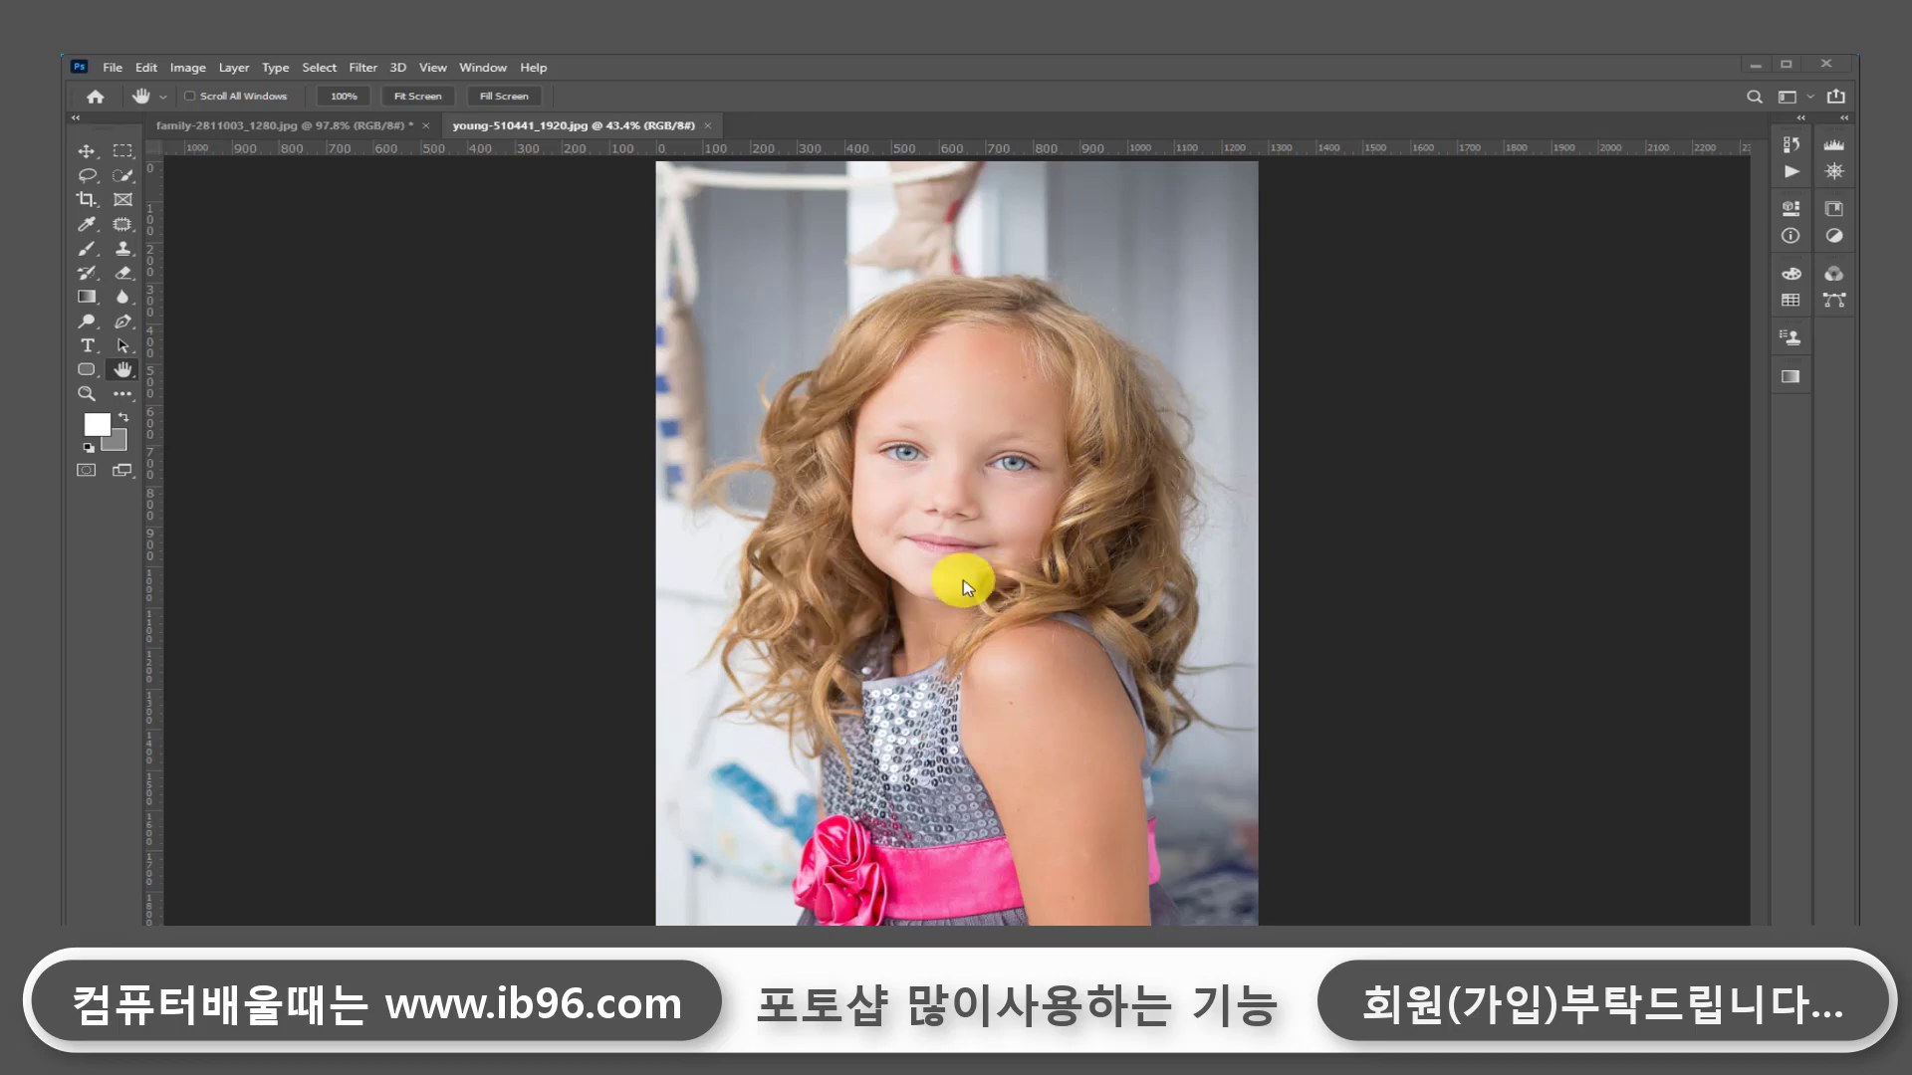
# Step: Try Curves on the girl's portrait with one point at input 110, output 82 and another at input 190, output 183
pyautogui.click(187, 68)
pyautogui.moveTo(192, 115)
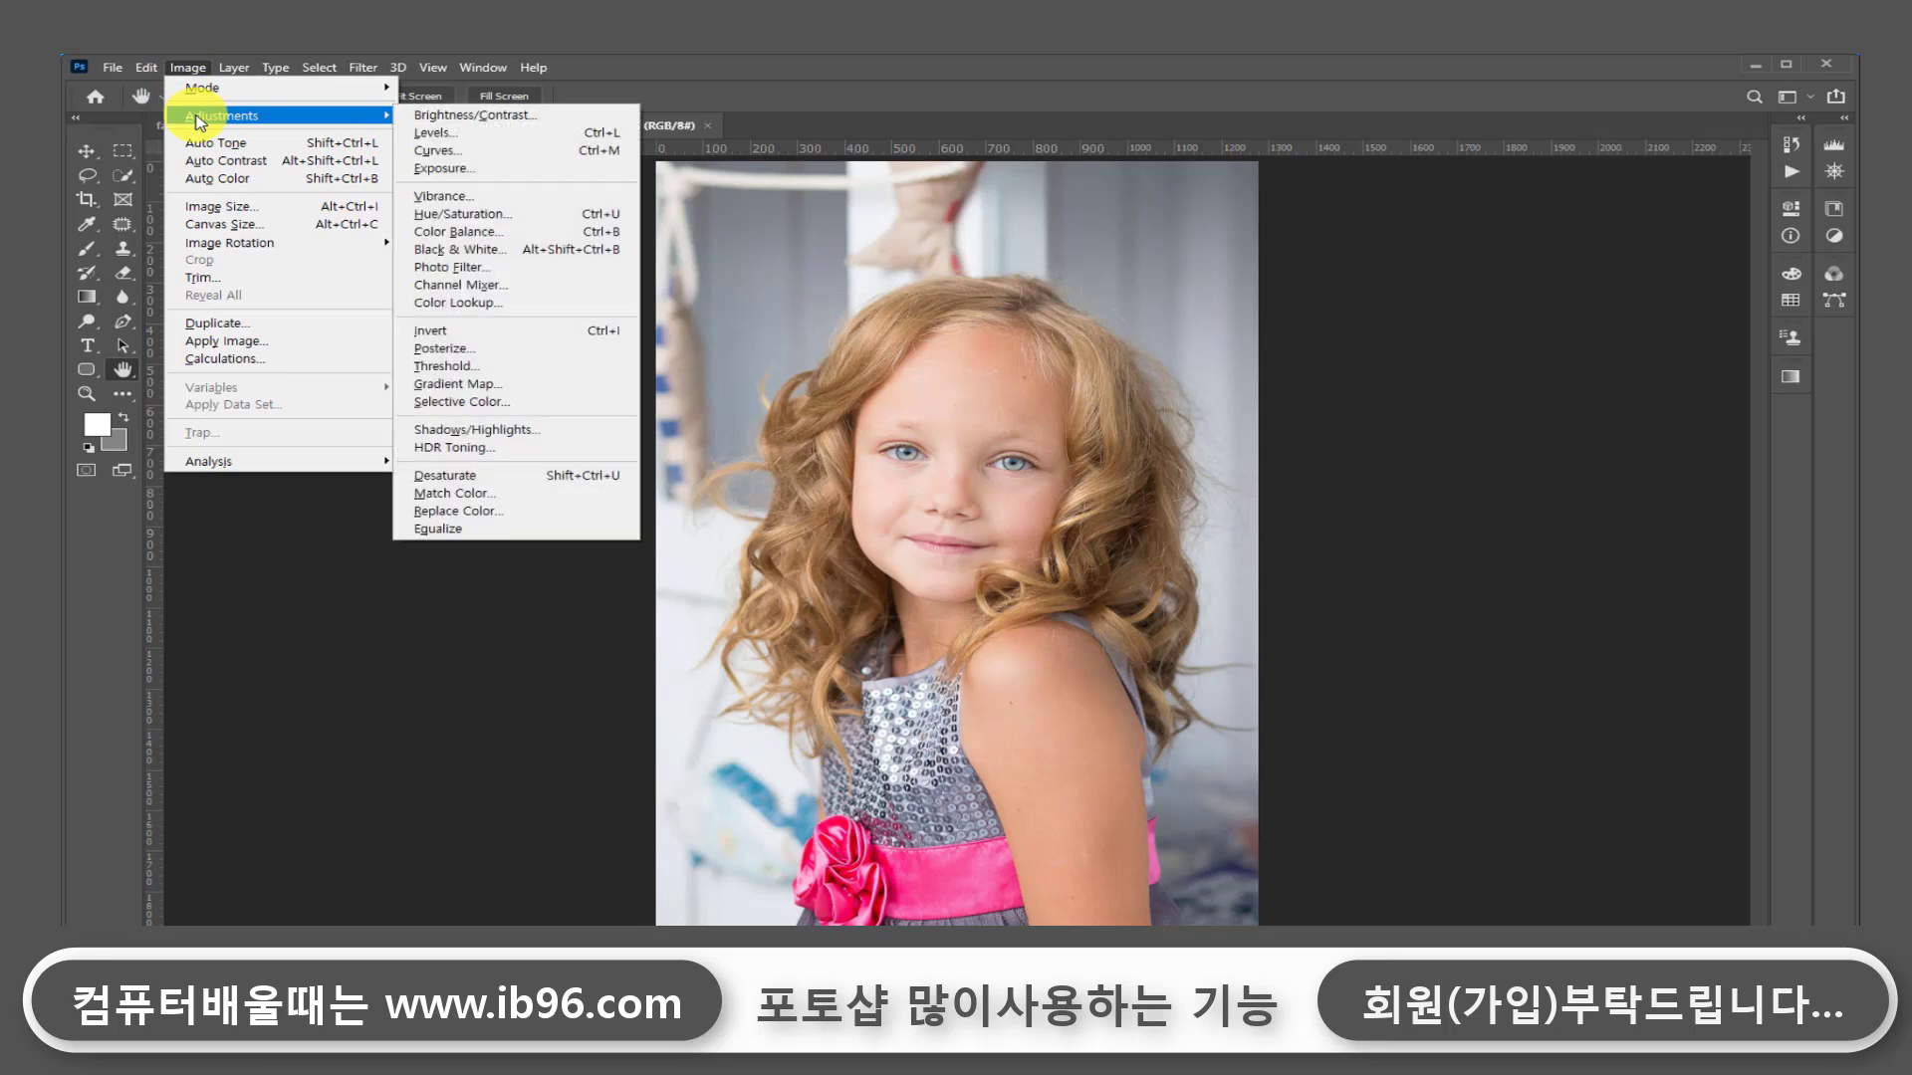
pyautogui.click(468, 157)
pyautogui.moveTo(1208, 542); pyautogui.dragTo(1295, 549)
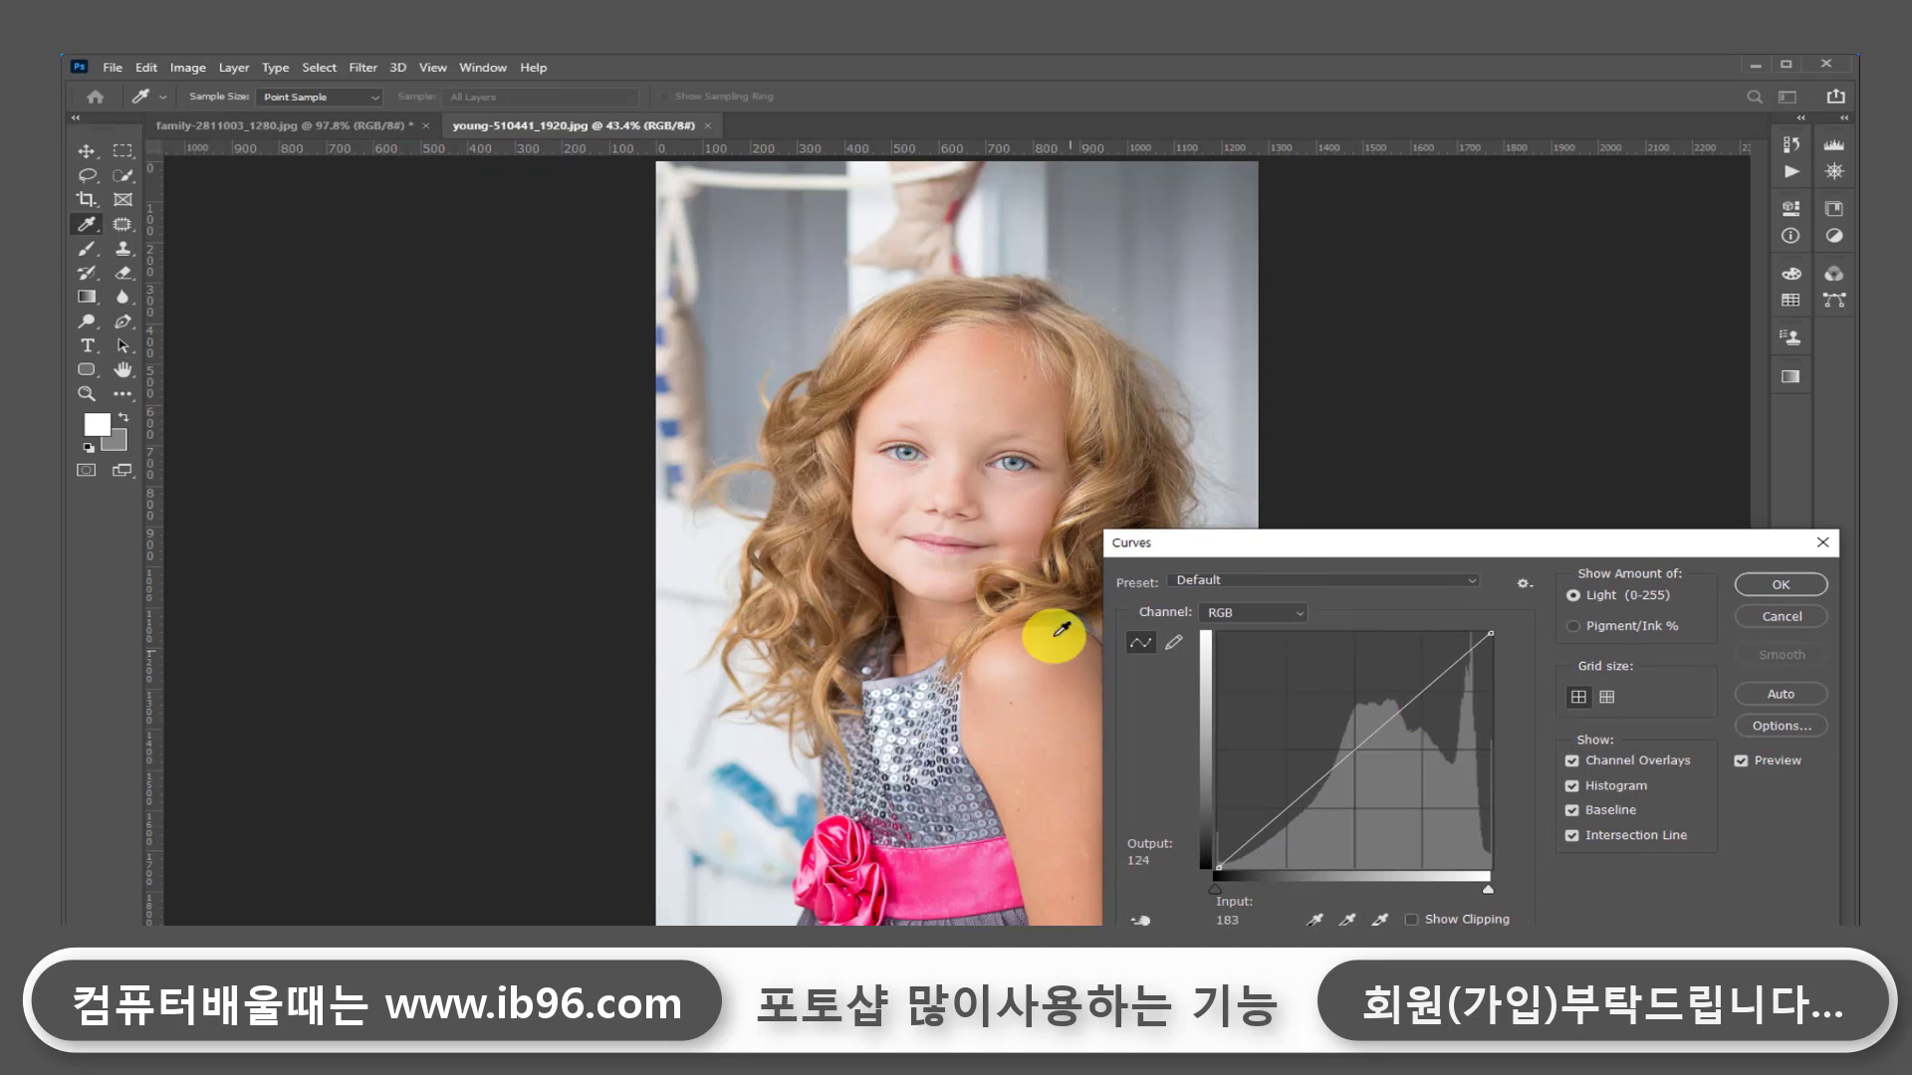
pyautogui.moveTo(1324, 772)
pyautogui.mouseDown()
pyautogui.moveTo(1344, 795)
pyautogui.moveTo(1328, 771)
pyautogui.mouseUp()
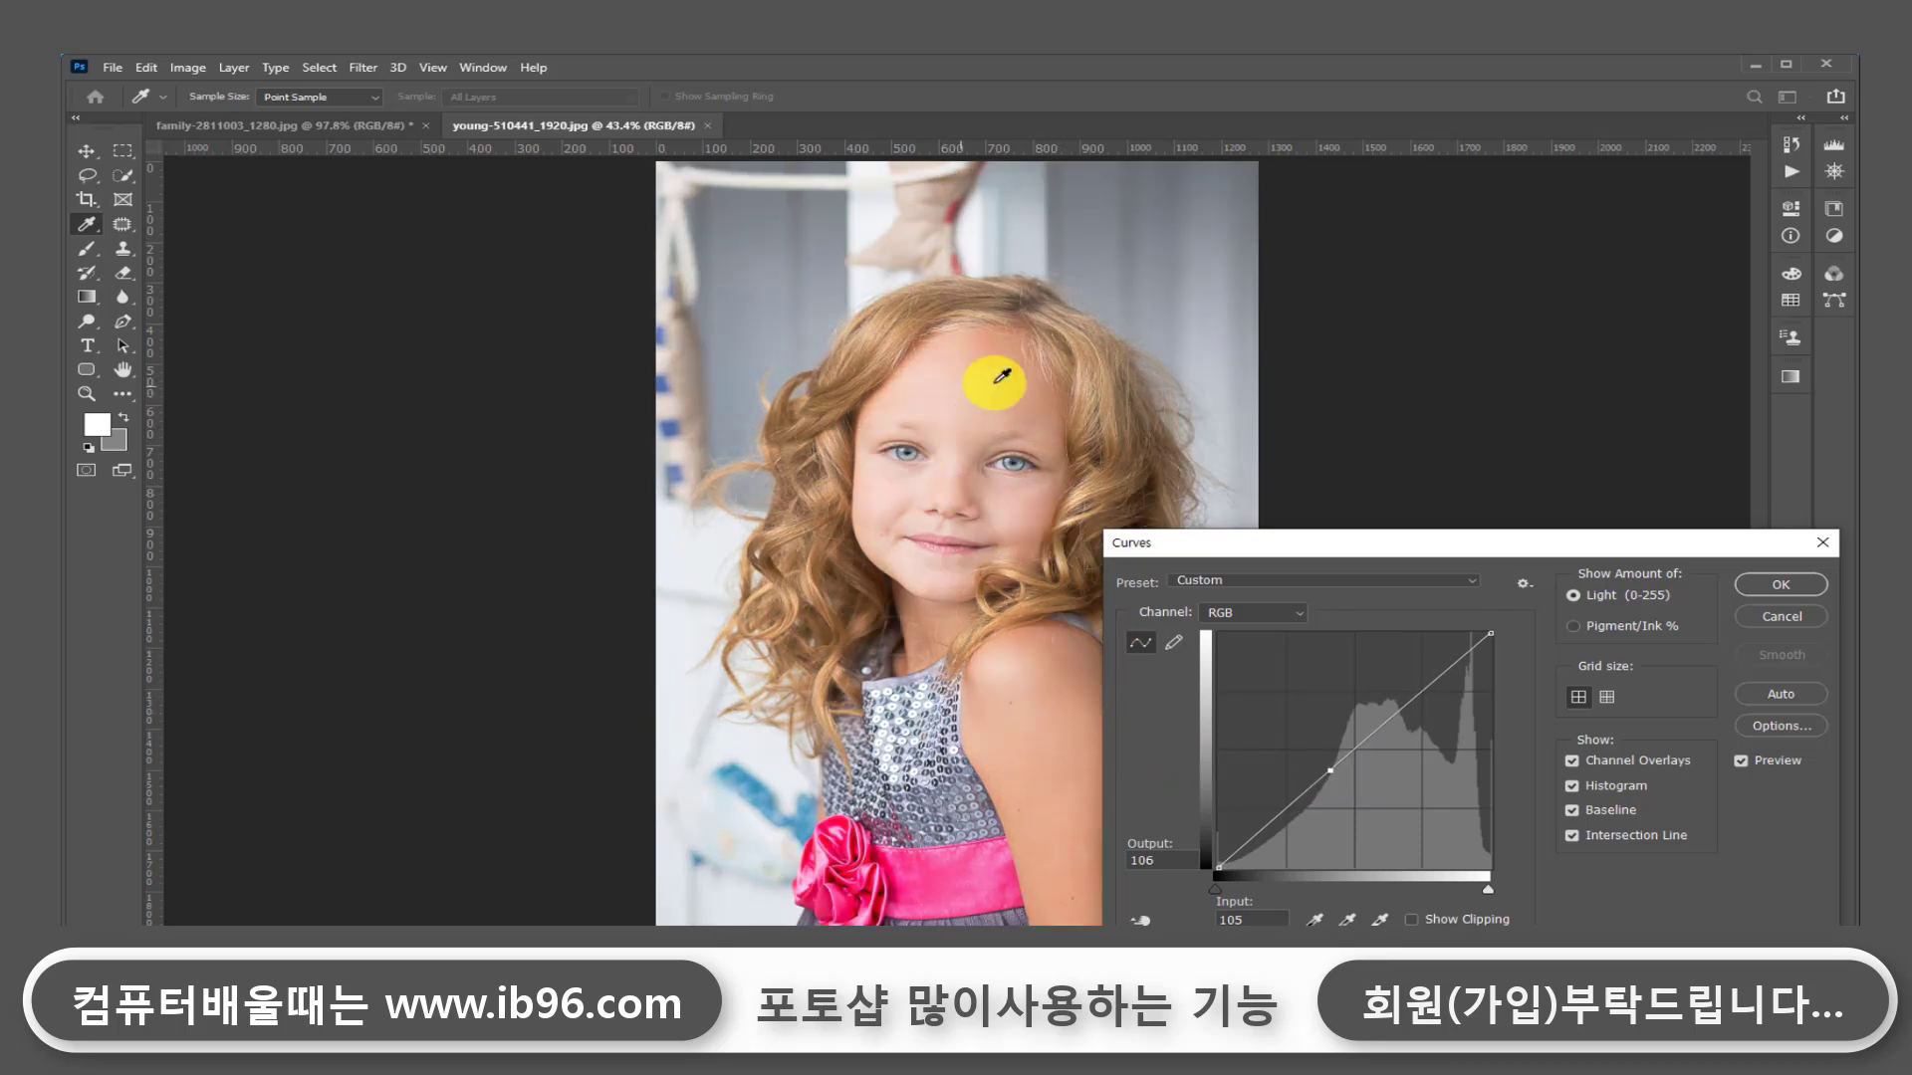
pyautogui.moveTo(1329, 774); pyautogui.dragTo(1335, 794)
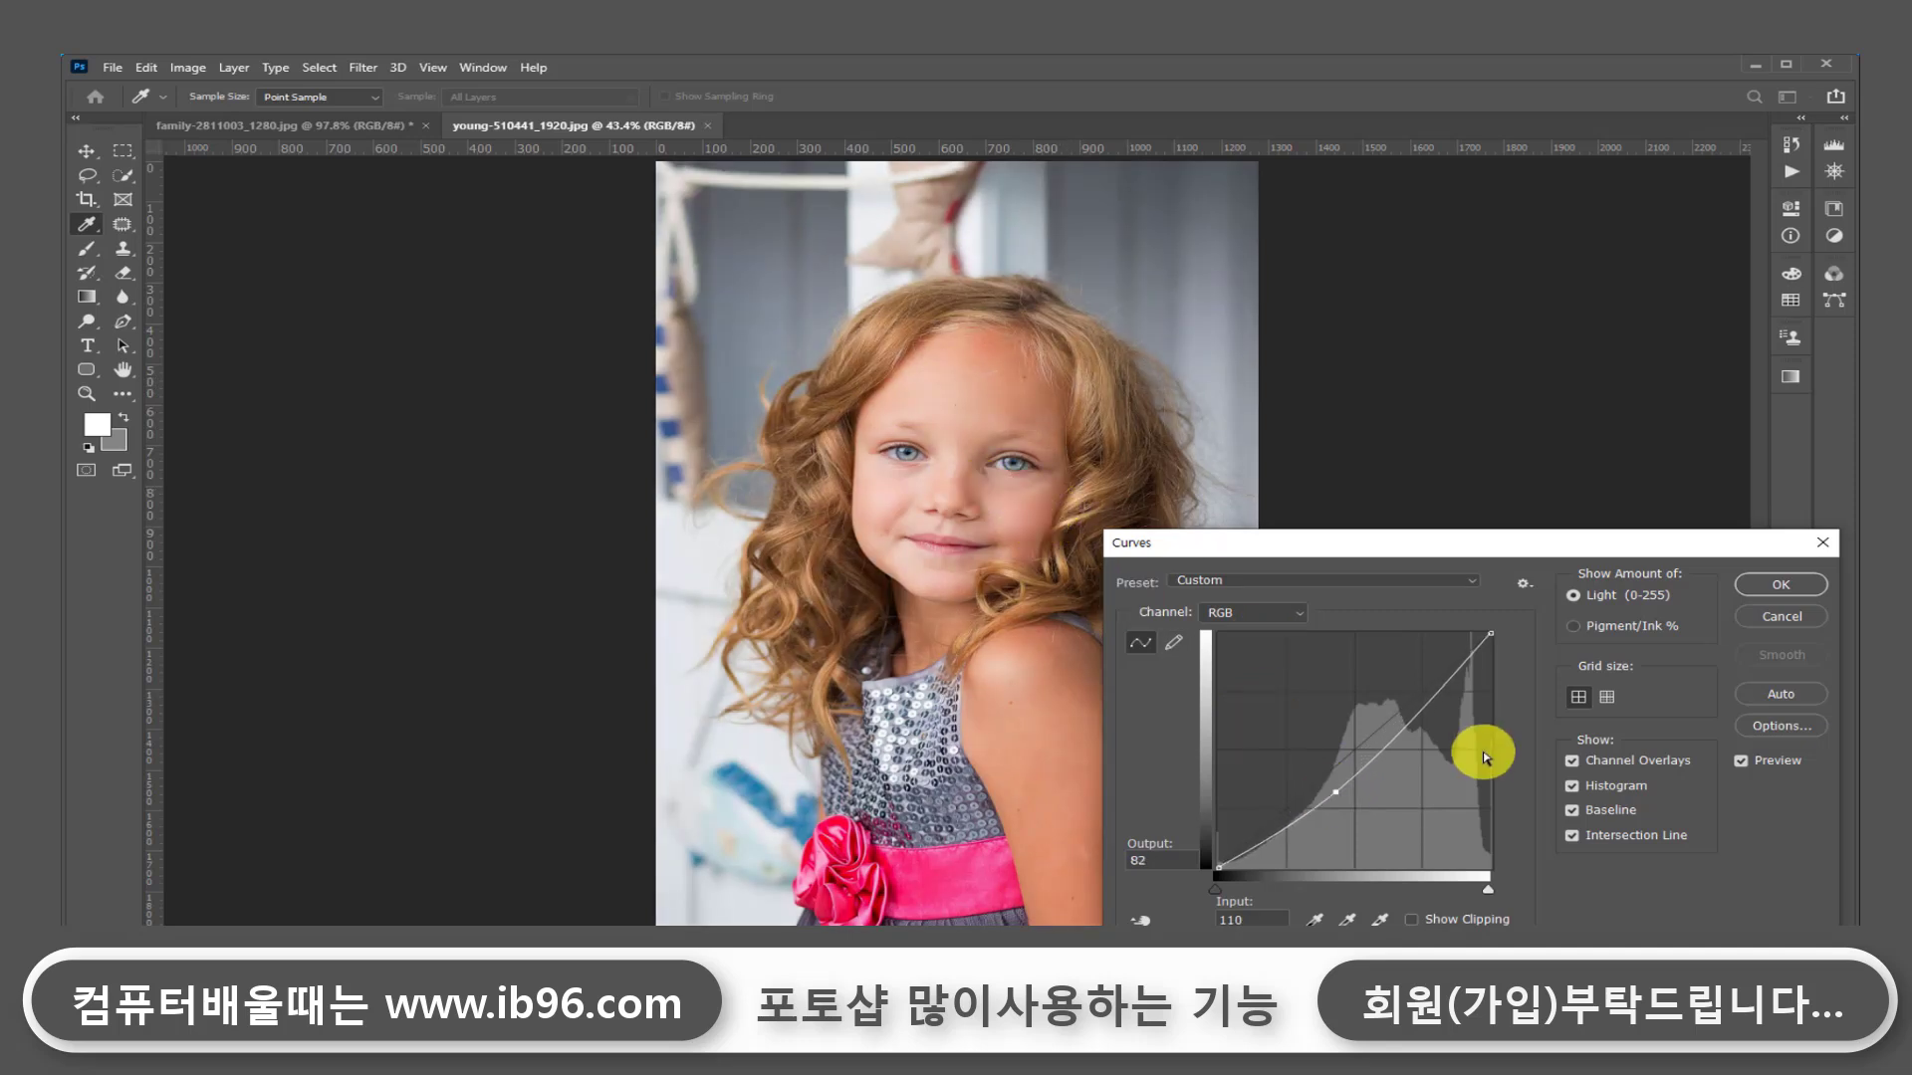
pyautogui.click(1423, 706)
pyautogui.moveTo(1424, 706); pyautogui.dragTo(1421, 700)
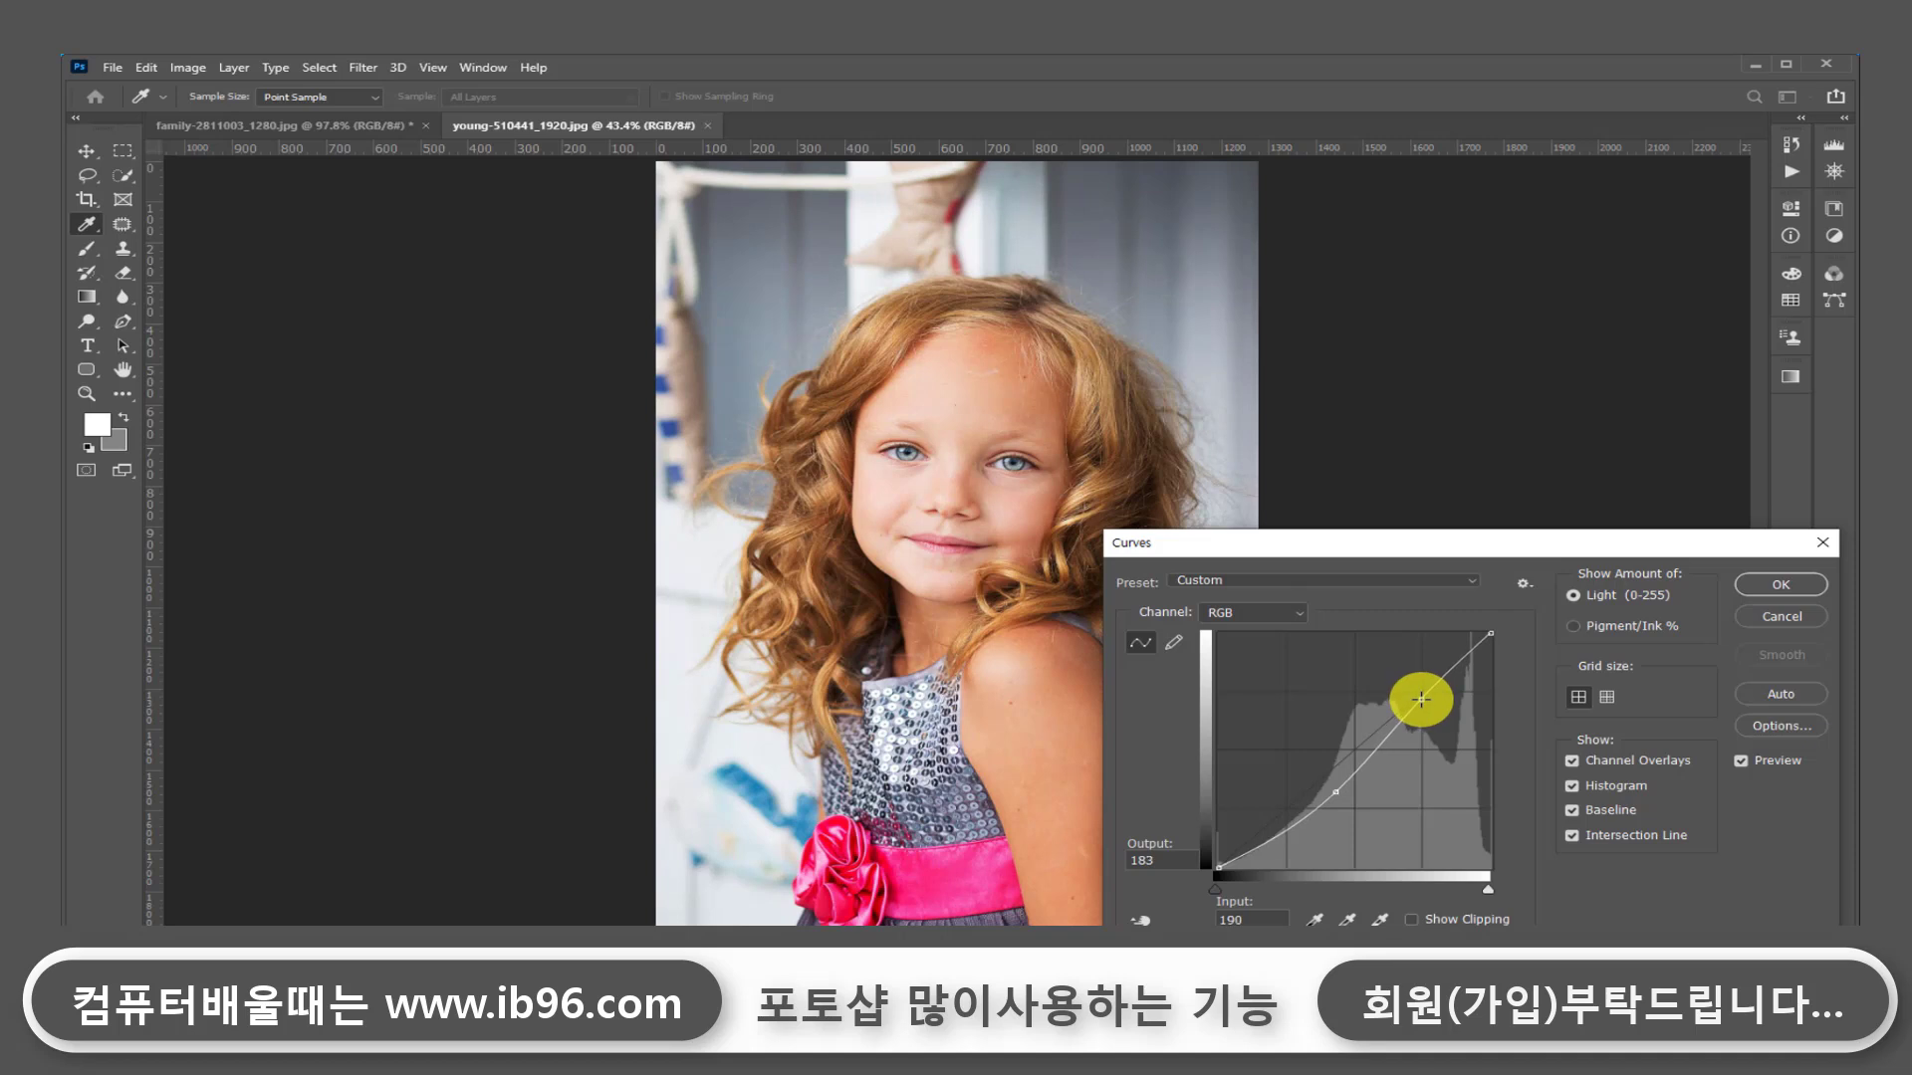
# Step: Compare the portrait with the Curves preview off and on, and cancel the adjustment
pyautogui.click(1743, 762)
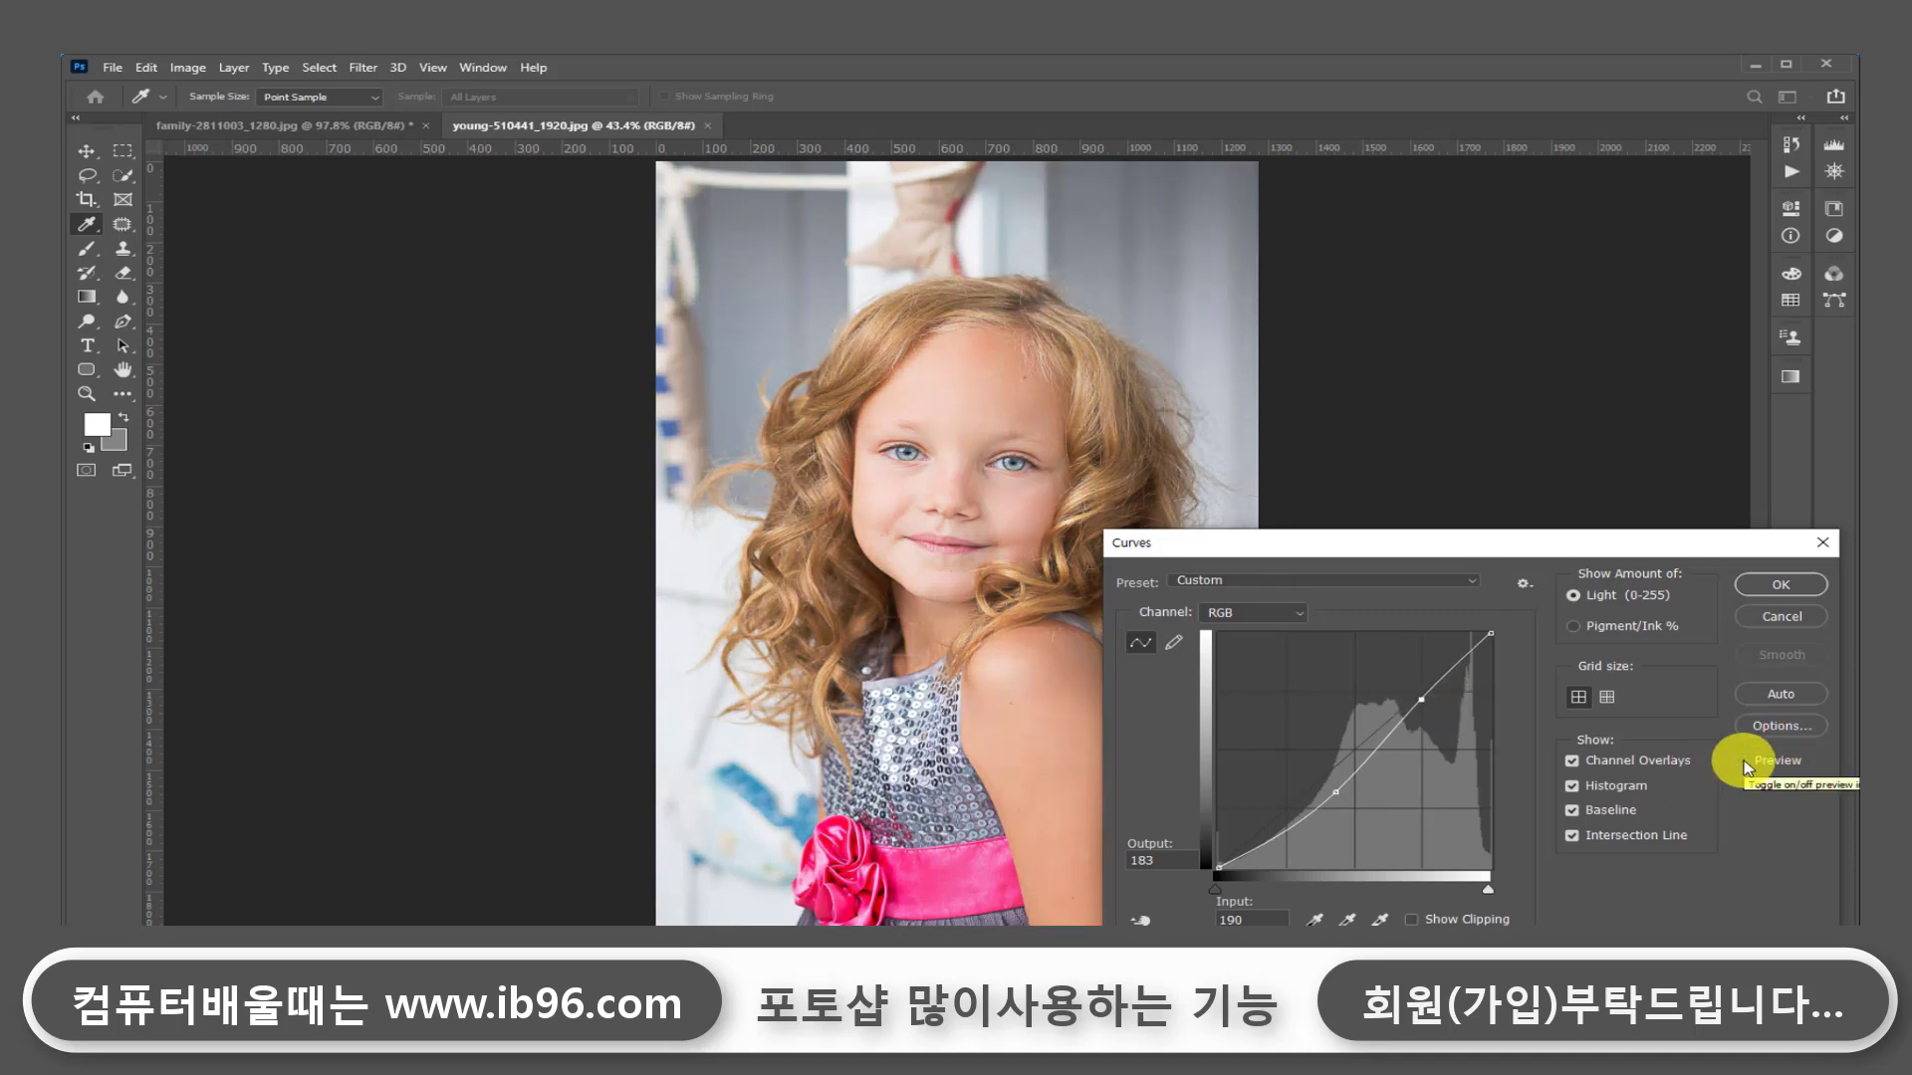
pyautogui.click(1742, 761)
pyautogui.click(1743, 762)
pyautogui.click(1743, 761)
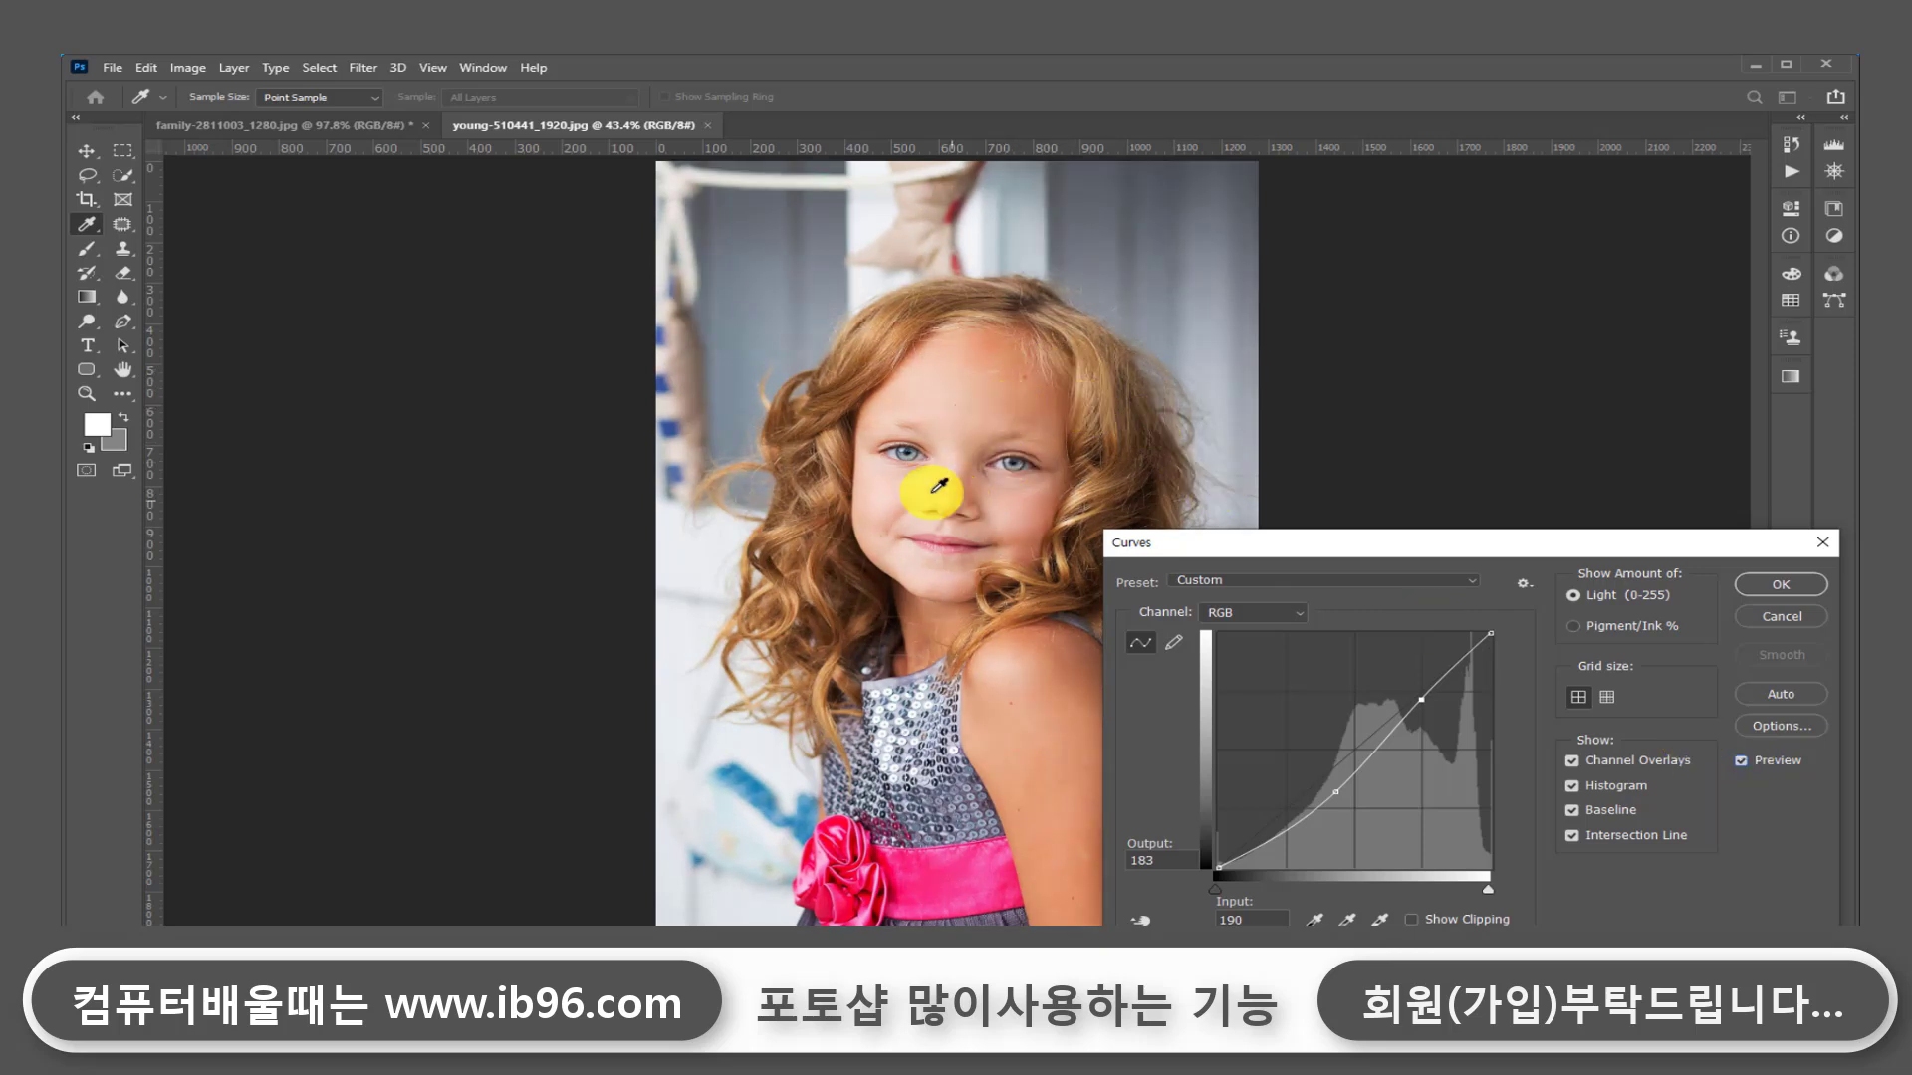
pyautogui.click(1798, 618)
# Step: Try the Desaturate adjustment on the photo of the two children drawing and undo it
pyautogui.press('h')
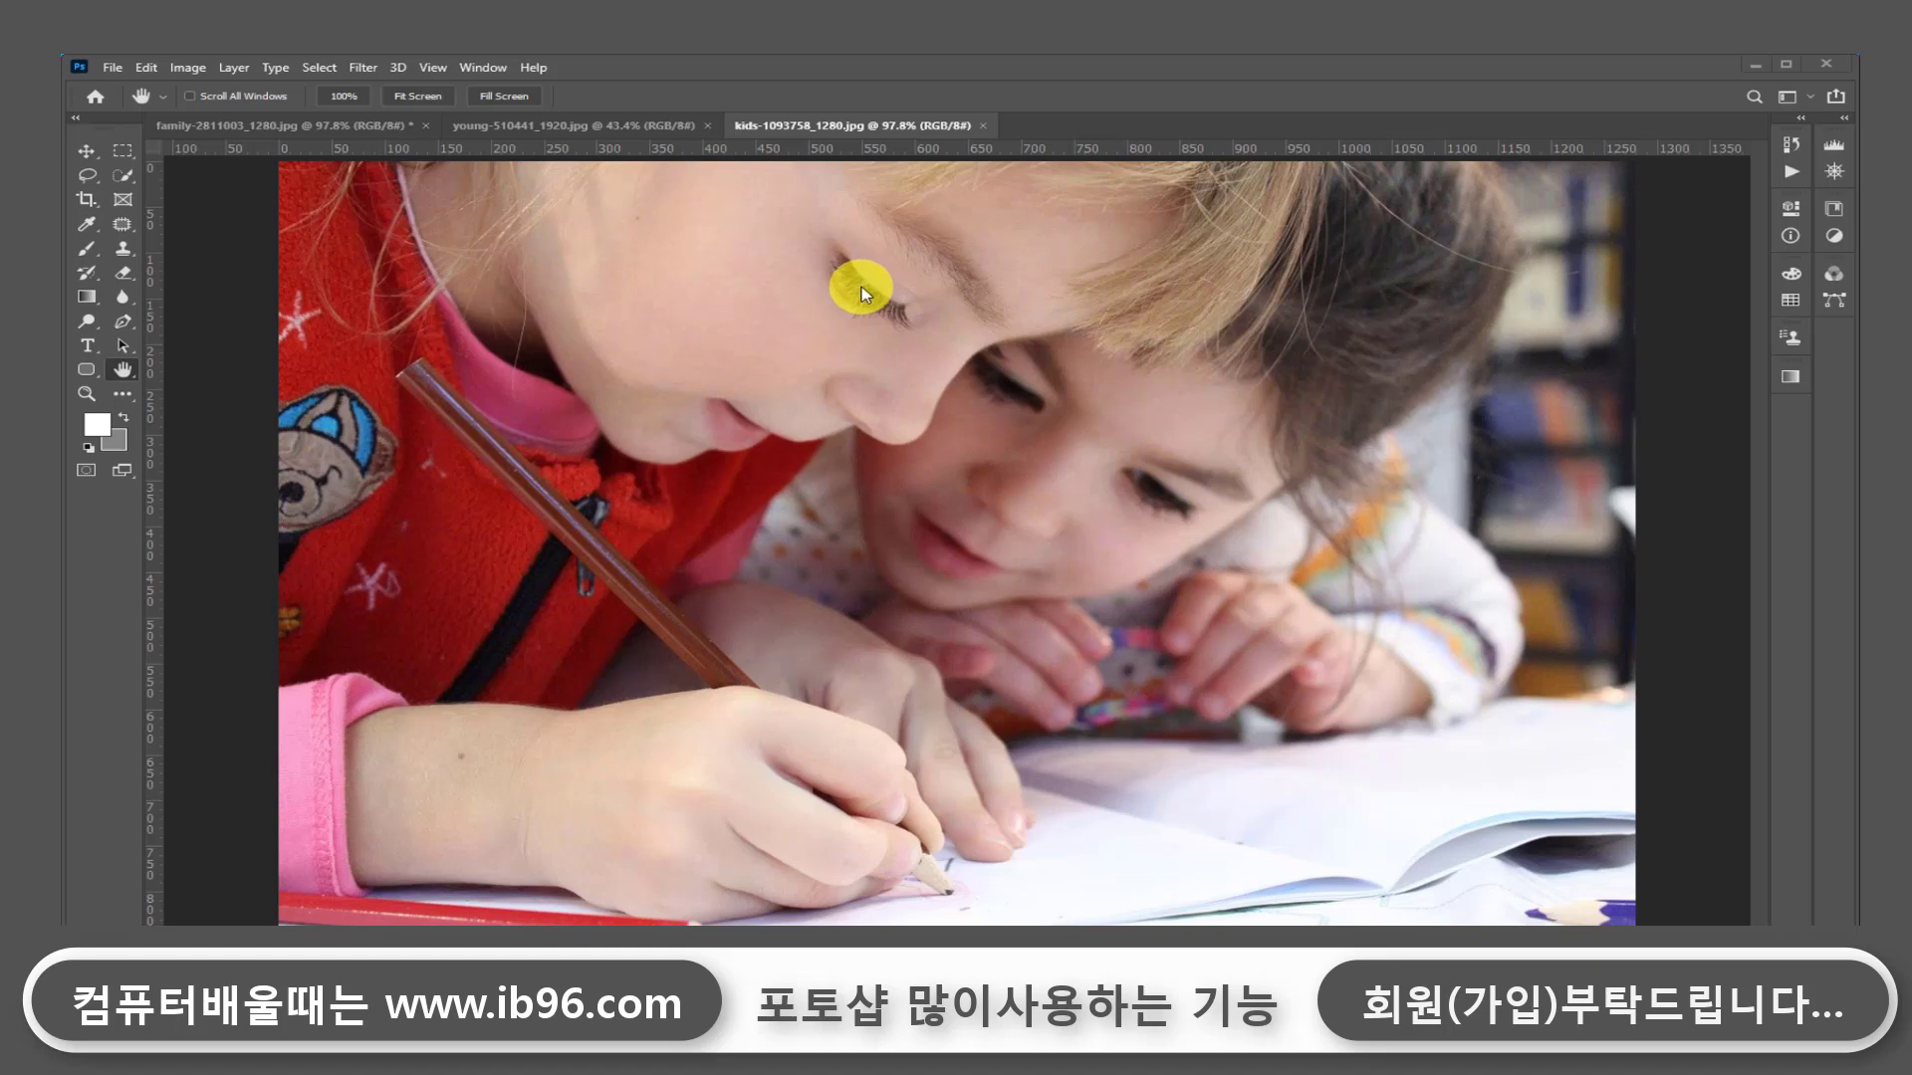
pyautogui.click(180, 67)
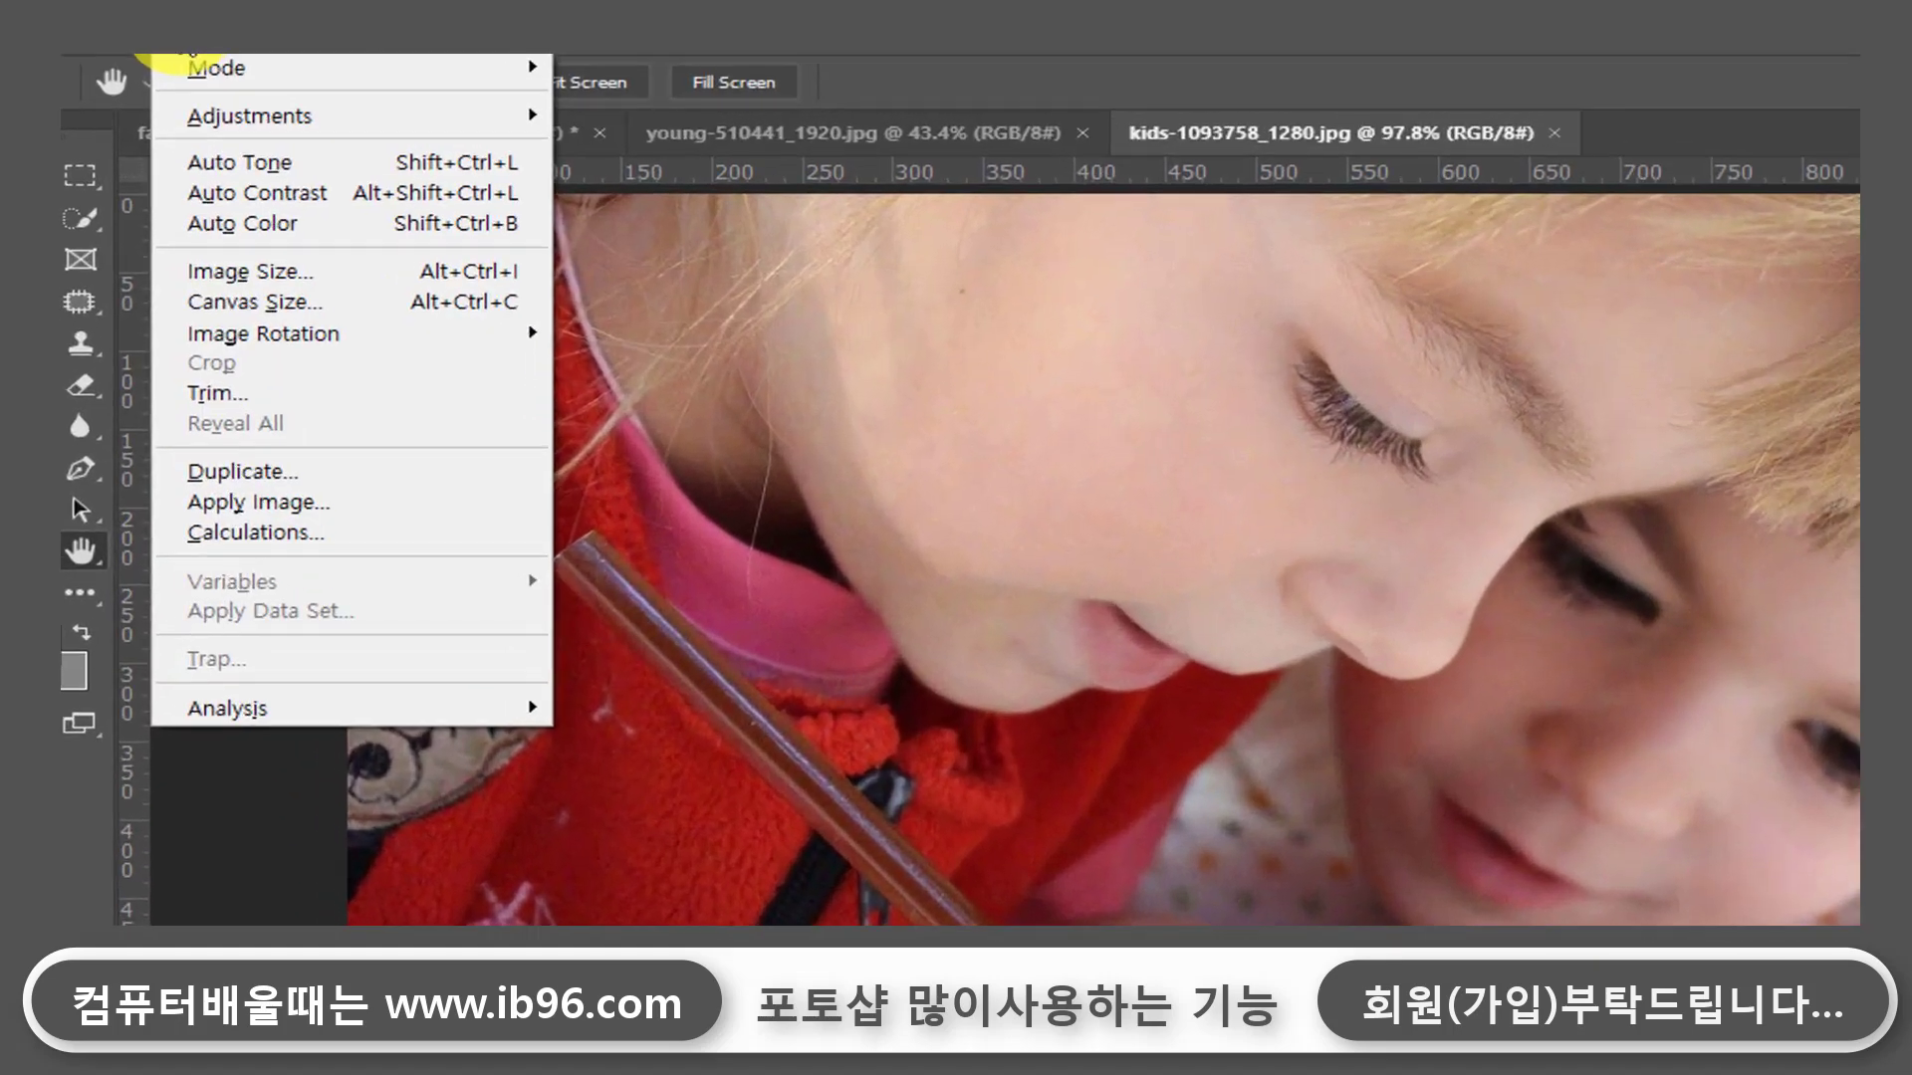
pyautogui.click(212, 123)
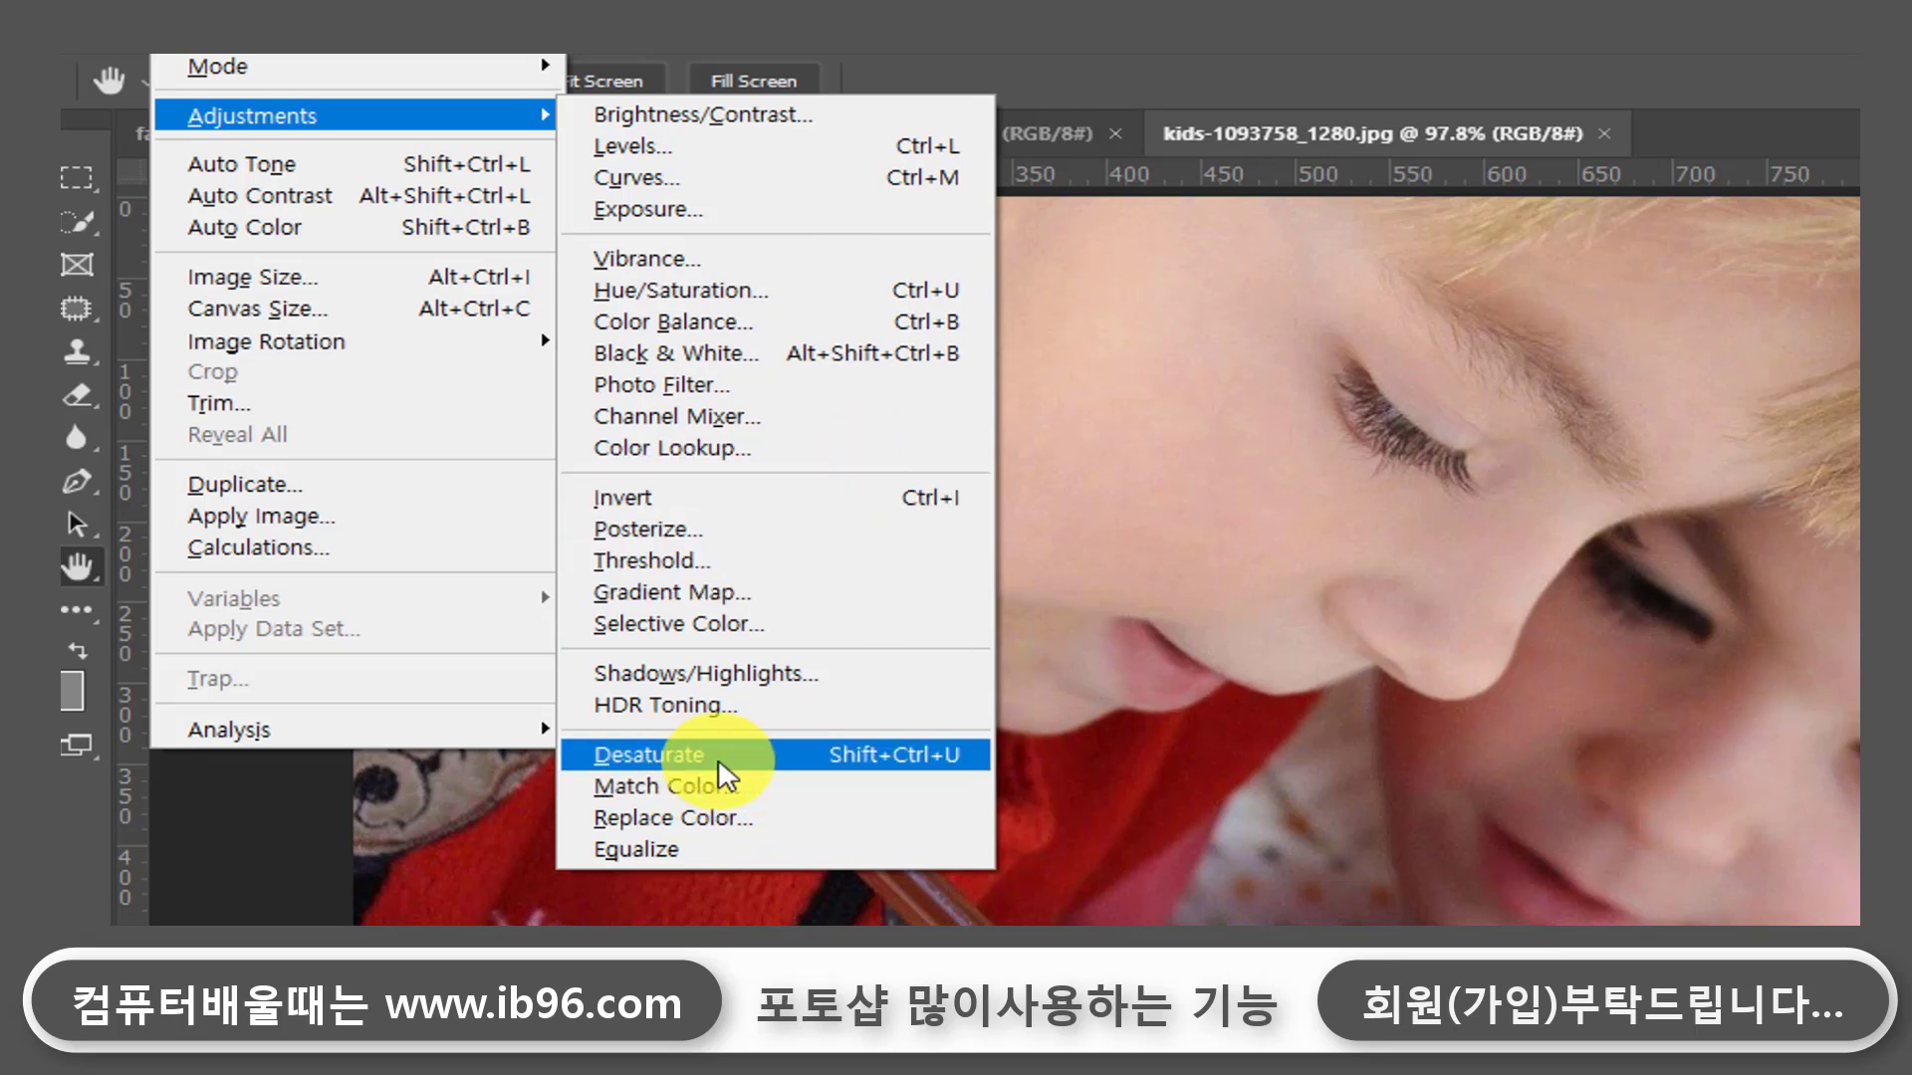
pyautogui.click(784, 755)
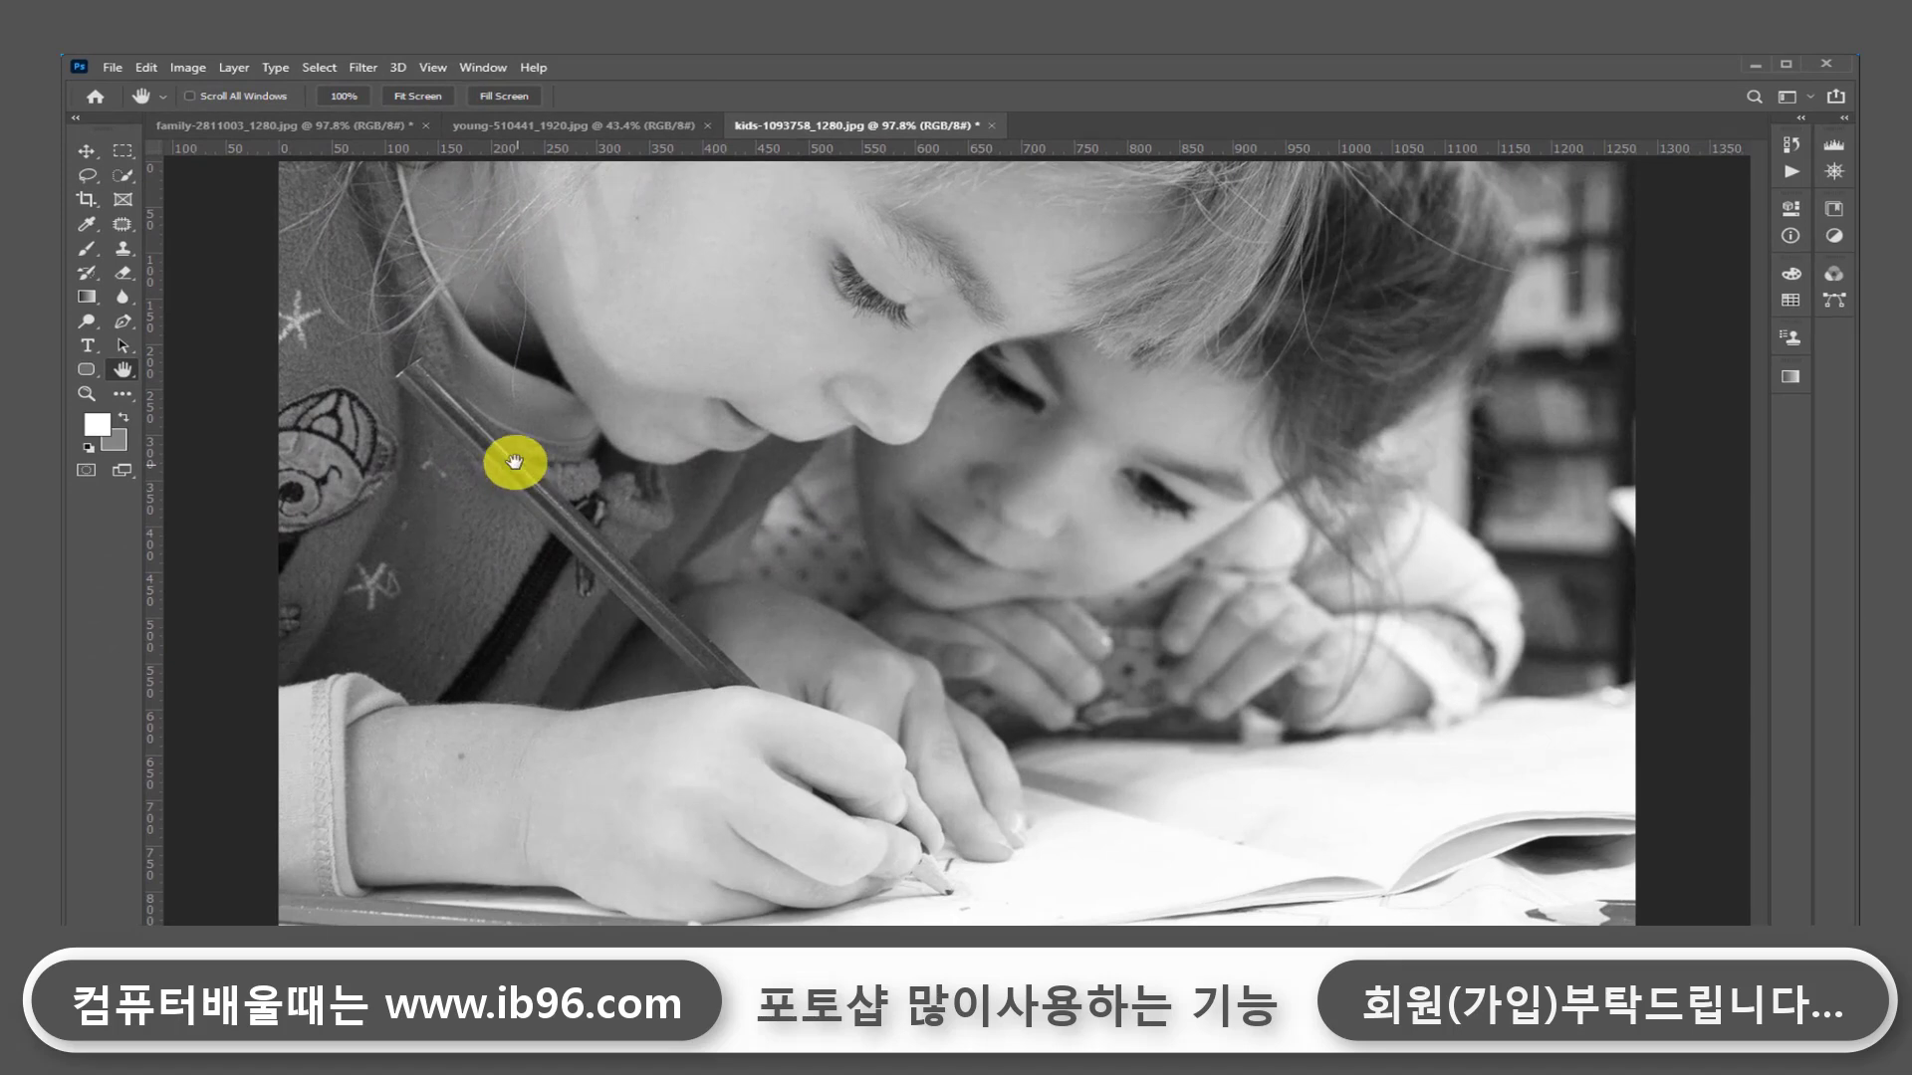
pyautogui.hotkey('ctrl', 'z')
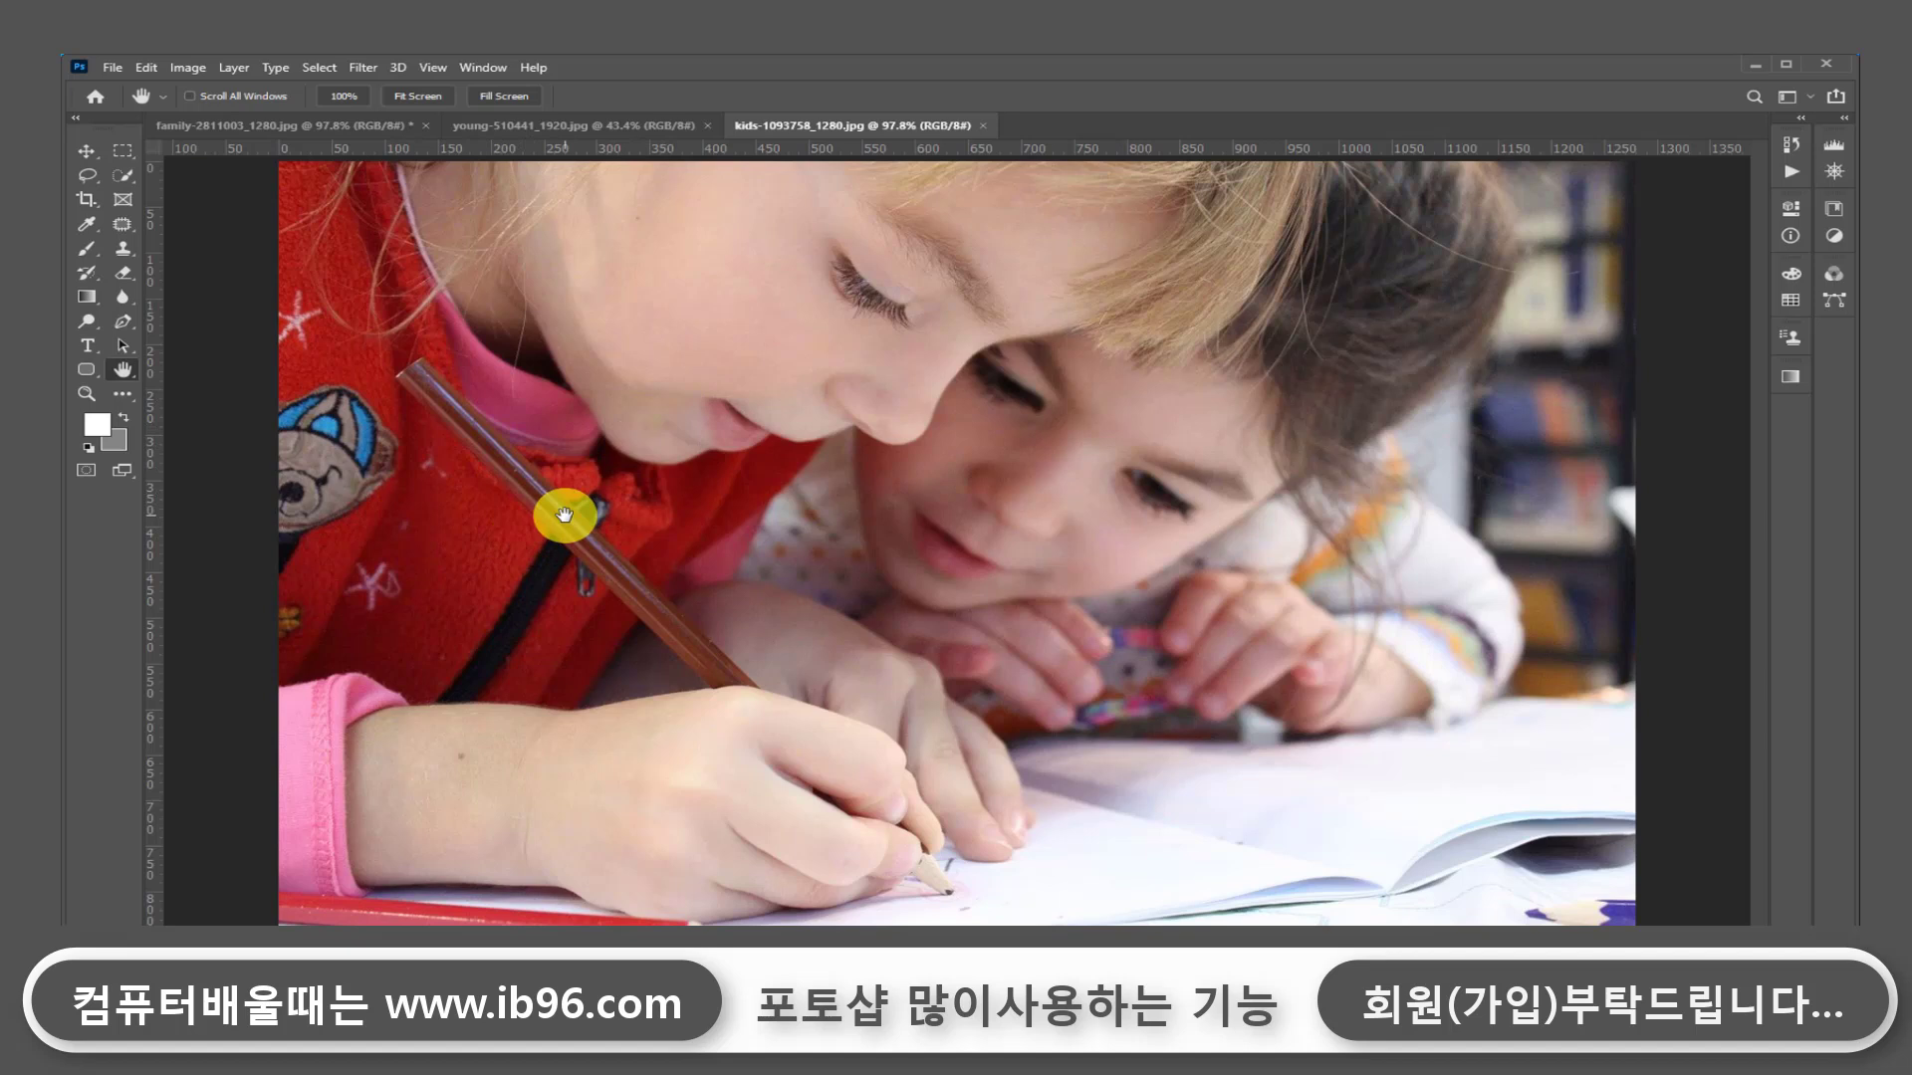
# Step: Desaturate the photo of the two children drawing to turn it black and white
pyautogui.click(189, 68)
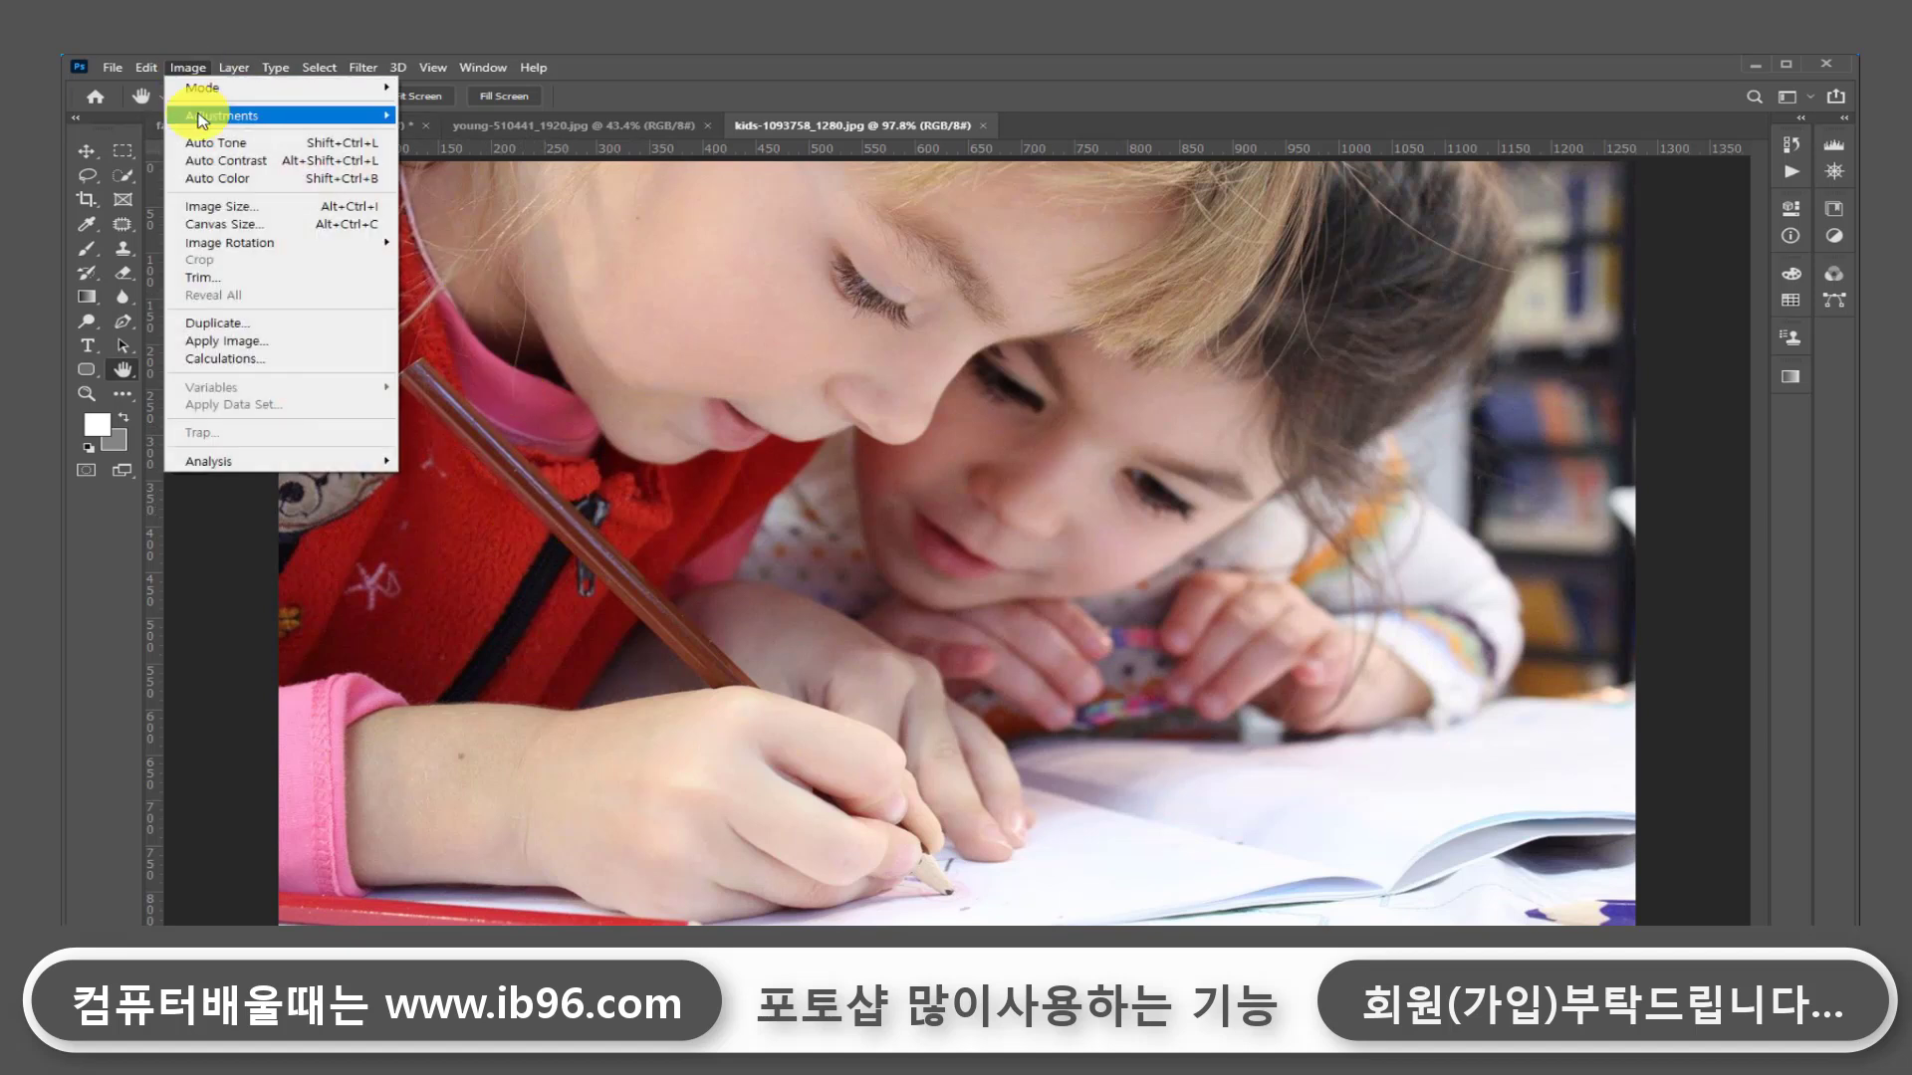
pyautogui.moveTo(239, 116)
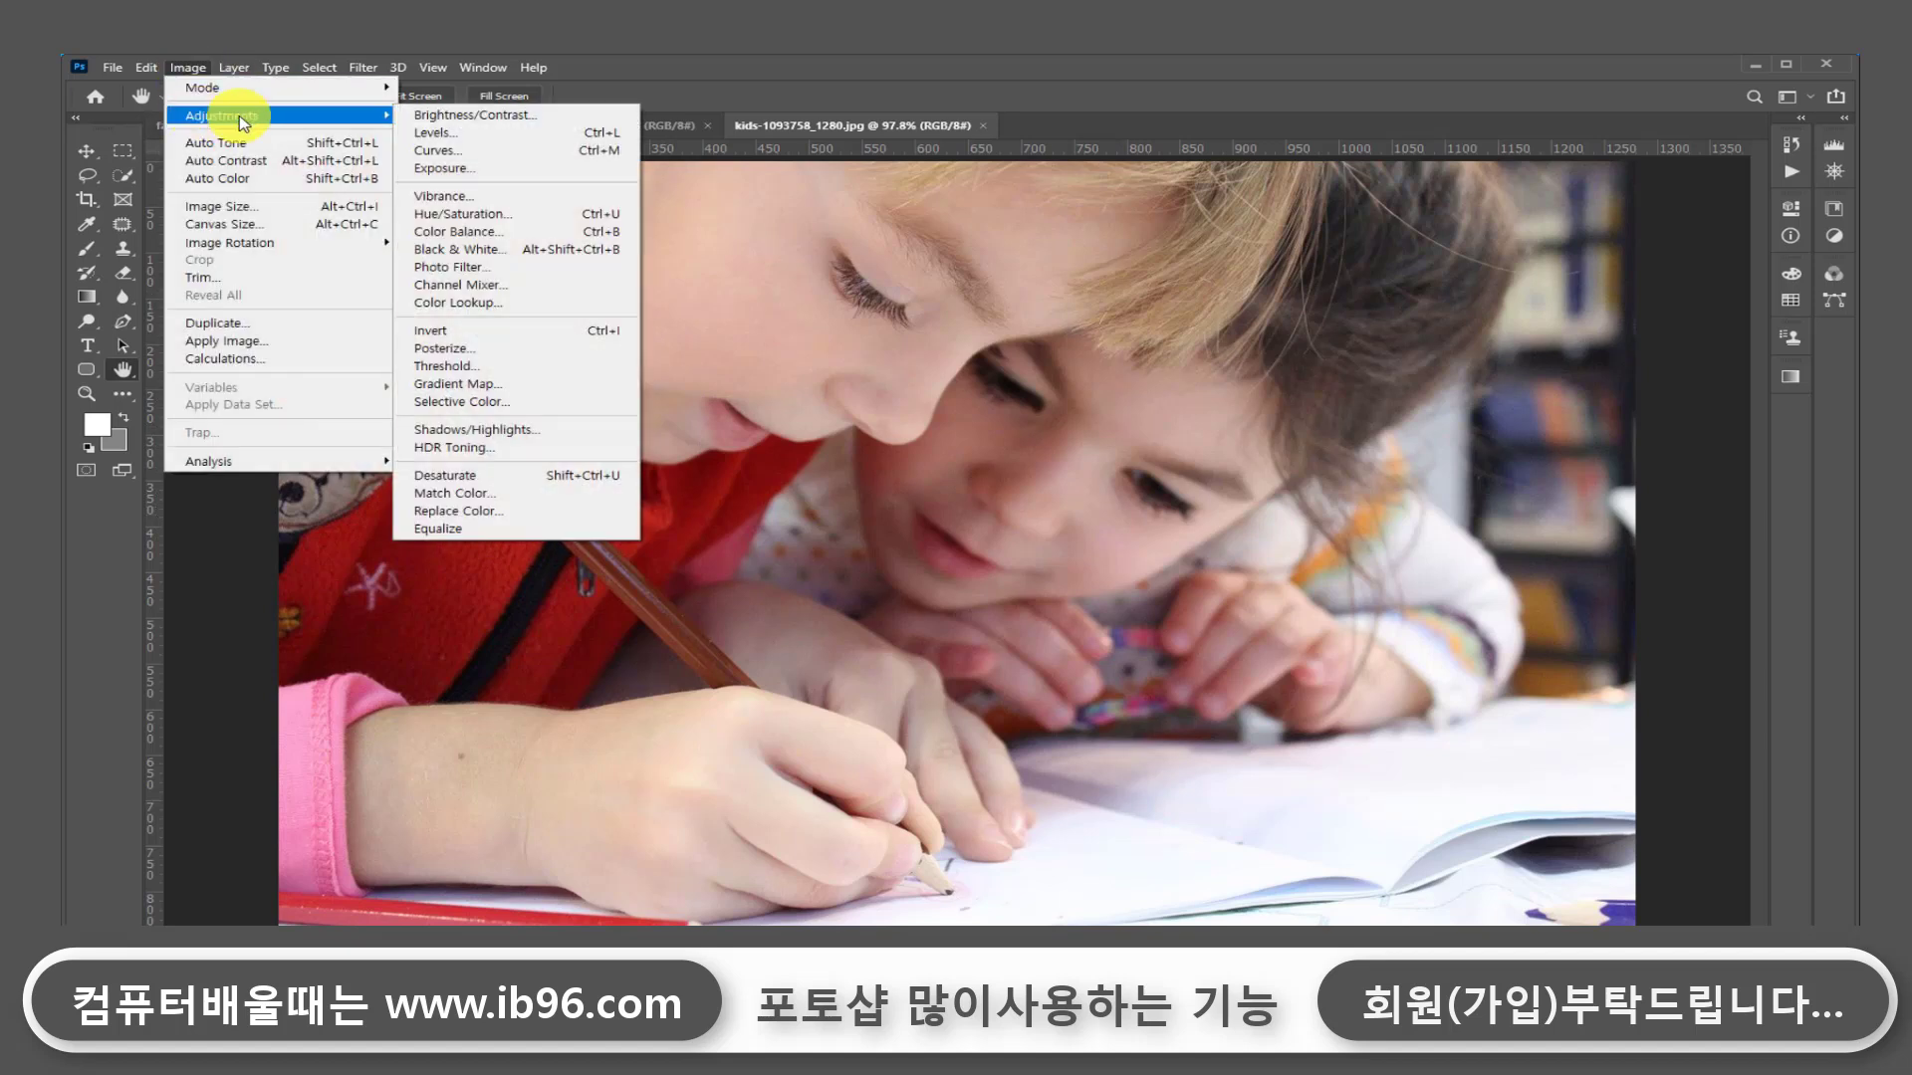
pyautogui.click(450, 479)
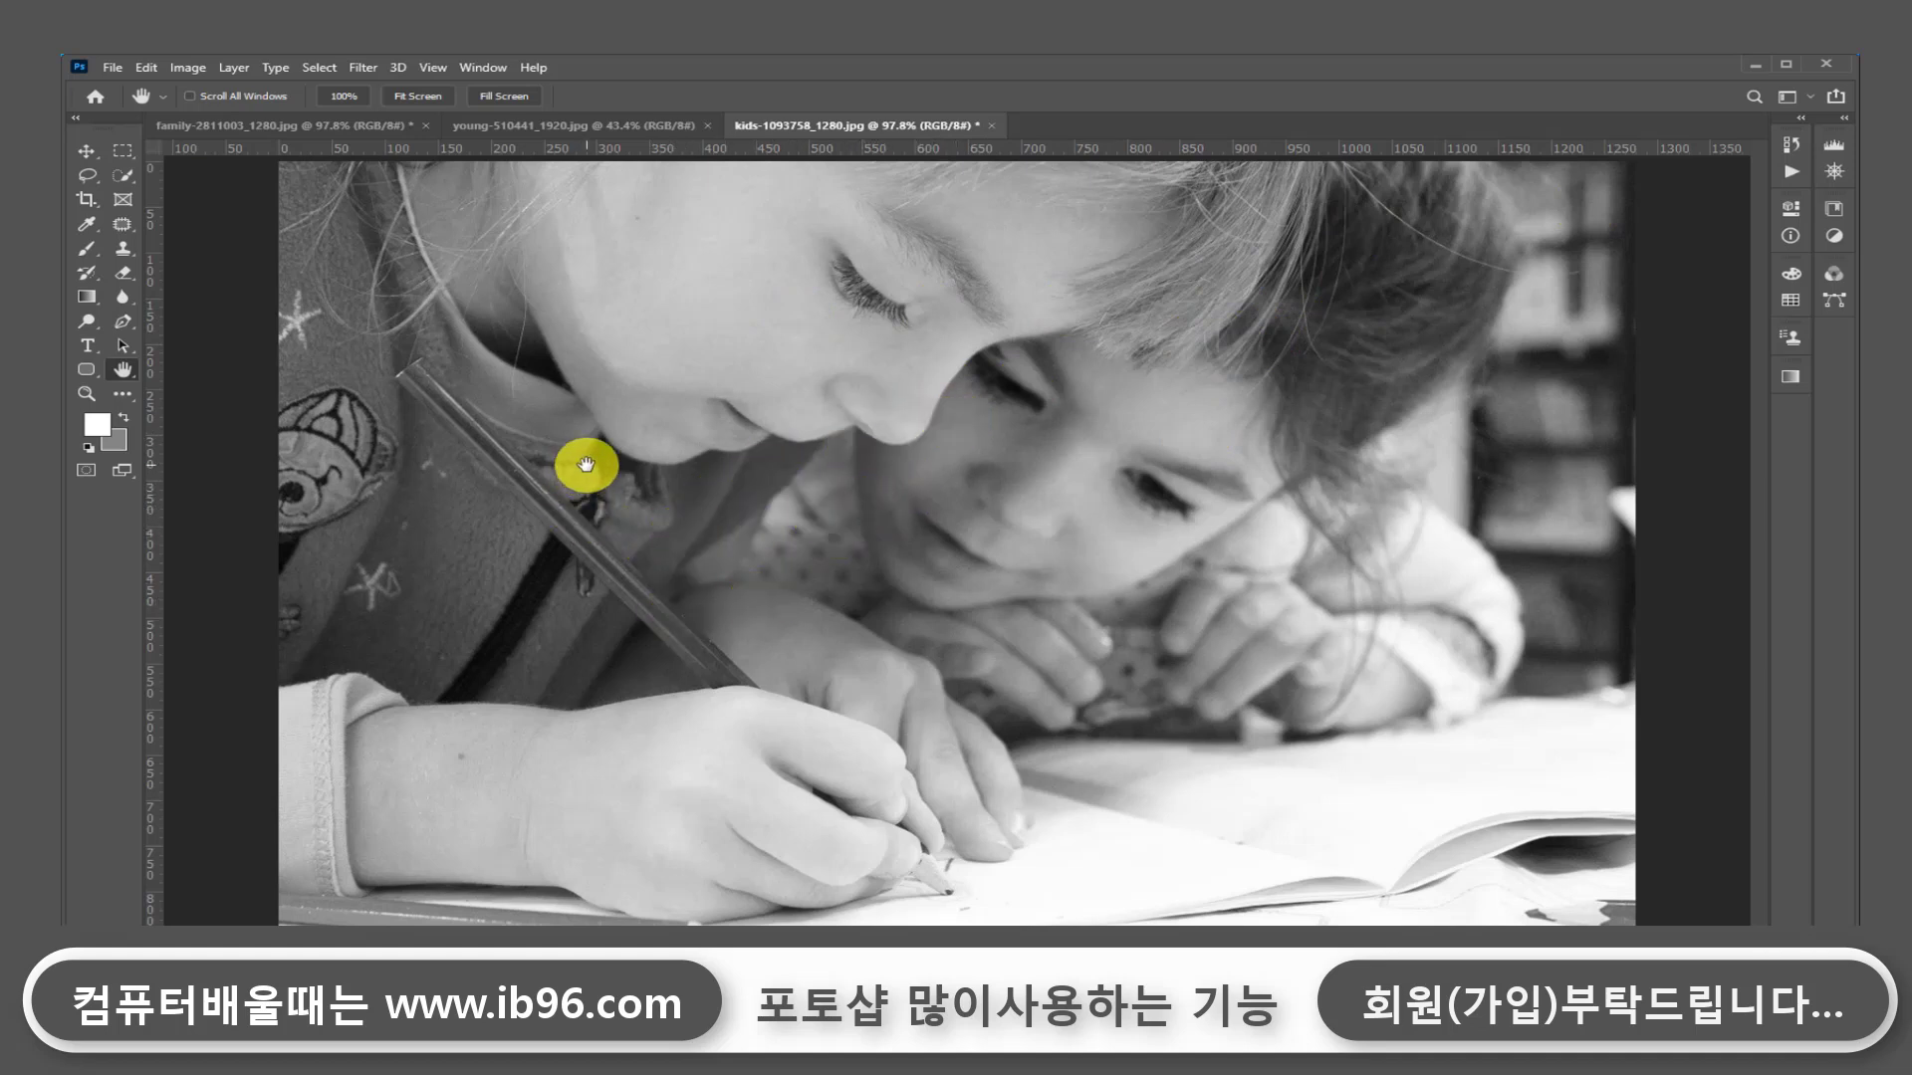
# Step: Zoom the black-and-white photo out and in with the Zoom tool, finishing at 66.7%
pyautogui.click(87, 395)
pyautogui.press('h')
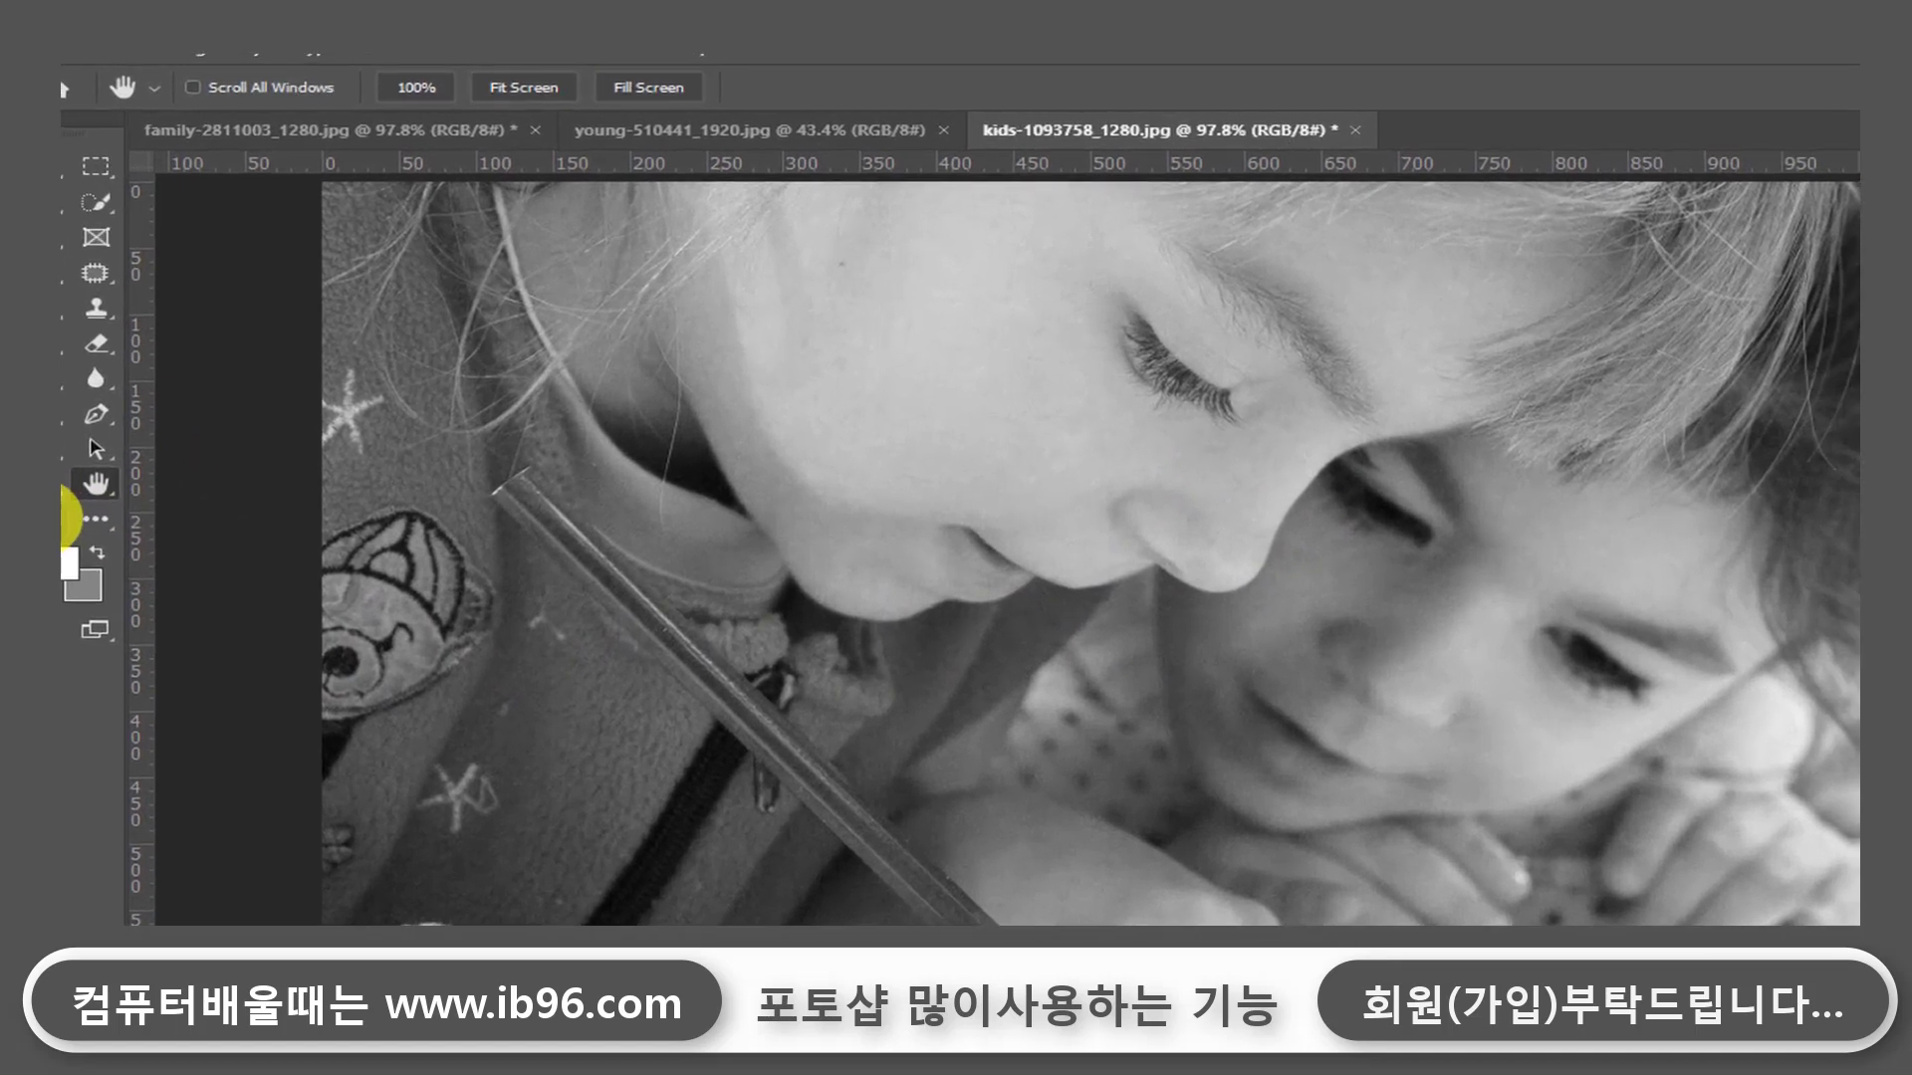
pyautogui.press('z')
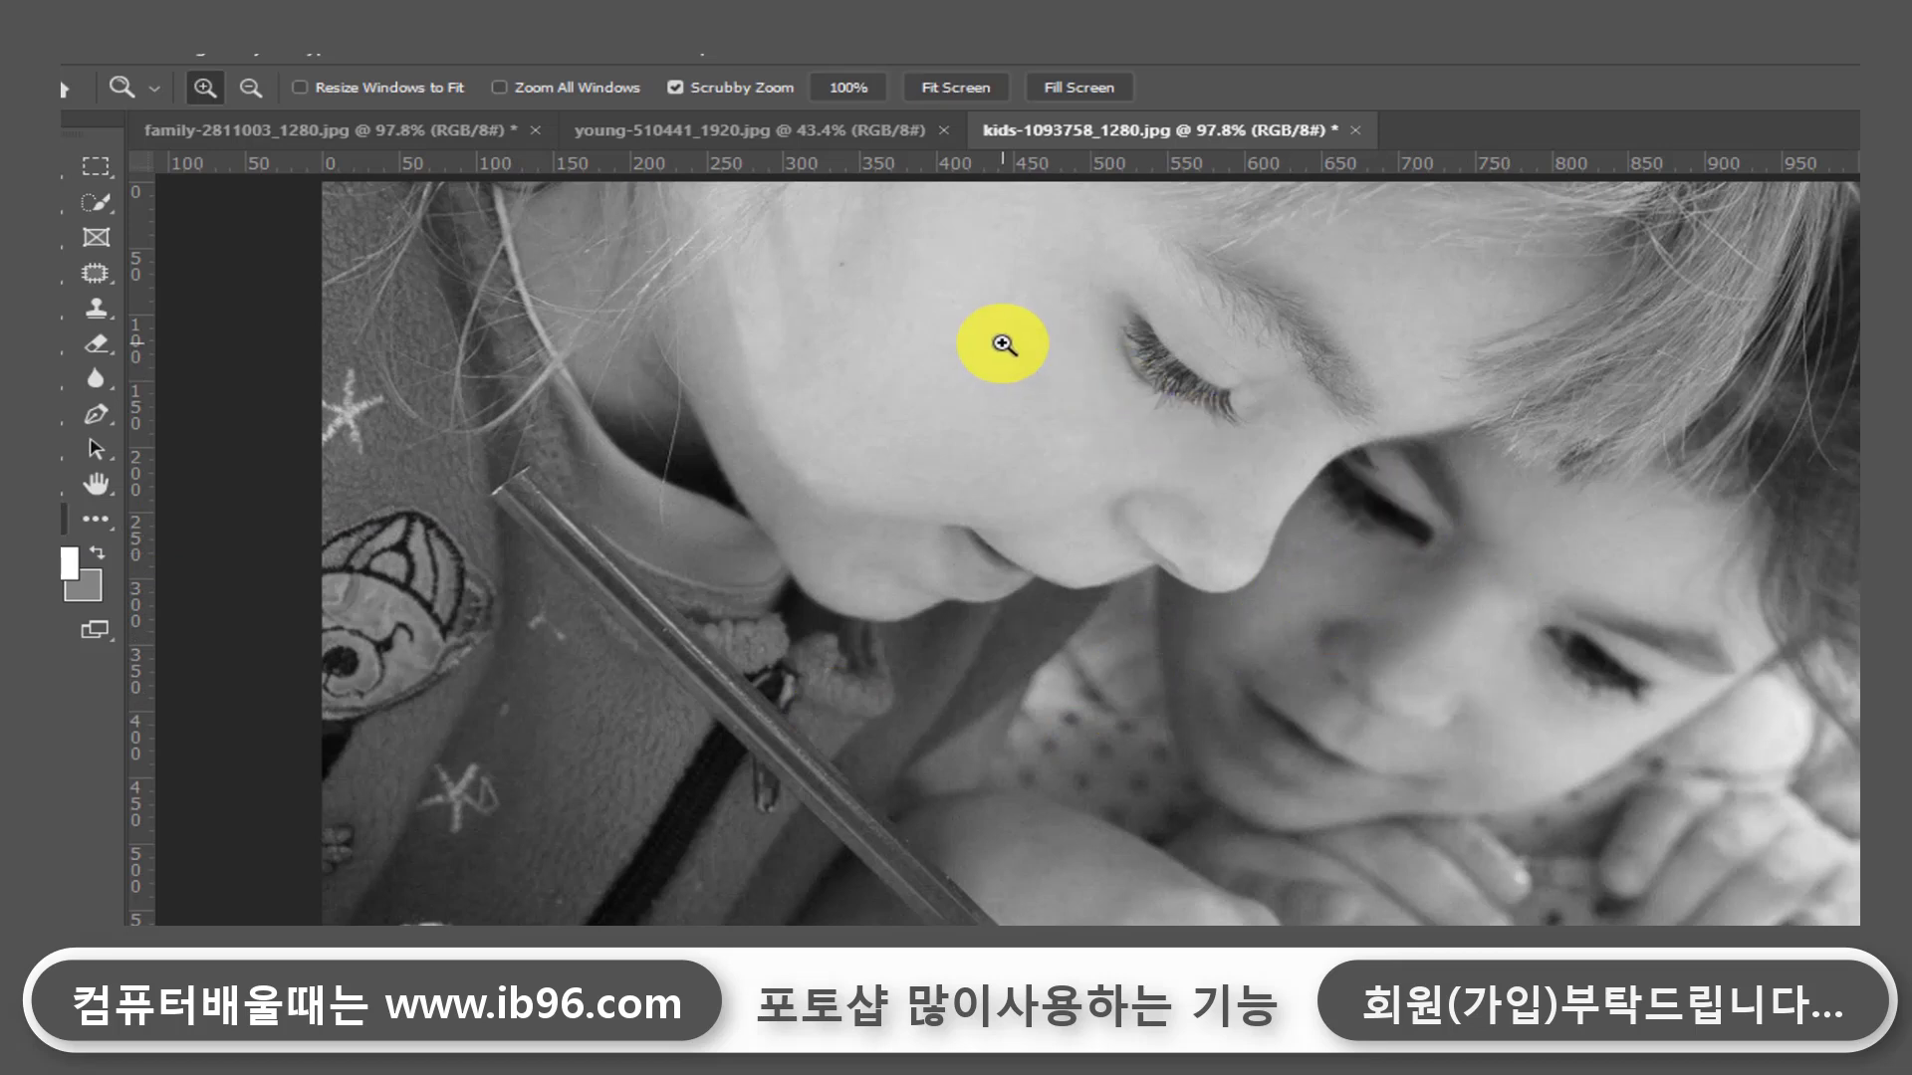
pyautogui.press('alt')
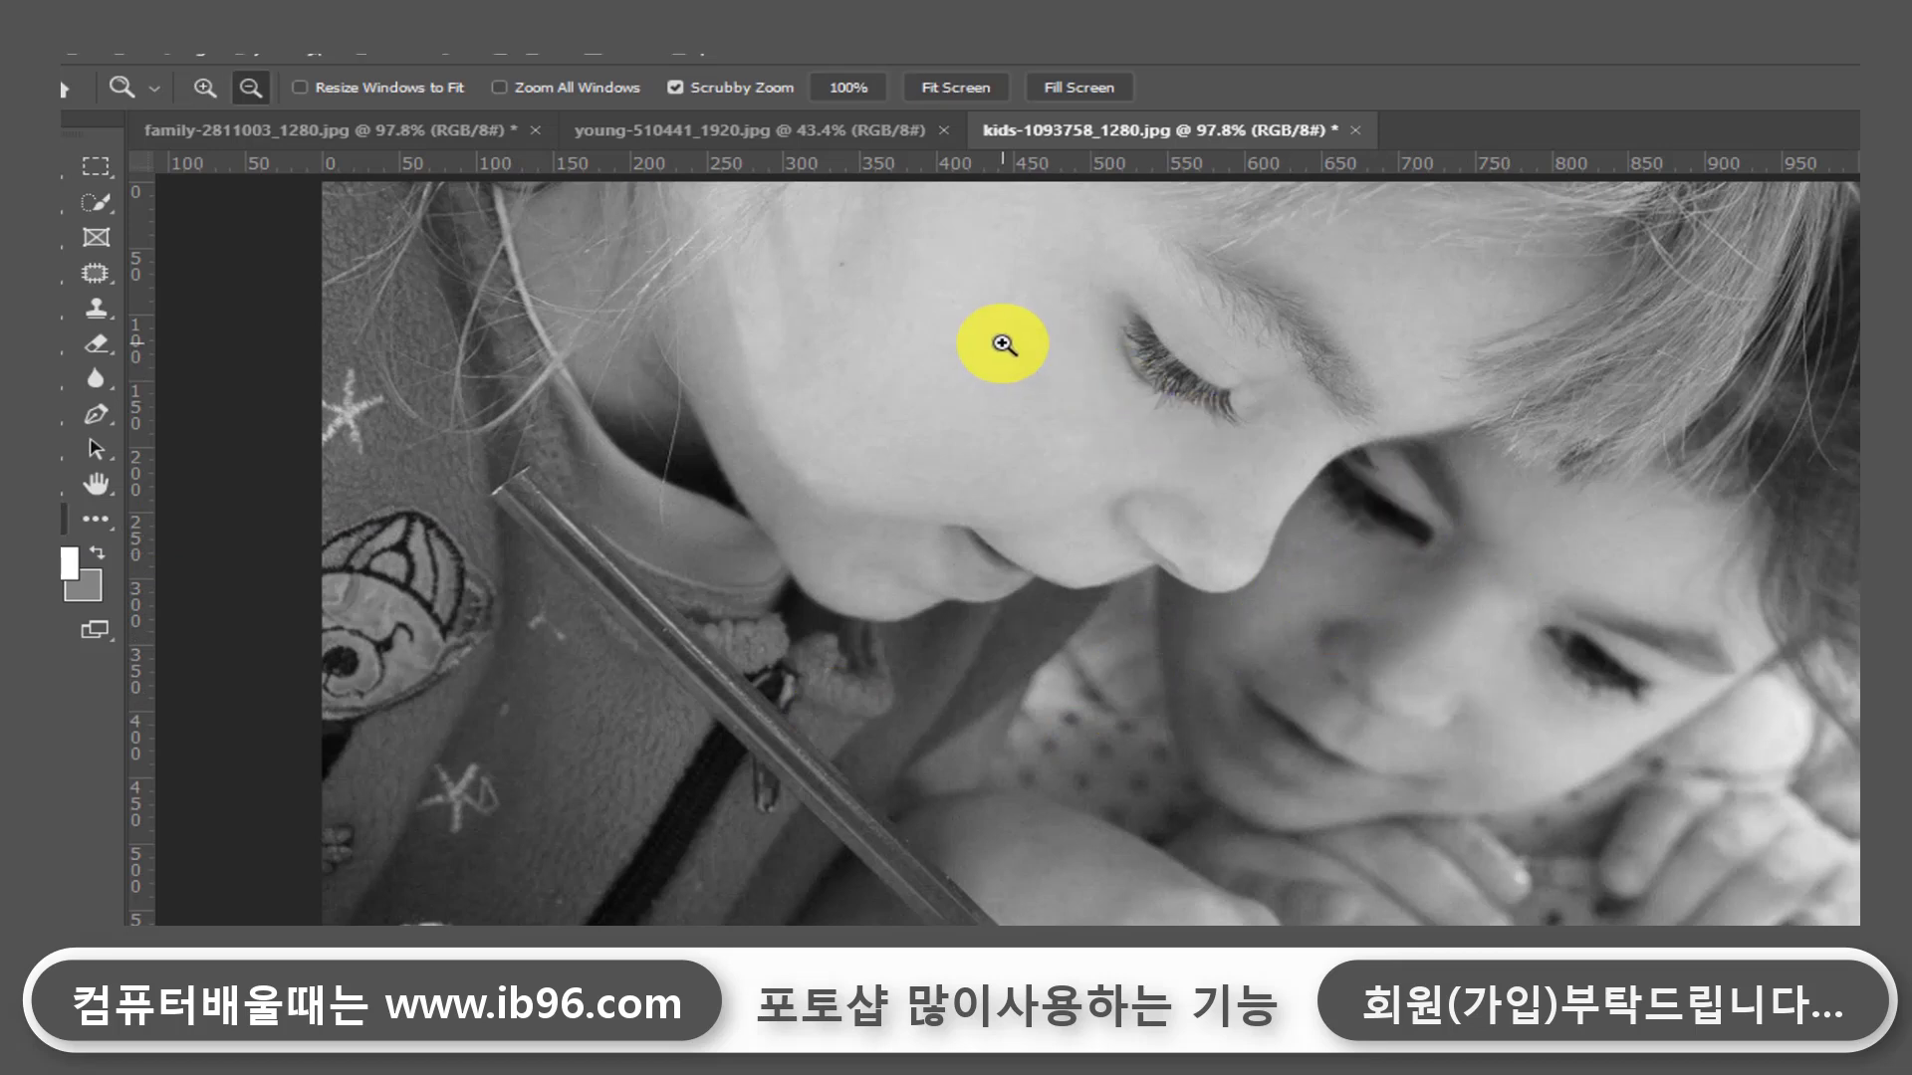
pyautogui.keyDown('alt'); pyautogui.click(1003, 344); pyautogui.keyUp('alt')
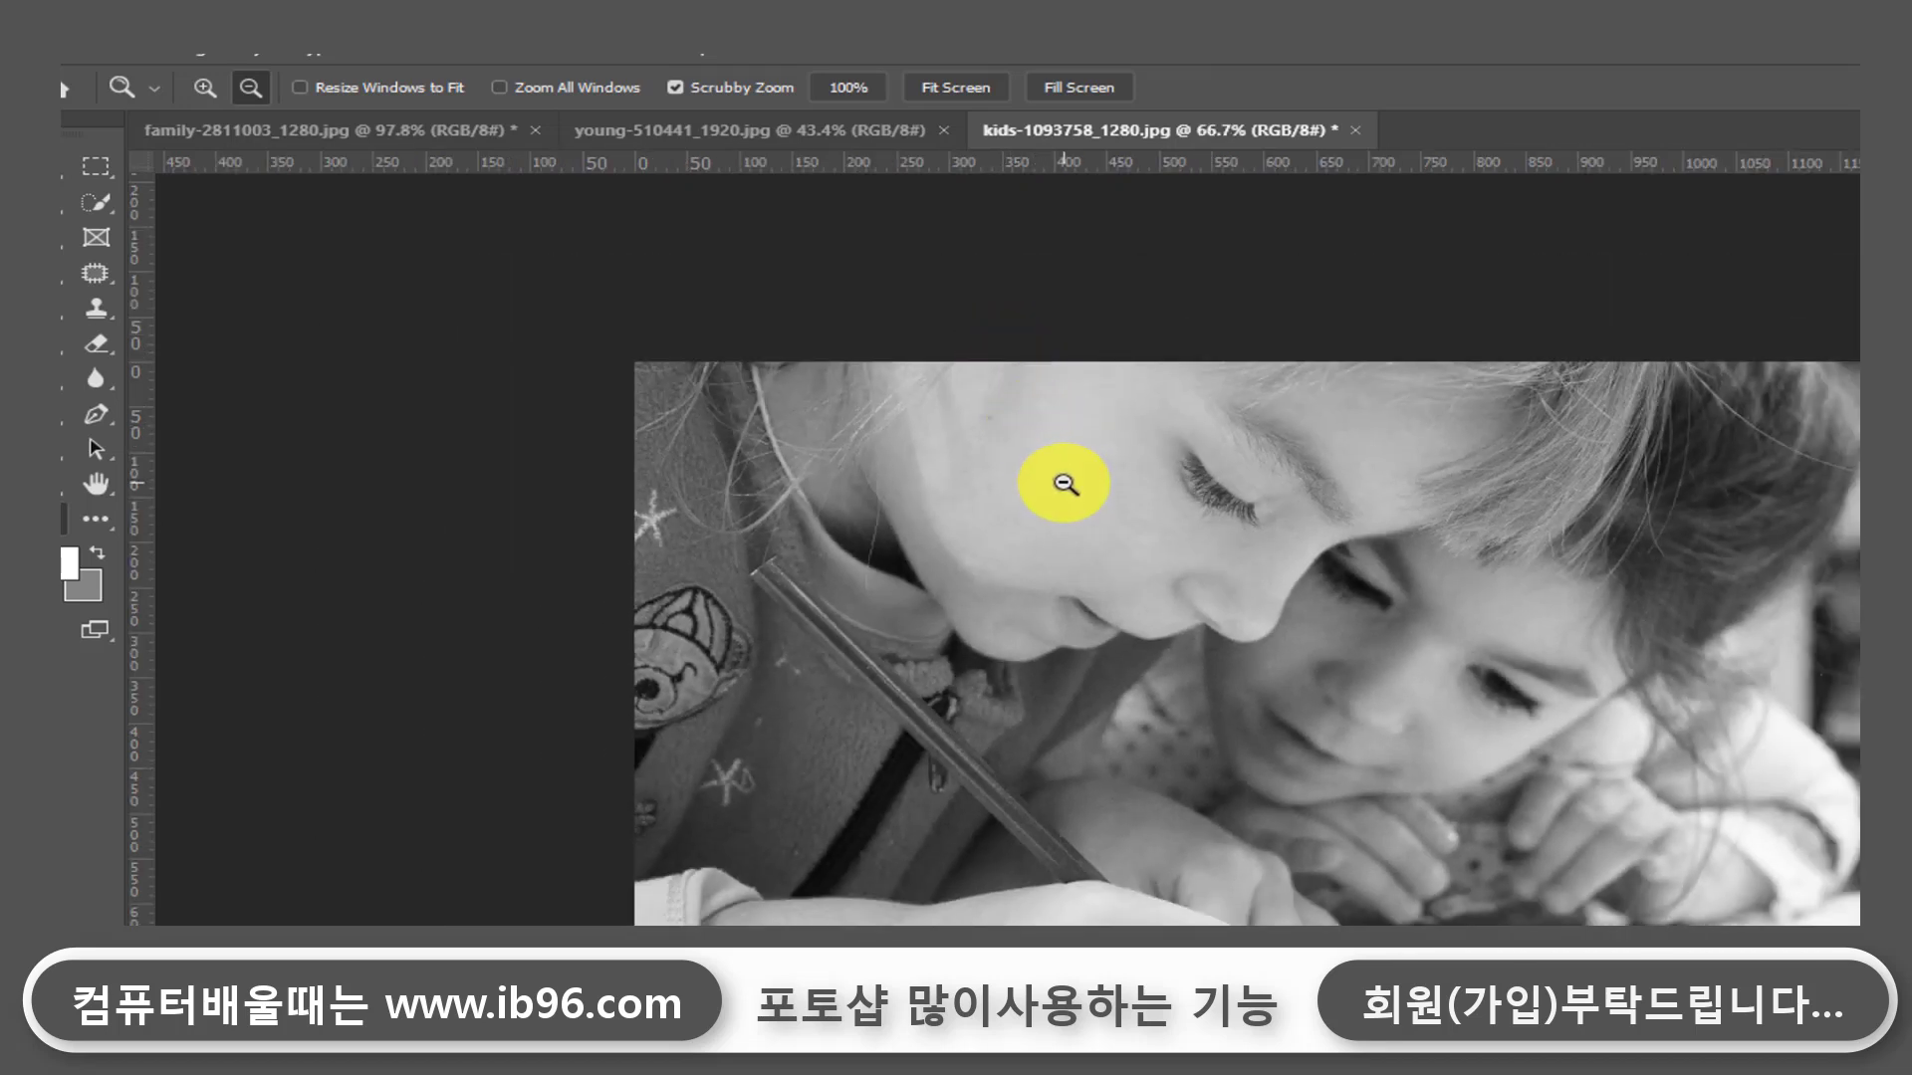
pyautogui.click(1104, 499)
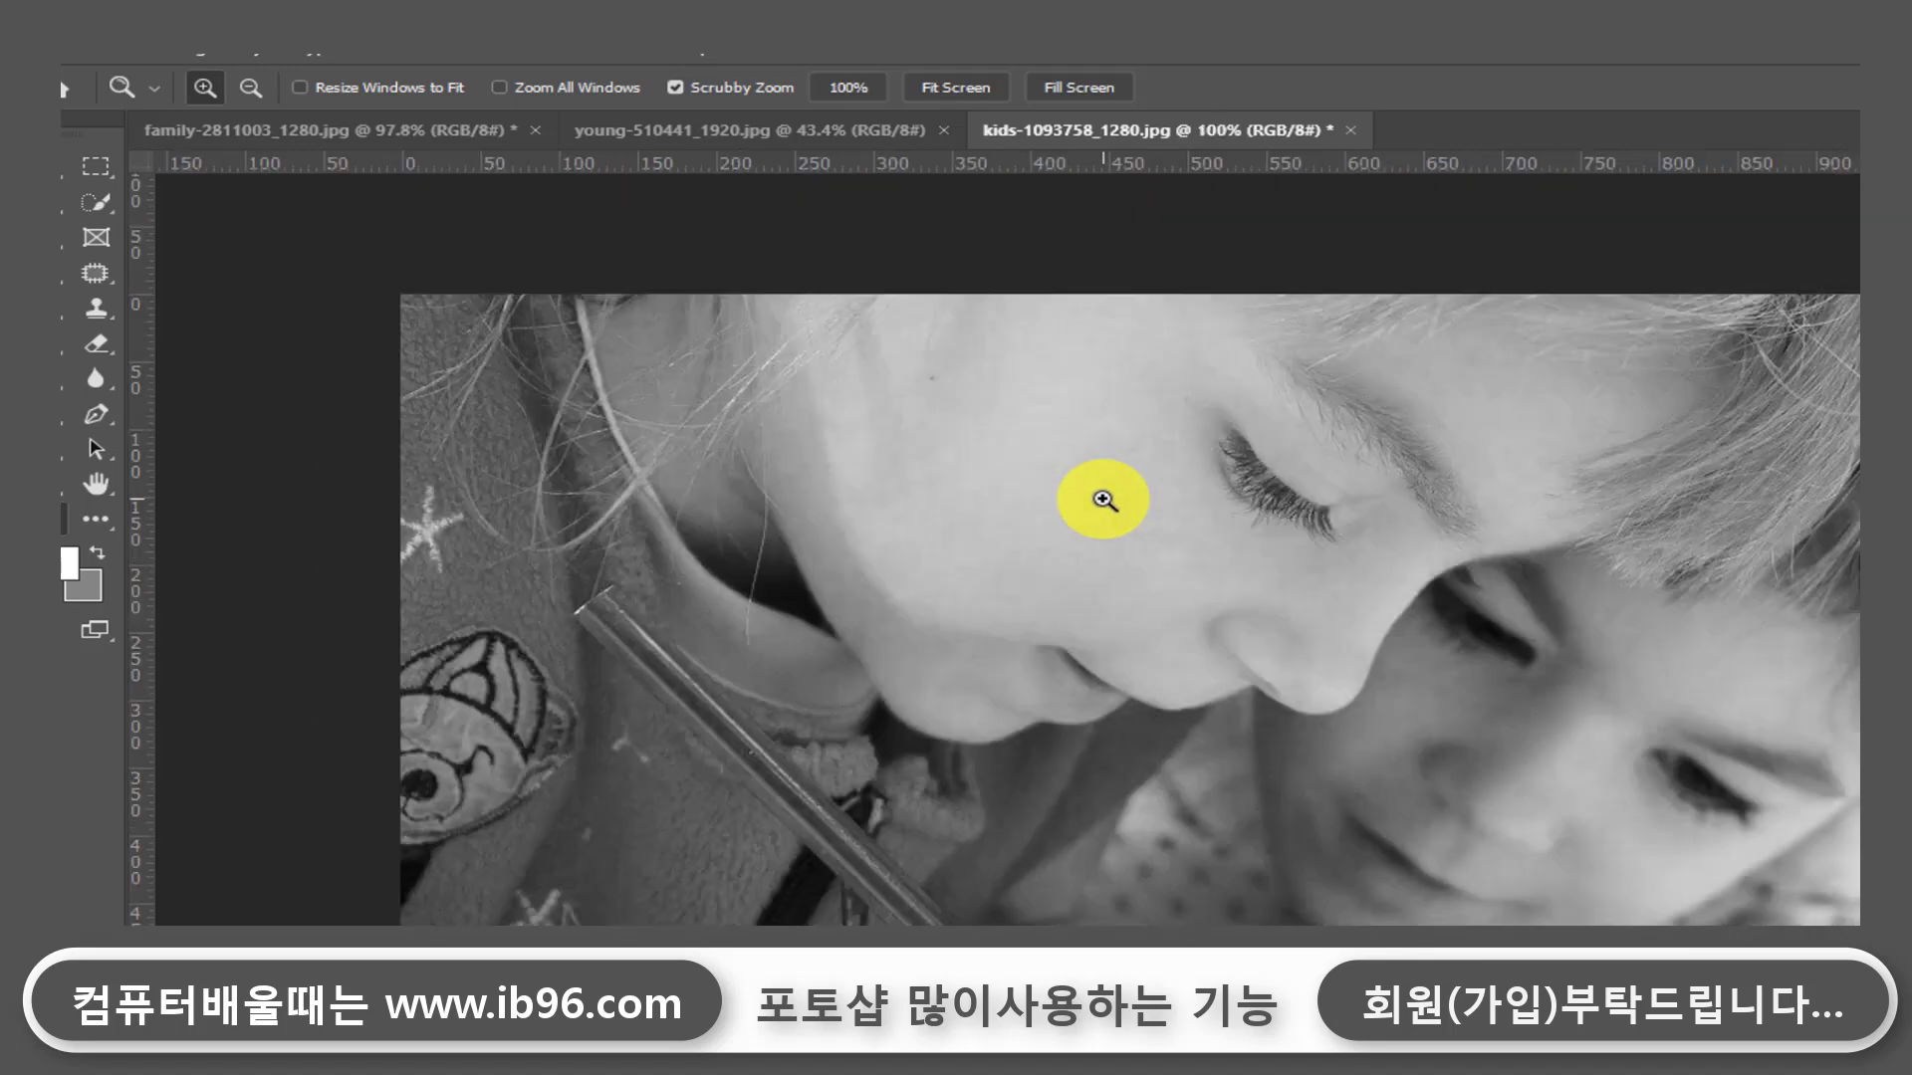
pyautogui.press('alt')
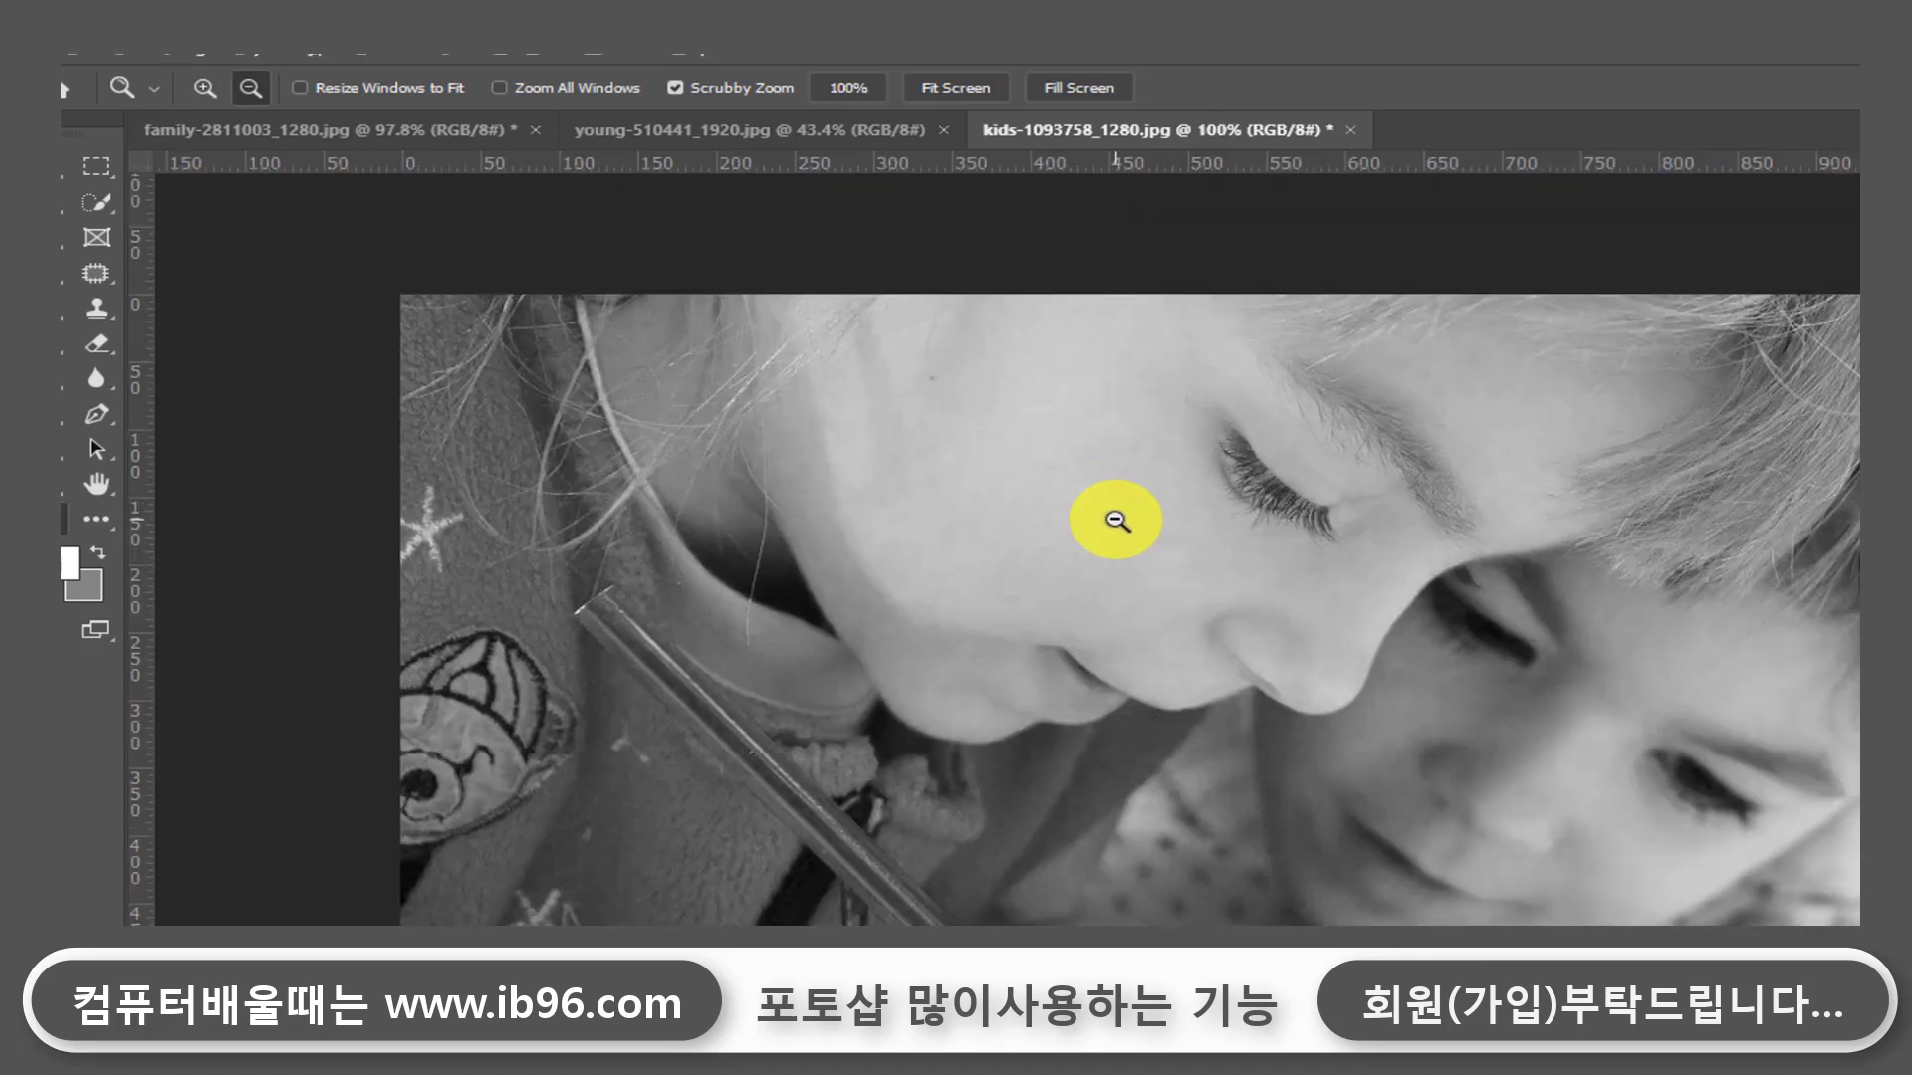
pyautogui.keyDown('alt'); pyautogui.click(1116, 520); pyautogui.keyUp('alt')
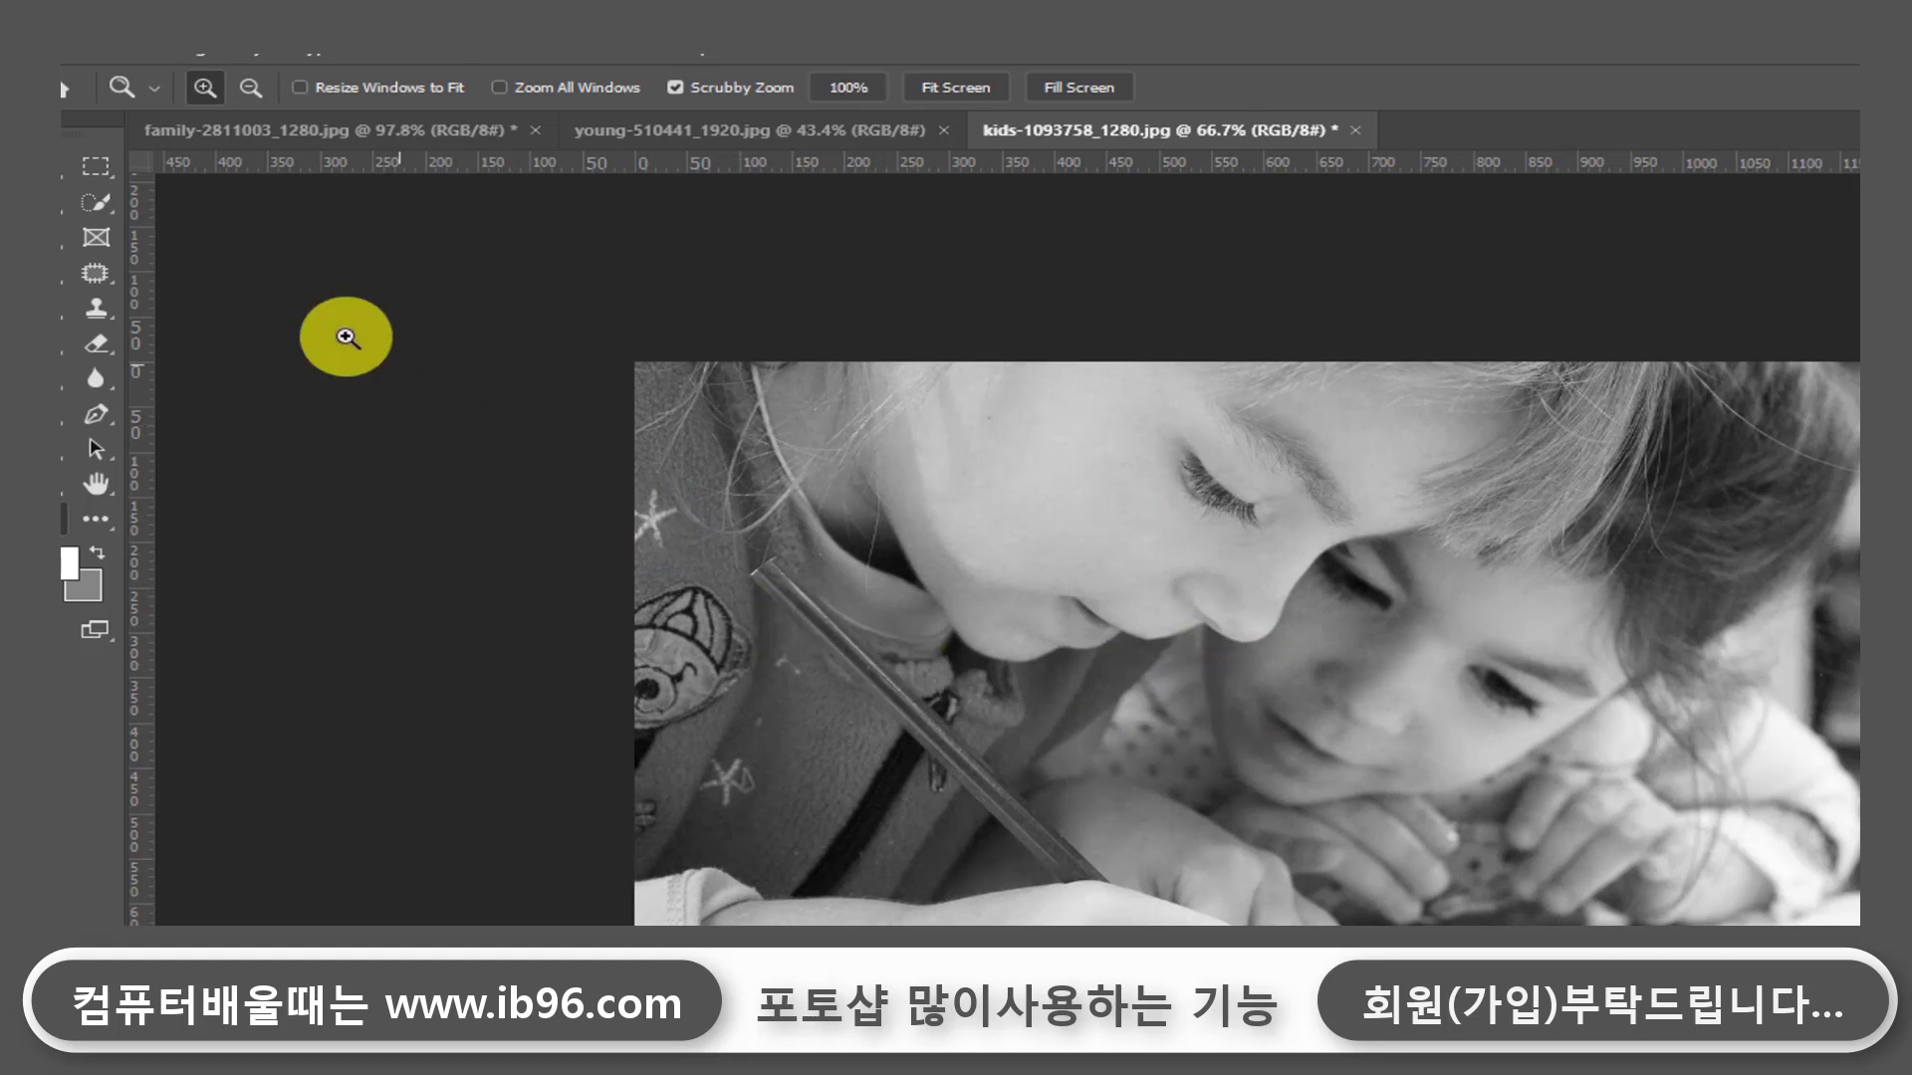
pyautogui.press('v')
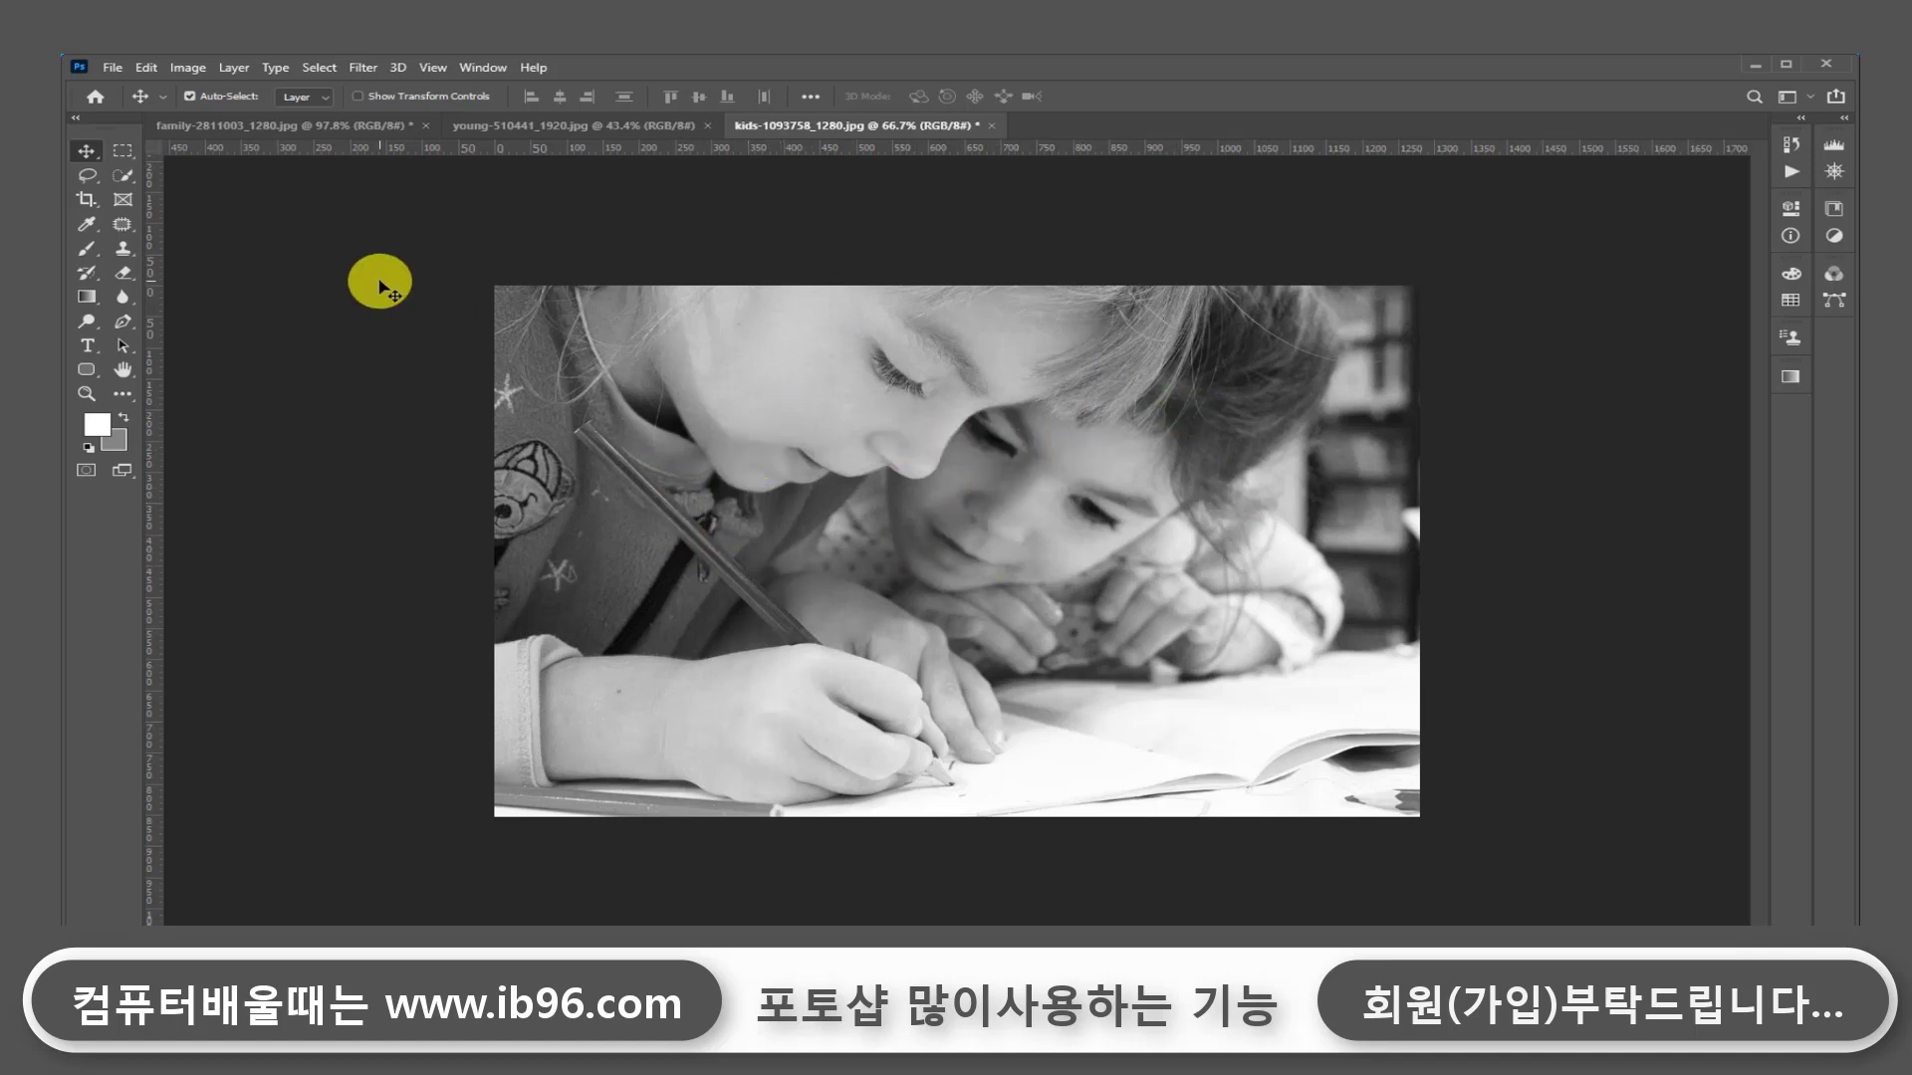
# Step: Shape a Curves adjustment on the black-and-white photo with a lowered shadow point and a highlight point at input 190, output 190
pyautogui.click(187, 67)
pyautogui.moveTo(221, 116)
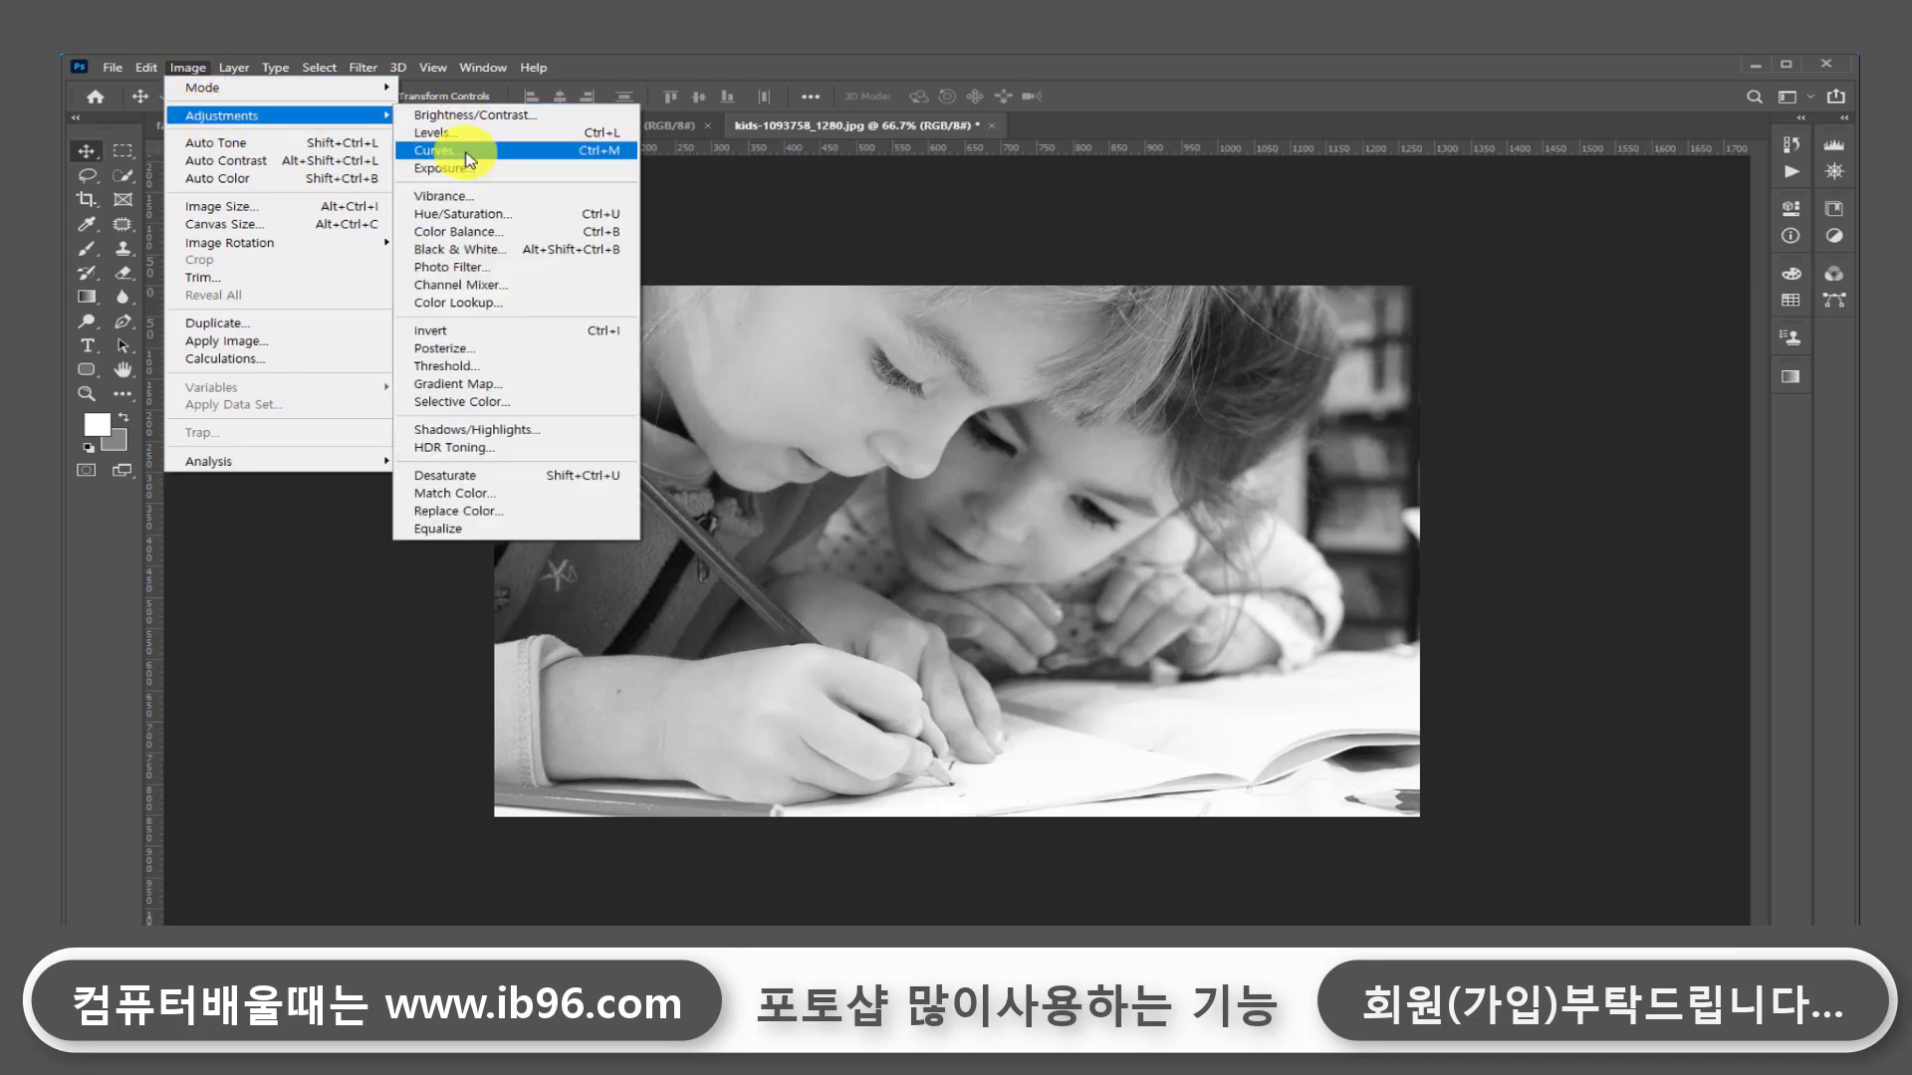
pyautogui.click(468, 157)
pyautogui.moveTo(1289, 547); pyautogui.dragTo(1482, 415)
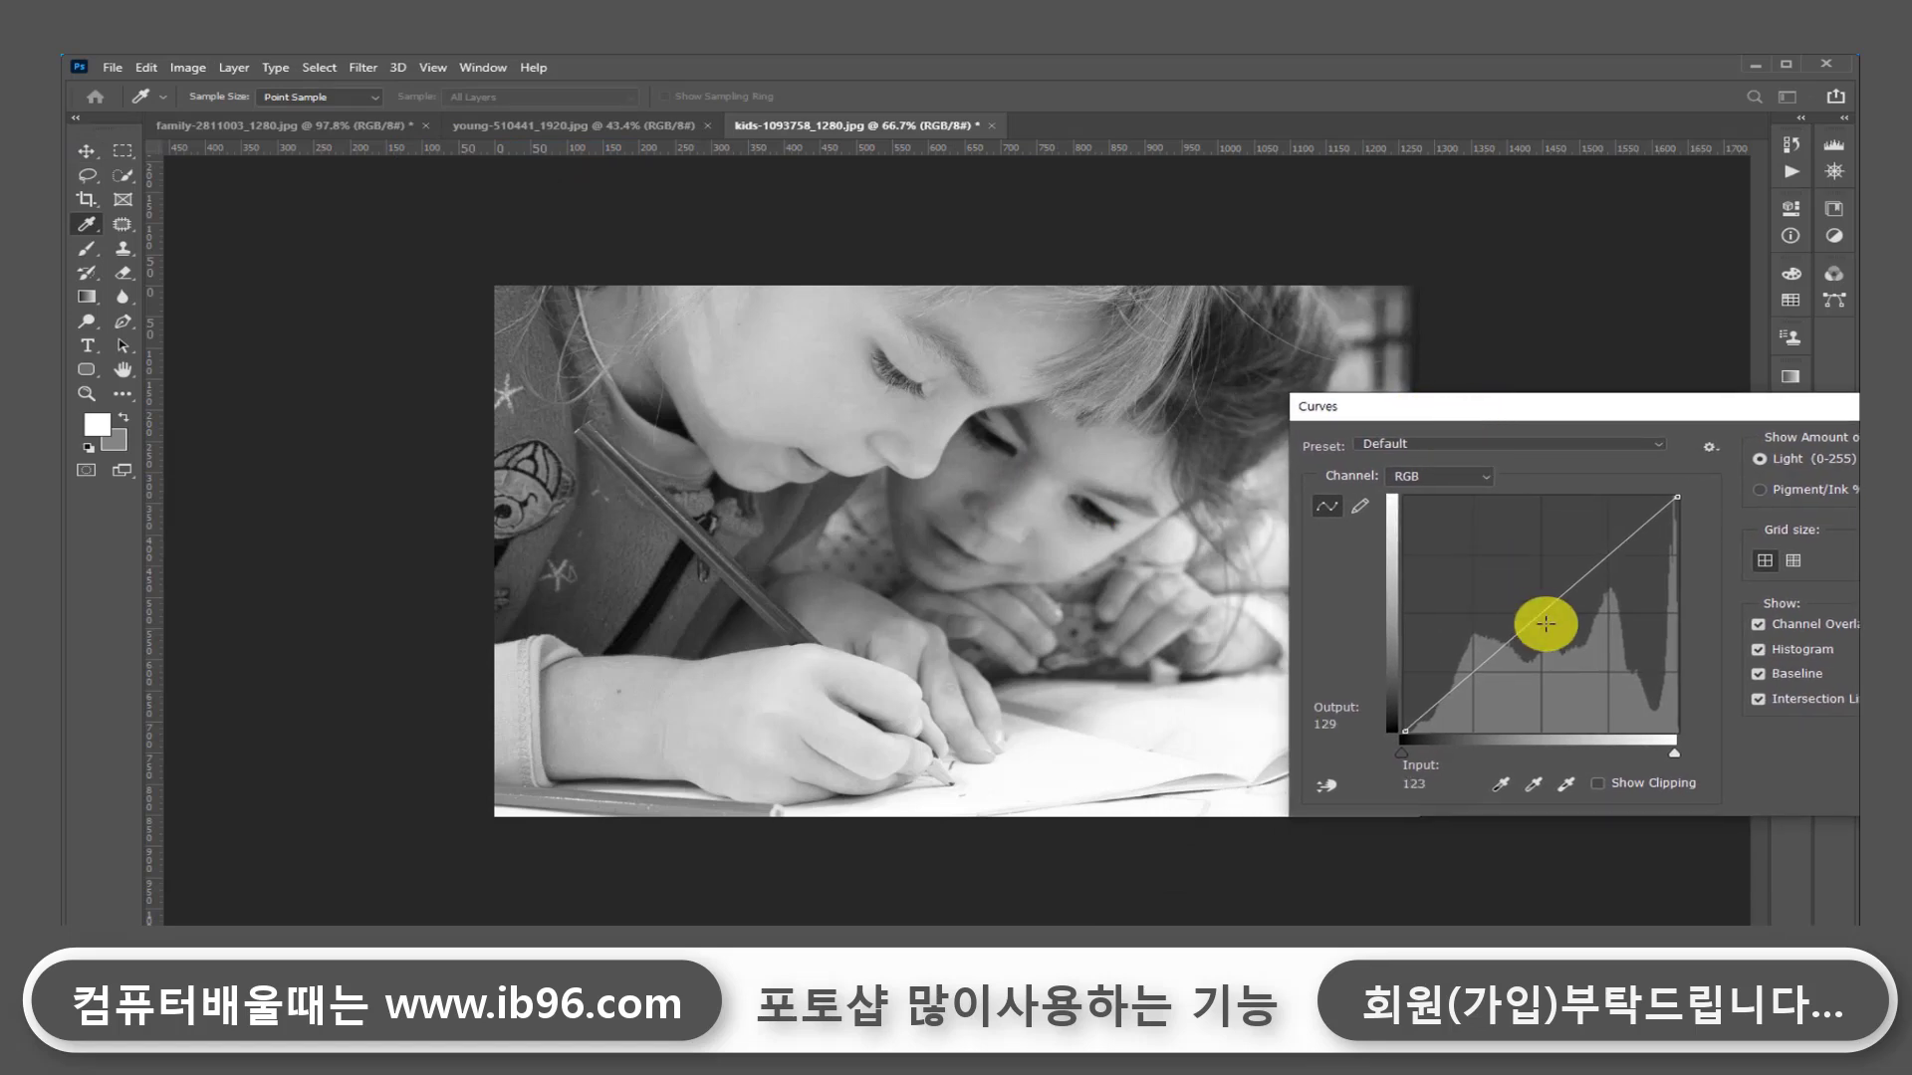
pyautogui.click(1598, 568)
pyautogui.moveTo(1599, 568); pyautogui.dragTo(1524, 685)
pyautogui.moveTo(1625, 560); pyautogui.dragTo(1607, 555)
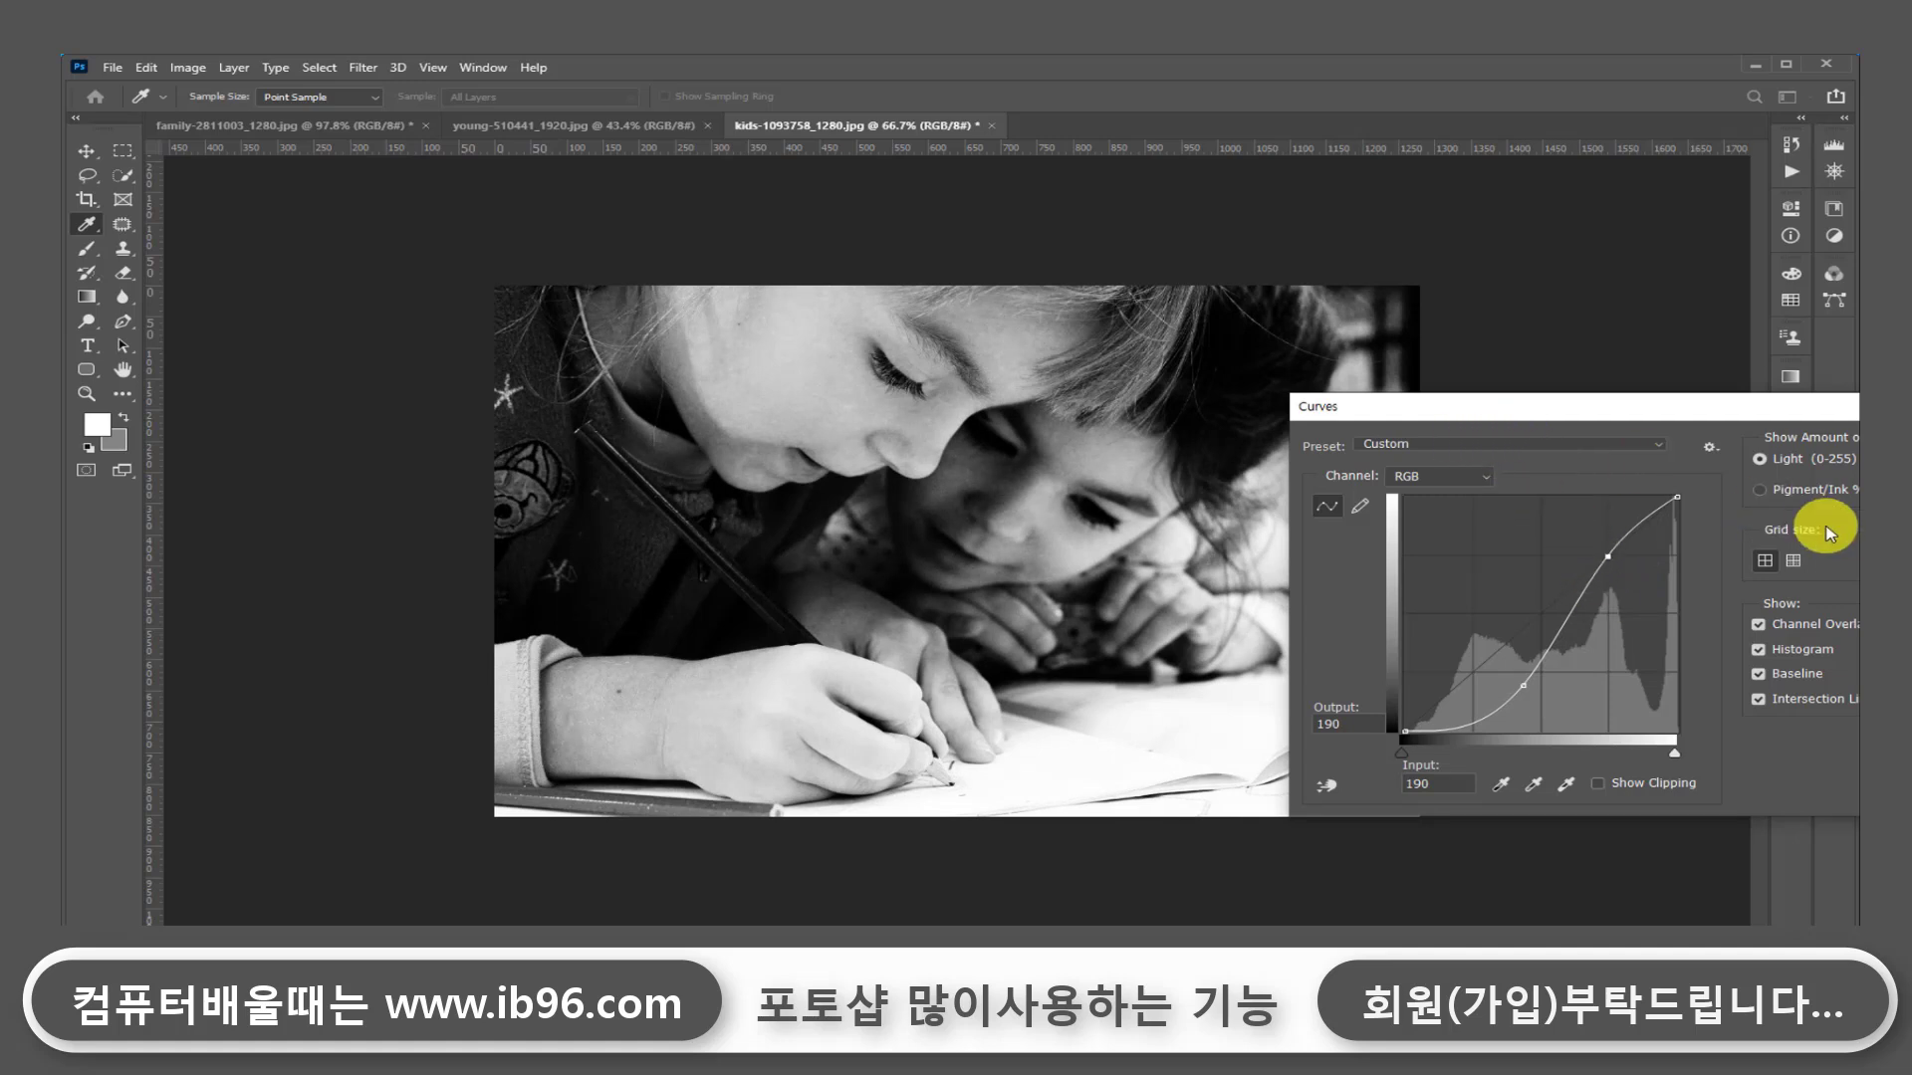
# Step: Compare the black-and-white photo with the Curves preview off and on, and apply the adjustment
pyautogui.press('p')
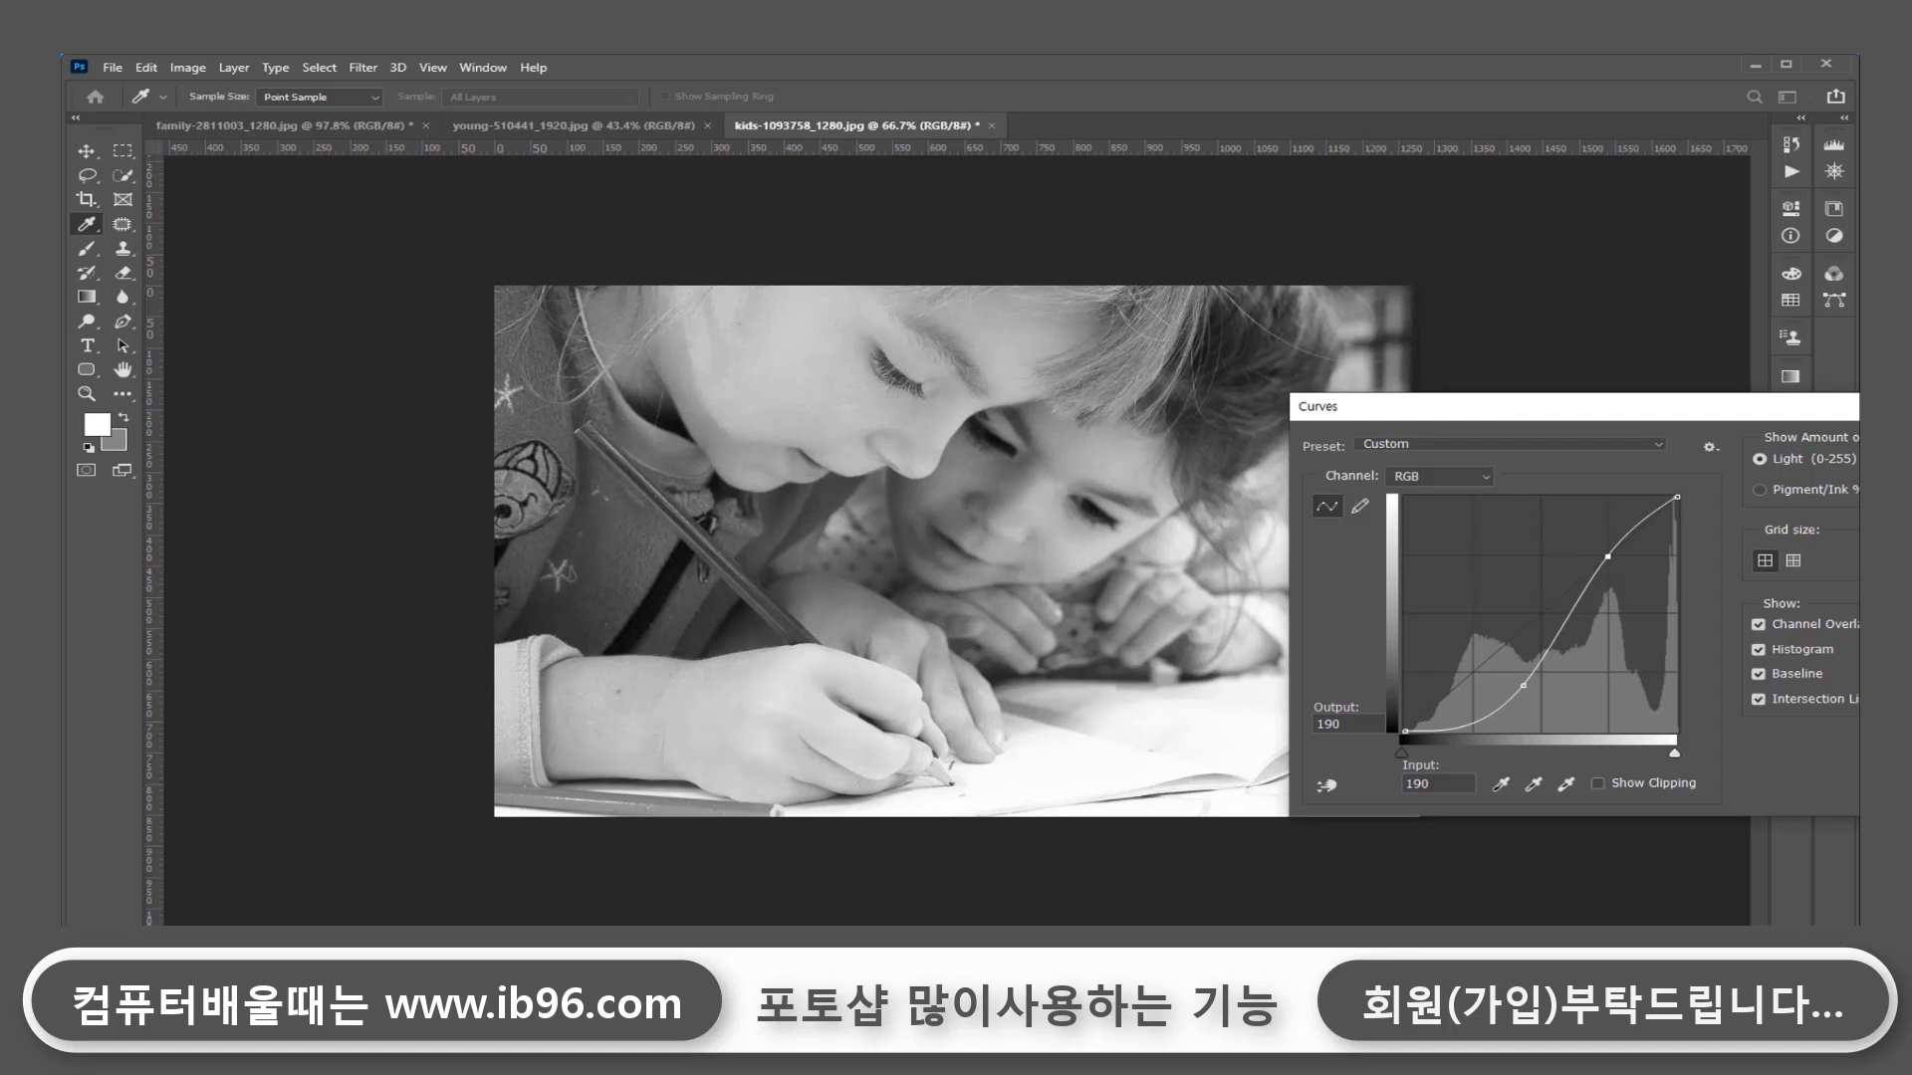
pyautogui.press('p')
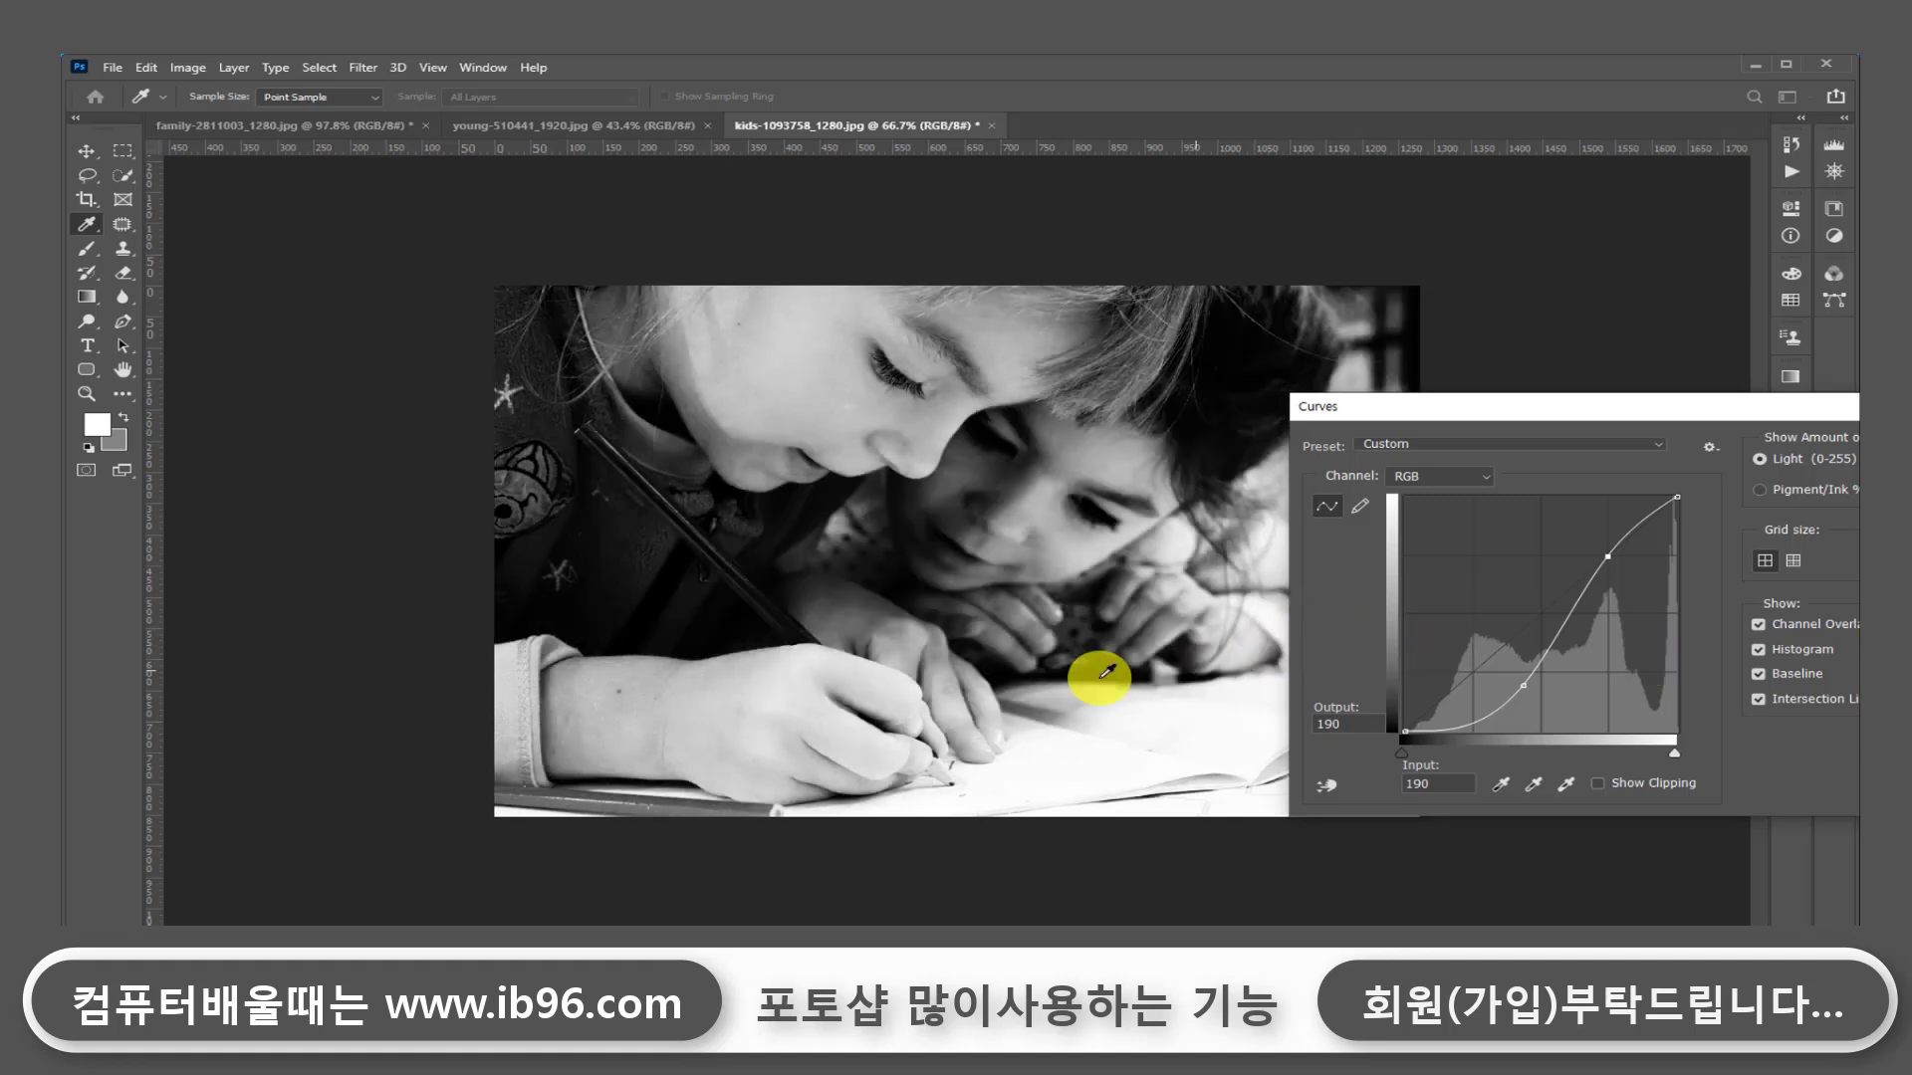
pyautogui.press('Return')
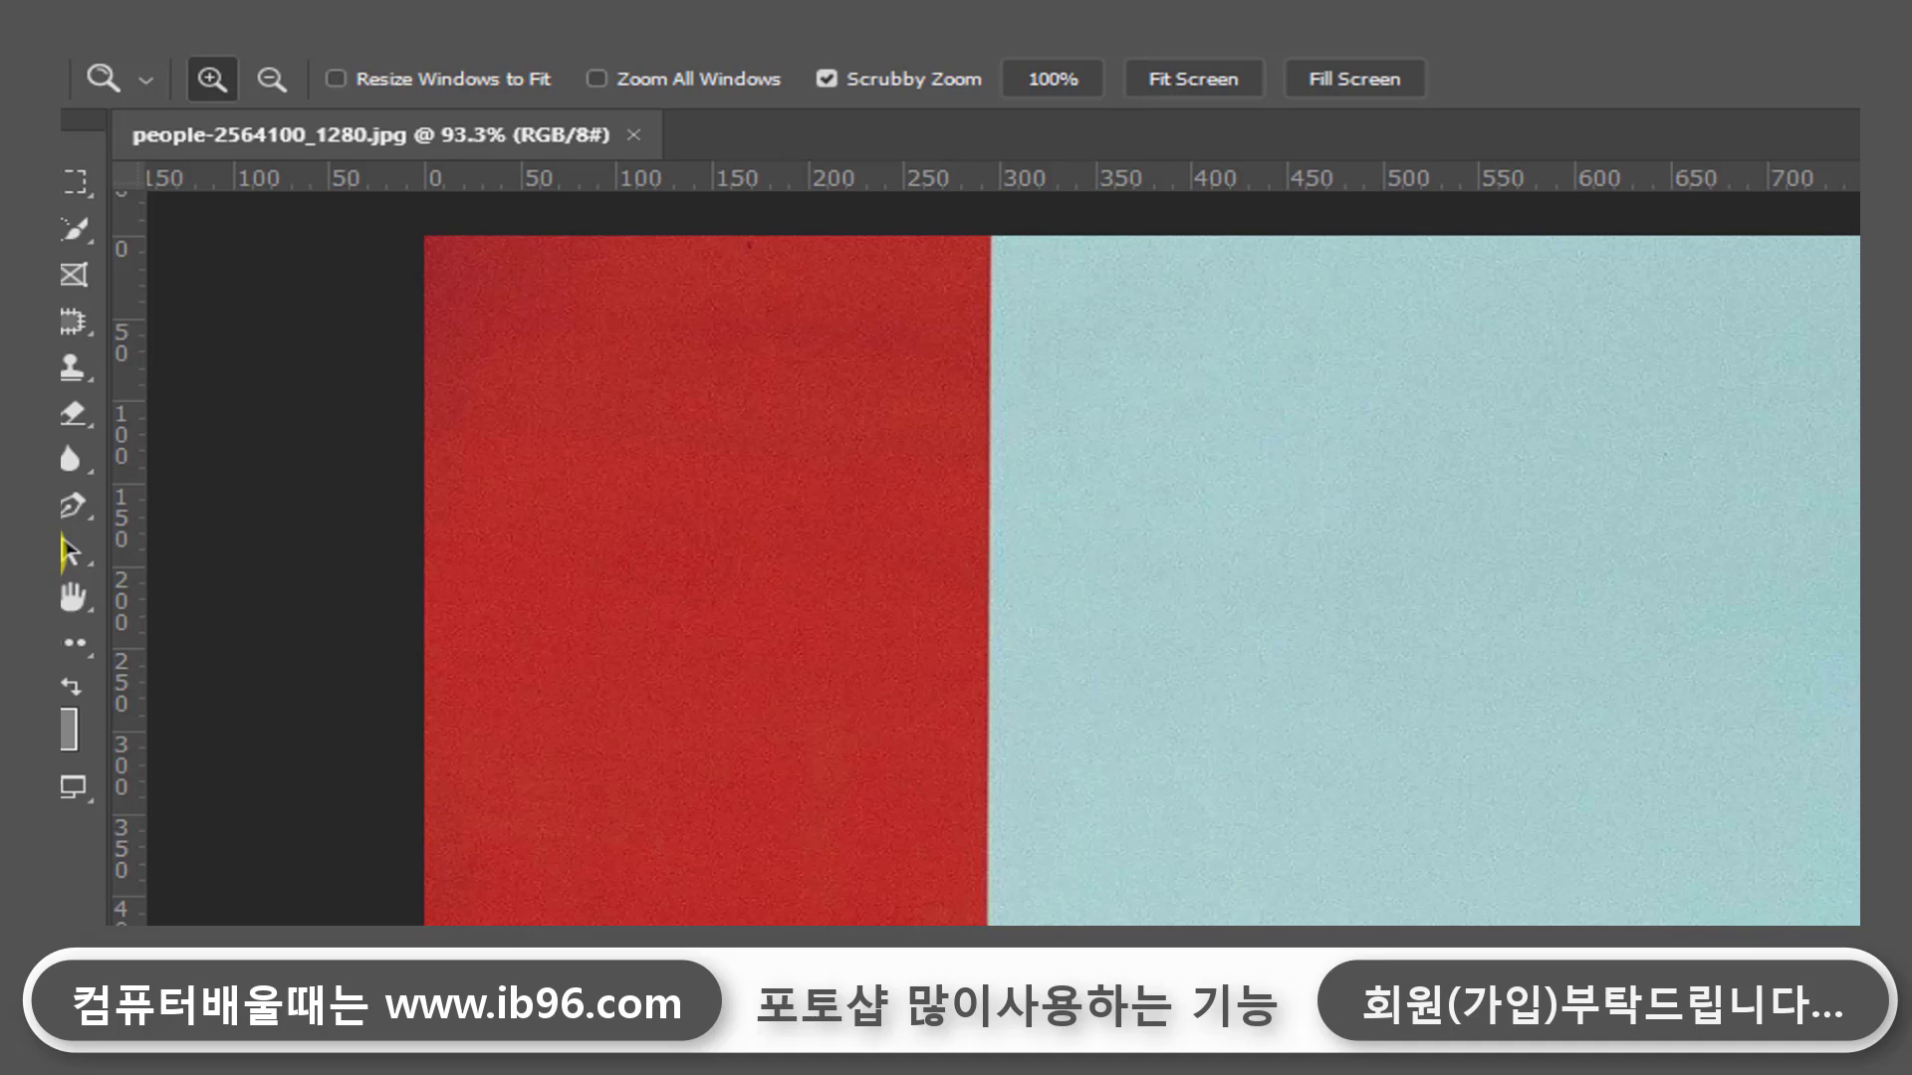
# Step: Add the white title "My Little Angel" in Gill Sans Nova Bold, 90 pt, on the light blue wall of the mother-and-baby photo
pyautogui.press('t')
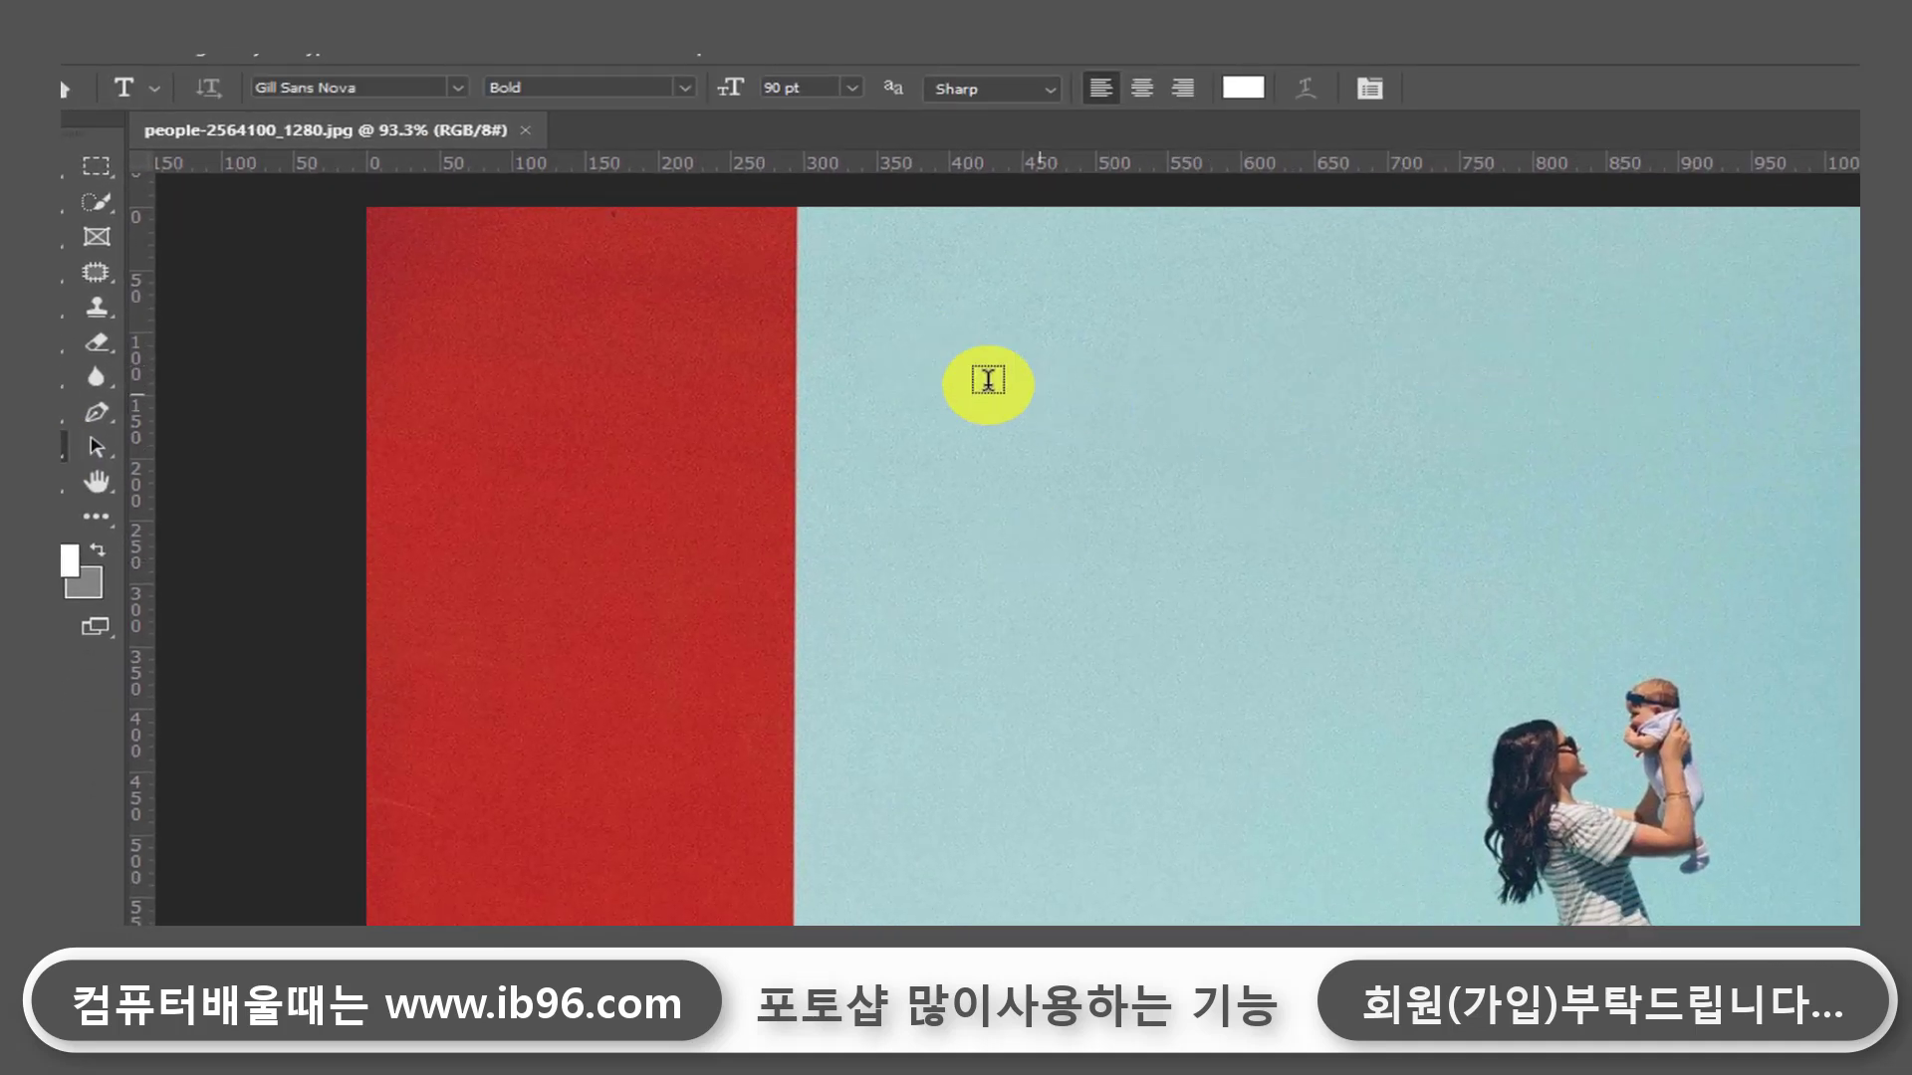
pyautogui.click(941, 374)
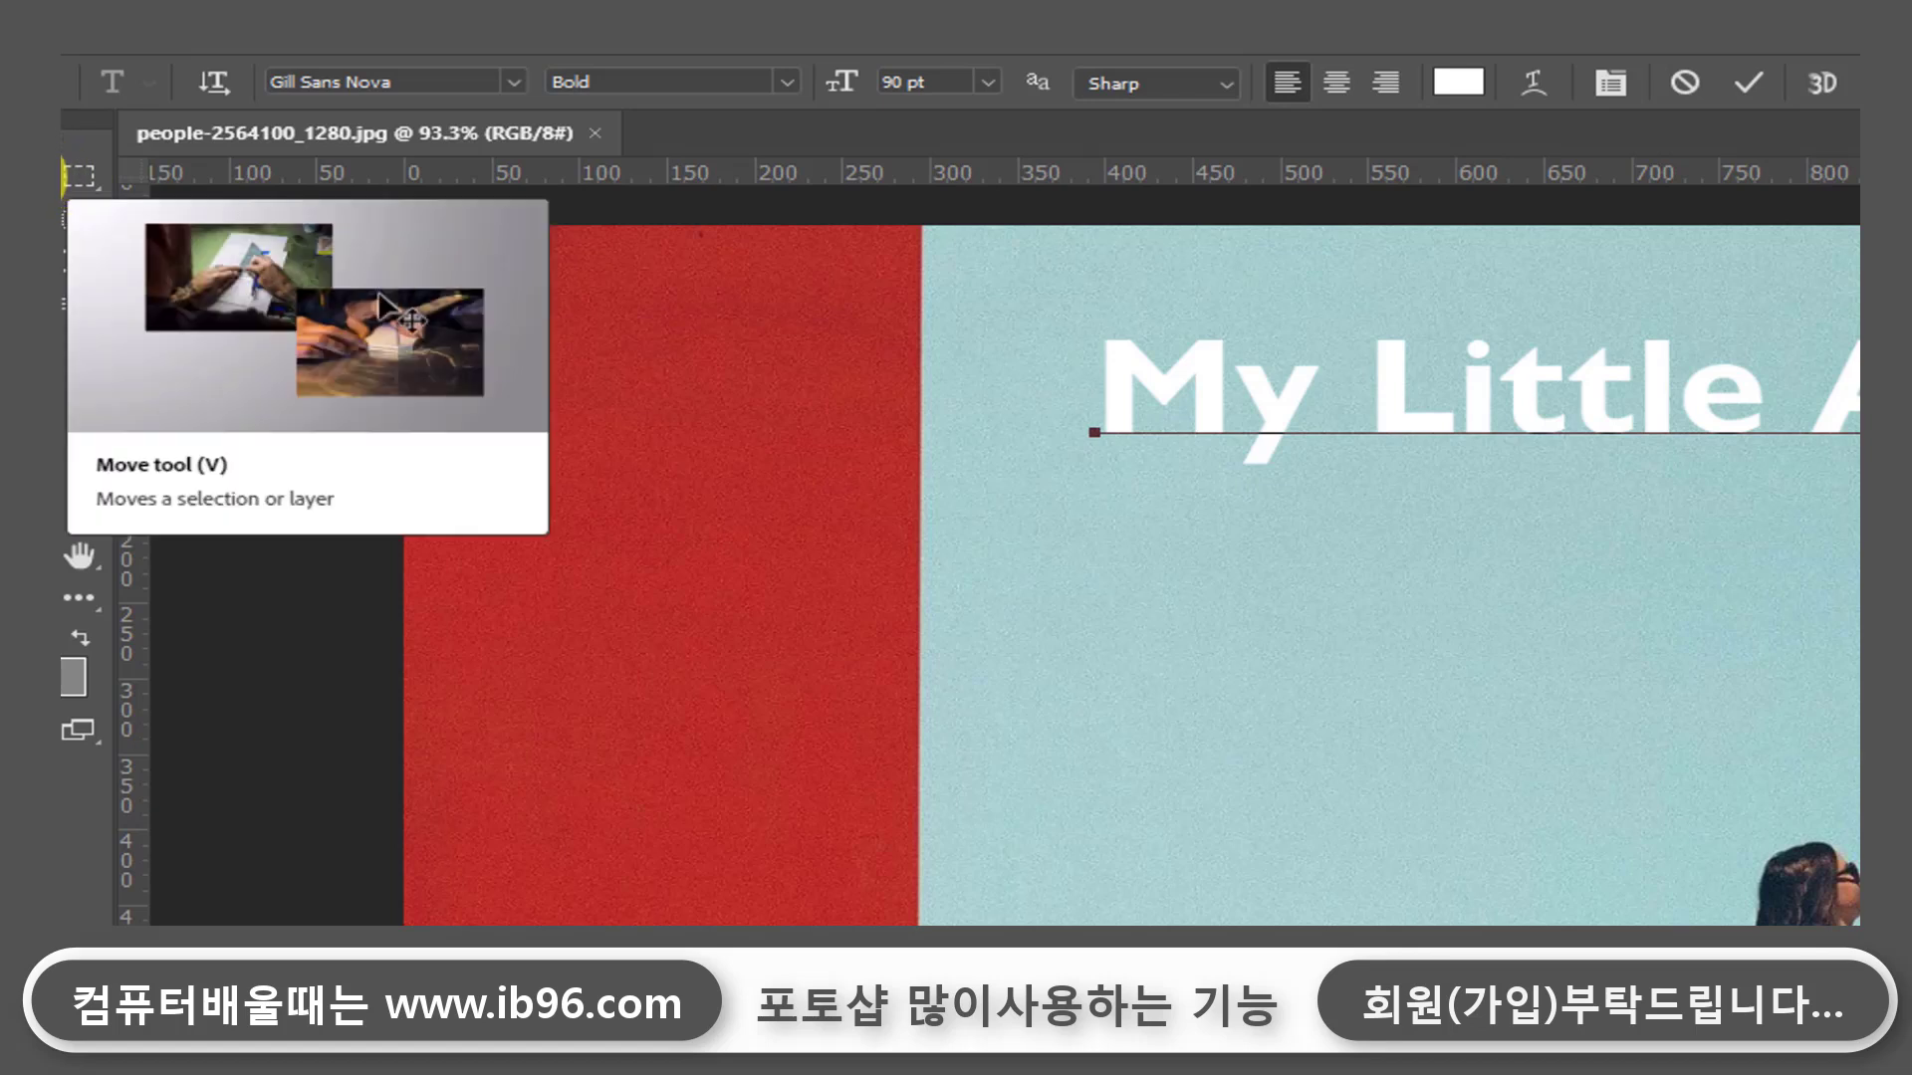
pyautogui.click(30, 180)
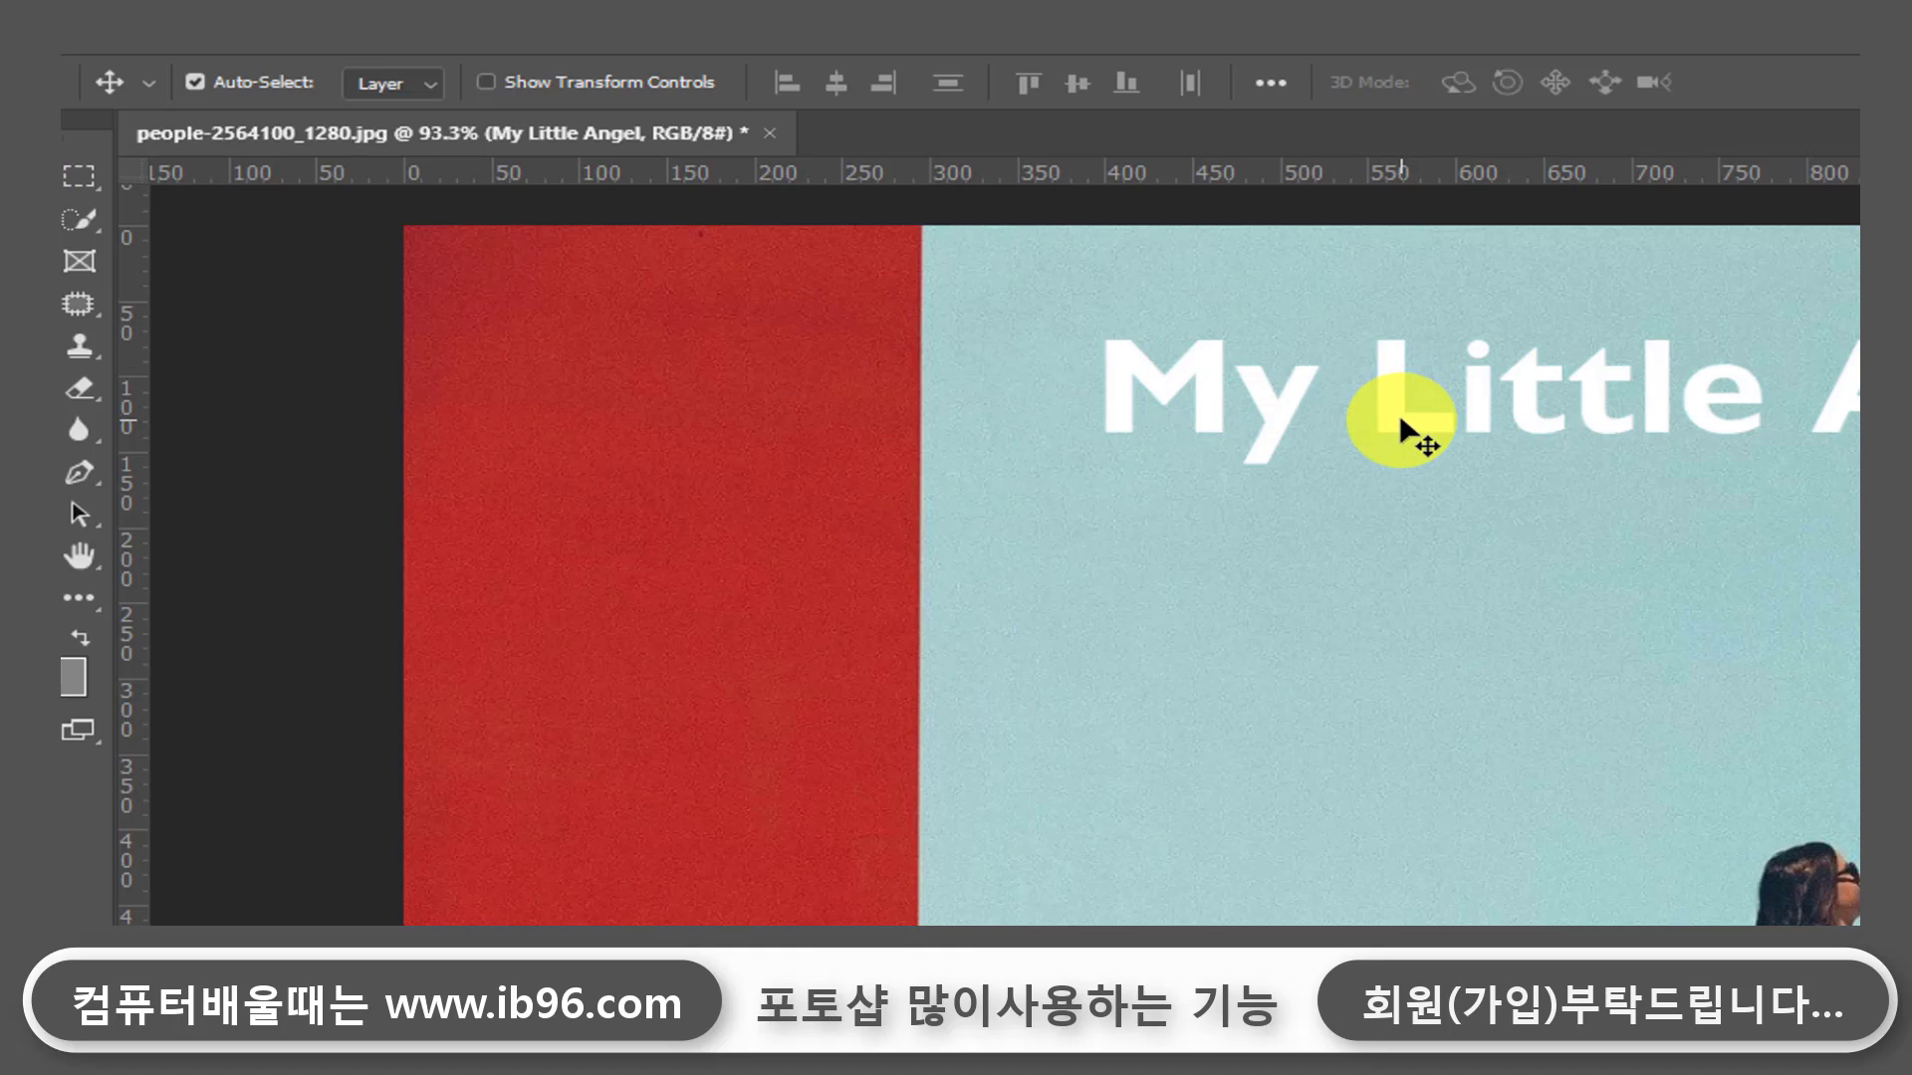
# Step: Move the "My Little Angel" title so it straddles the red and light blue walls in the upper part of the photo
pyautogui.moveTo(1404, 423); pyautogui.dragTo(976, 506)
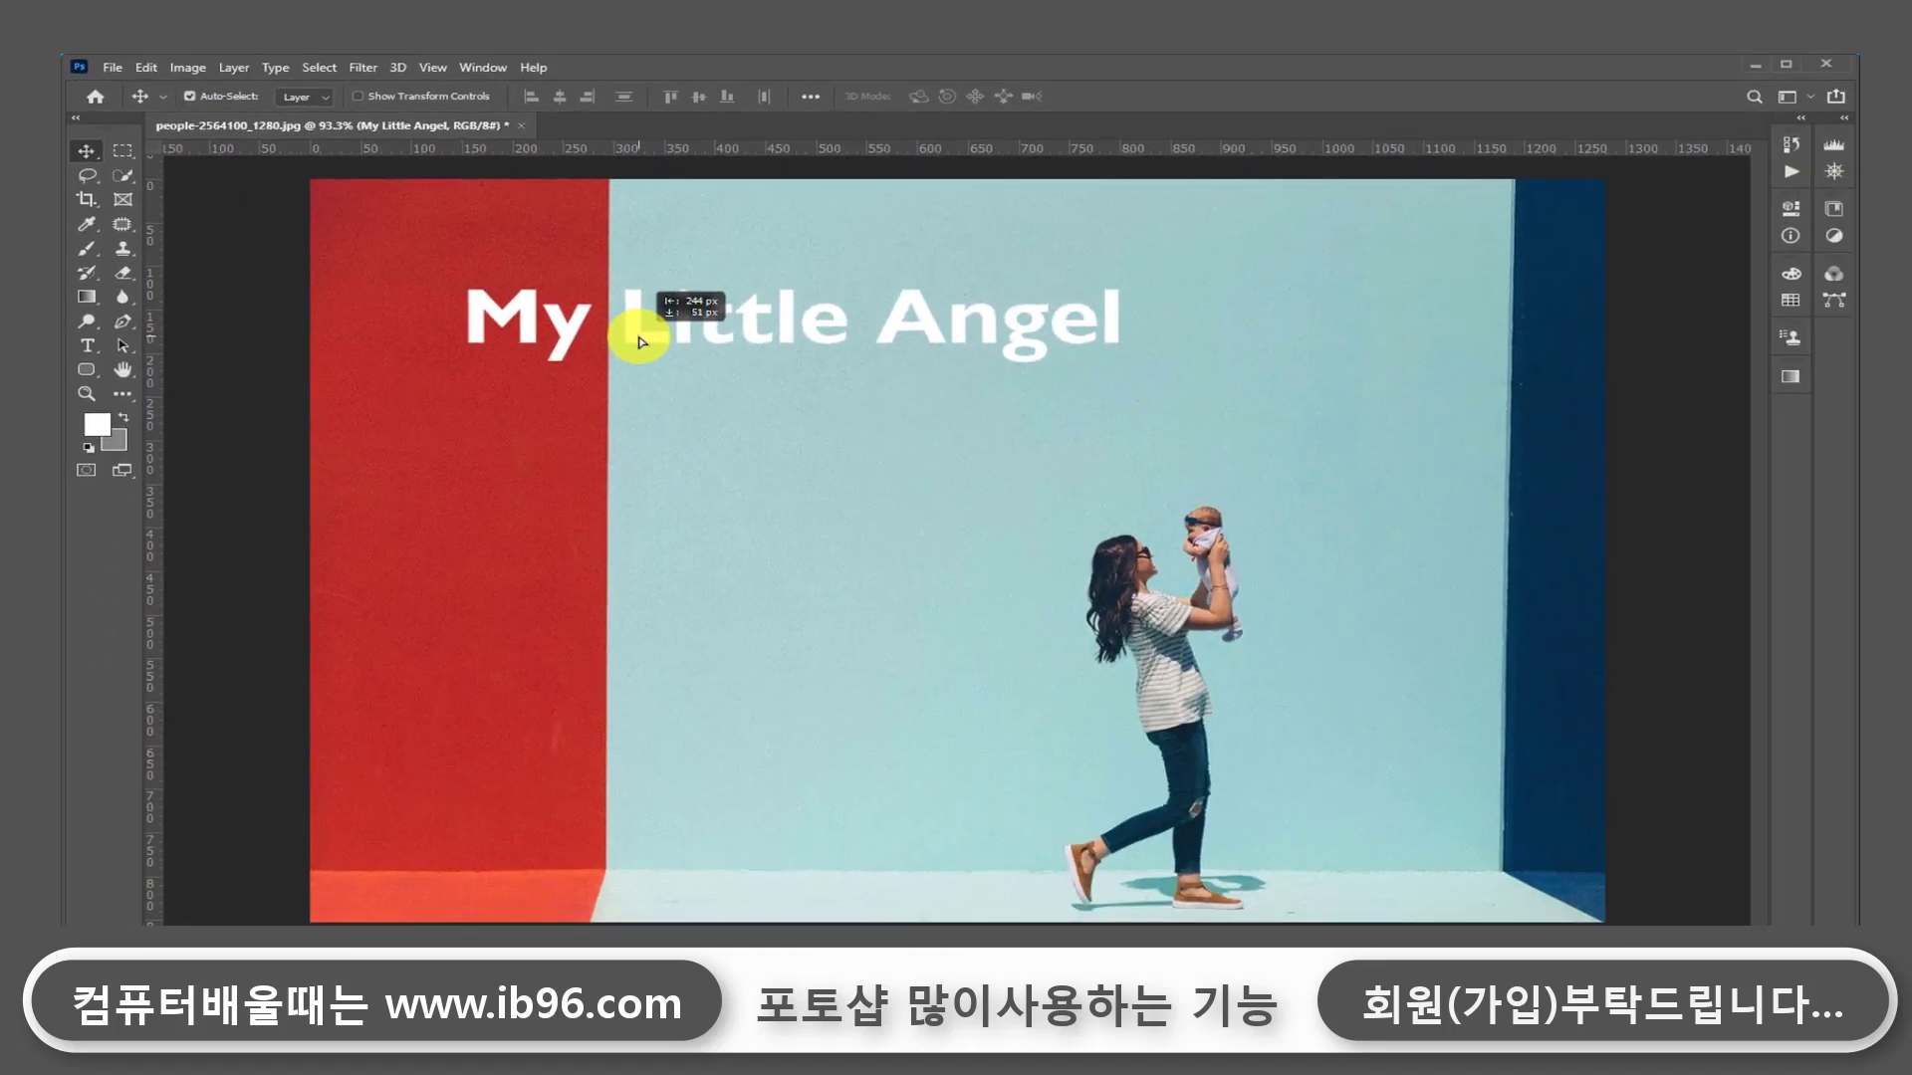
pyautogui.moveTo(638, 341); pyautogui.dragTo(640, 287)
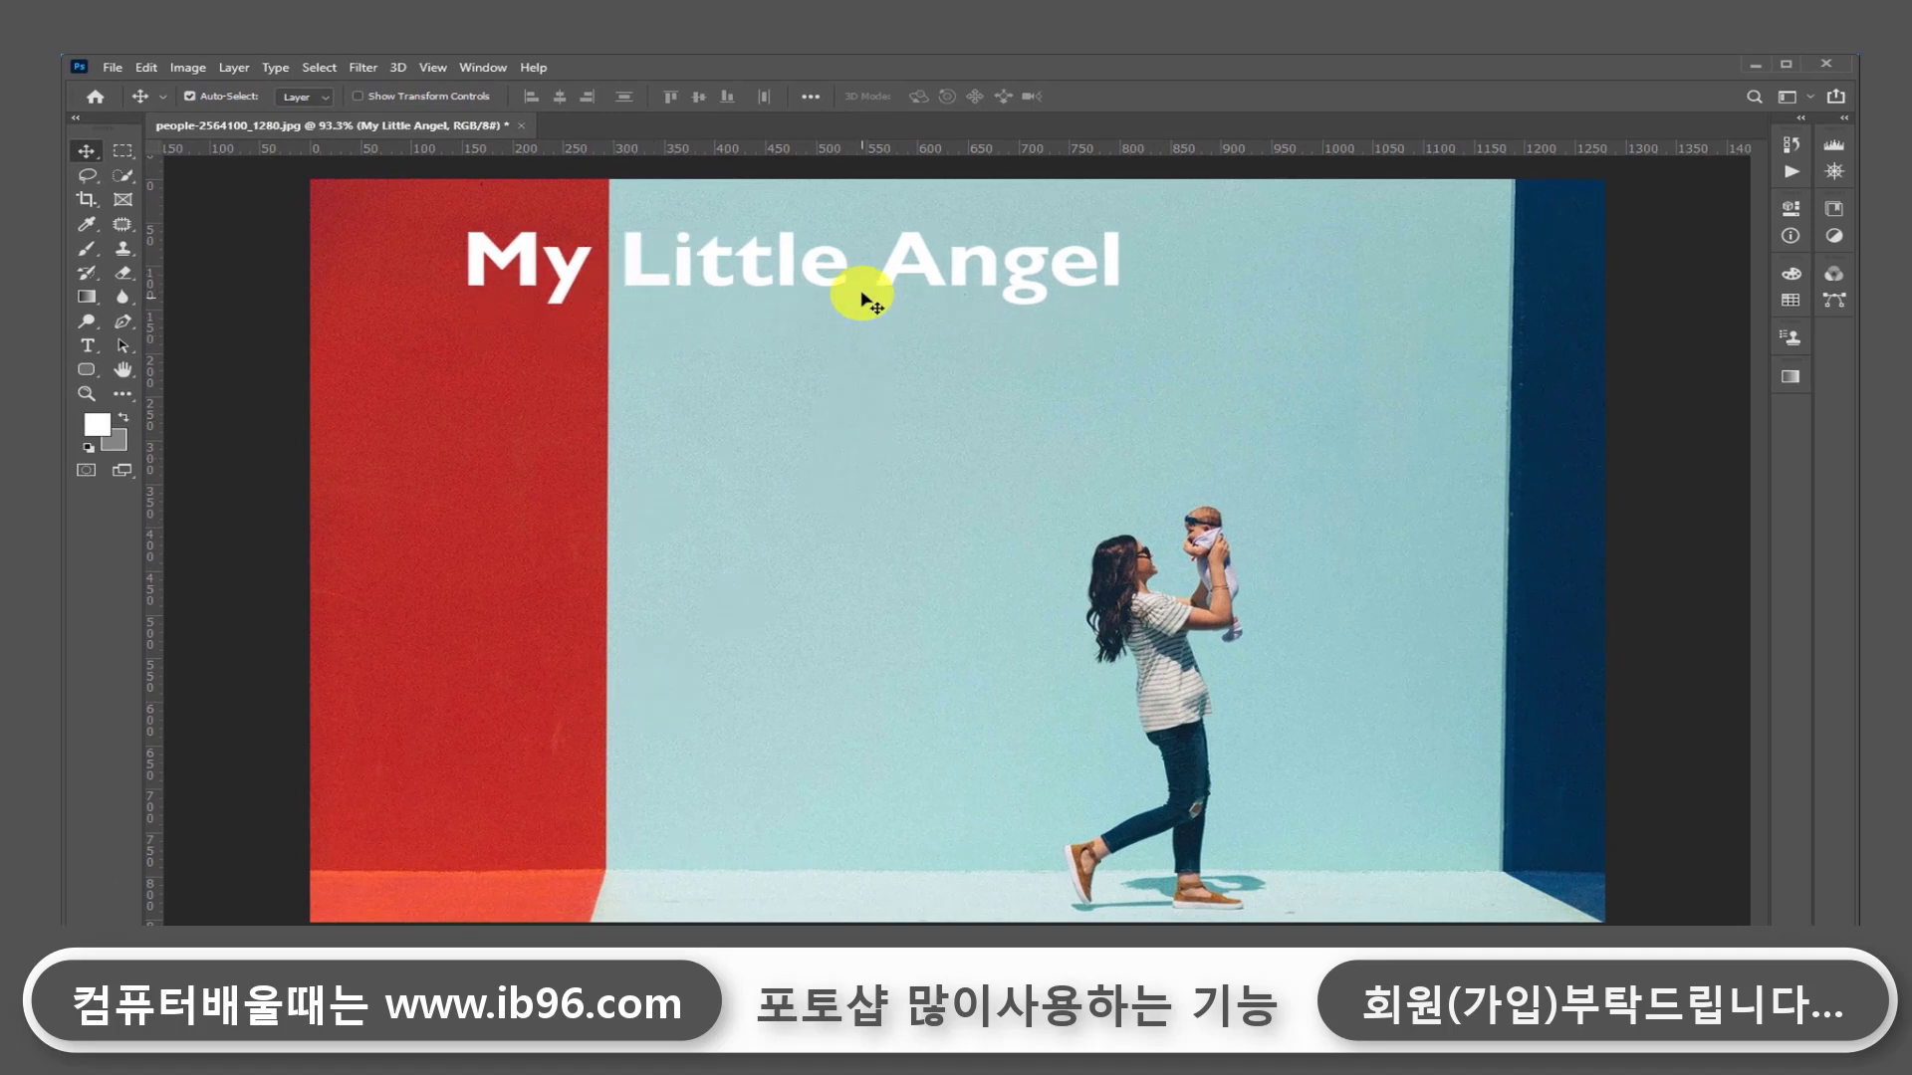
pyautogui.moveTo(882, 284)
pyautogui.mouseDown()
pyautogui.moveTo(921, 142)
pyautogui.moveTo(811, 222)
pyautogui.moveTo(793, 316)
pyautogui.moveTo(900, 325)
pyautogui.moveTo(880, 322)
pyautogui.mouseUp()
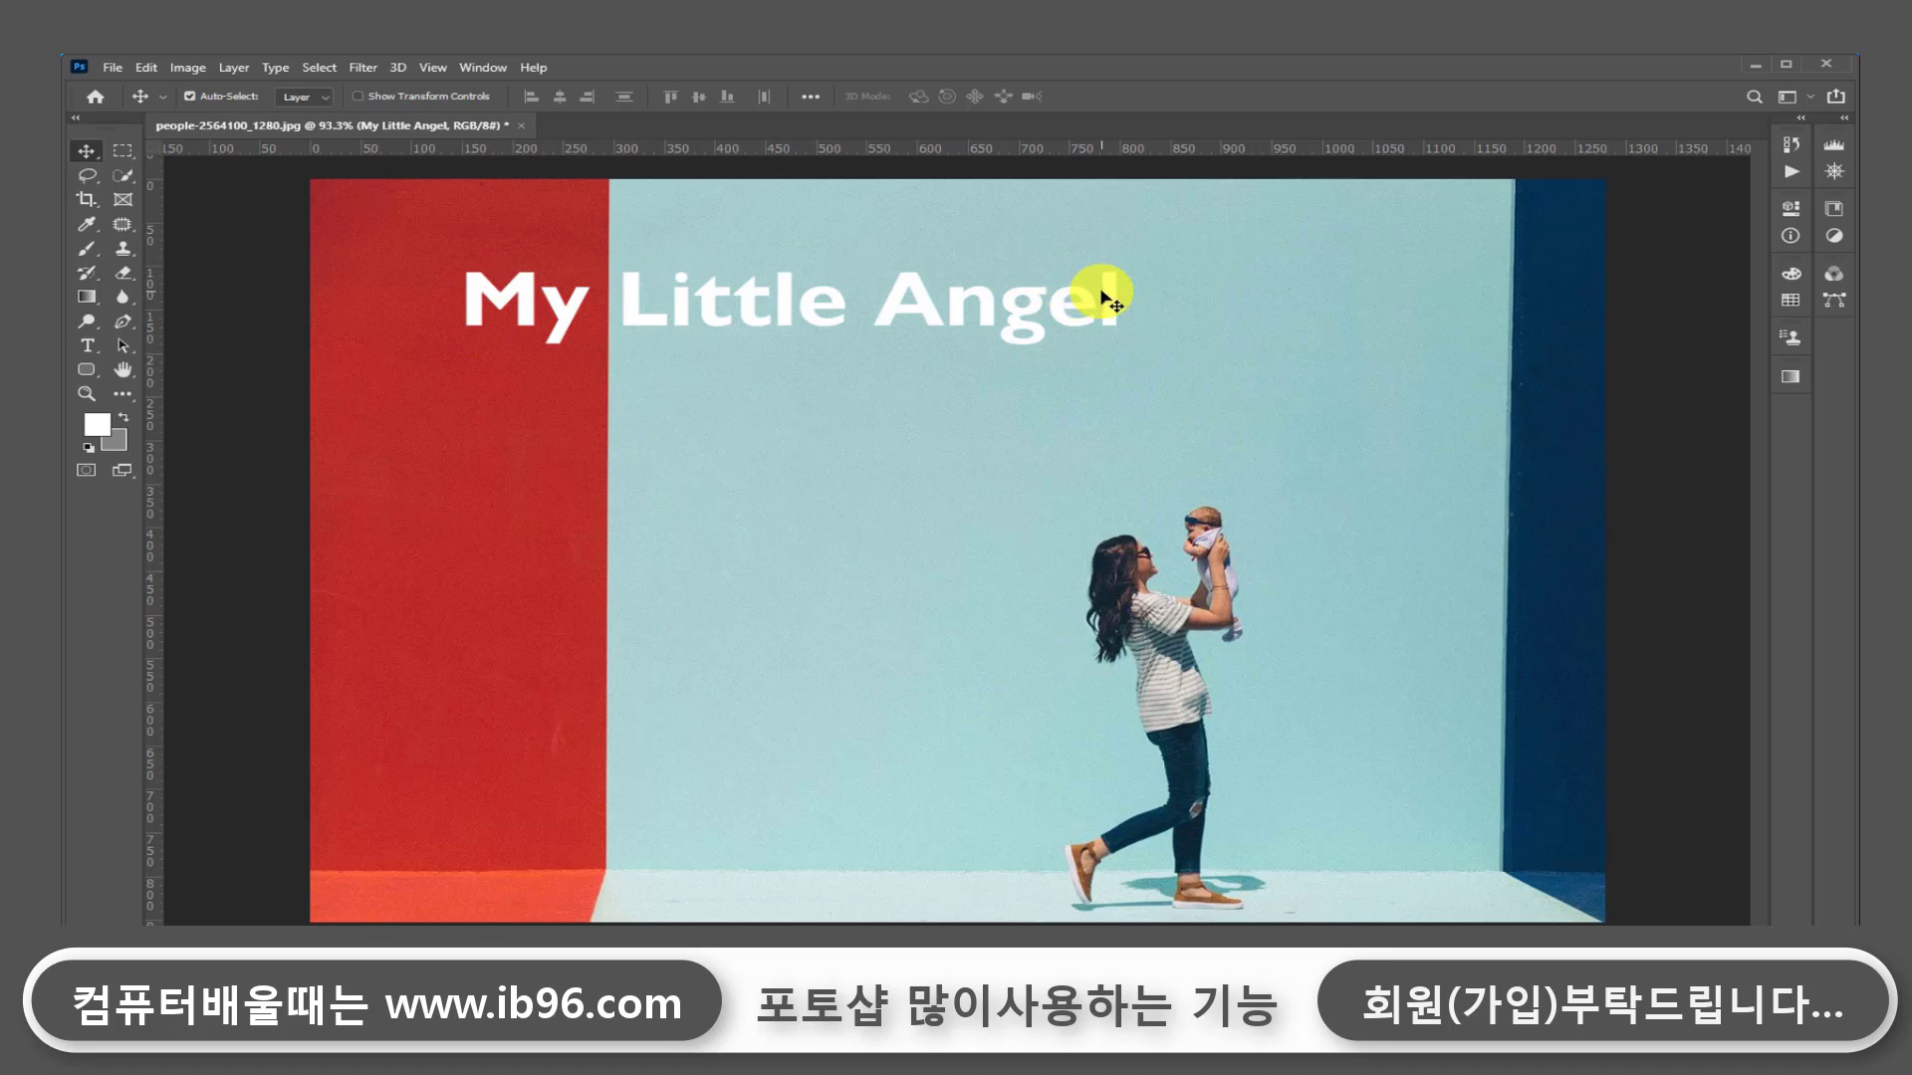
# Step: Show the Character settings and try changing the font to Corbel with no text selected
pyautogui.click(737, 54)
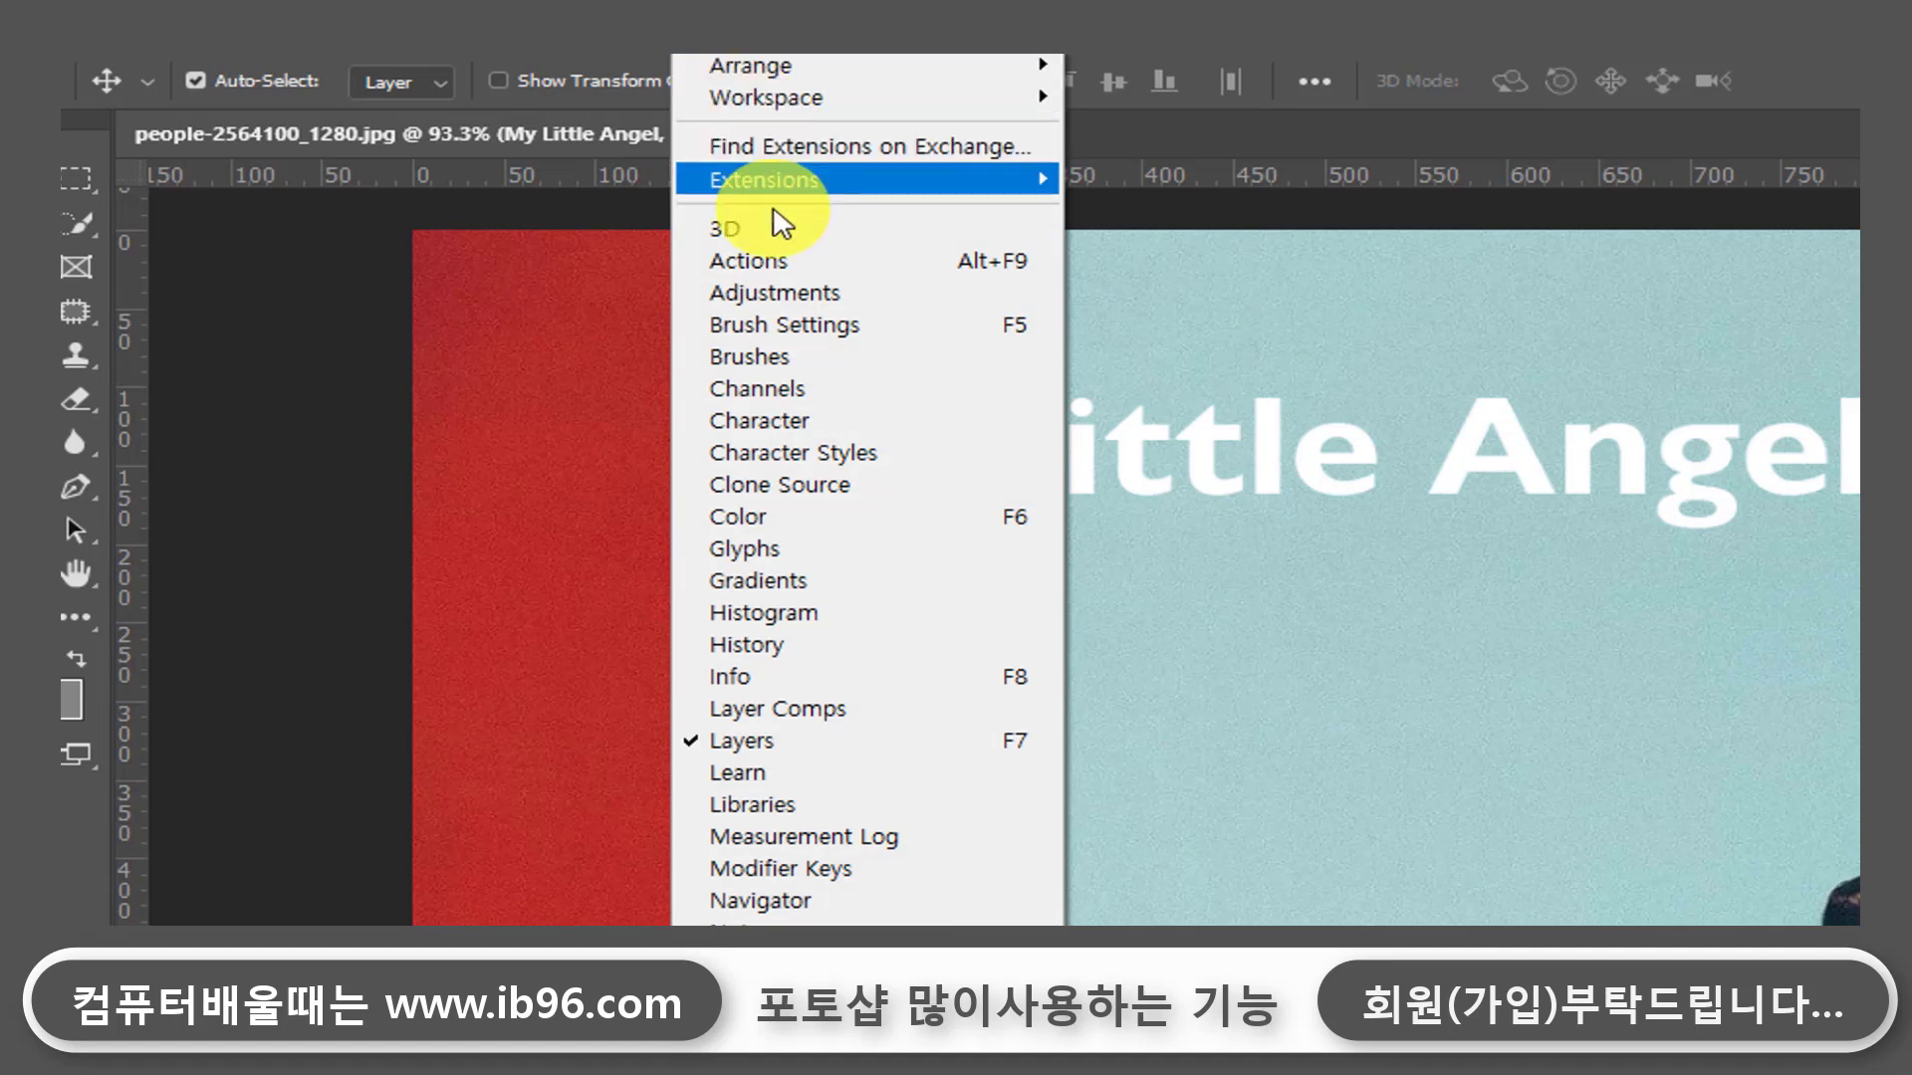
pyautogui.click(822, 419)
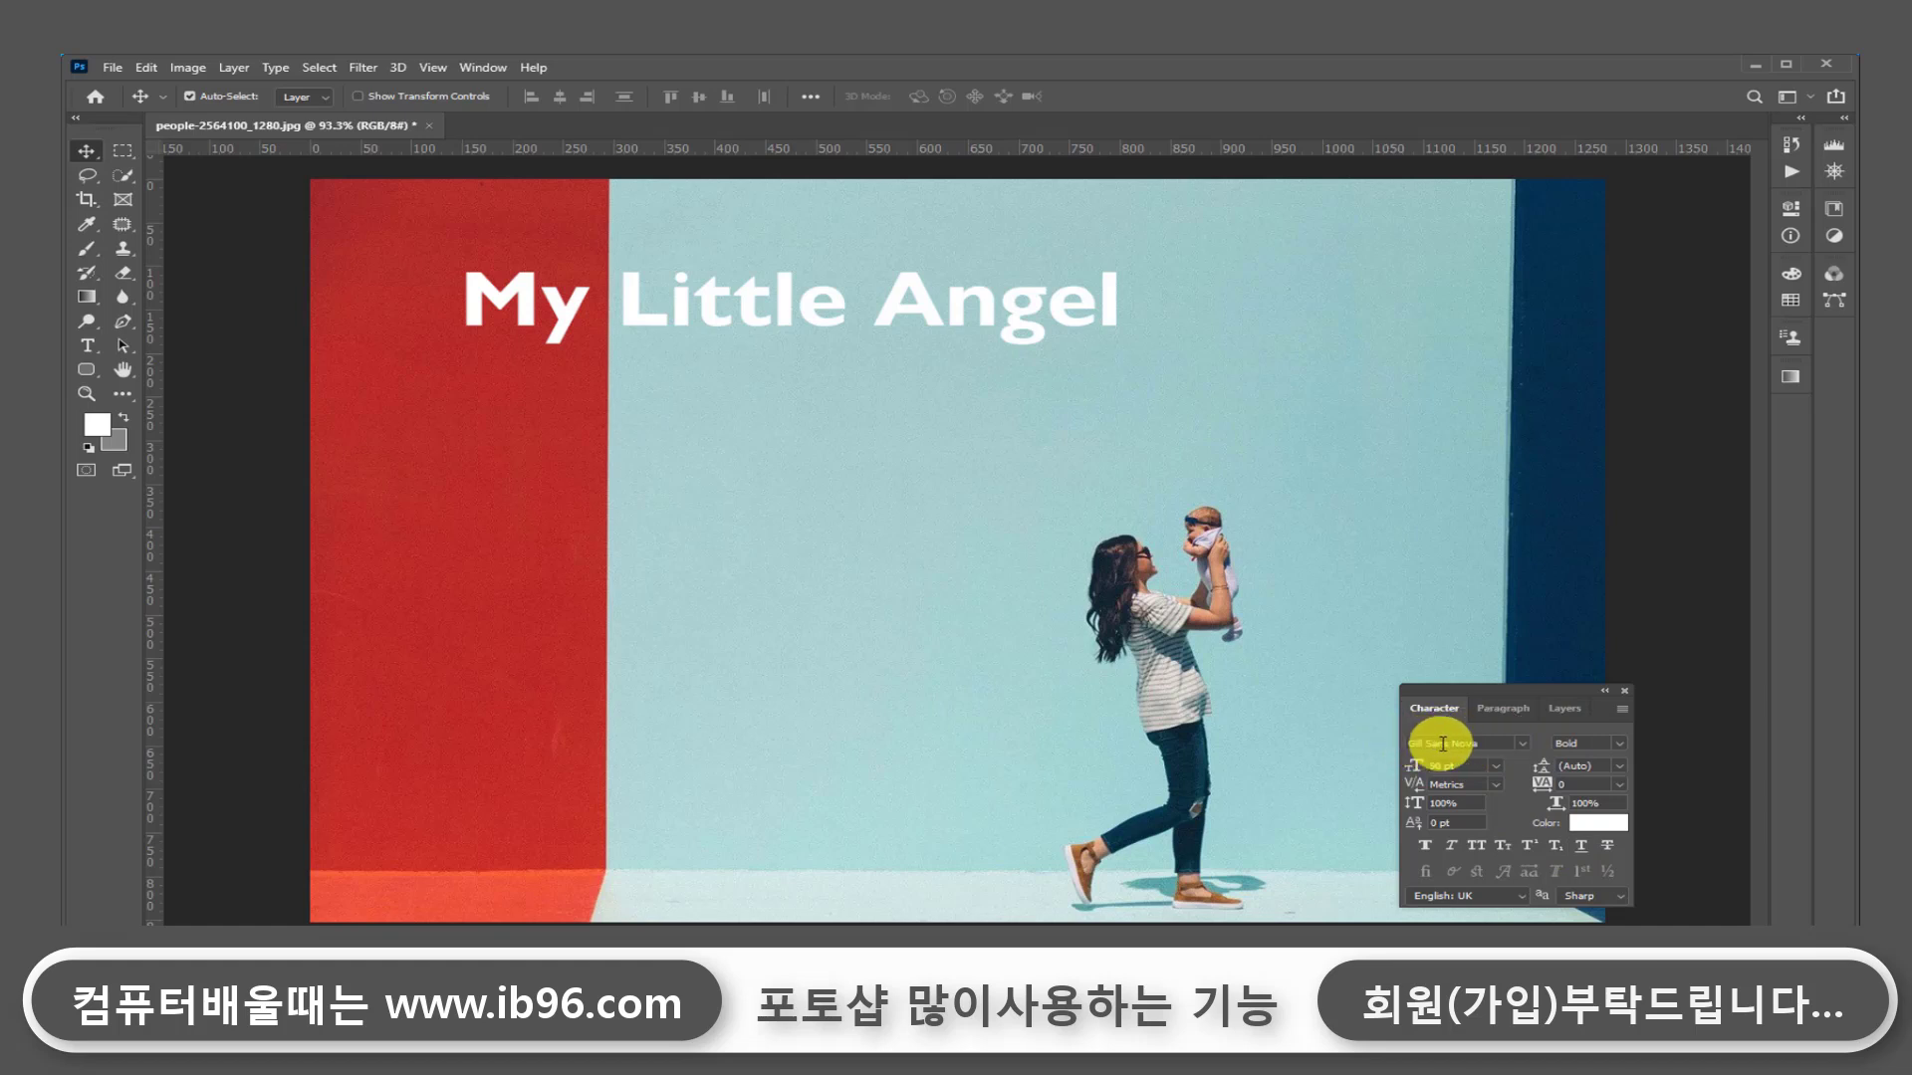
pyautogui.click(1523, 746)
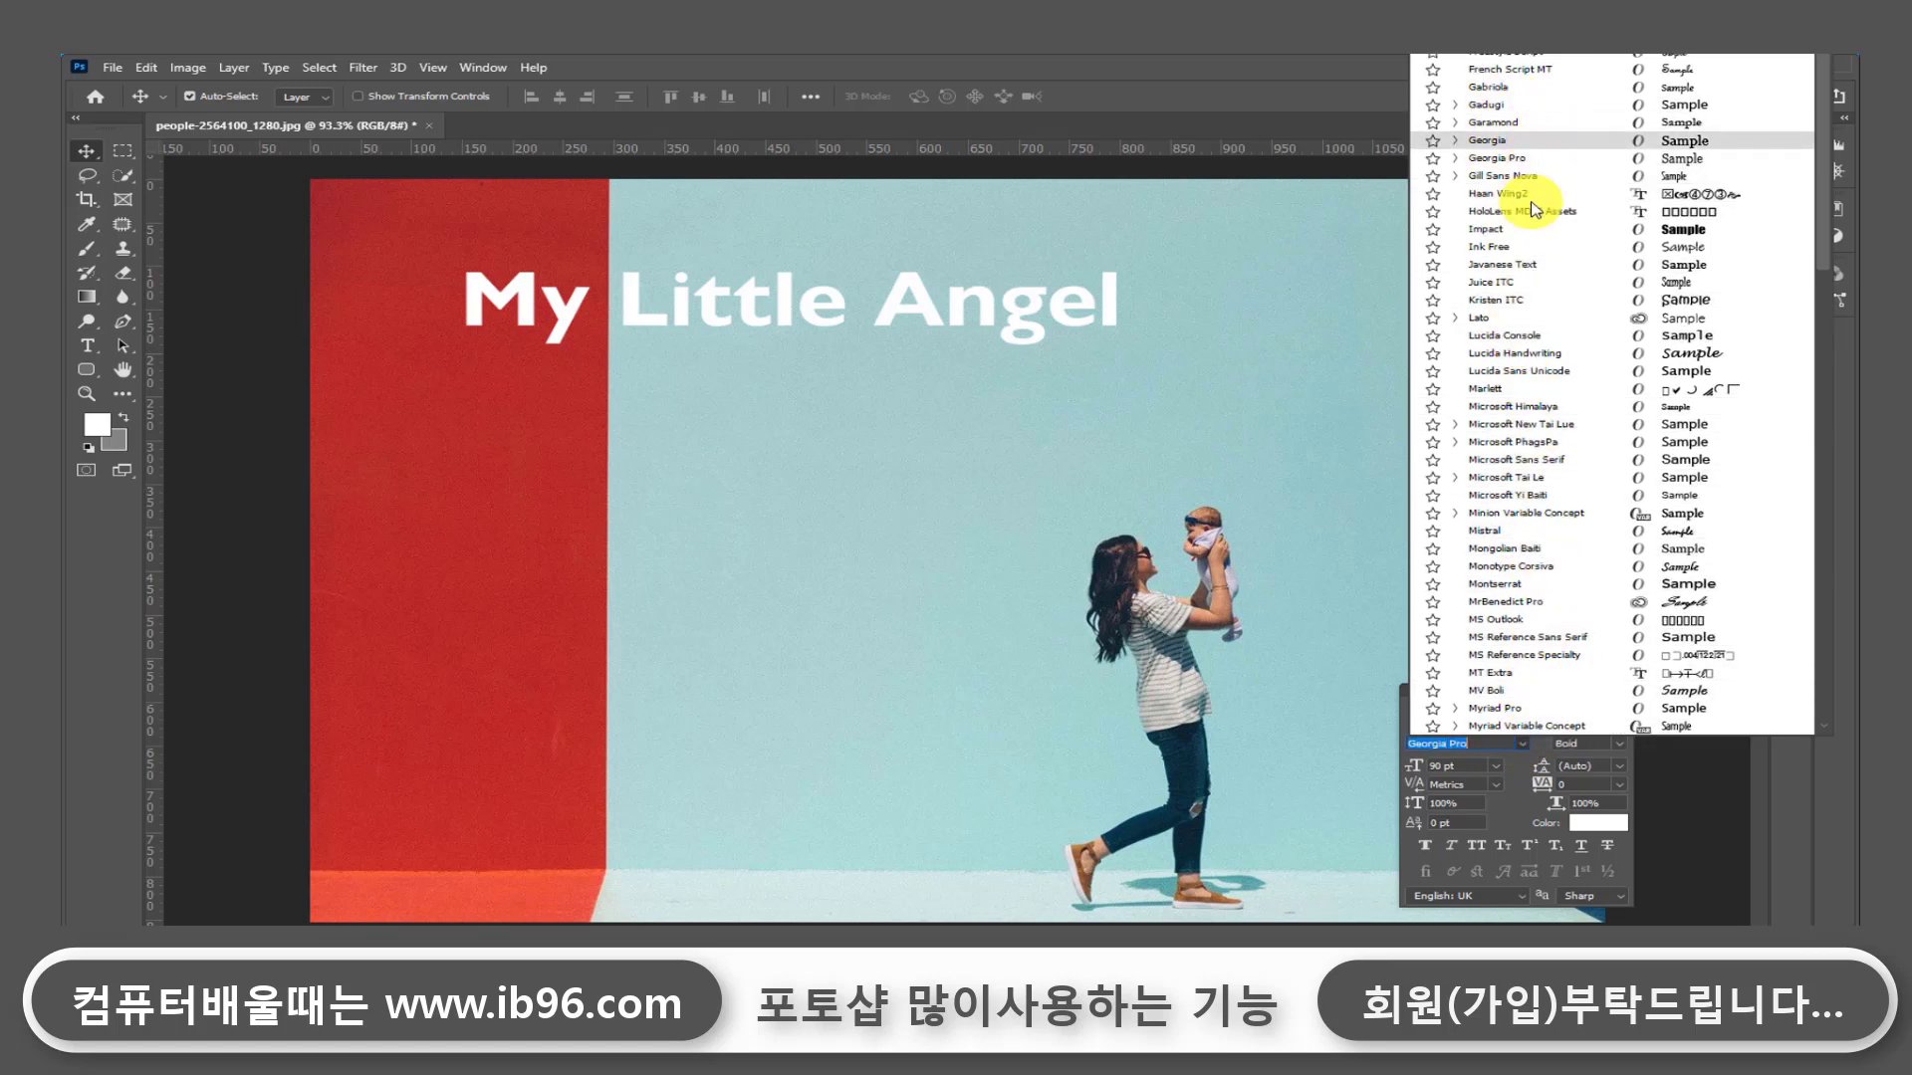
pyautogui.scroll(9, 1533, 209)
pyautogui.scroll(7, 1536, 332)
pyautogui.scroll(-5, 1534, 339)
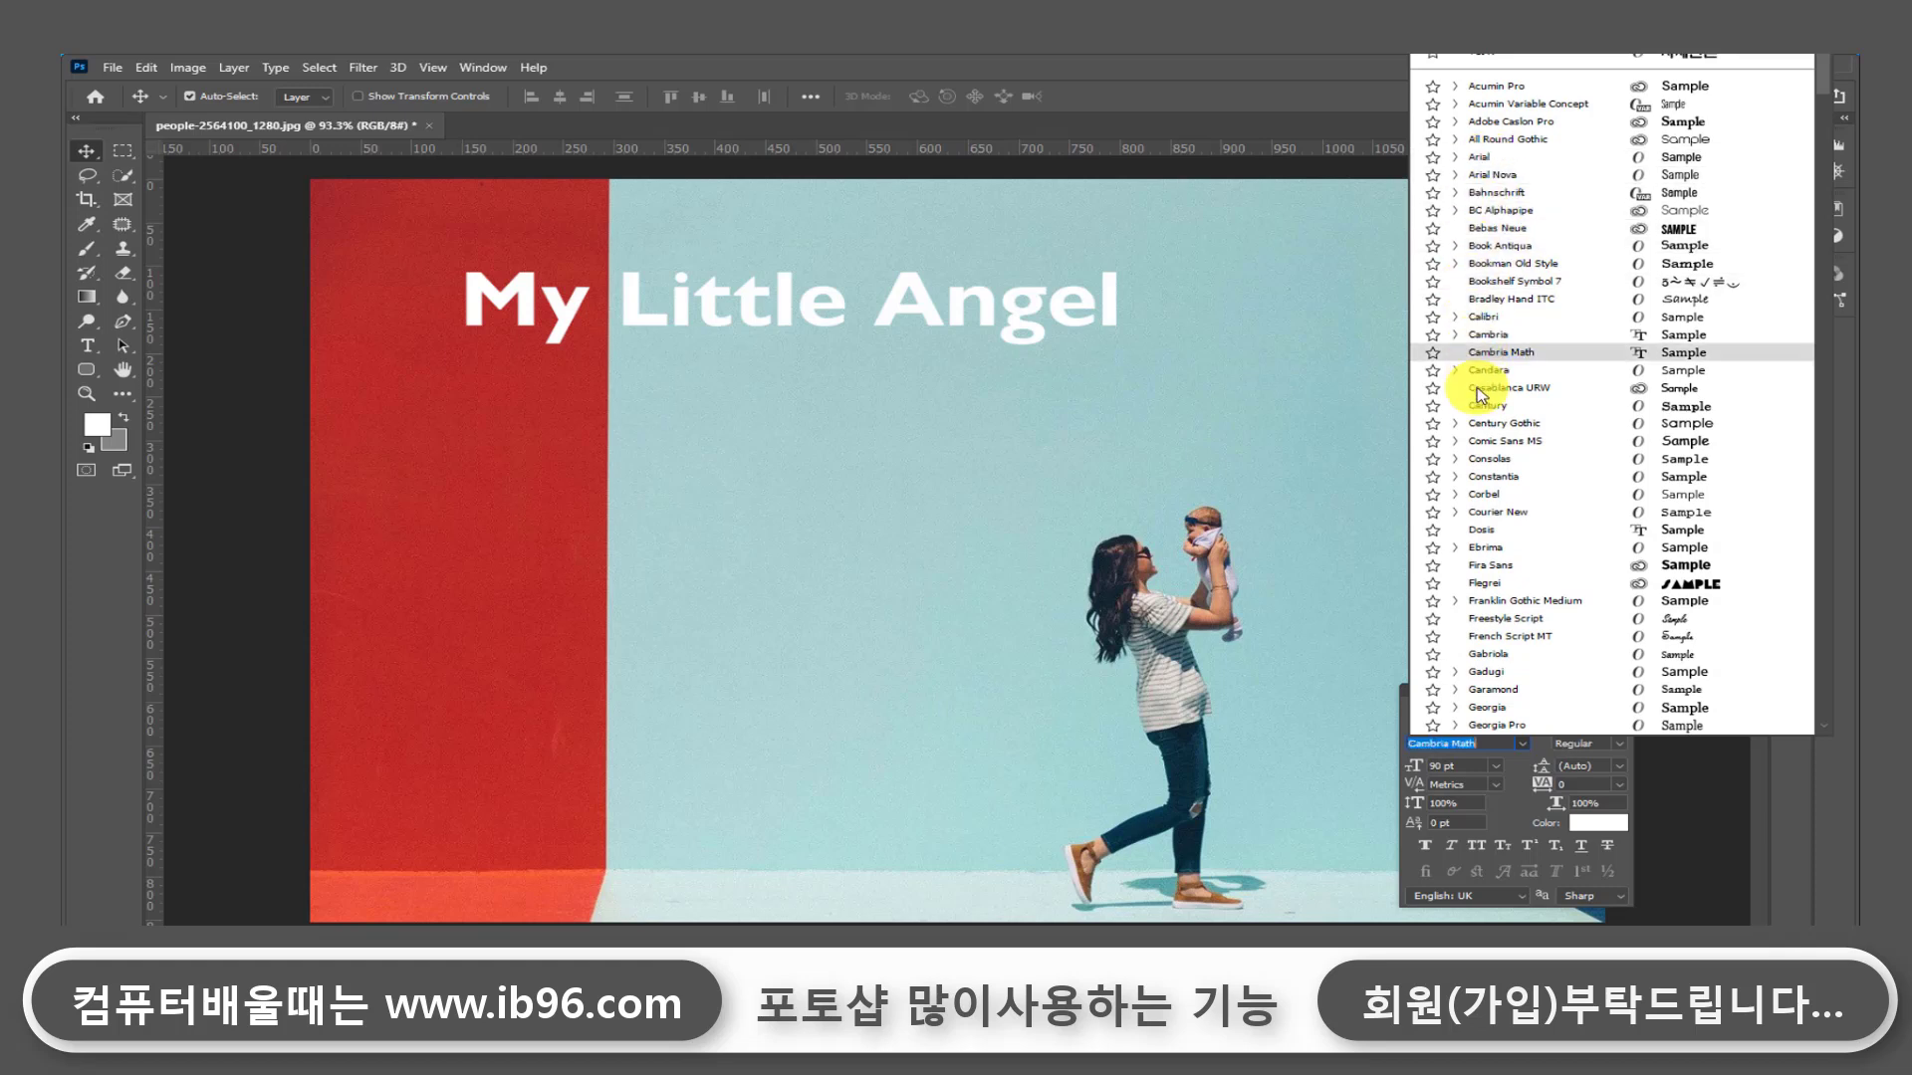
pyautogui.click(1487, 503)
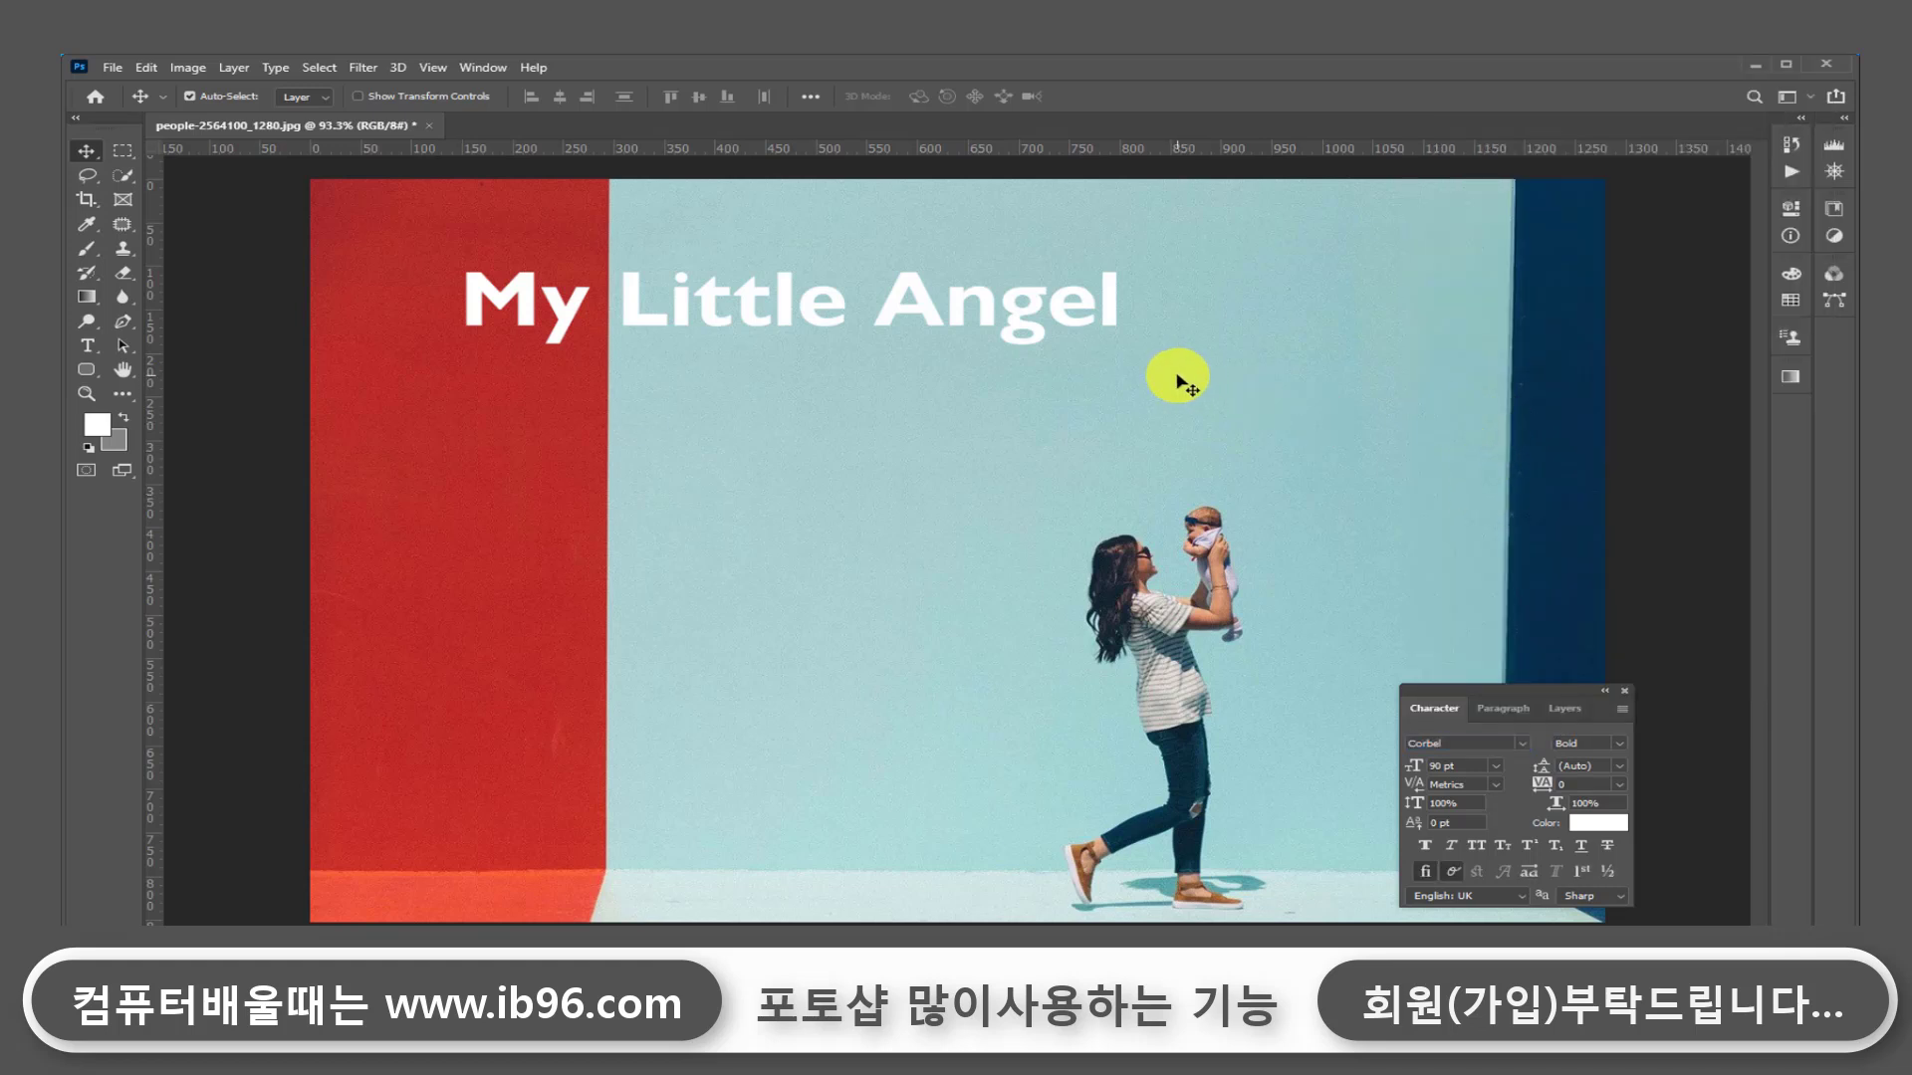
# Step: Select the whole "My Little Angel" title and set its font to Casablanca URW
pyautogui.click(87, 348)
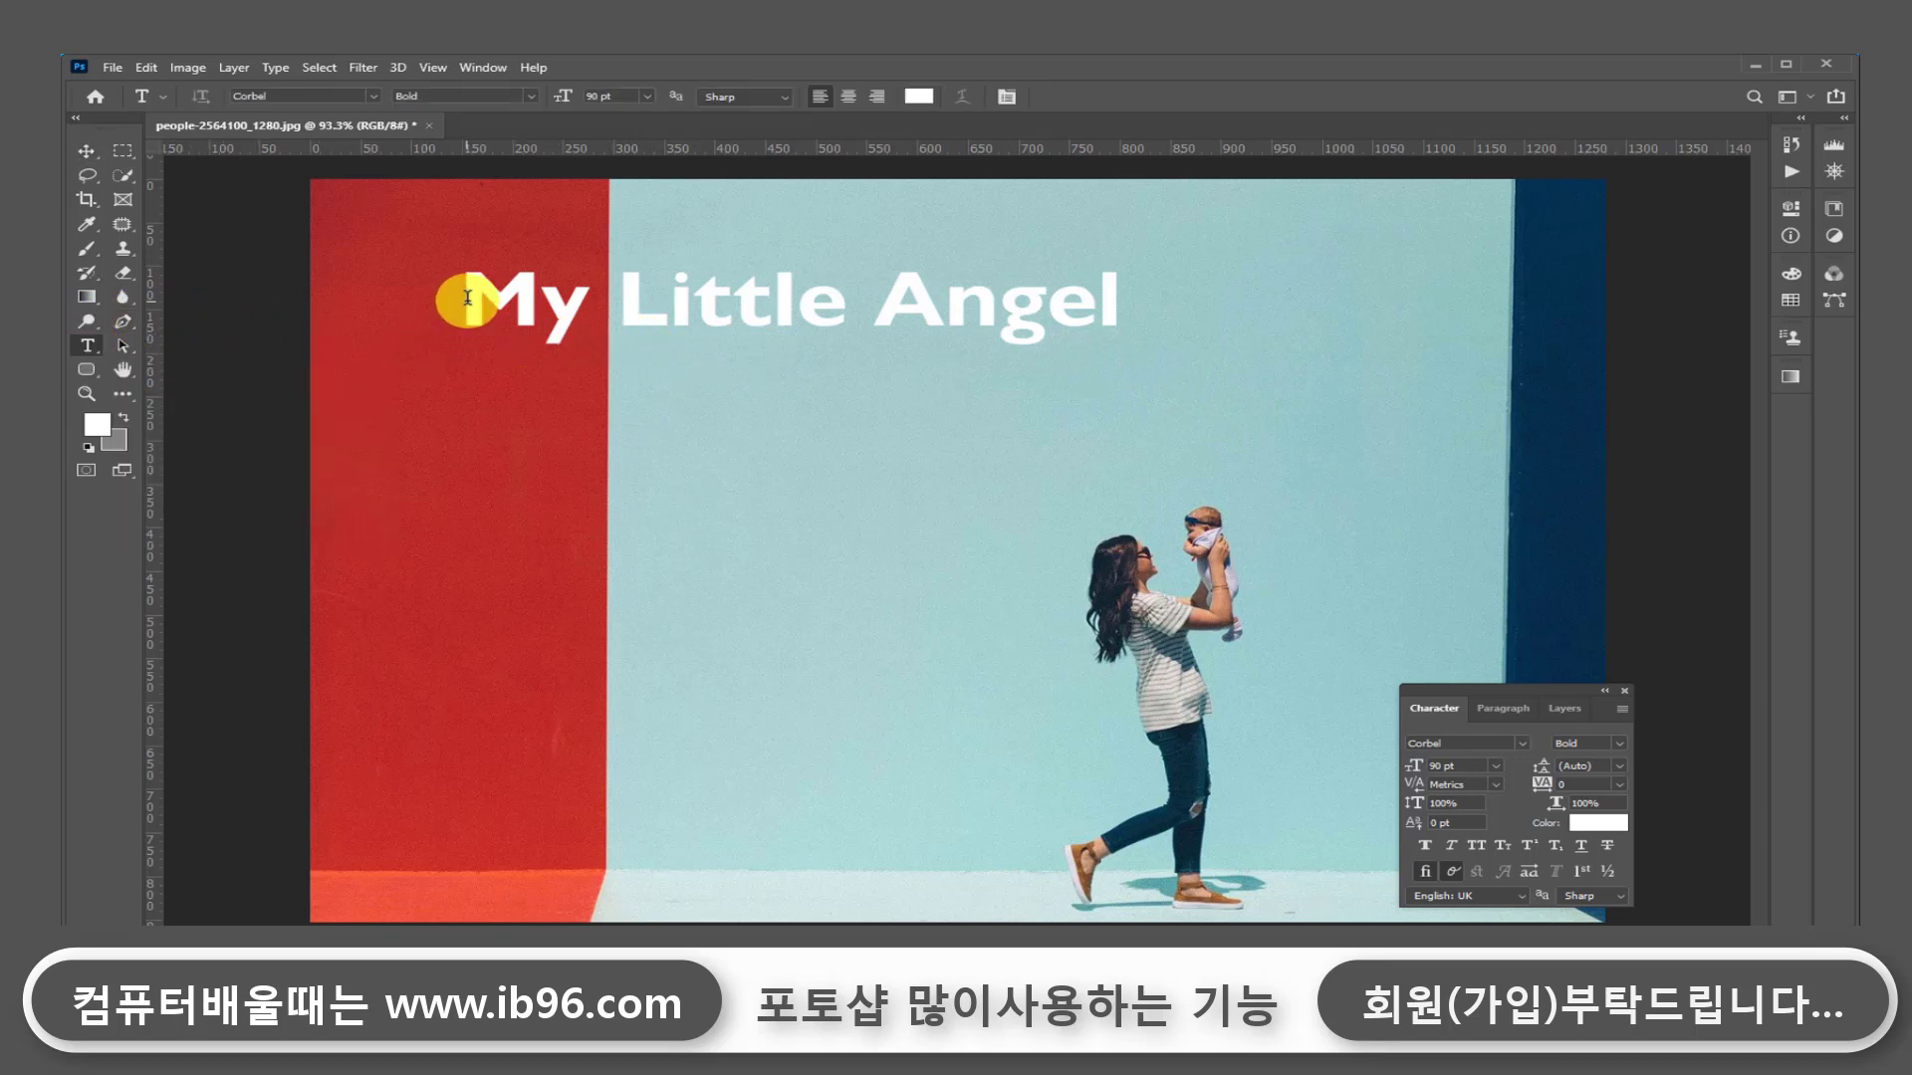
pyautogui.moveTo(463, 299); pyautogui.dragTo(1126, 294)
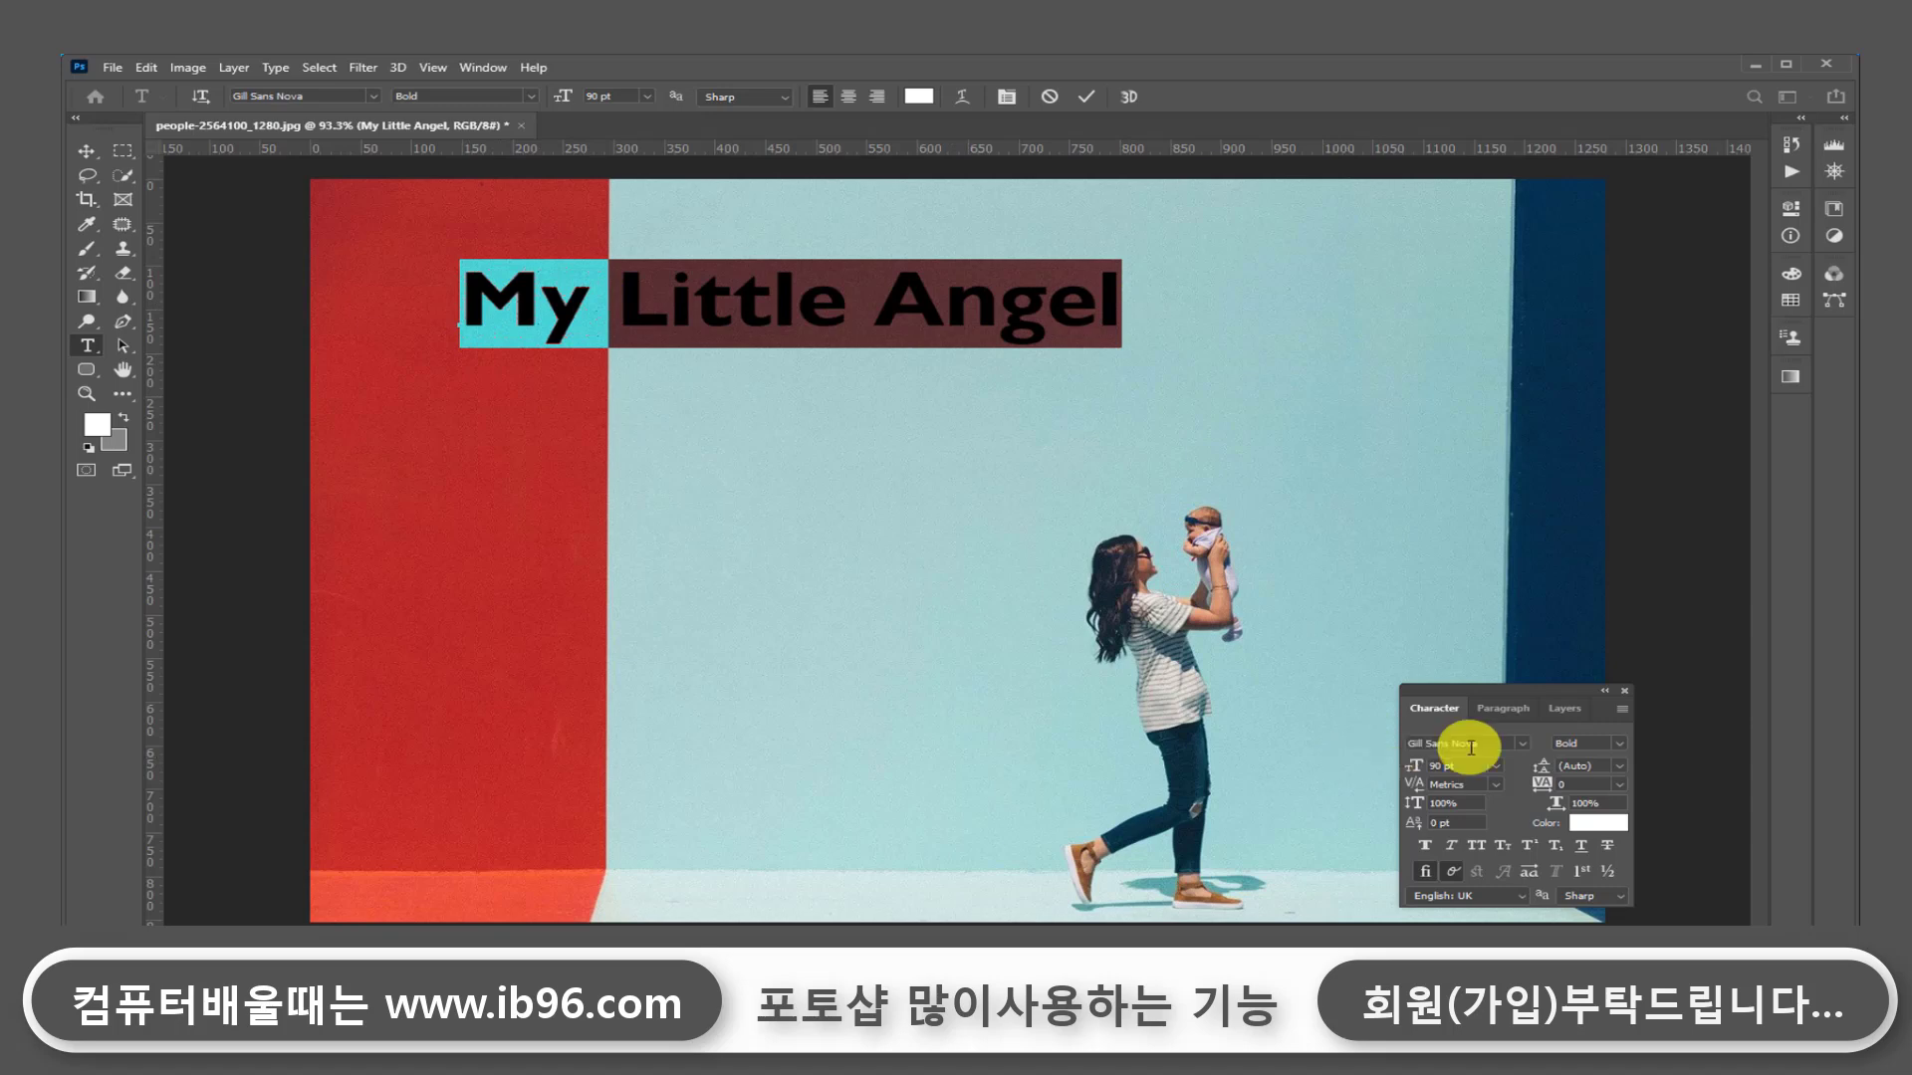
pyautogui.click(1528, 747)
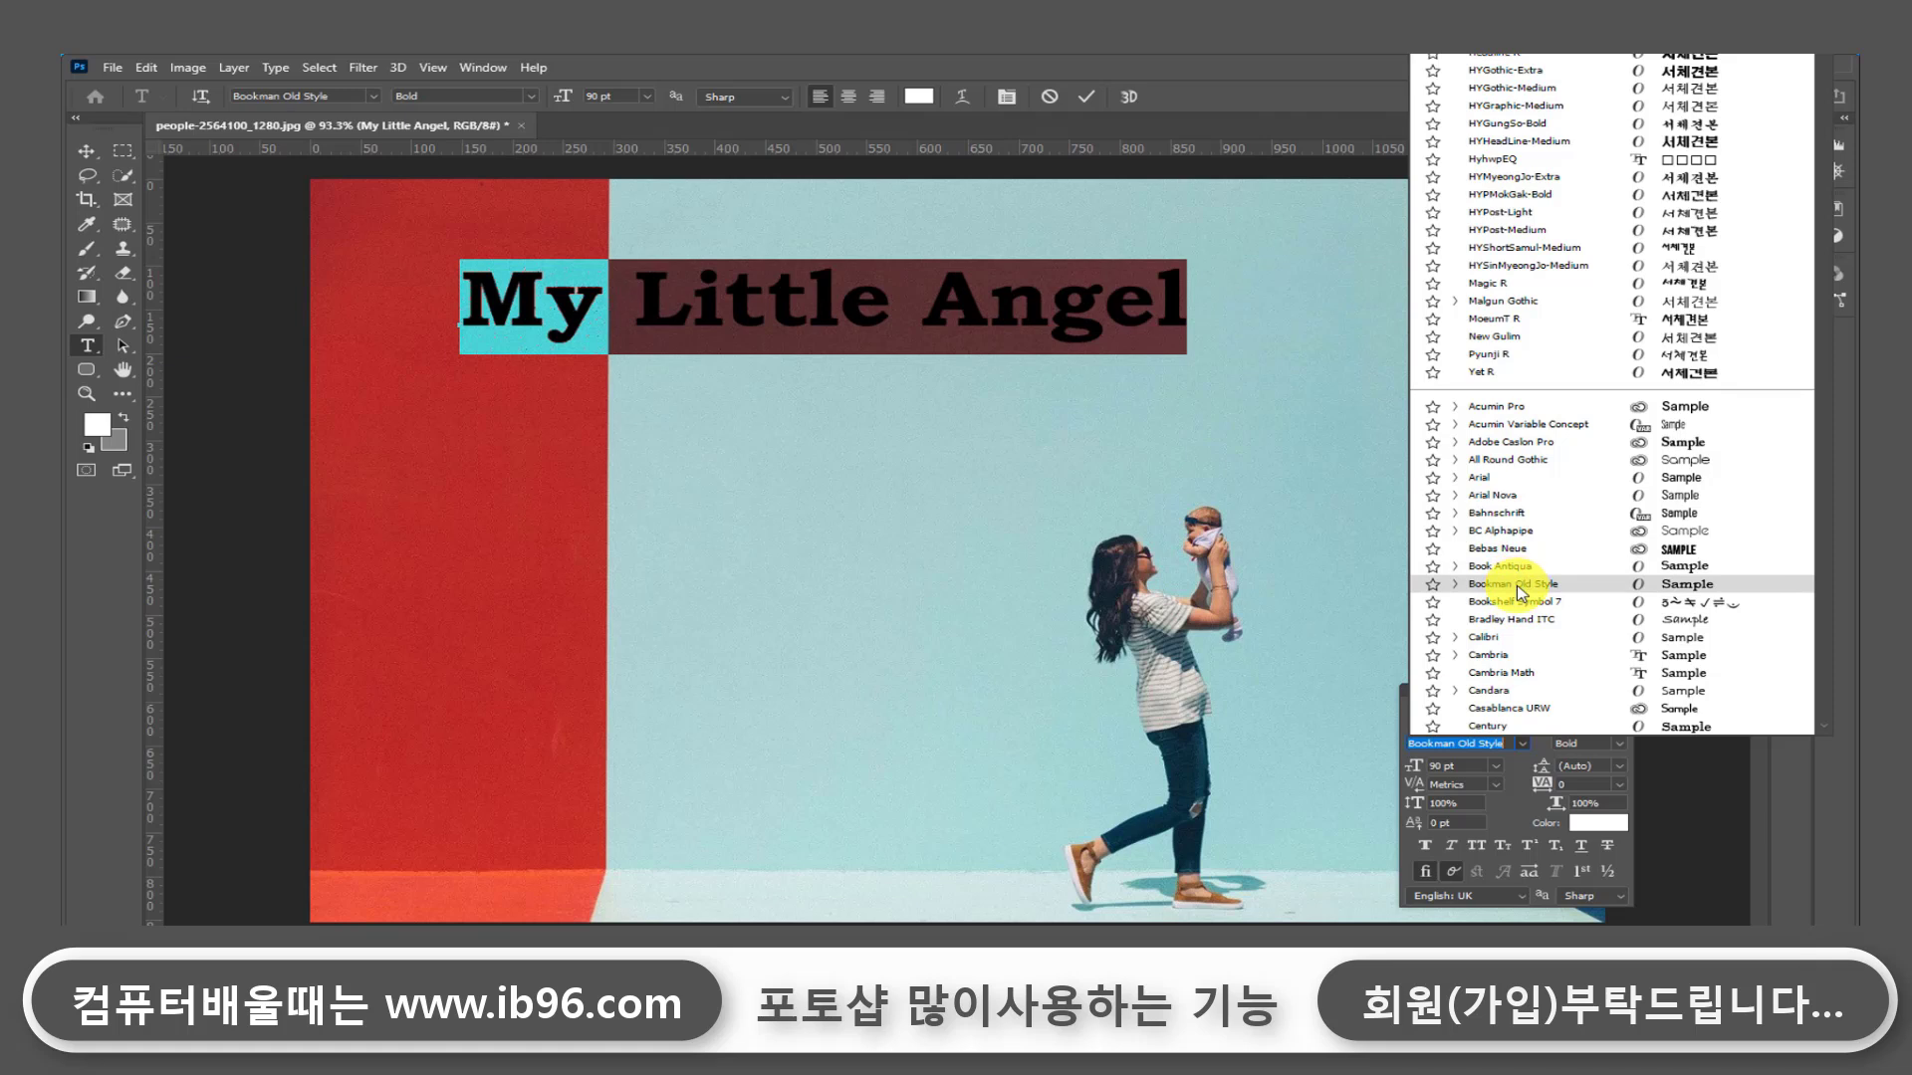
pyautogui.scroll(-1, 1515, 623)
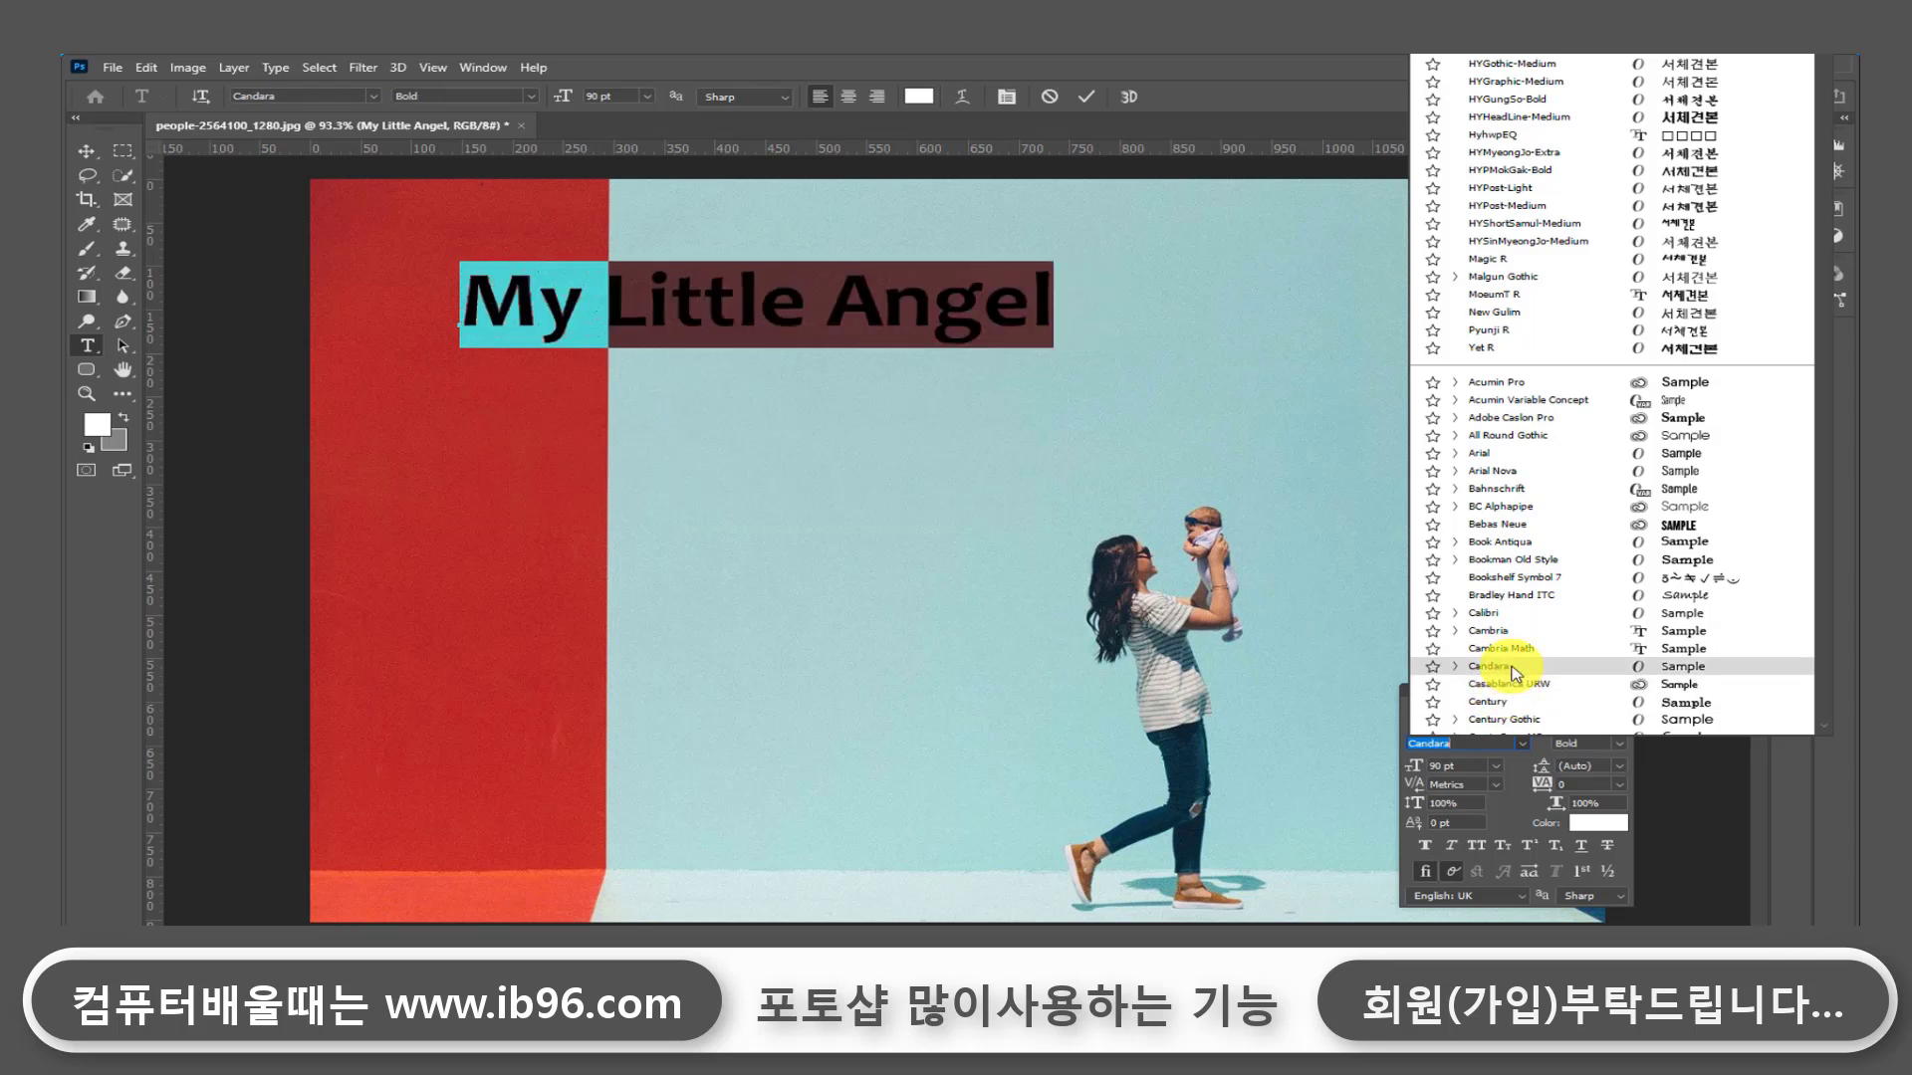
pyautogui.click(1511, 685)
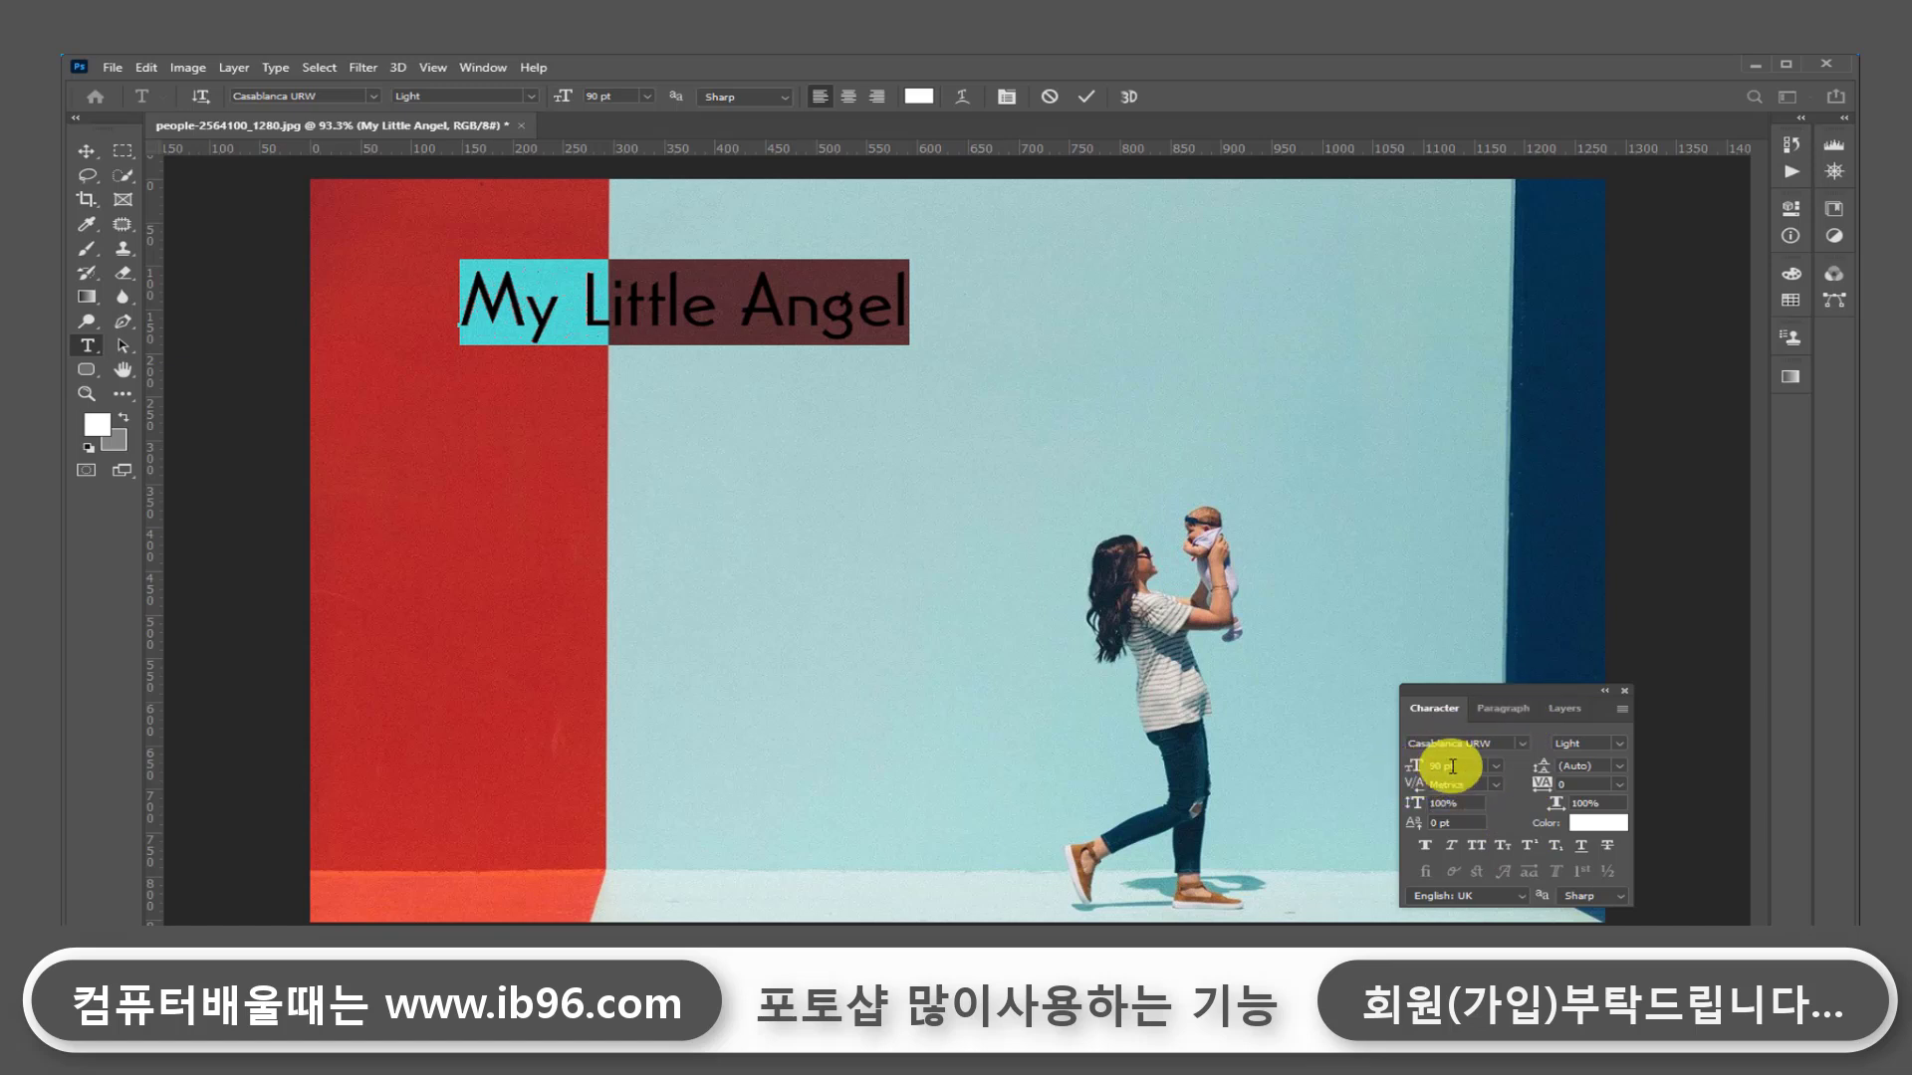
# Step: Enlarge the "My Little Angel" title to 135 pt and move it slightly down and to the left
pyautogui.click(1497, 767)
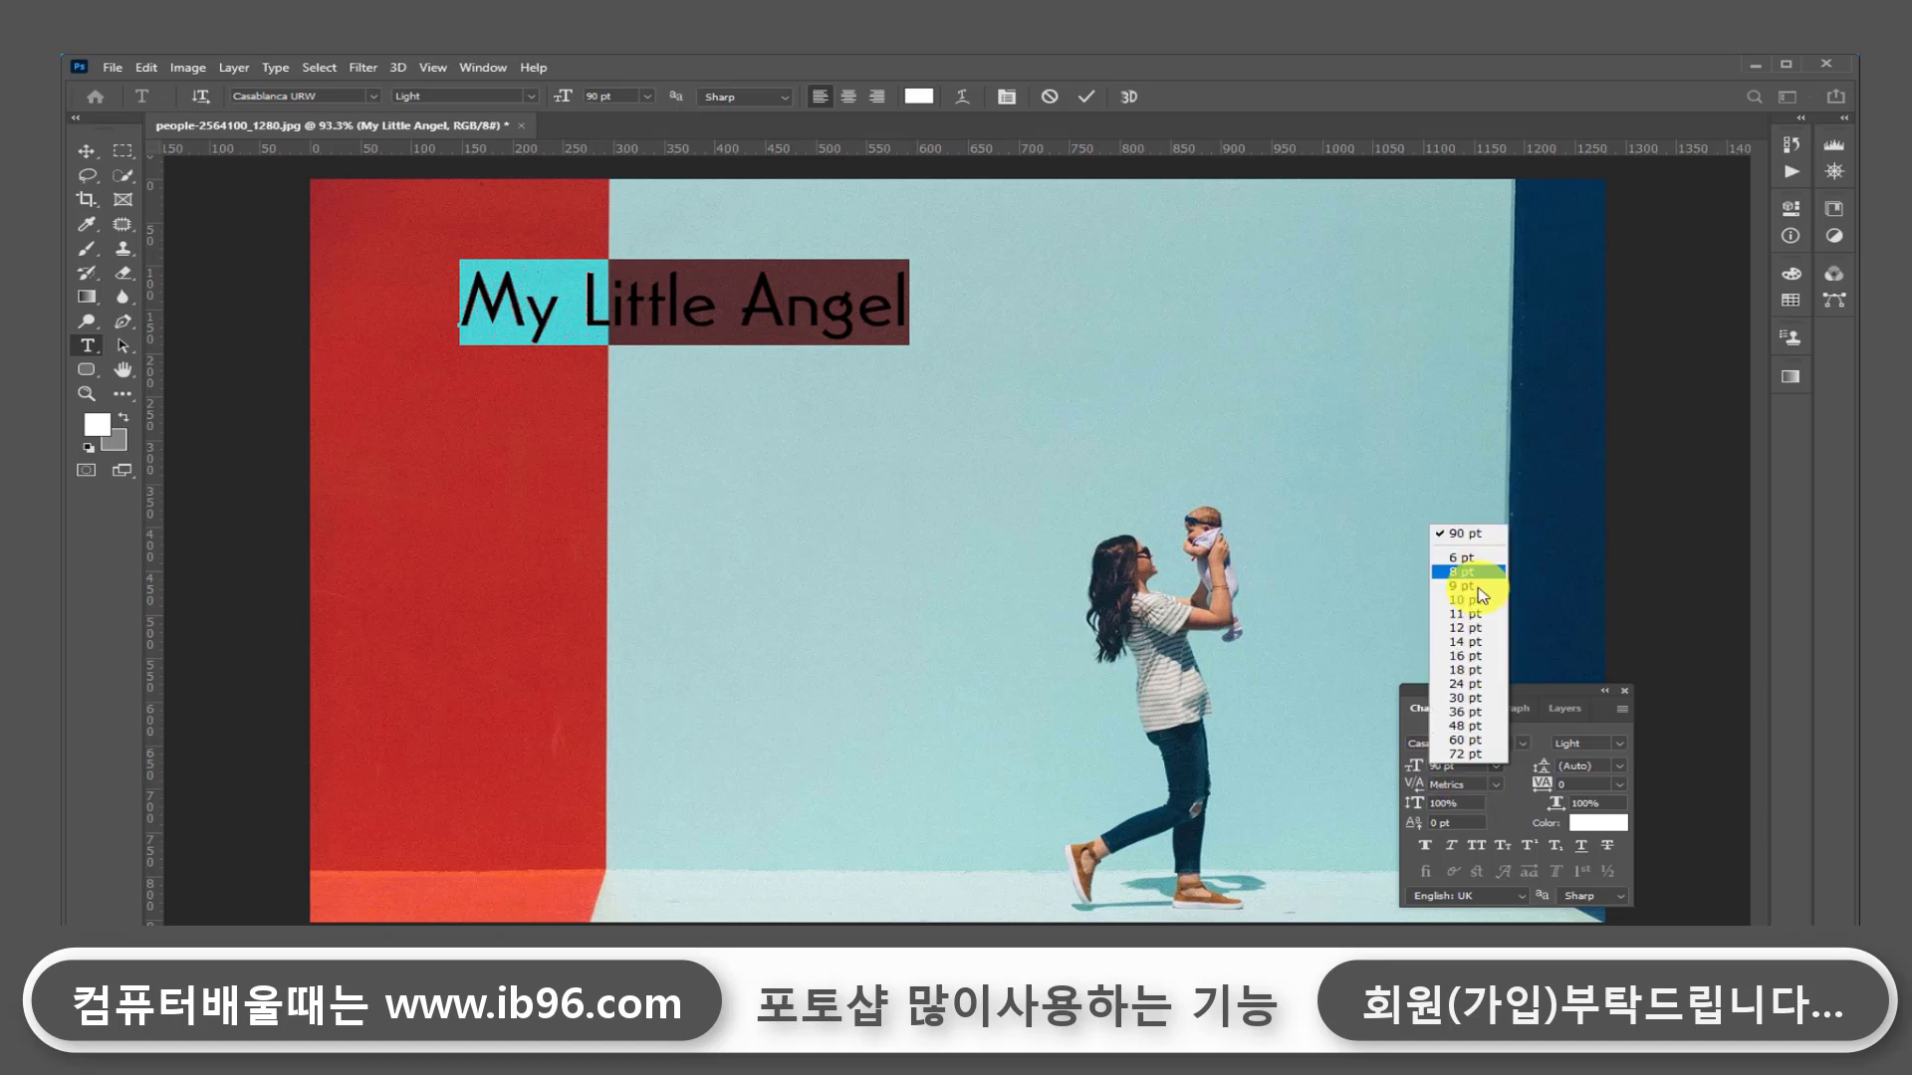
pyautogui.click(1503, 775)
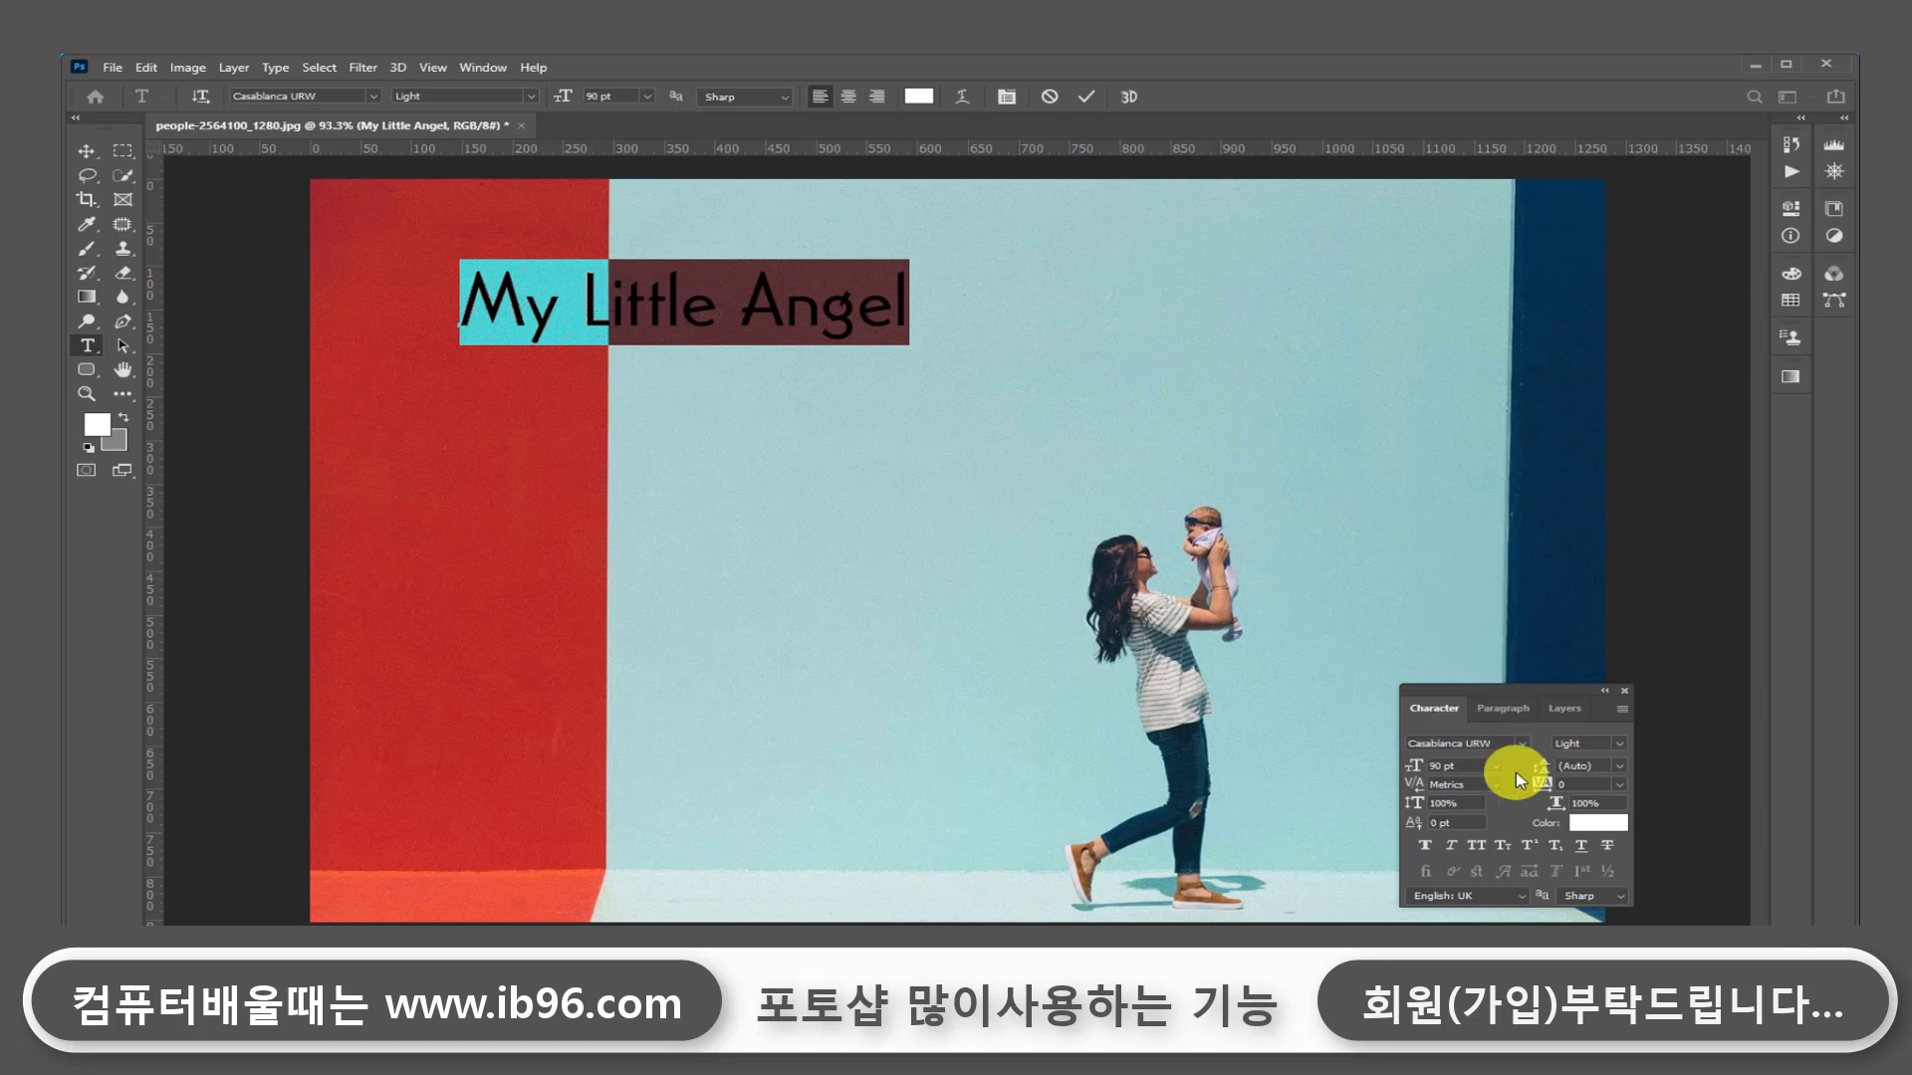
pyautogui.moveTo(1469, 768); pyautogui.dragTo(1408, 768)
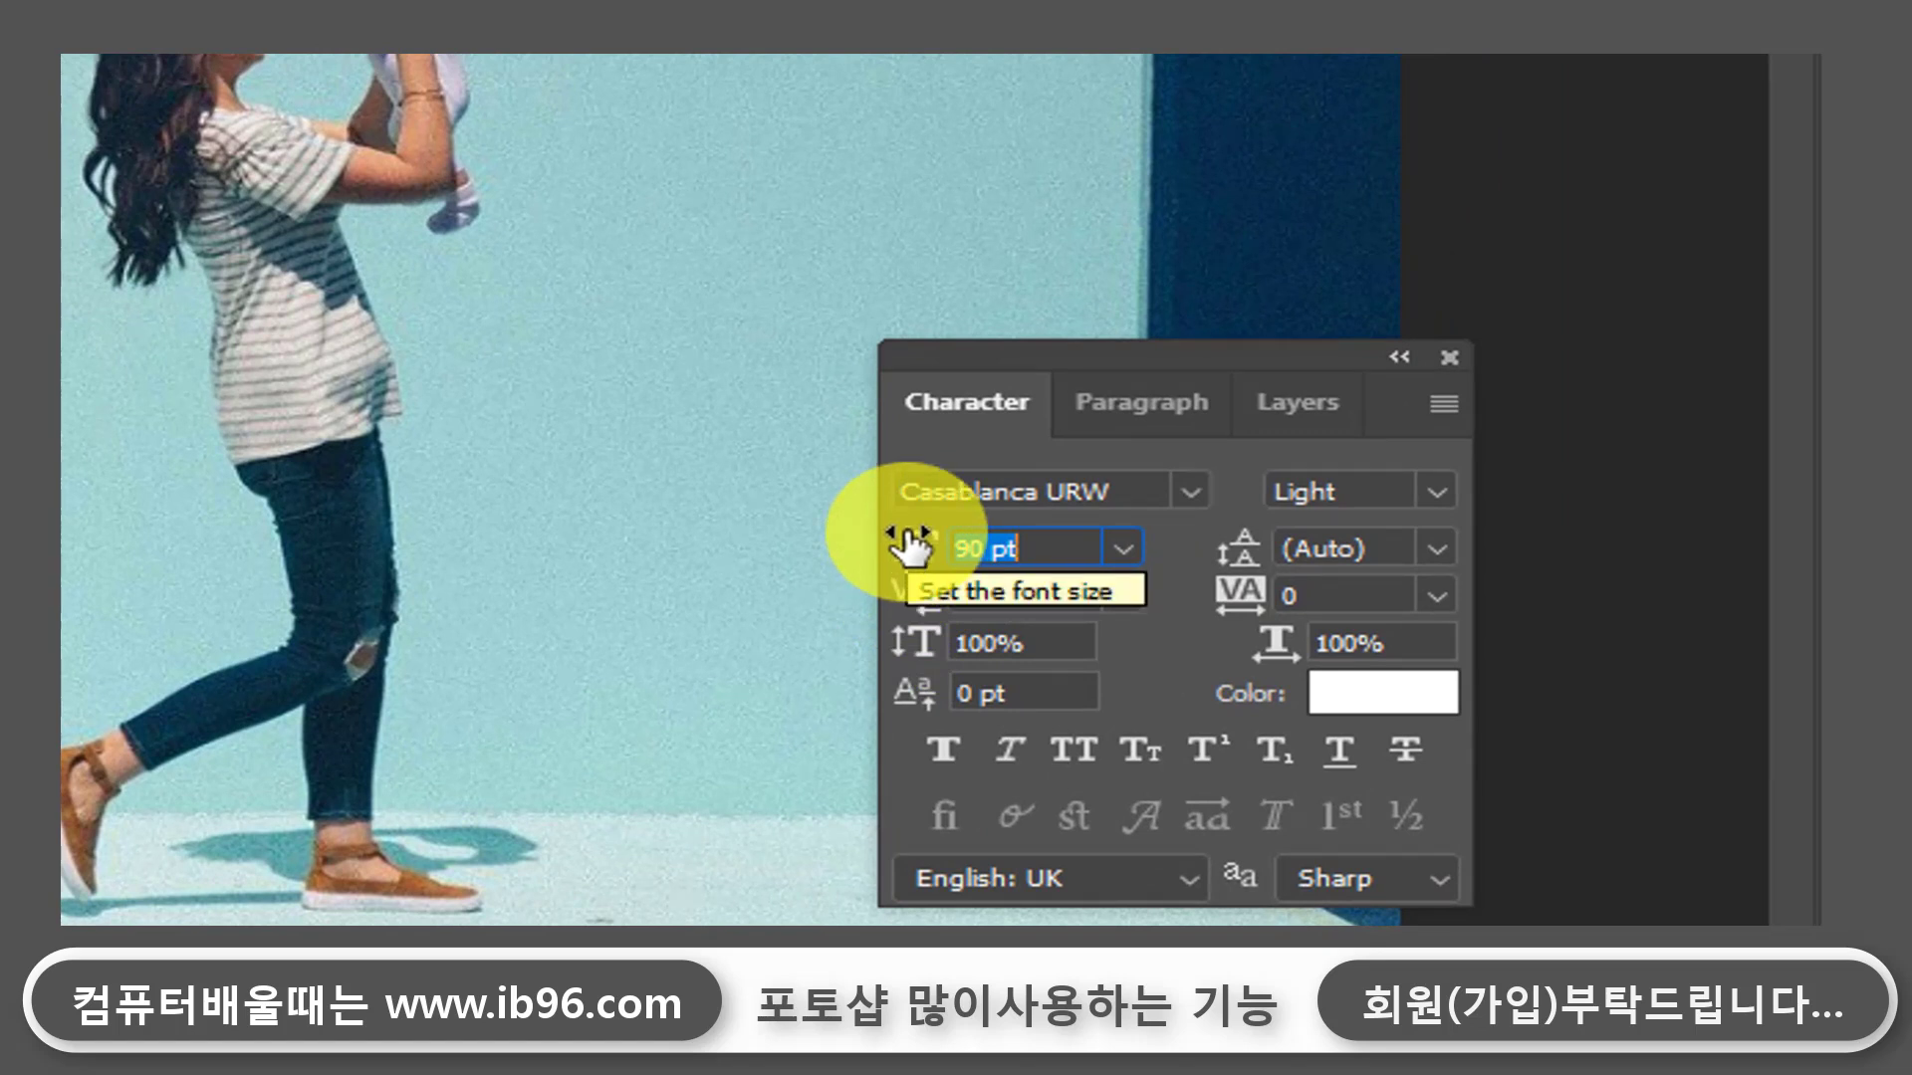
pyautogui.moveTo(911, 546); pyautogui.dragTo(1034, 580)
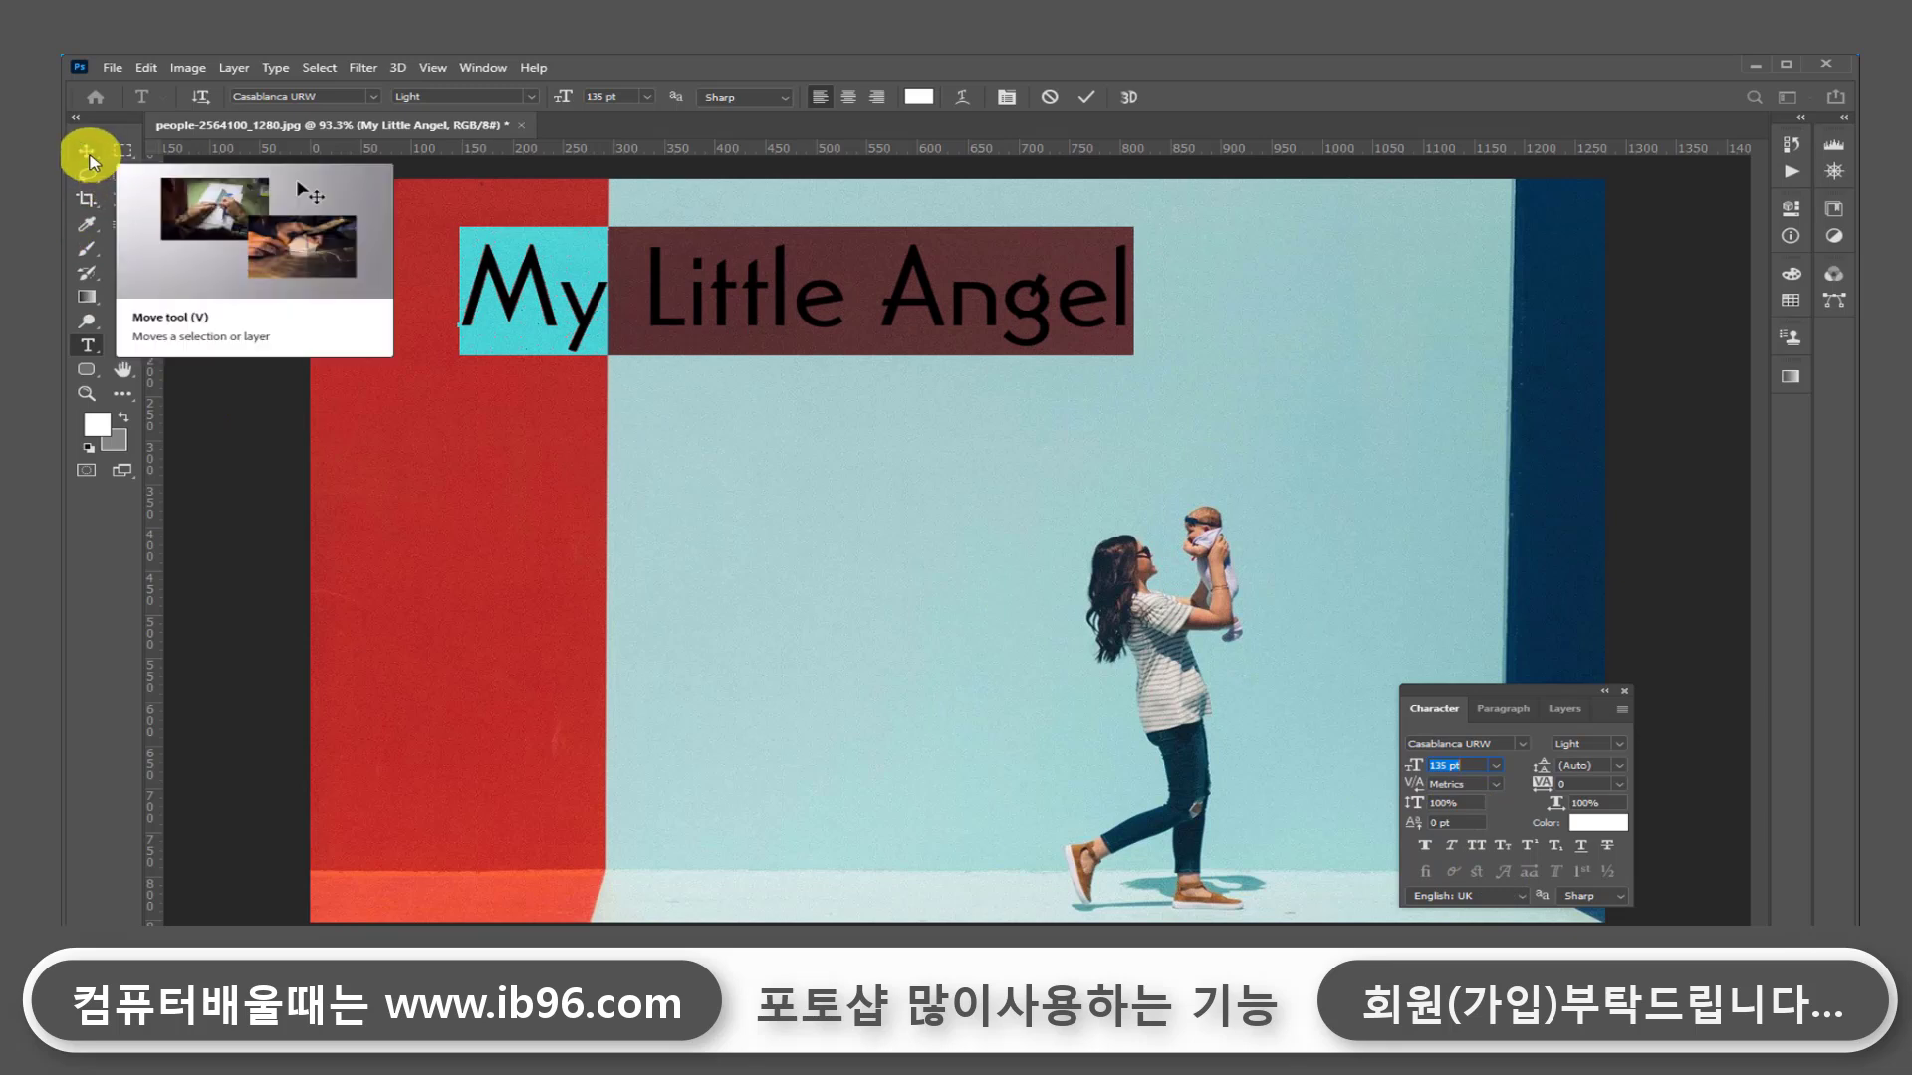
pyautogui.click(88, 154)
pyautogui.moveTo(655, 320); pyautogui.dragTo(634, 336)
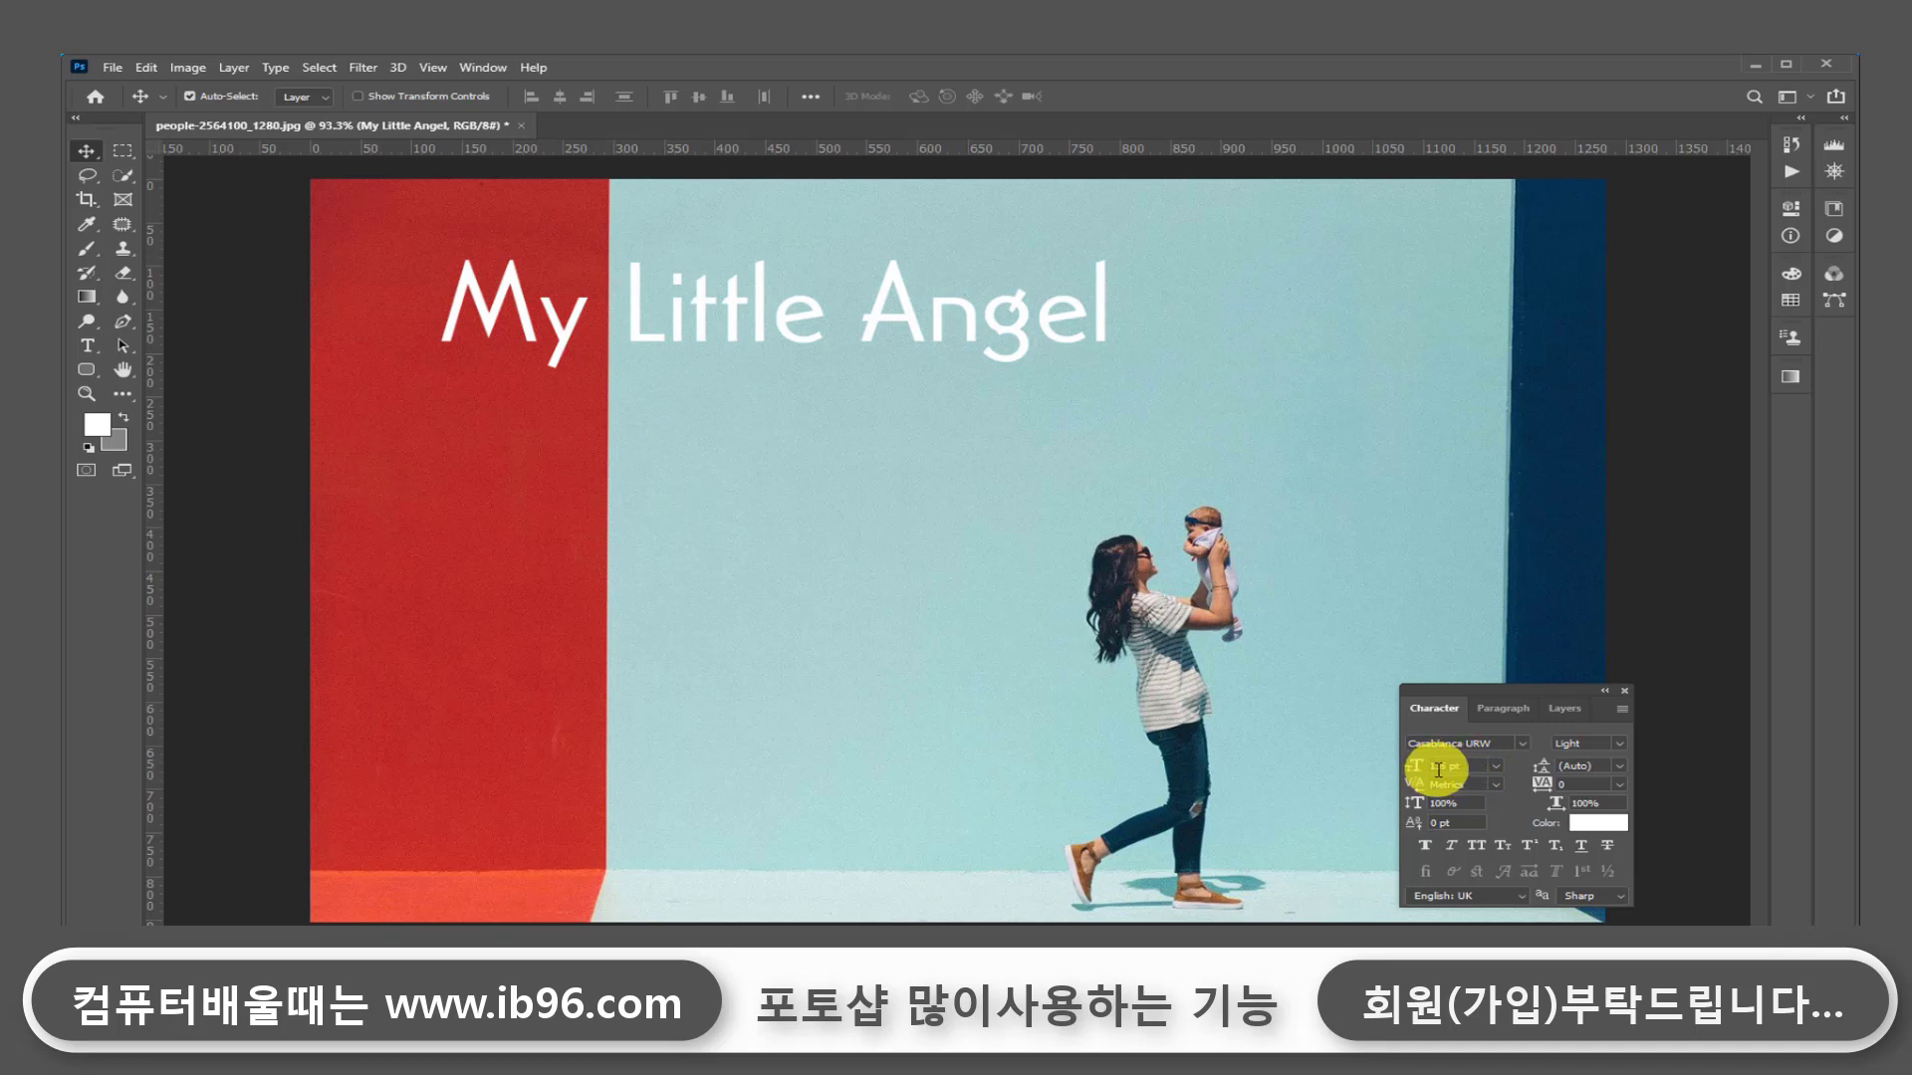
# Step: Check the font styles offered for Casablanca URW, and change the title's font to Arial
pyautogui.click(1618, 744)
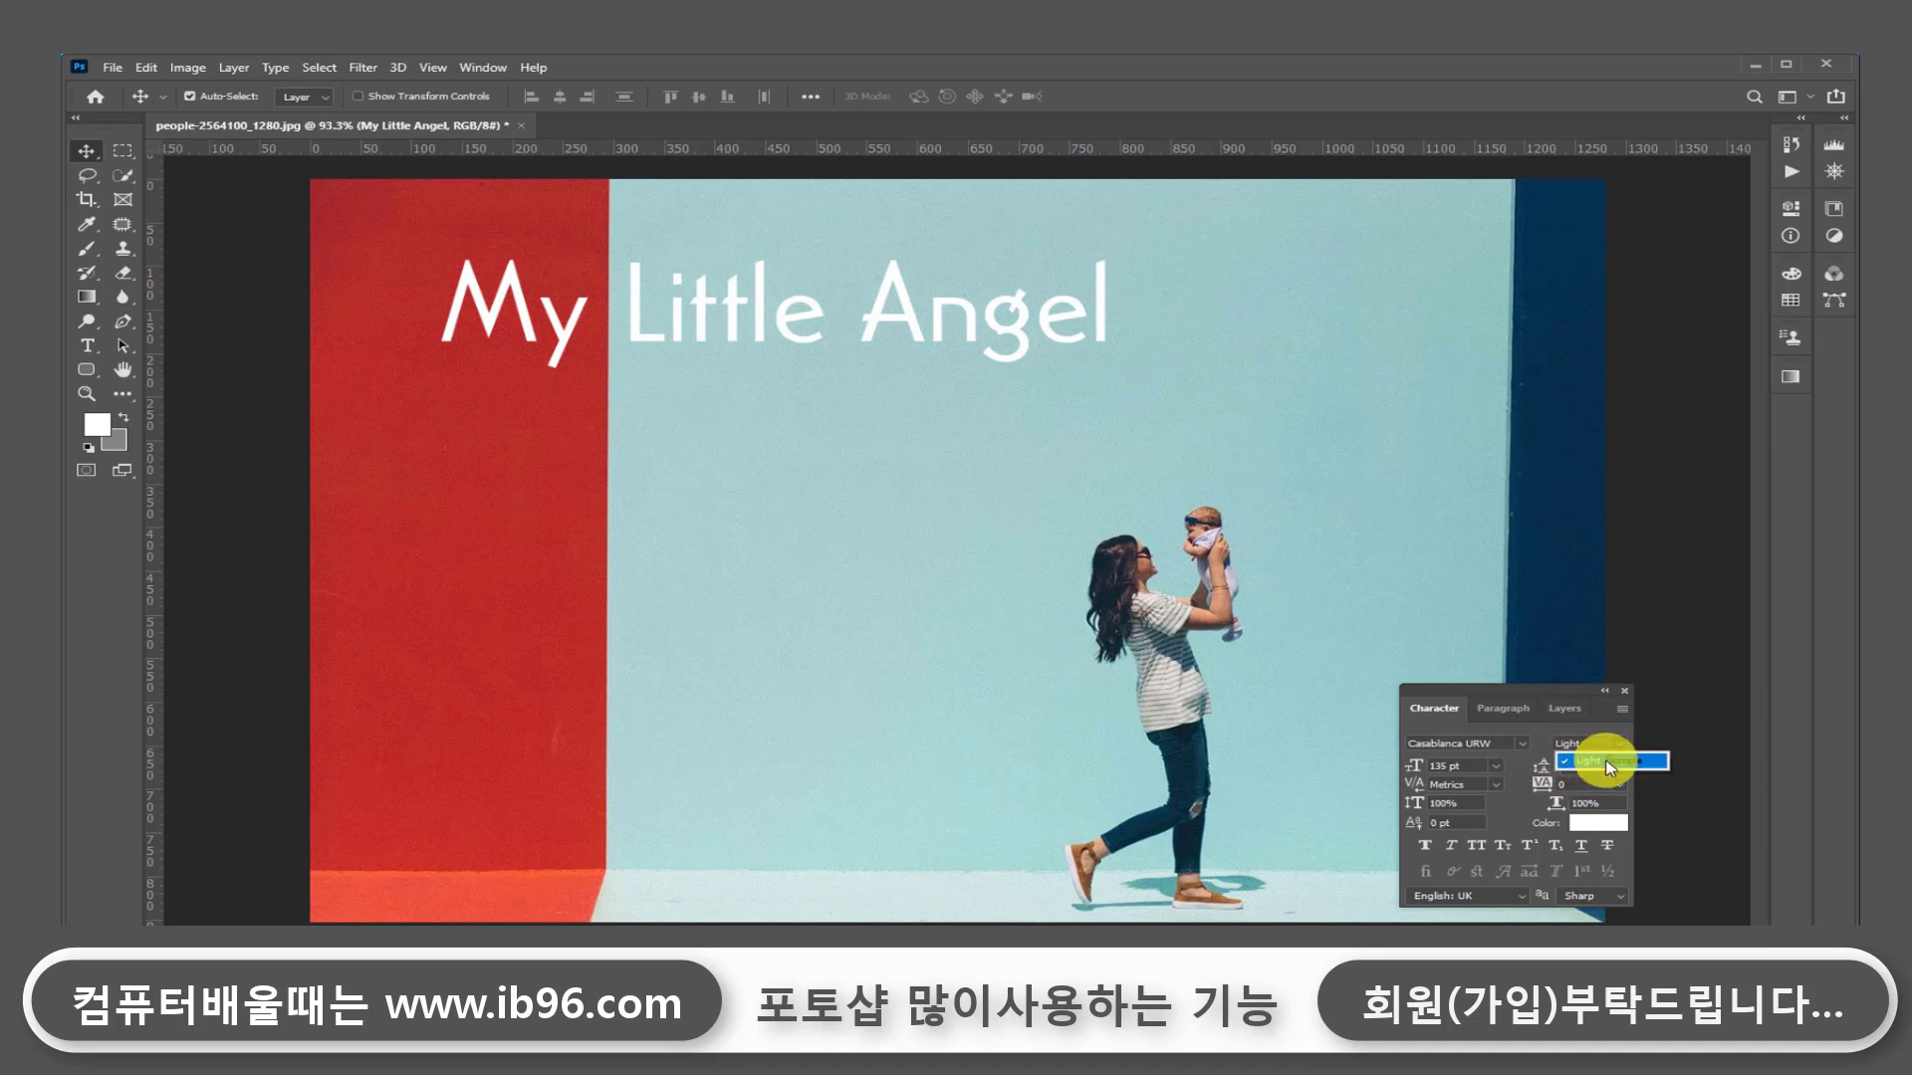
pyautogui.click(1527, 748)
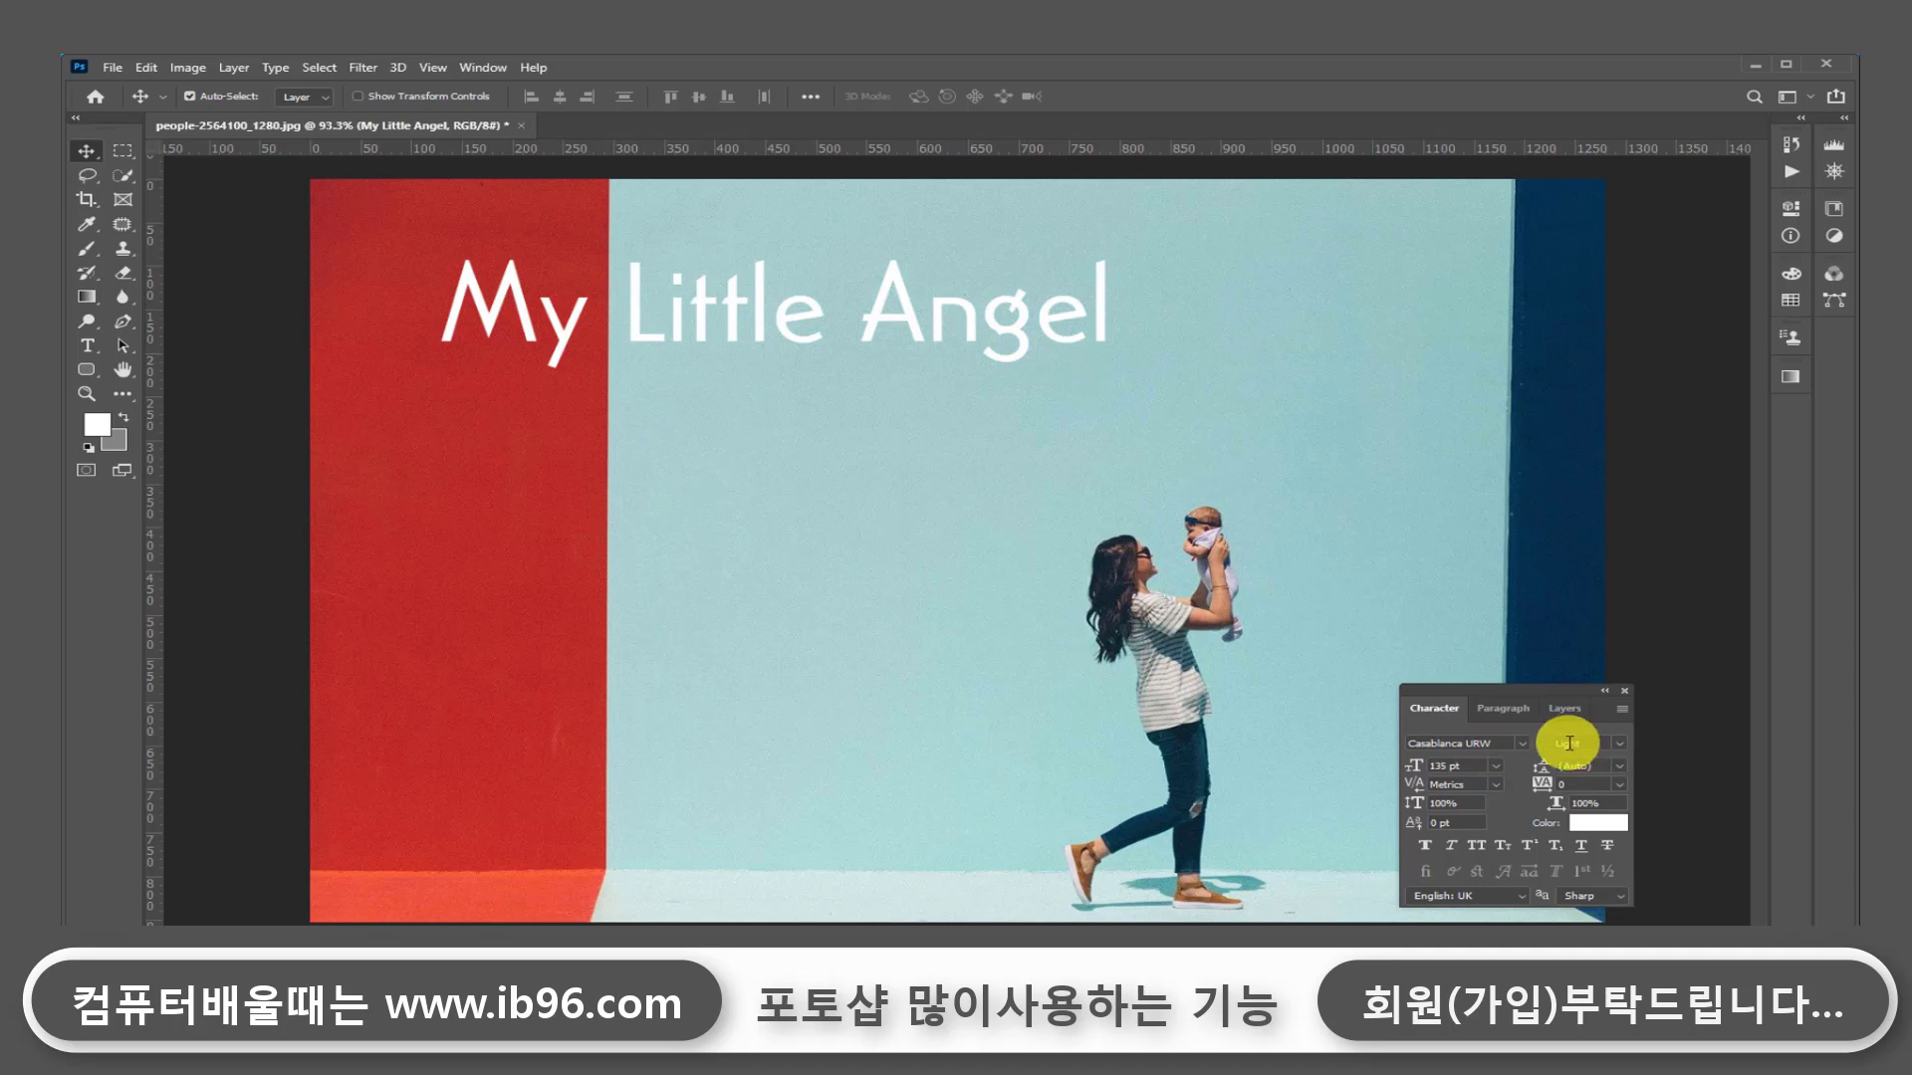
pyautogui.click(1520, 743)
pyautogui.write('Arial')
pyautogui.press('Return')
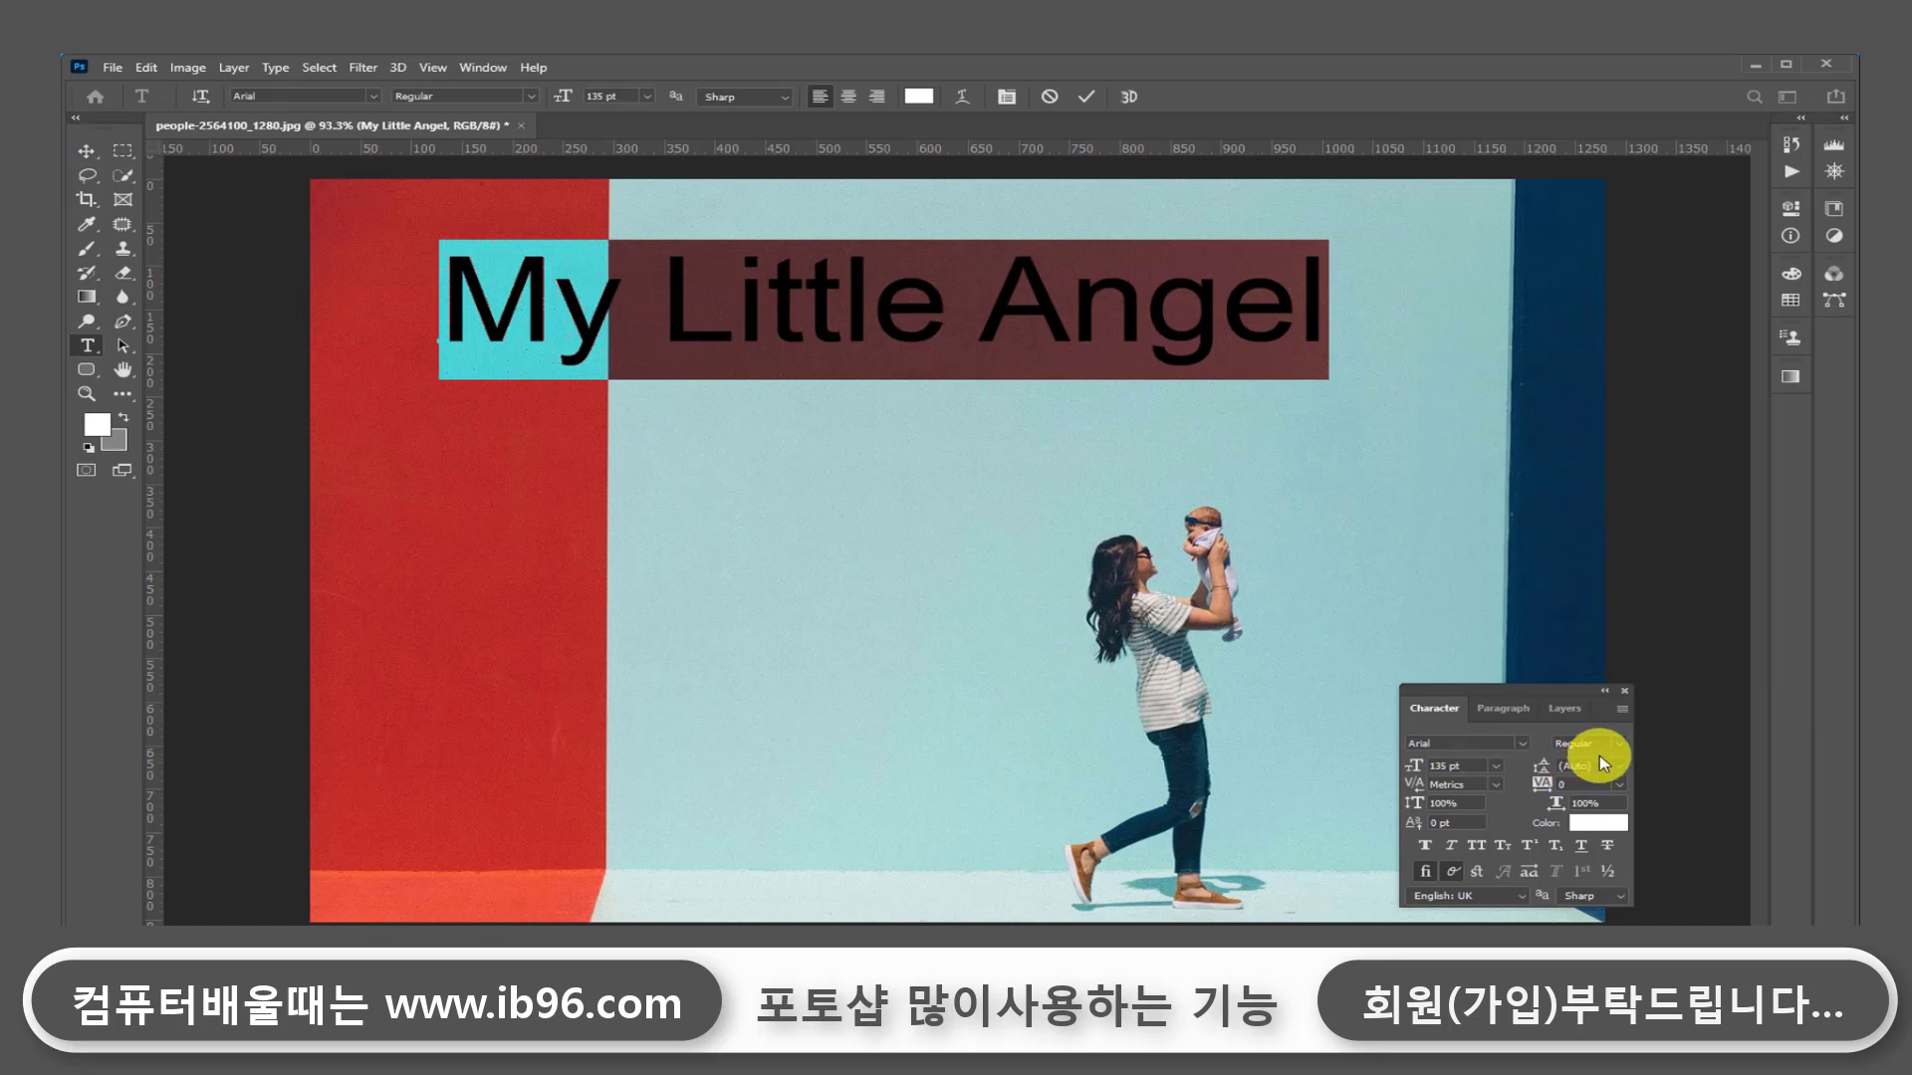
# Step: Try the Narrow, Bold and Italic styles of Arial on the title one after another
pyautogui.click(1625, 749)
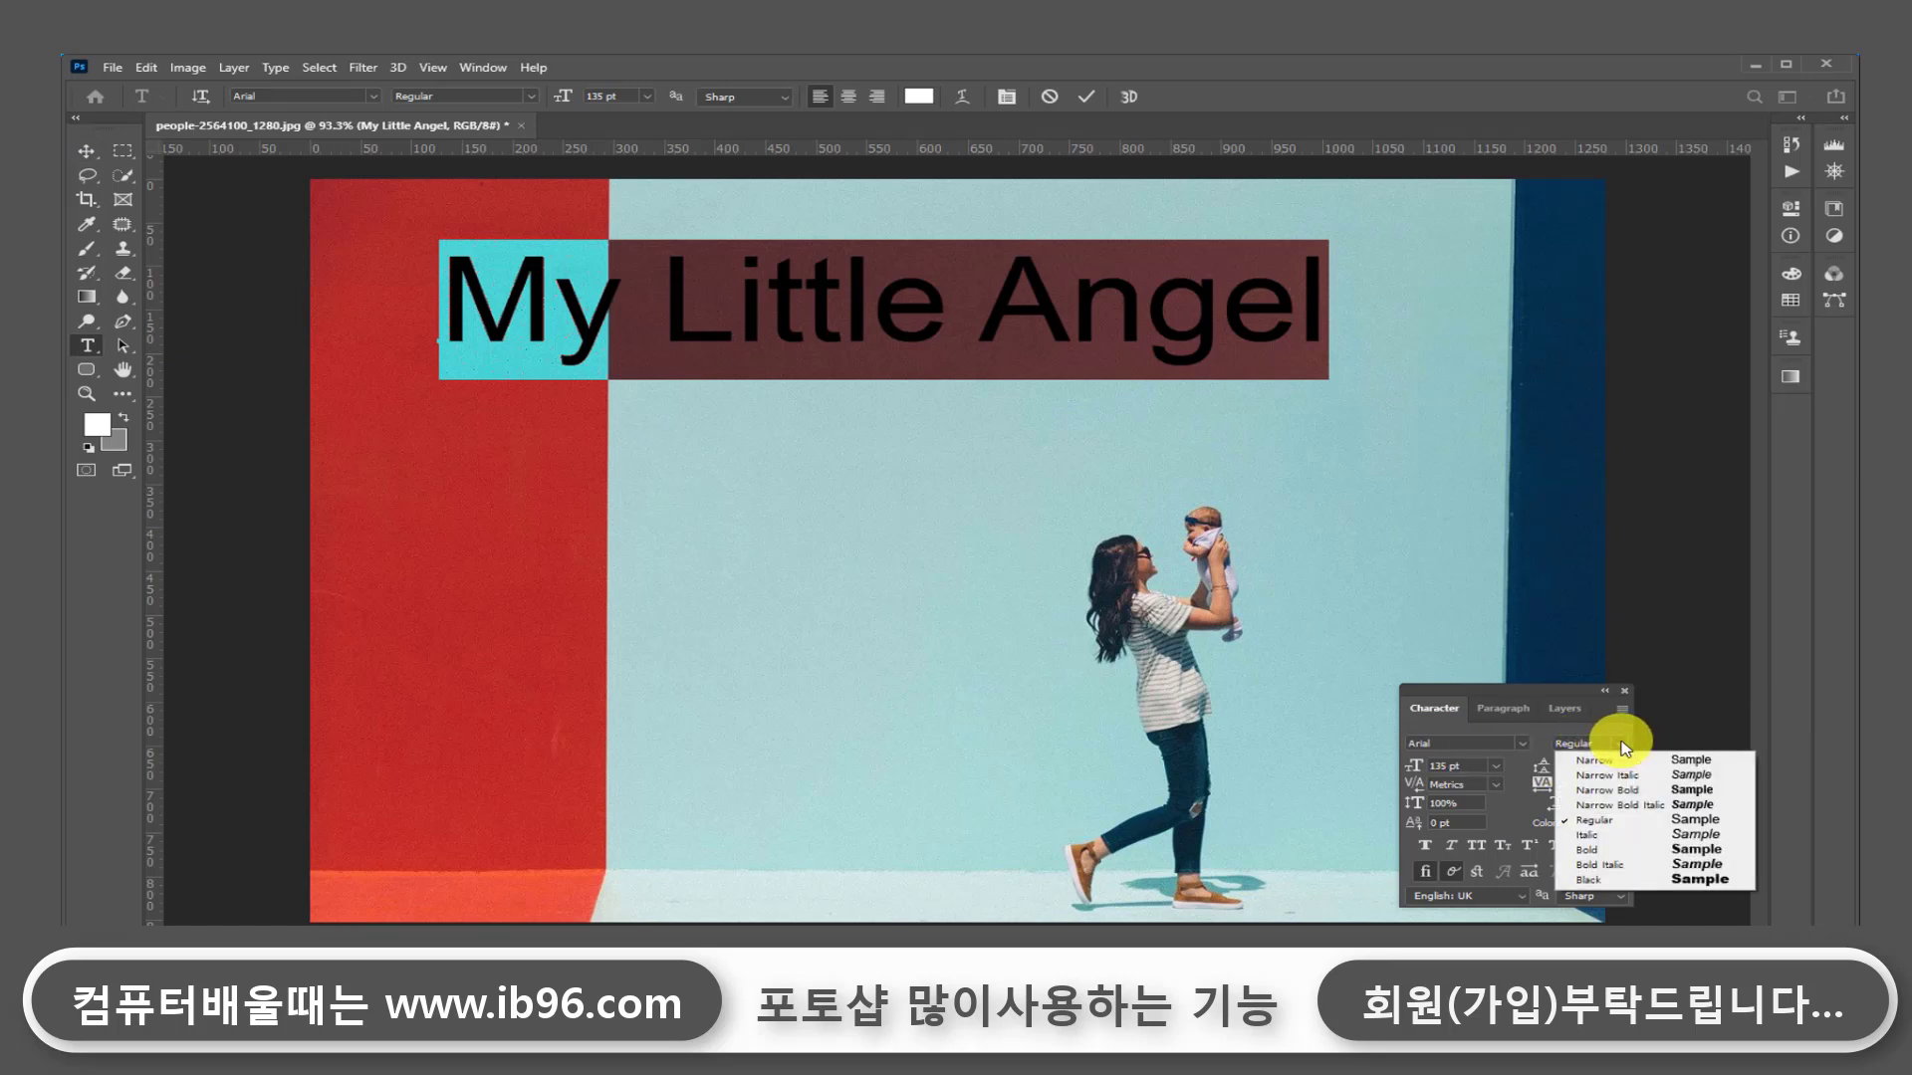
pyautogui.click(1618, 762)
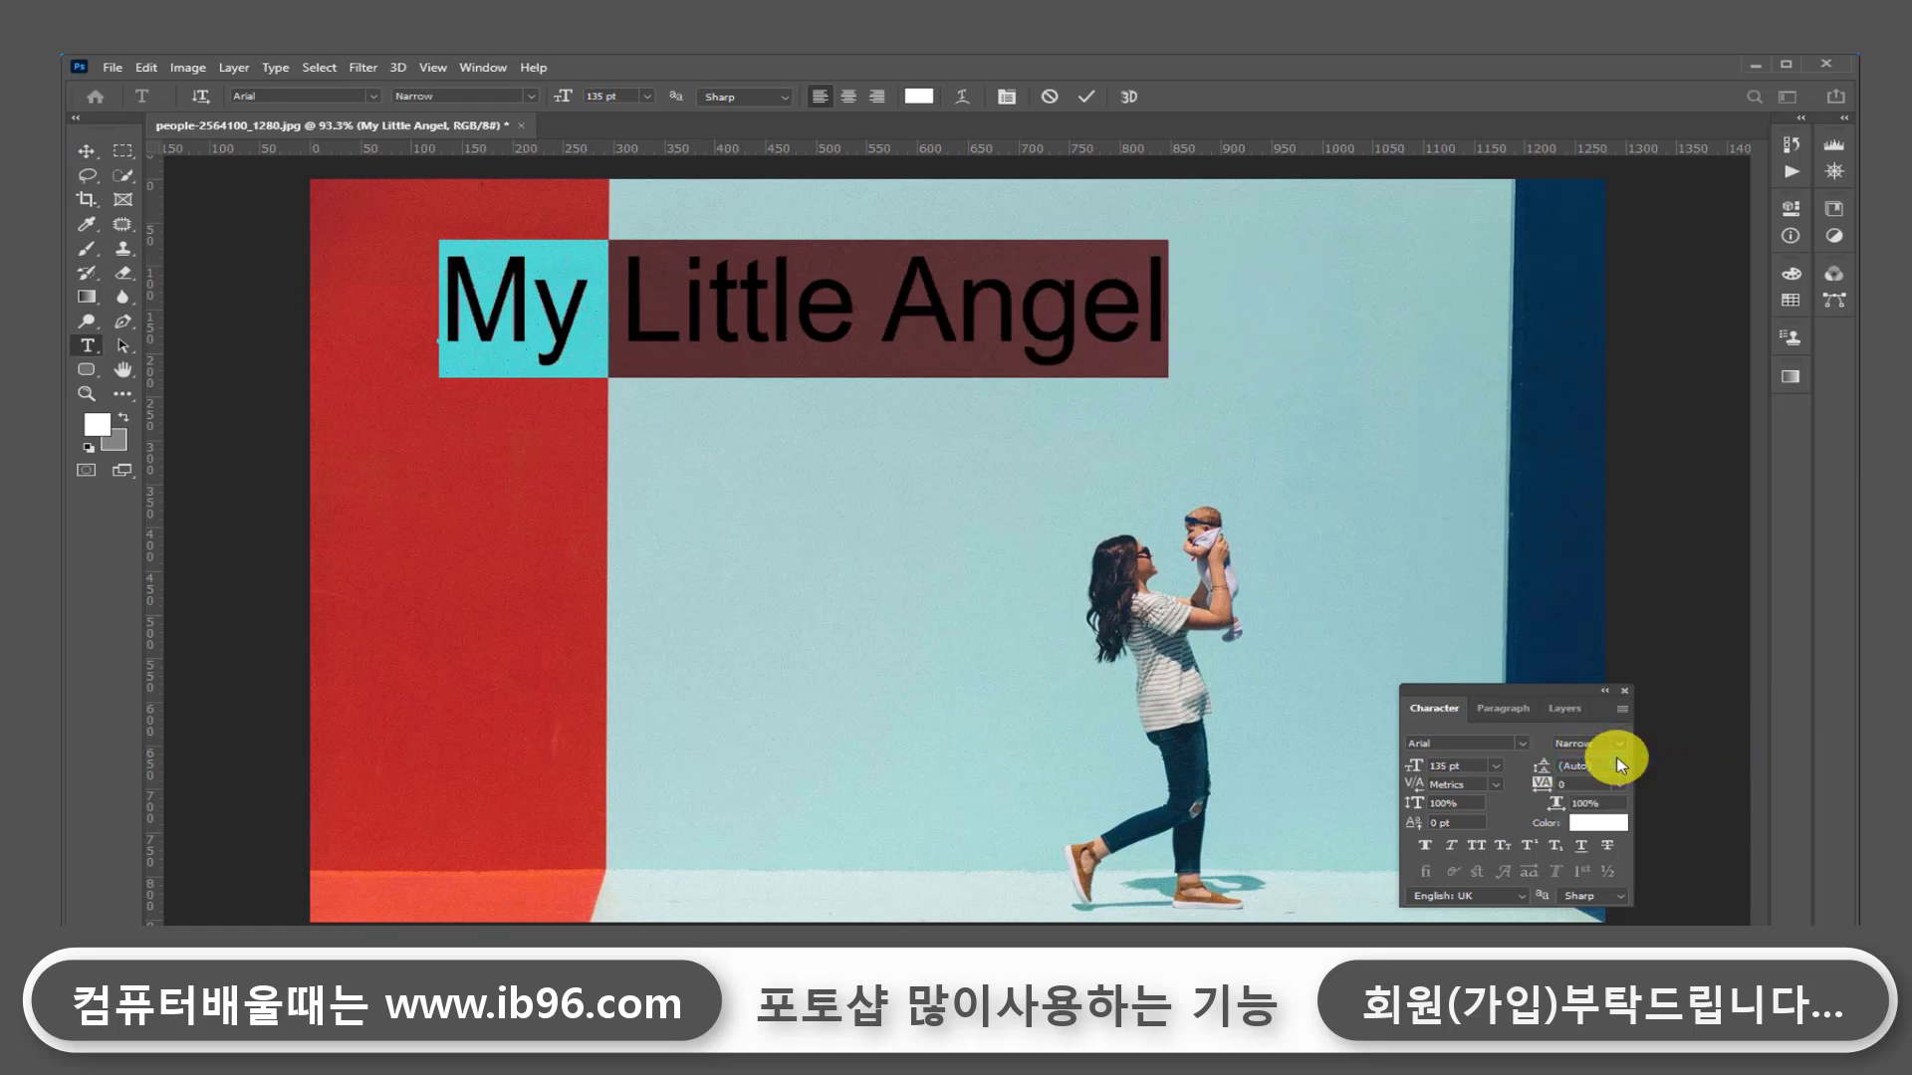
pyautogui.click(1623, 749)
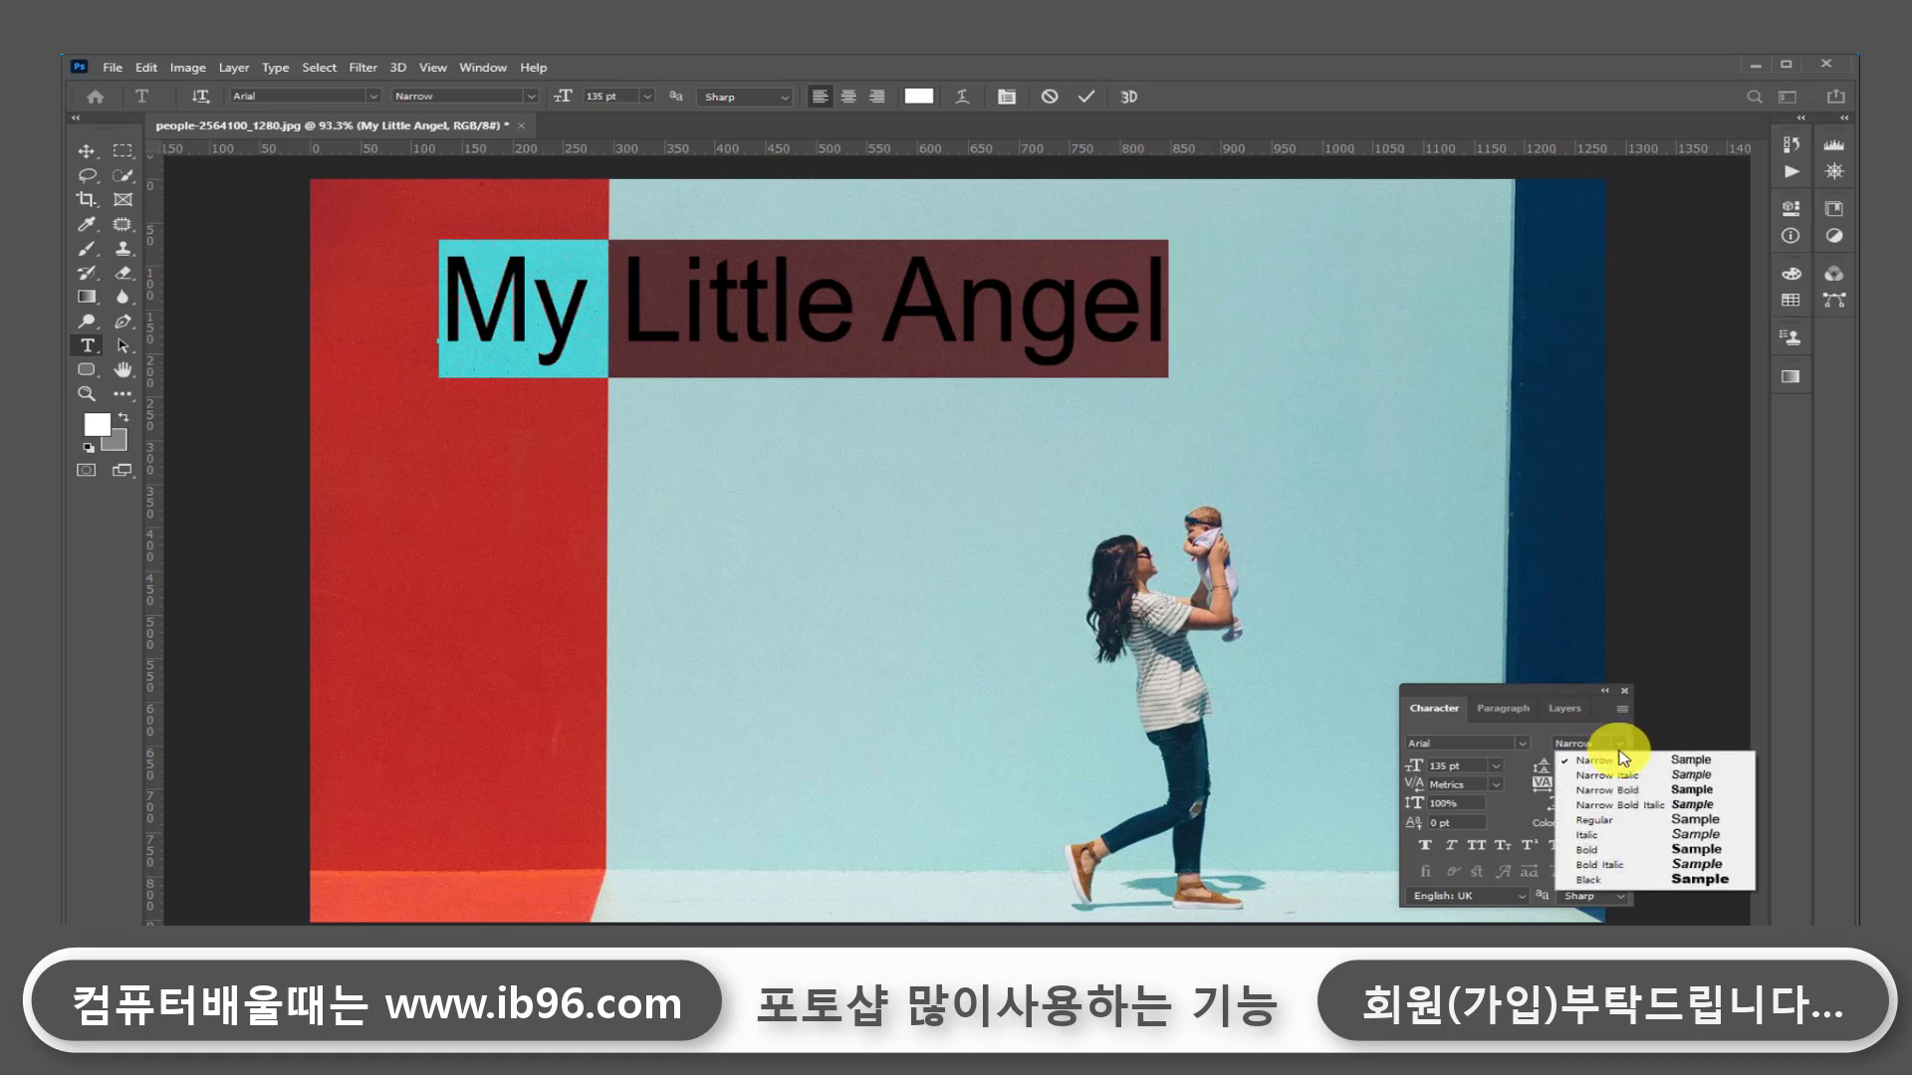
pyautogui.click(1610, 852)
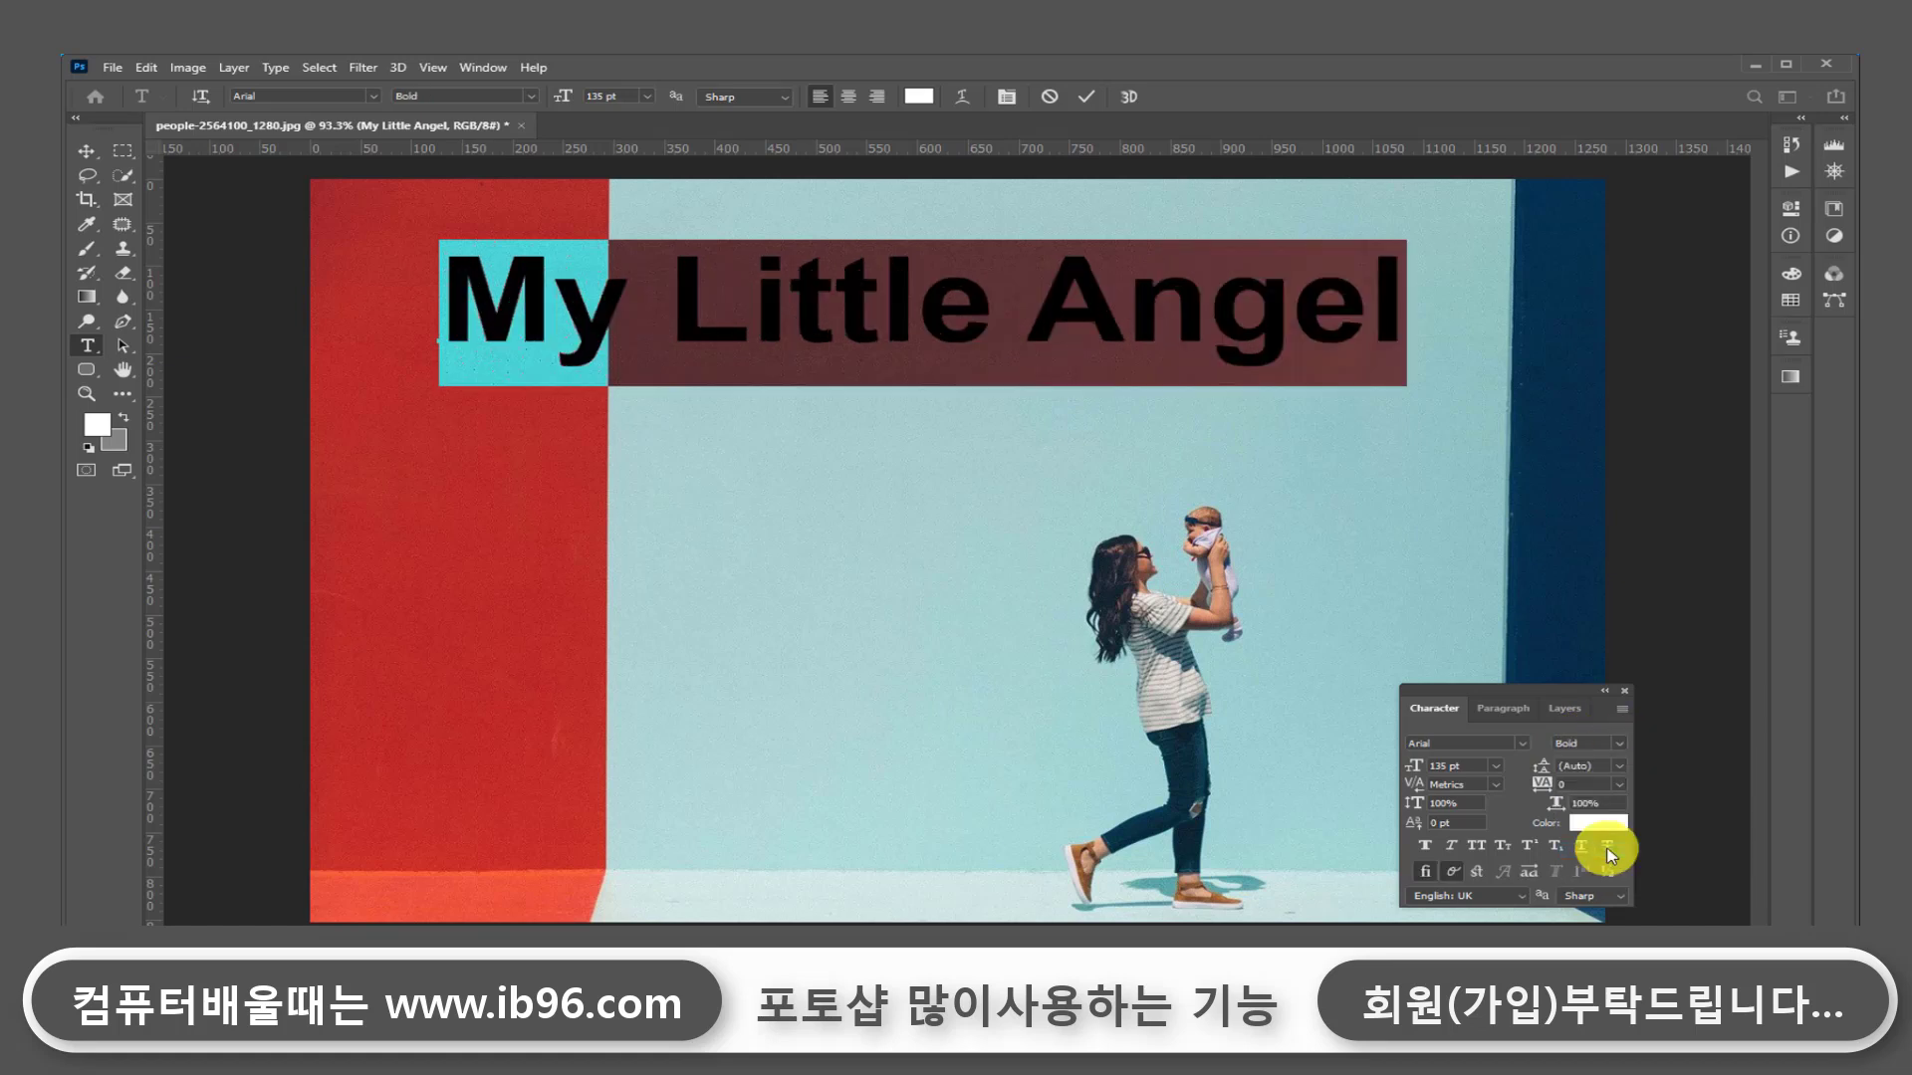
pyautogui.click(1623, 747)
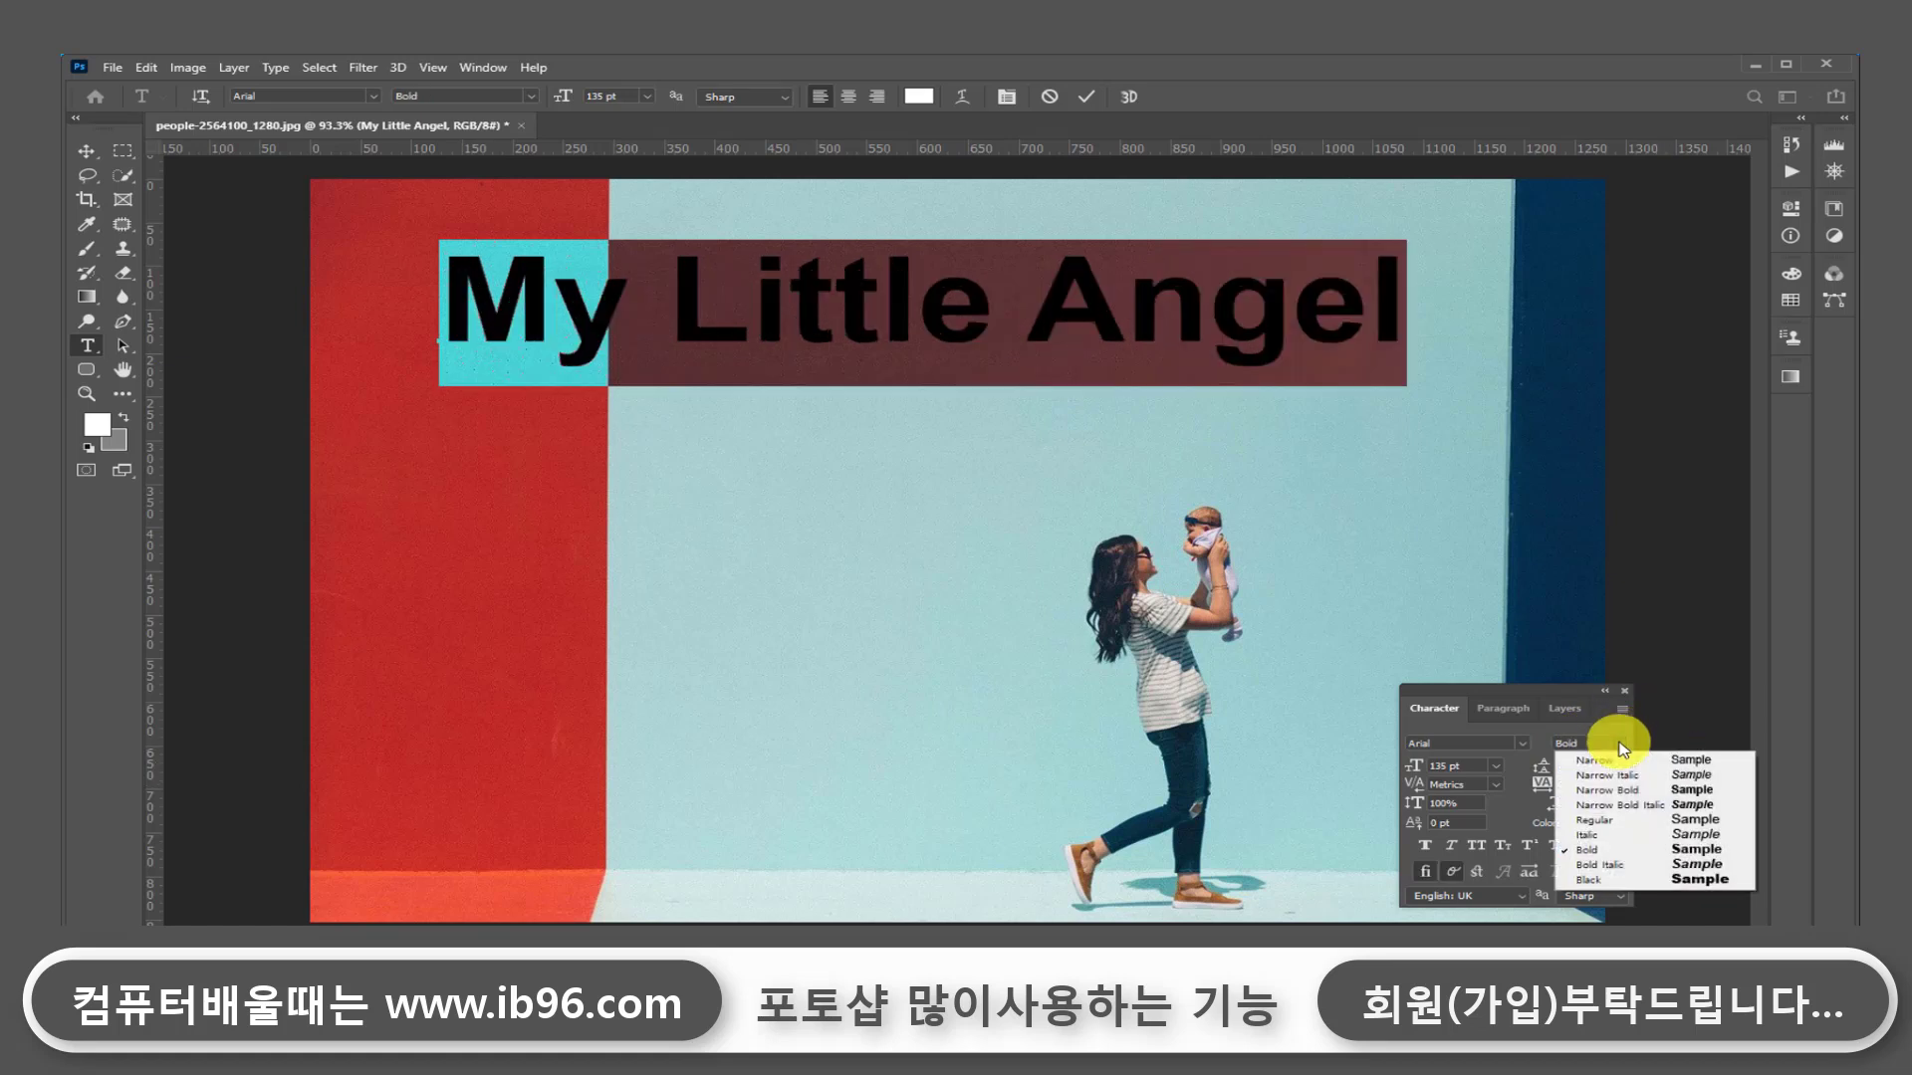
pyautogui.click(1613, 836)
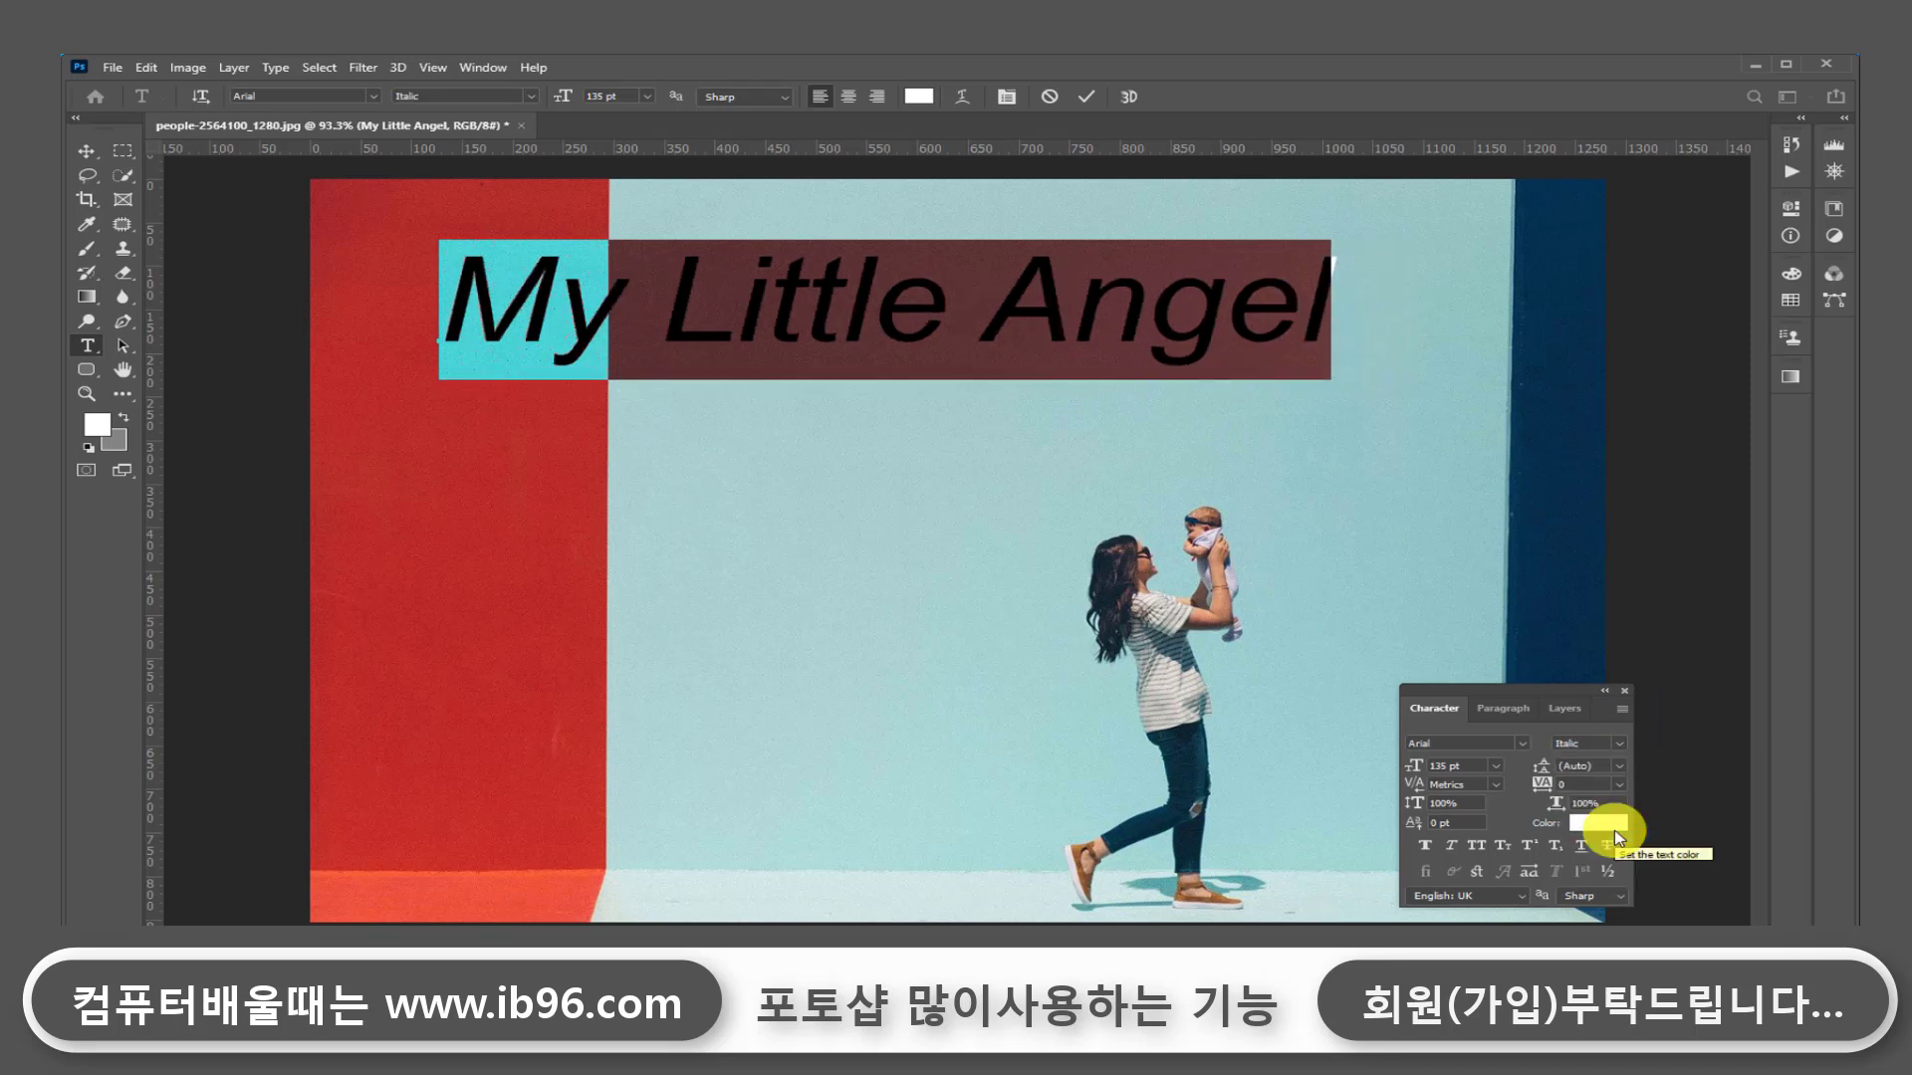
# Step: Set the title's style to Bold Italic and move it left so "Little" starts at the light blue wall's edge
pyautogui.click(1615, 744)
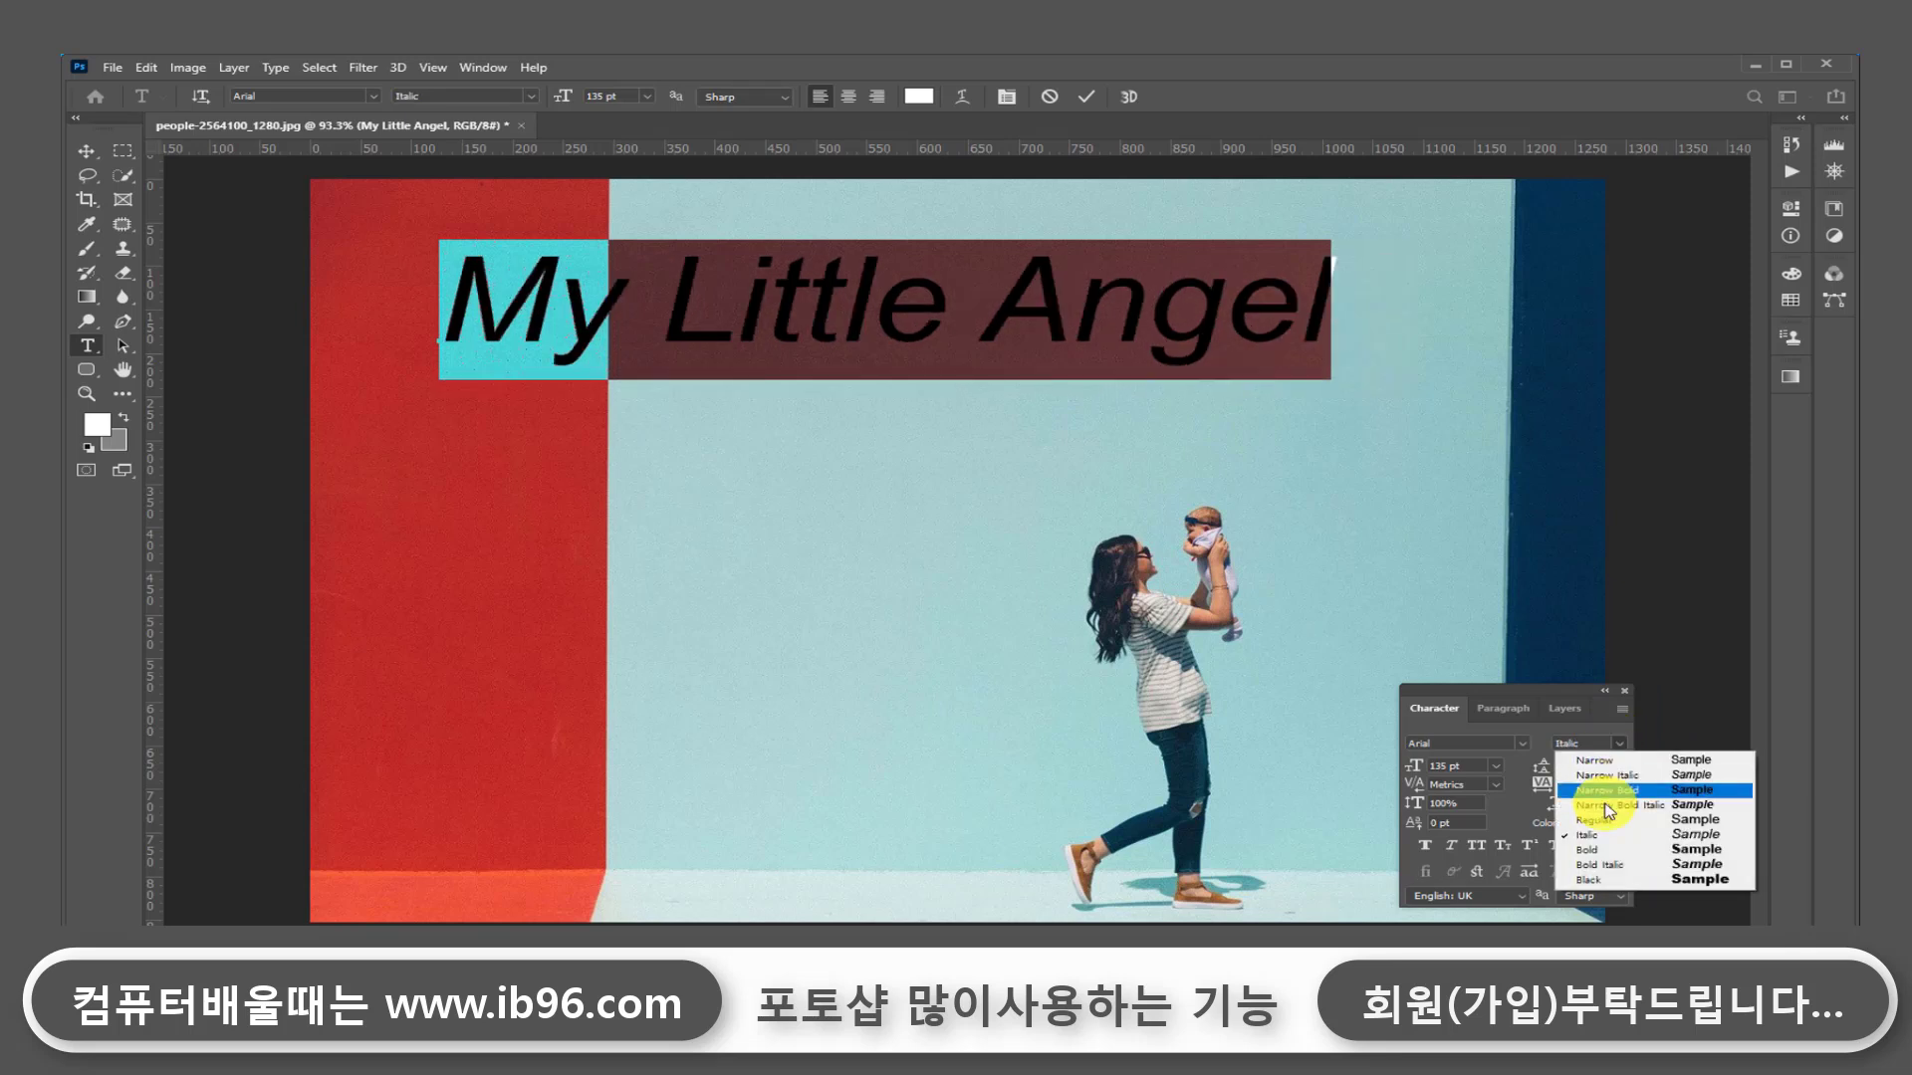
pyautogui.click(1618, 865)
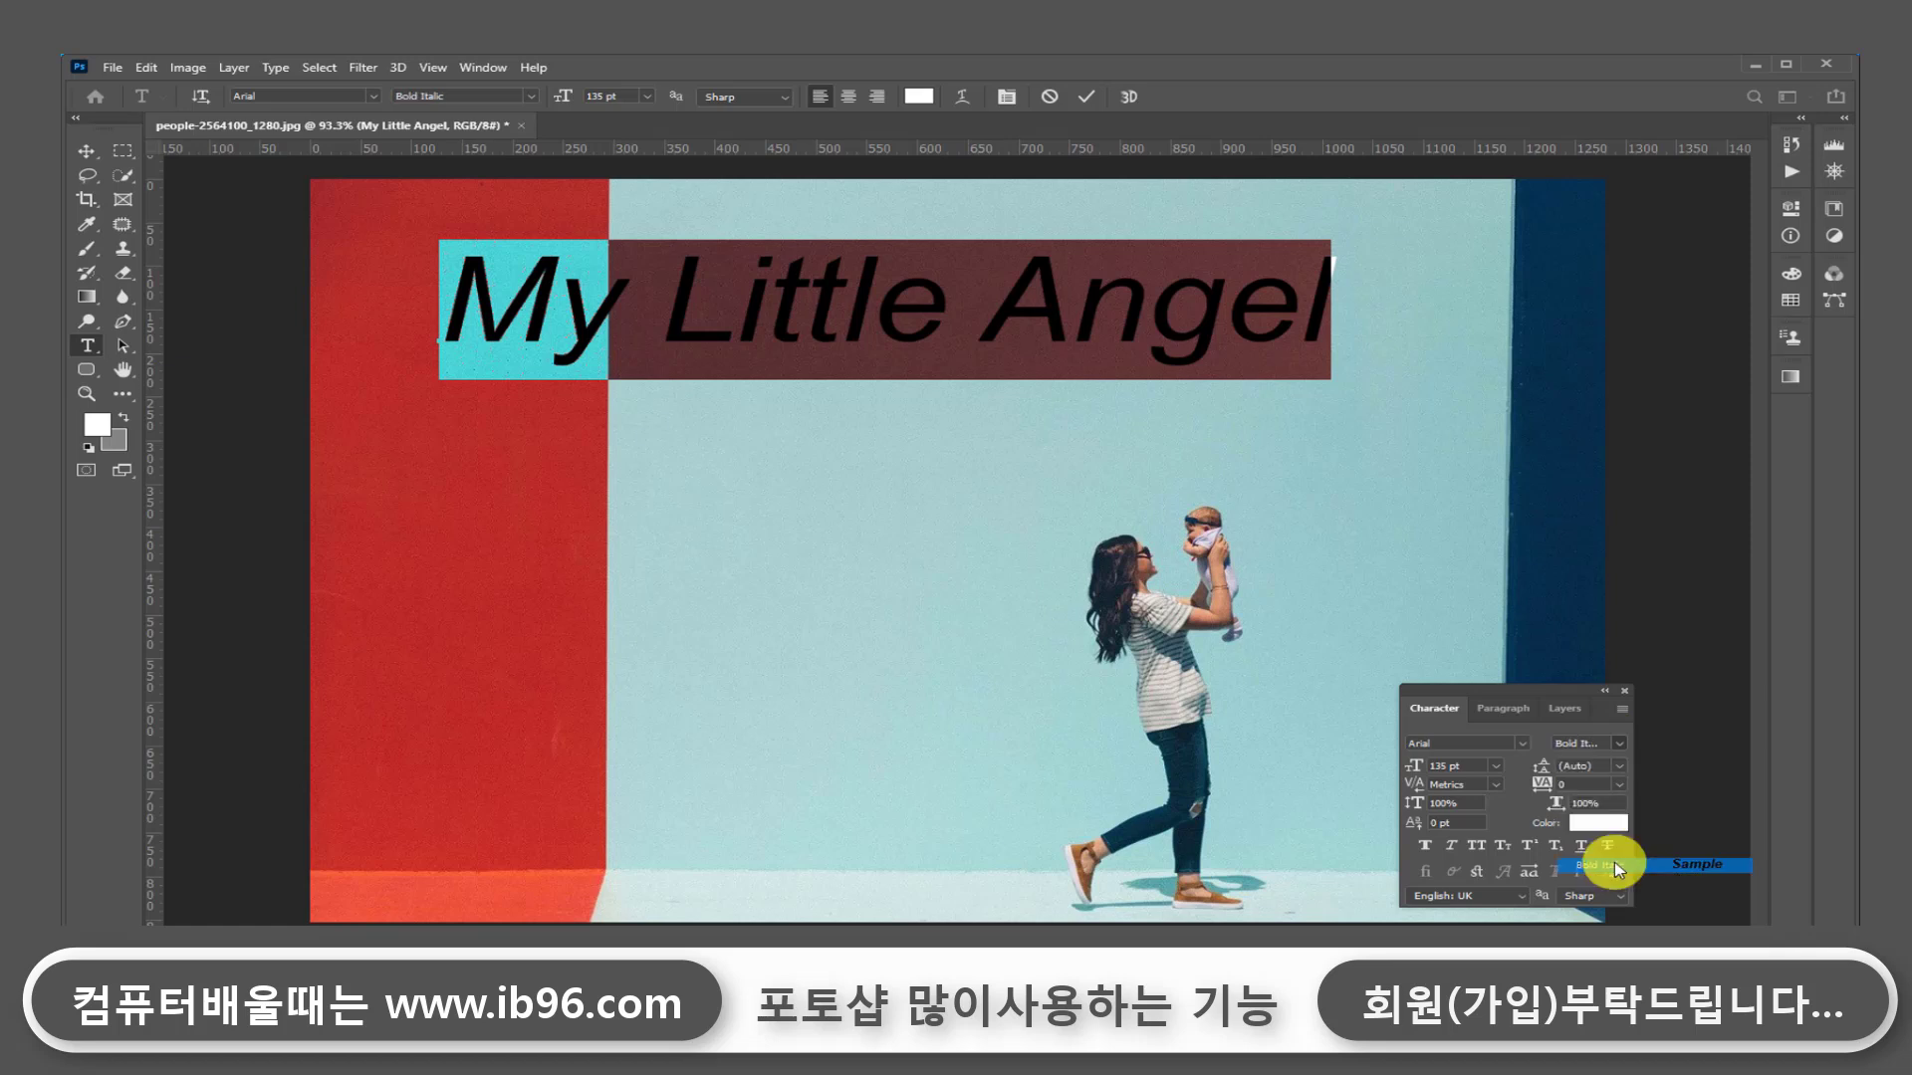
pyautogui.click(87, 152)
pyautogui.moveTo(875, 319); pyautogui.dragTo(823, 337)
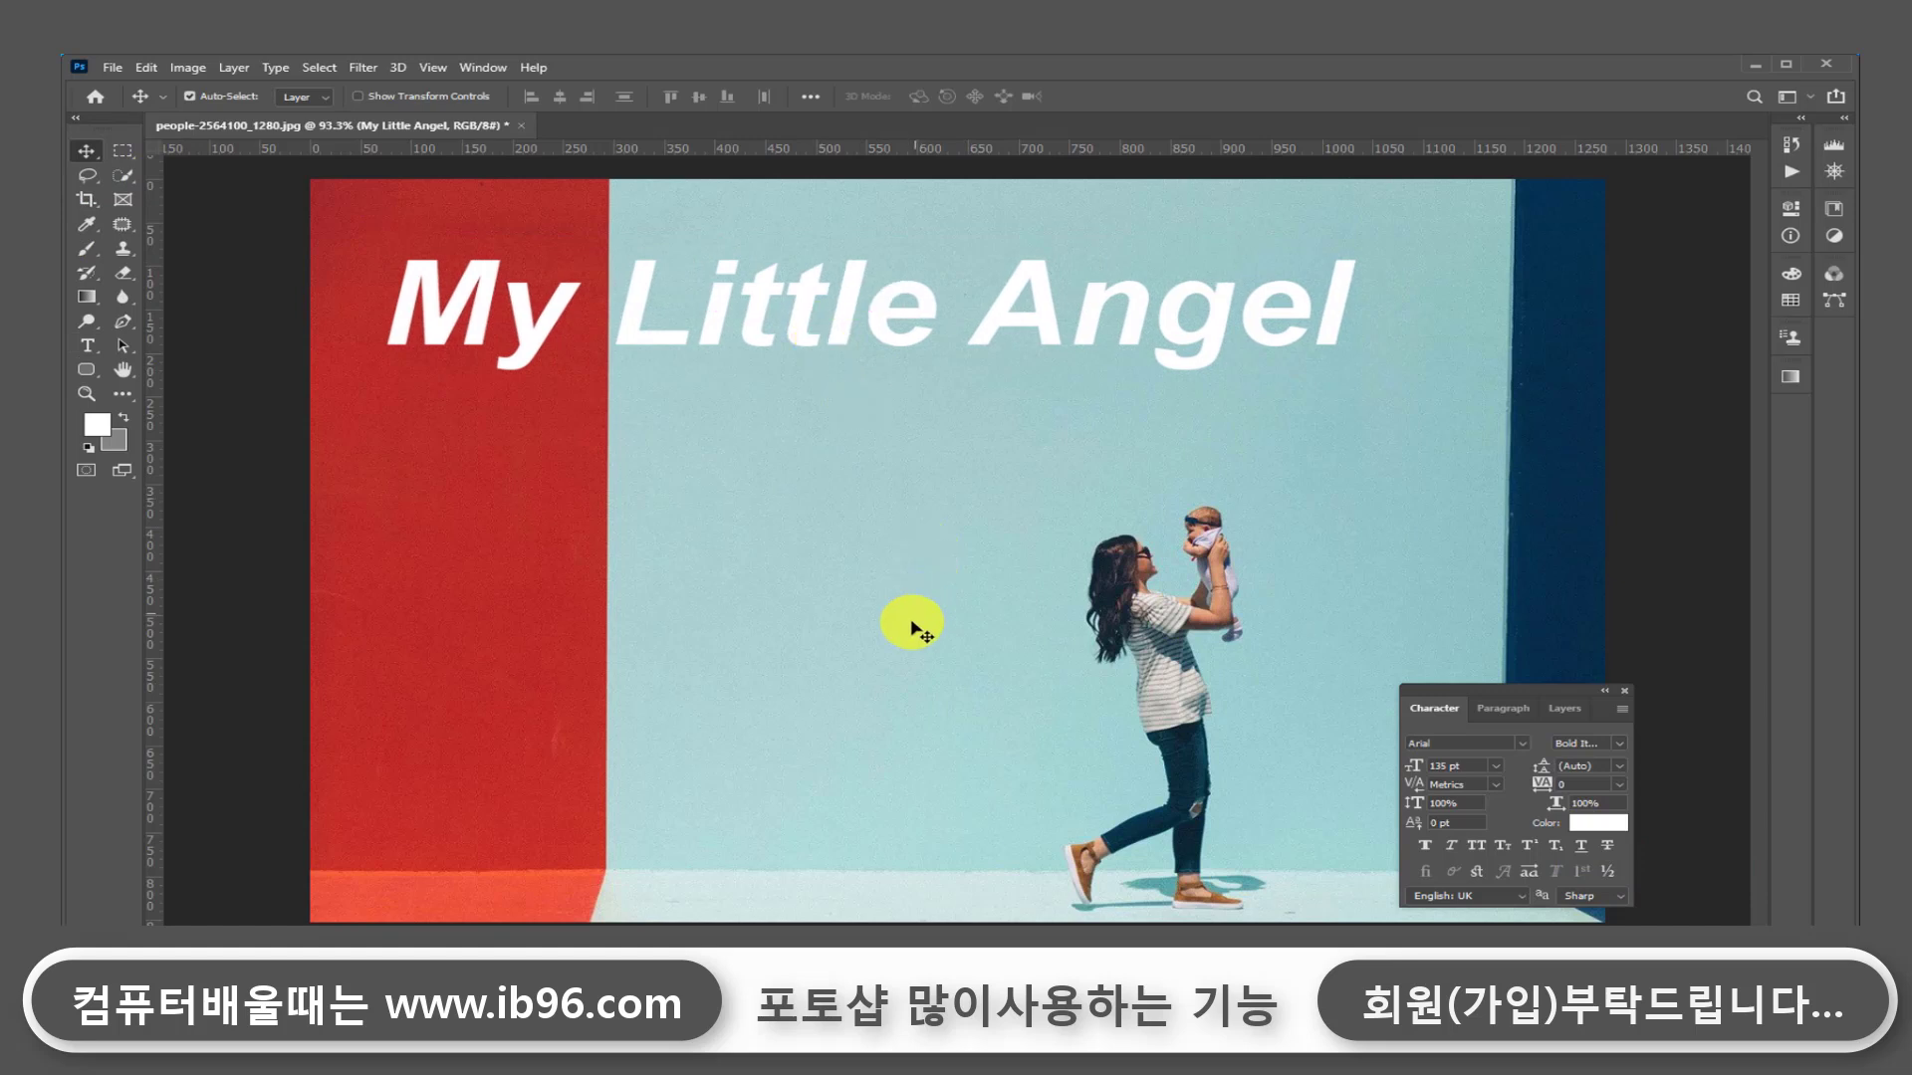
# Step: Select the title's text from its last letter back to its beginning, and leave text editing
pyautogui.click(87, 347)
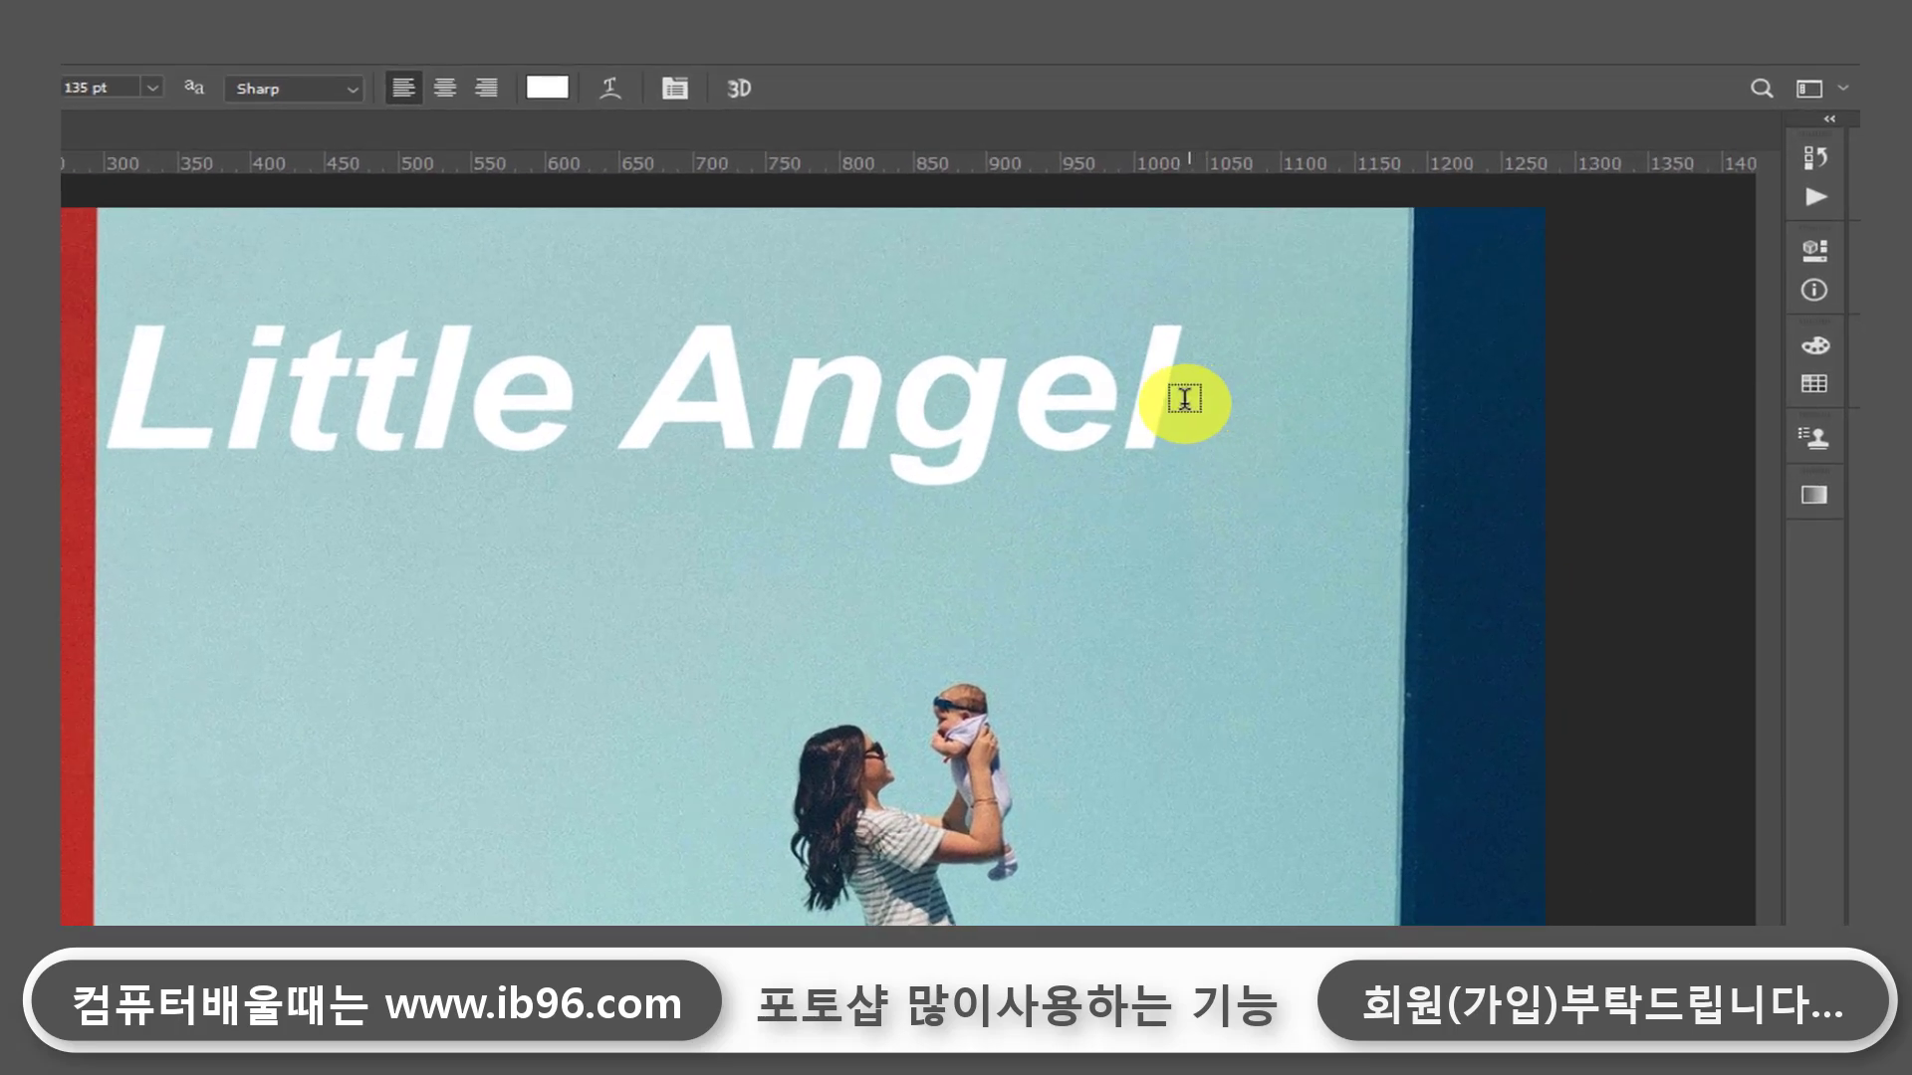
pyautogui.moveTo(1172, 398); pyautogui.dragTo(70, 430)
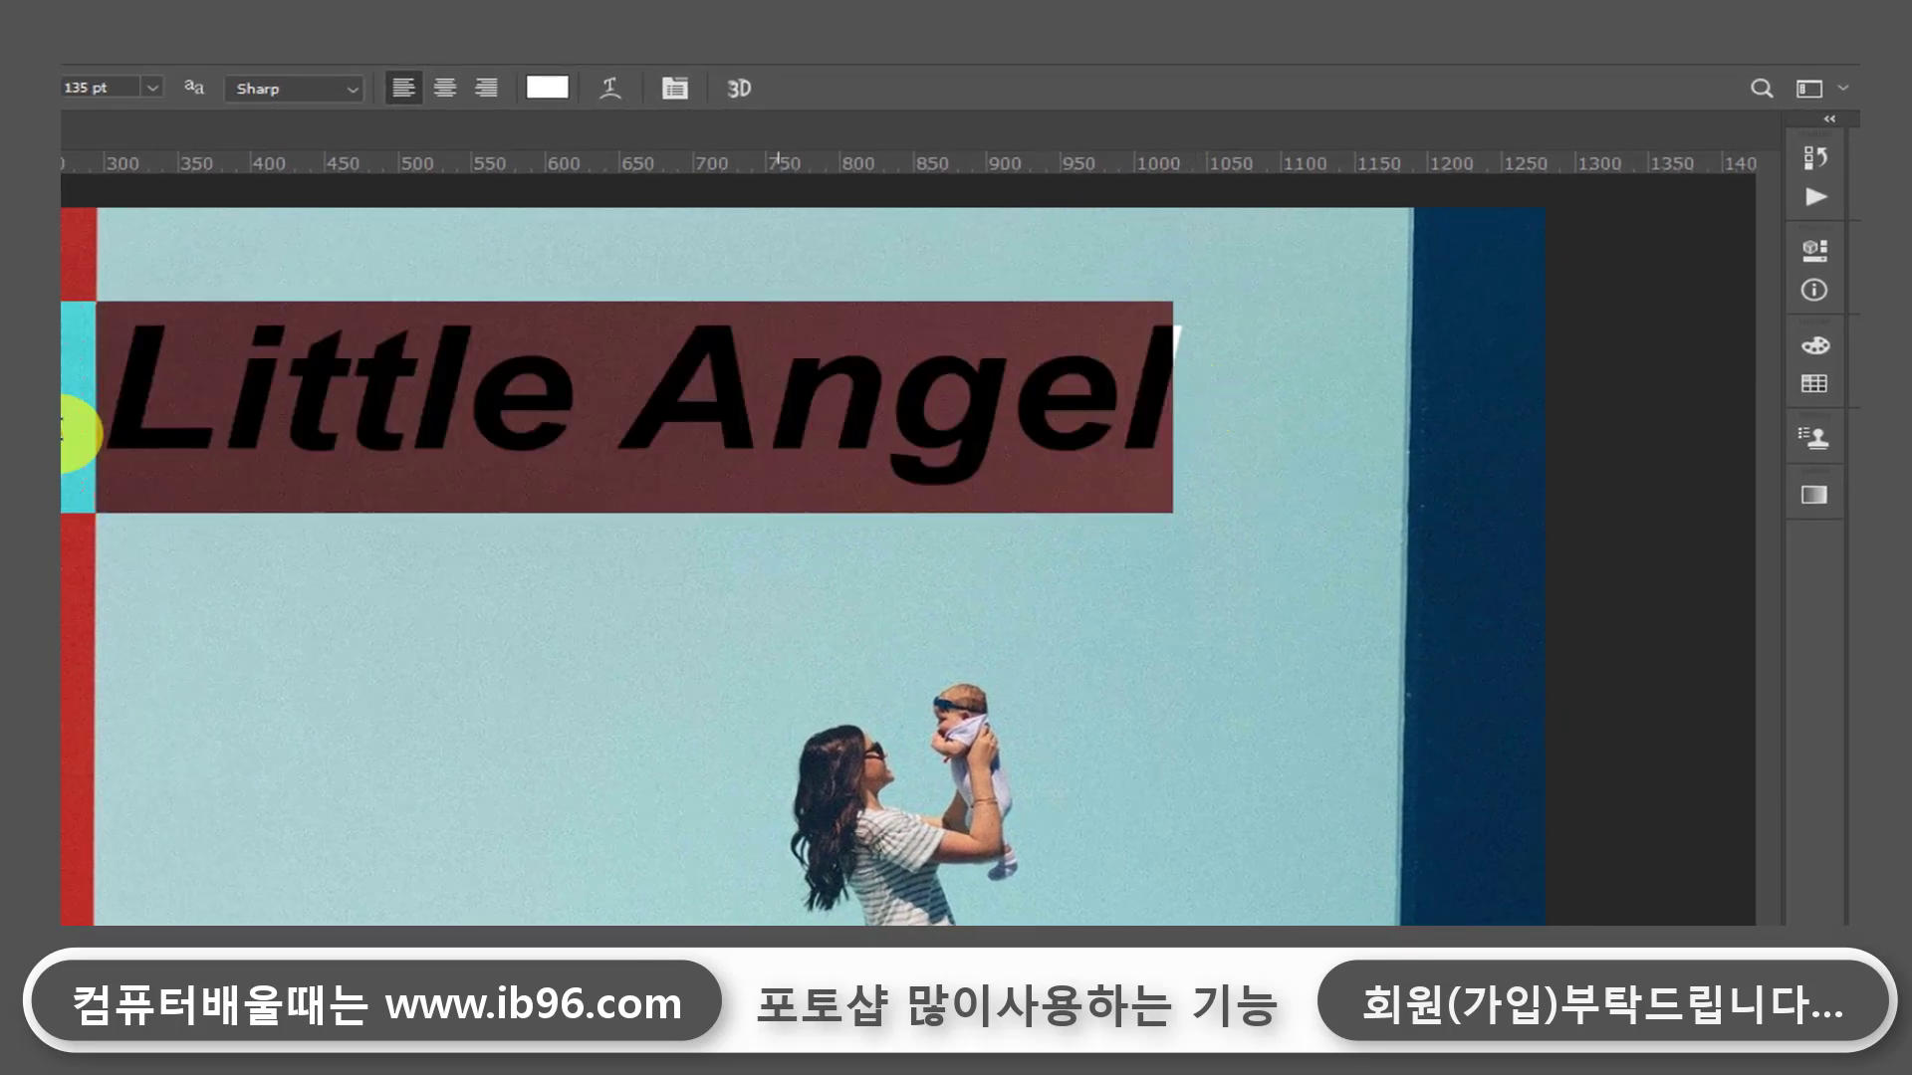
pyautogui.hotkey('ctrl', 'Return')
pyautogui.press('v')
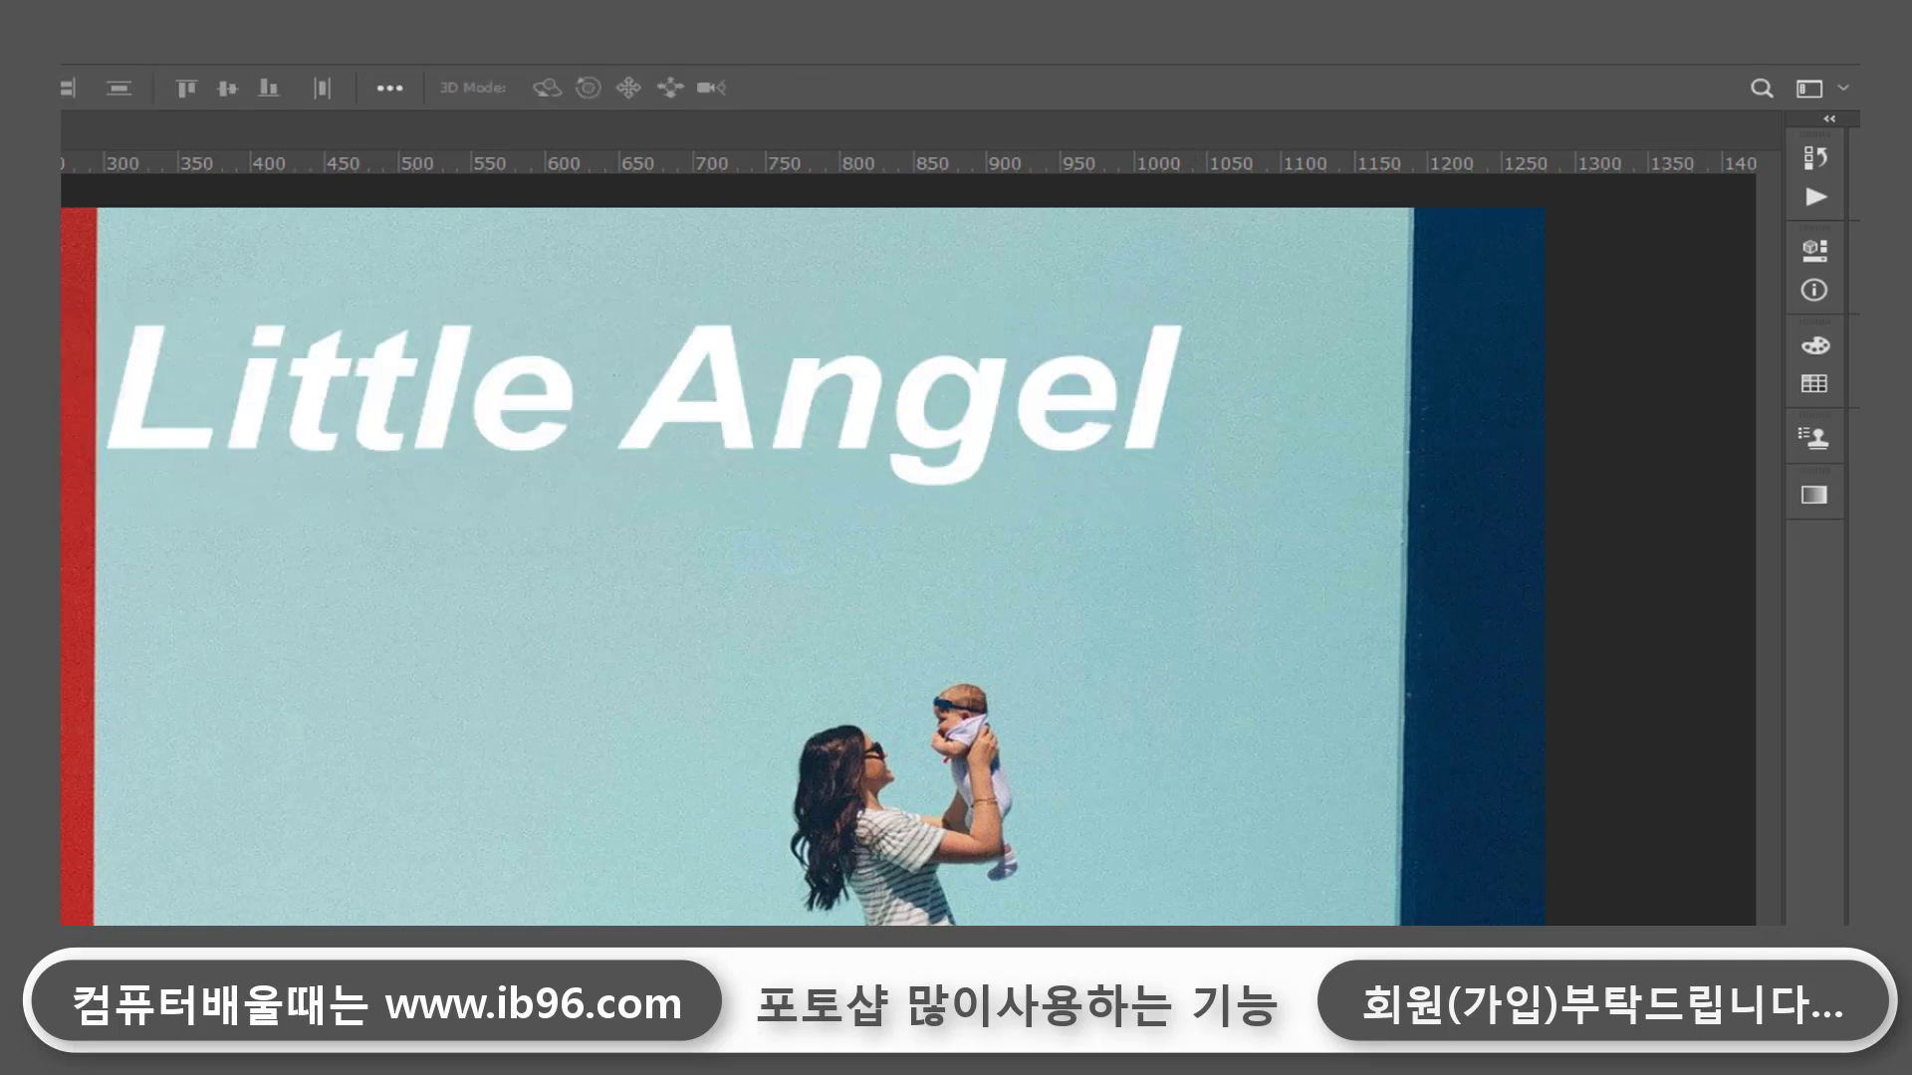
# Step: Try starting a new text just below the end of the title, and undo the added text layer
pyautogui.press('t')
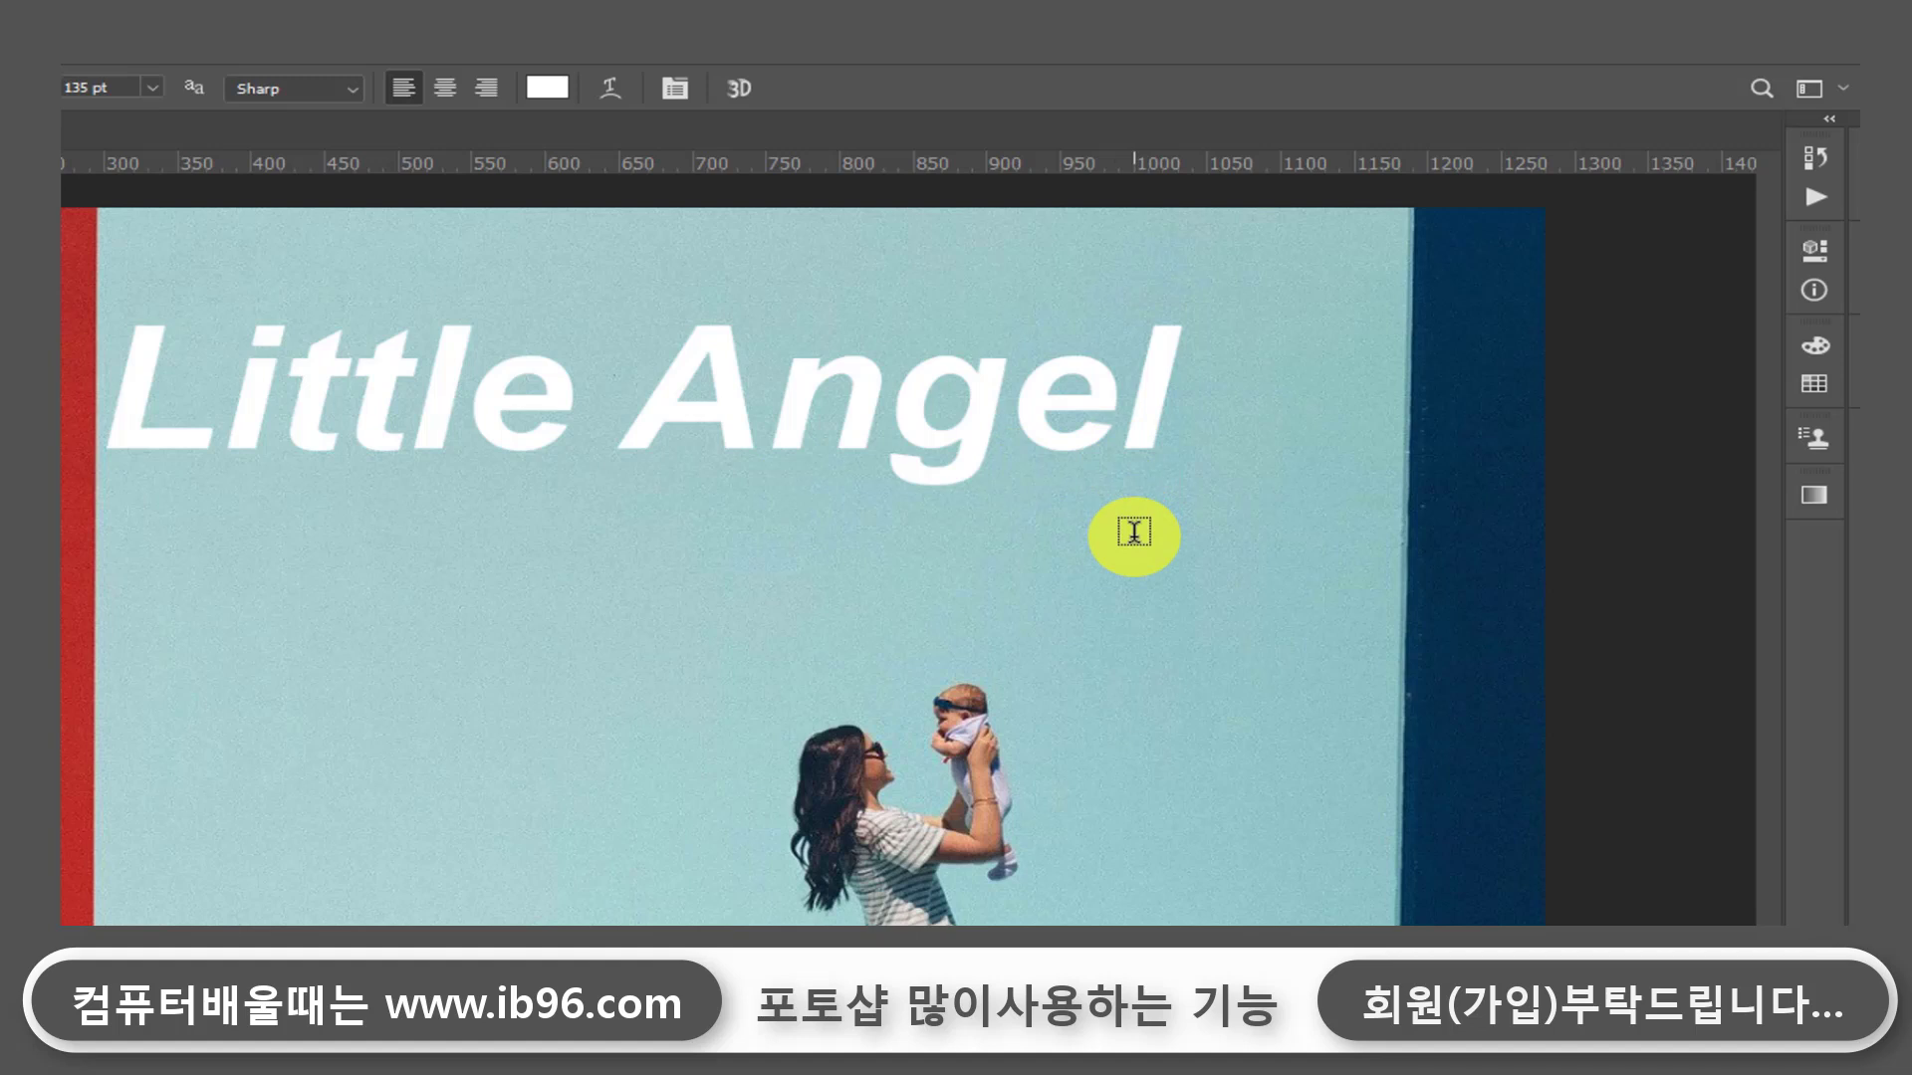
pyautogui.click(1134, 535)
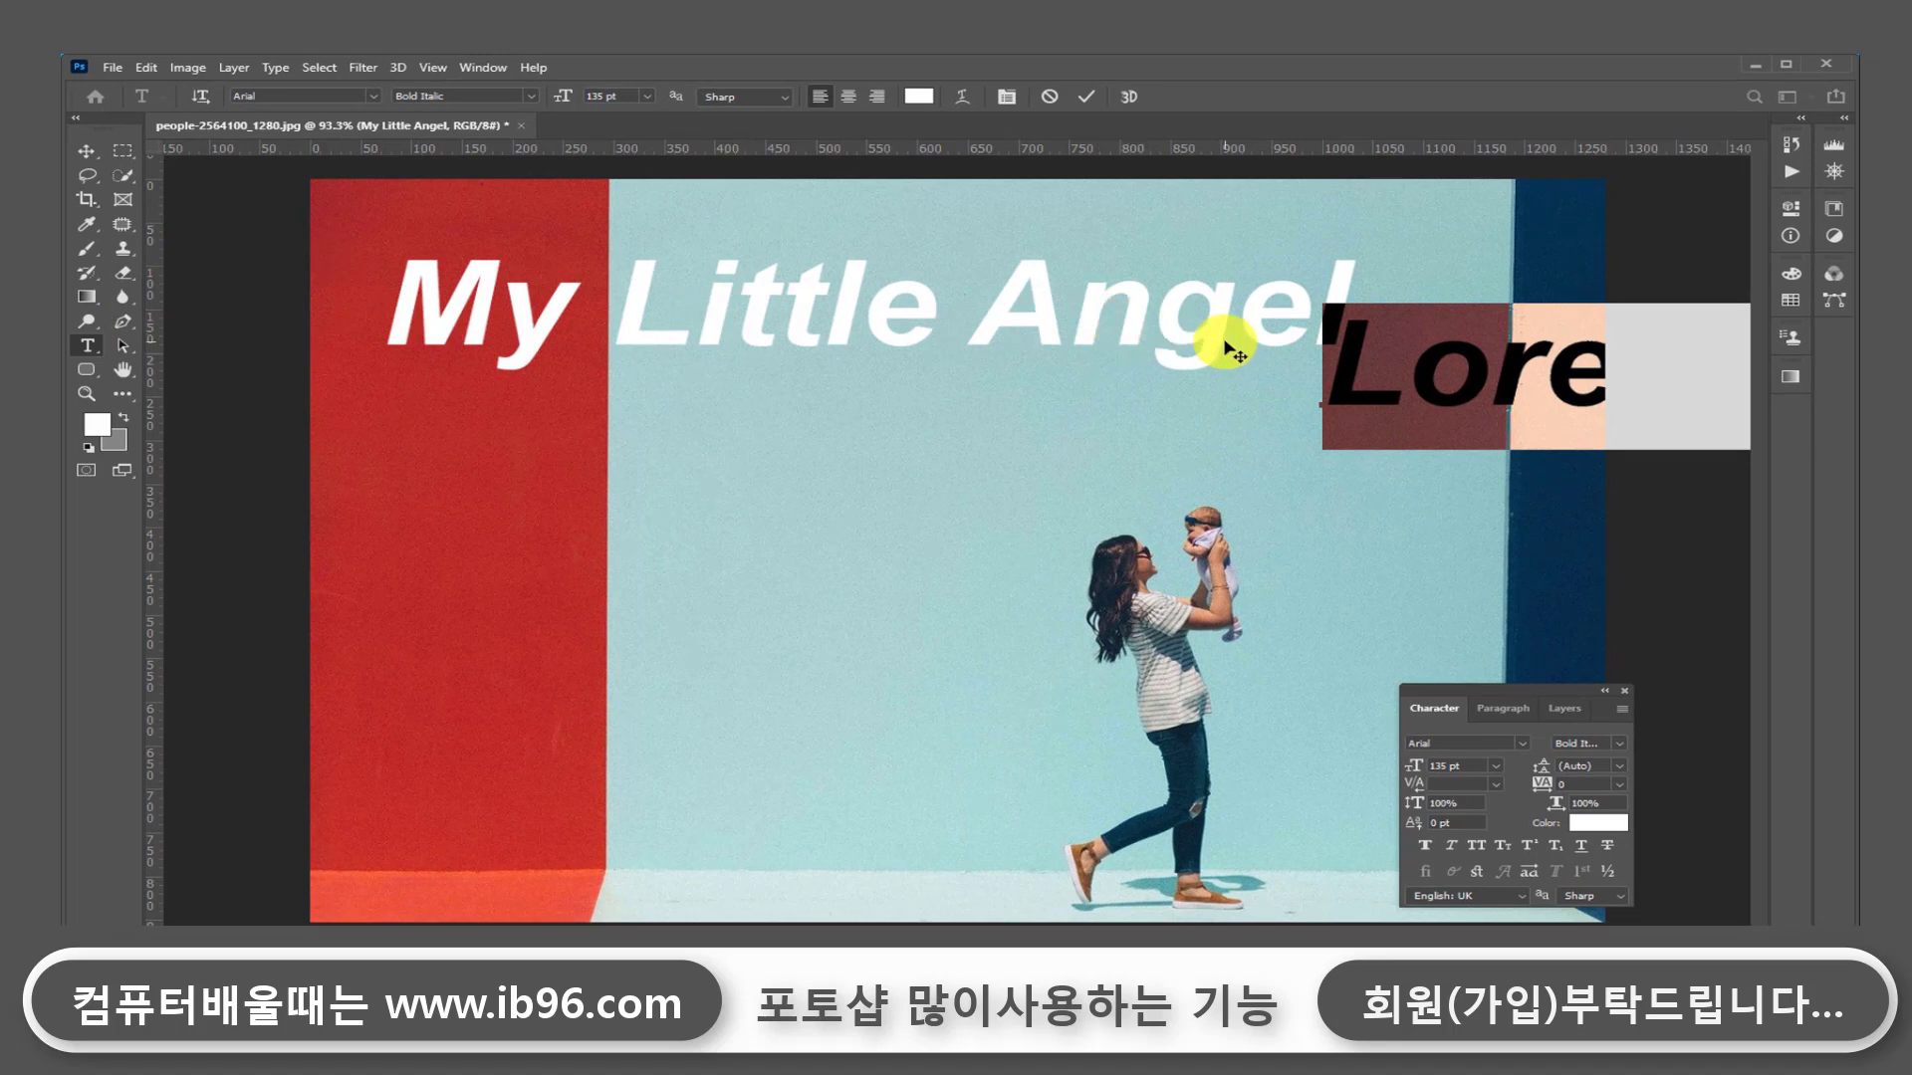
pyautogui.click(88, 157)
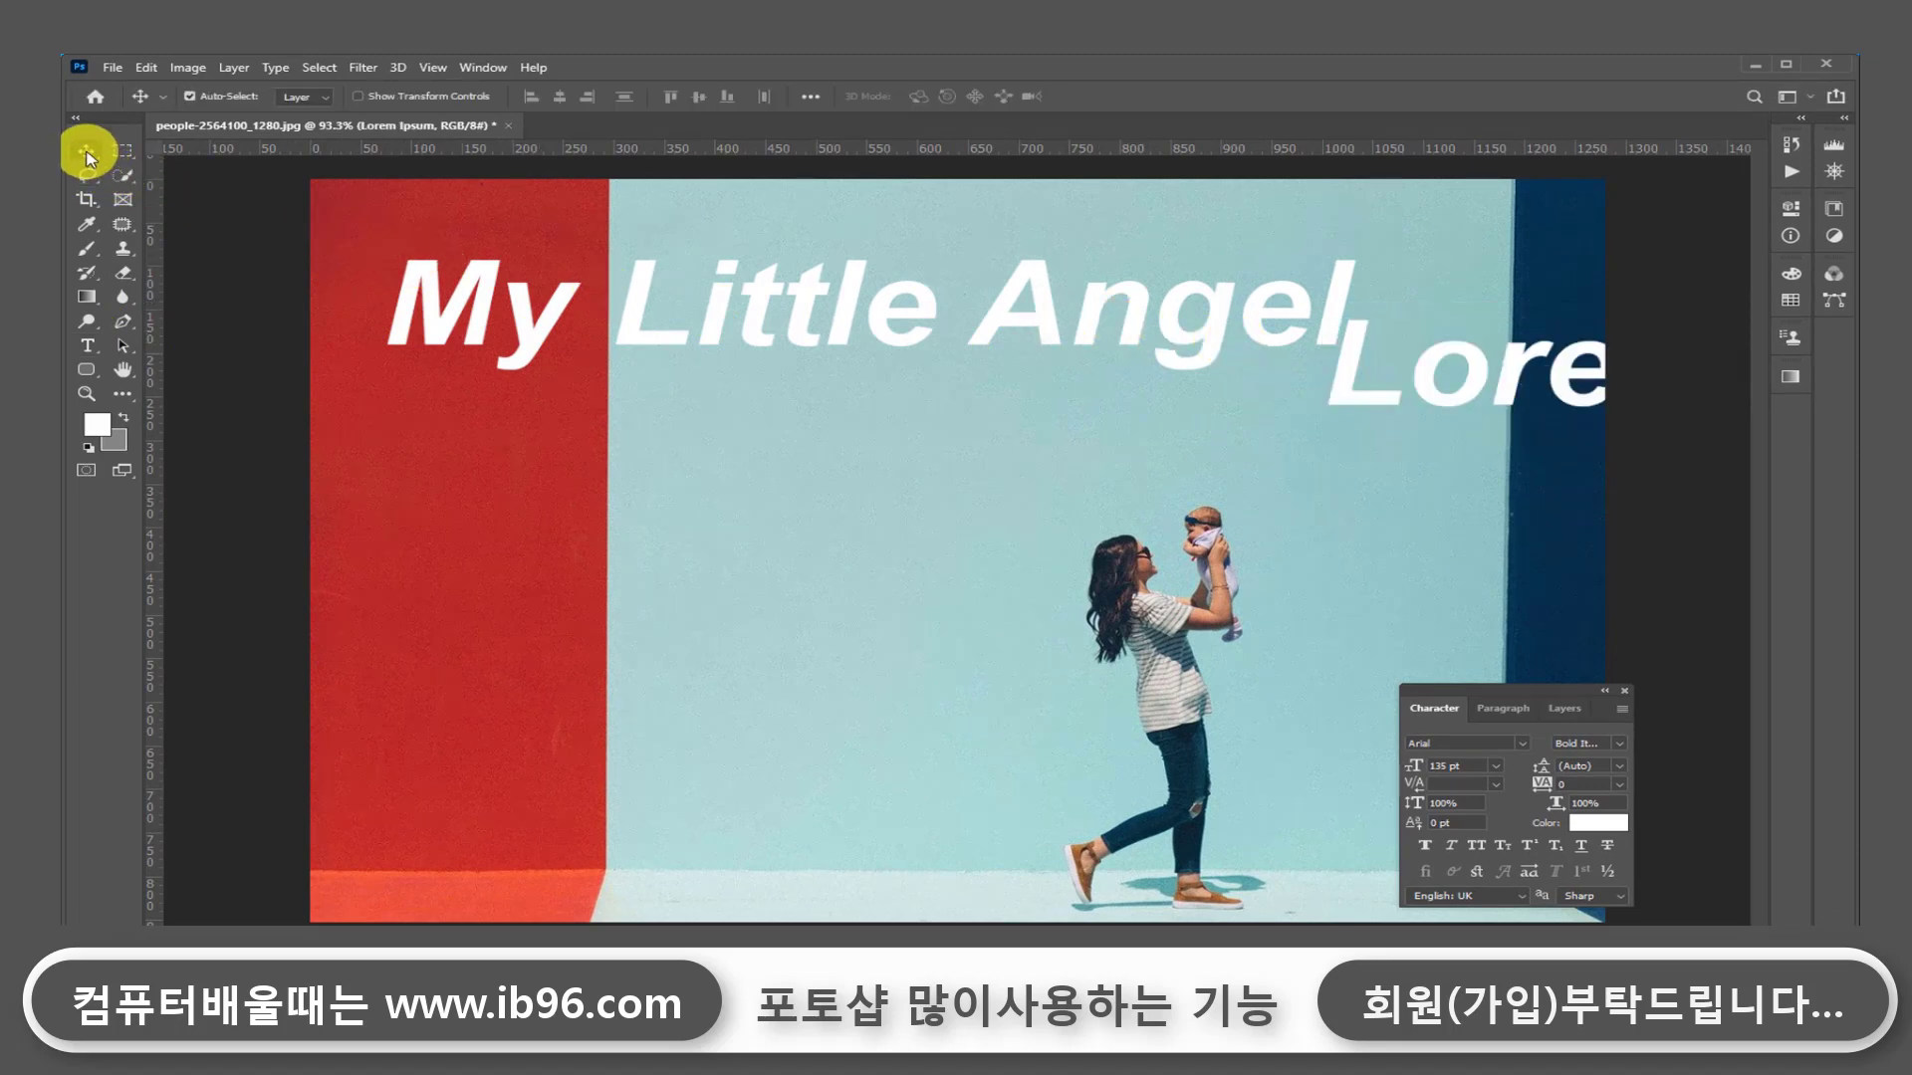
pyautogui.hotkey('ctrl', 'z')
pyautogui.press('z')
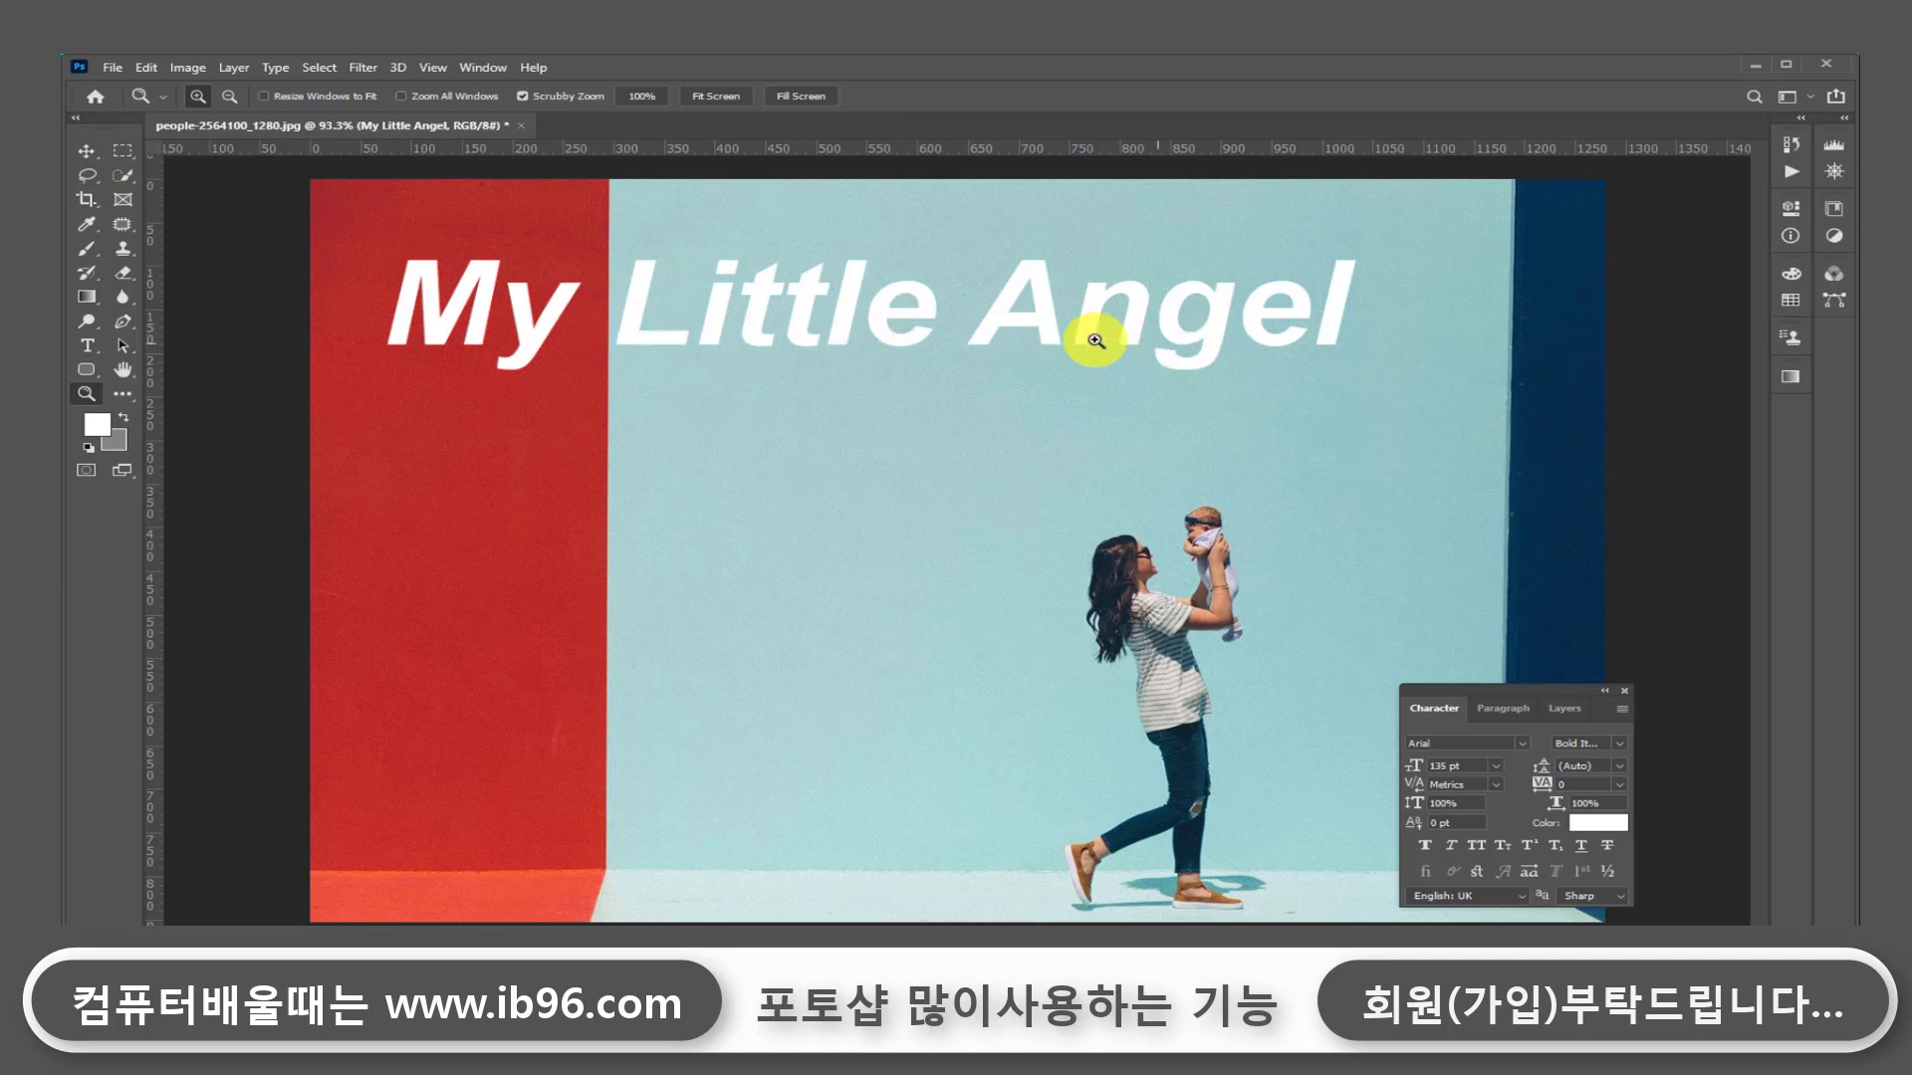
pyautogui.click(87, 150)
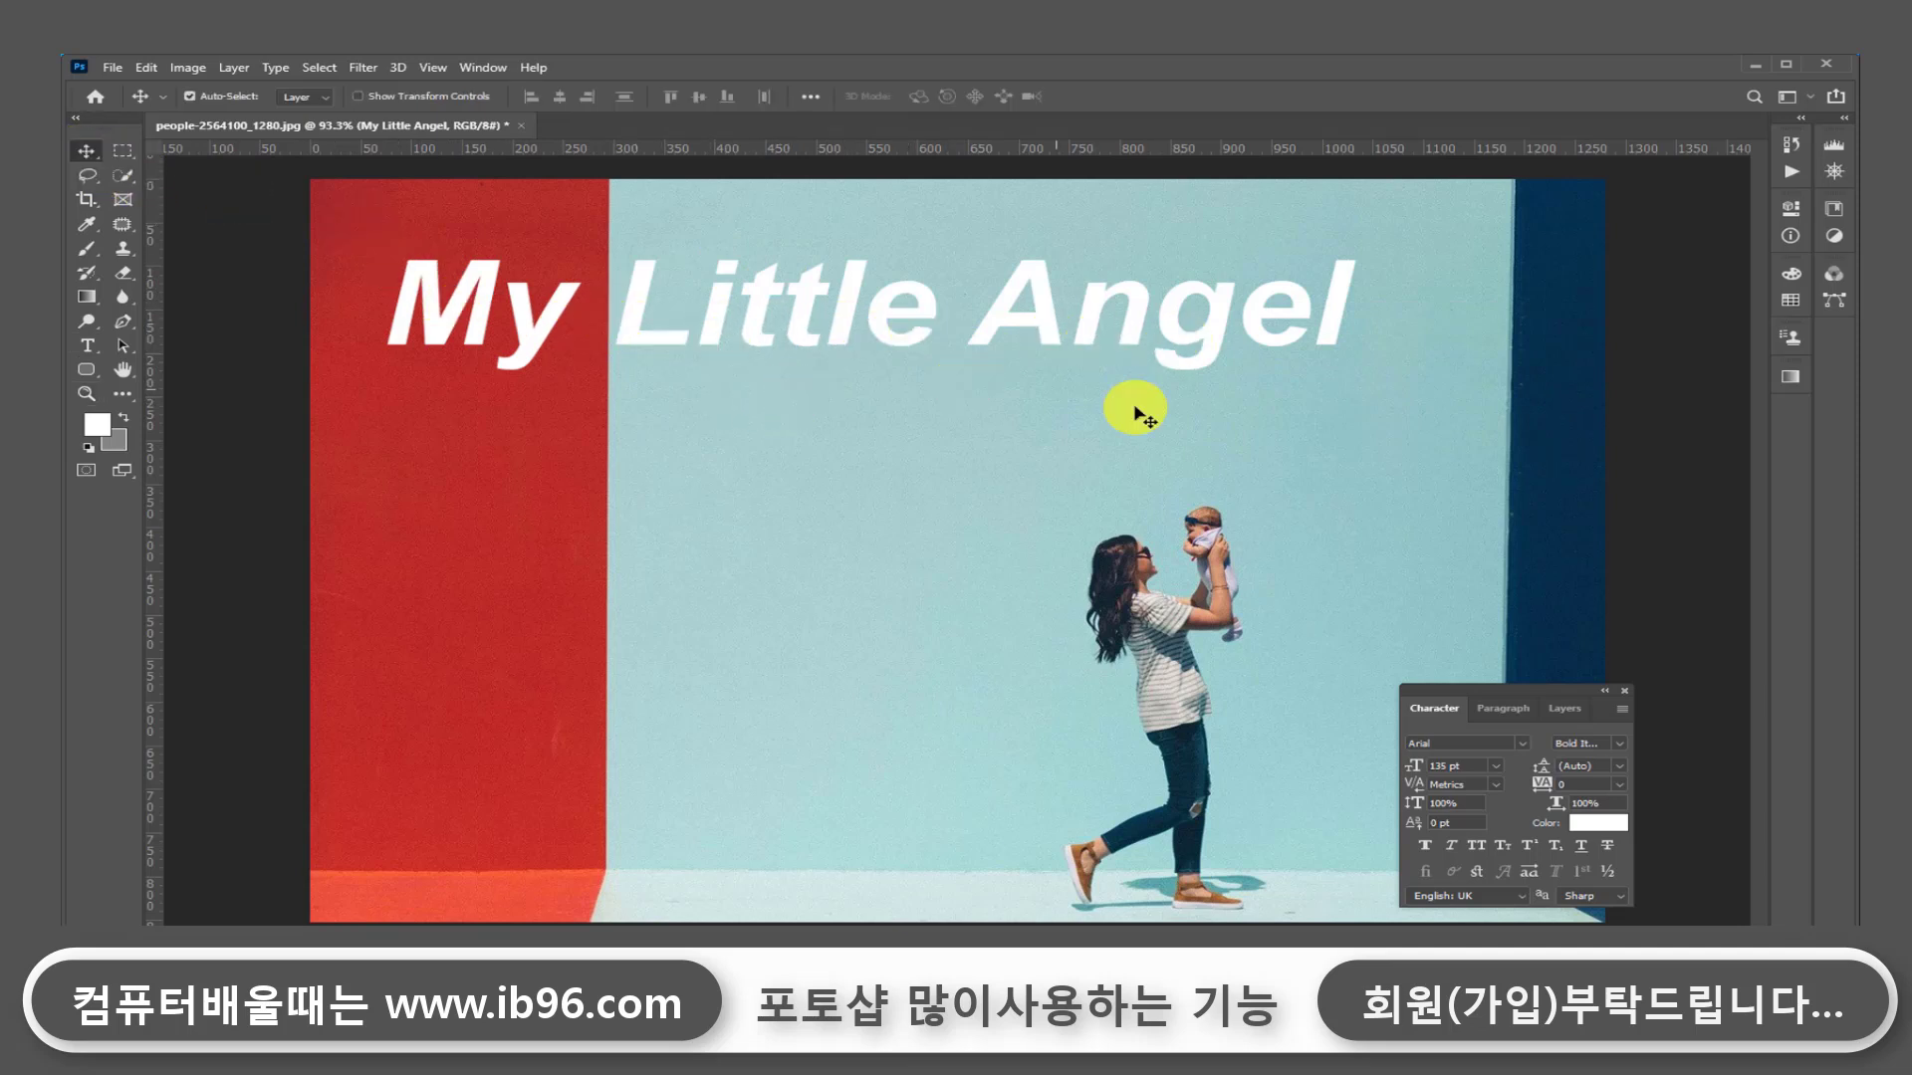
# Step: Try widening the title's letter tracking, and reset the tracking to 0
pyautogui.moveTo(1538, 783); pyautogui.dragTo(1488, 782)
pyautogui.click(1579, 787)
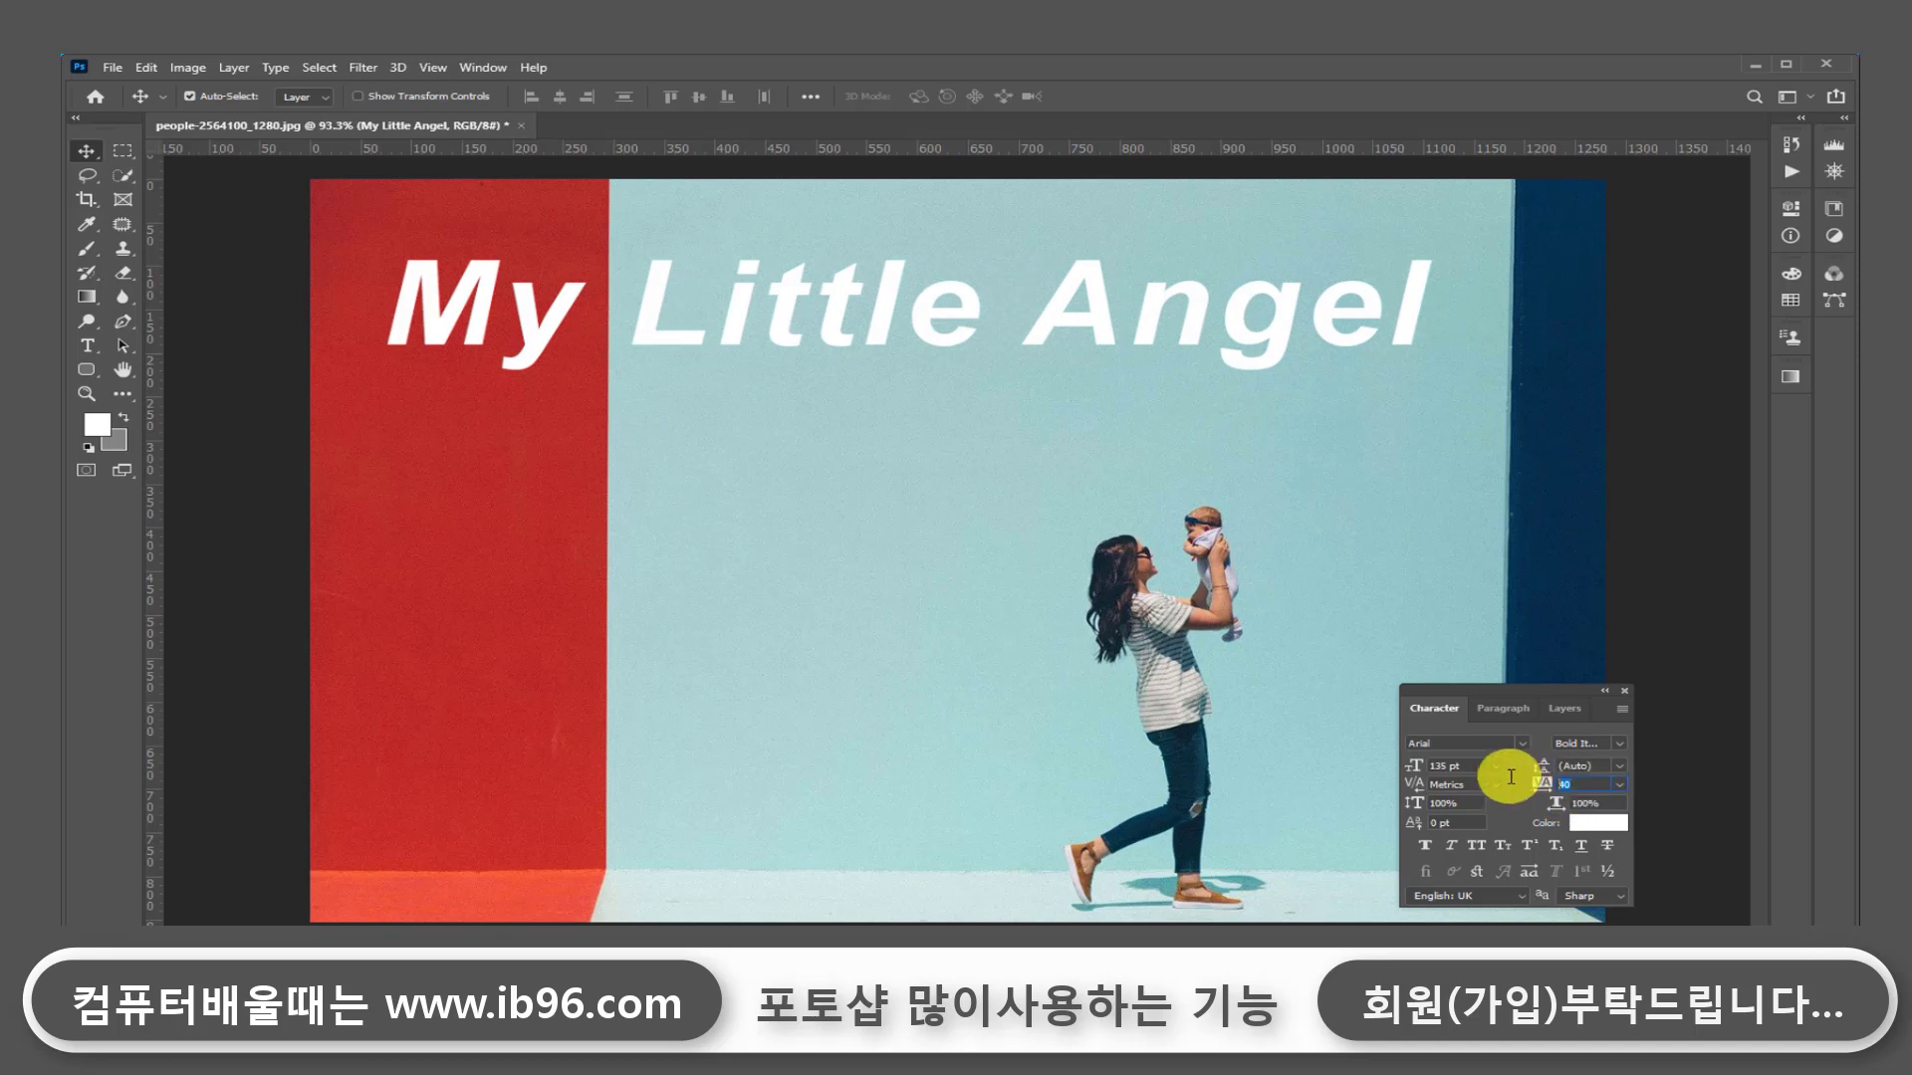
pyautogui.write('0')
pyautogui.press('Return')
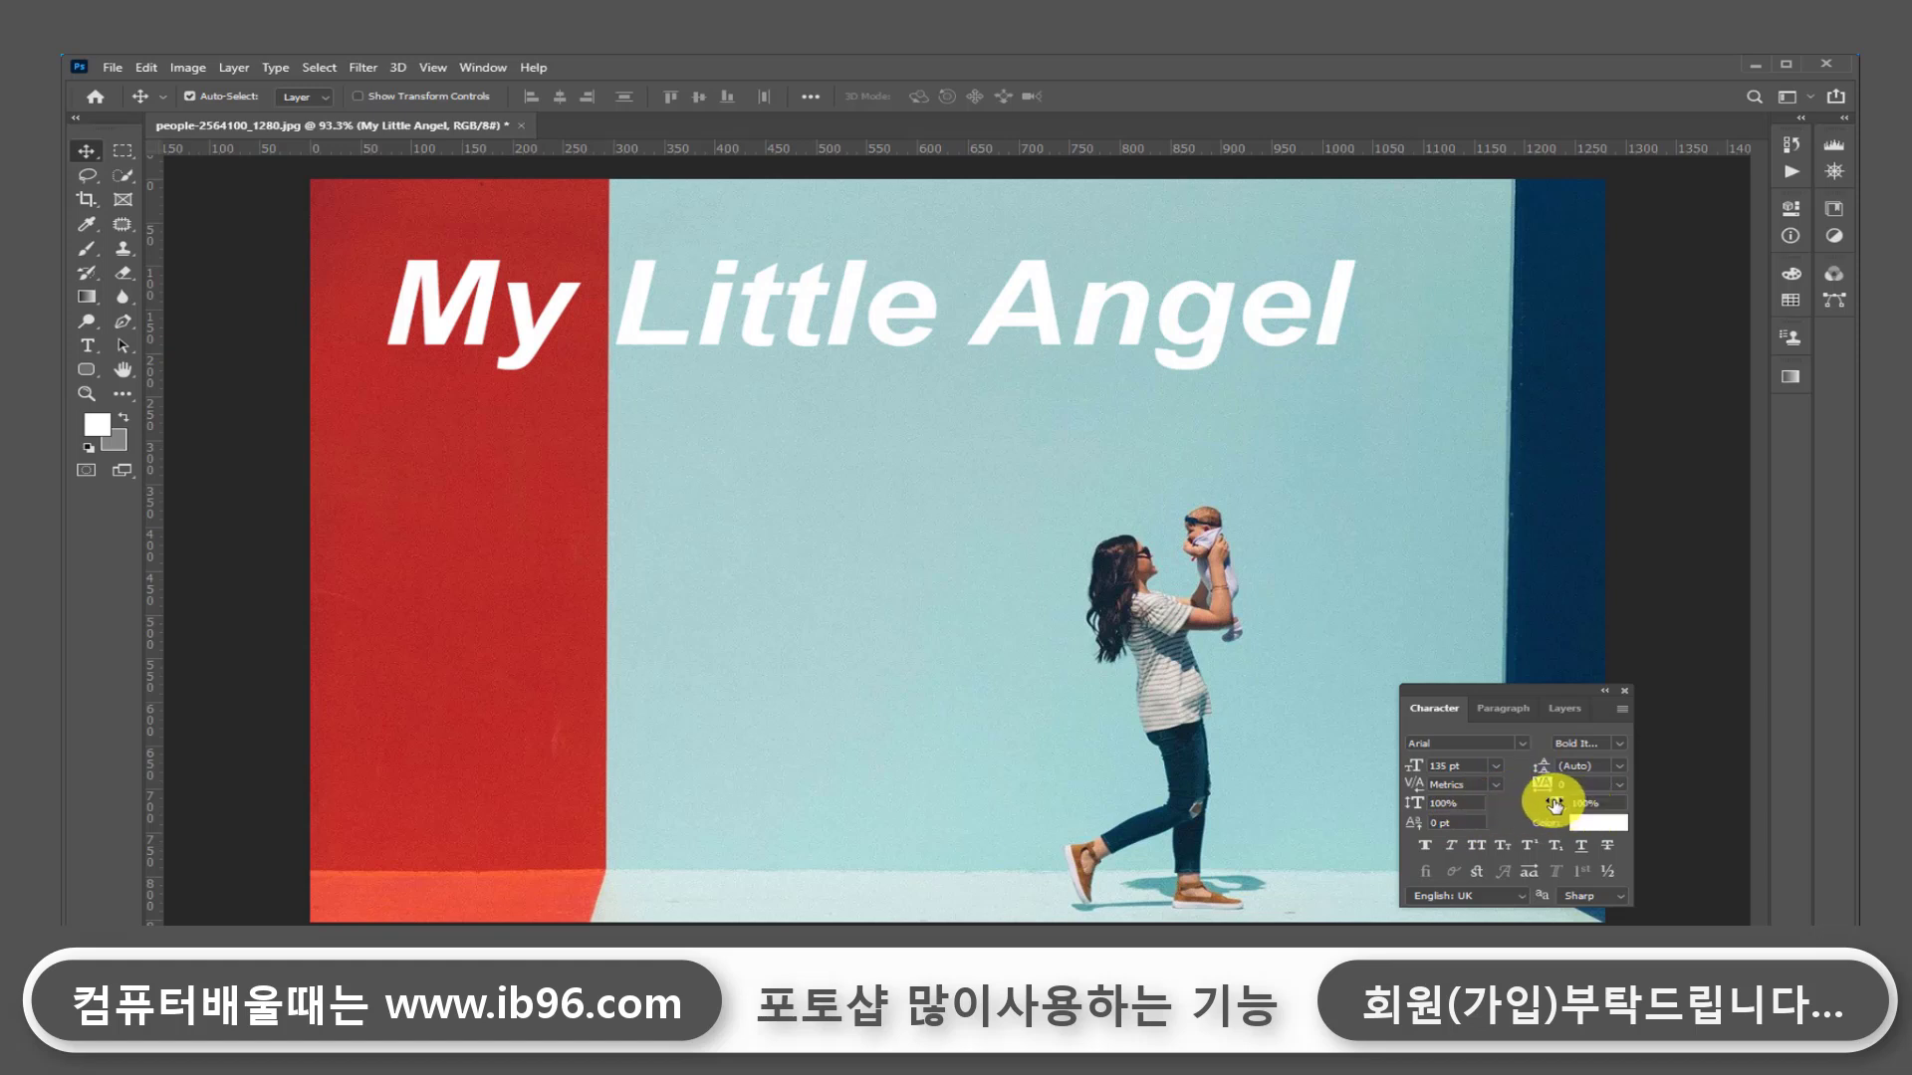
# Step: Try stretching the title's horizontal scale, and set it back to 100%
pyautogui.moveTo(1554, 805)
pyautogui.mouseDown()
pyautogui.moveTo(1589, 799)
pyautogui.moveTo(1571, 794)
pyautogui.mouseUp()
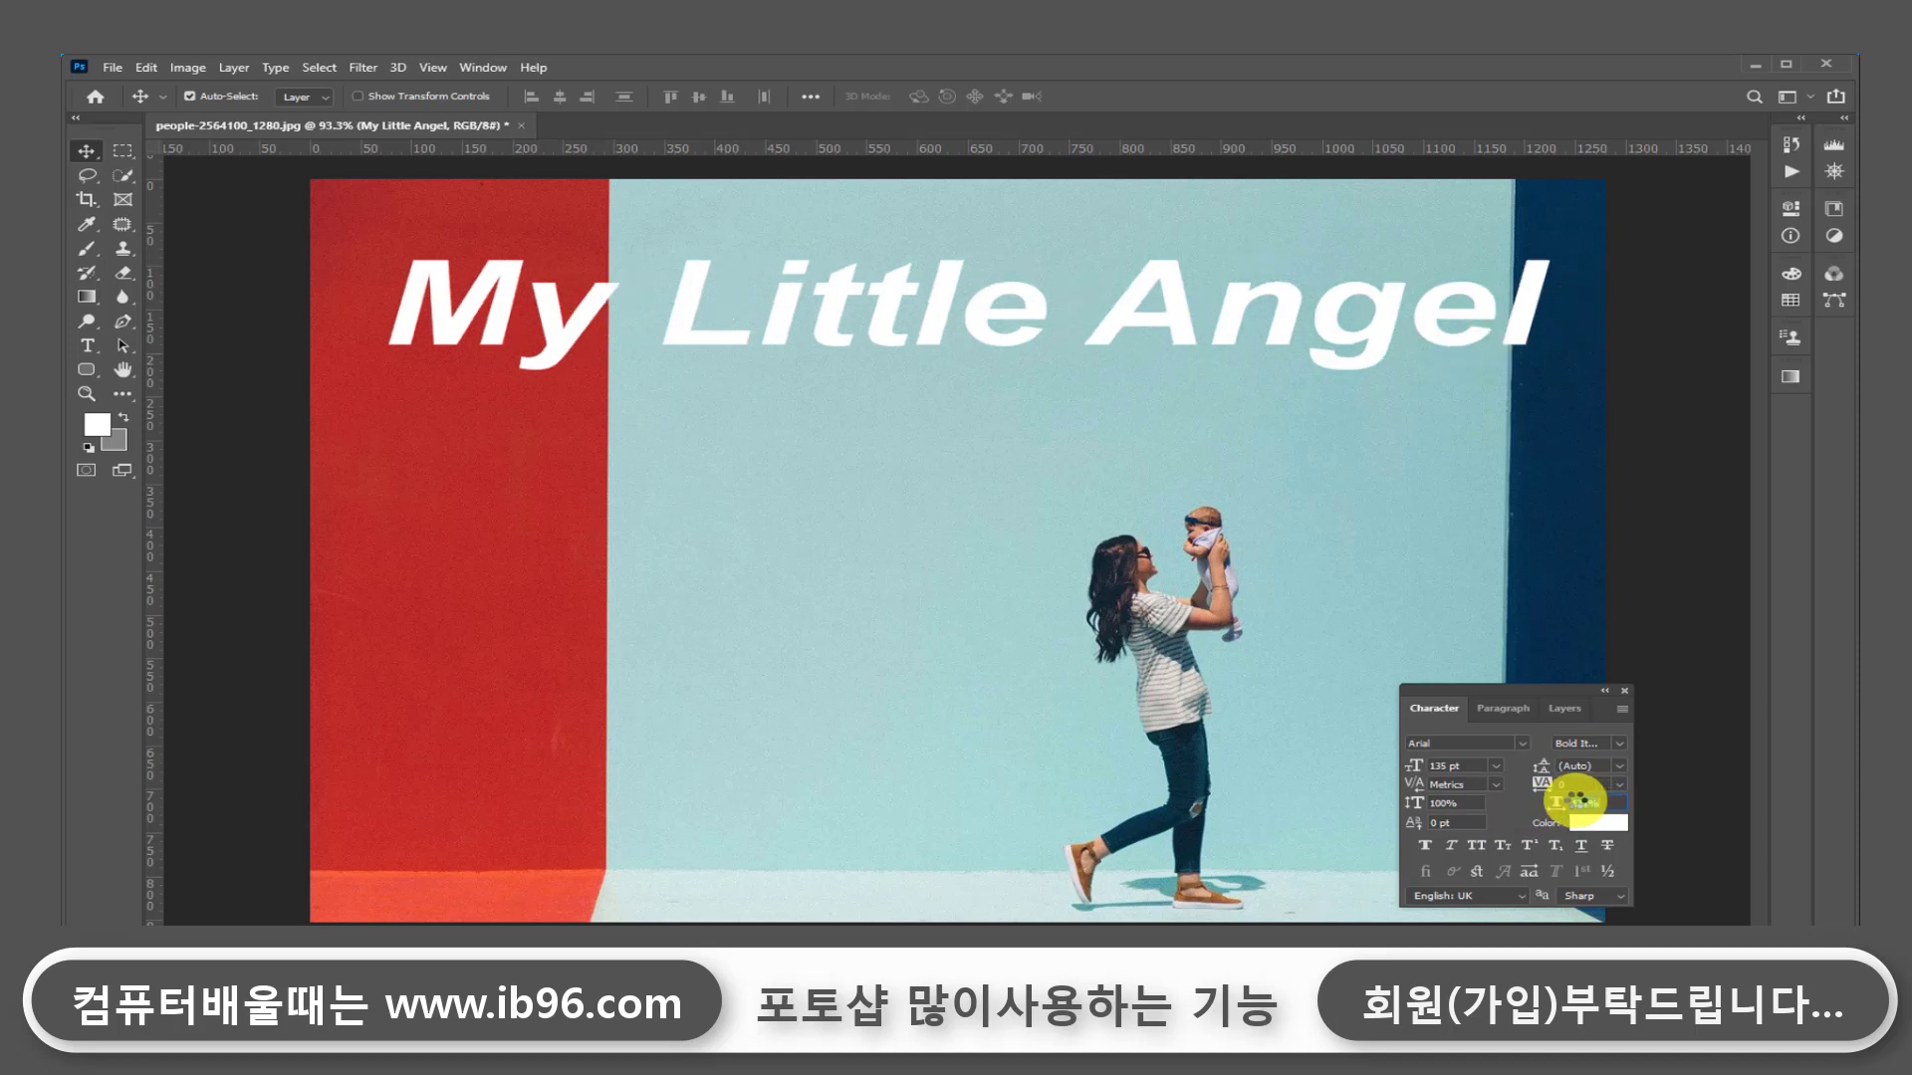
pyautogui.write('10')
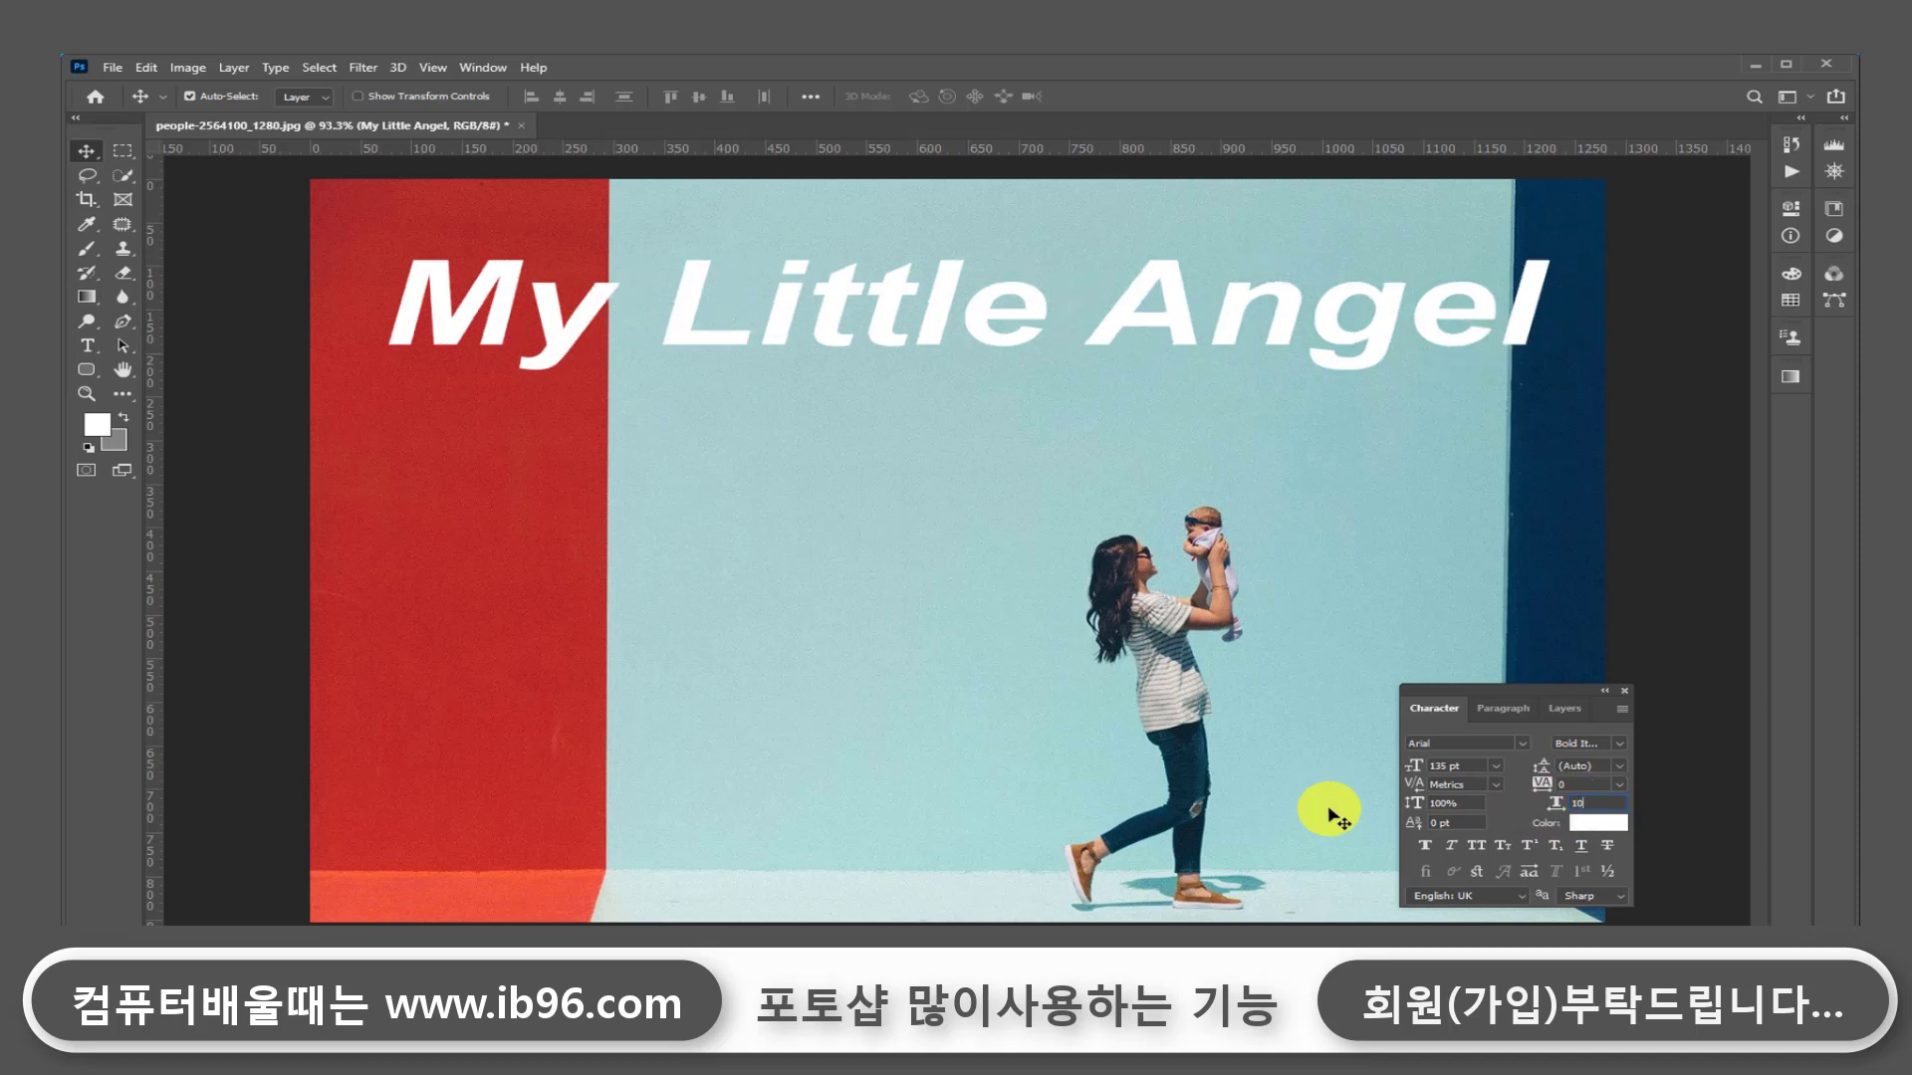
pyautogui.write('0')
# Step: Try increasing the title's vertical scale to 153%, and undo the change
pyautogui.moveTo(1413, 802); pyautogui.dragTo(1470, 842)
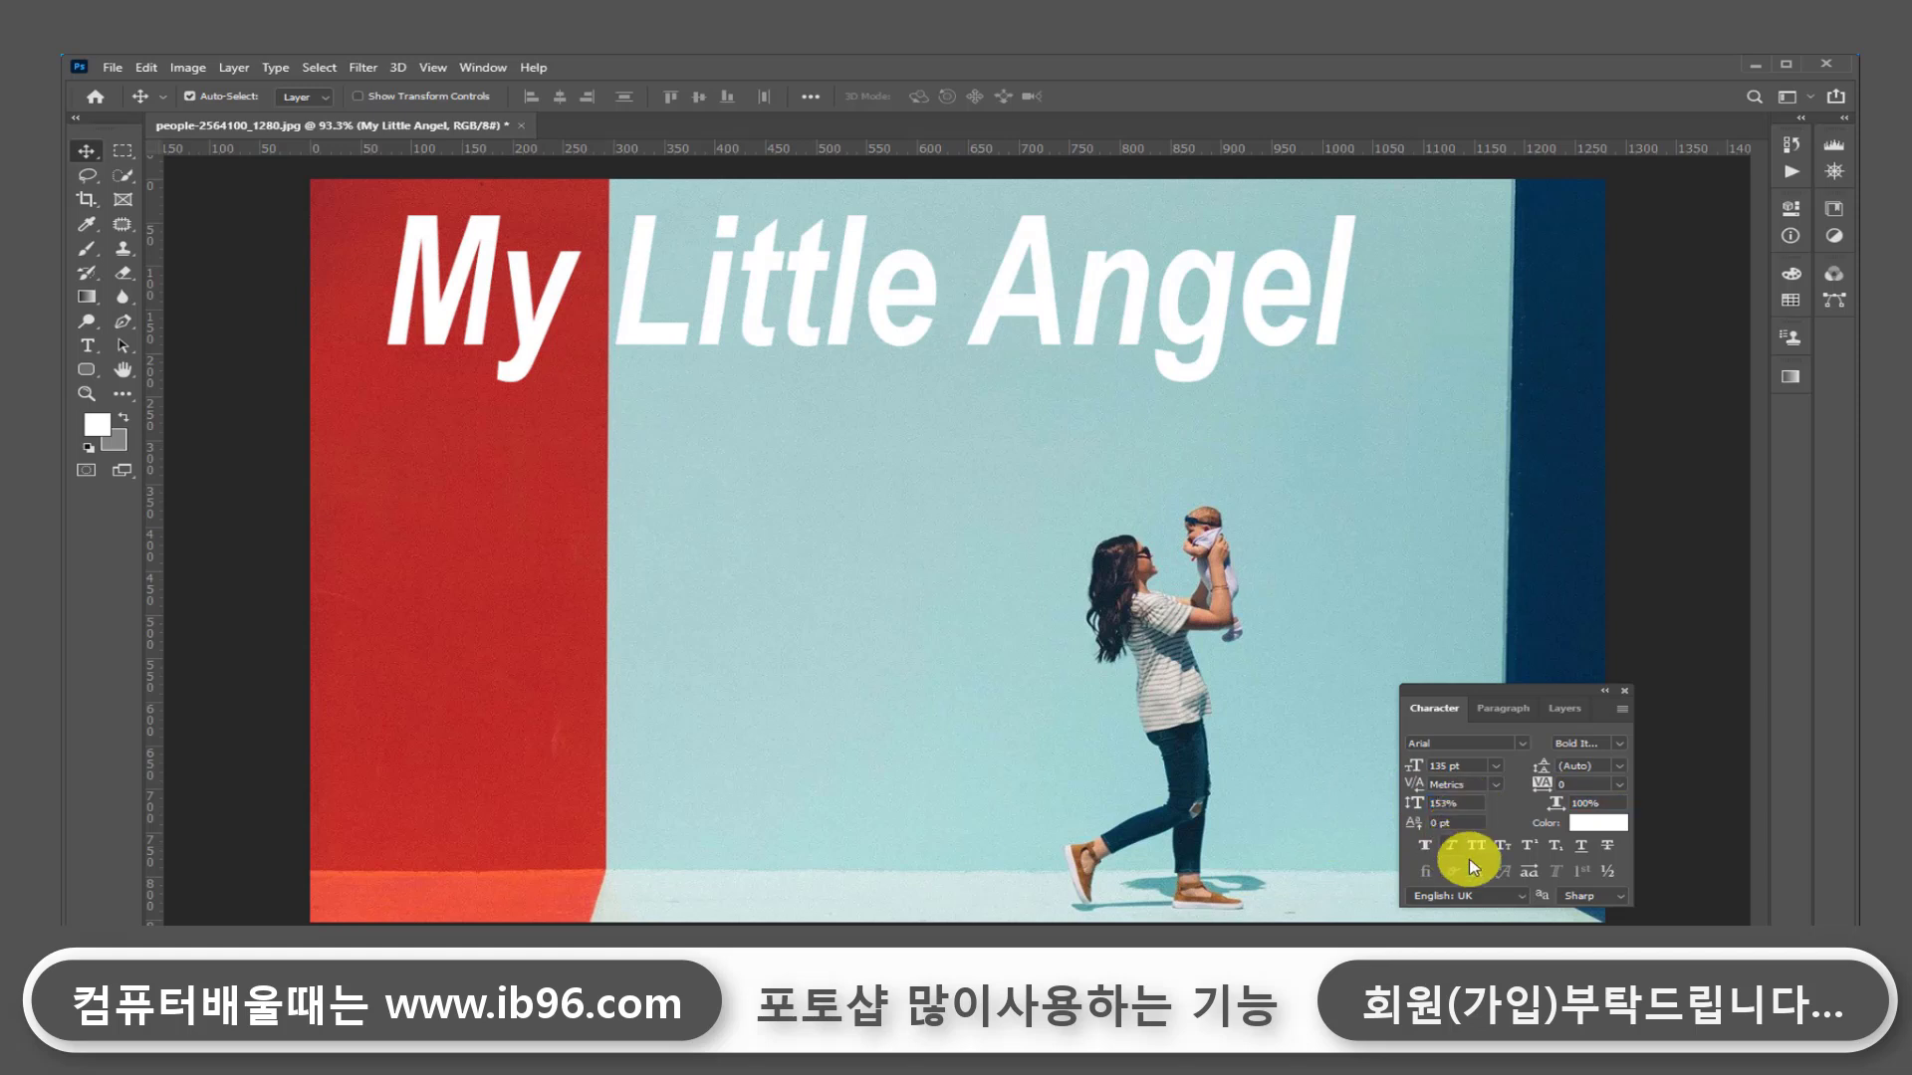
pyautogui.press('ctrl')
pyautogui.hotkey('ctrl', 'z')
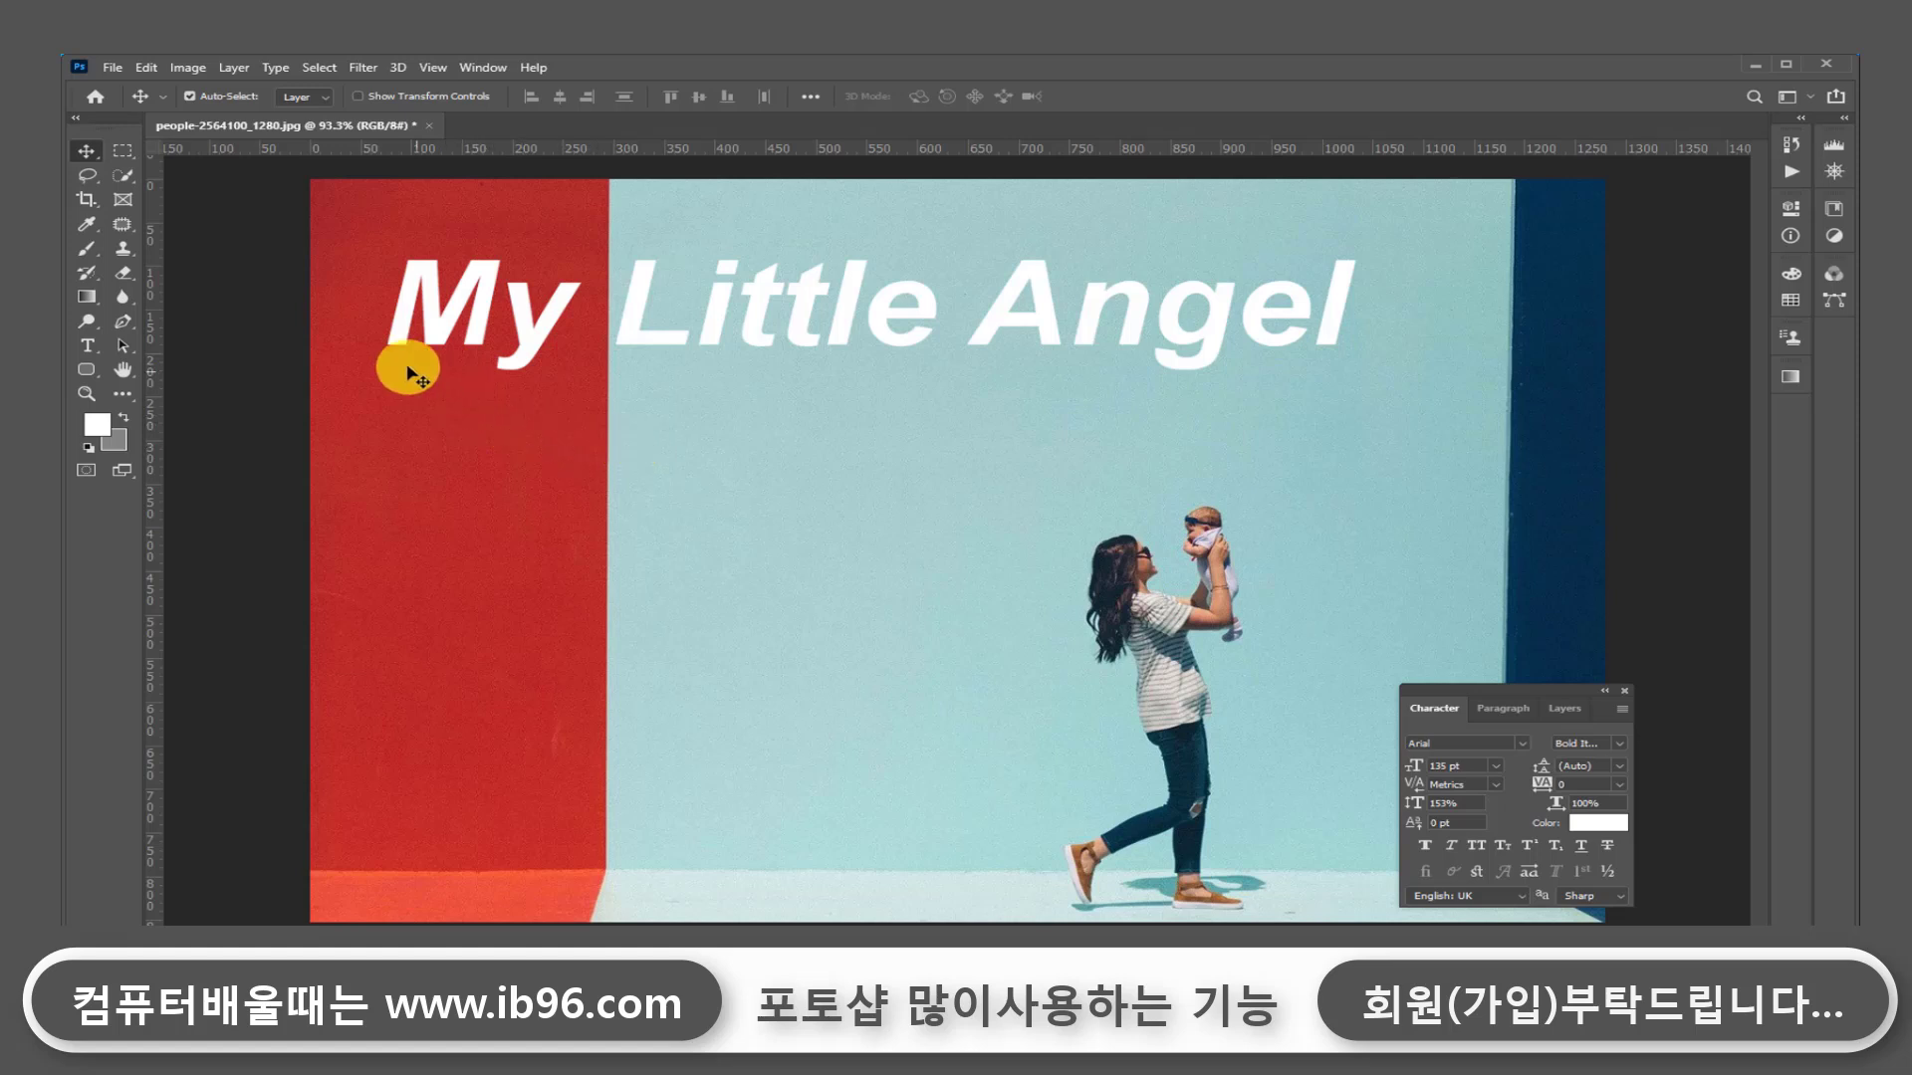
# Step: Paste the three copied lines, beginning "You know you love", on new lines below the title in the same text layer
pyautogui.click(88, 346)
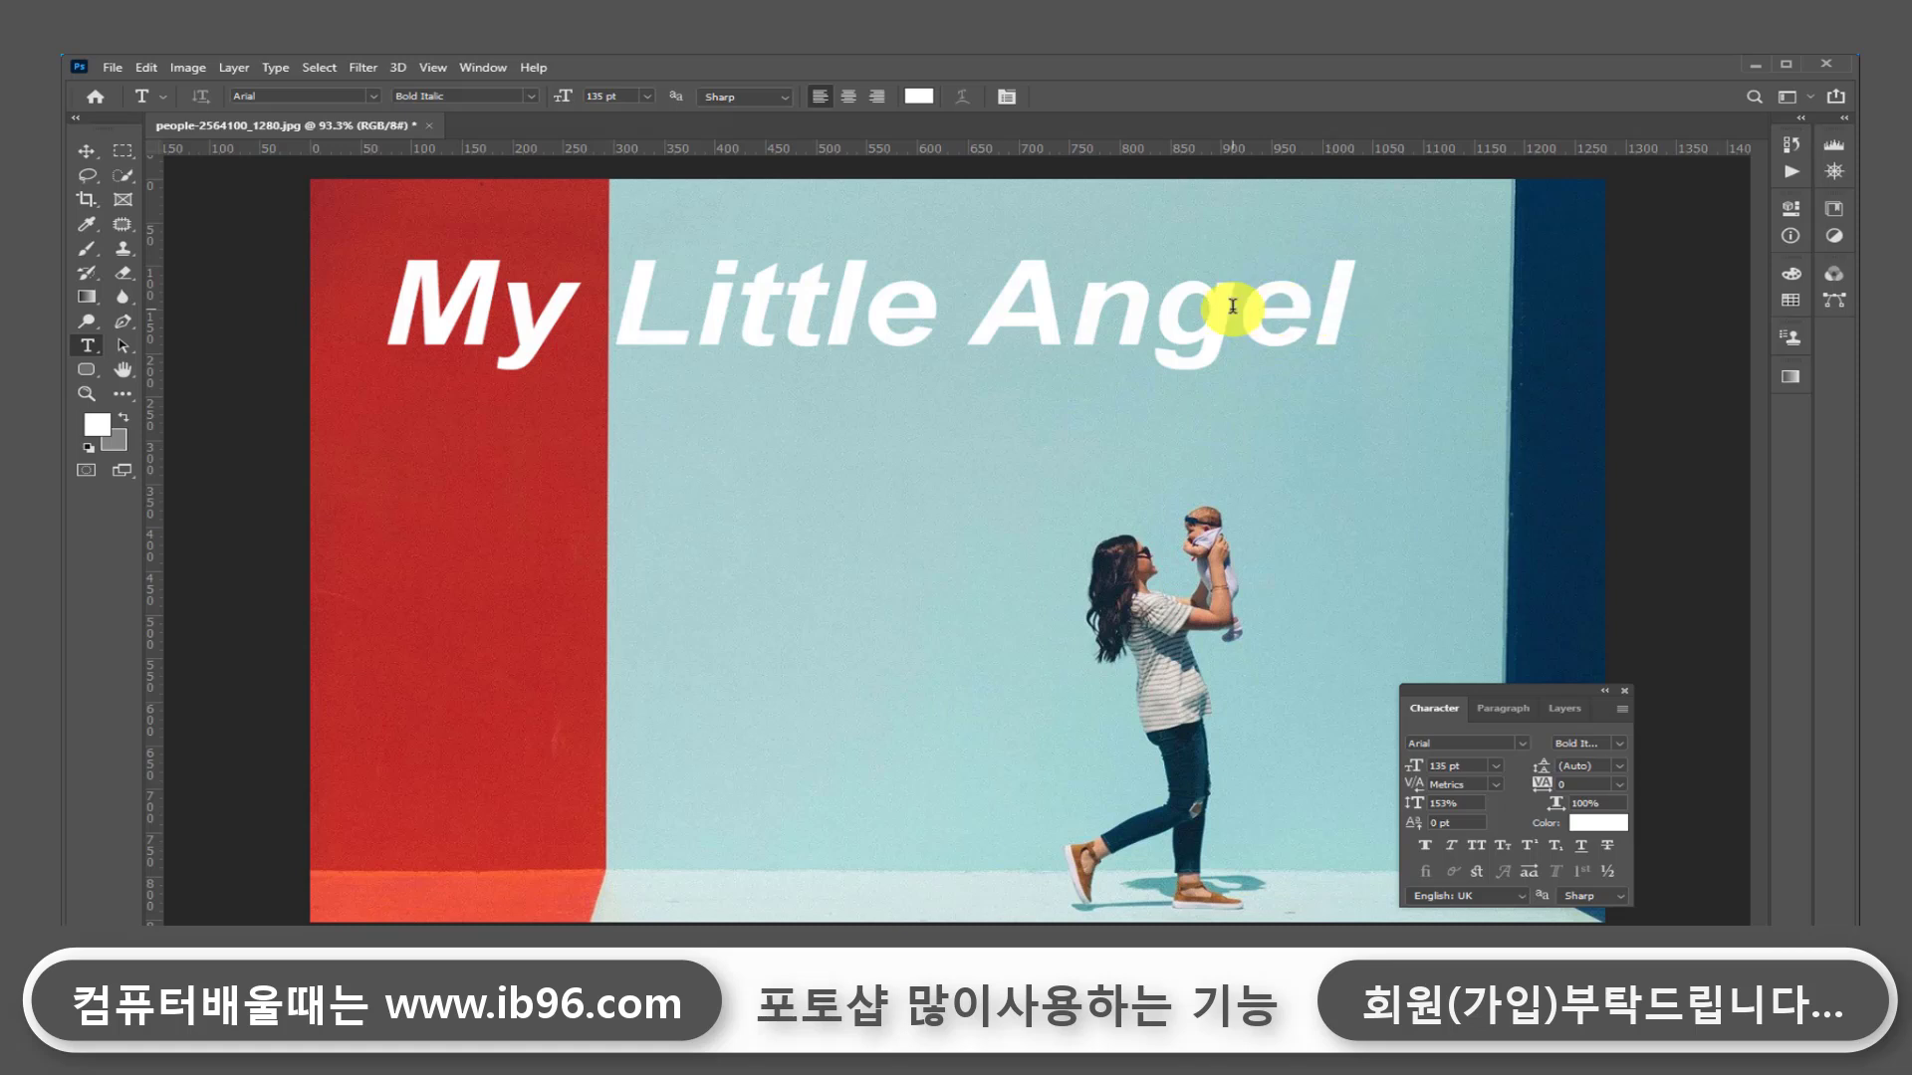
pyautogui.click(1350, 297)
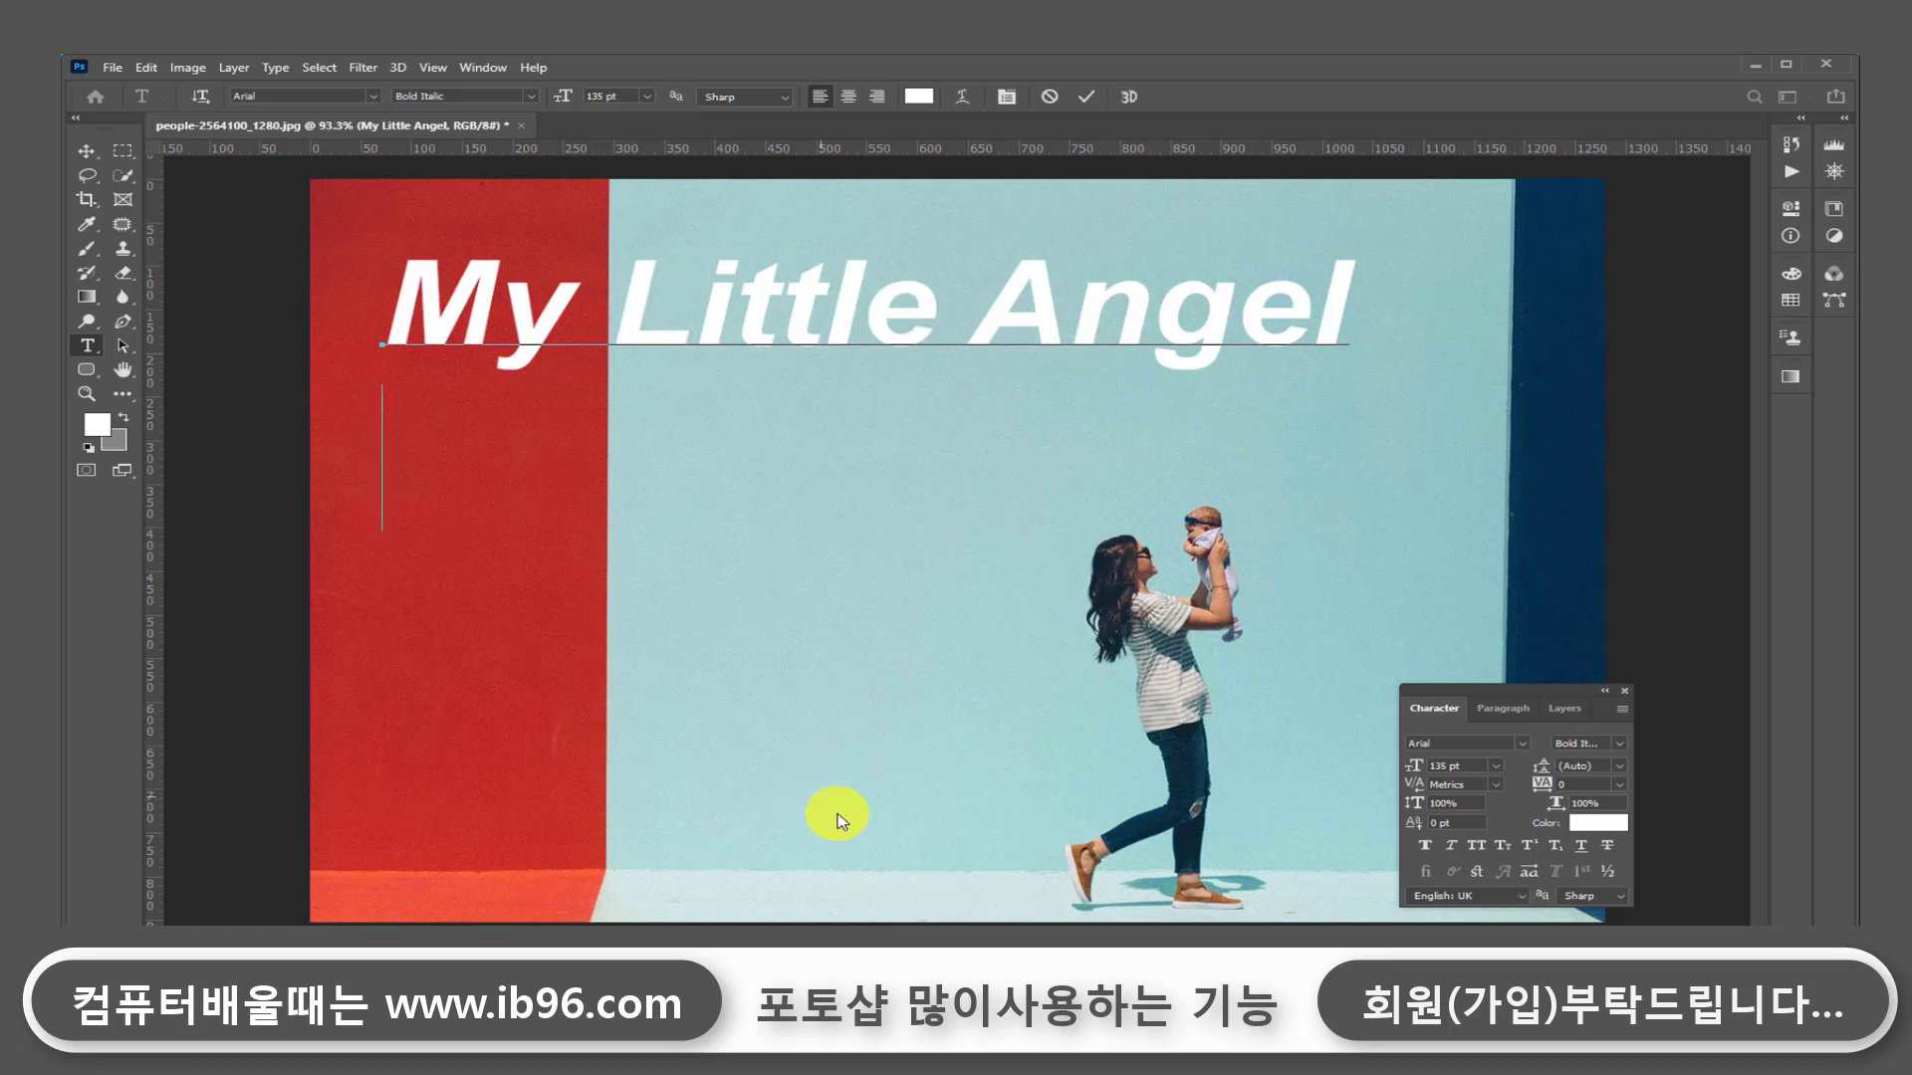
pyautogui.hotkey('ctrl', 'v')
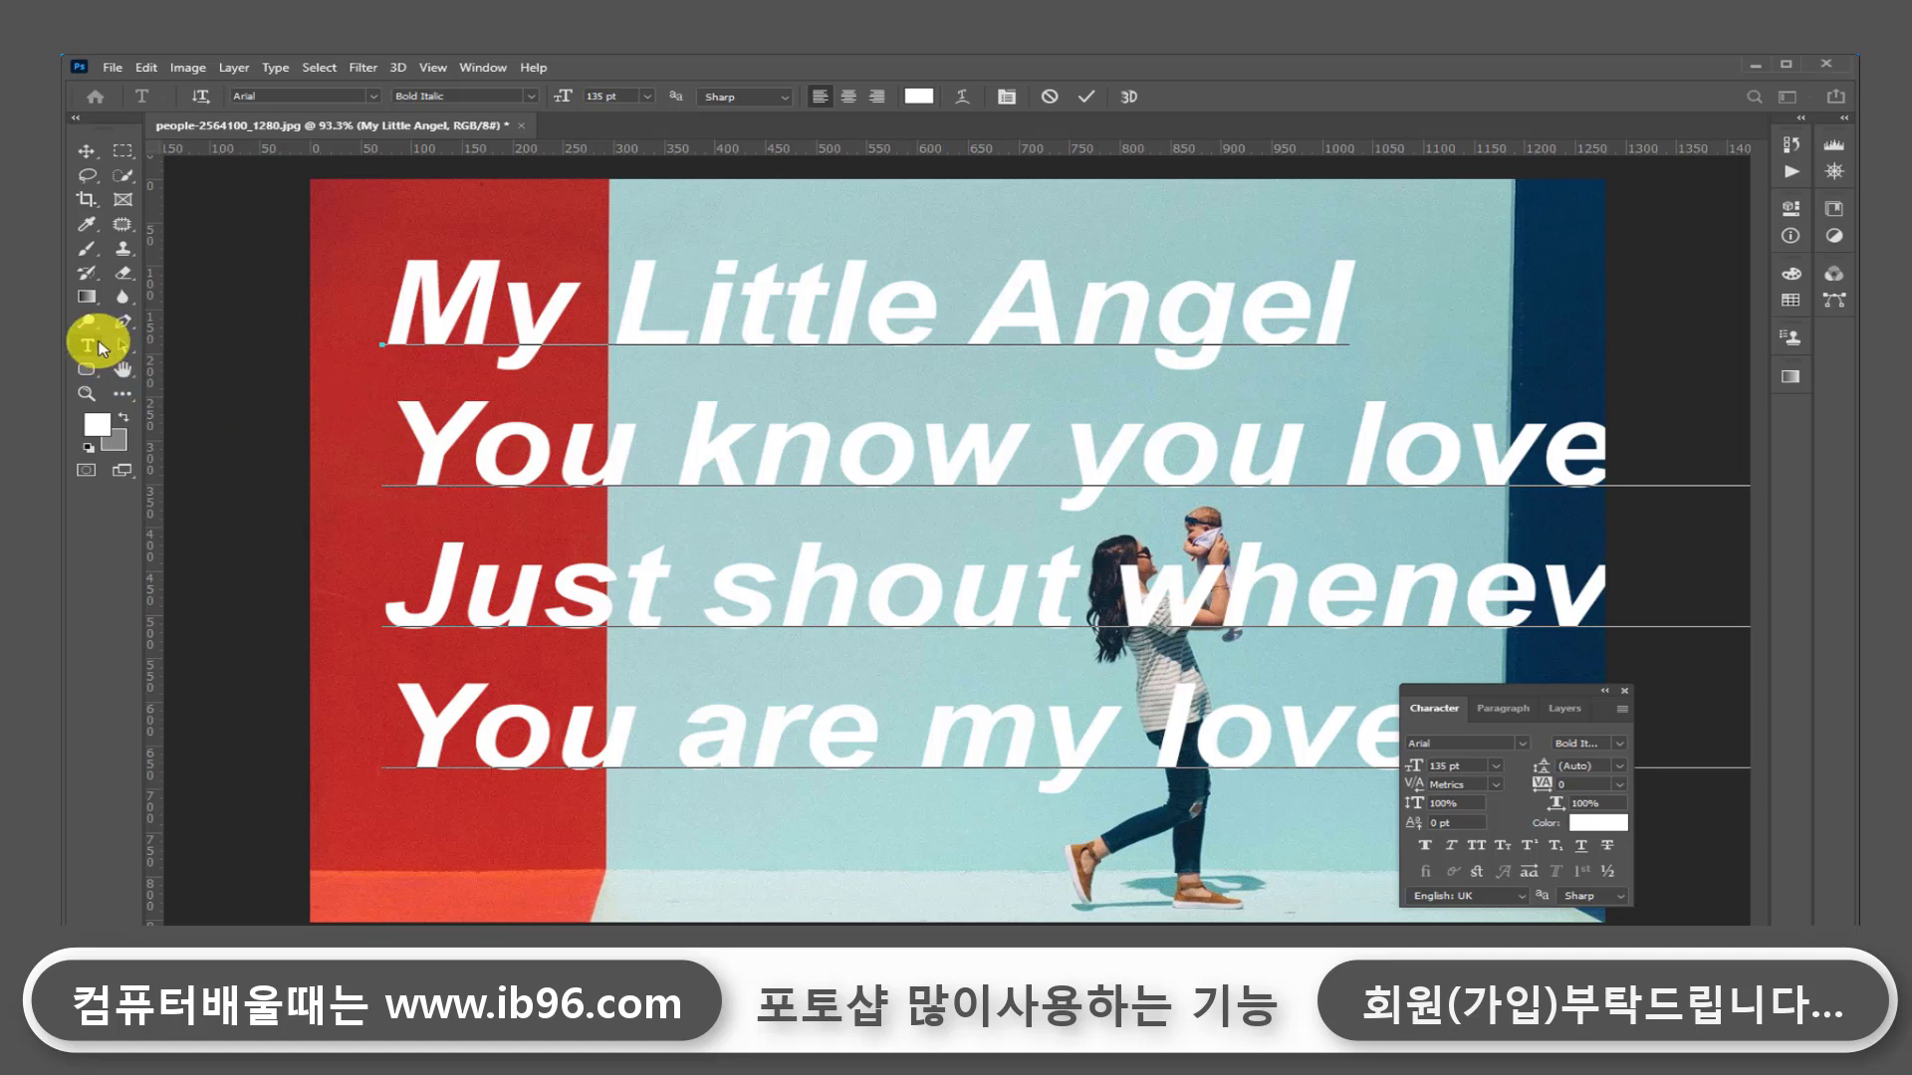
# Step: Set the font size of the three lines below the title to 26 pt, including the last word "heart"
pyautogui.moveTo(417, 455); pyautogui.dragTo(1375, 768)
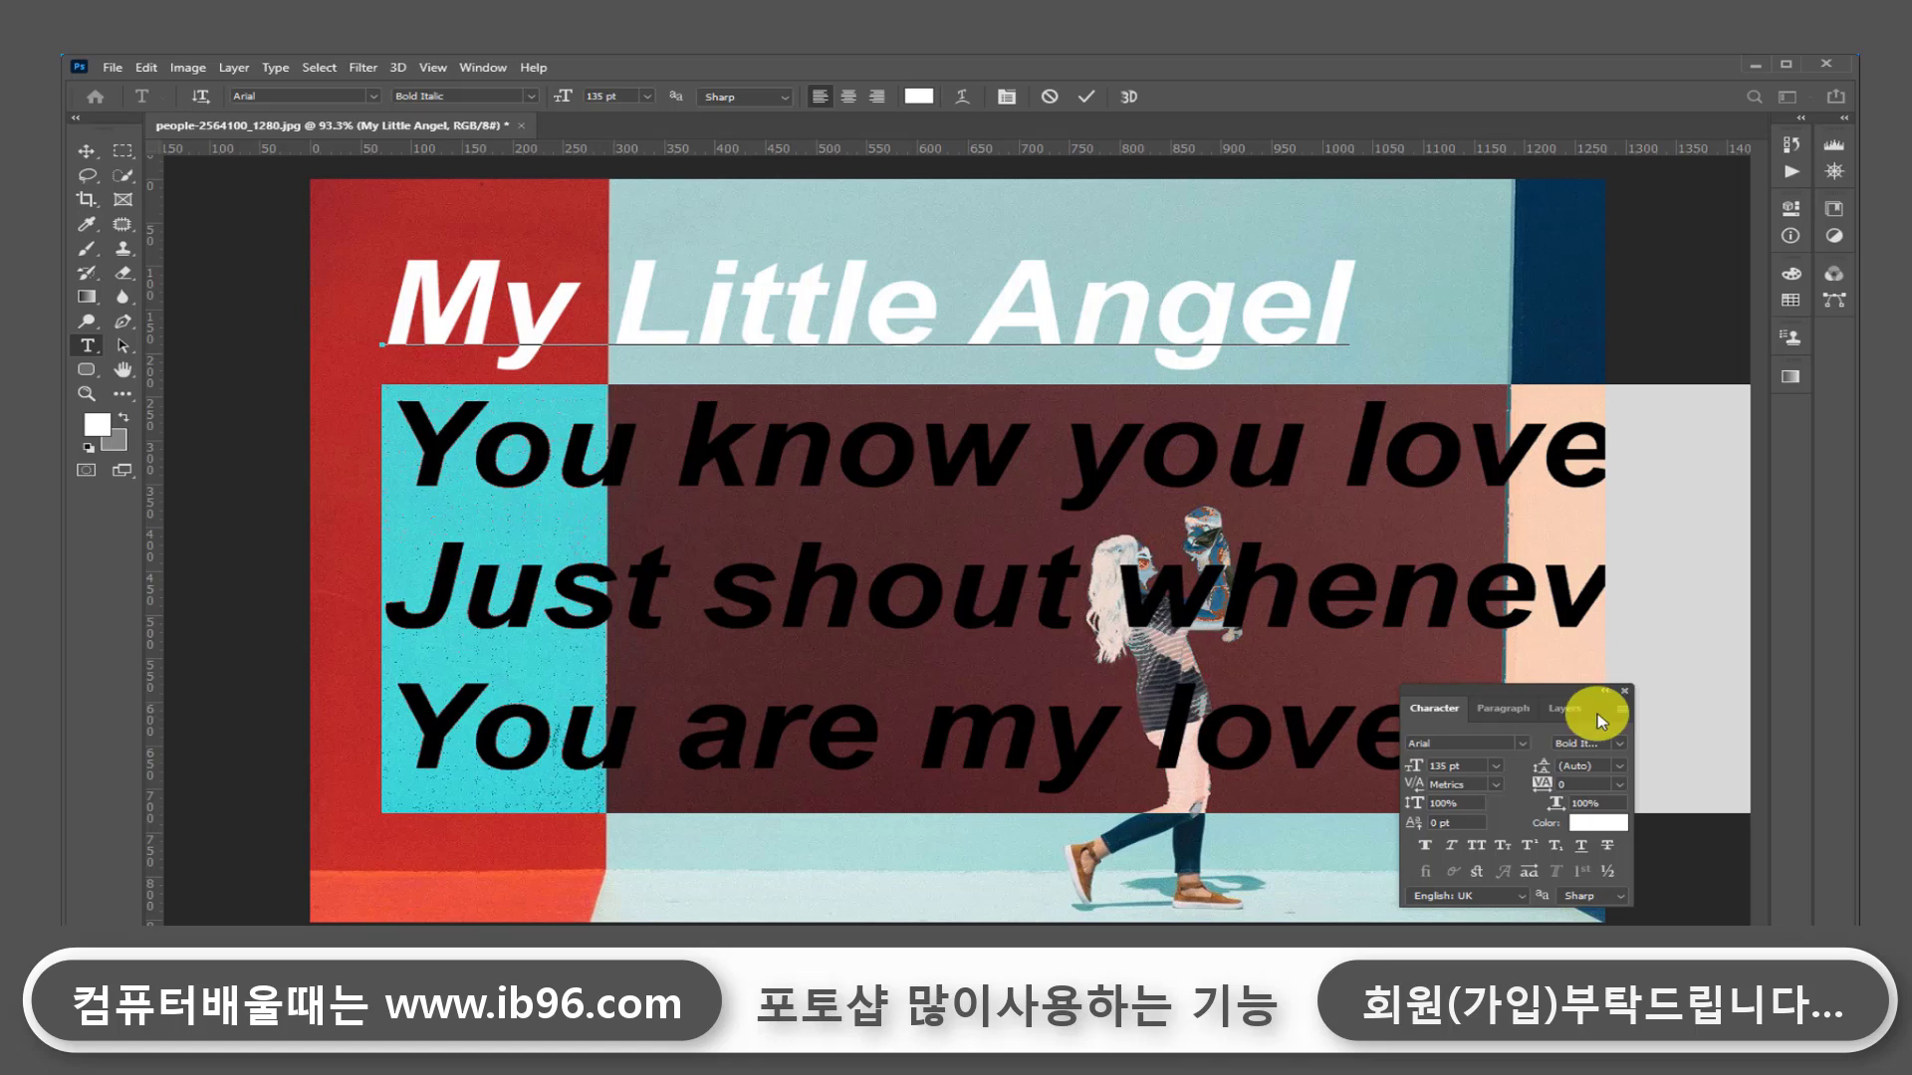
pyautogui.moveTo(1416, 770); pyautogui.dragTo(1298, 764)
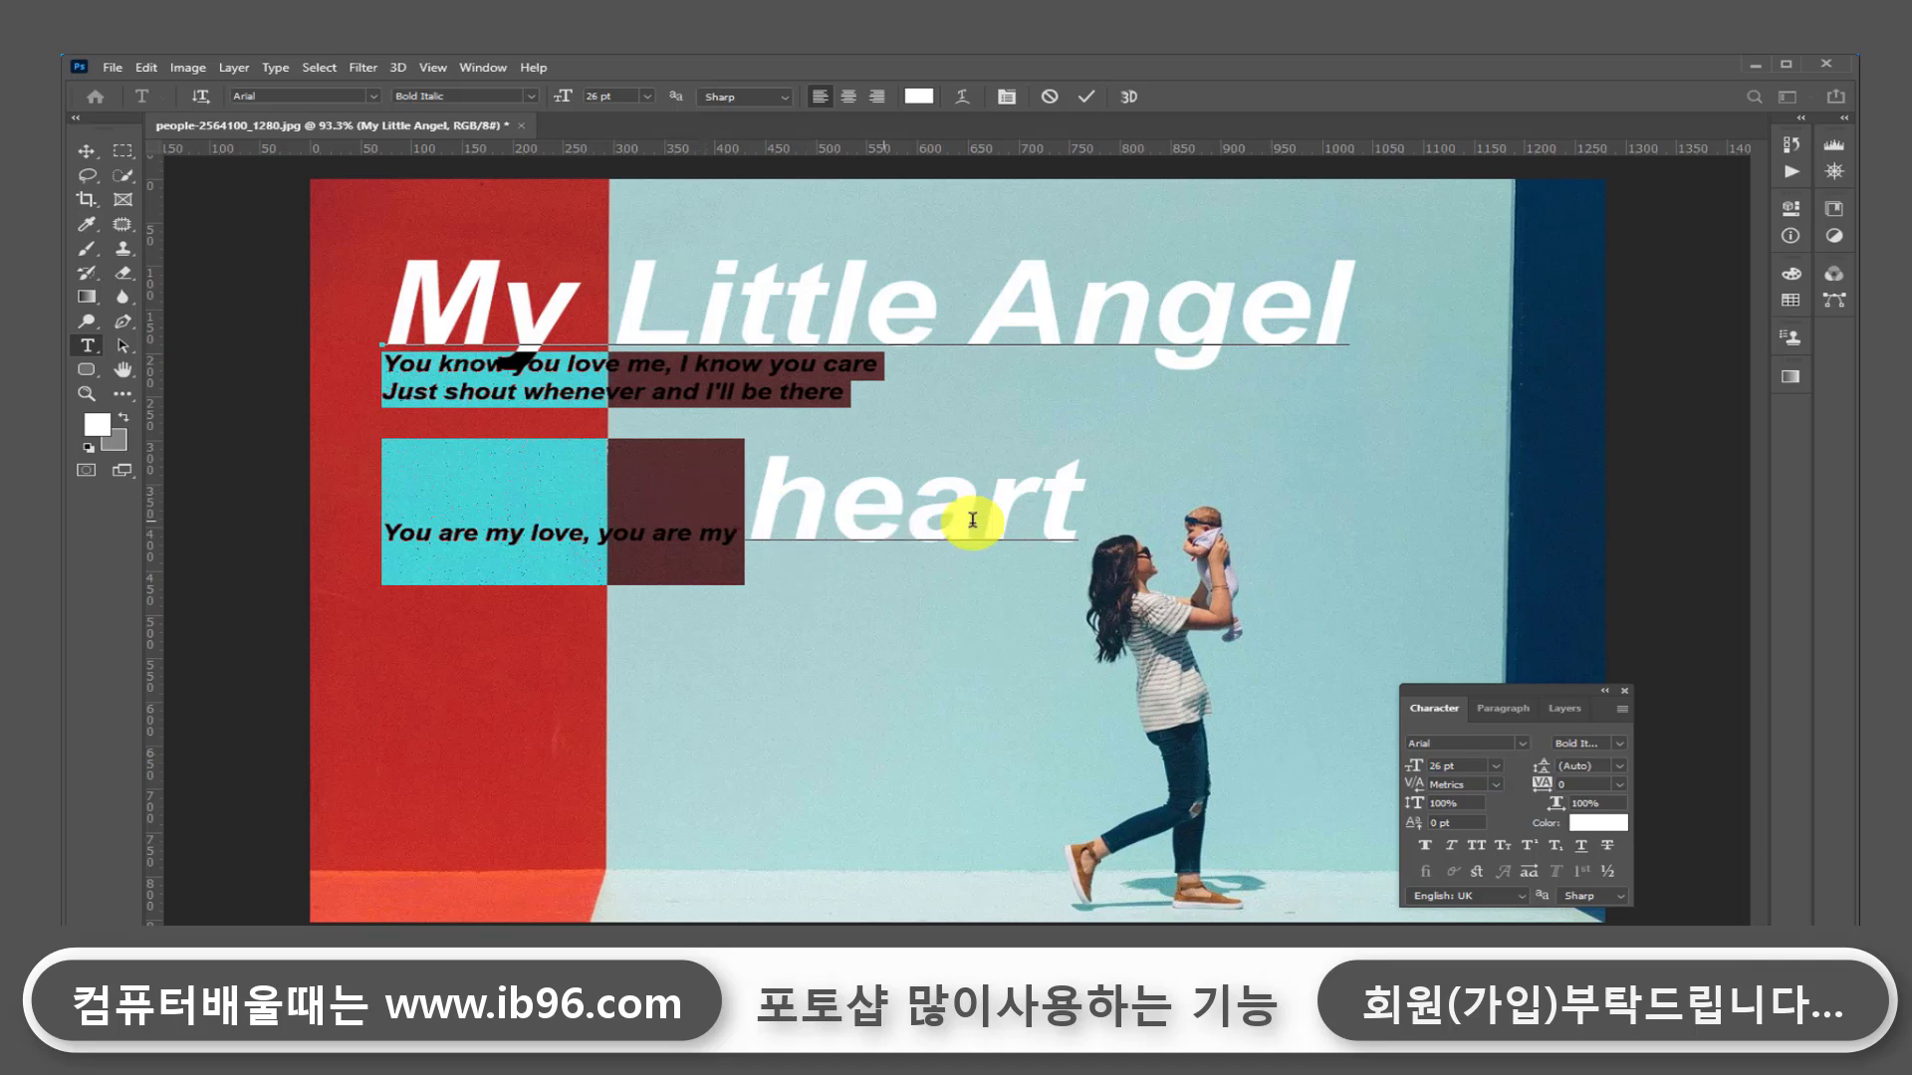
pyautogui.moveTo(1061, 522); pyautogui.dragTo(702, 516)
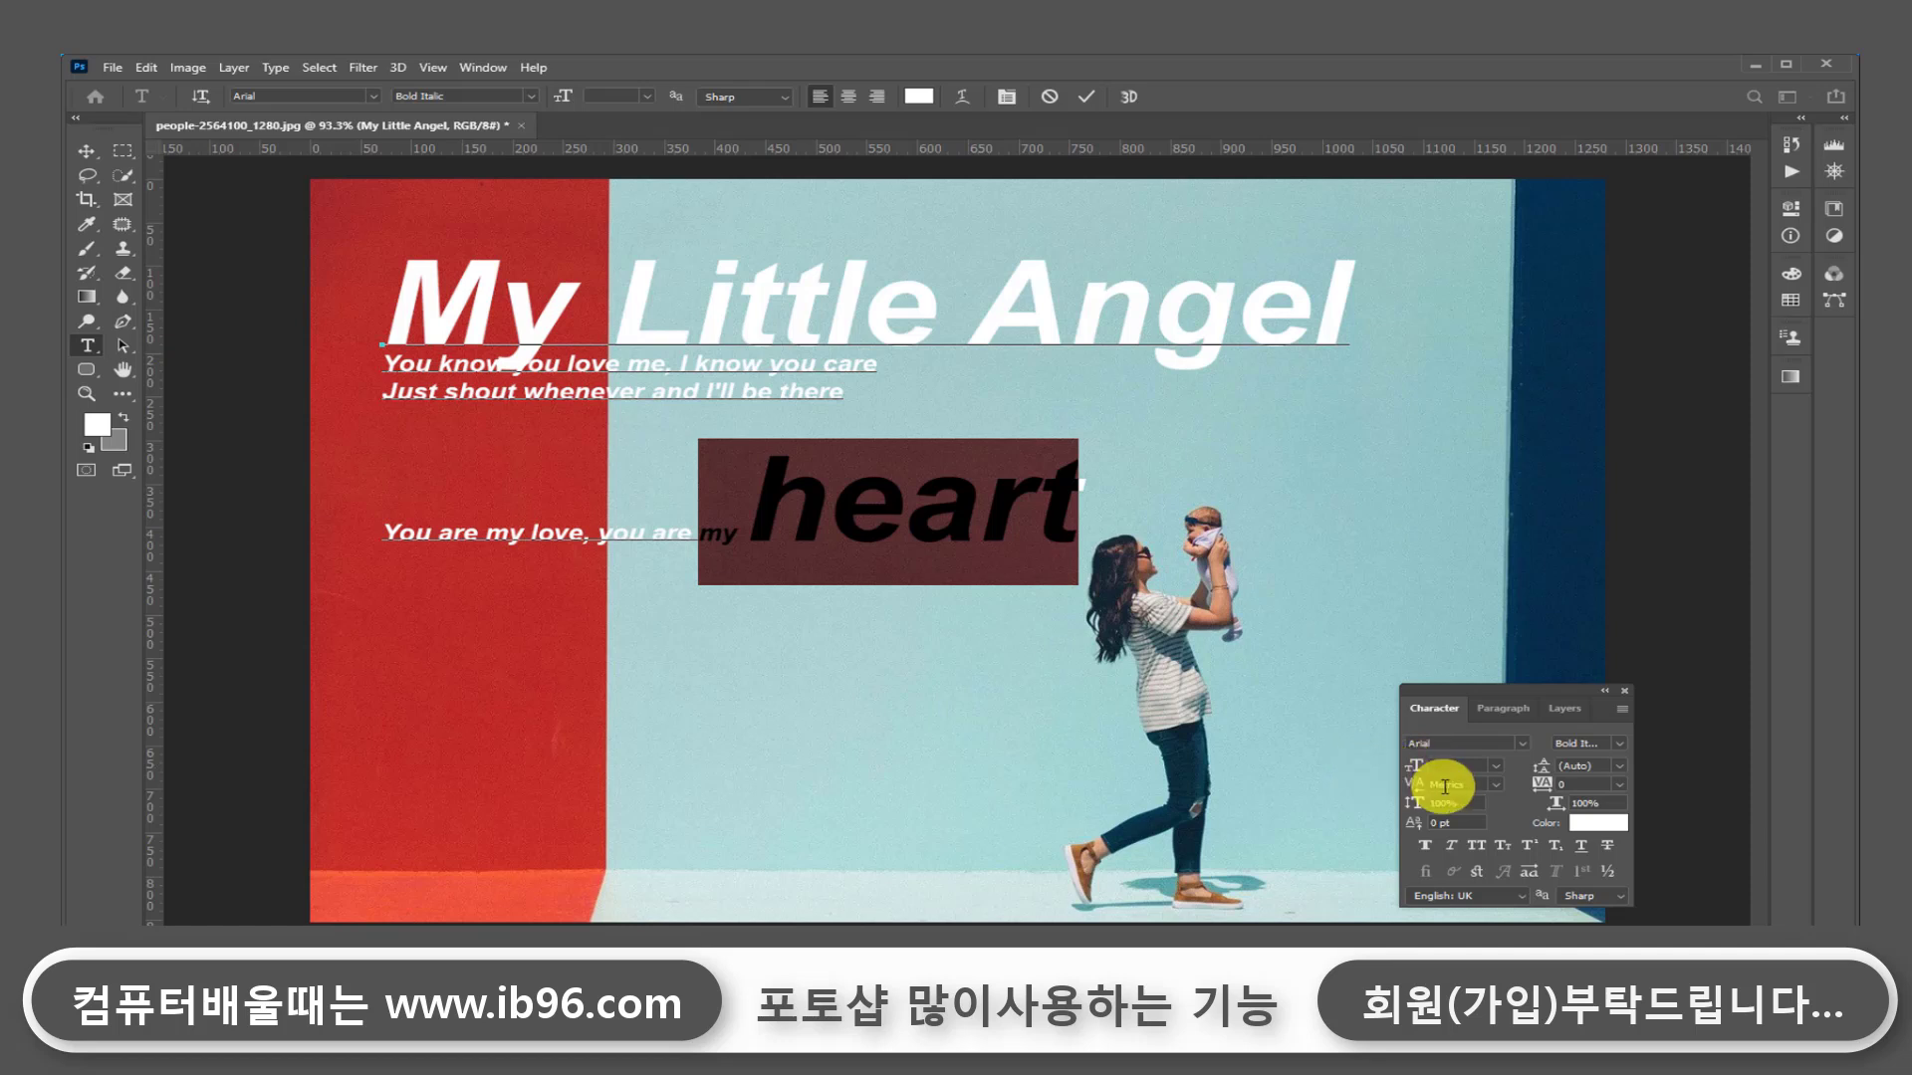
pyautogui.moveTo(664, 538); pyautogui.dragTo(466, 533)
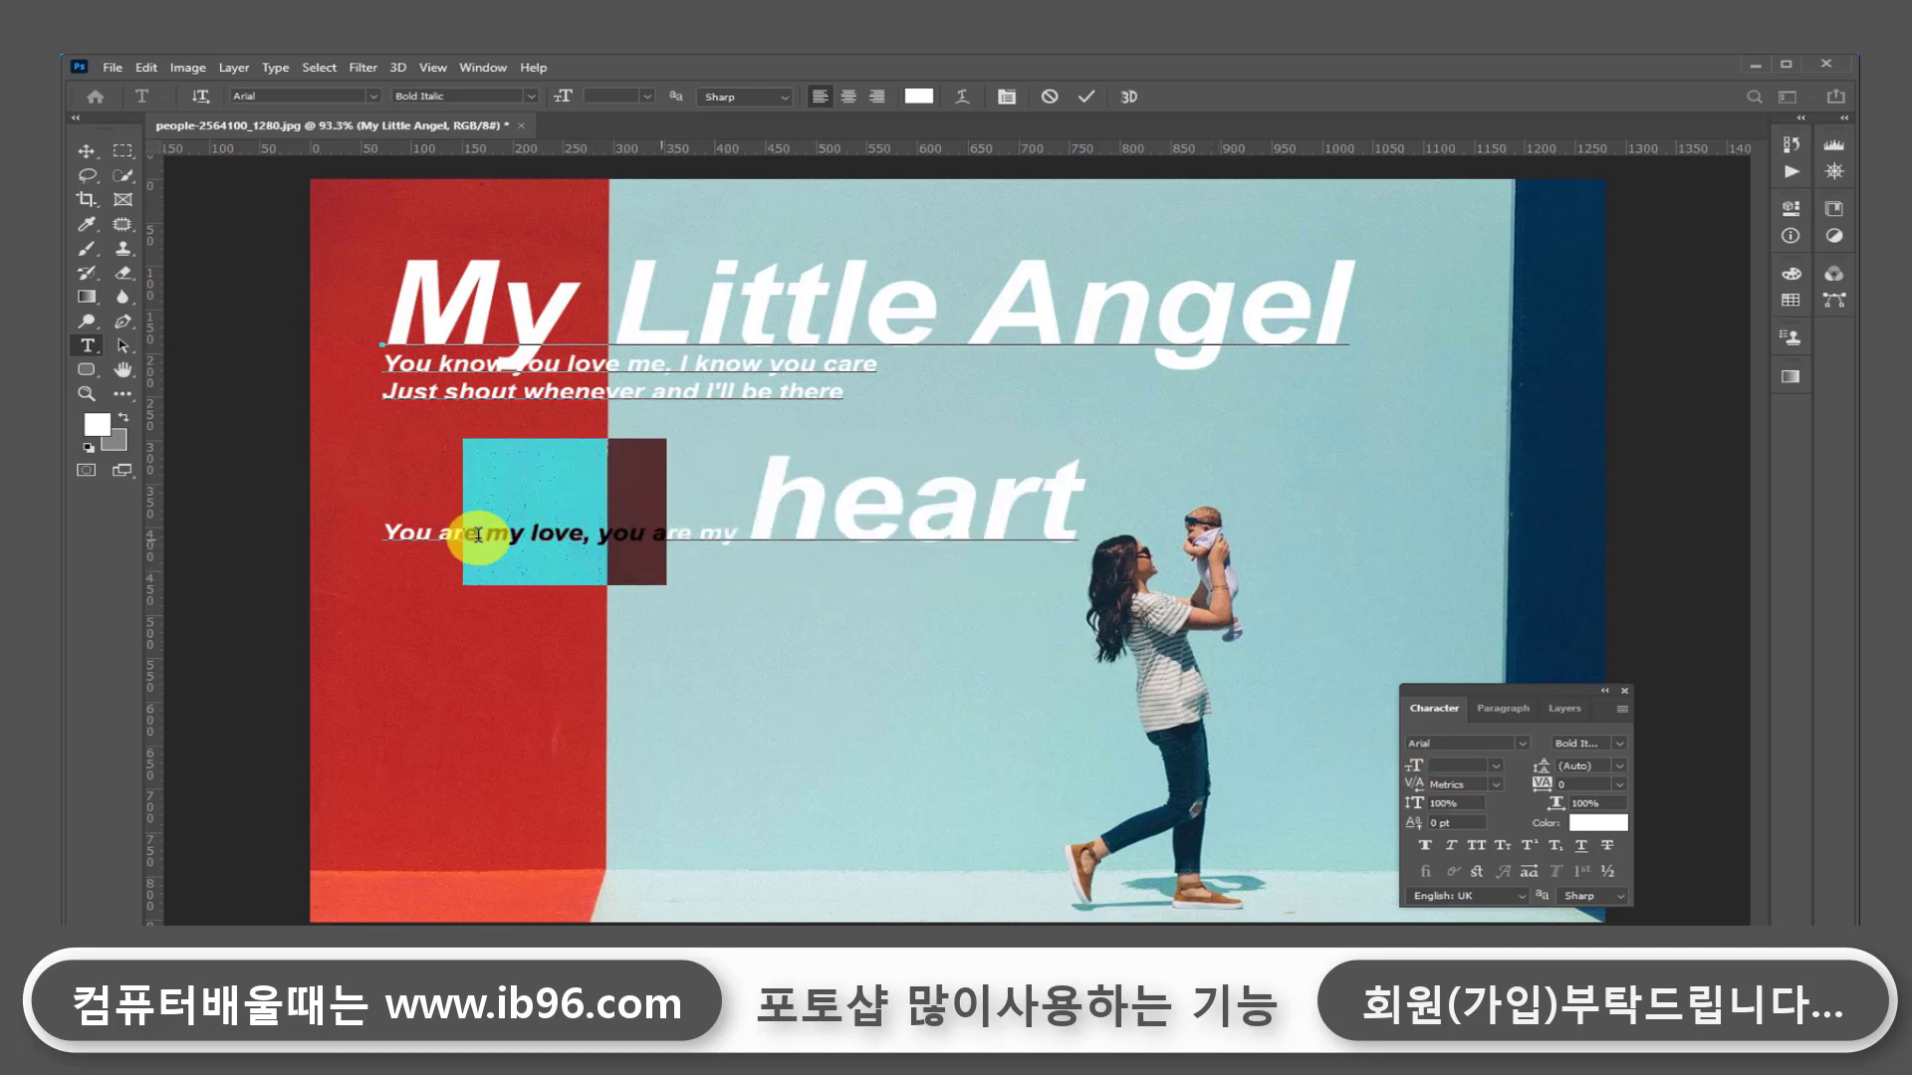
pyautogui.moveTo(1073, 514); pyautogui.dragTo(736, 528)
pyautogui.click(1460, 768)
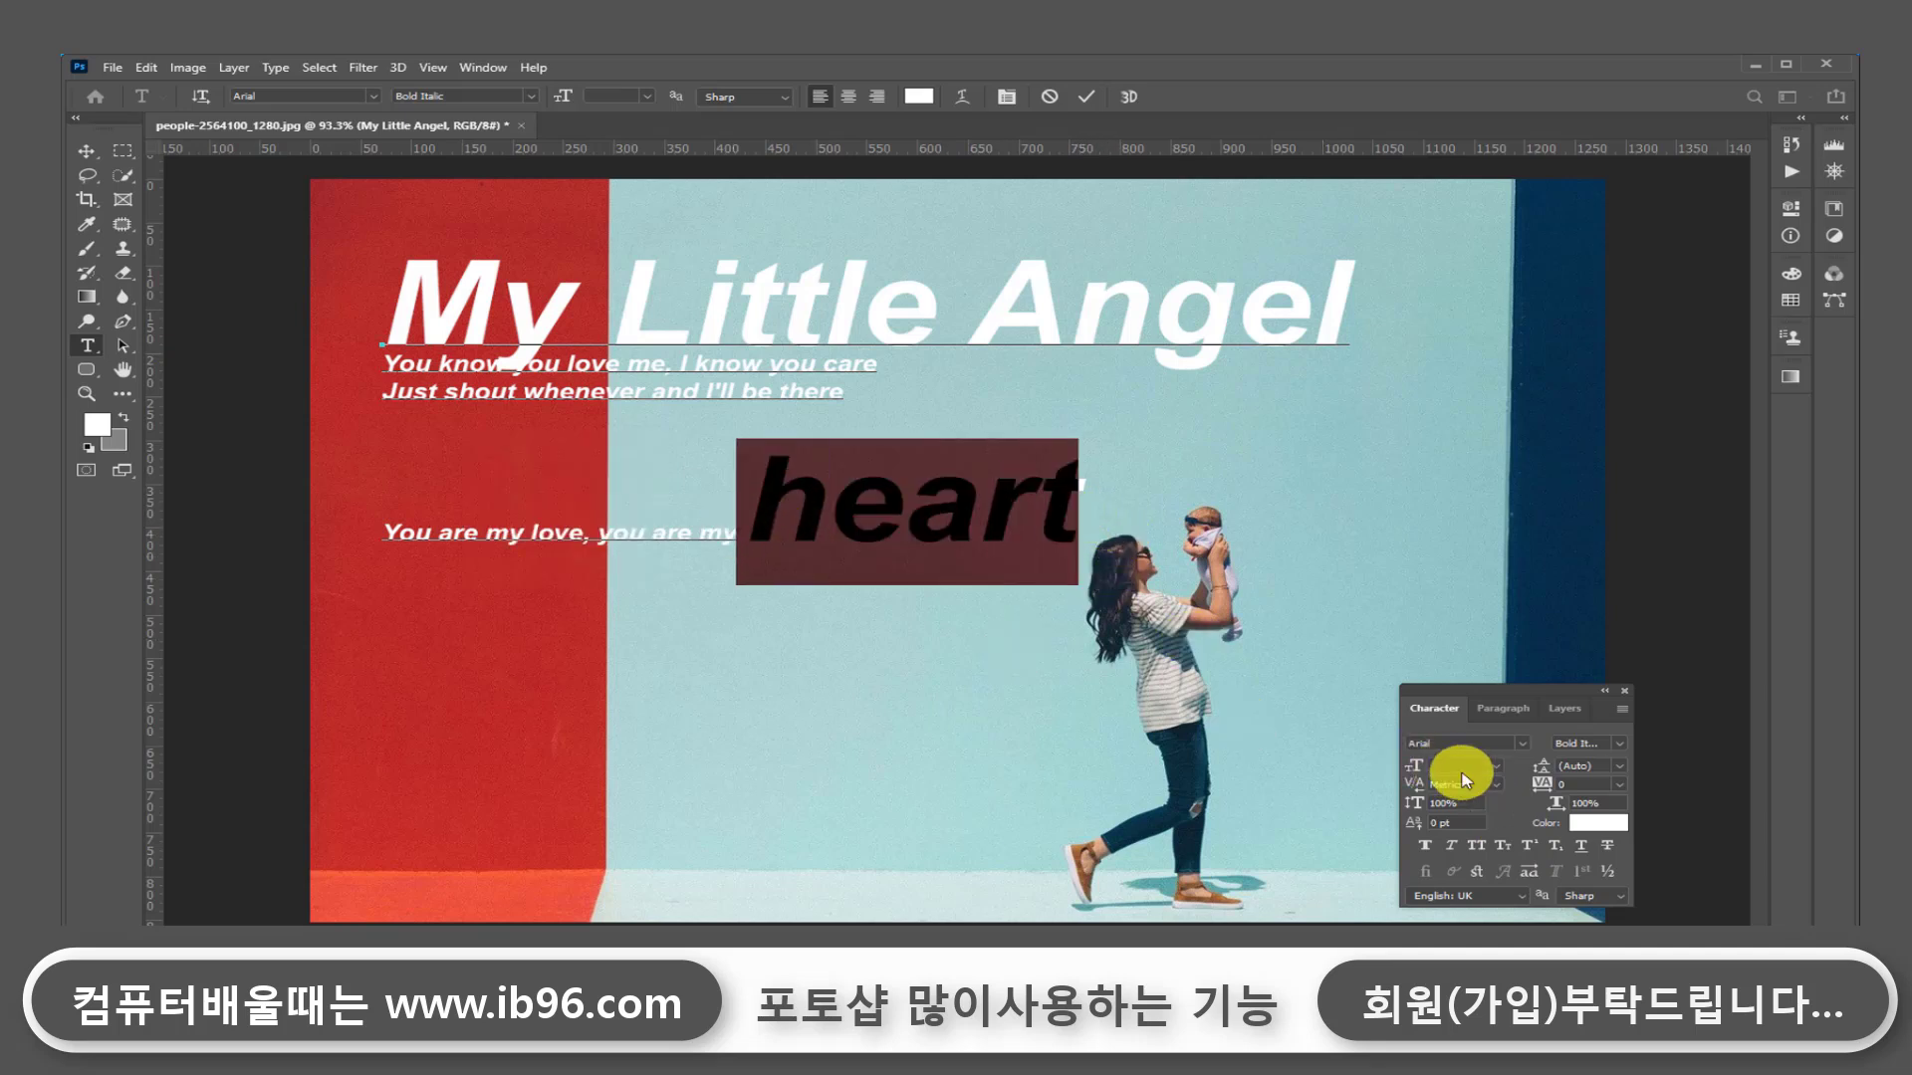
pyautogui.write('26')
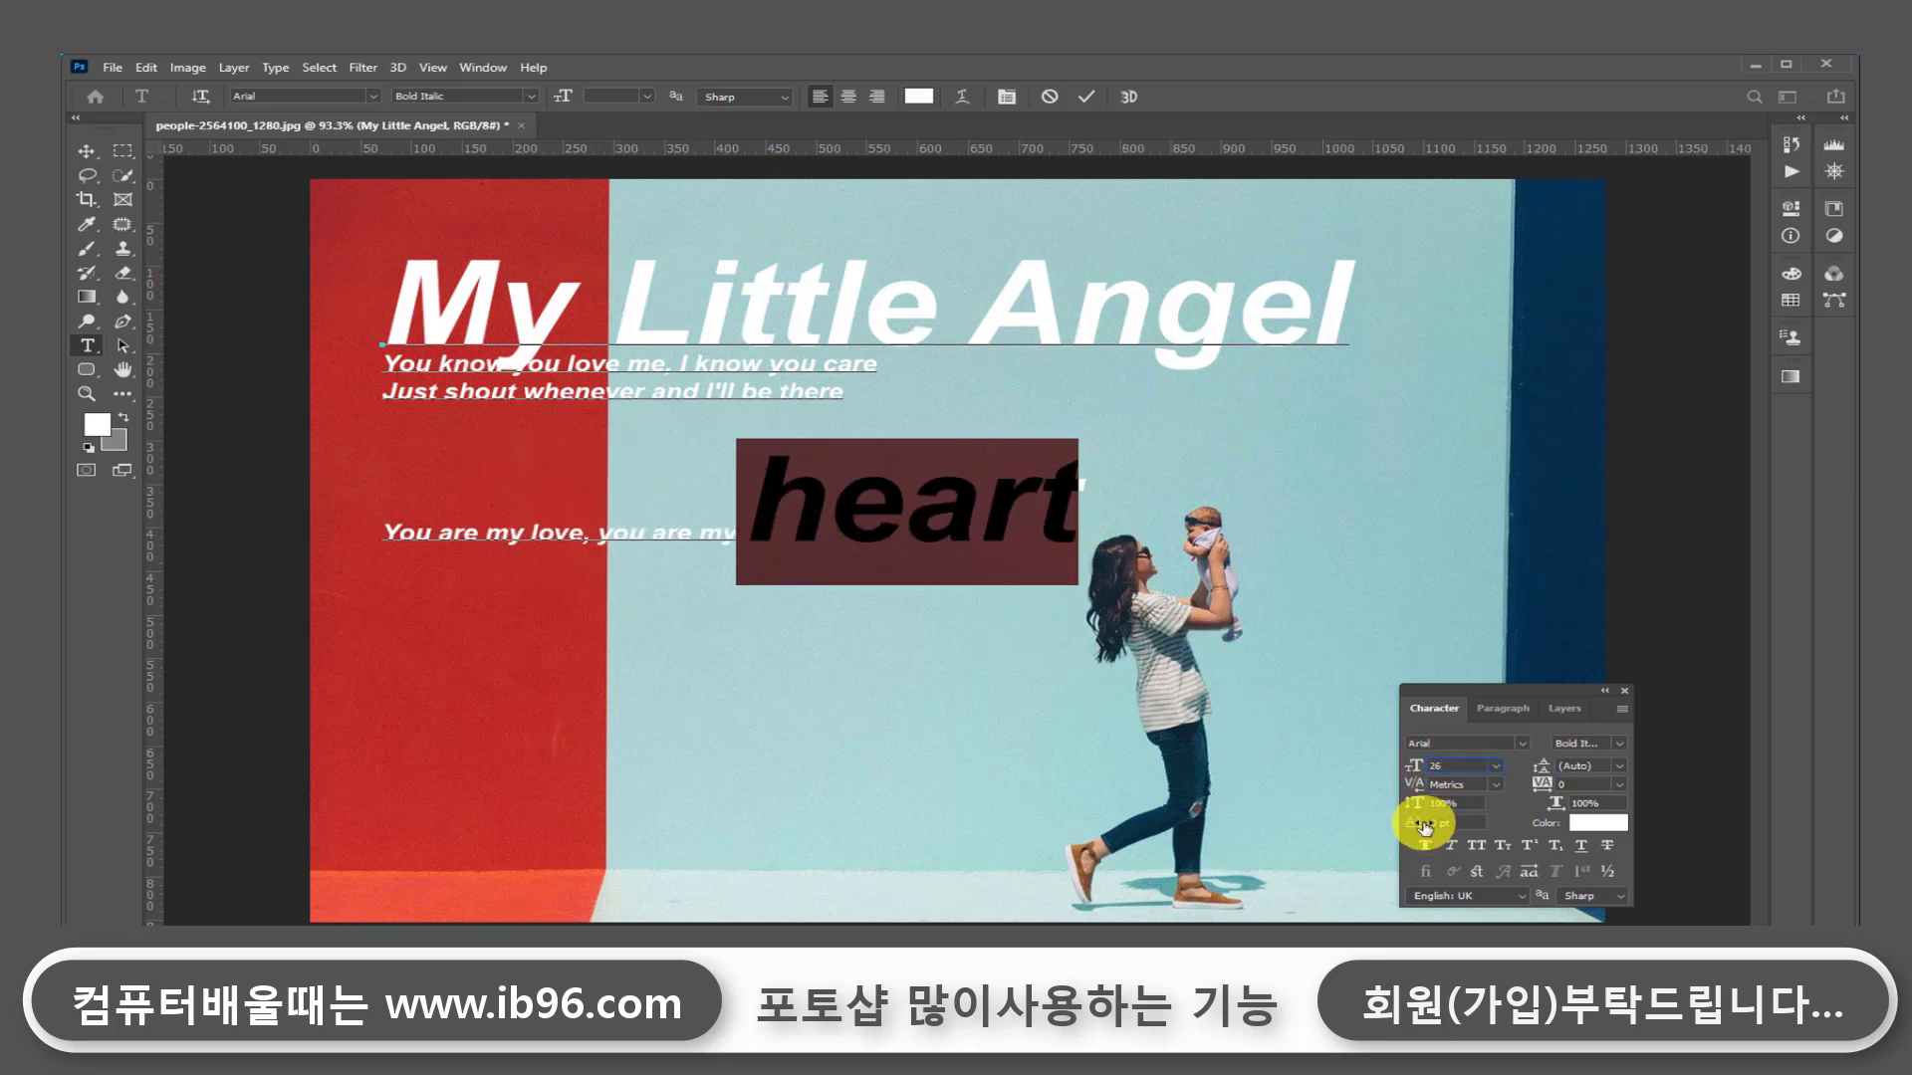
pyautogui.press('Return')
pyautogui.click(834, 408)
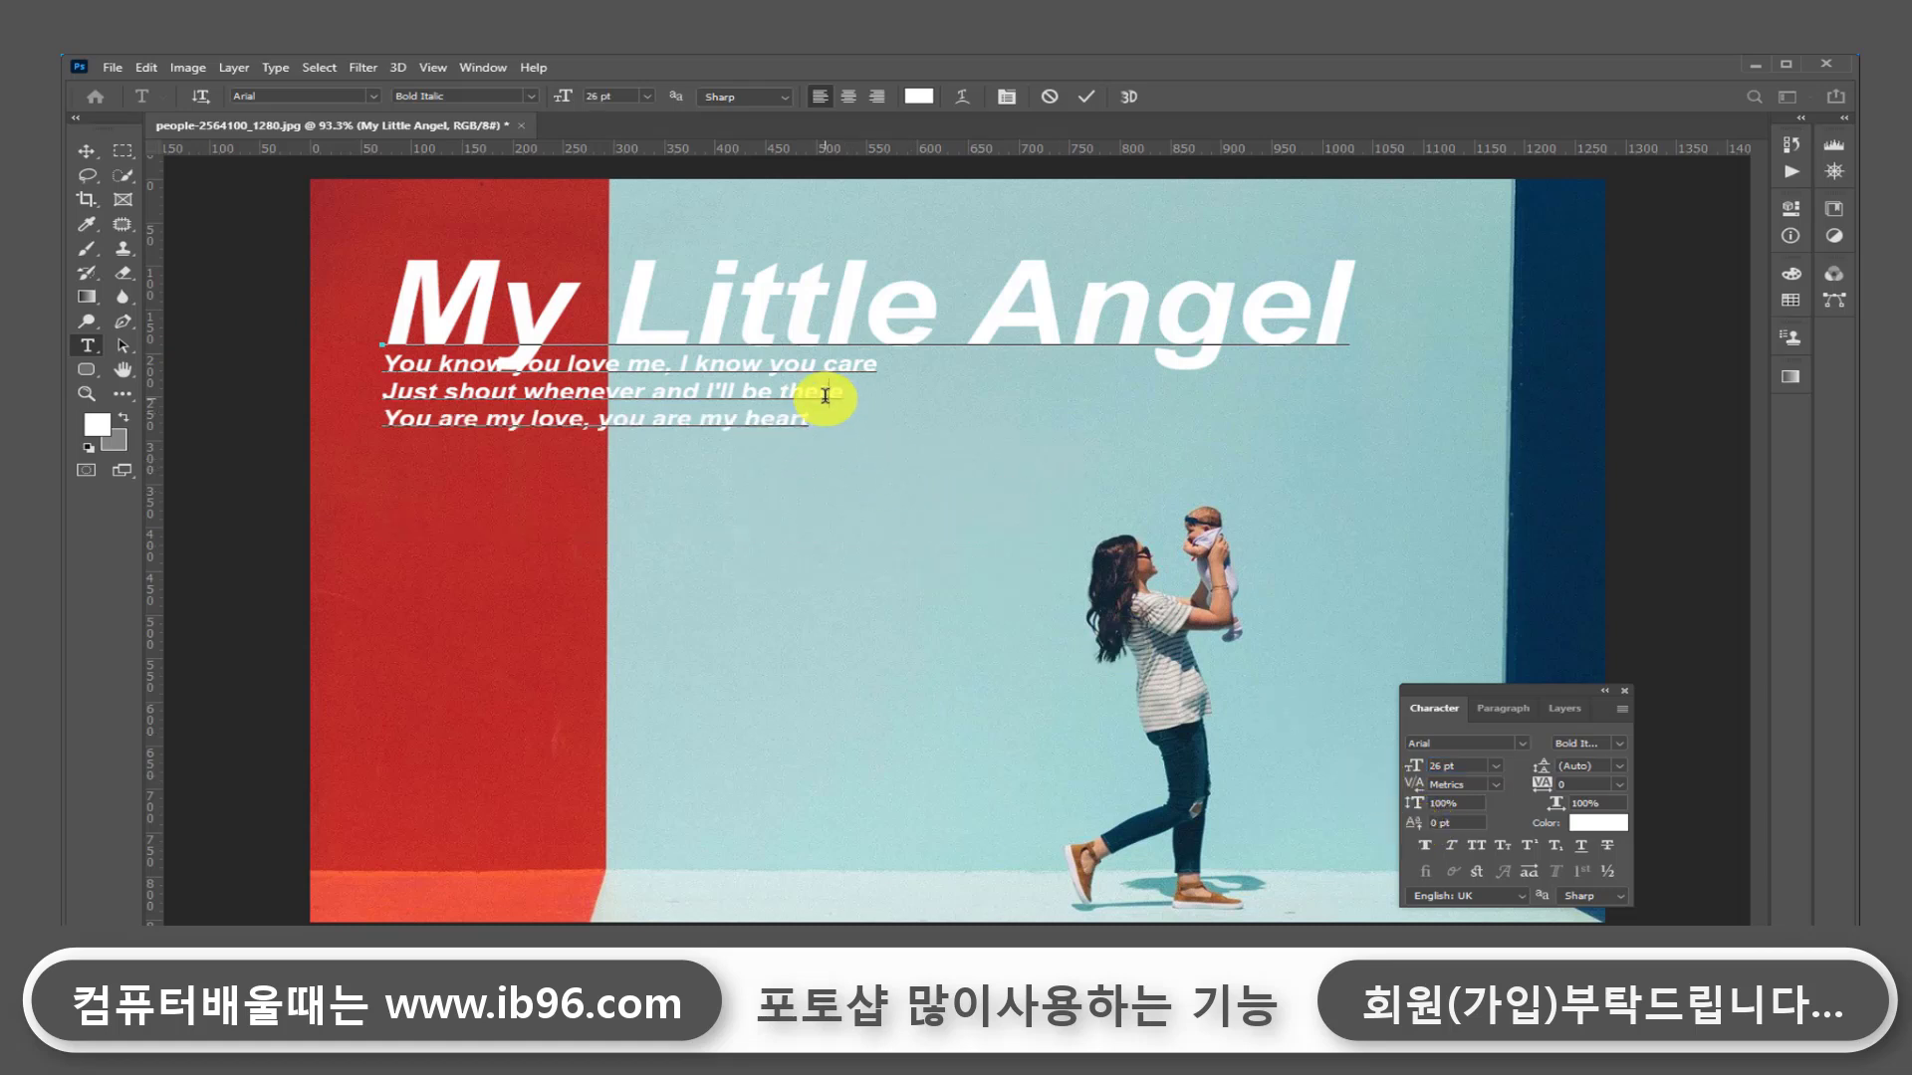
pyautogui.click(86, 151)
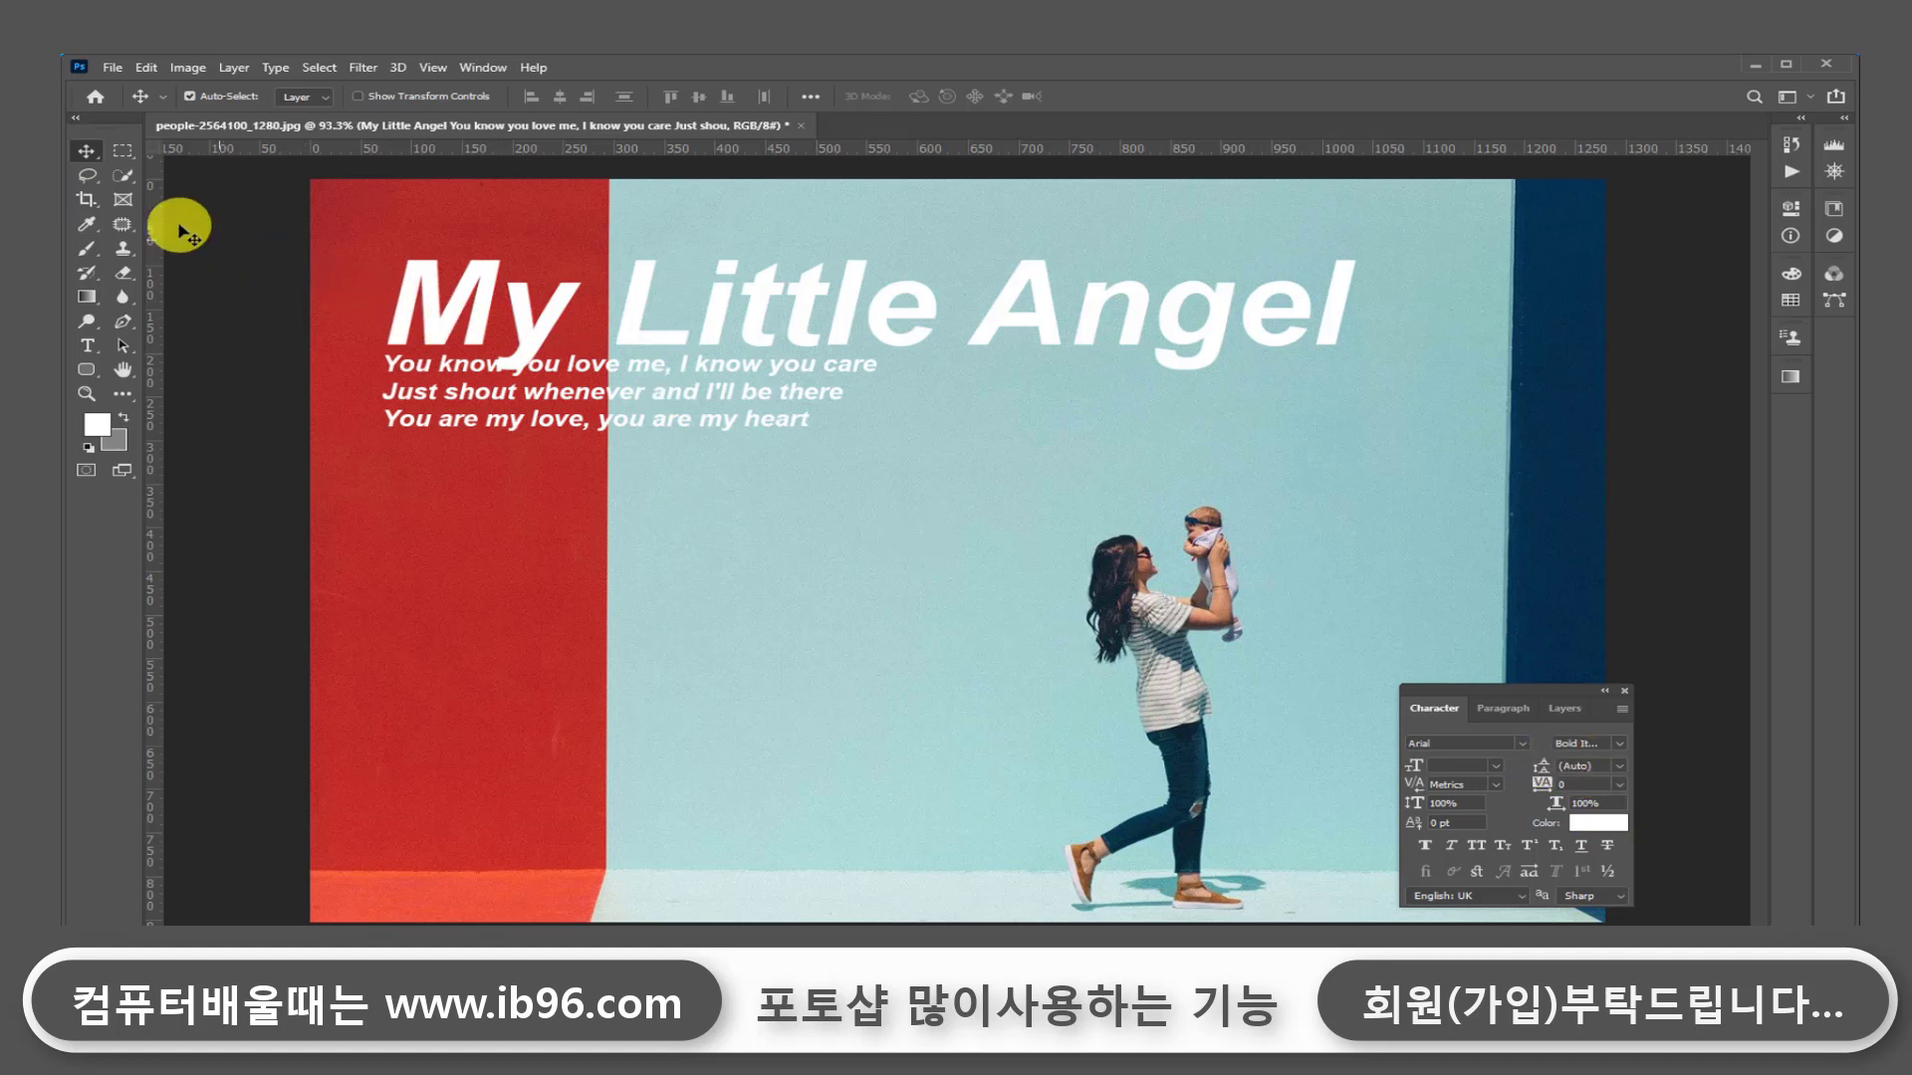
# Step: Set the leading of all text in the title and three-line text layer to 110 pt
pyautogui.click(90, 346)
pyautogui.click(636, 404)
pyautogui.hotkey('ctrl', 'a')
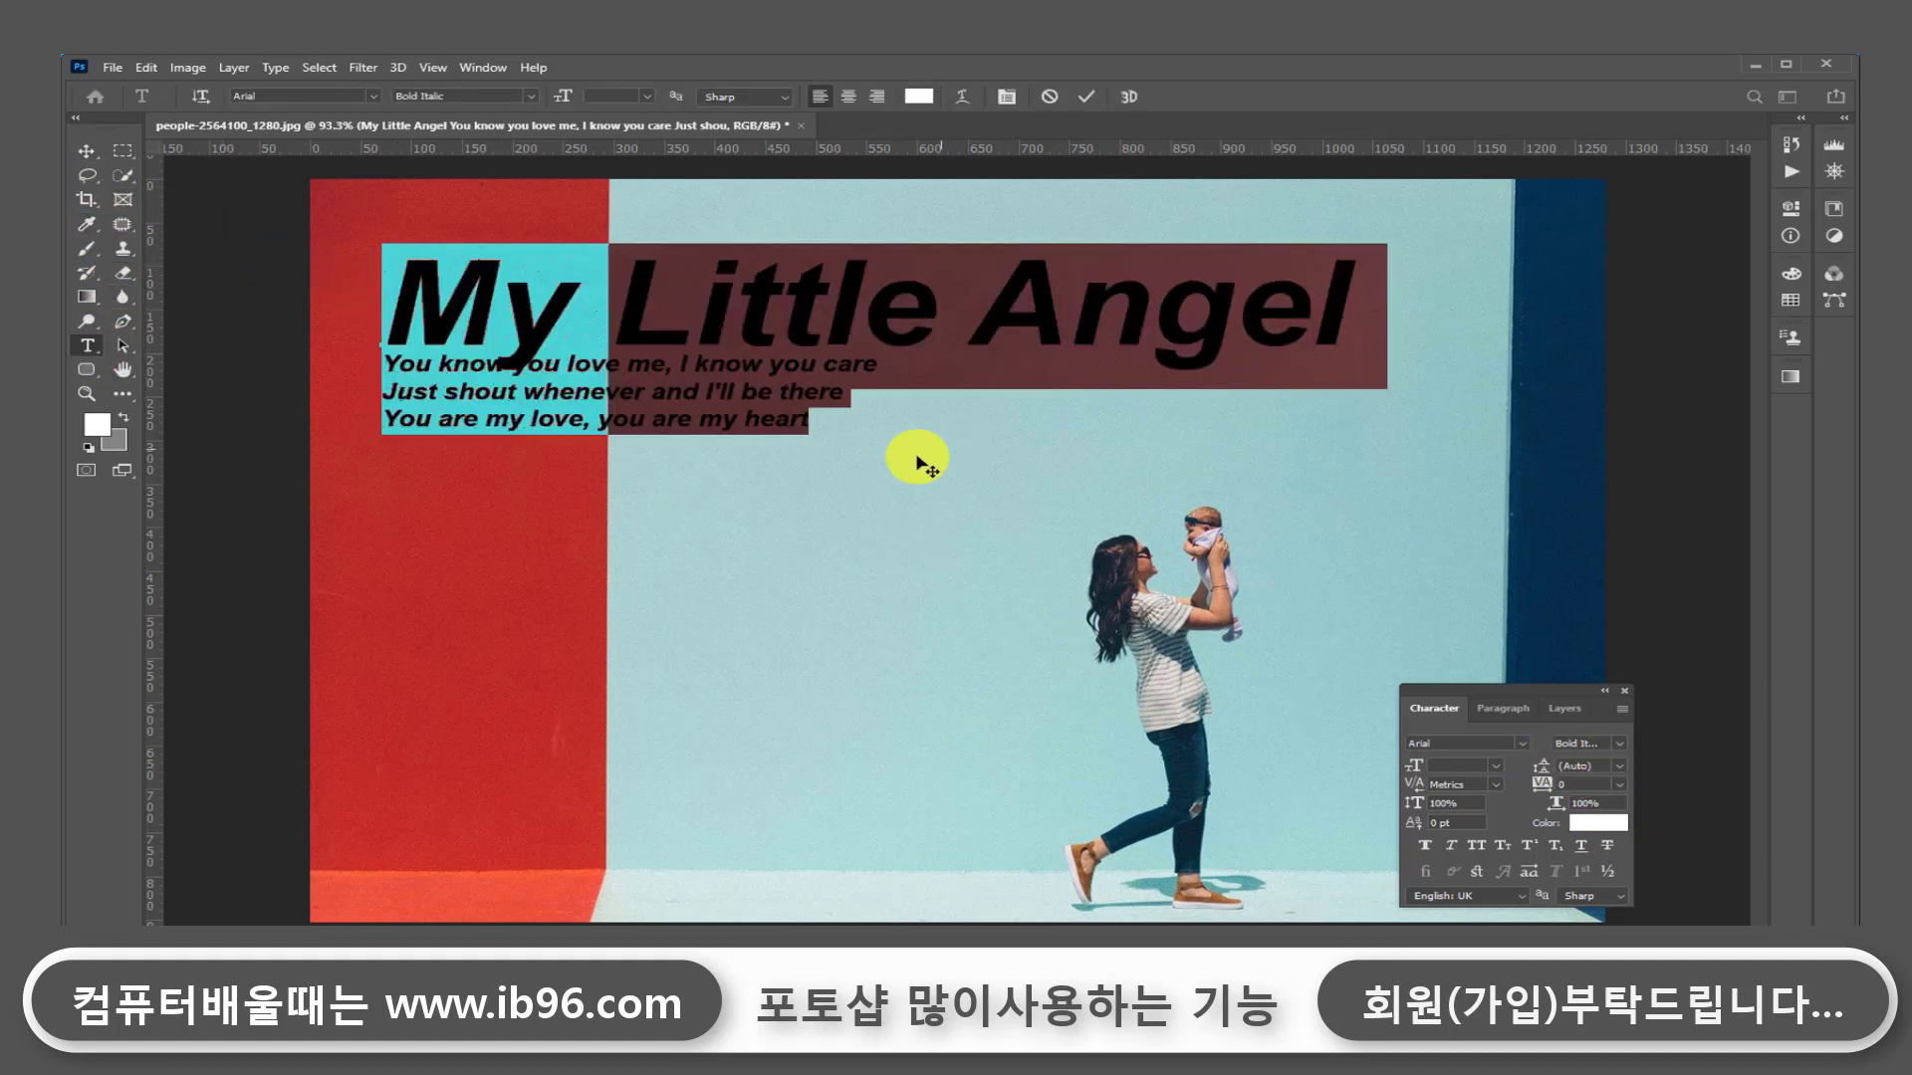
pyautogui.click(1559, 768)
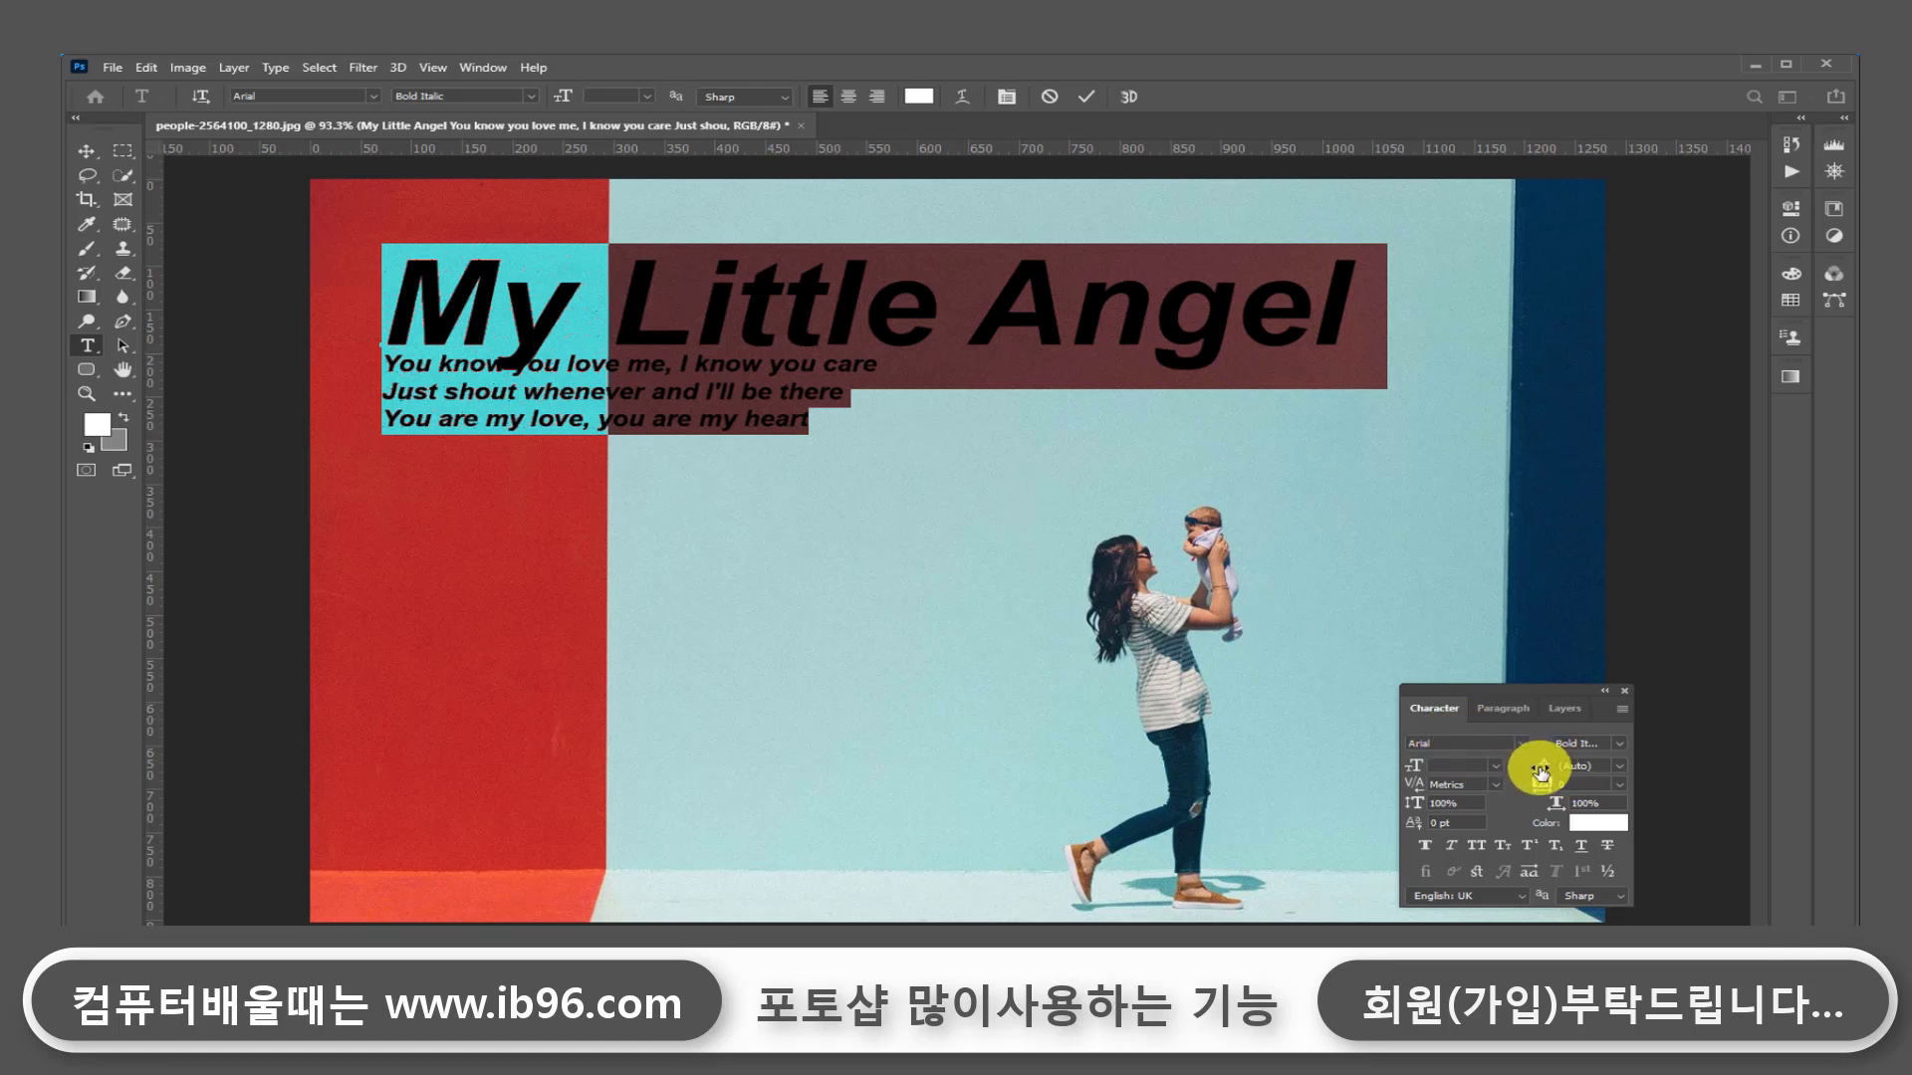
pyautogui.moveTo(1539, 771); pyautogui.dragTo(1547, 774)
pyautogui.moveTo(1541, 770); pyautogui.dragTo(1484, 770)
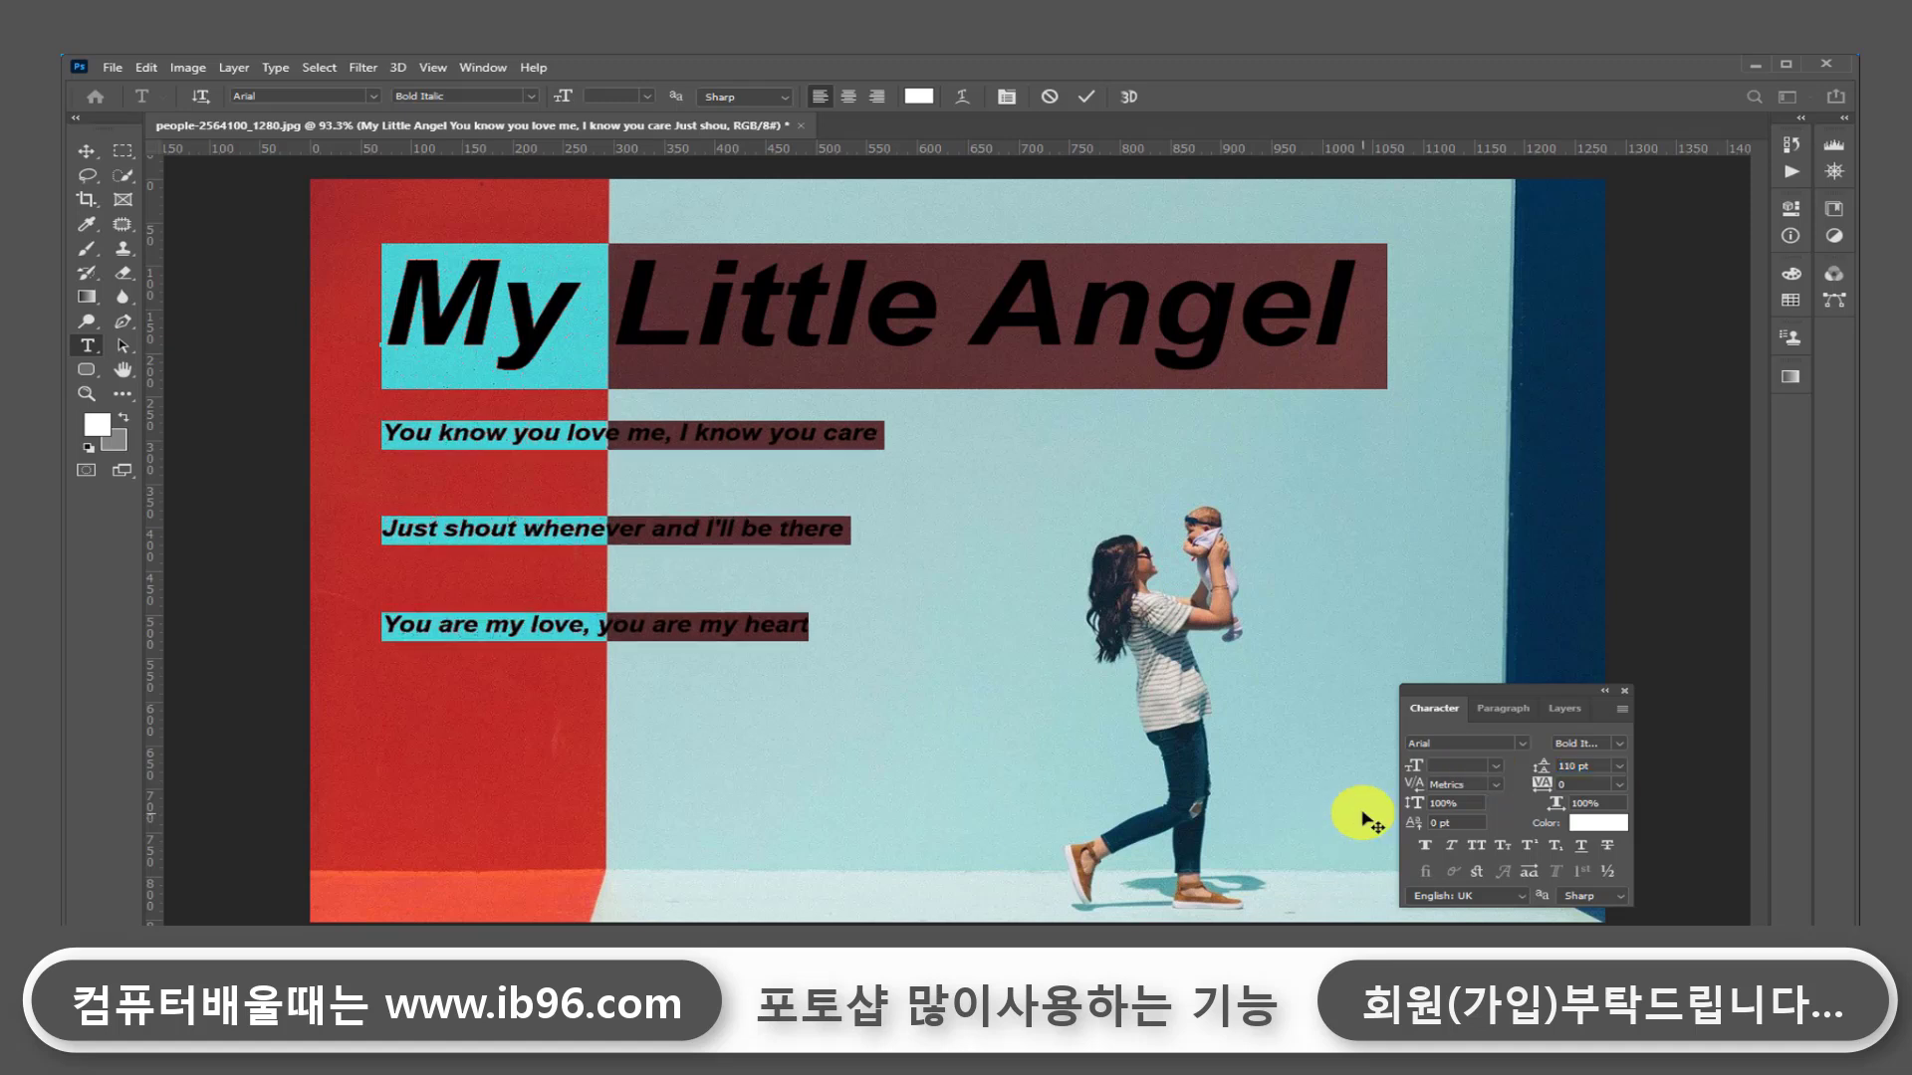
pyautogui.click(653, 571)
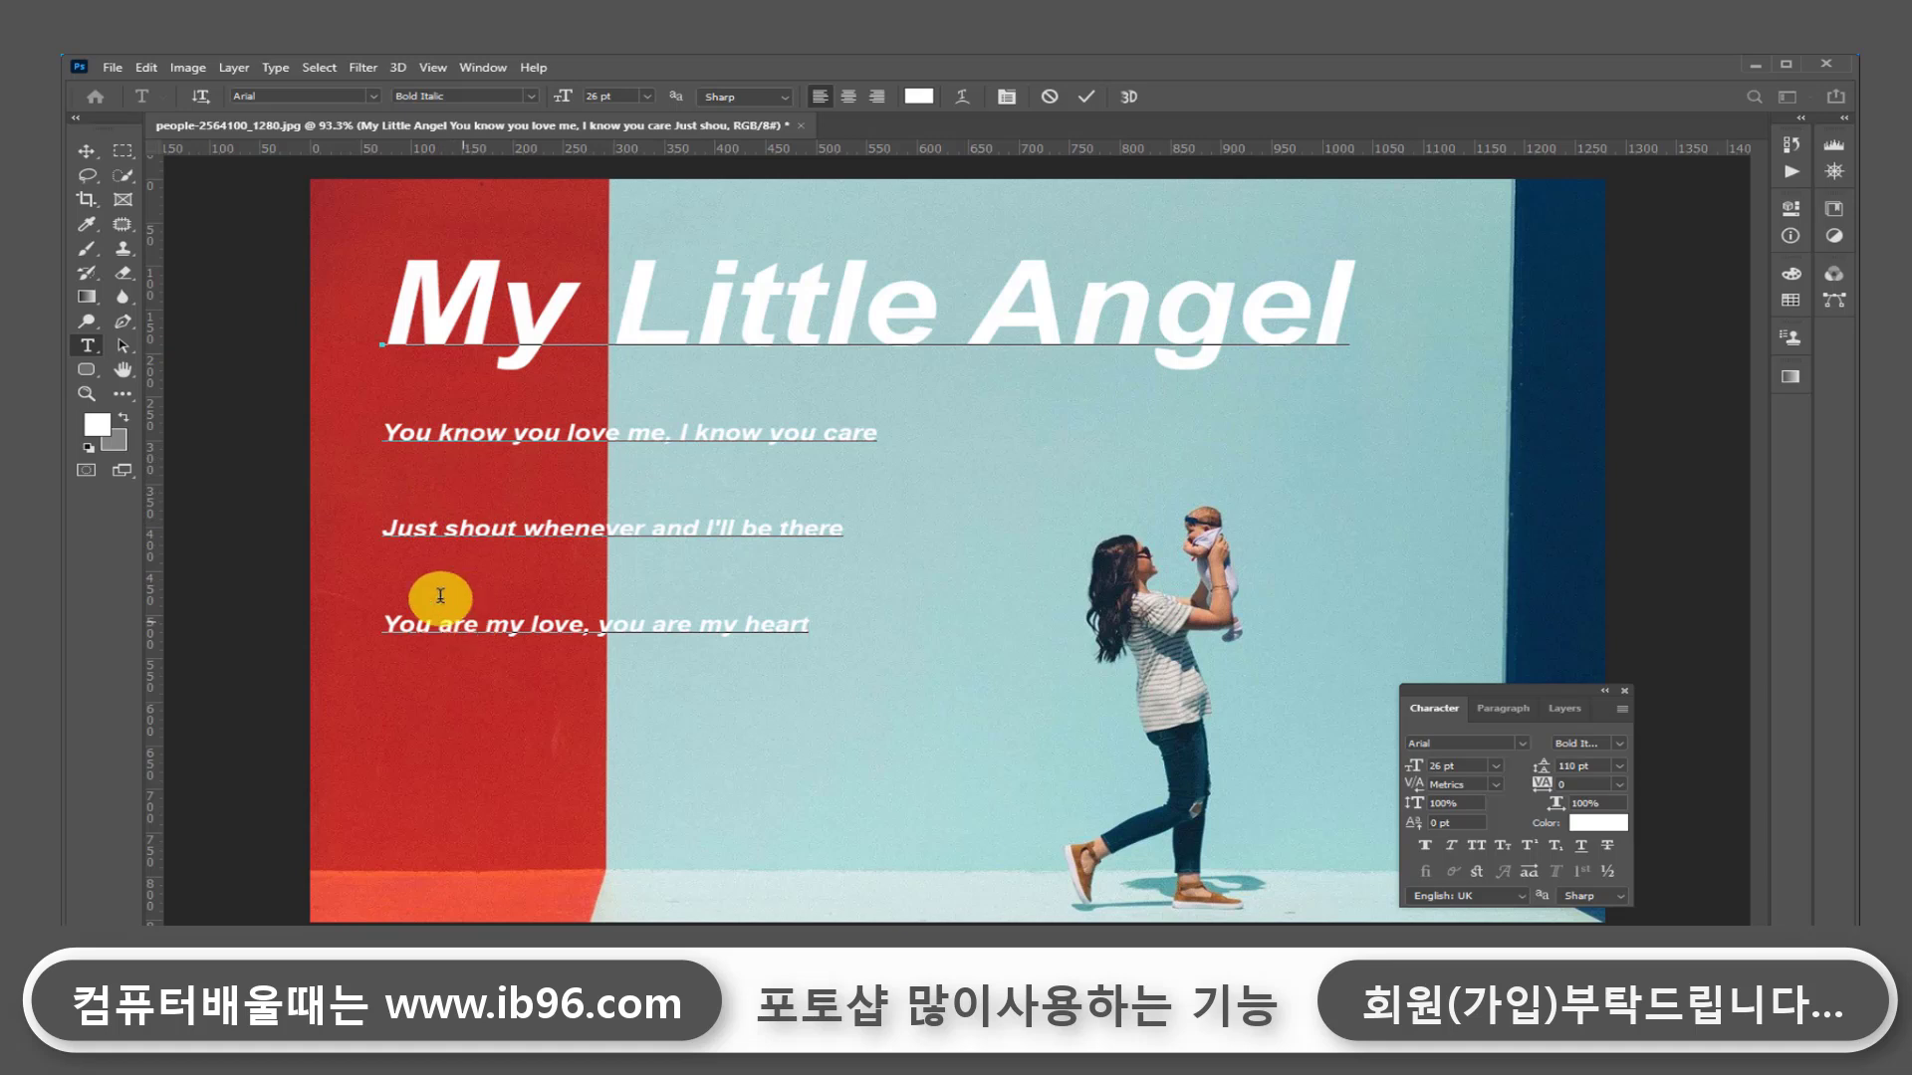
# Step: Set the leading of the last two lines, "Just shout whenever" and "You are my love", to 37 pt
pyautogui.moveTo(382, 531); pyautogui.dragTo(853, 662)
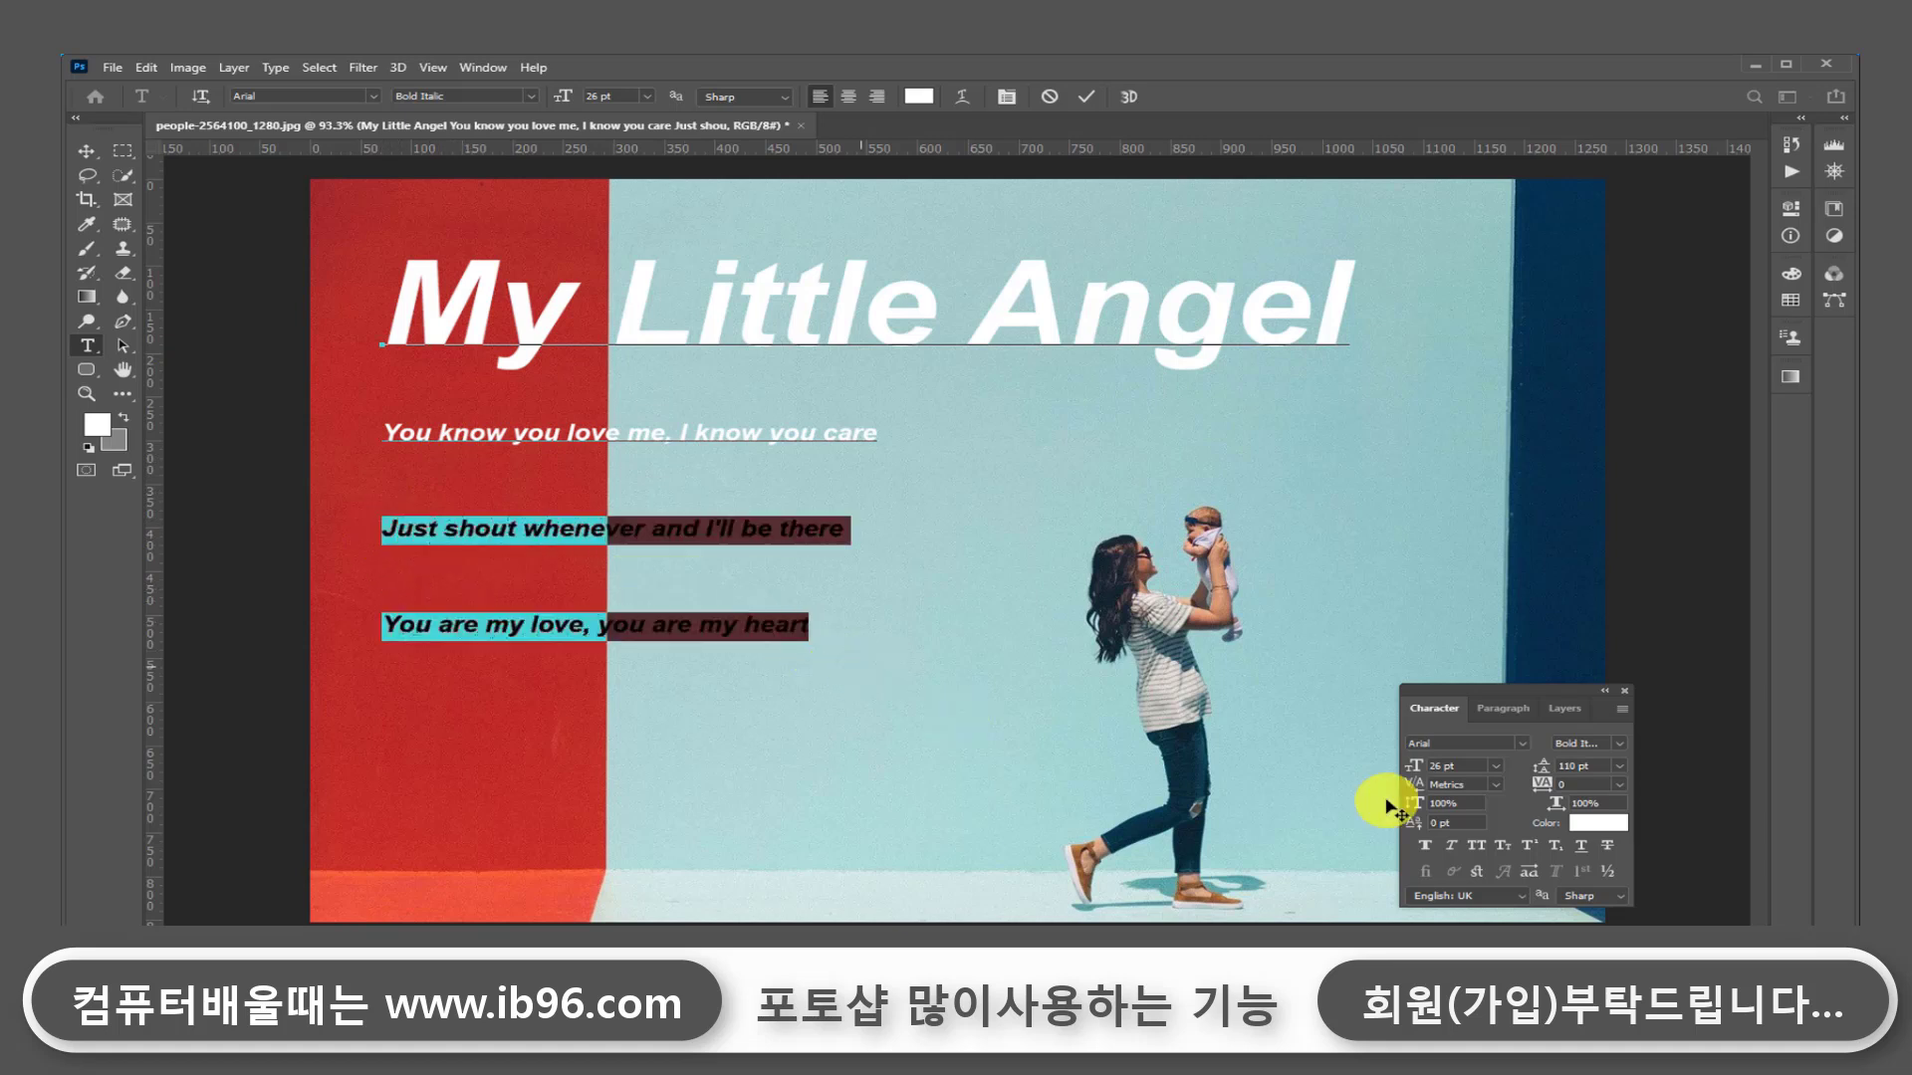
pyautogui.moveTo(1542, 766); pyautogui.dragTo(1469, 767)
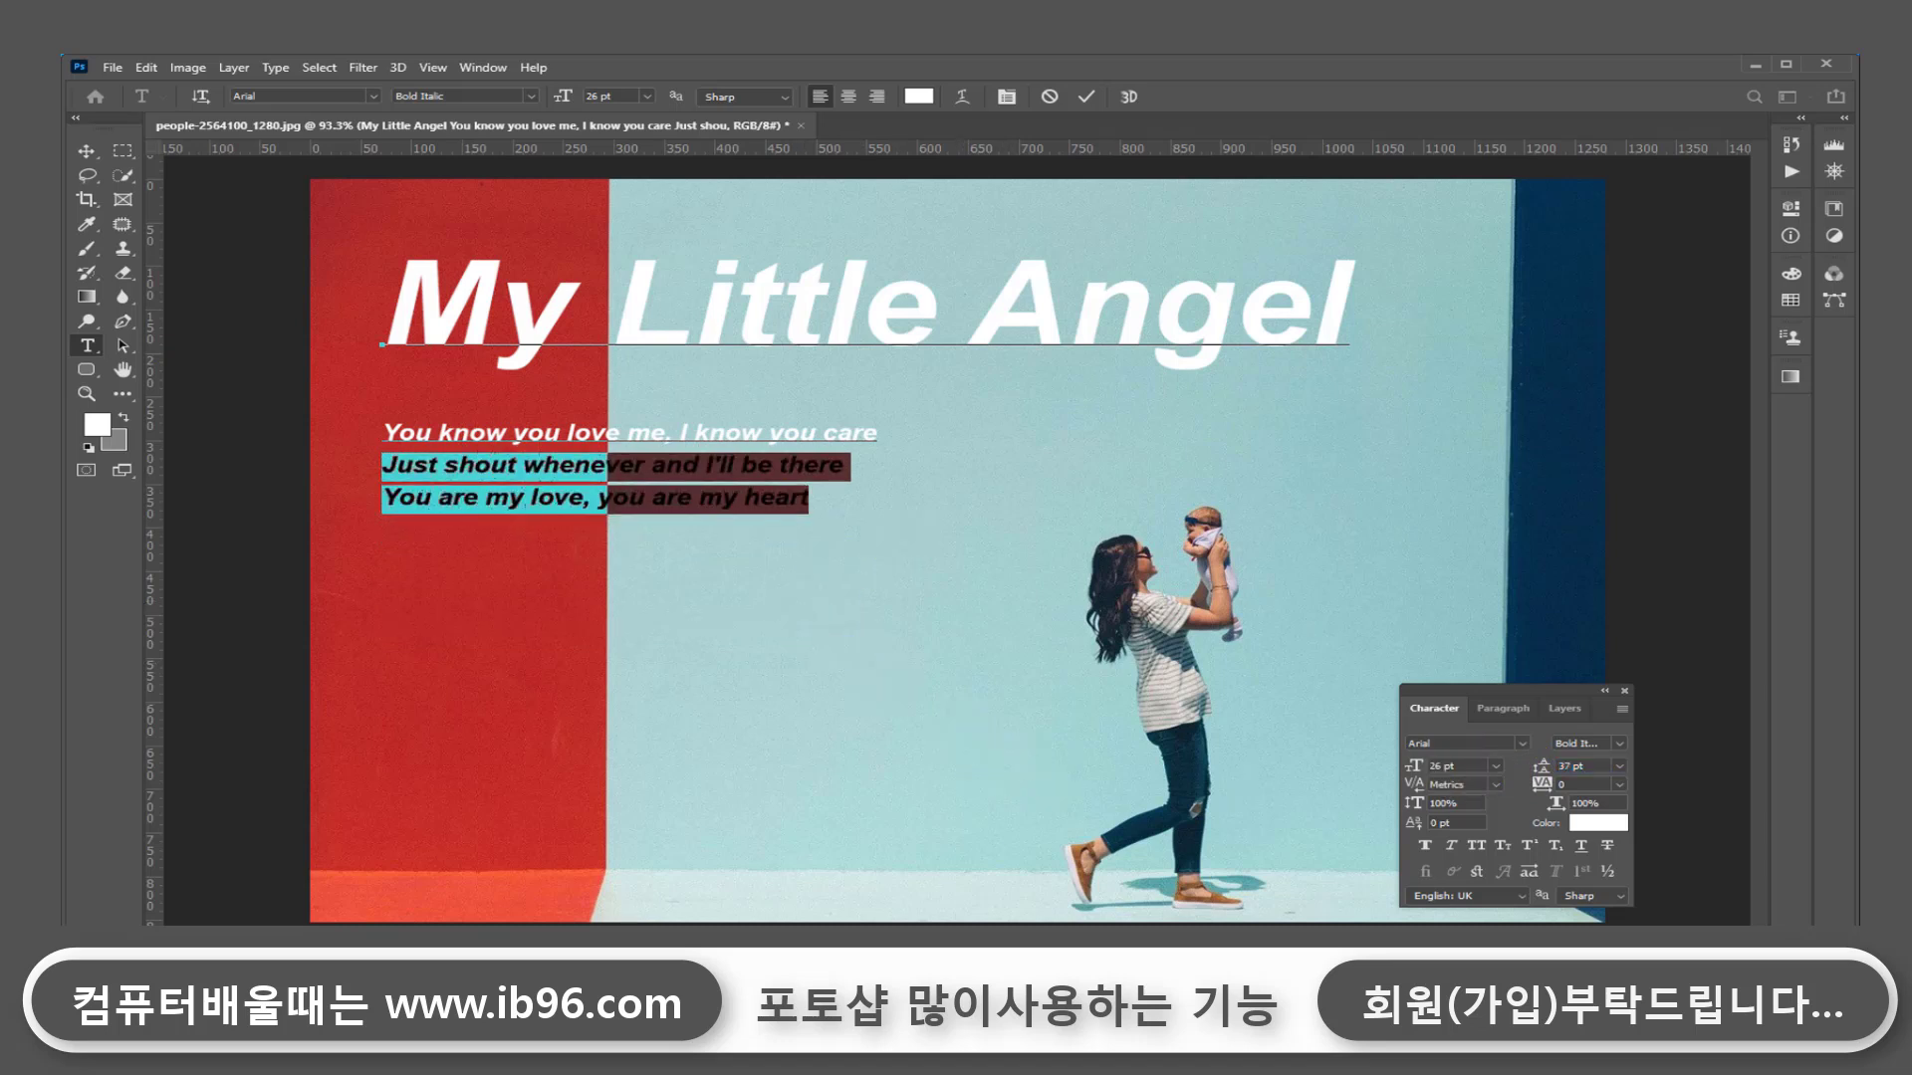
pyautogui.click(86, 151)
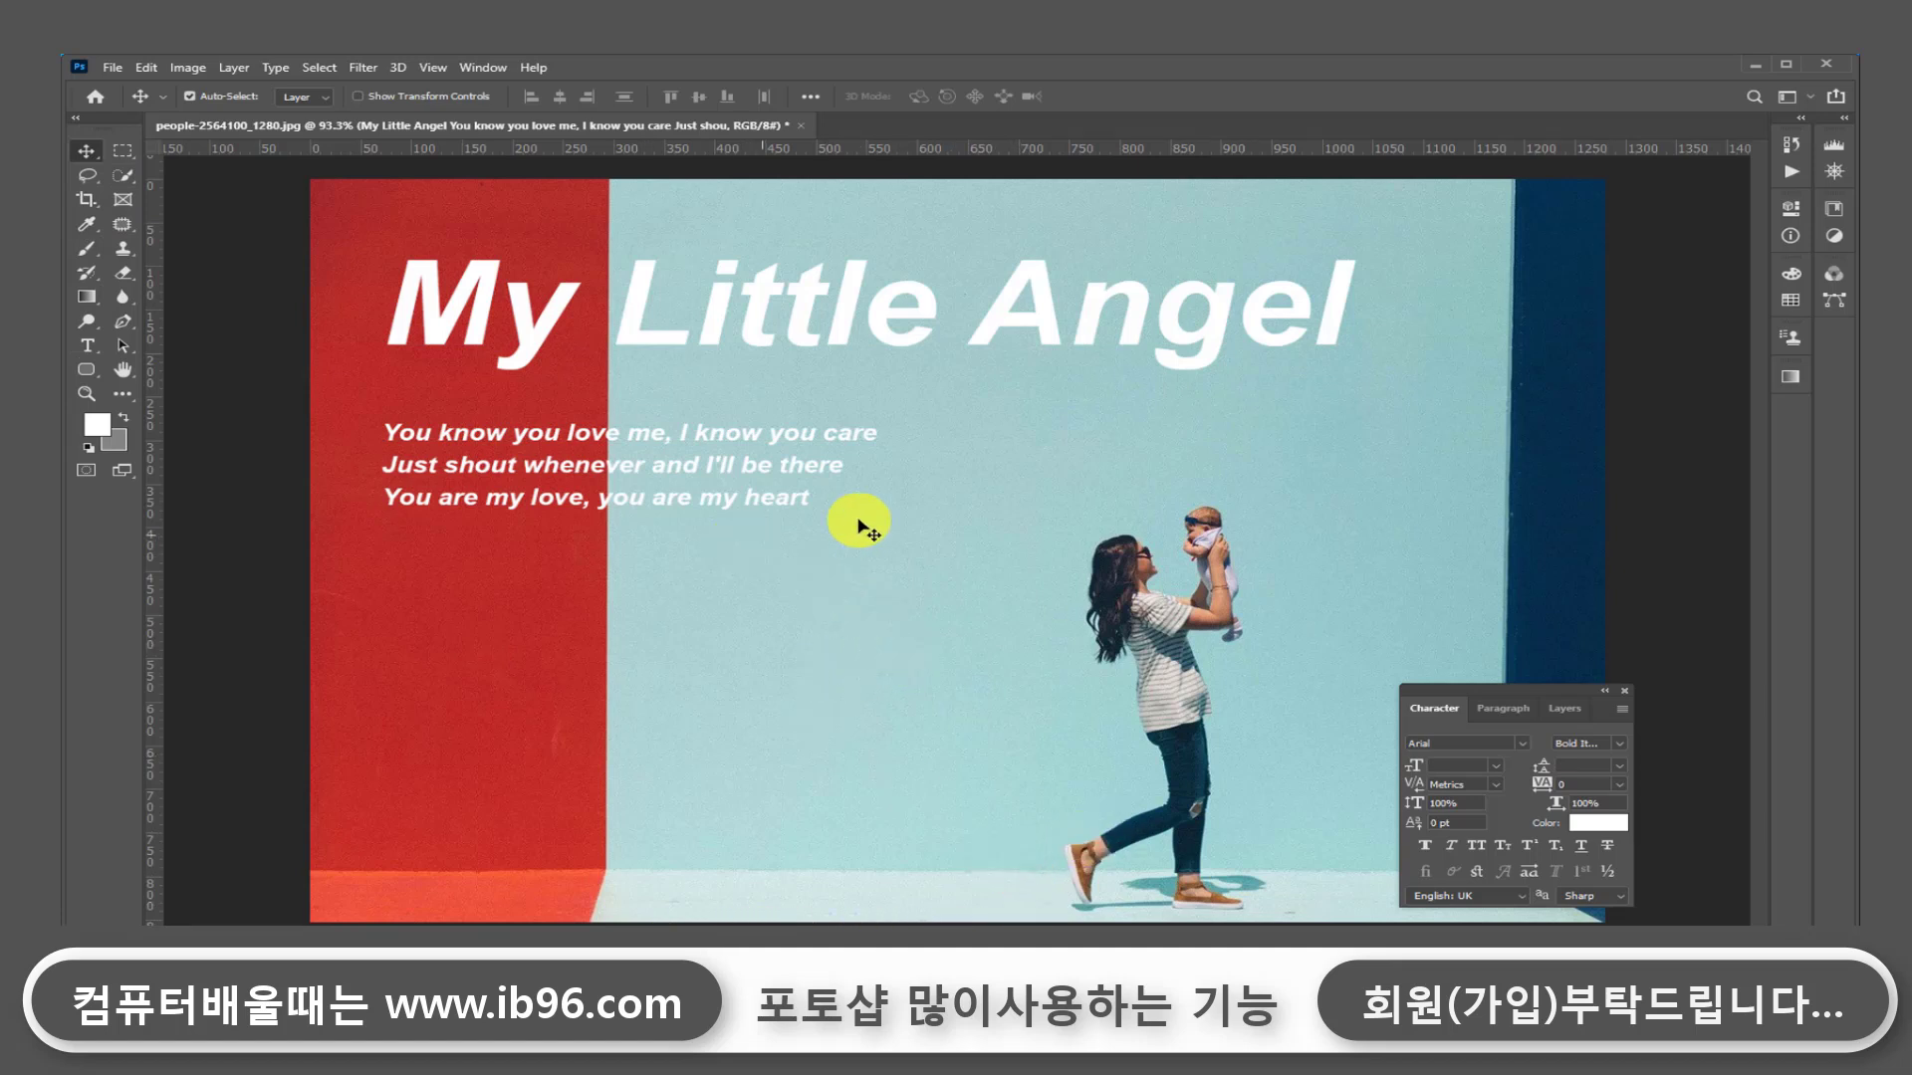
pyautogui.moveTo(665, 505); pyautogui.dragTo(772, 218)
pyautogui.hotkey('ctrl', 'z')
# Step: Add a separate text layer reading "tab" at 75 pt and place it beside the walking woman's rear foot
pyautogui.click(87, 345)
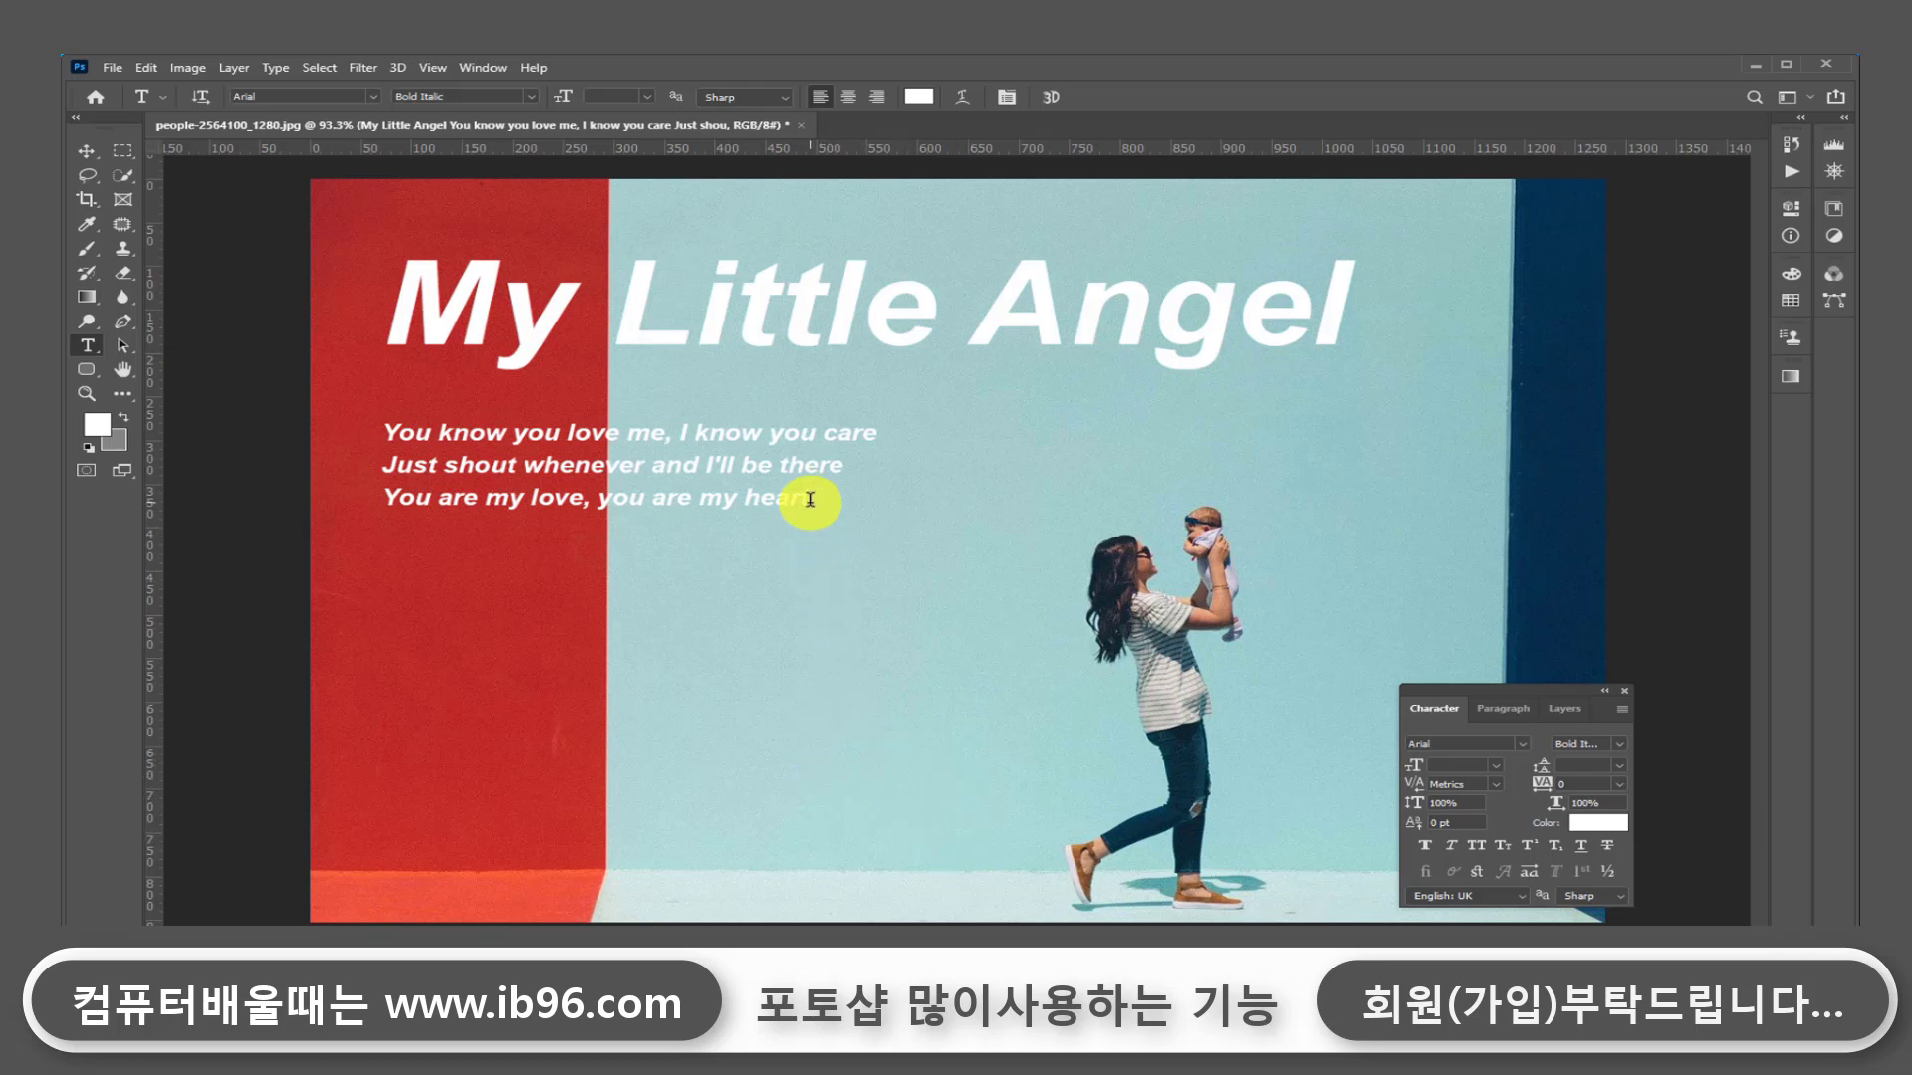
pyautogui.click(831, 792)
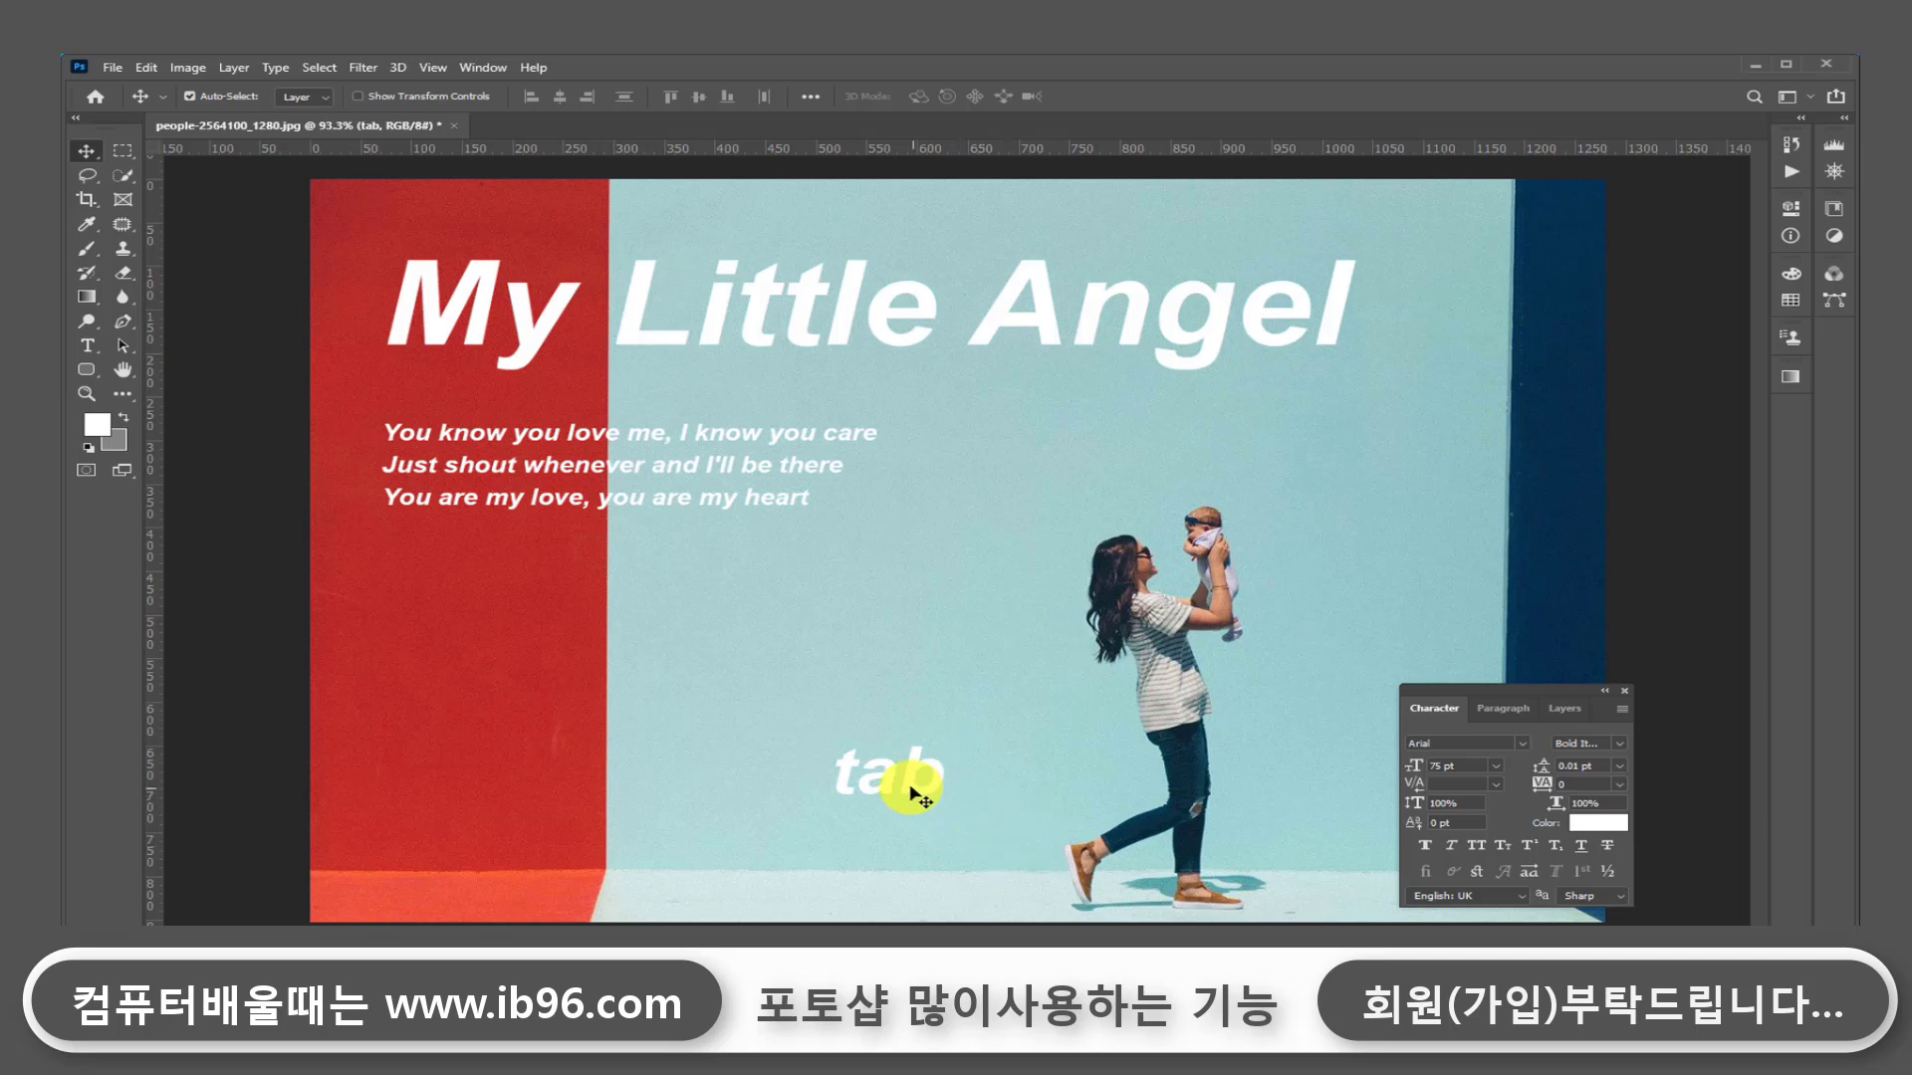
pyautogui.moveTo(889, 787); pyautogui.dragTo(1000, 840)
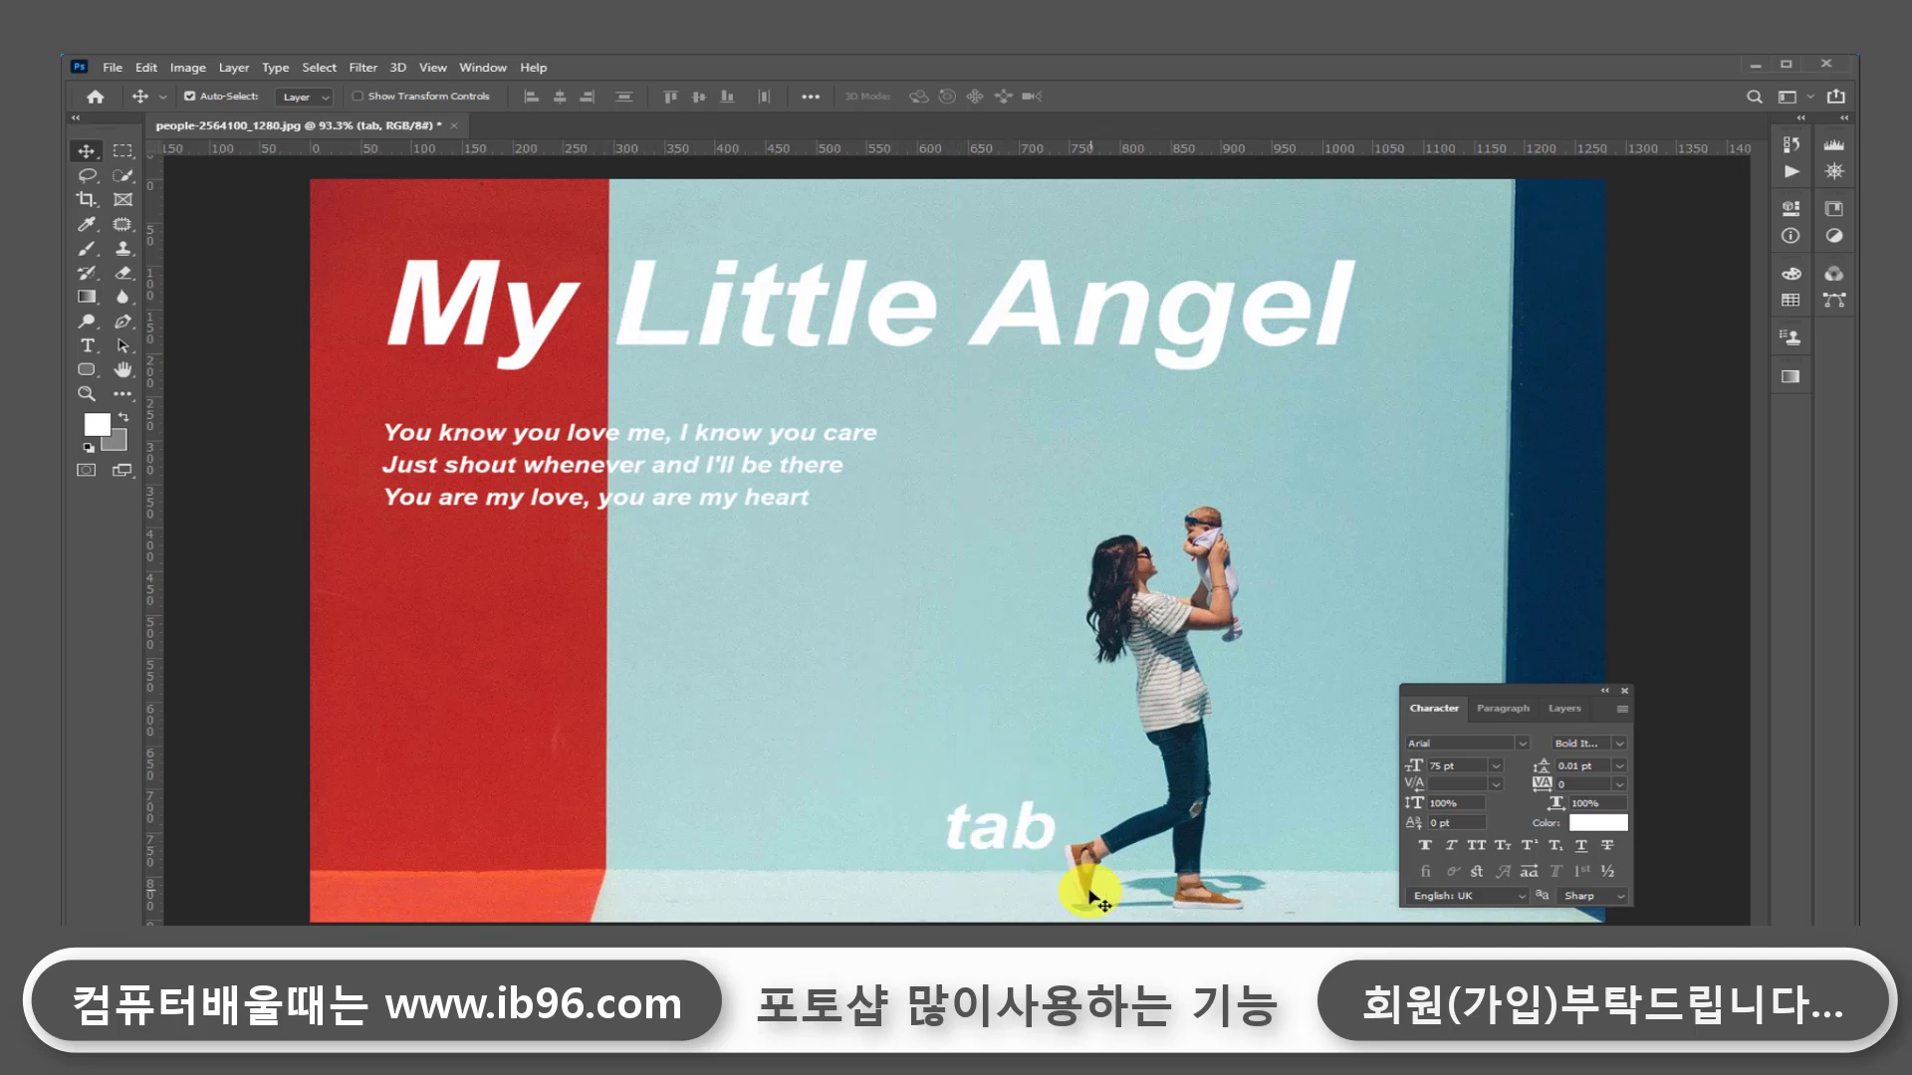
pyautogui.click(1065, 847)
pyautogui.hotkey('ctrl', 't')
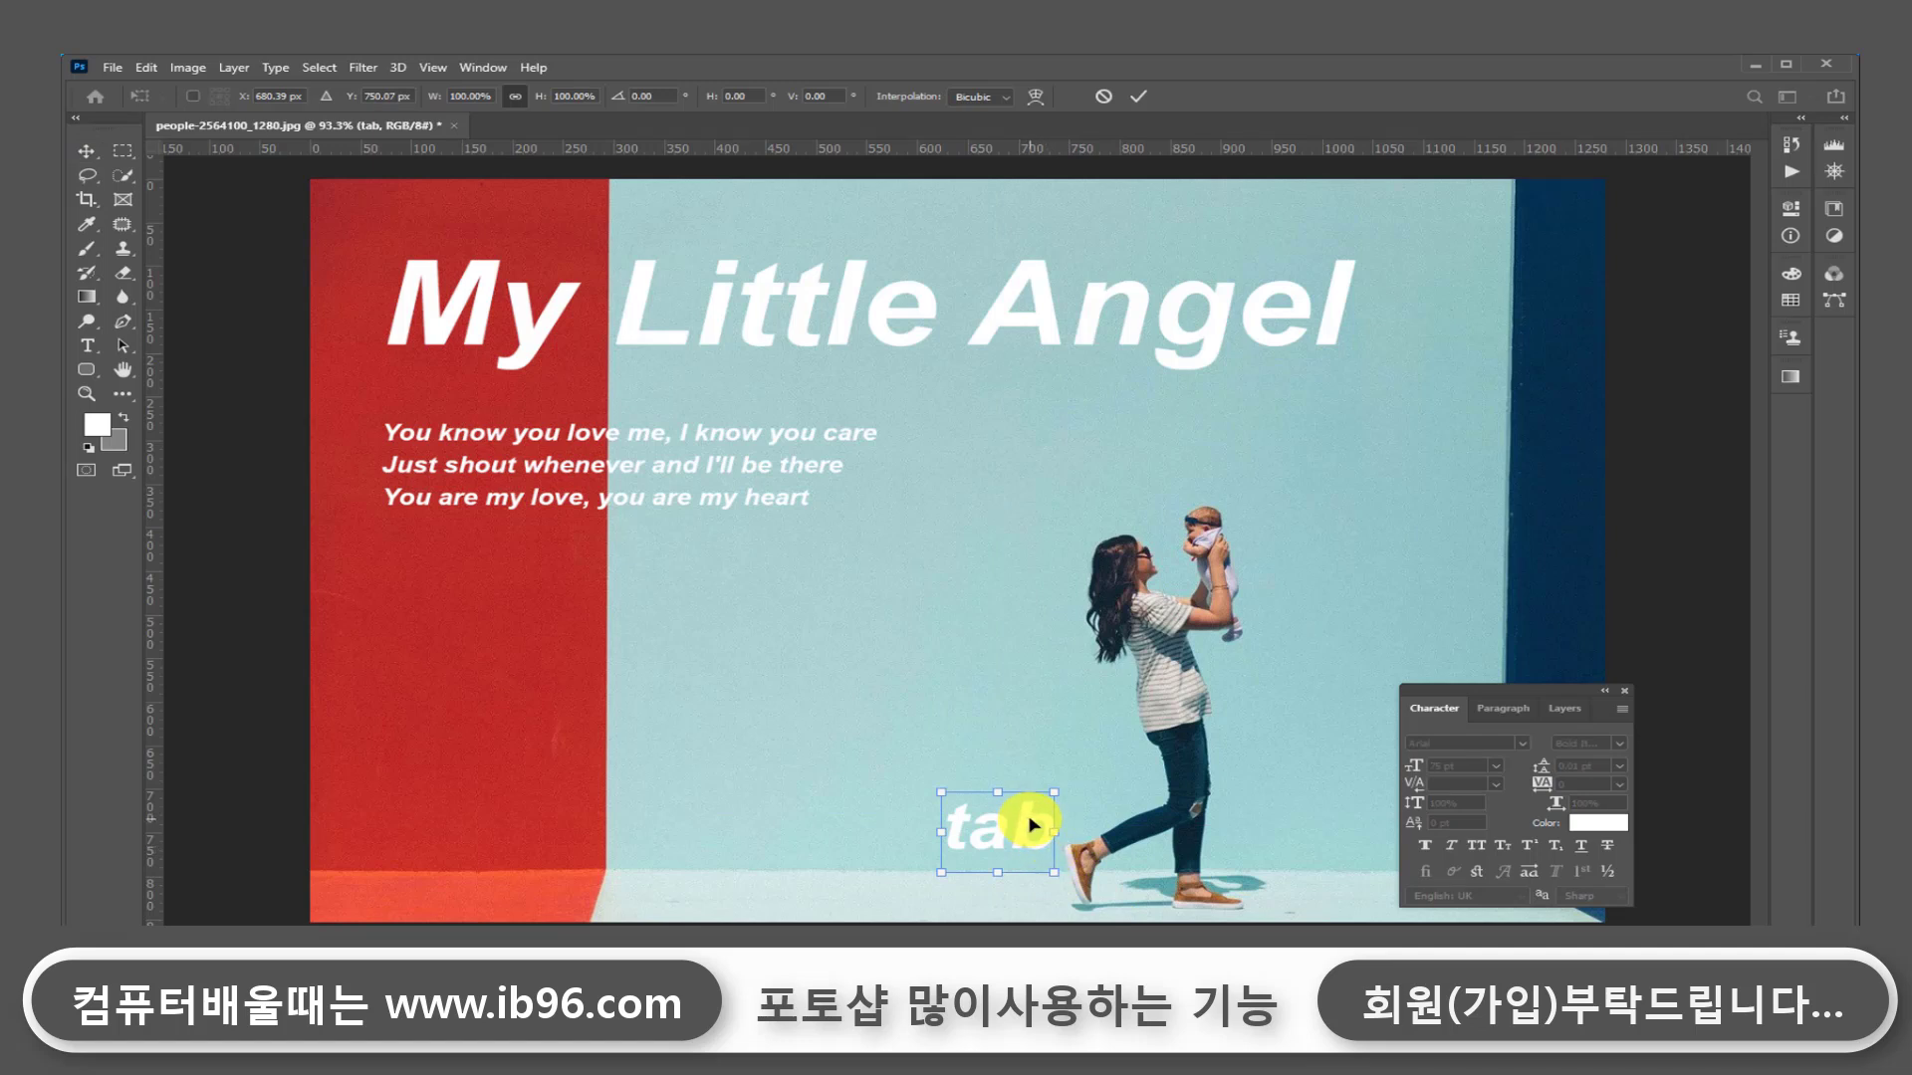
pyautogui.press('Return')
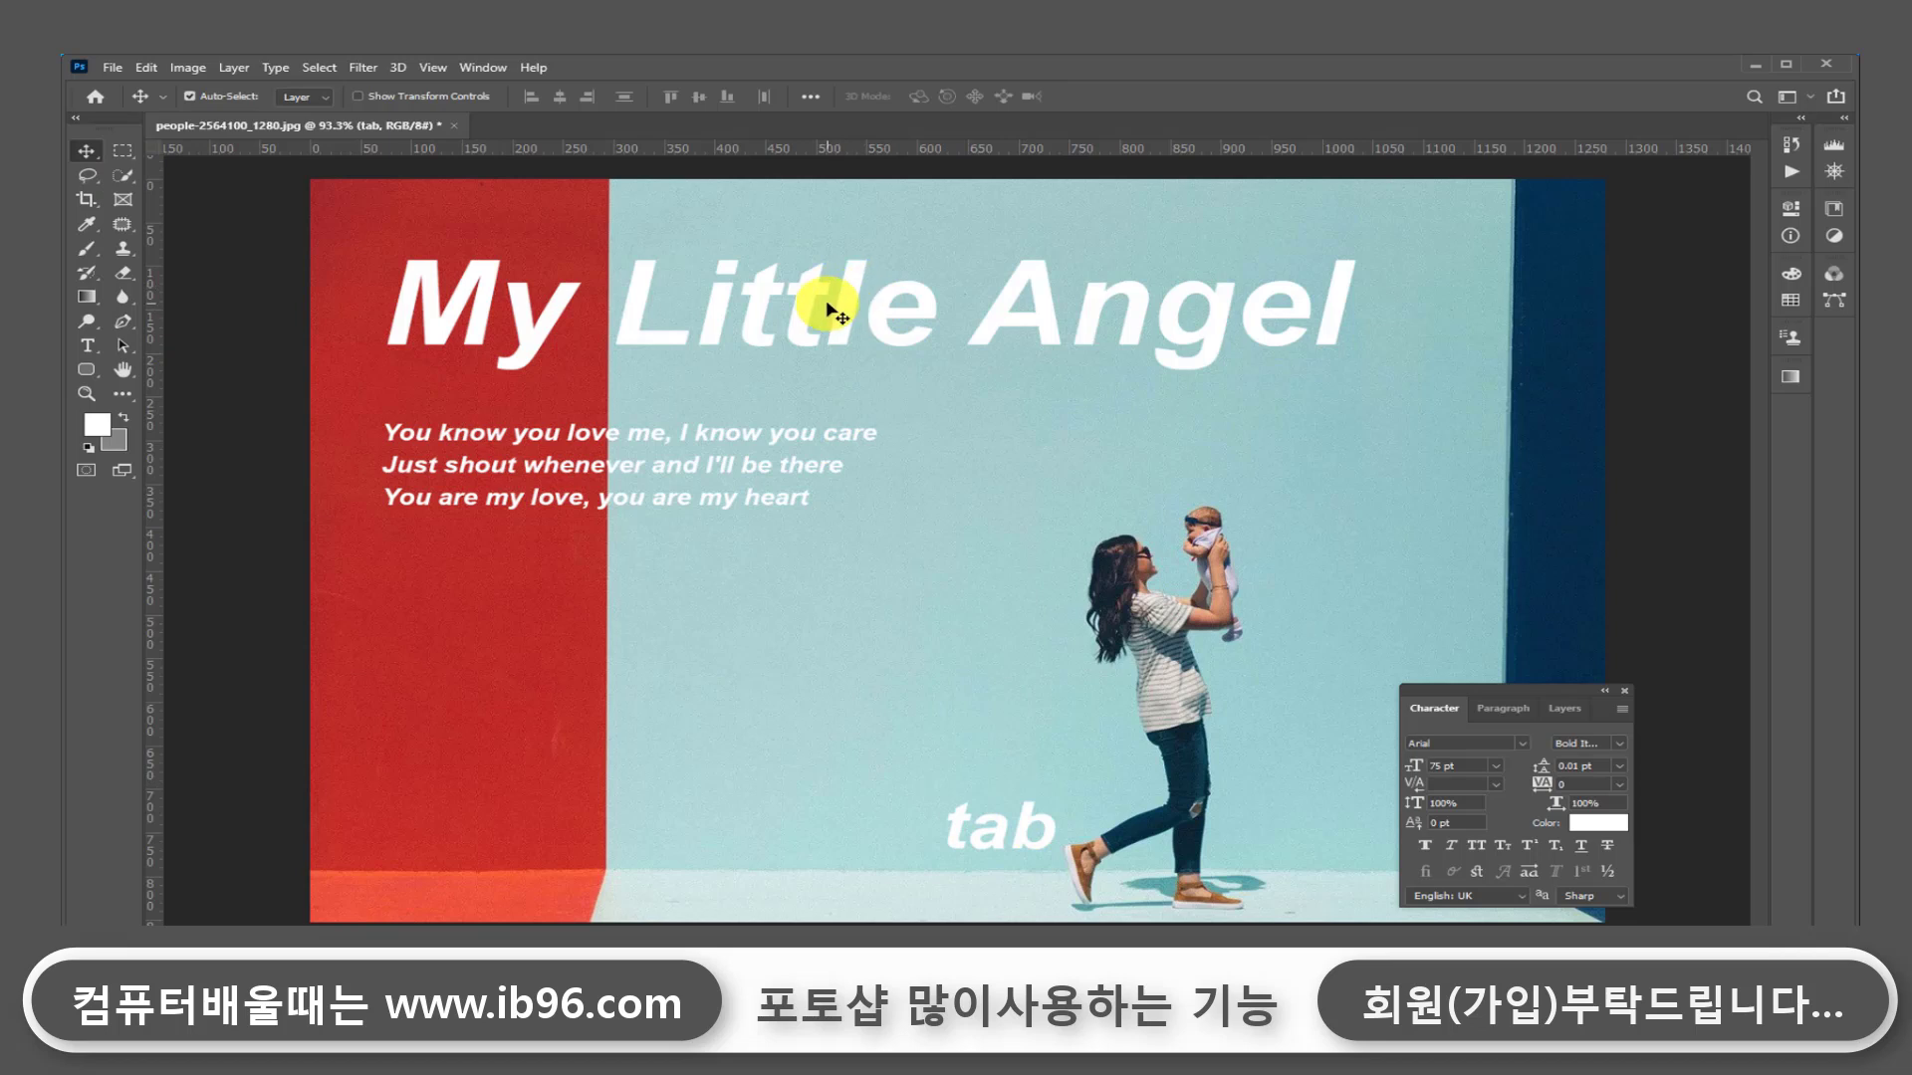
pyautogui.click(1050, 323)
pyautogui.press('ctrl')
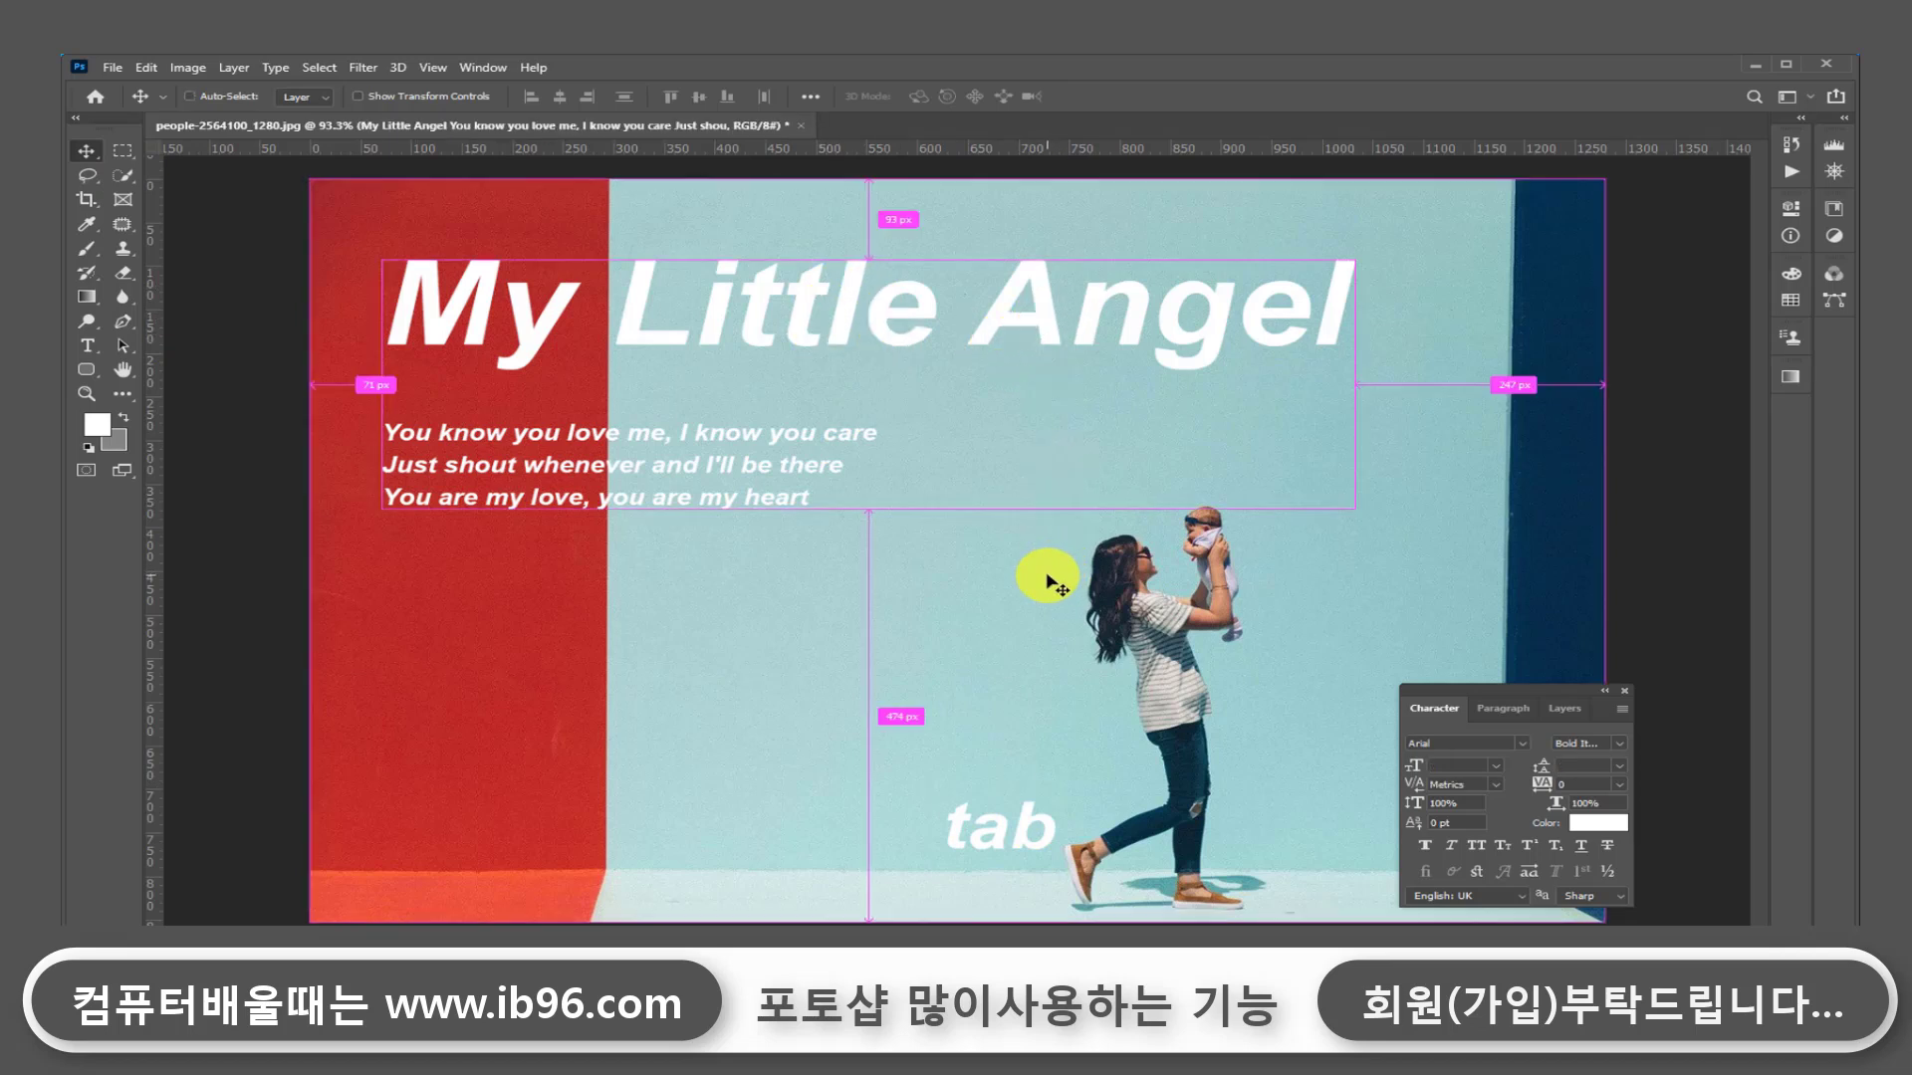
pyautogui.keyDown('ctrl'); pyautogui.click(1040, 588); pyautogui.keyUp('ctrl')
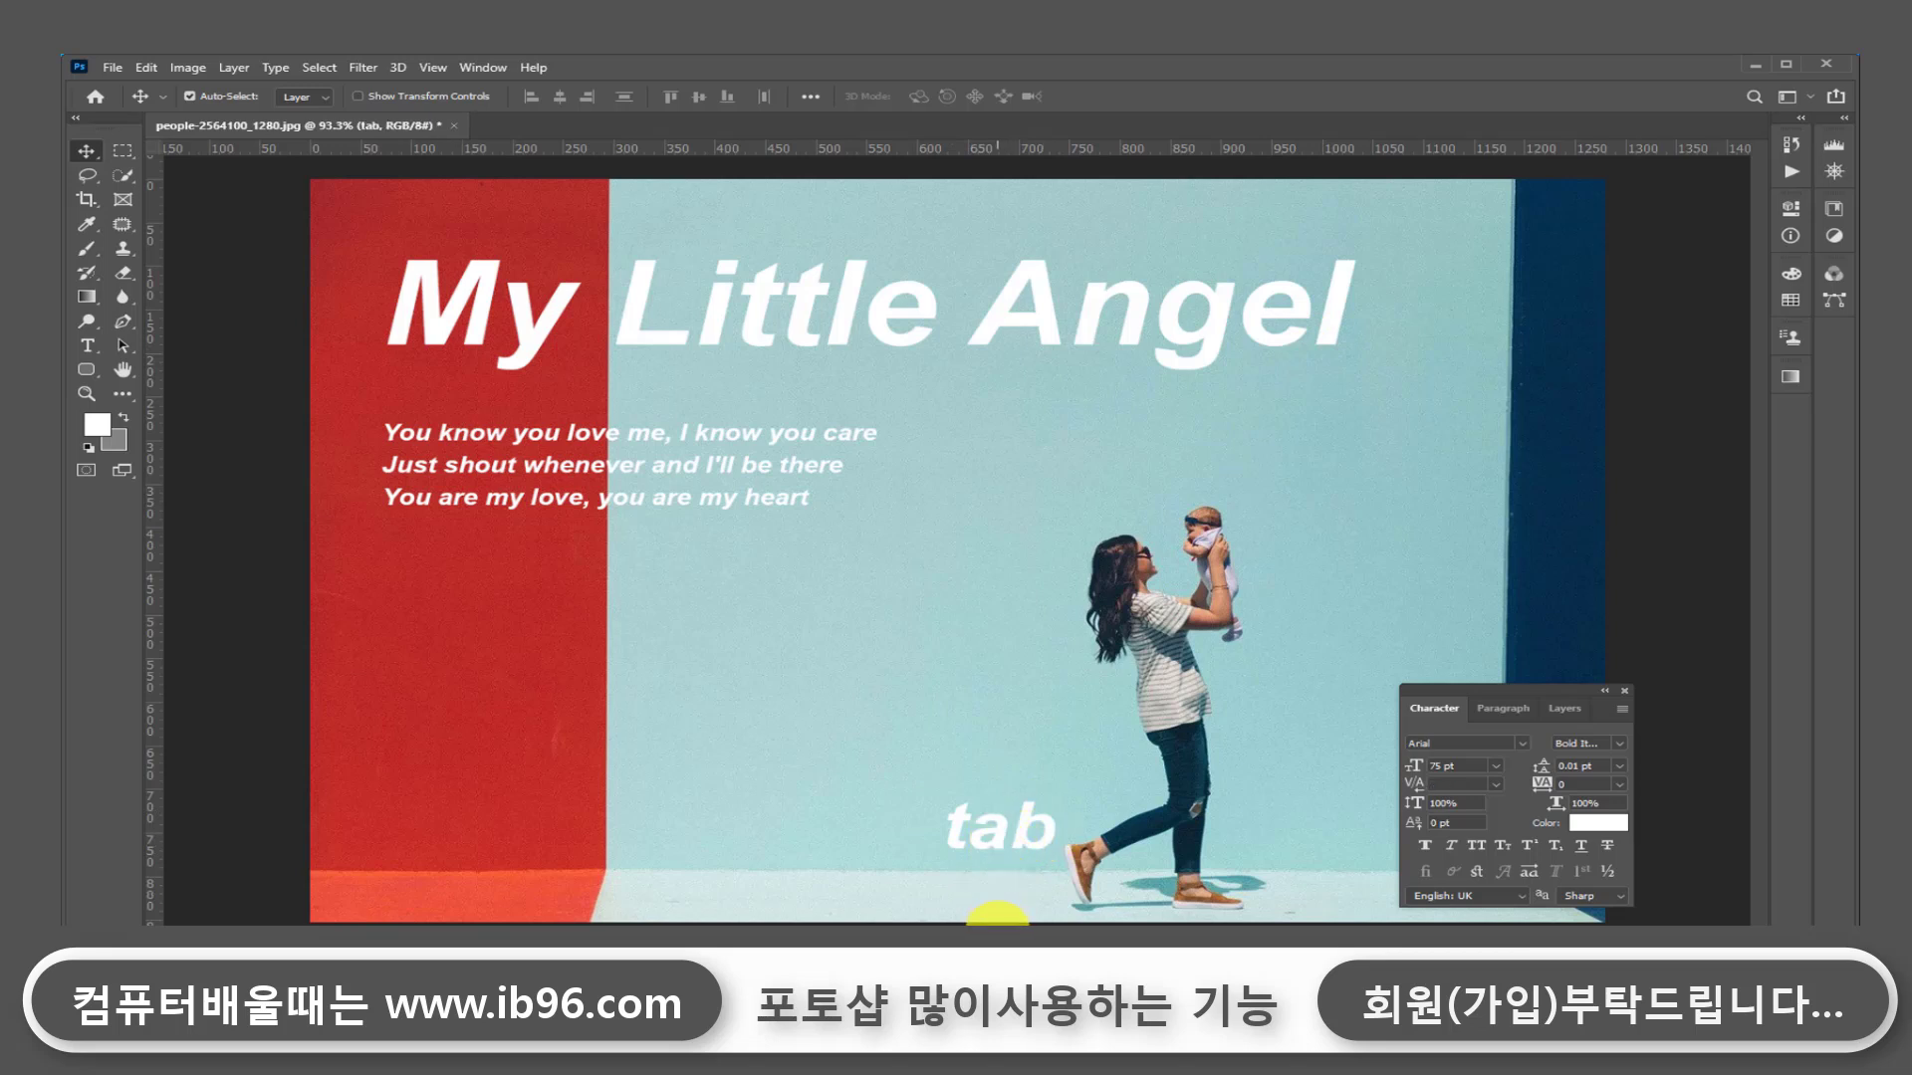
# Step: Rotate the "tab" text counterclockwise, scale it down to 59.04 pt and place it just behind the woman's heel
pyautogui.hotkey('ctrl', 't')
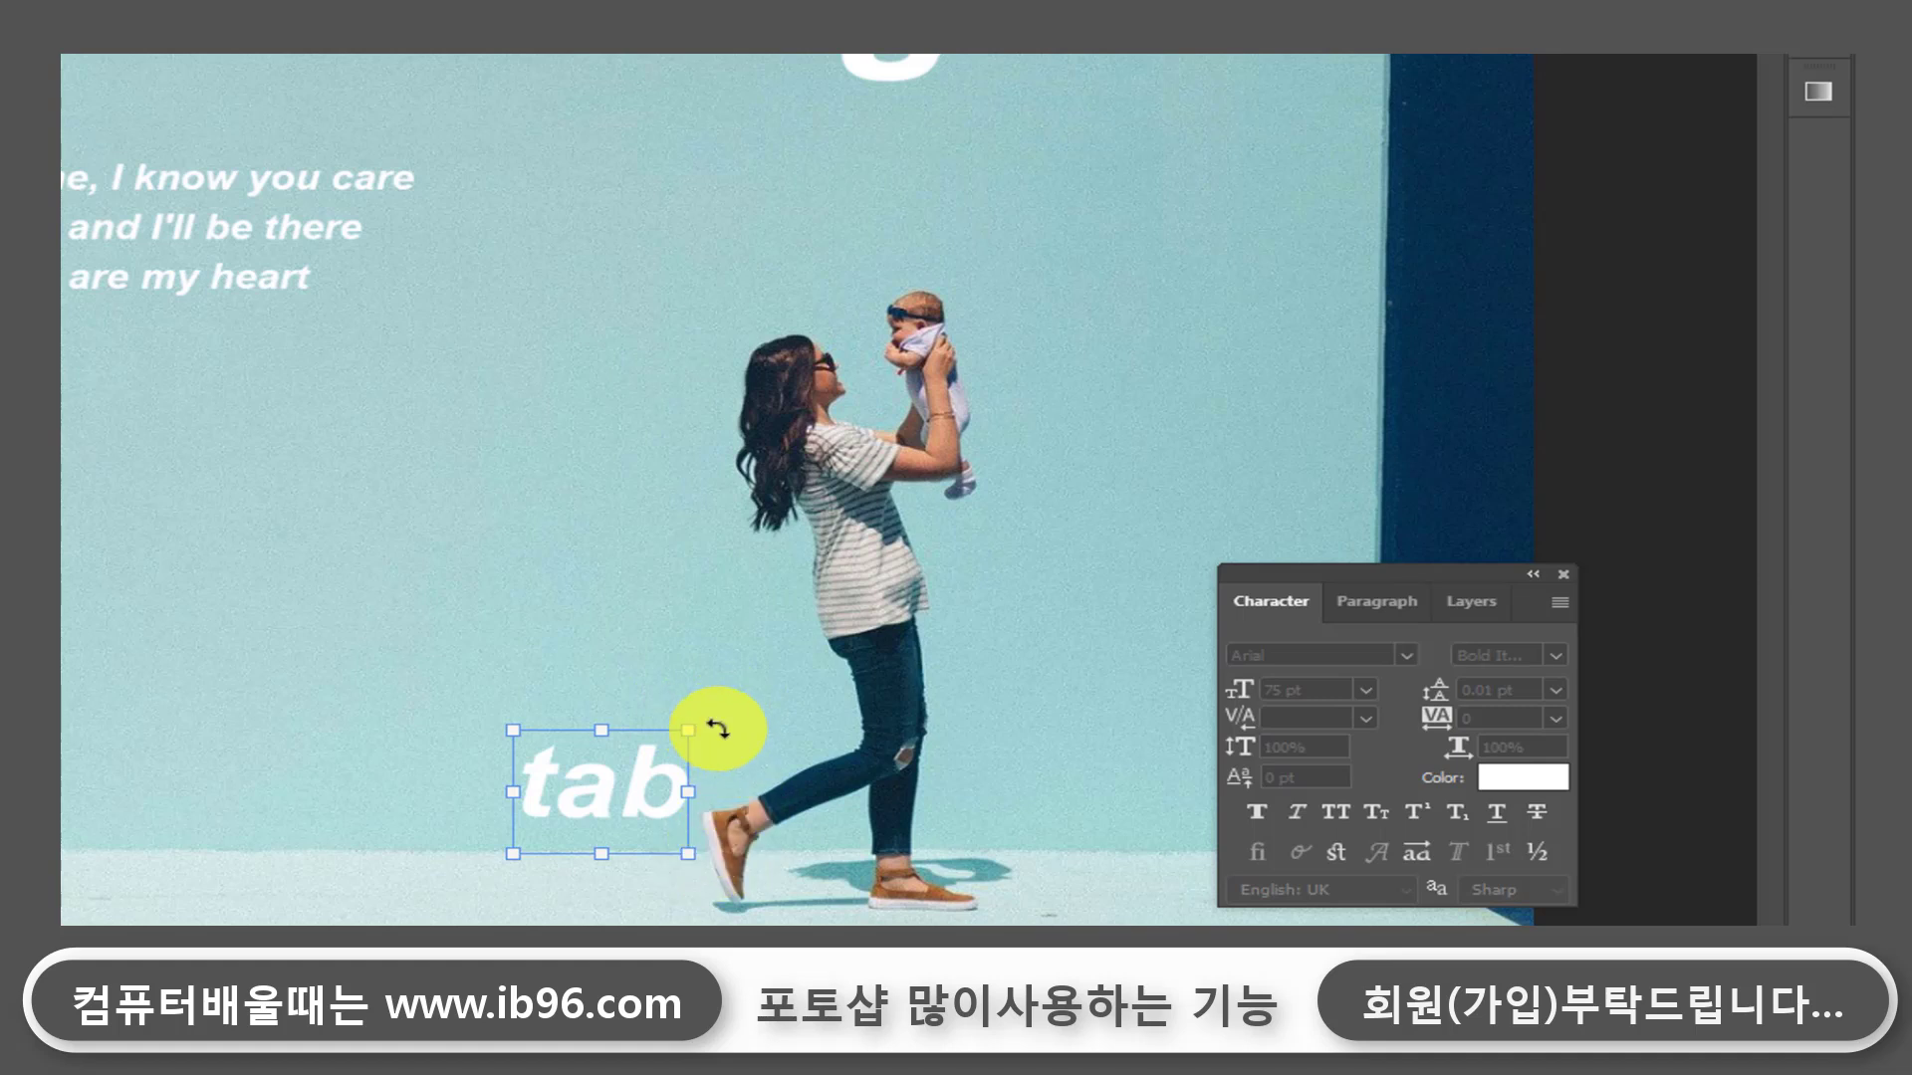
pyautogui.moveTo(717, 730); pyautogui.dragTo(631, 753)
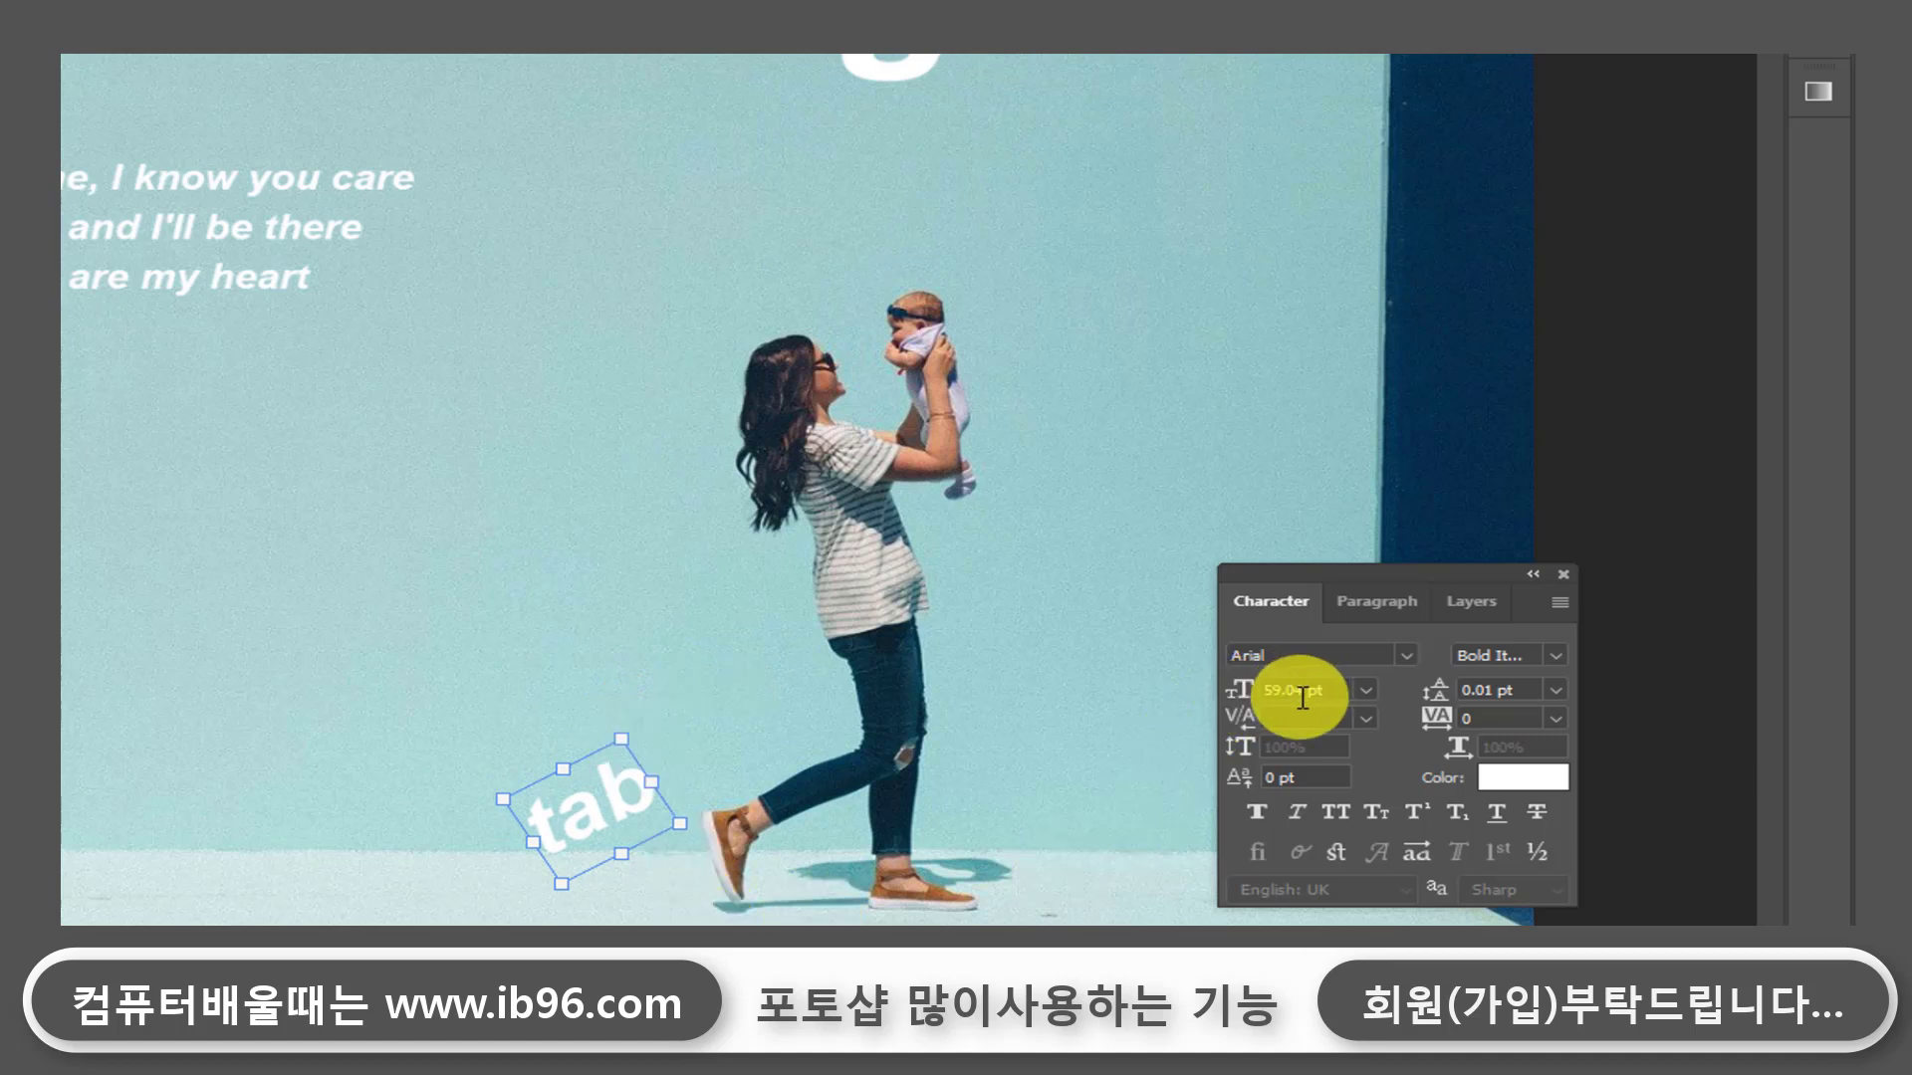
pyautogui.moveTo(597, 804); pyautogui.dragTo(637, 796)
pyautogui.press('Return')
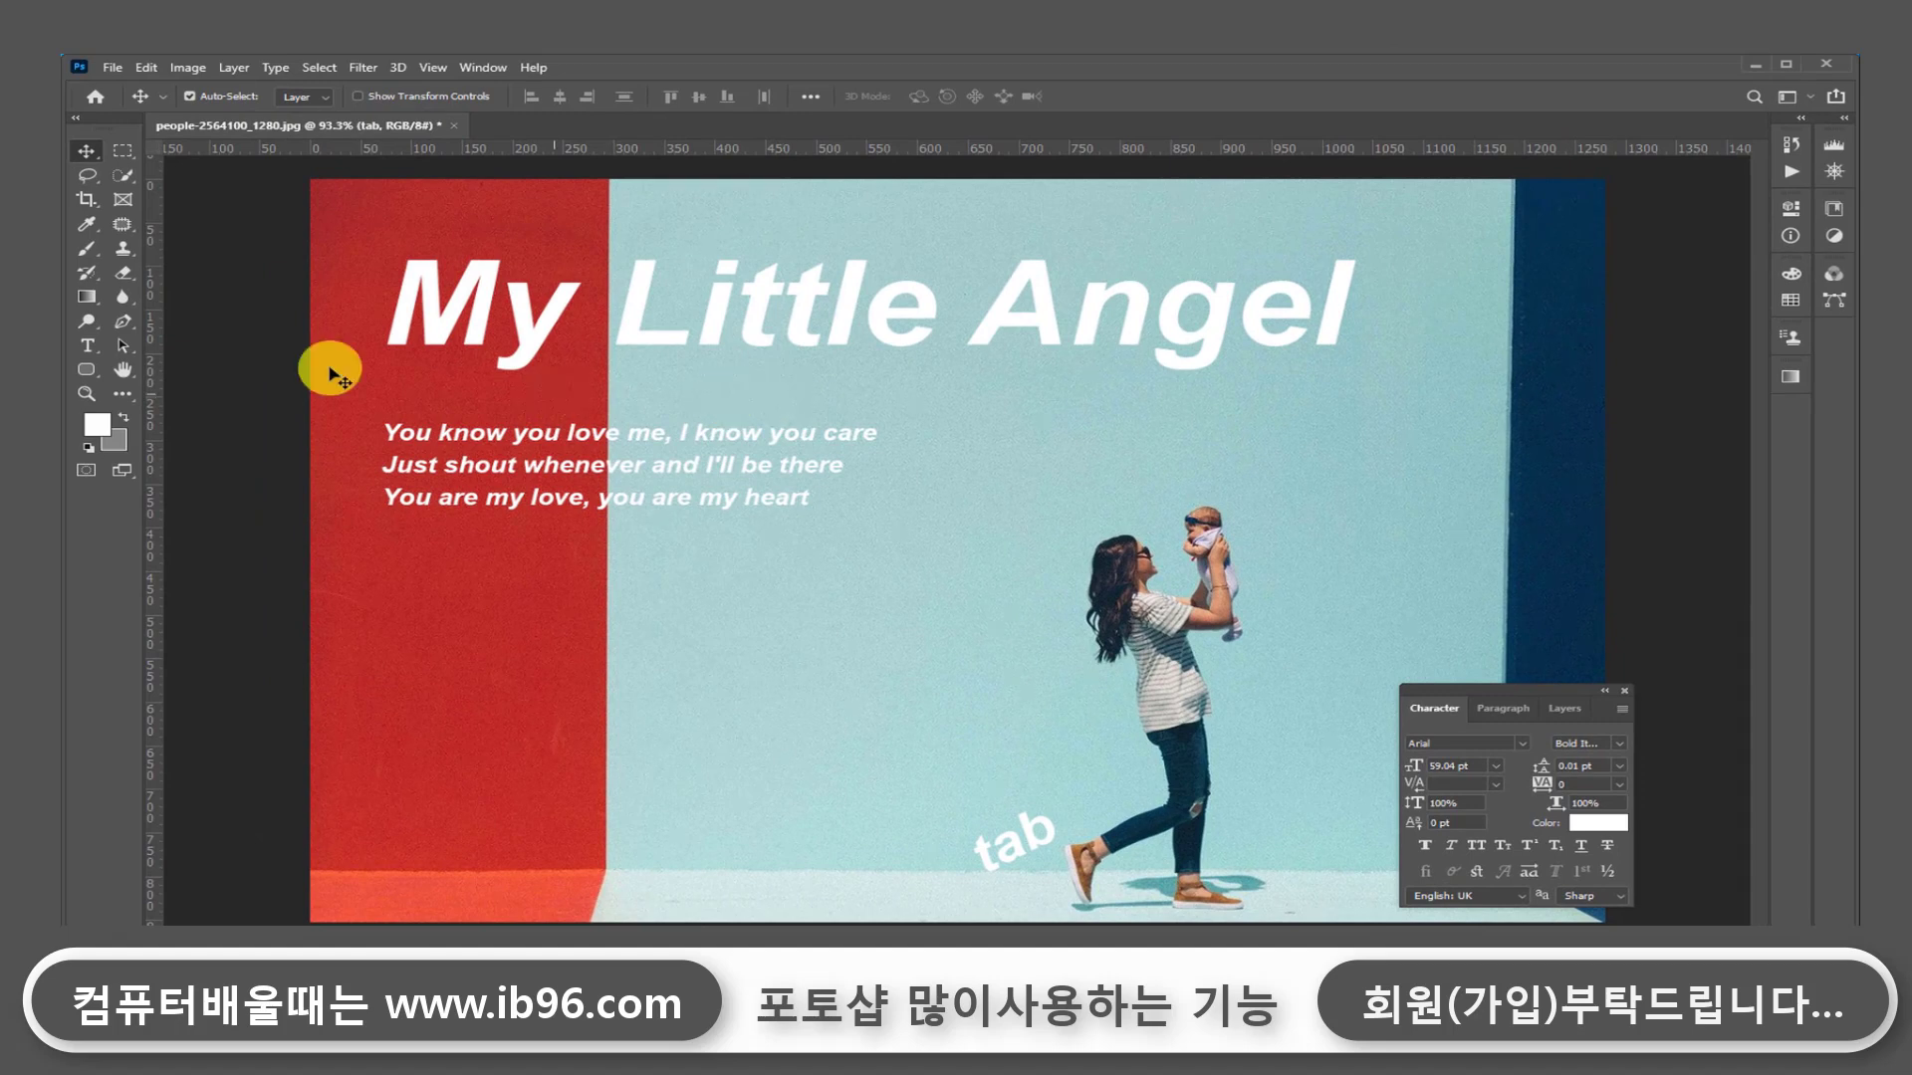
# Step: Move the text block with the title and three lines slightly to the right
pyautogui.click(80, 346)
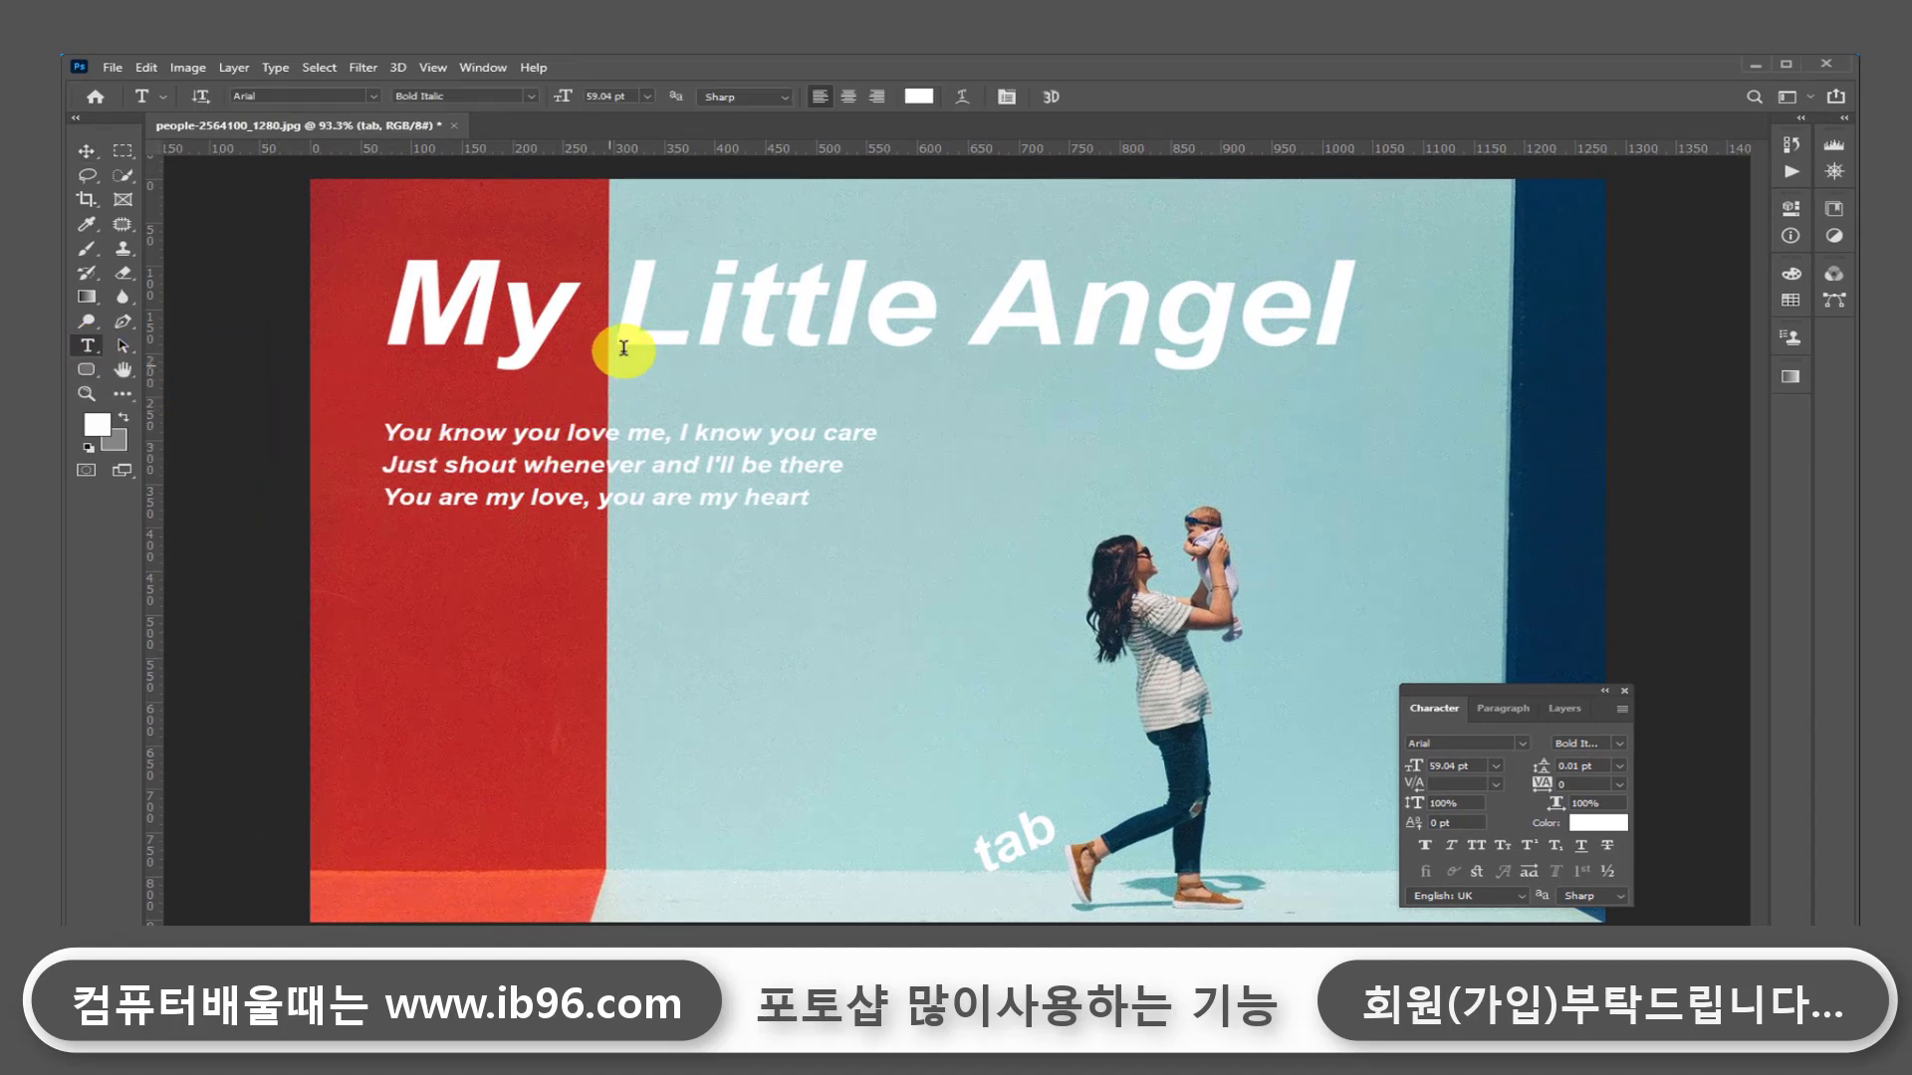
pyautogui.click(634, 316)
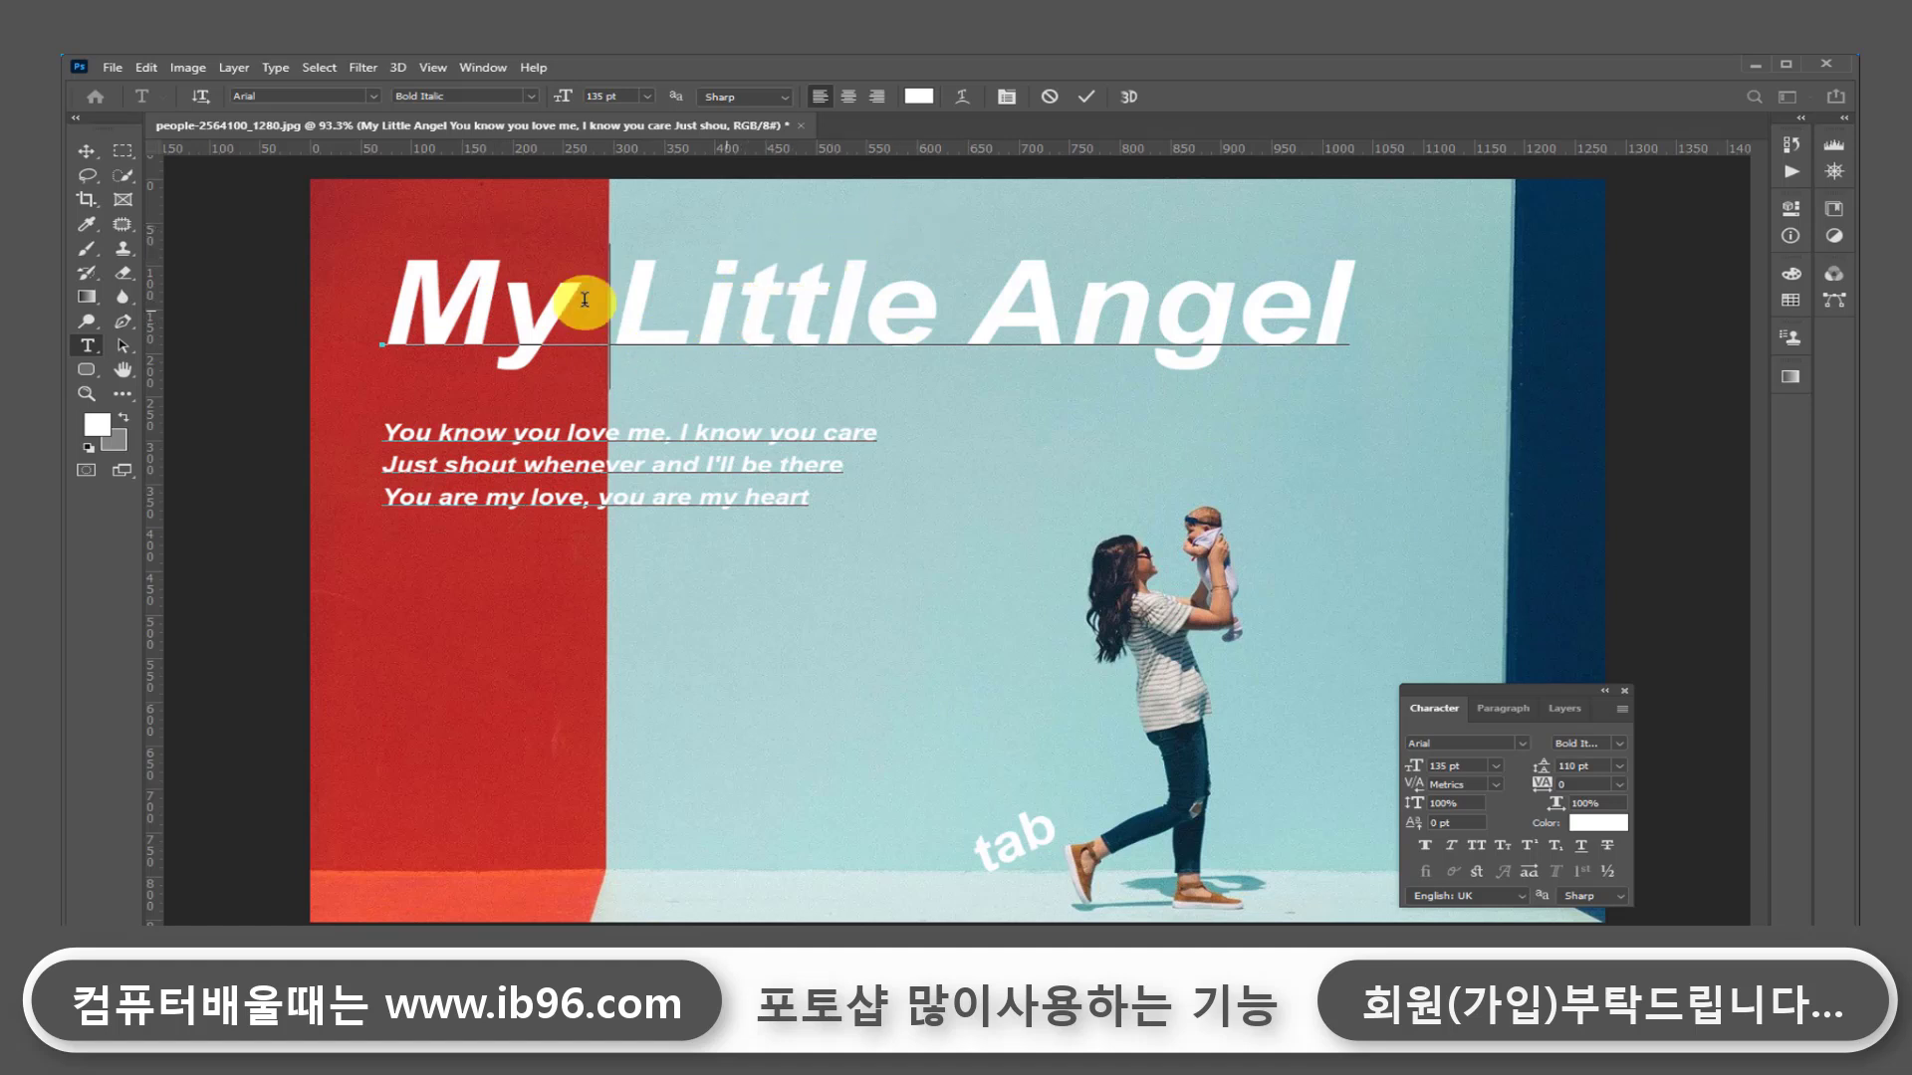
pyautogui.click(86, 150)
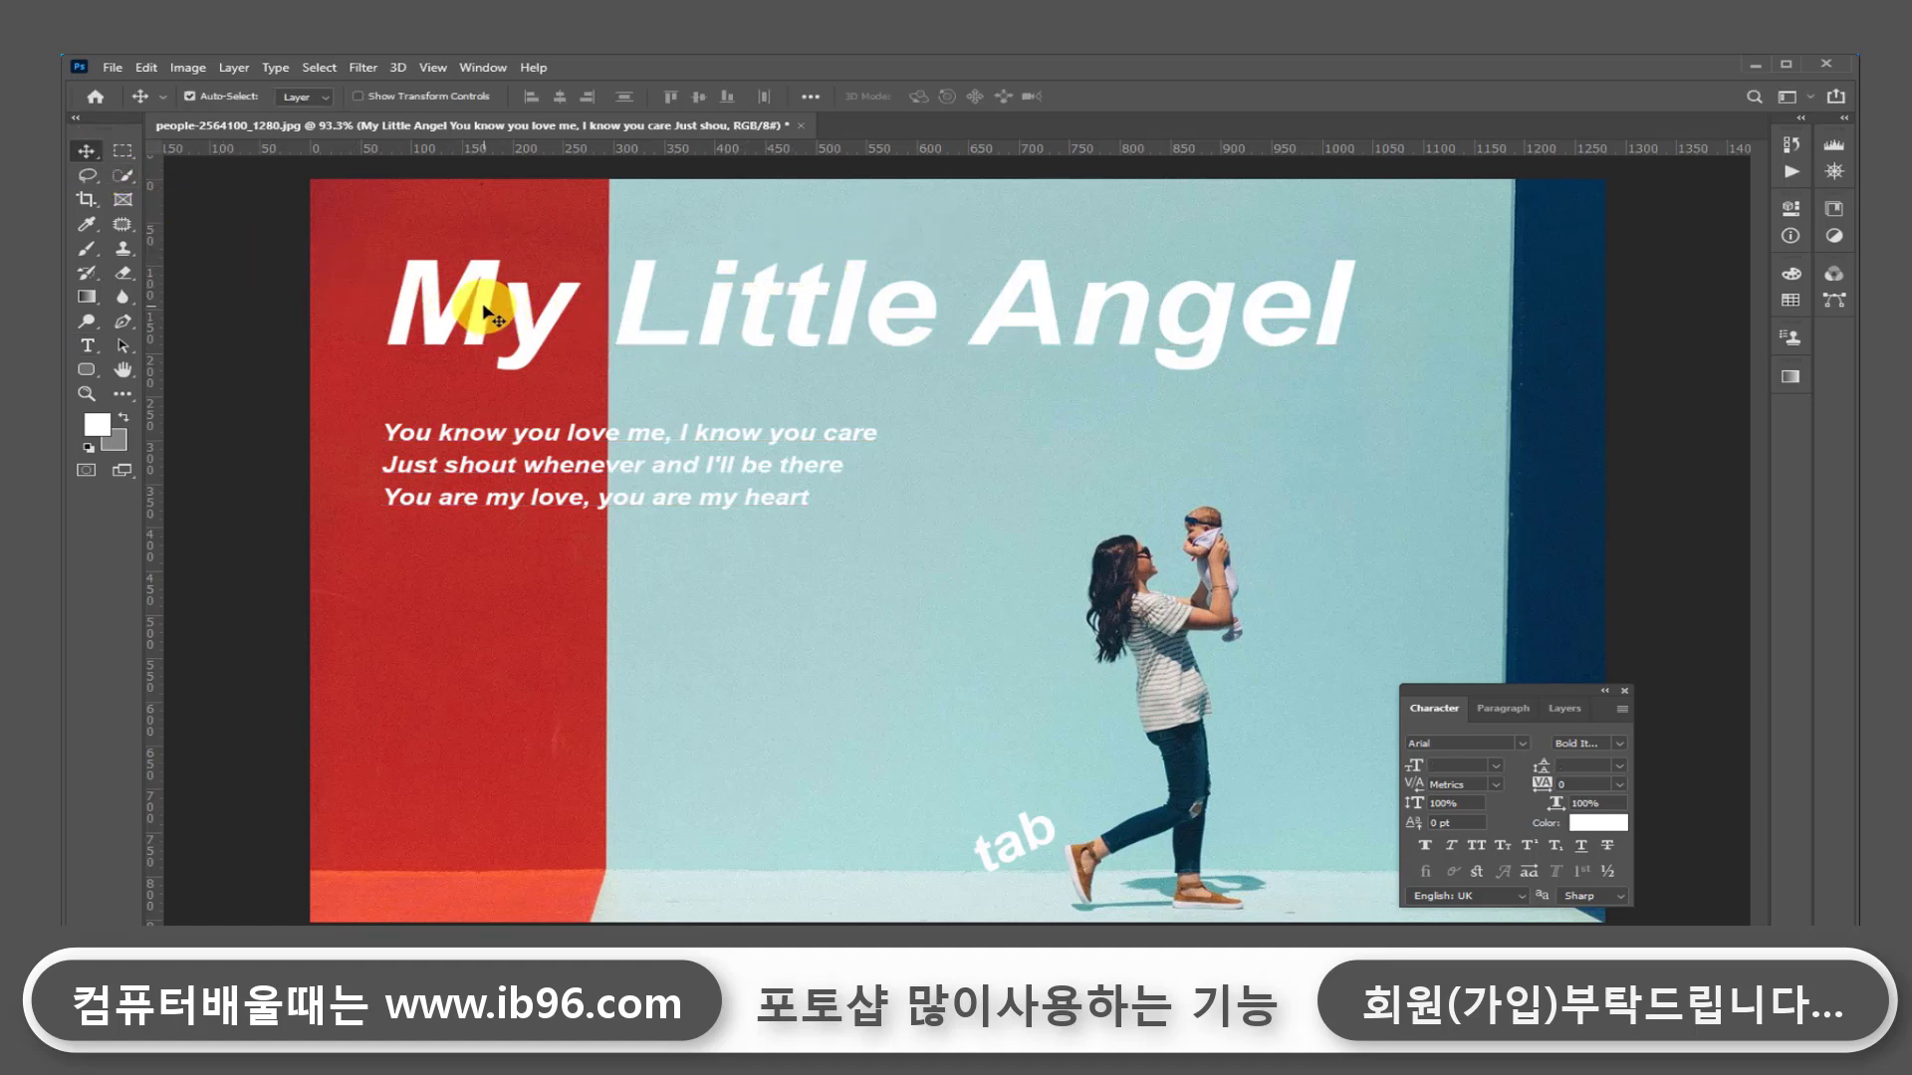
pyautogui.moveTo(486, 311); pyautogui.dragTo(500, 310)
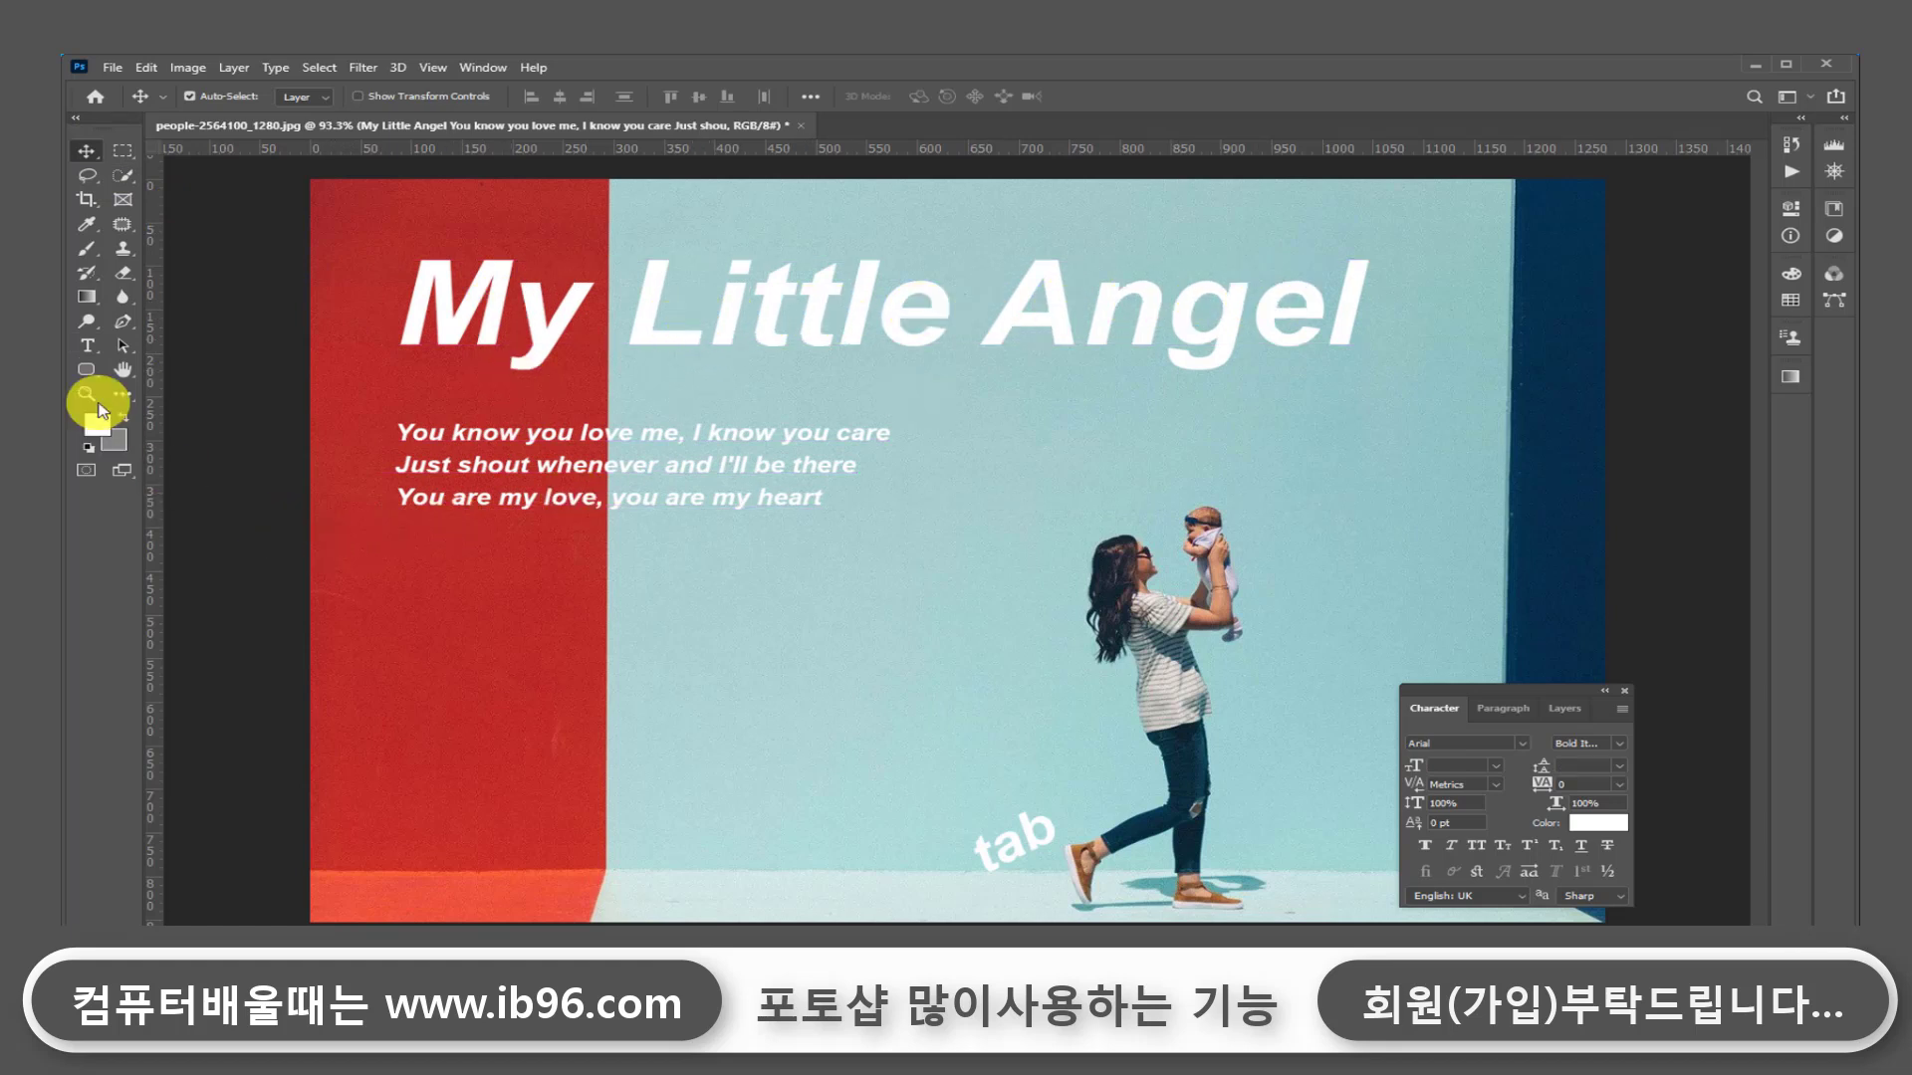
# Step: Colour only the words "Little Angel" in the title bright red, ff0000
pyautogui.click(83, 343)
pyautogui.click(637, 323)
pyautogui.moveTo(636, 323); pyautogui.dragTo(1400, 316)
pyautogui.moveTo(1504, 691); pyautogui.dragTo(1579, 329)
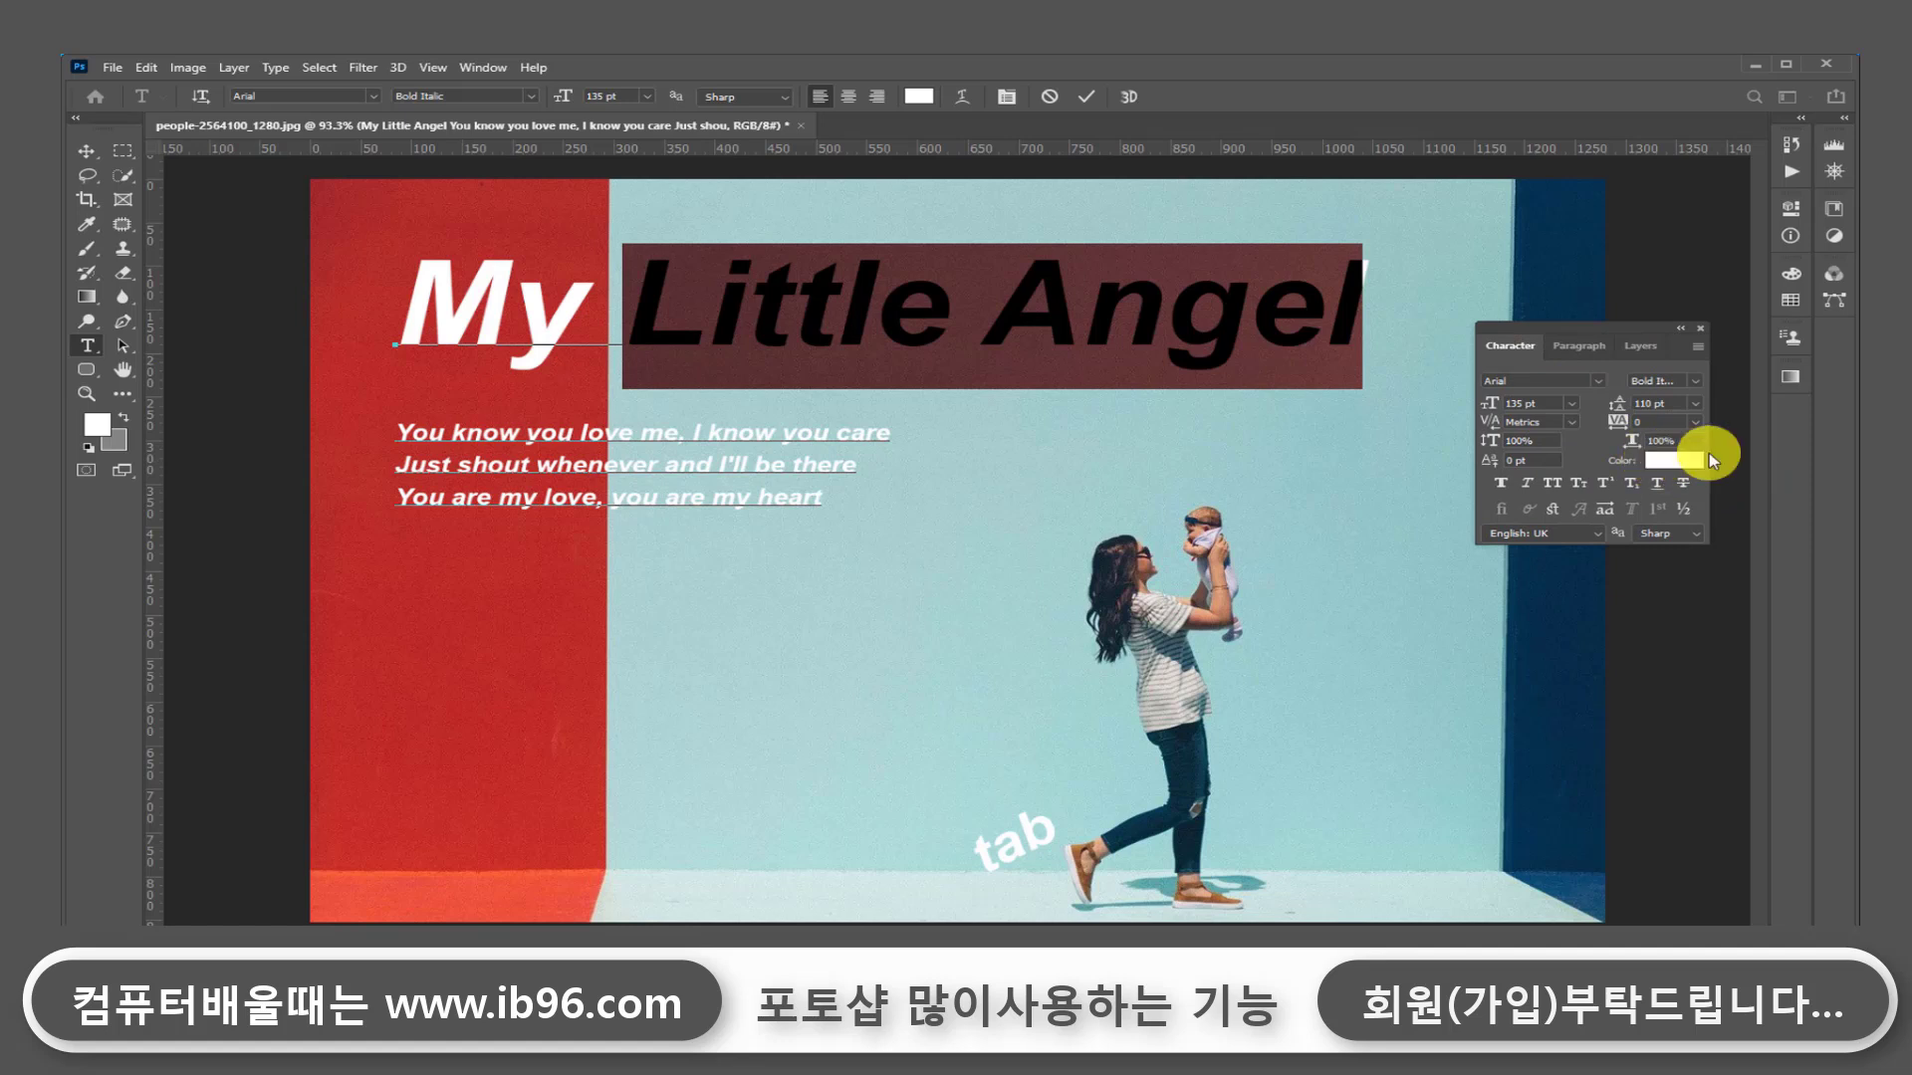
pyautogui.click(1676, 464)
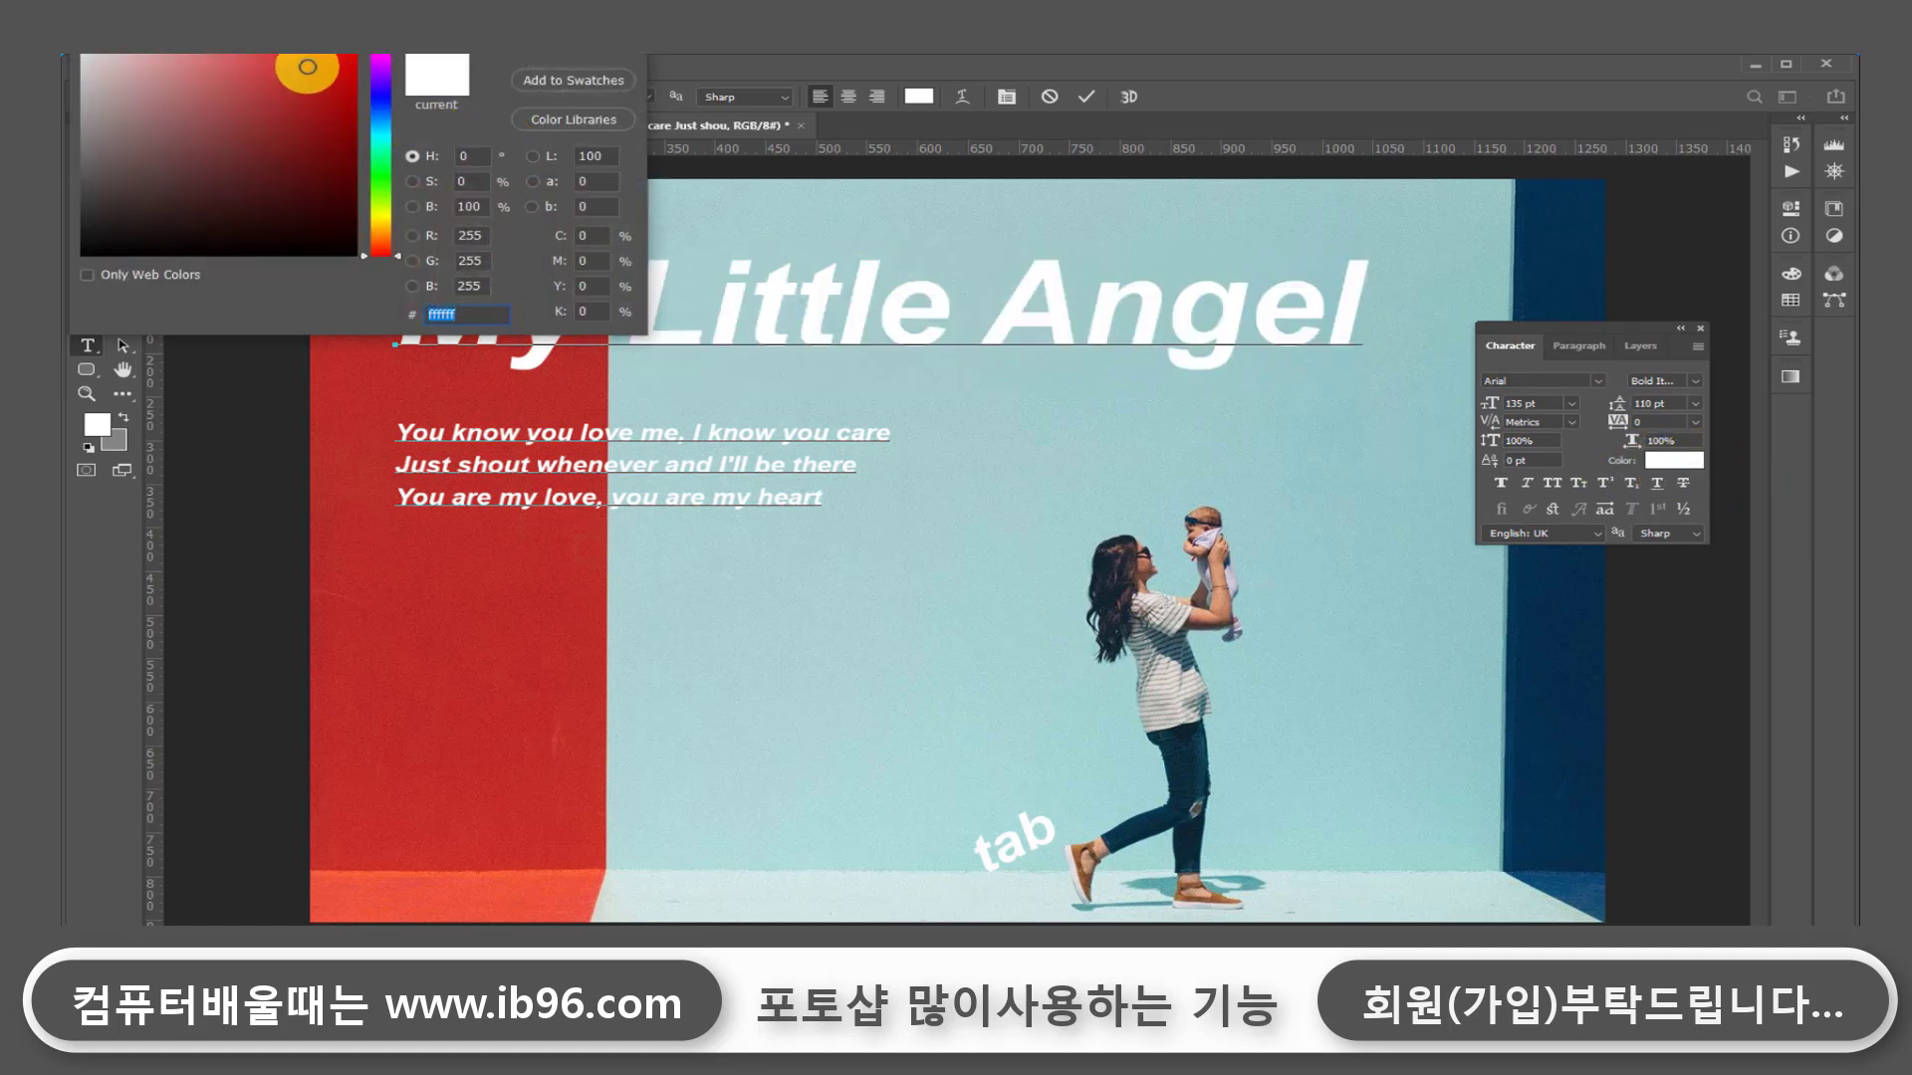
pyautogui.moveTo(303, 64); pyautogui.dragTo(356, 54)
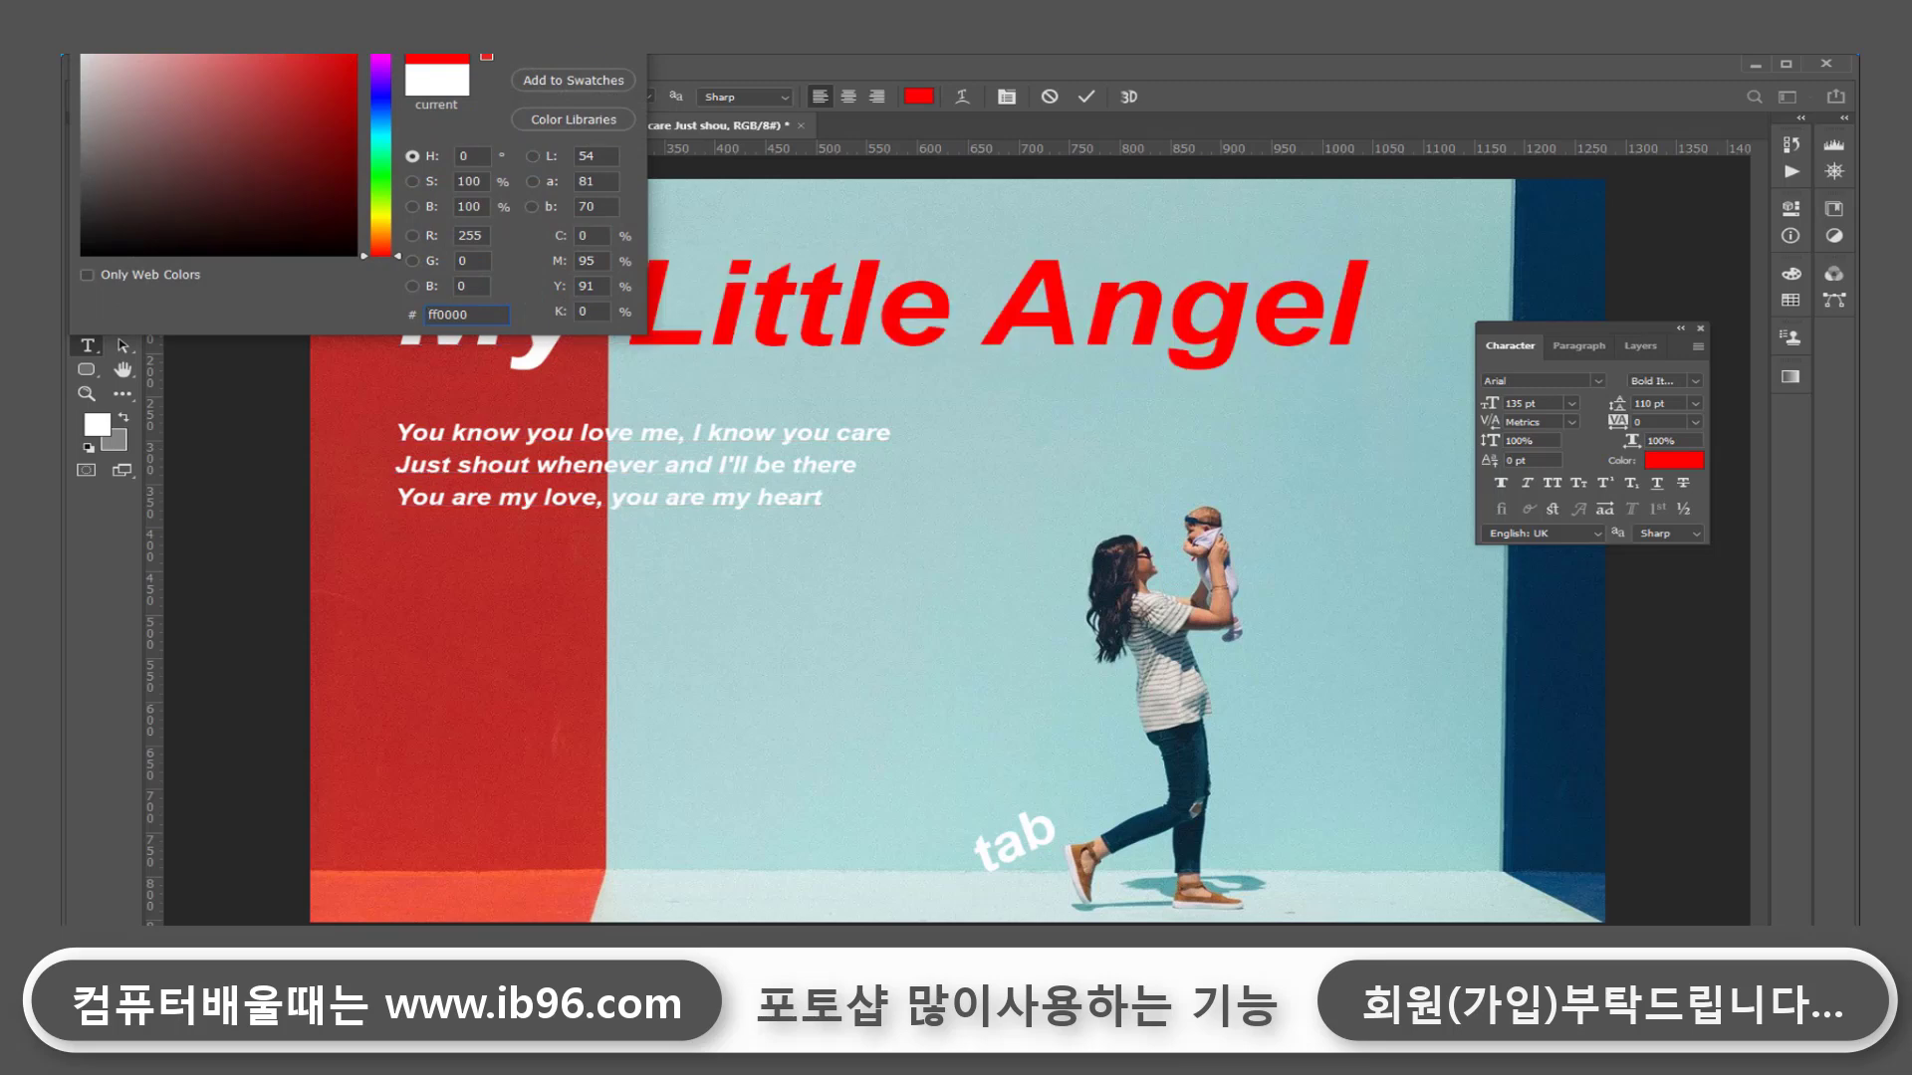
pyautogui.press('Return')
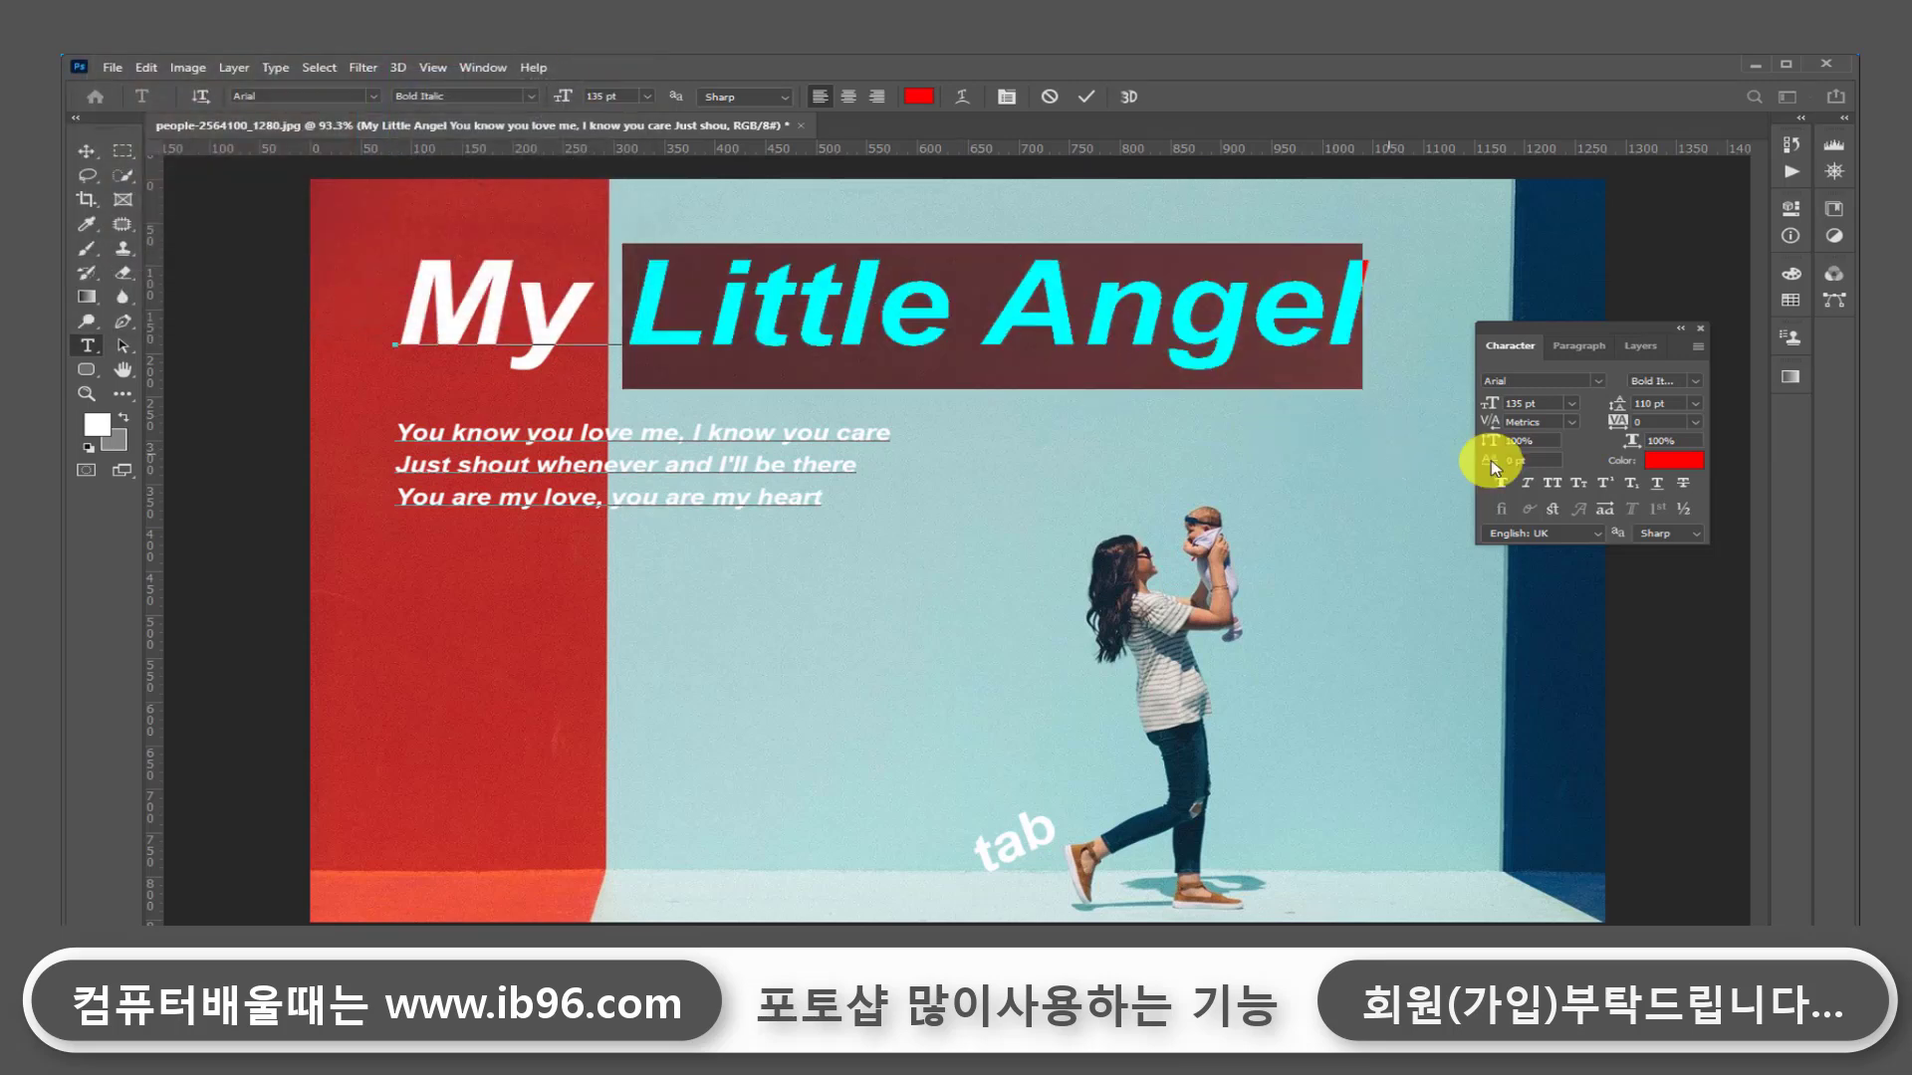
# Step: Darken the words "Little Angel" in the title to deep red, b00000, and commit the text edit
pyautogui.click(1692, 461)
pyautogui.moveTo(383, 33); pyautogui.dragTo(938, 439)
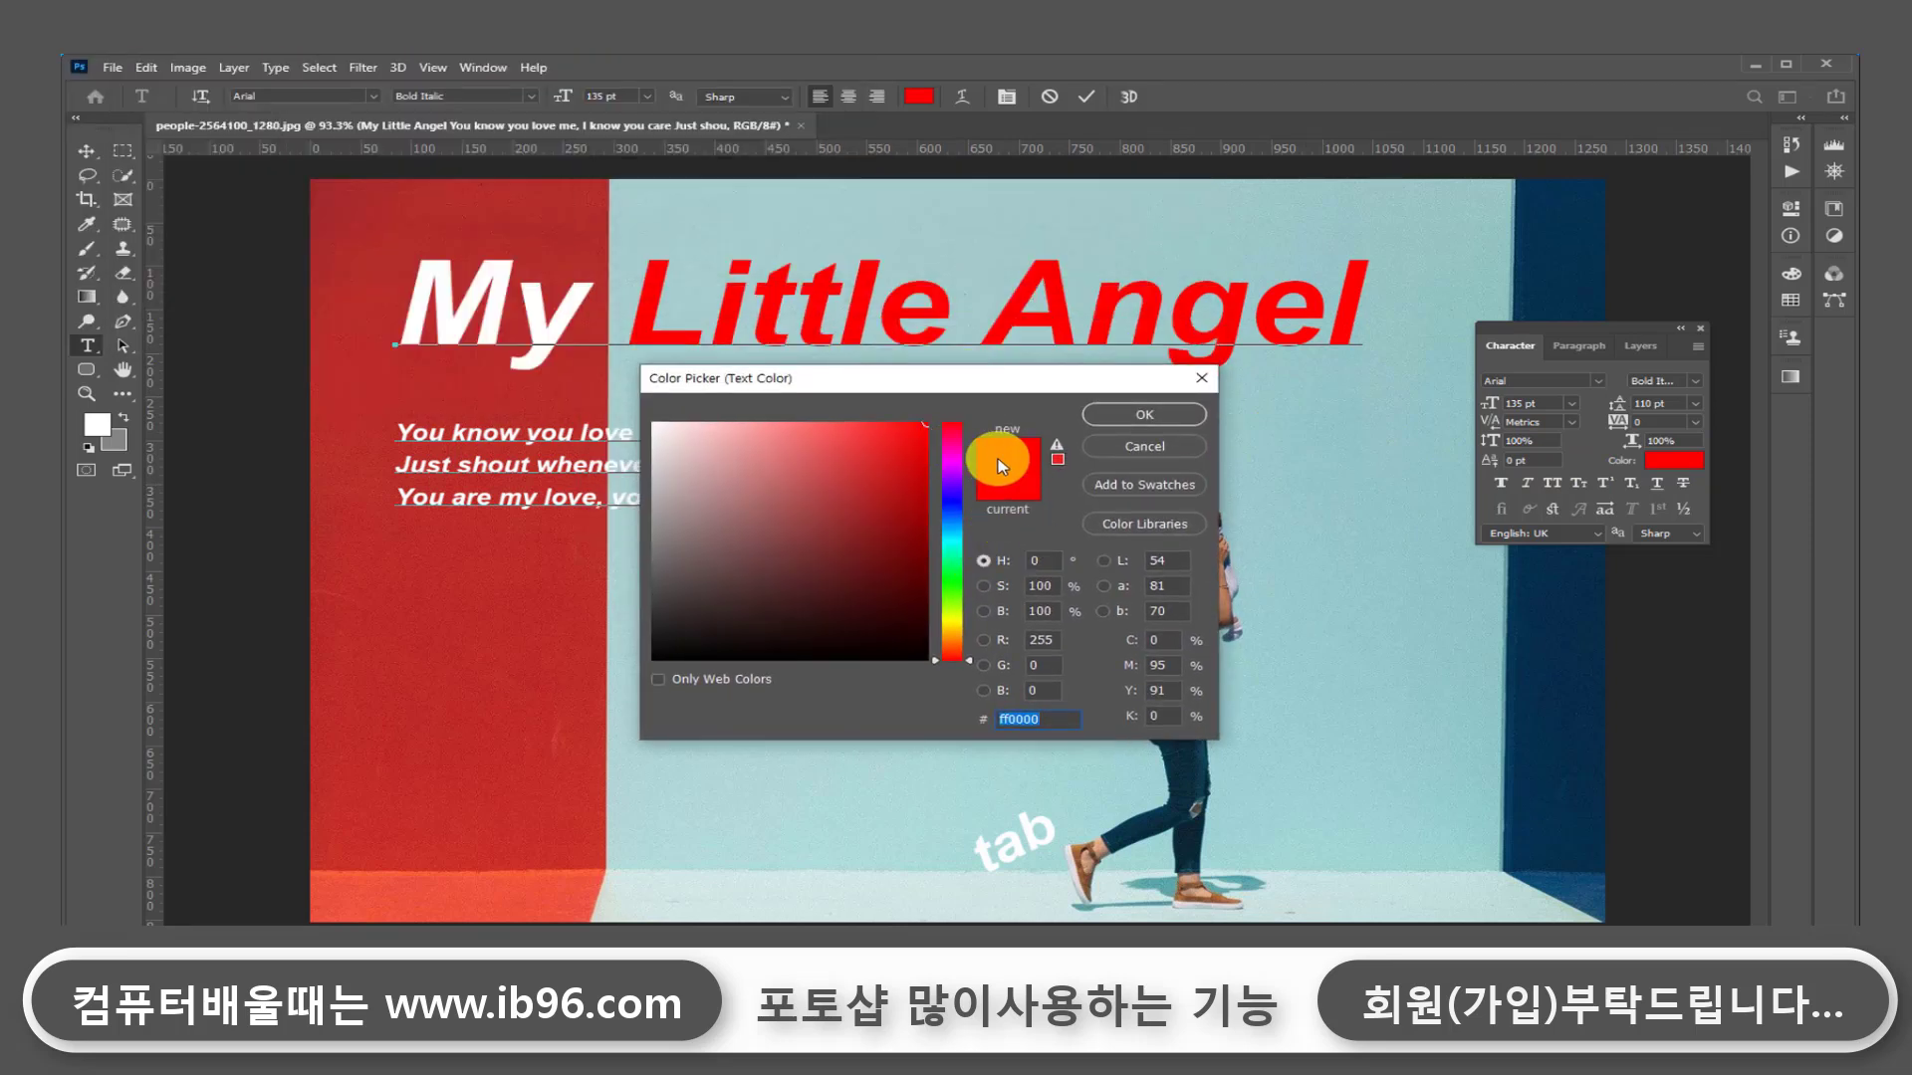
pyautogui.moveTo(971, 665)
pyautogui.mouseDown()
pyautogui.moveTo(975, 420)
pyautogui.moveTo(990, 653)
pyautogui.moveTo(977, 405)
pyautogui.moveTo(928, 482)
pyautogui.moveTo(934, 514)
pyautogui.moveTo(866, 415)
pyautogui.moveTo(726, 420)
pyautogui.mouseUp()
pyautogui.moveTo(879, 483)
pyautogui.mouseDown()
pyautogui.moveTo(900, 435)
pyautogui.moveTo(815, 525)
pyautogui.moveTo(762, 443)
pyautogui.moveTo(952, 432)
pyautogui.moveTo(962, 497)
pyautogui.mouseUp()
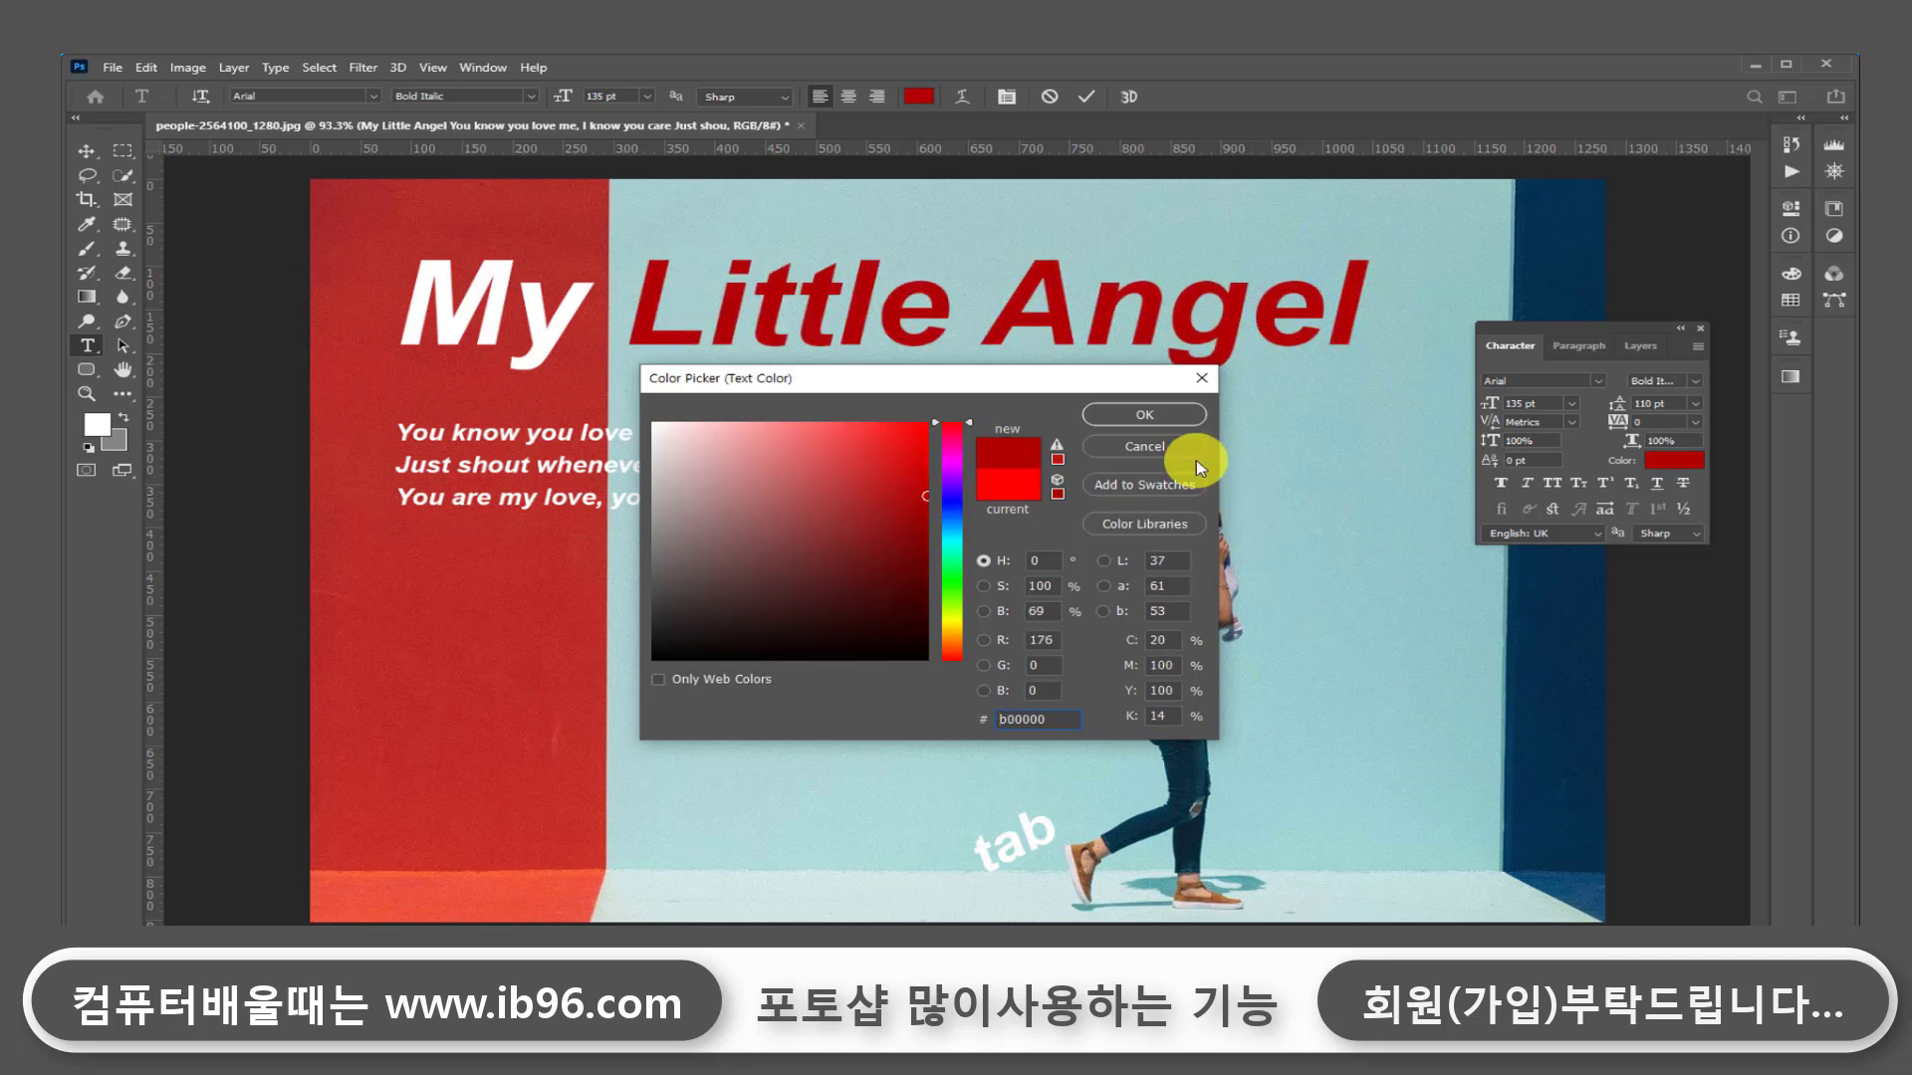
pyautogui.click(1136, 426)
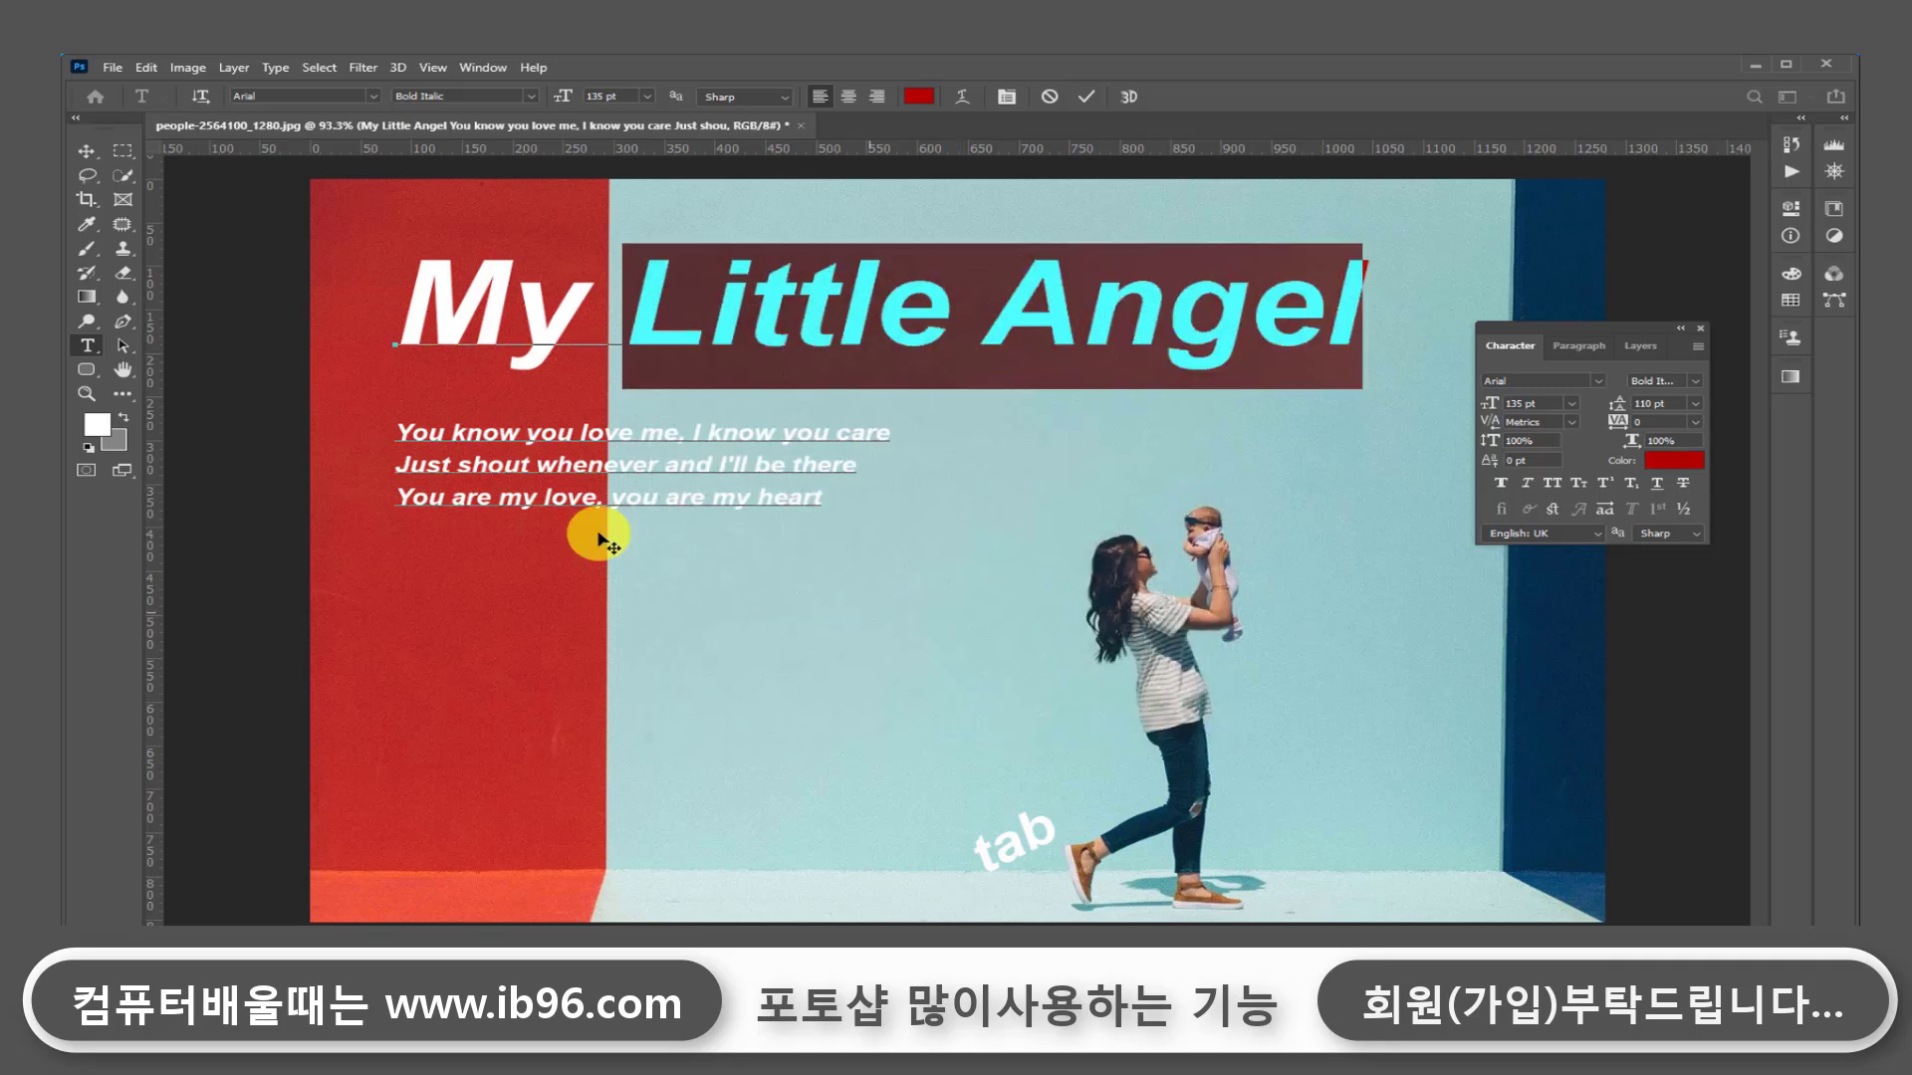
pyautogui.click(89, 155)
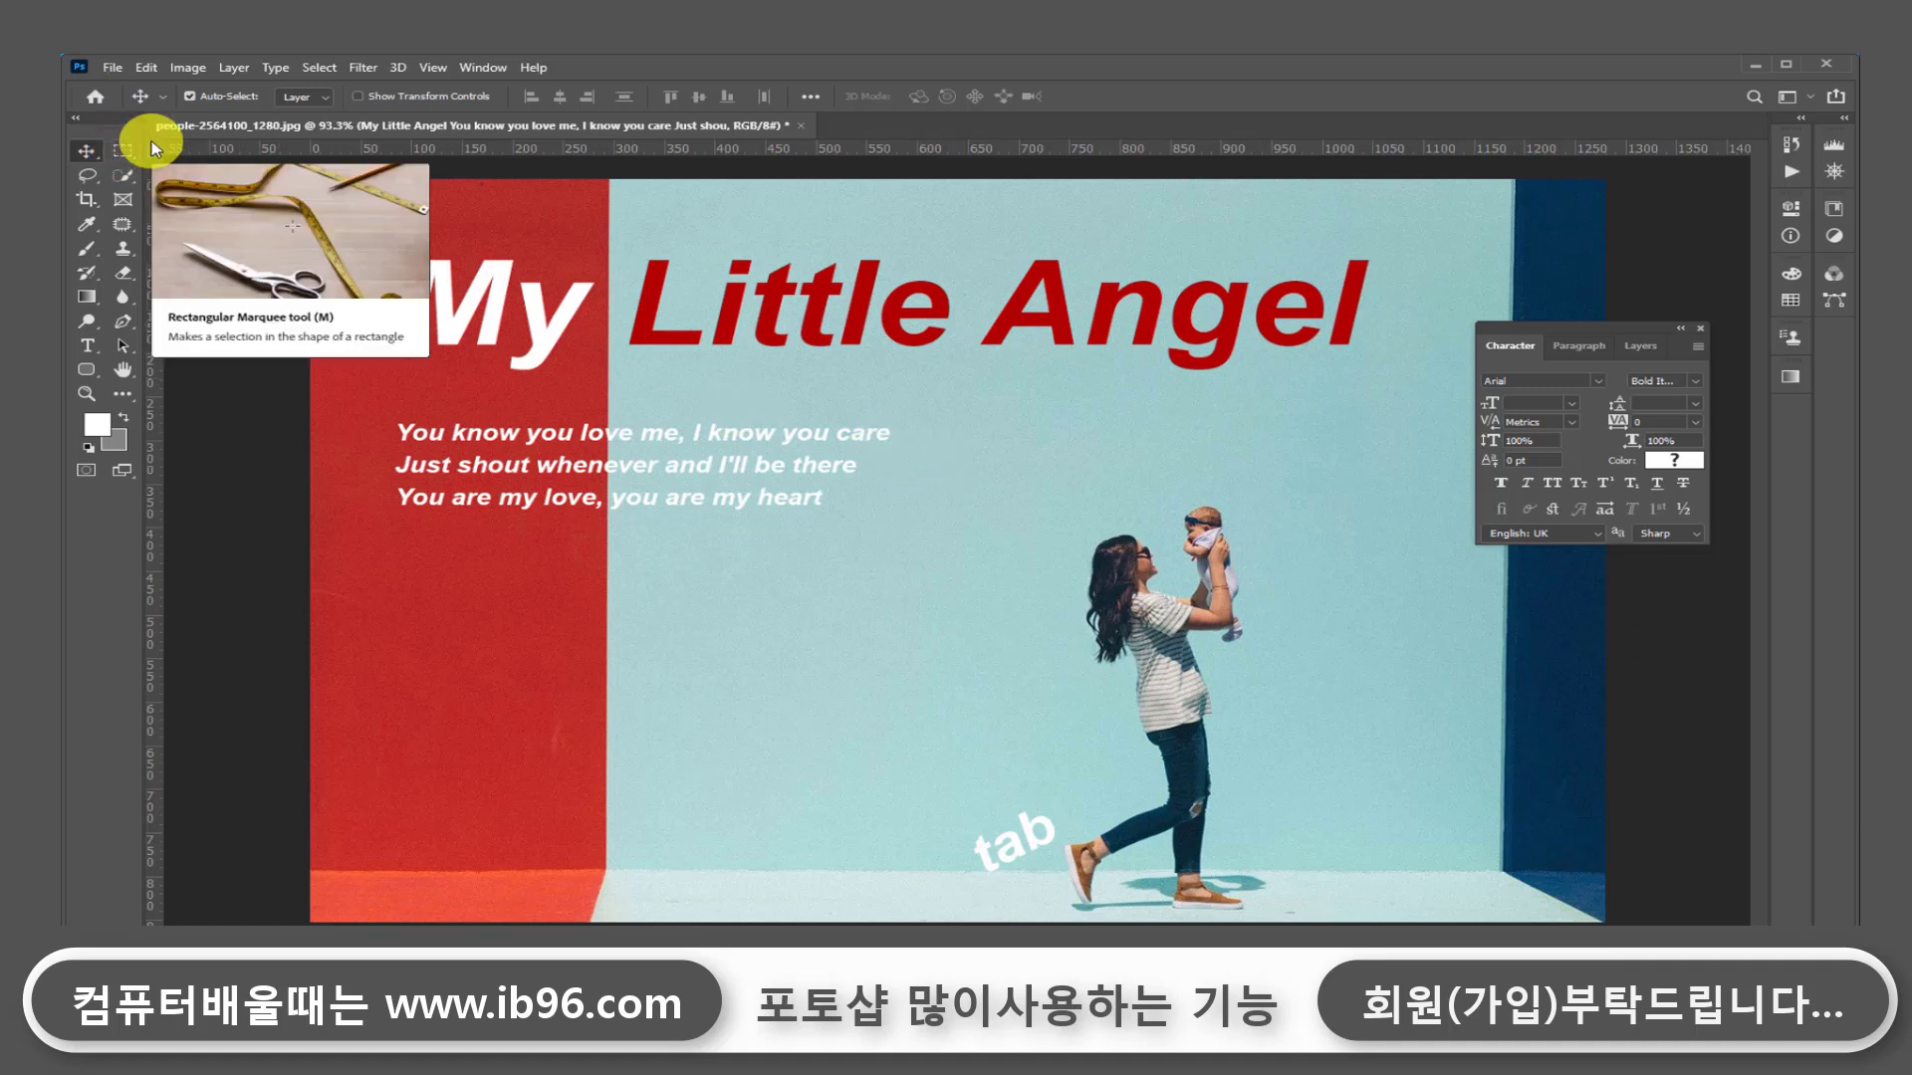
pyautogui.click(112, 70)
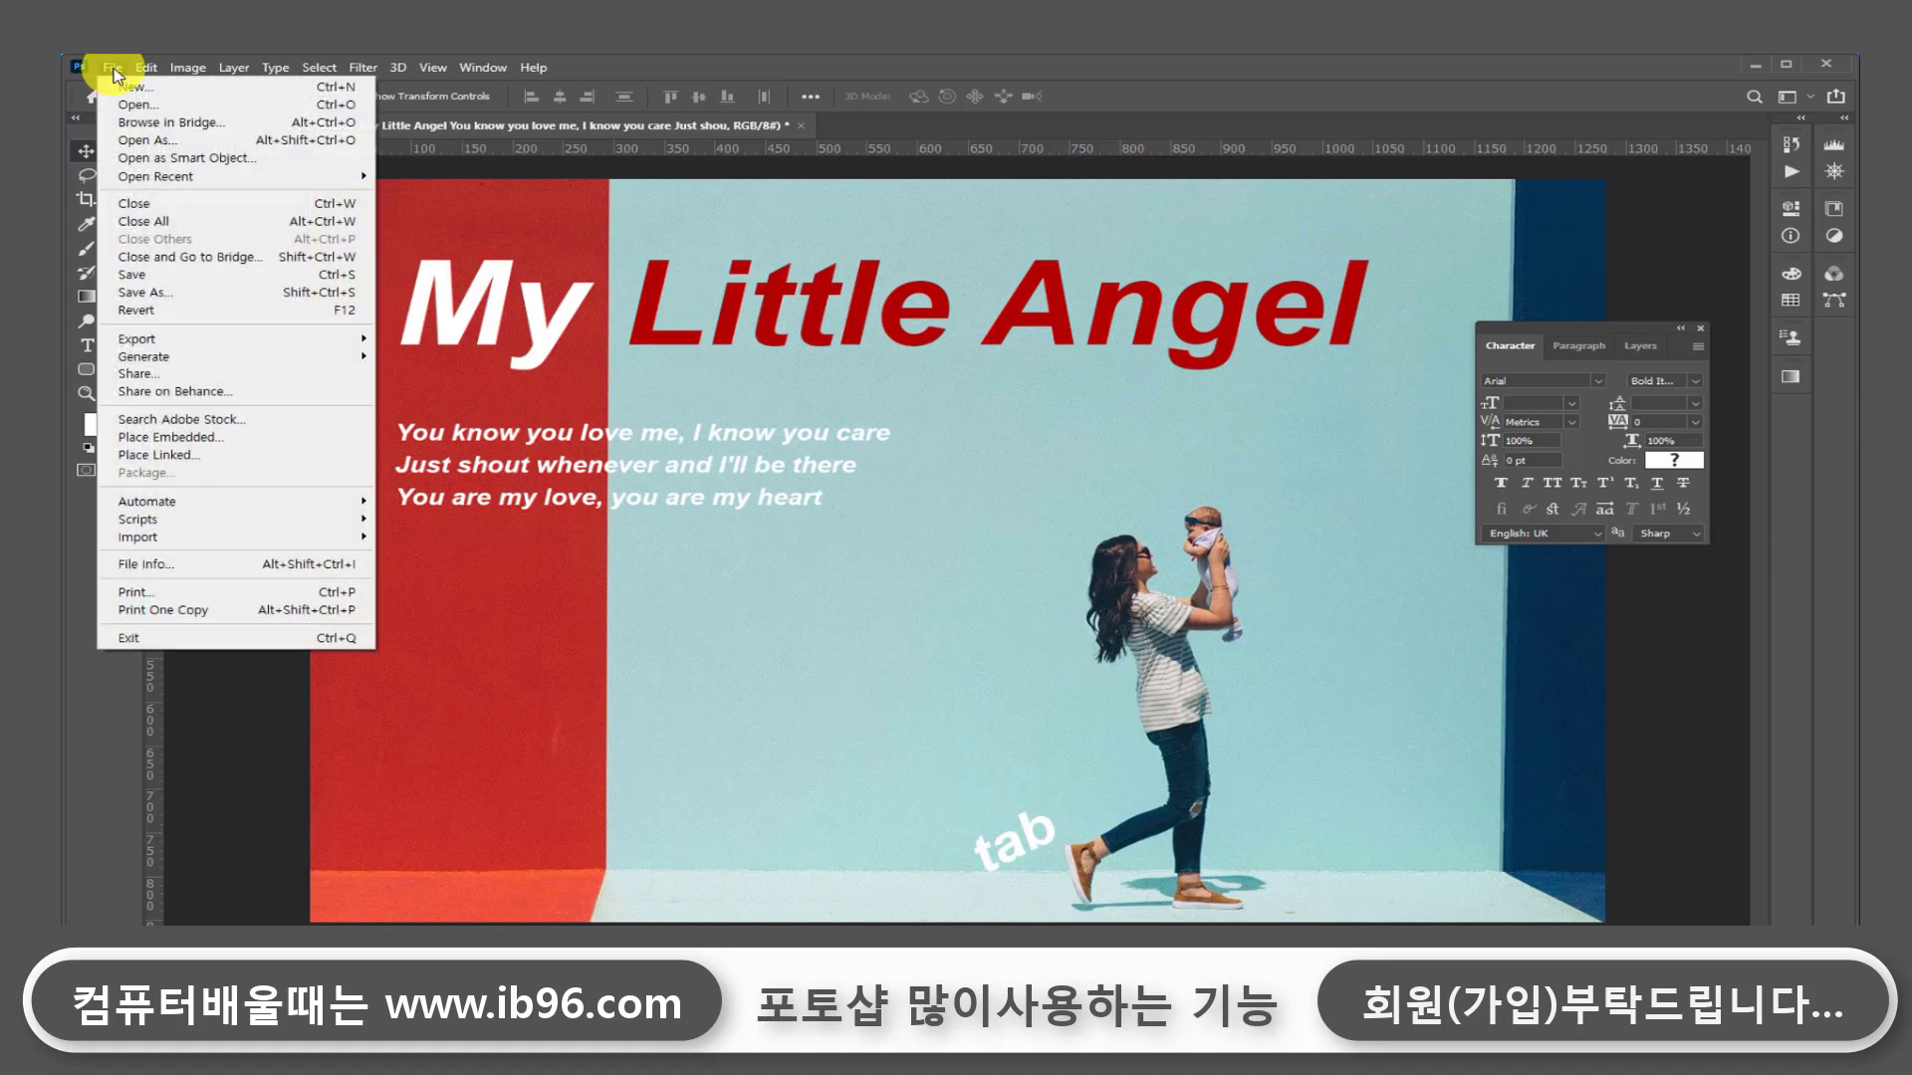
pyautogui.click(200, 280)
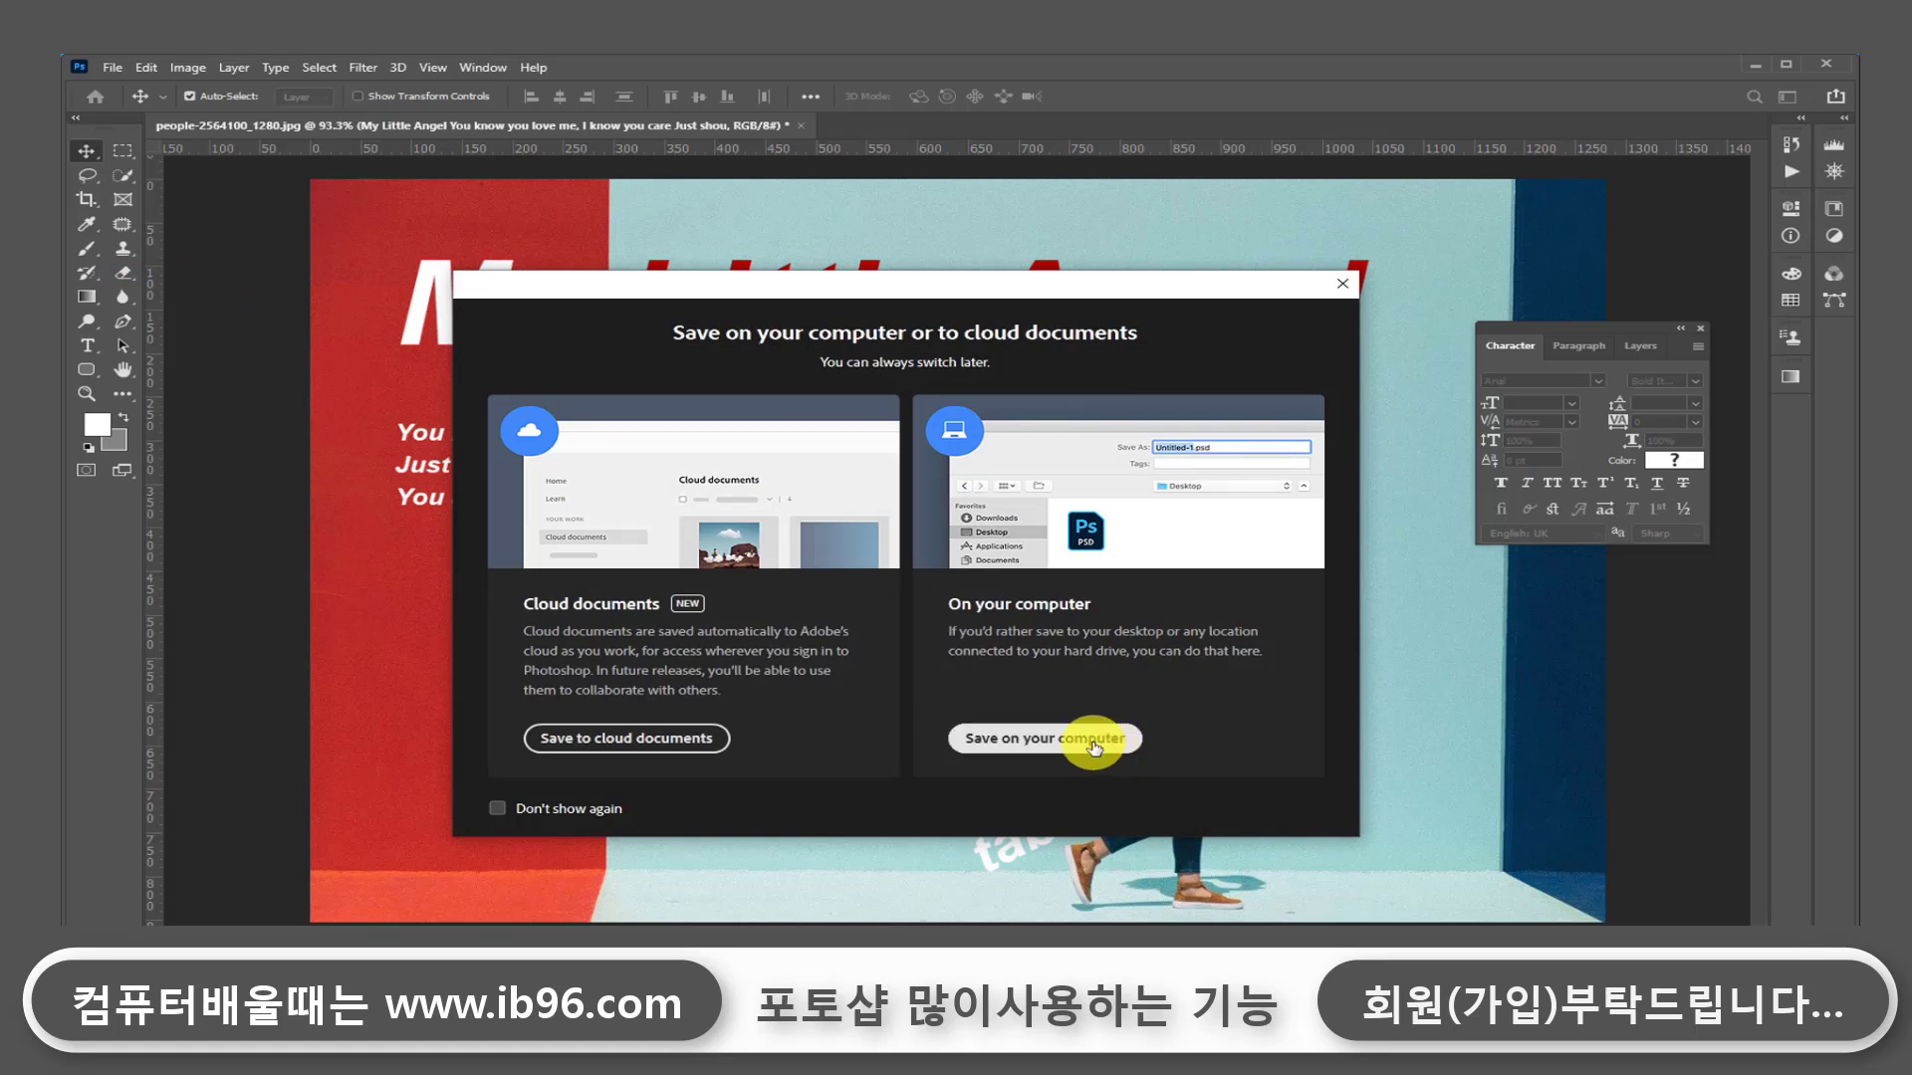
pyautogui.click(1062, 740)
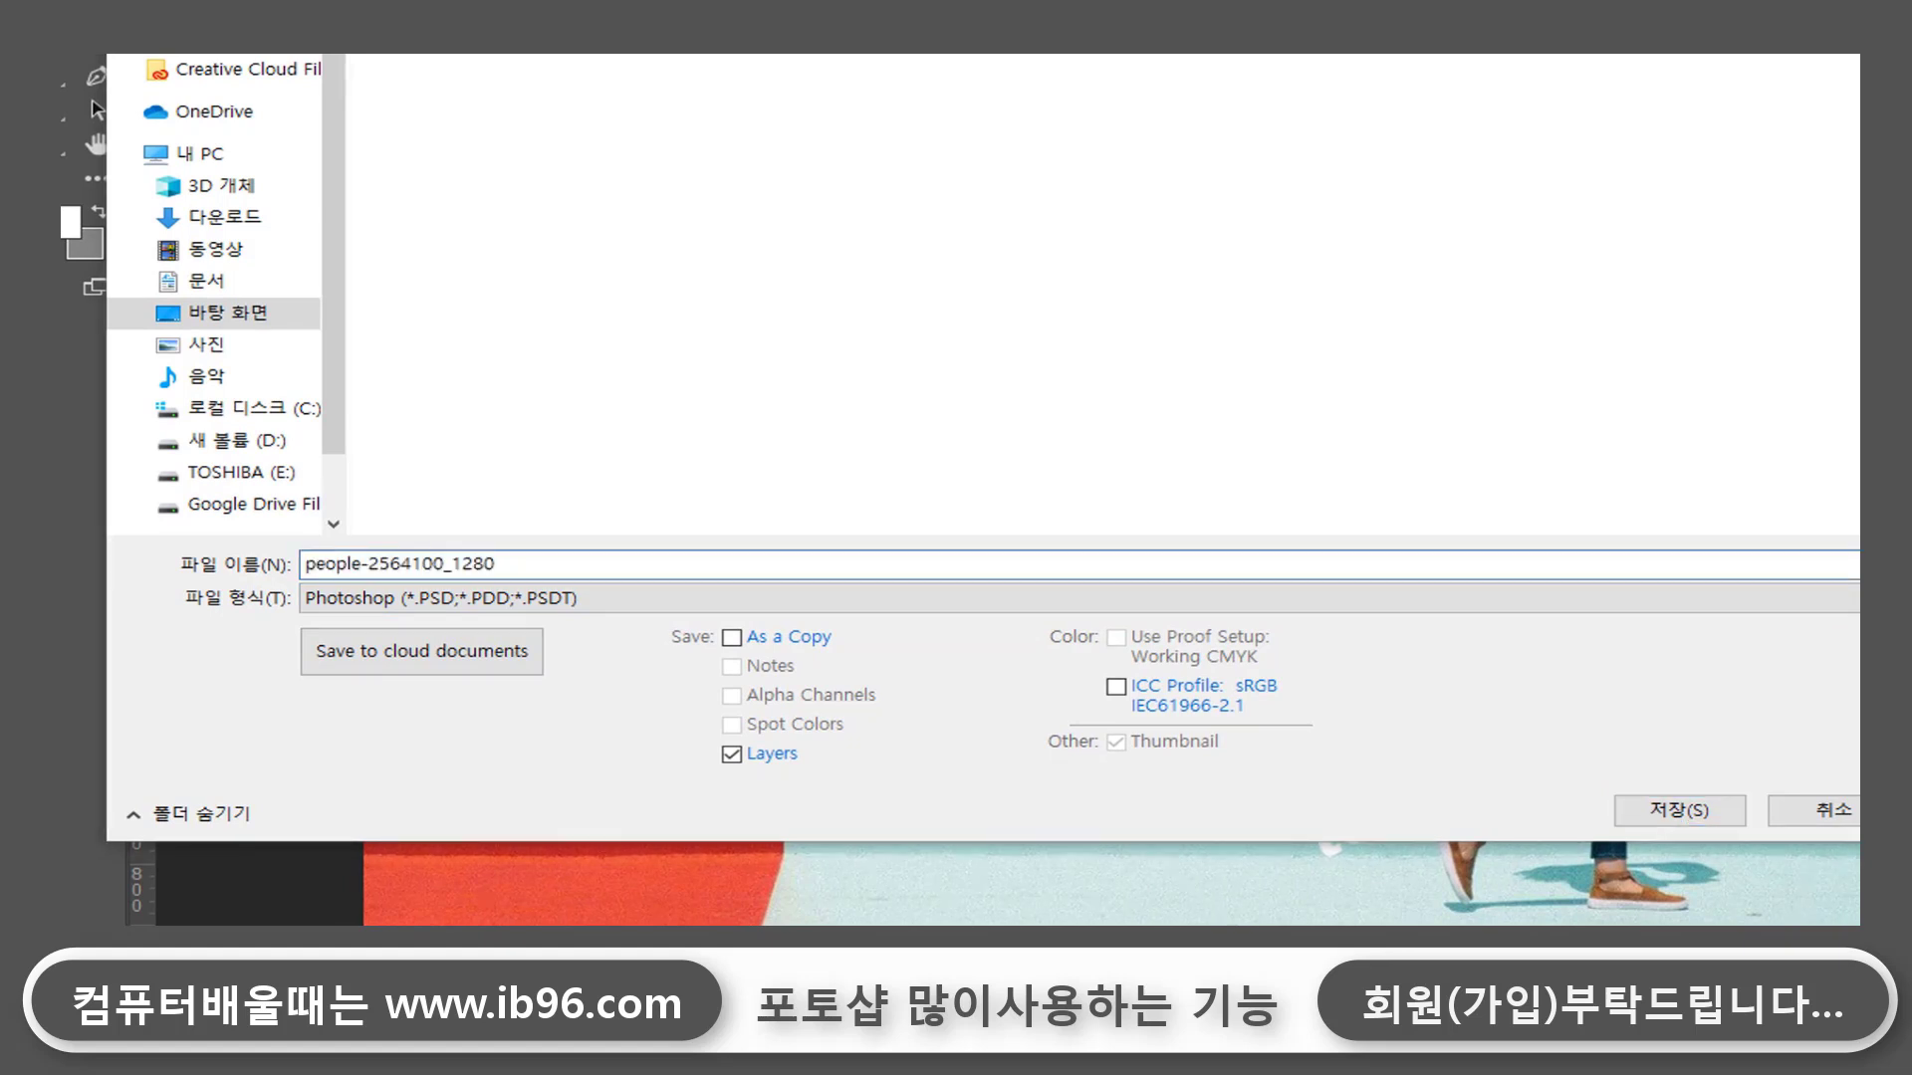
pyautogui.moveTo(553, 650)
pyautogui.mouseDown()
pyautogui.moveTo(377, 614)
pyautogui.moveTo(551, 549)
pyautogui.moveTo(670, 587)
pyautogui.moveTo(426, 672)
pyautogui.mouseUp()
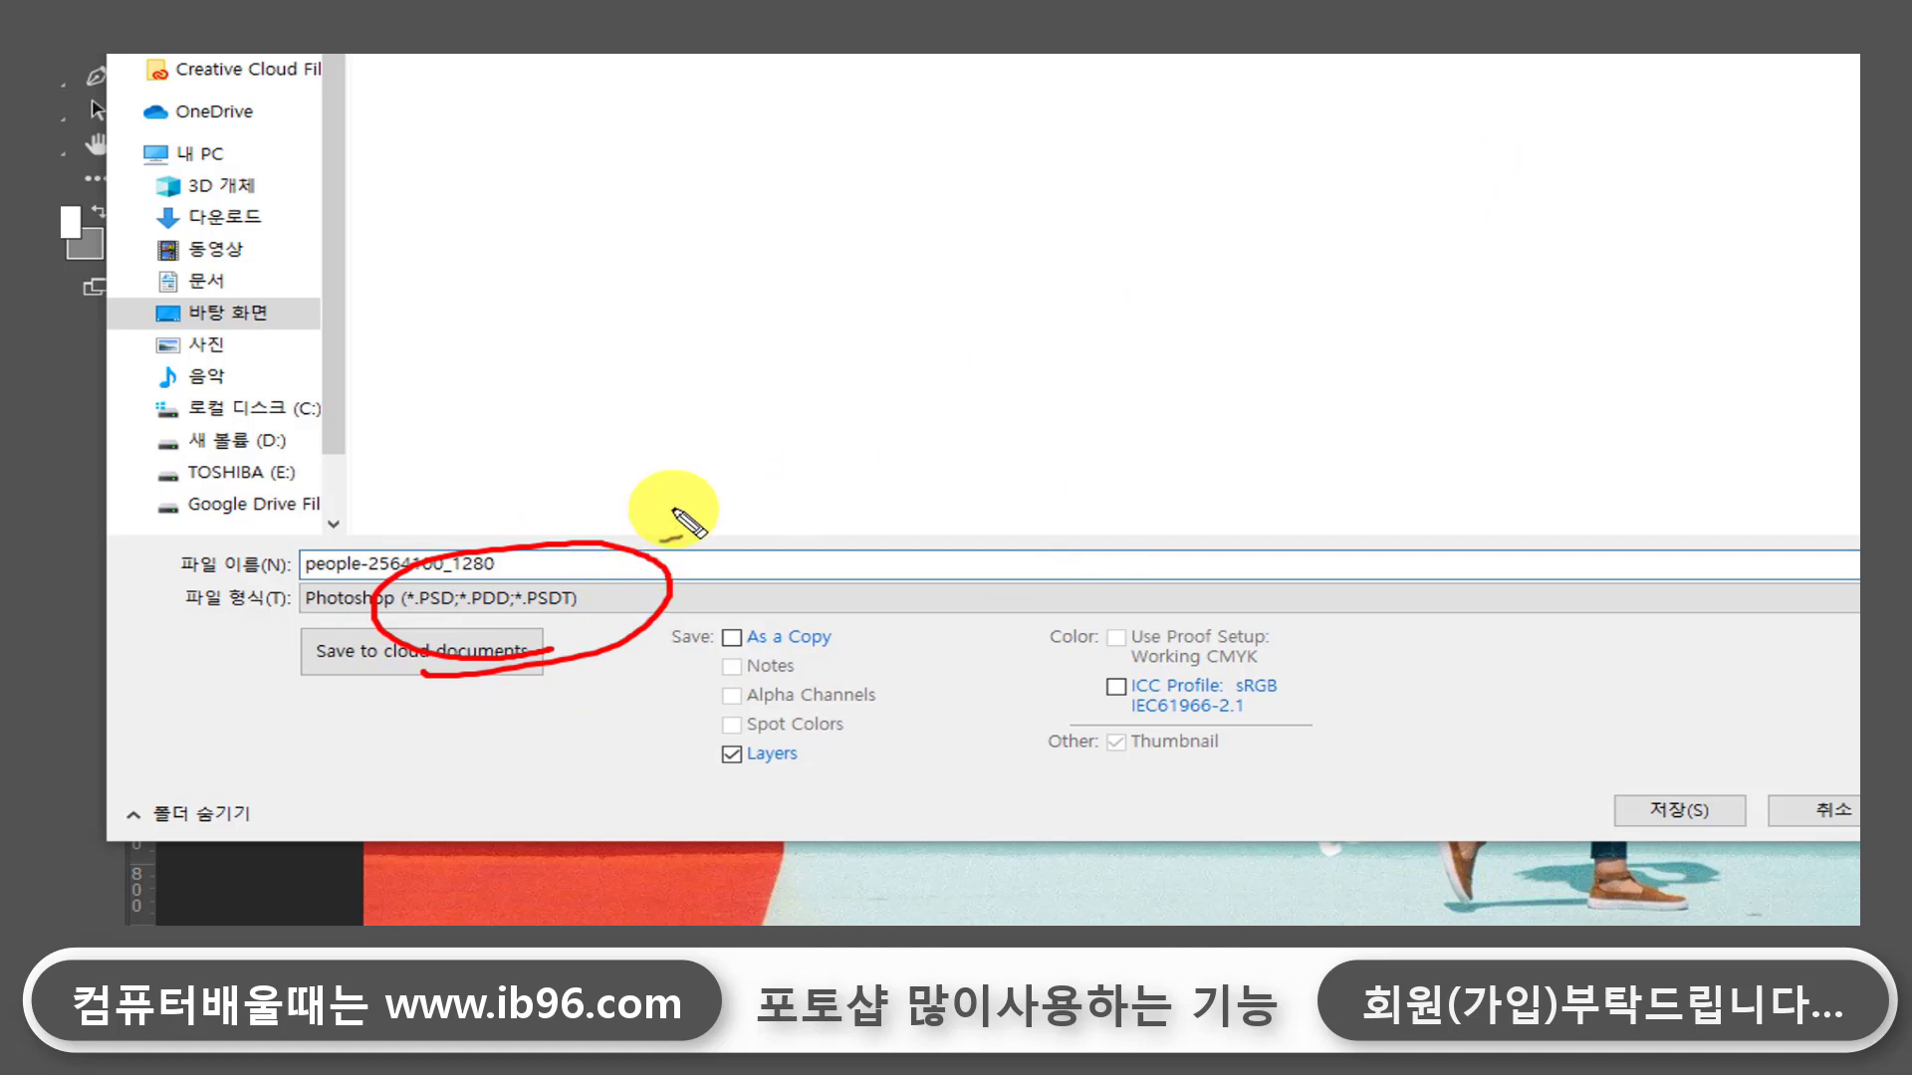
pyautogui.moveTo(662, 478)
pyautogui.mouseDown()
pyautogui.moveTo(649, 504)
pyautogui.moveTo(781, 488)
pyautogui.moveTo(719, 537)
pyautogui.moveTo(811, 469)
pyautogui.moveTo(648, 541)
pyautogui.moveTo(683, 568)
pyautogui.moveTo(931, 547)
pyautogui.mouseUp()
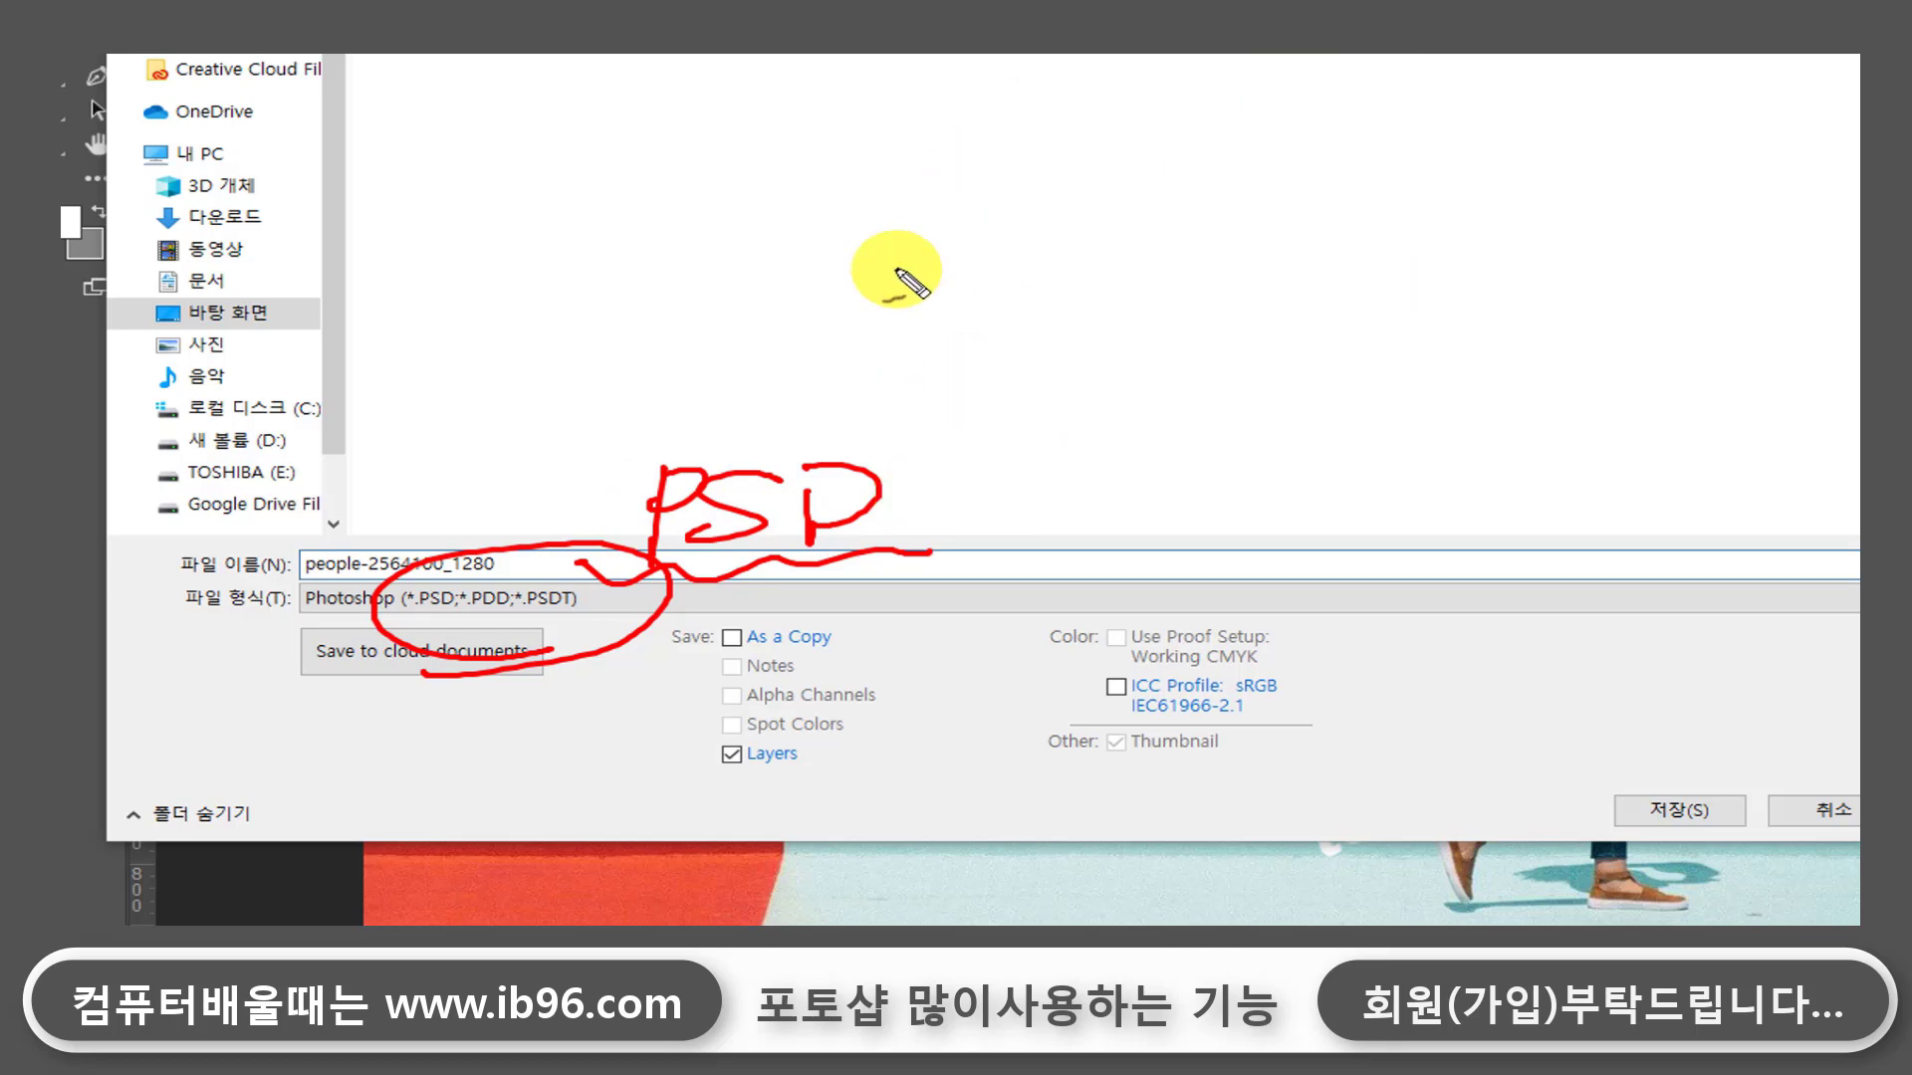
pyautogui.moveTo(879, 443)
pyautogui.mouseDown()
pyautogui.moveTo(979, 331)
pyautogui.moveTo(957, 305)
pyautogui.moveTo(964, 372)
pyautogui.mouseUp()
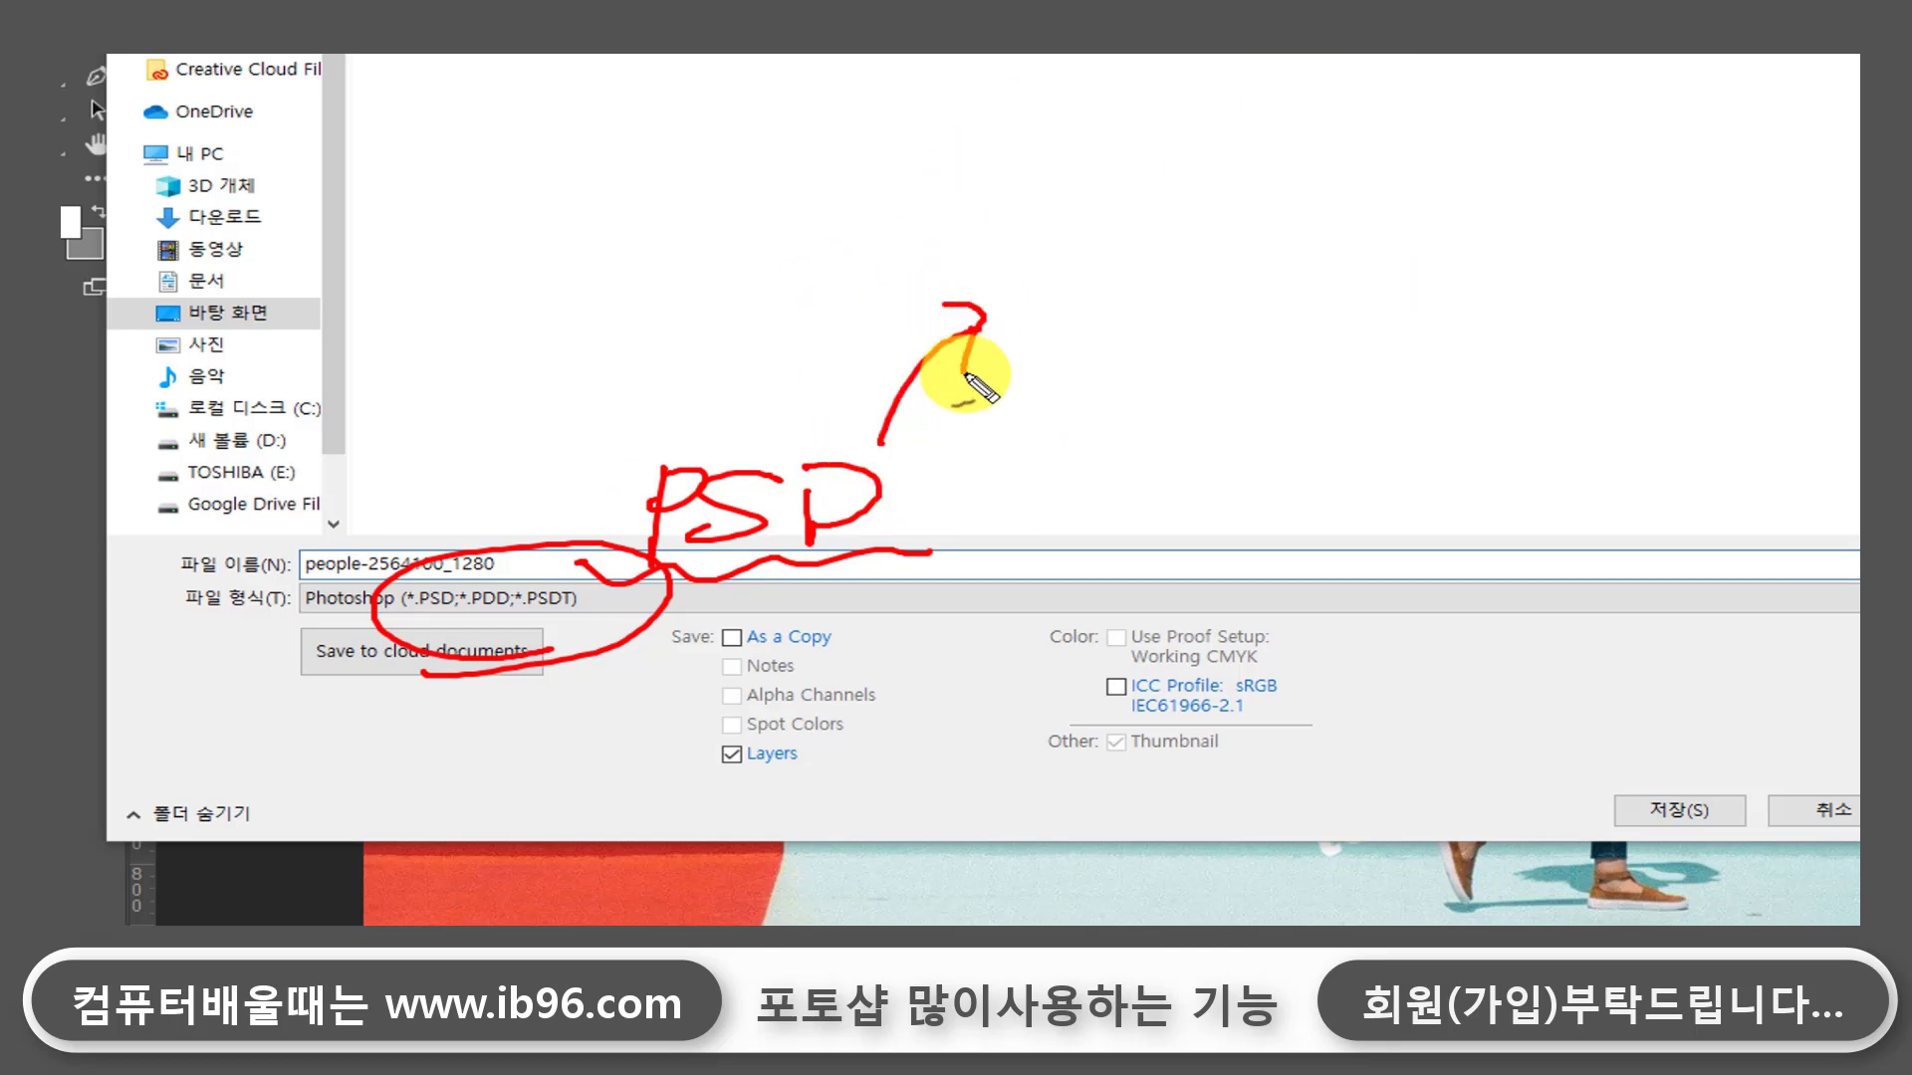
pyautogui.moveTo(1087, 284)
pyautogui.mouseDown()
pyautogui.moveTo(1216, 320)
pyautogui.moveTo(1250, 286)
pyautogui.moveTo(1245, 323)
pyautogui.mouseUp()
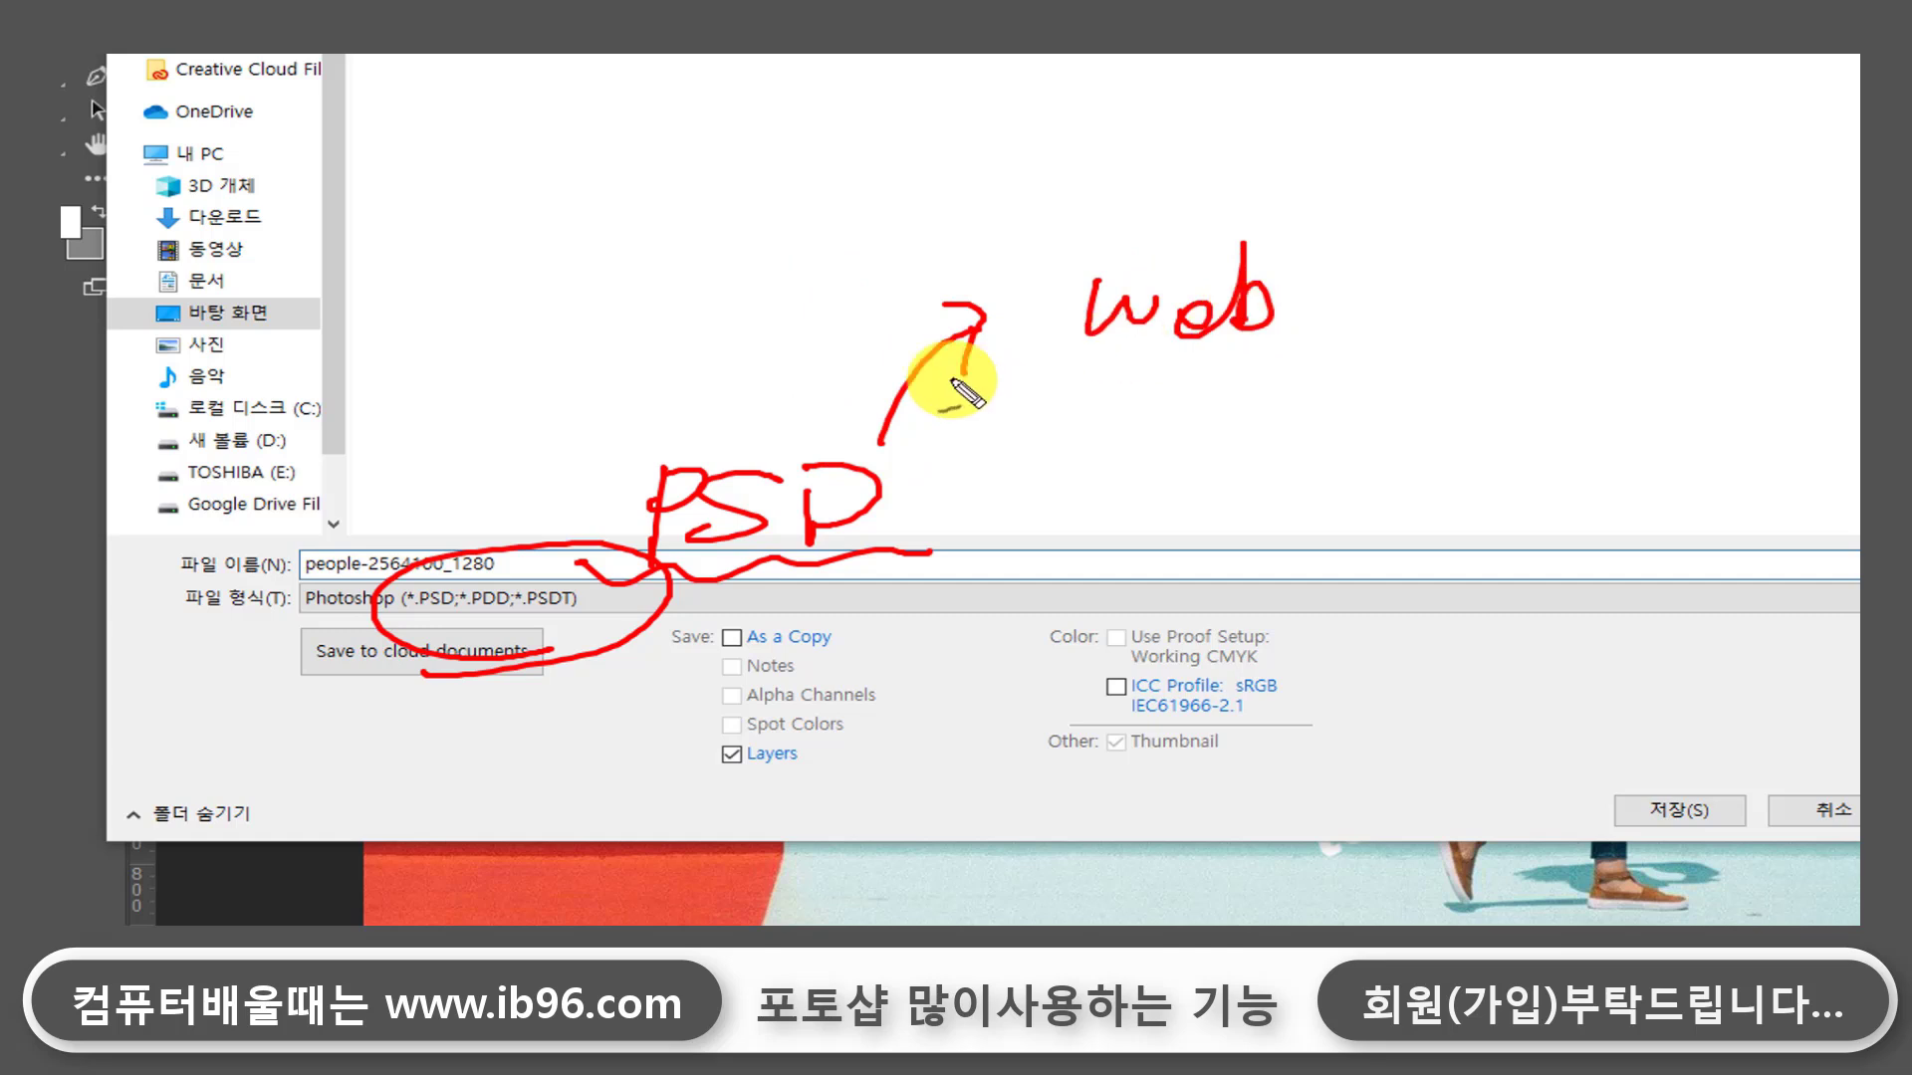
pyautogui.moveTo(886, 324); pyautogui.dragTo(1003, 403)
pyautogui.moveTo(933, 299); pyautogui.dragTo(936, 428)
pyautogui.moveTo(896, 503)
pyautogui.mouseDown()
pyautogui.moveTo(851, 565)
pyautogui.moveTo(627, 448)
pyautogui.moveTo(796, 634)
pyautogui.mouseUp()
pyautogui.moveTo(732, 414)
pyautogui.mouseDown()
pyautogui.moveTo(631, 275)
pyautogui.moveTo(603, 268)
pyautogui.moveTo(612, 295)
pyautogui.moveTo(670, 254)
pyautogui.moveTo(722, 529)
pyautogui.moveTo(745, 538)
pyautogui.moveTo(742, 353)
pyautogui.moveTo(664, 369)
pyautogui.moveTo(627, 313)
pyautogui.moveTo(769, 342)
pyautogui.mouseUp()
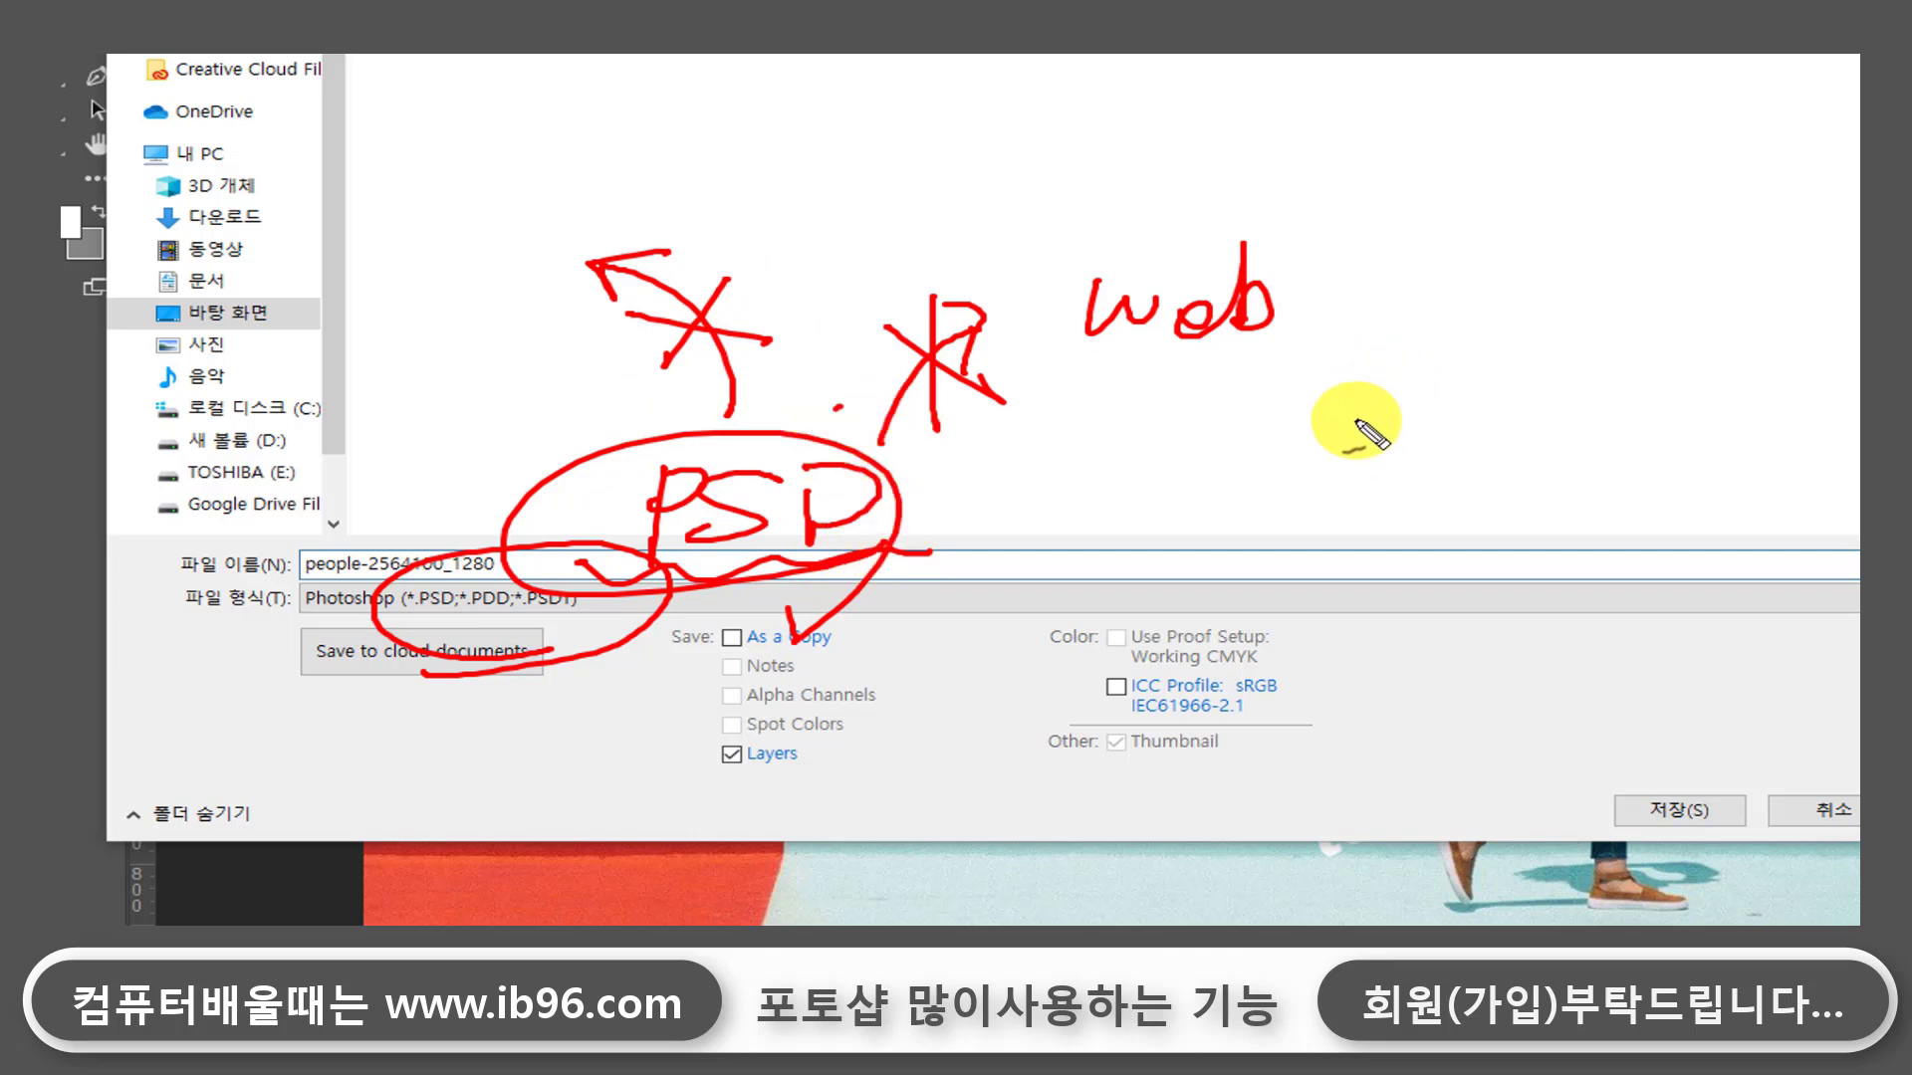
pyautogui.moveTo(1464, 214)
pyautogui.mouseDown()
pyautogui.moveTo(1657, 214)
pyautogui.moveTo(1646, 344)
pyautogui.moveTo(1439, 350)
pyautogui.mouseUp()
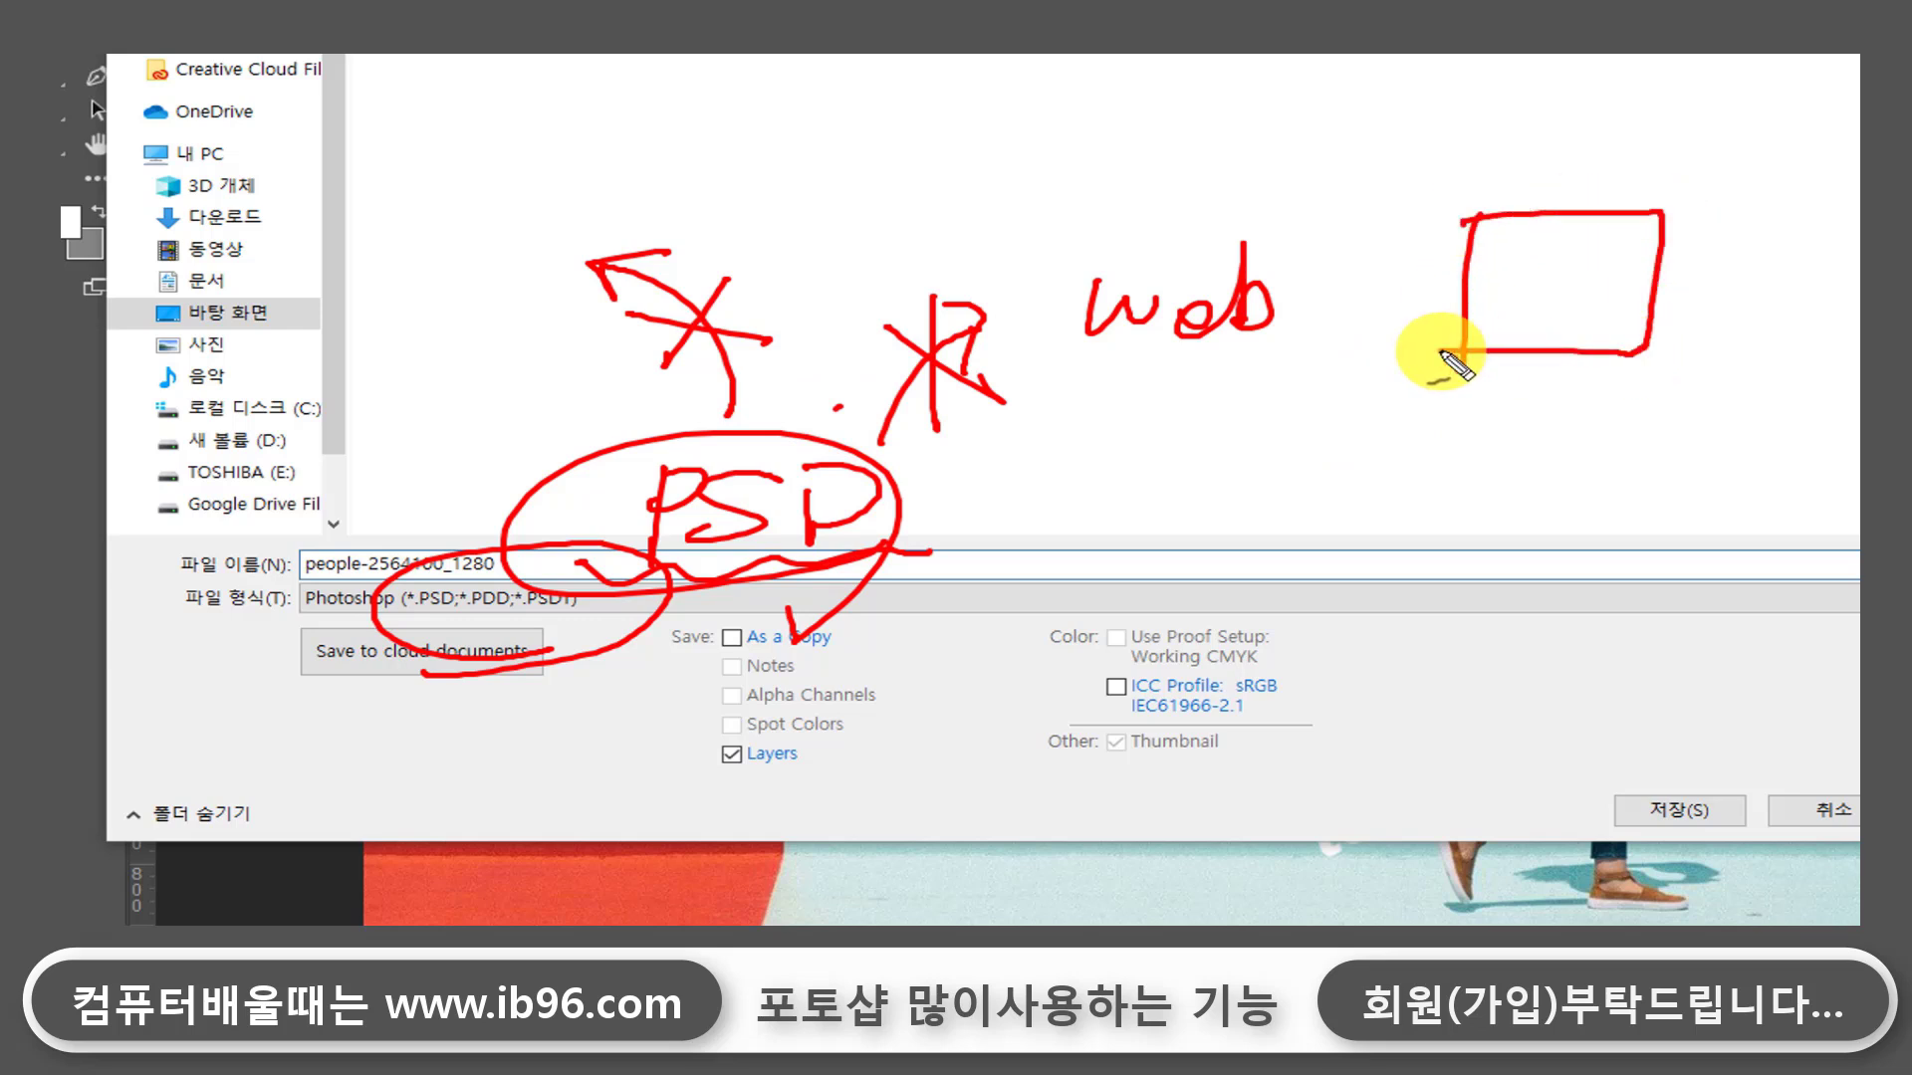
pyautogui.moveTo(1539, 256)
pyautogui.mouseDown()
pyautogui.moveTo(1557, 299)
pyautogui.moveTo(1515, 344)
pyautogui.moveTo(1593, 278)
pyautogui.moveTo(1603, 312)
pyautogui.moveTo(1643, 354)
pyautogui.mouseUp()
pyautogui.moveTo(1479, 344)
pyautogui.mouseDown()
pyautogui.moveTo(1682, 356)
pyautogui.moveTo(1455, 298)
pyautogui.moveTo(1748, 256)
pyautogui.moveTo(1678, 388)
pyautogui.moveTo(1745, 332)
pyautogui.moveTo(1701, 402)
pyautogui.moveTo(1754, 343)
pyautogui.moveTo(1758, 375)
pyautogui.moveTo(1821, 380)
pyautogui.mouseUp()
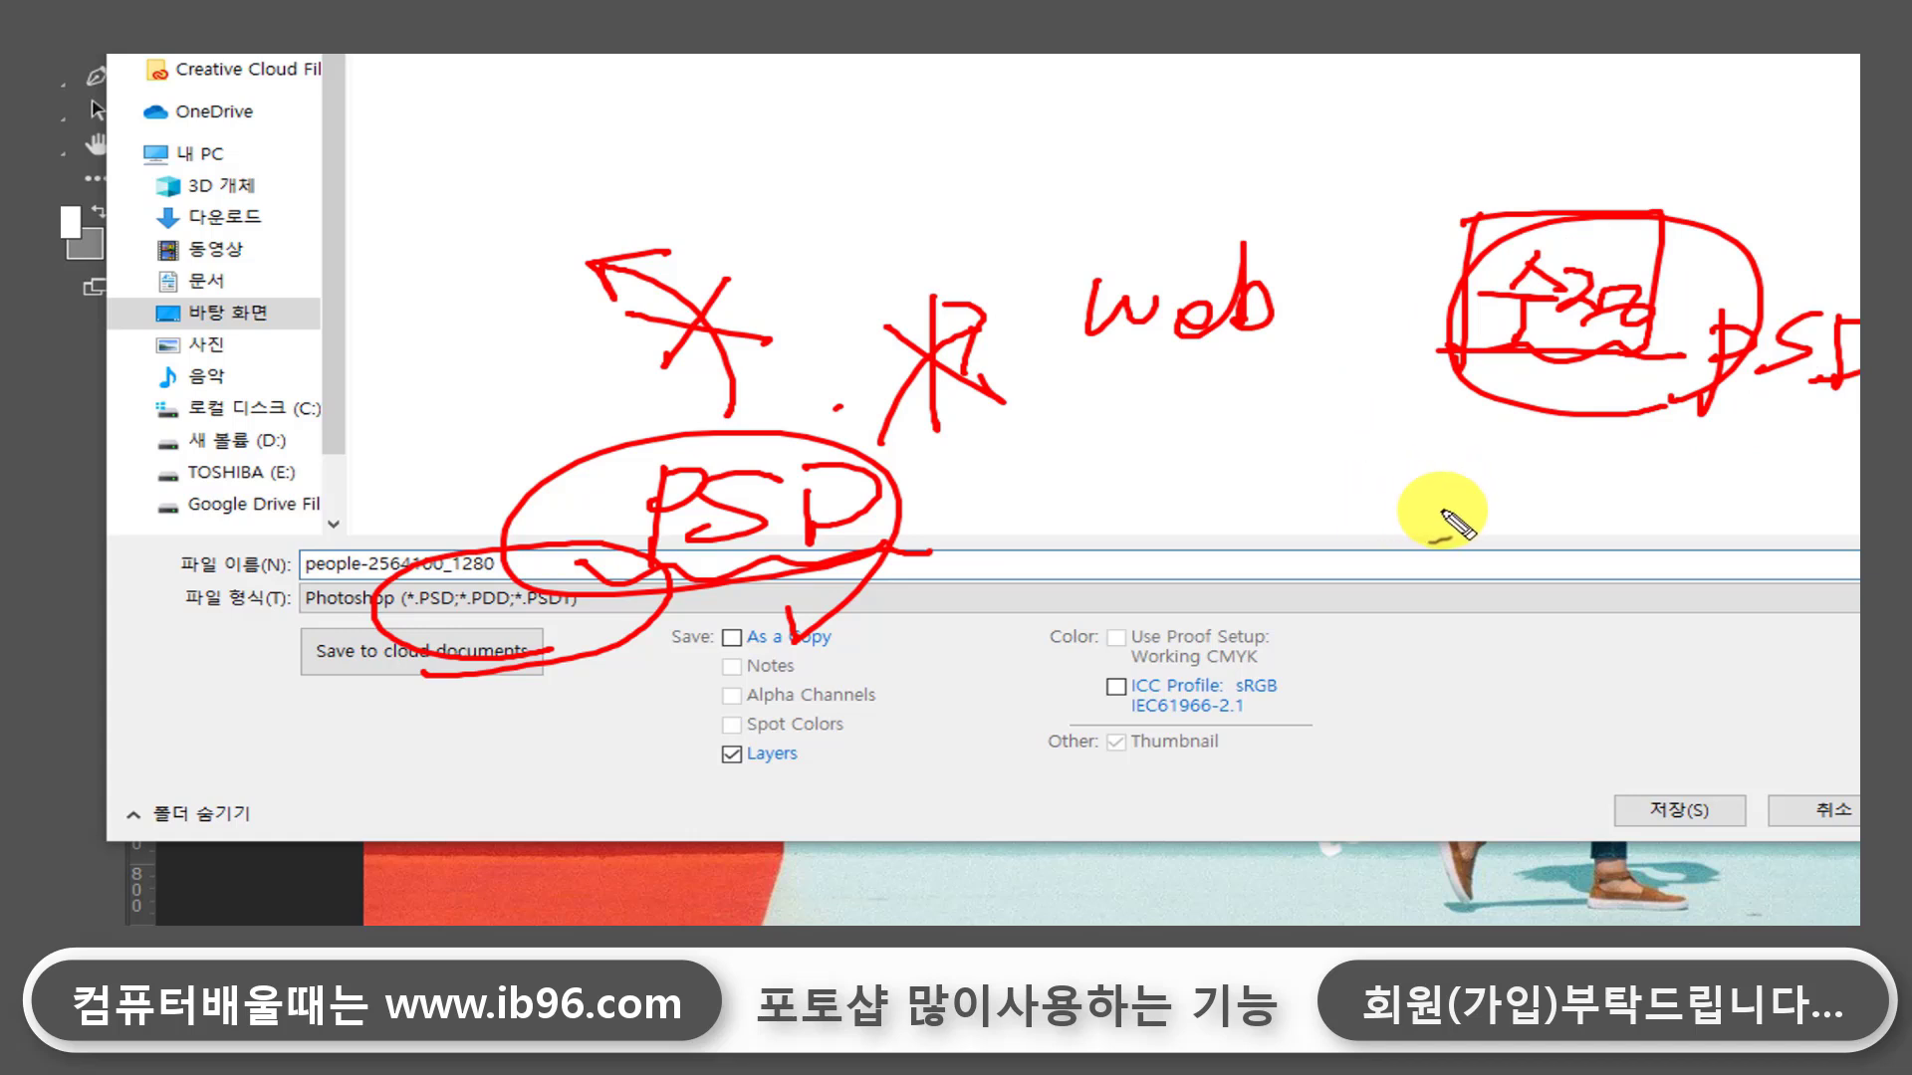
pyautogui.moveTo(1426, 607)
pyautogui.mouseDown()
pyautogui.moveTo(1634, 492)
pyautogui.moveTo(1635, 559)
pyautogui.moveTo(1517, 617)
pyautogui.moveTo(1394, 603)
pyautogui.mouseUp()
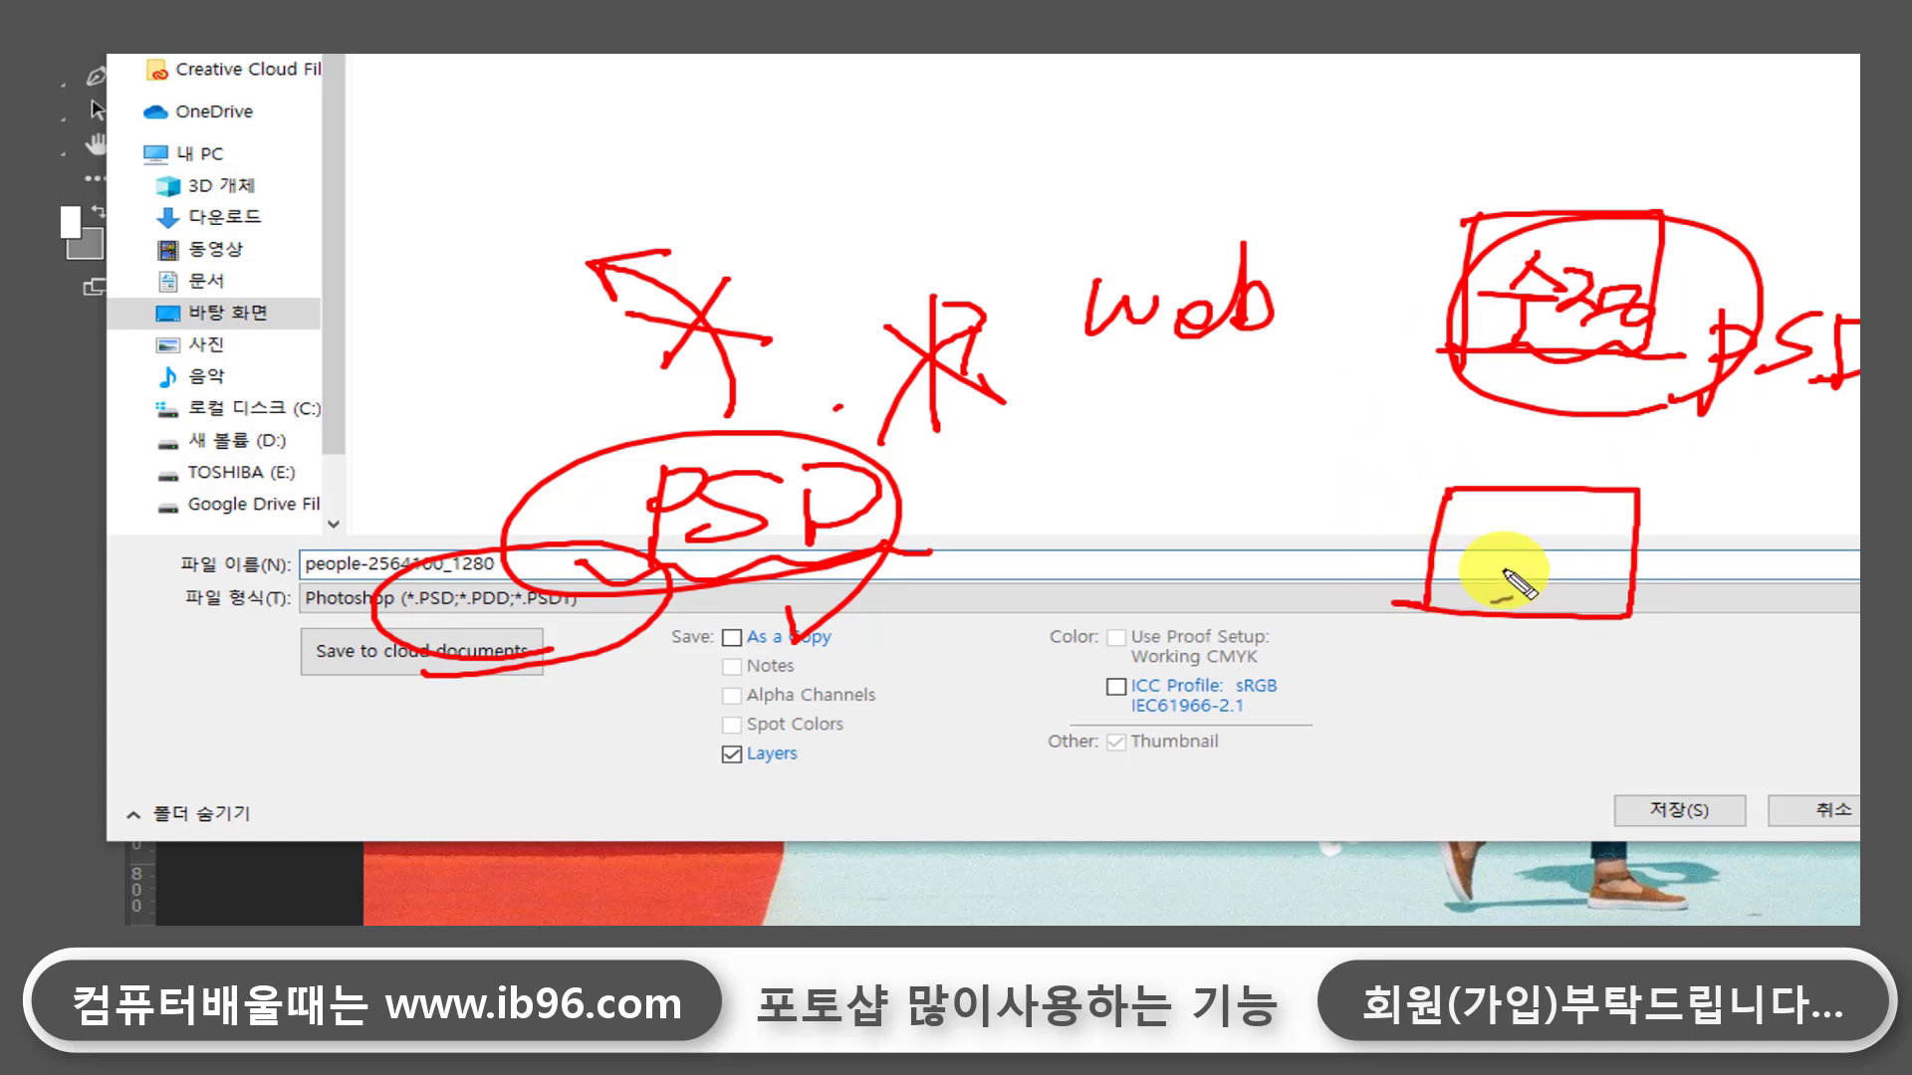
pyautogui.moveTo(1484, 543)
pyautogui.mouseDown()
pyautogui.moveTo(1512, 590)
pyautogui.moveTo(1508, 566)
pyautogui.moveTo(1576, 551)
pyautogui.moveTo(1579, 618)
pyautogui.mouseUp()
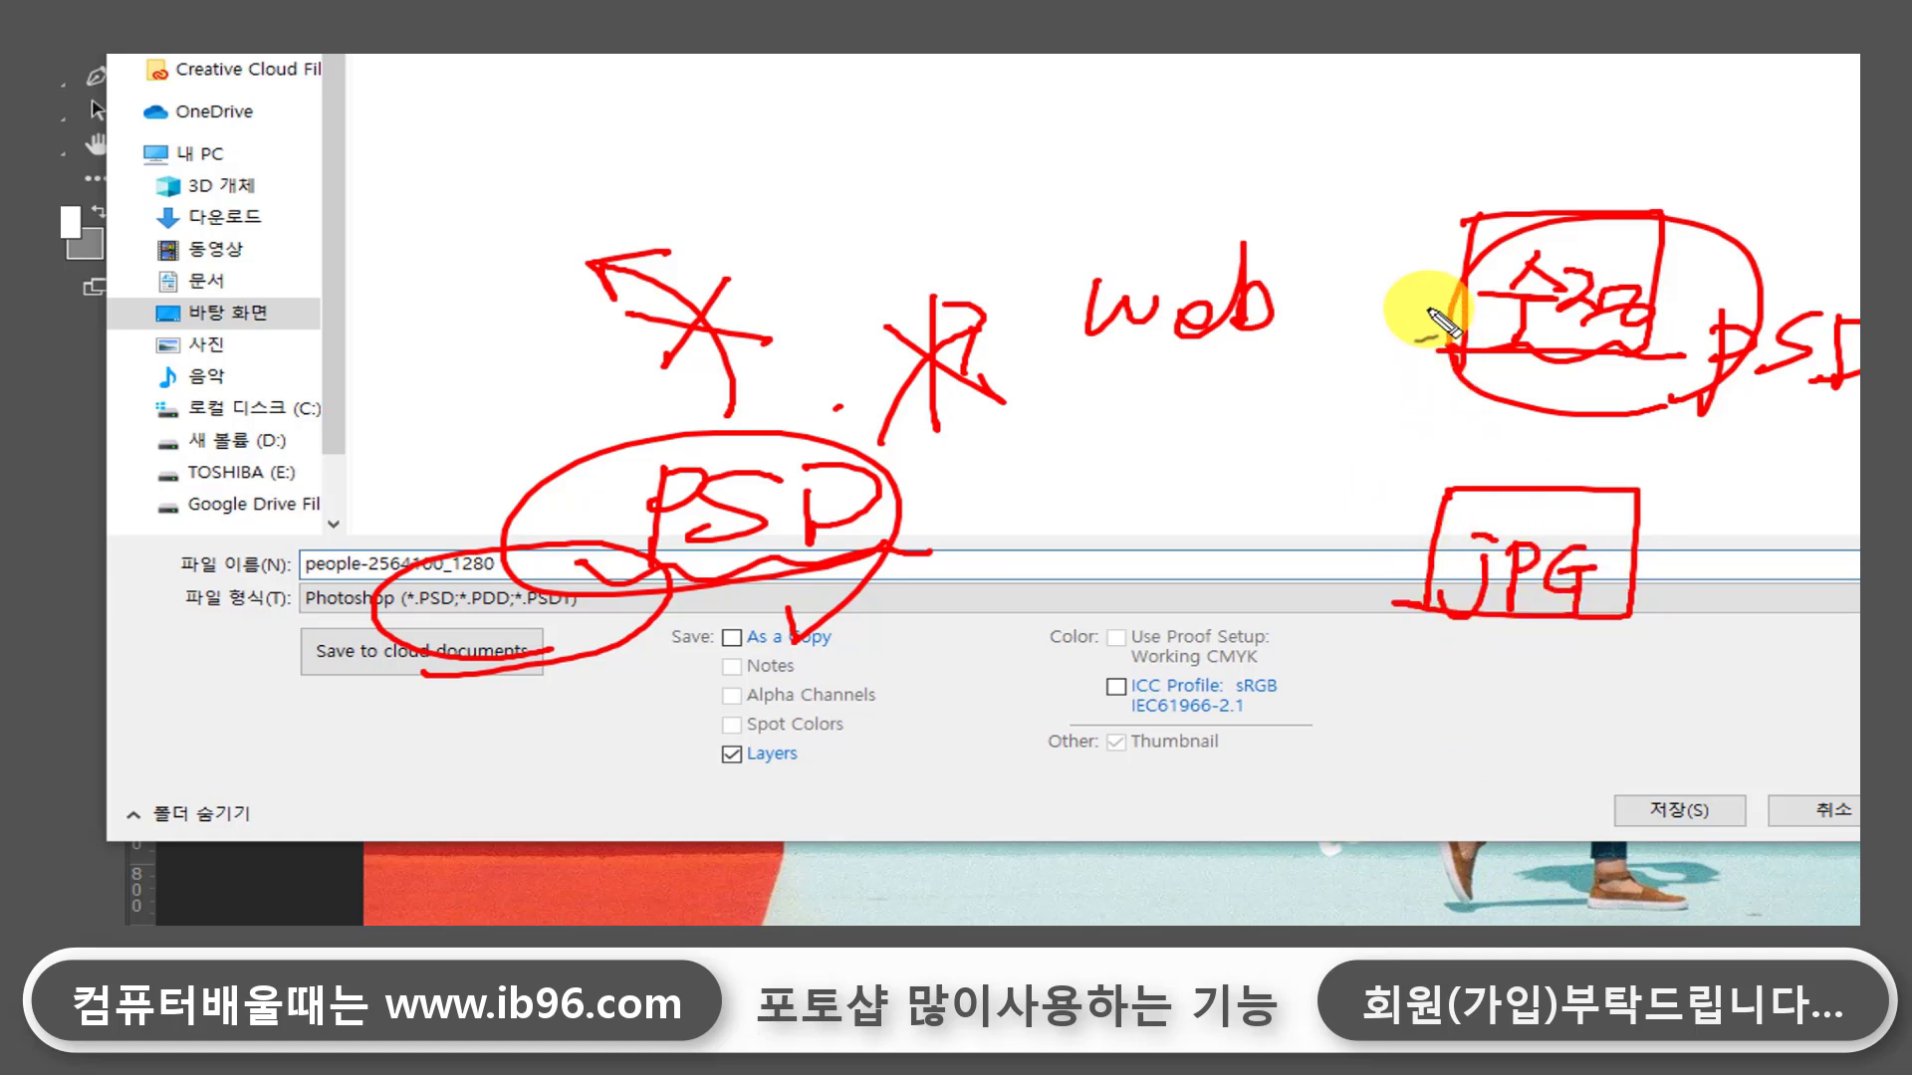
pyautogui.moveTo(1559, 673)
pyautogui.mouseDown()
pyautogui.moveTo(1399, 521)
pyautogui.moveTo(1566, 677)
pyautogui.moveTo(1496, 701)
pyautogui.mouseUp()
pyautogui.moveTo(1569, 382); pyautogui.dragTo(1858, 402)
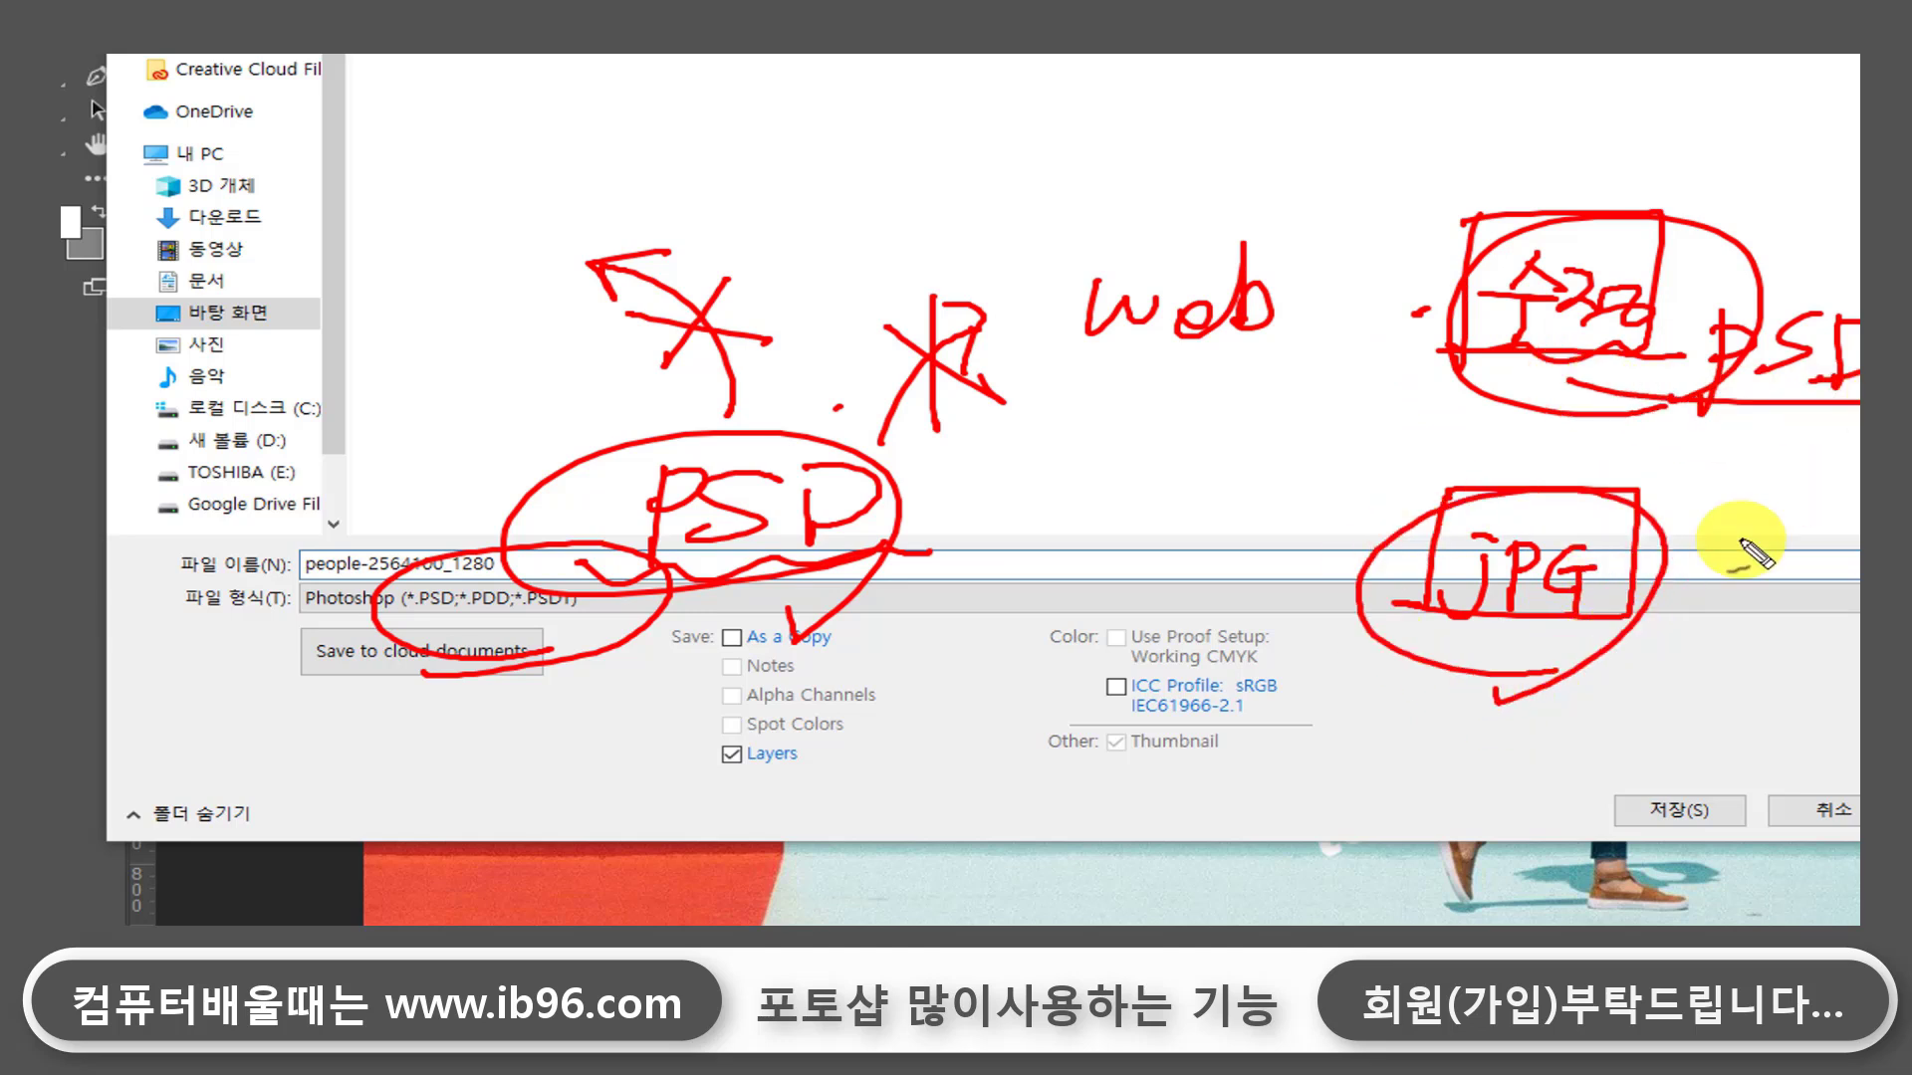
pyautogui.moveTo(1545, 640)
pyautogui.mouseDown()
pyautogui.moveTo(1442, 533)
pyautogui.moveTo(1680, 503)
pyautogui.moveTo(1541, 665)
pyautogui.moveTo(1499, 672)
pyautogui.moveTo(1579, 659)
pyautogui.moveTo(1570, 680)
pyautogui.moveTo(1547, 692)
pyautogui.moveTo(1533, 652)
pyautogui.mouseUp()
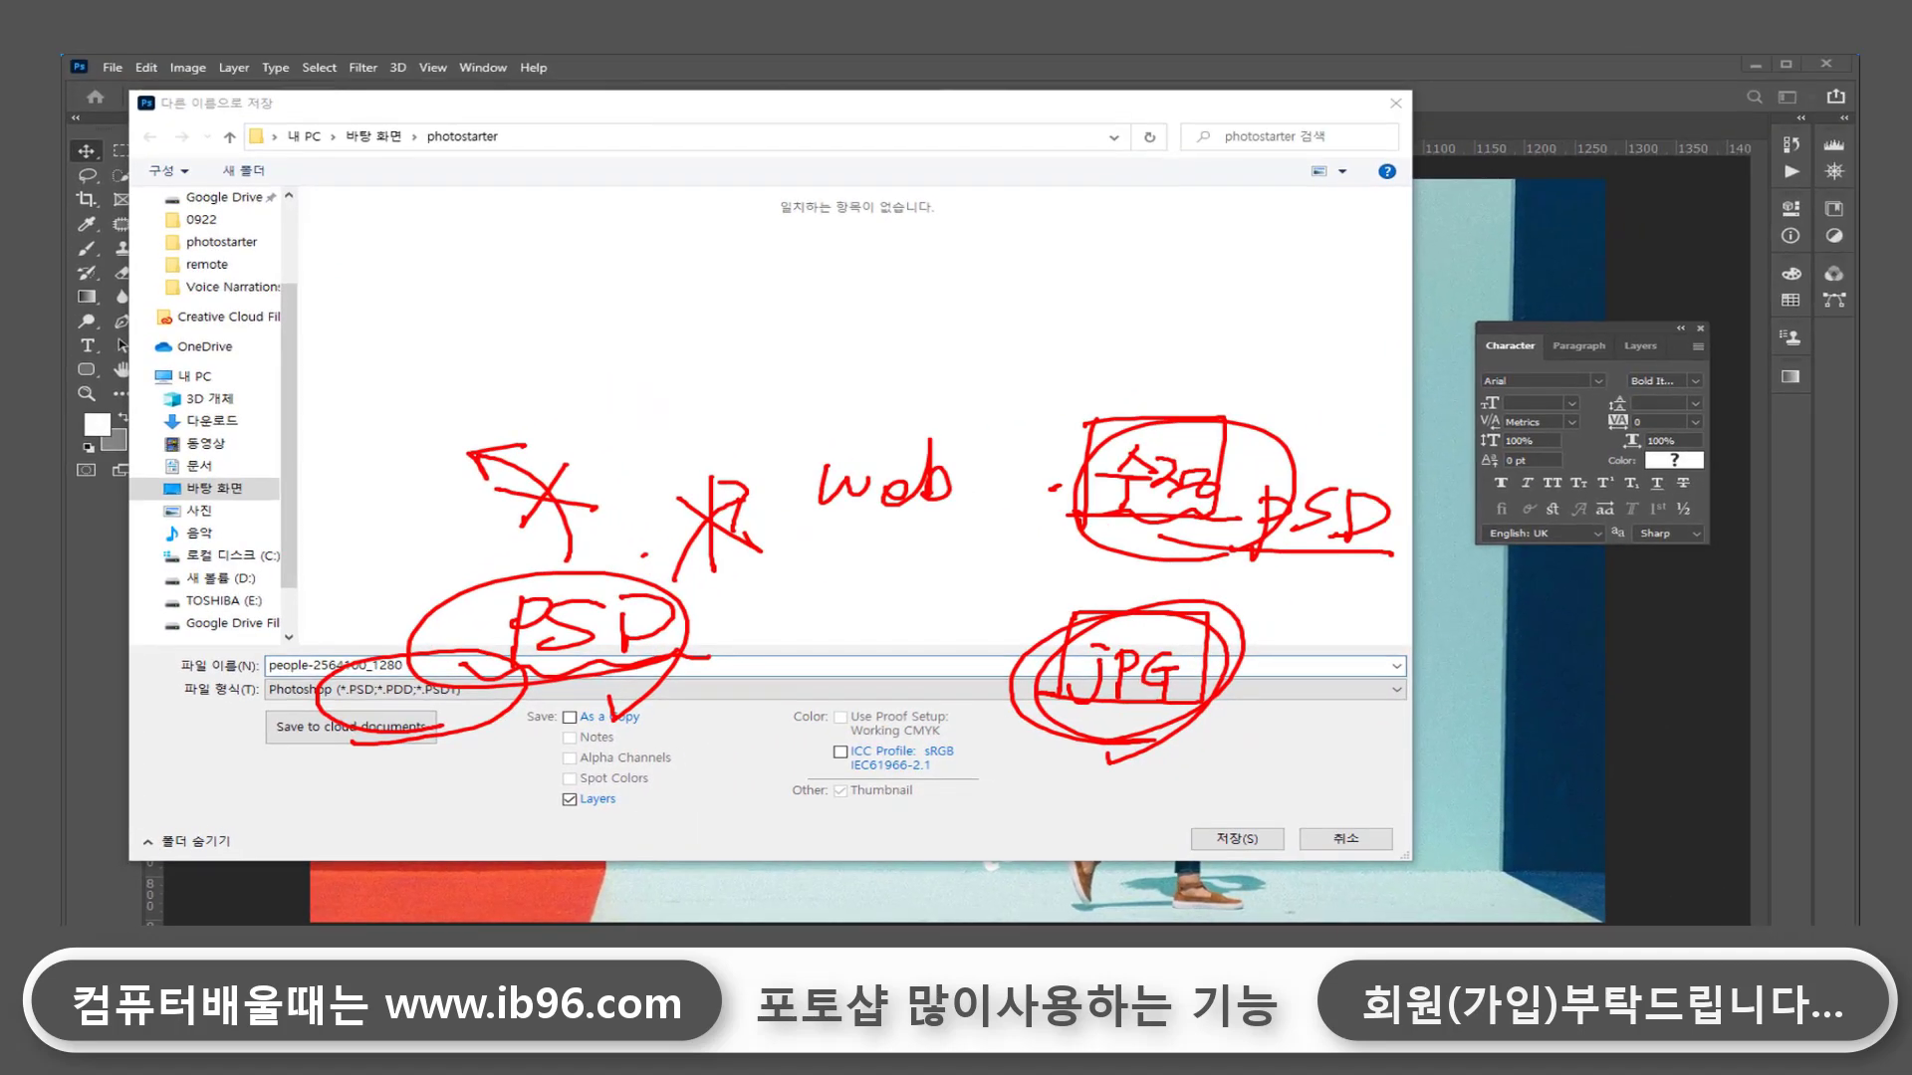
pyautogui.press('Escape')
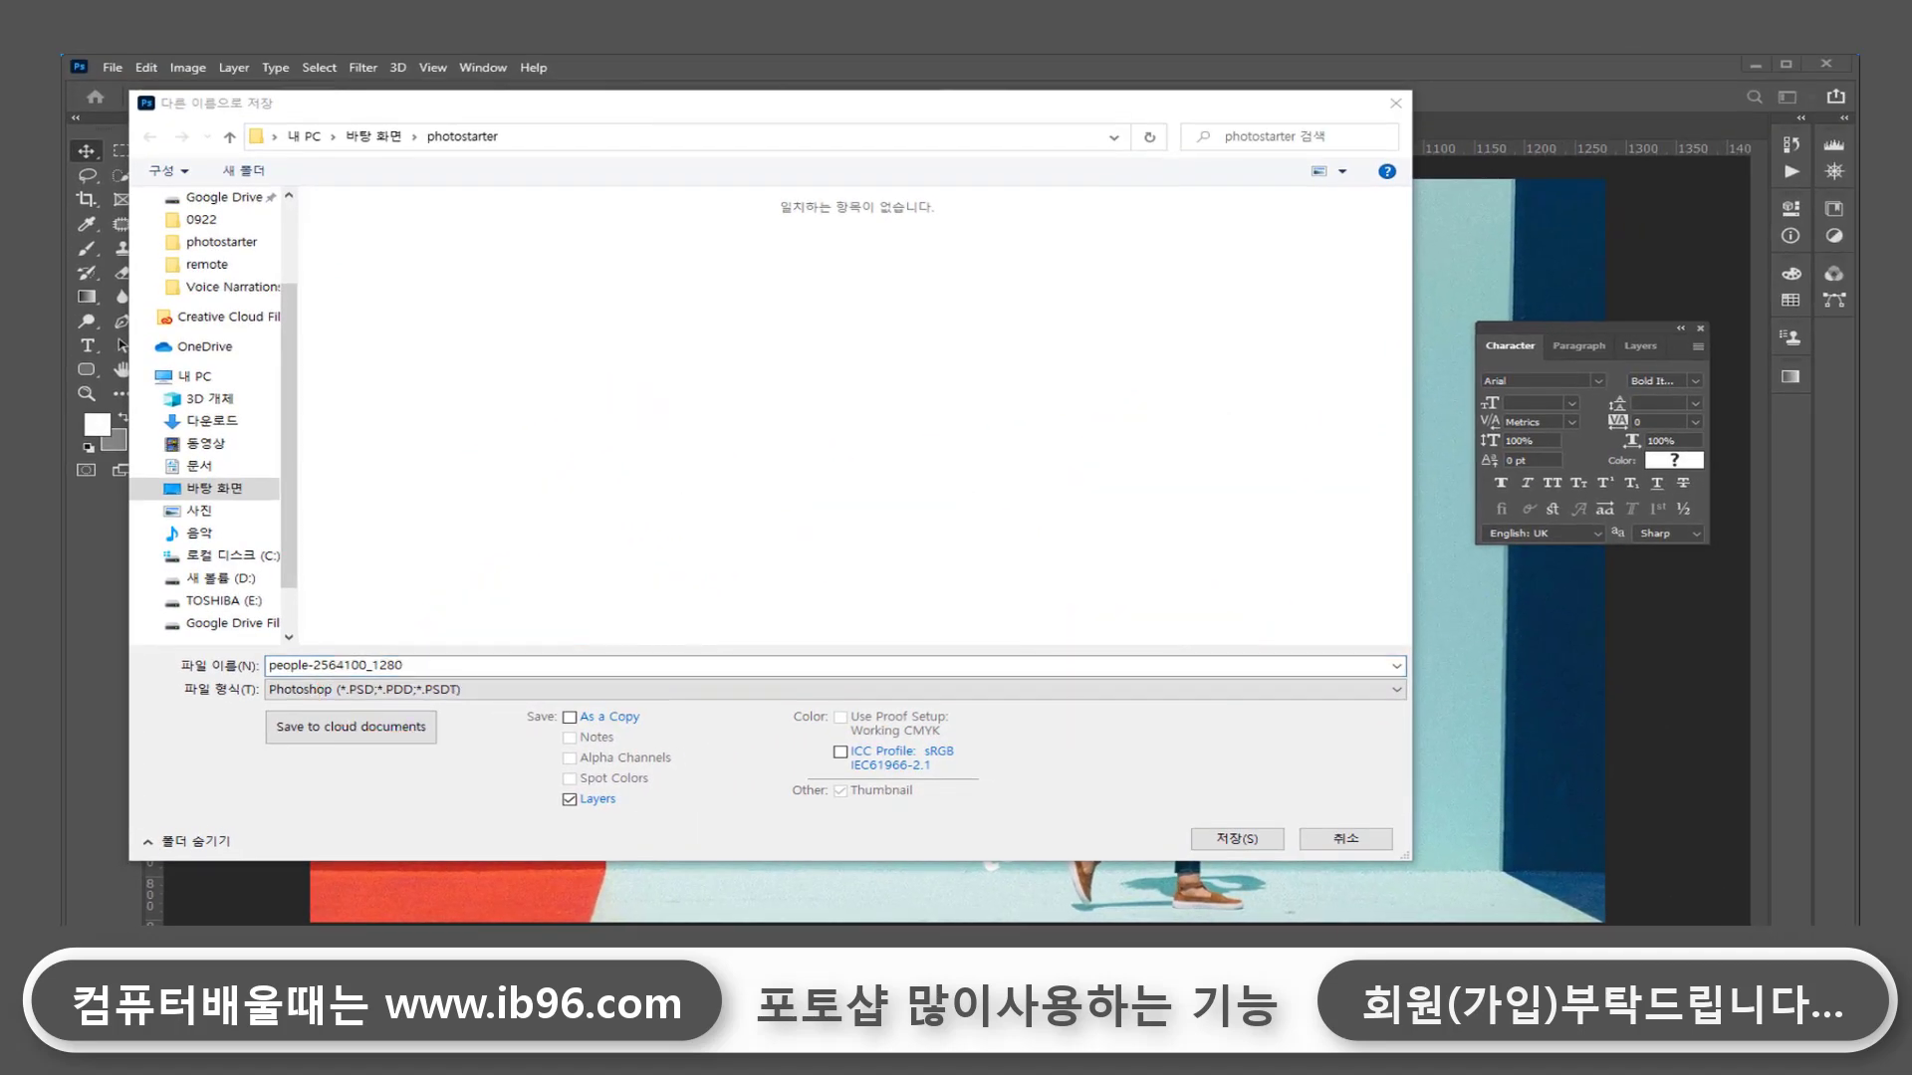
pyautogui.click(1376, 837)
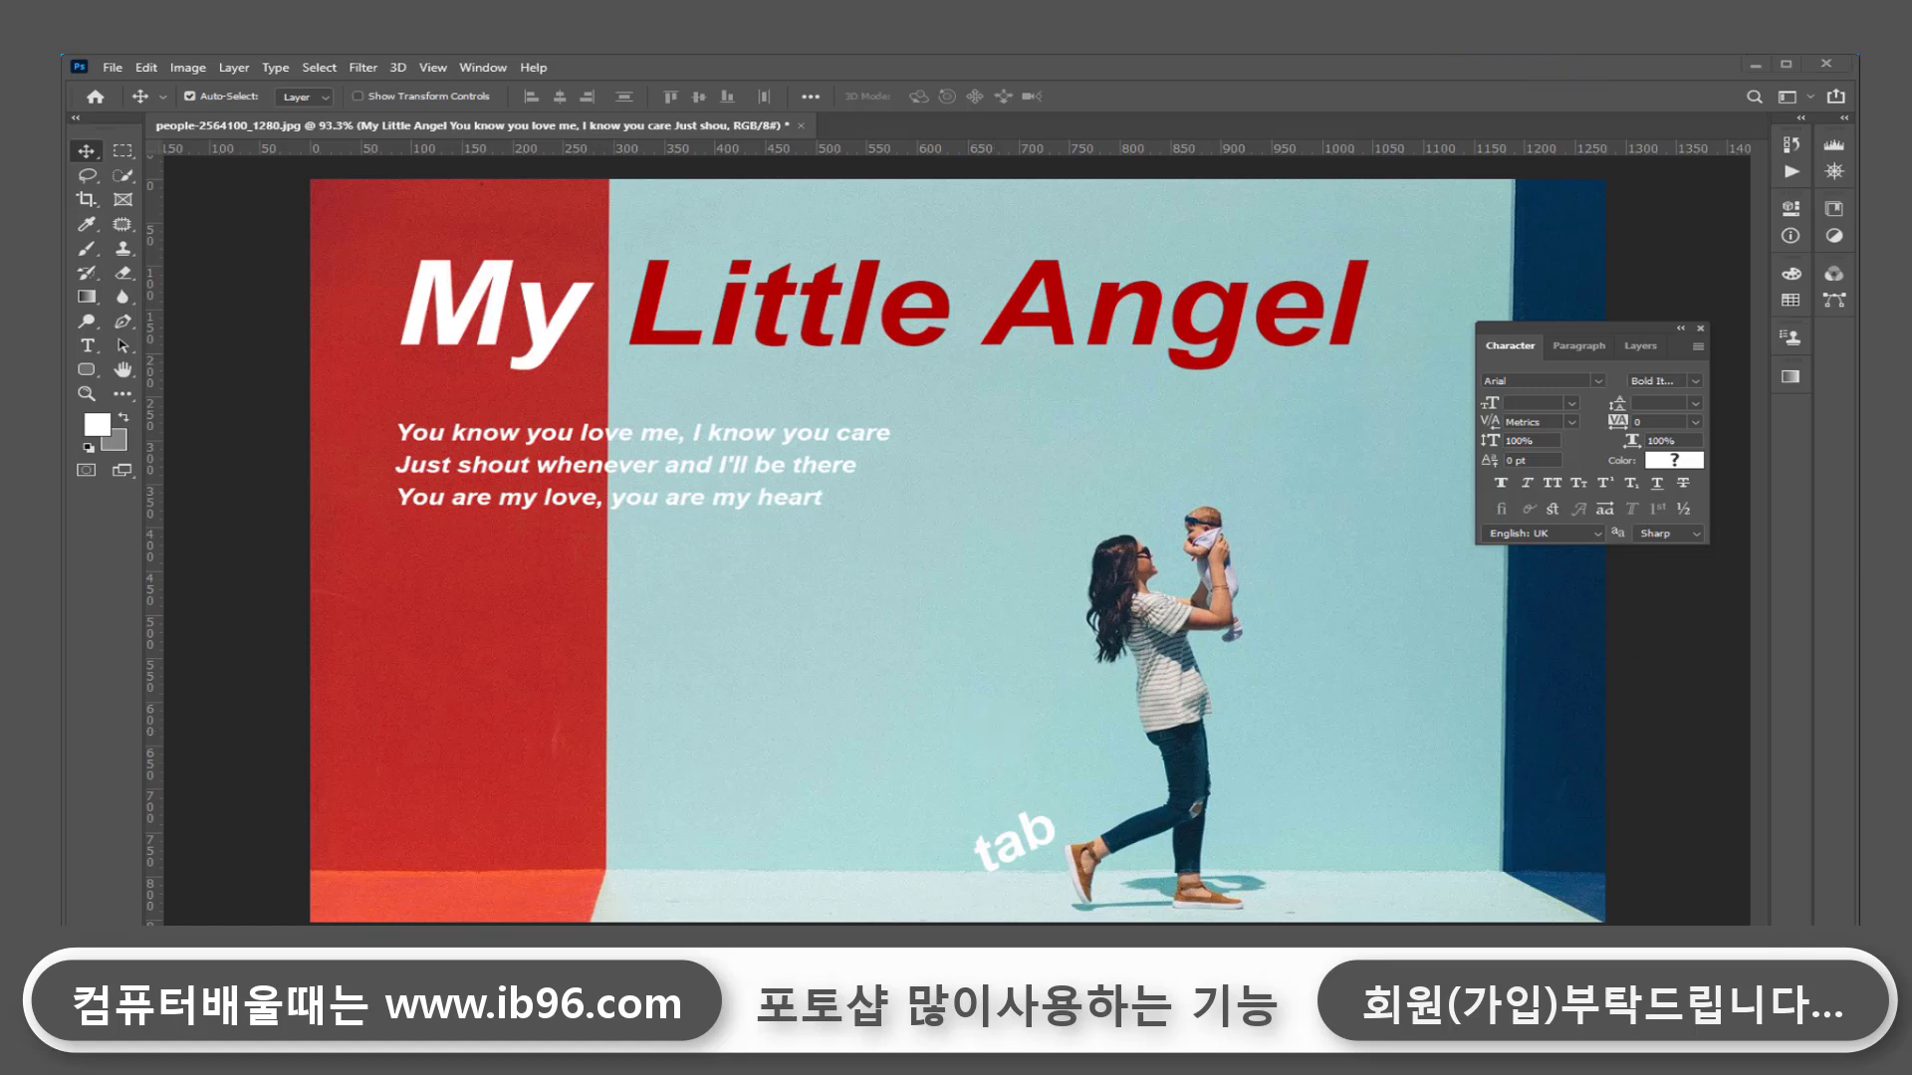
pyautogui.moveTo(227, 95)
pyautogui.mouseDown()
pyautogui.moveTo(147, 96)
pyautogui.moveTo(211, 103)
pyautogui.mouseUp()
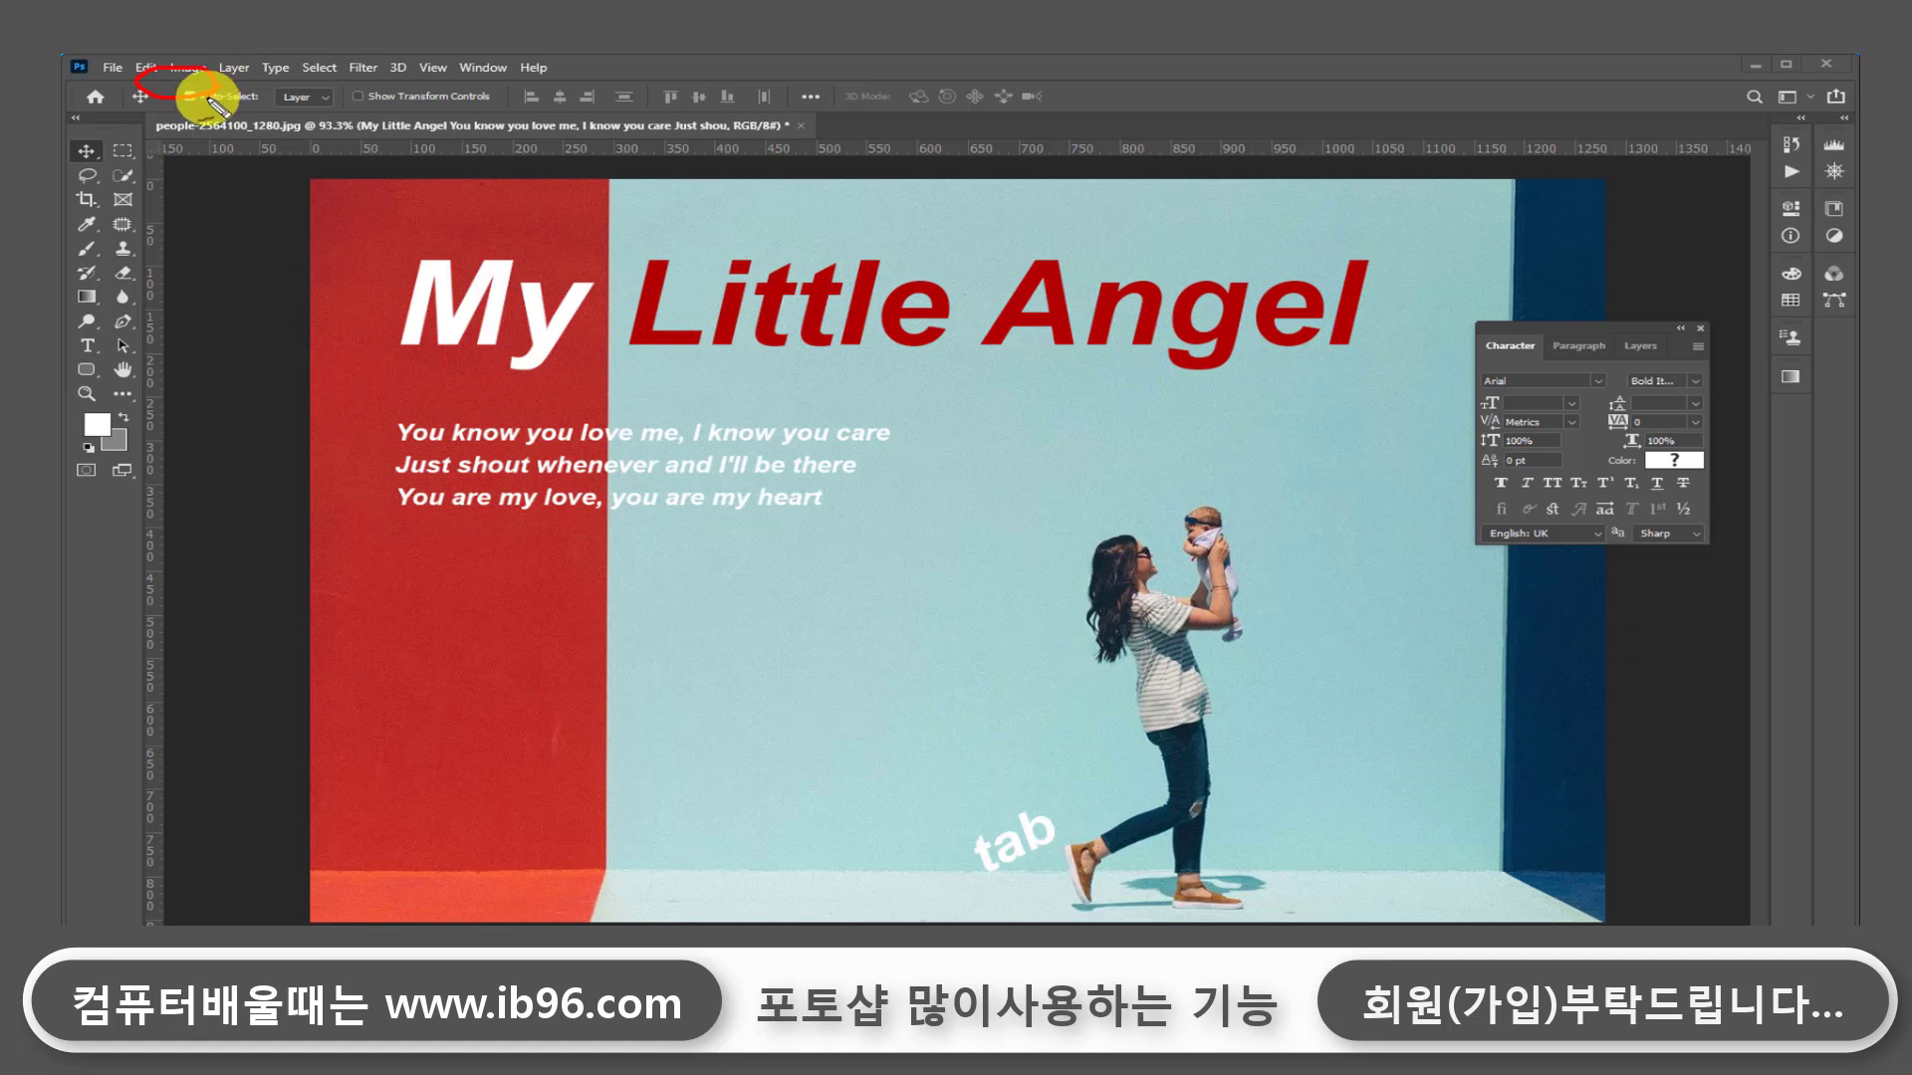
pyautogui.moveTo(1080, 299)
pyautogui.mouseDown()
pyautogui.moveTo(1058, 229)
pyautogui.moveTo(1080, 295)
pyautogui.mouseUp()
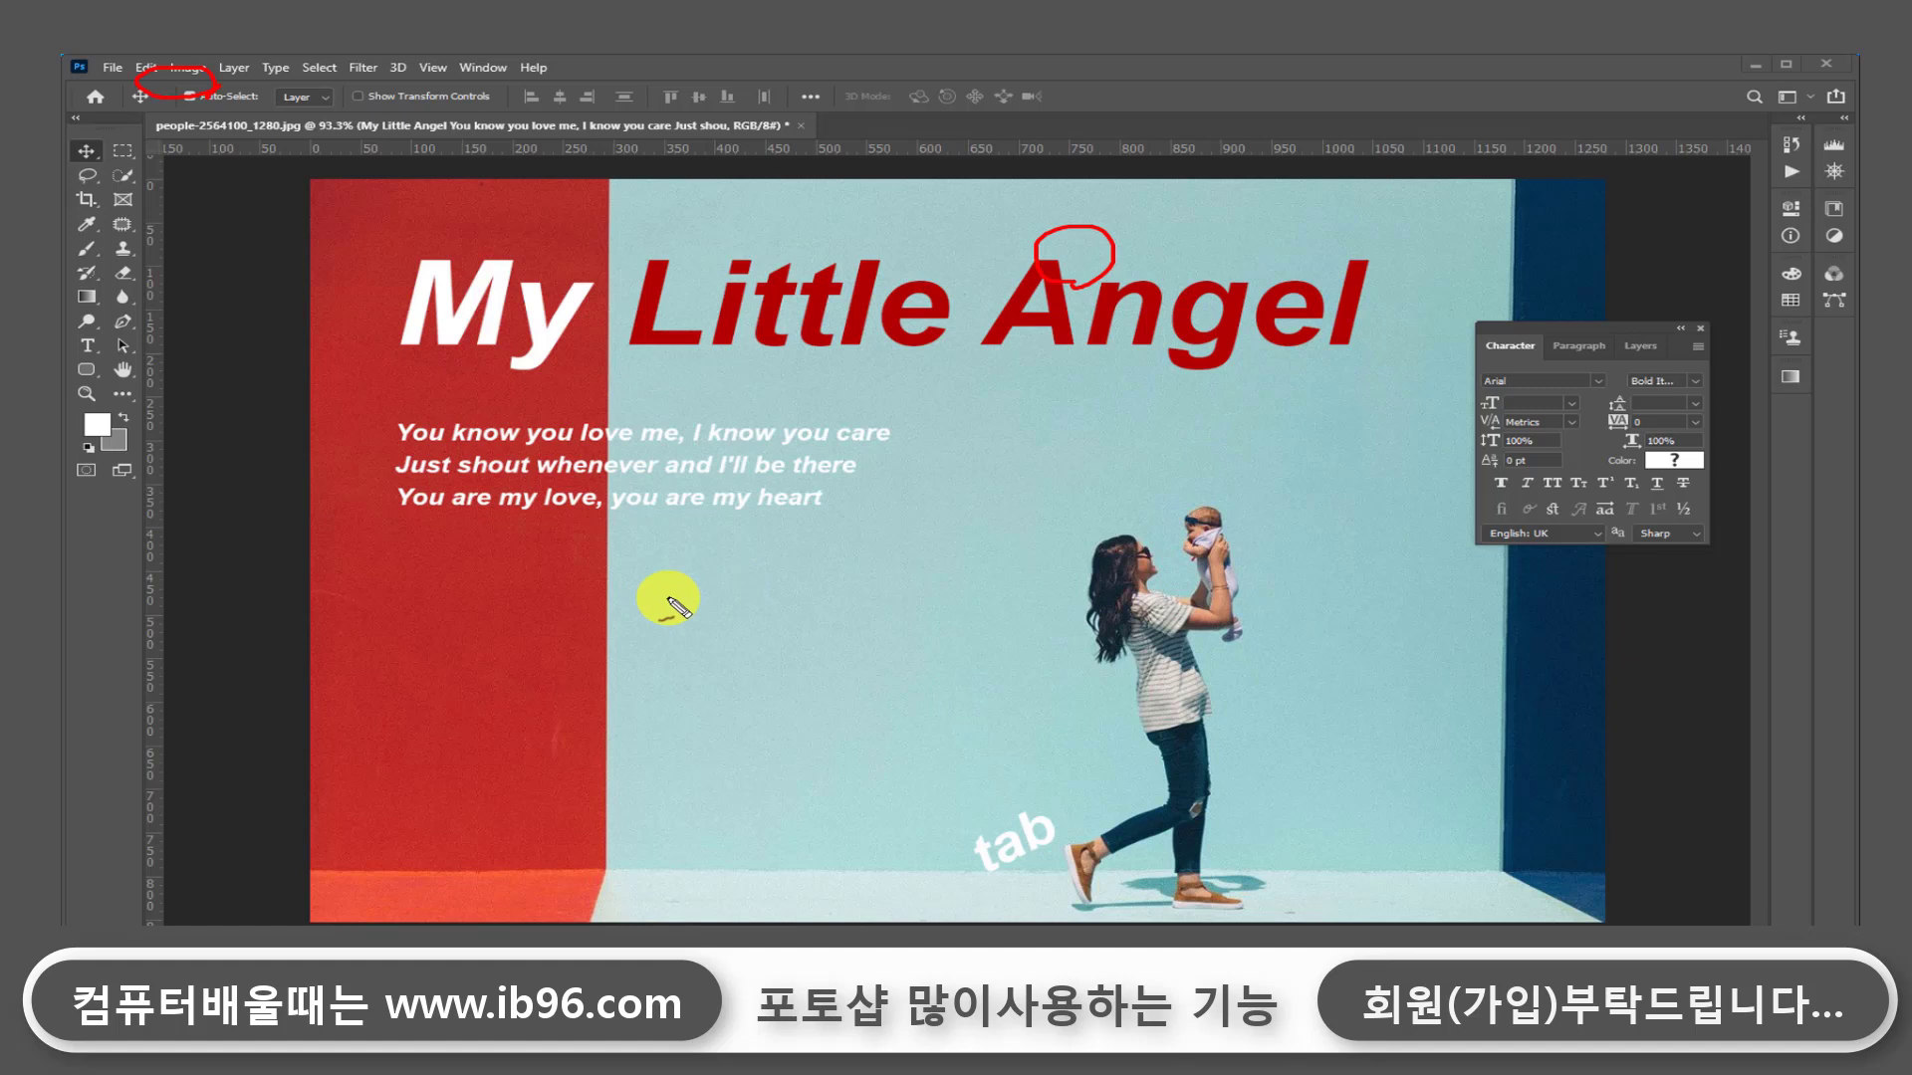
pyautogui.moveTo(665, 616)
pyautogui.mouseDown()
pyautogui.moveTo(852, 572)
pyautogui.moveTo(887, 602)
pyautogui.moveTo(906, 532)
pyautogui.moveTo(908, 613)
pyautogui.mouseUp()
pyautogui.click(1017, 604)
pyautogui.moveTo(707, 610)
pyautogui.mouseDown()
pyautogui.moveTo(777, 673)
pyautogui.moveTo(745, 683)
pyautogui.moveTo(841, 661)
pyautogui.moveTo(866, 696)
pyautogui.moveTo(913, 683)
pyautogui.moveTo(934, 713)
pyautogui.mouseUp()
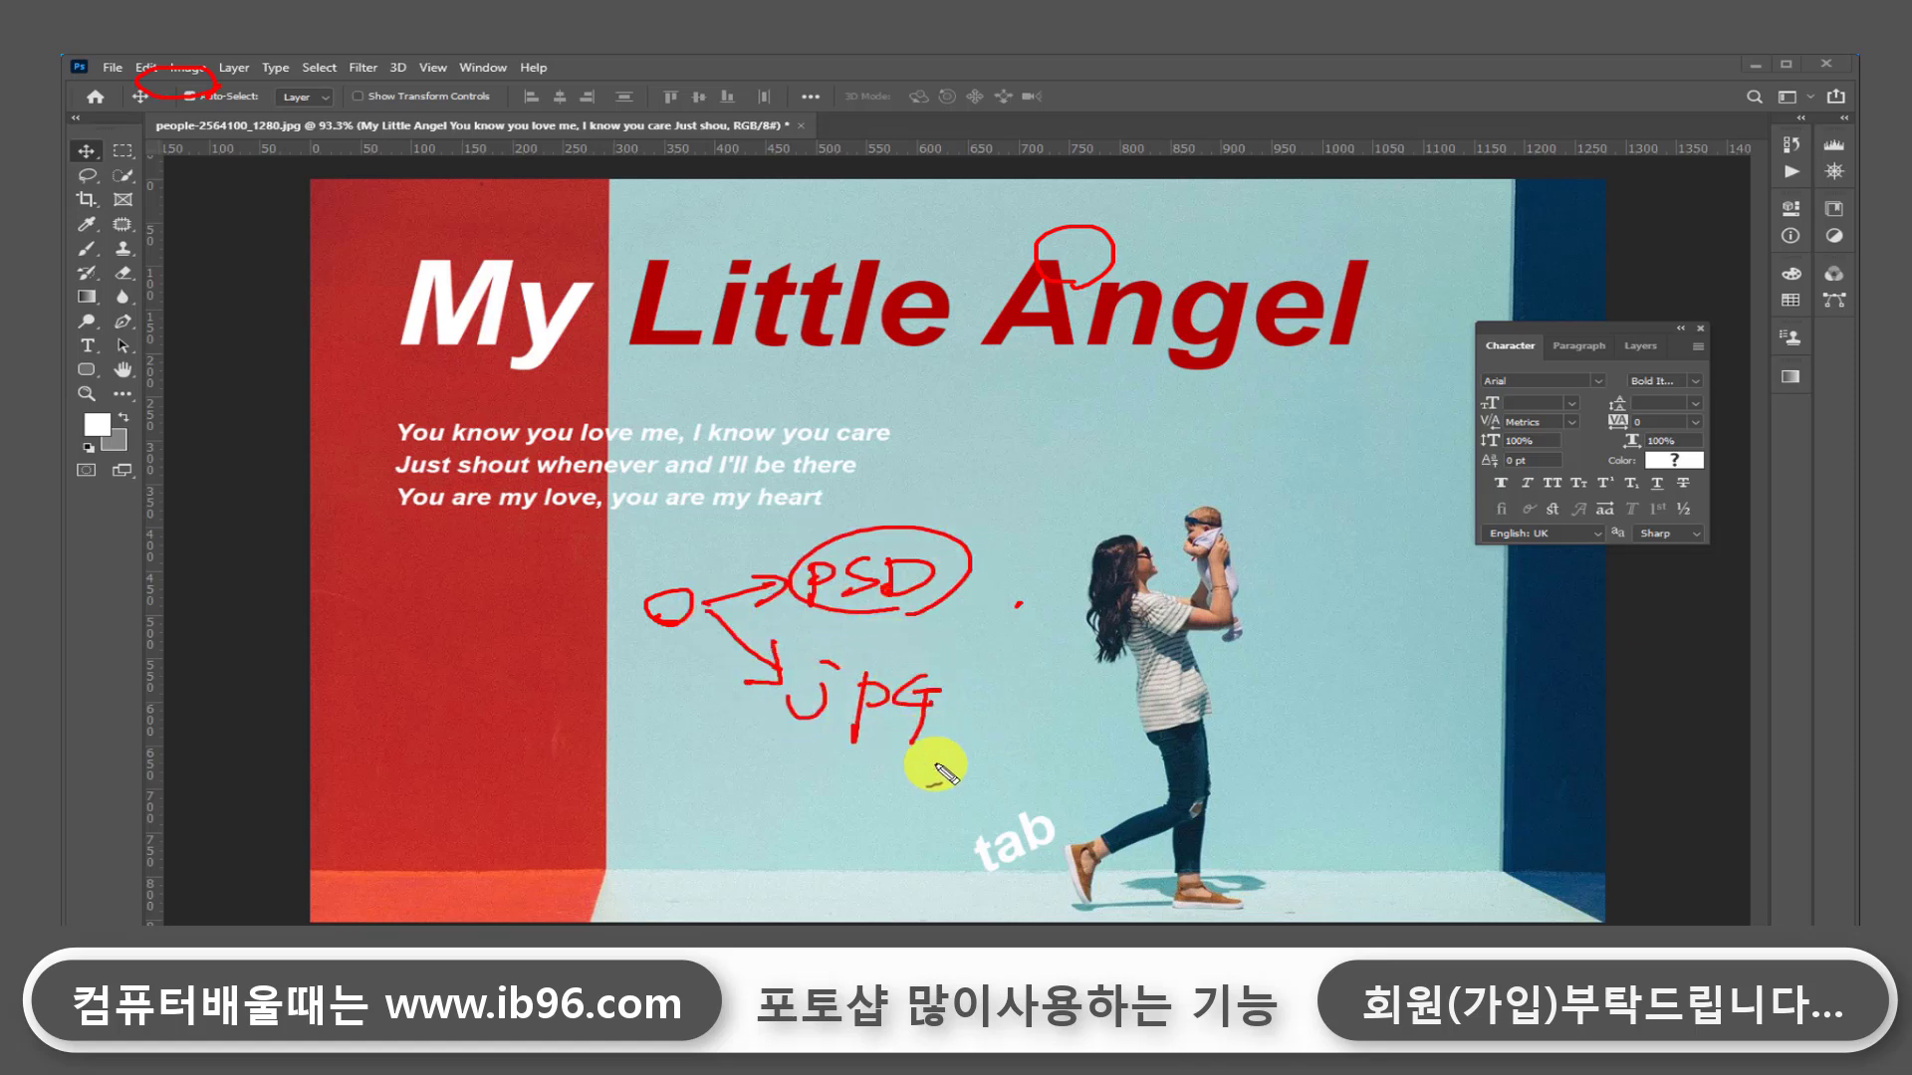
pyautogui.moveTo(733, 741)
pyautogui.mouseDown()
pyautogui.moveTo(974, 753)
pyautogui.moveTo(986, 647)
pyautogui.moveTo(781, 671)
pyautogui.moveTo(786, 745)
pyautogui.mouseUp()
pyautogui.moveTo(966, 709)
pyautogui.mouseDown()
pyautogui.moveTo(1041, 687)
pyautogui.moveTo(1021, 699)
pyautogui.mouseUp()
pyautogui.moveTo(1077, 664)
pyautogui.mouseDown()
pyautogui.moveTo(1066, 681)
pyautogui.moveTo(1115, 709)
pyautogui.mouseUp()
pyautogui.moveTo(981, 697)
pyautogui.mouseDown()
pyautogui.moveTo(1031, 737)
pyautogui.moveTo(1009, 762)
pyautogui.moveTo(1165, 753)
pyautogui.mouseUp()
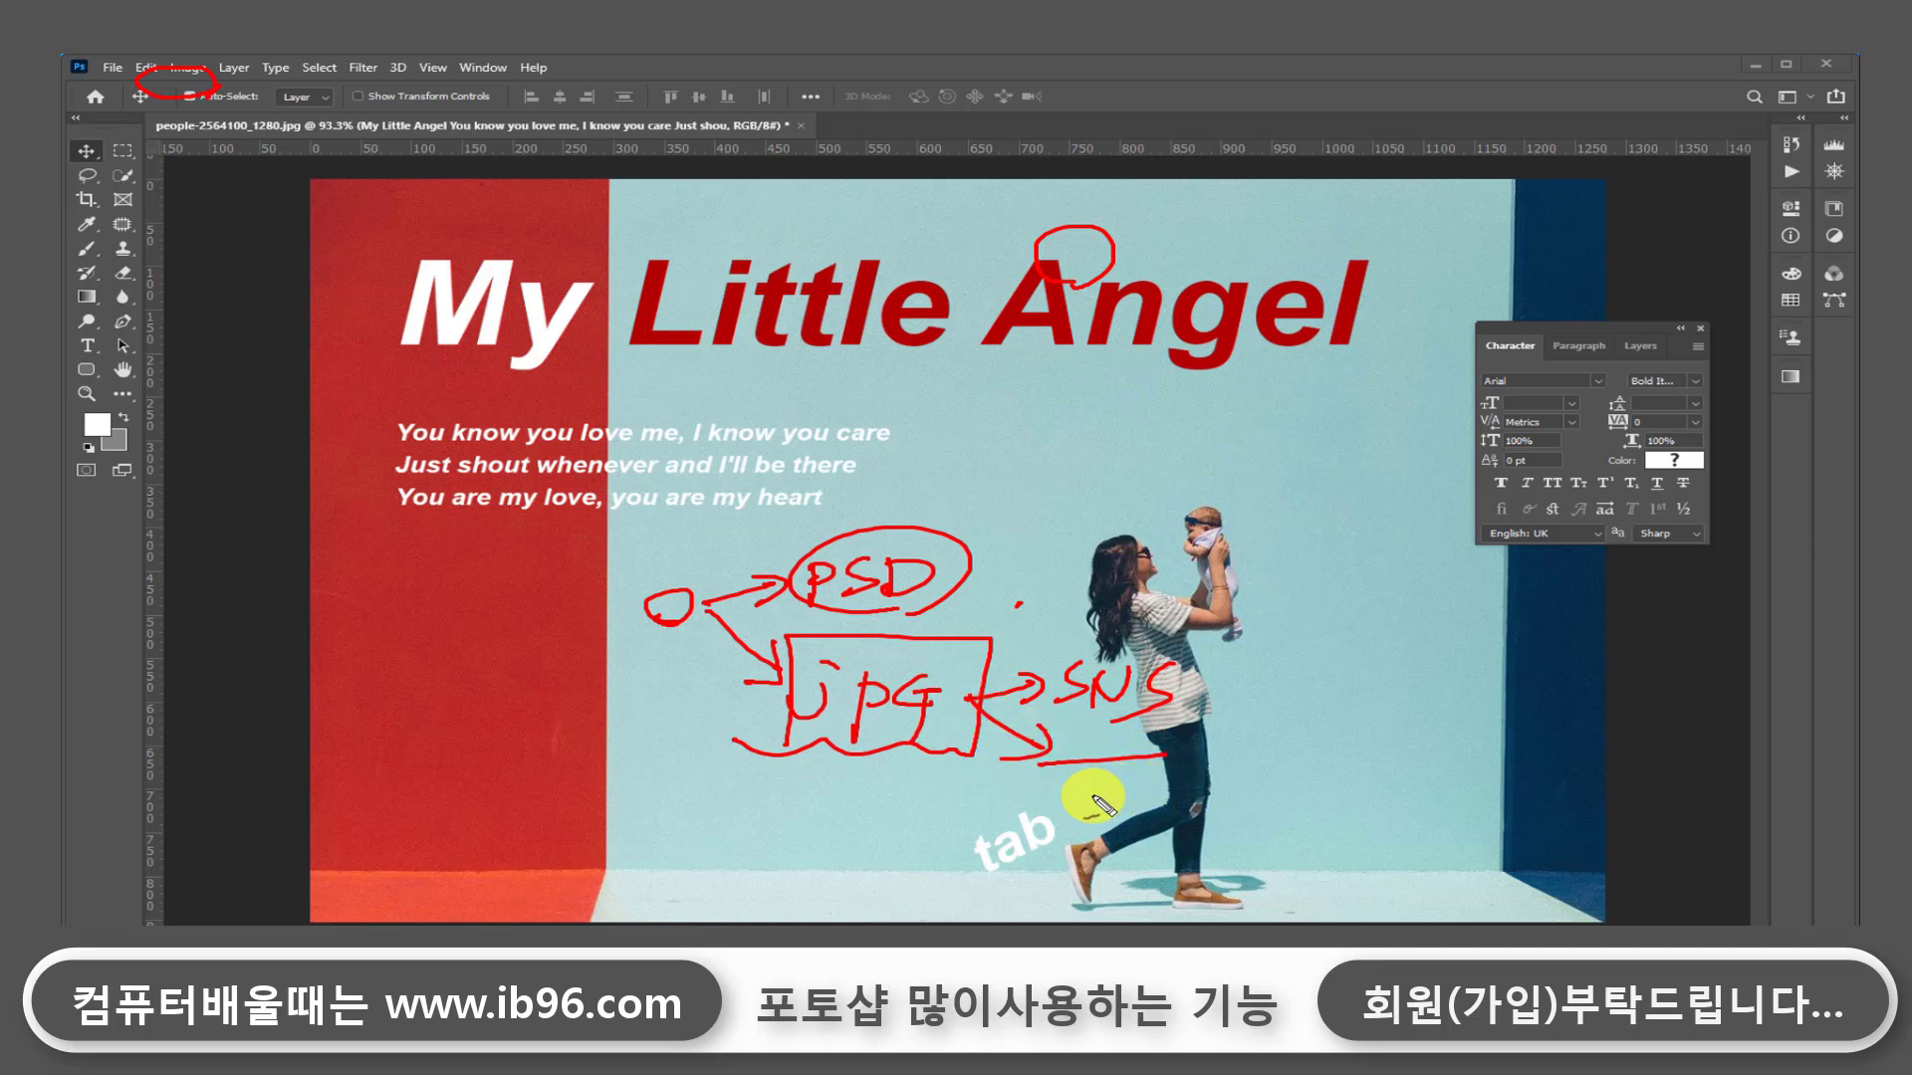
pyautogui.moveTo(785, 615)
pyautogui.mouseDown()
pyautogui.moveTo(954, 608)
pyautogui.moveTo(979, 542)
pyautogui.moveTo(1136, 505)
pyautogui.moveTo(1113, 548)
pyautogui.mouseUp()
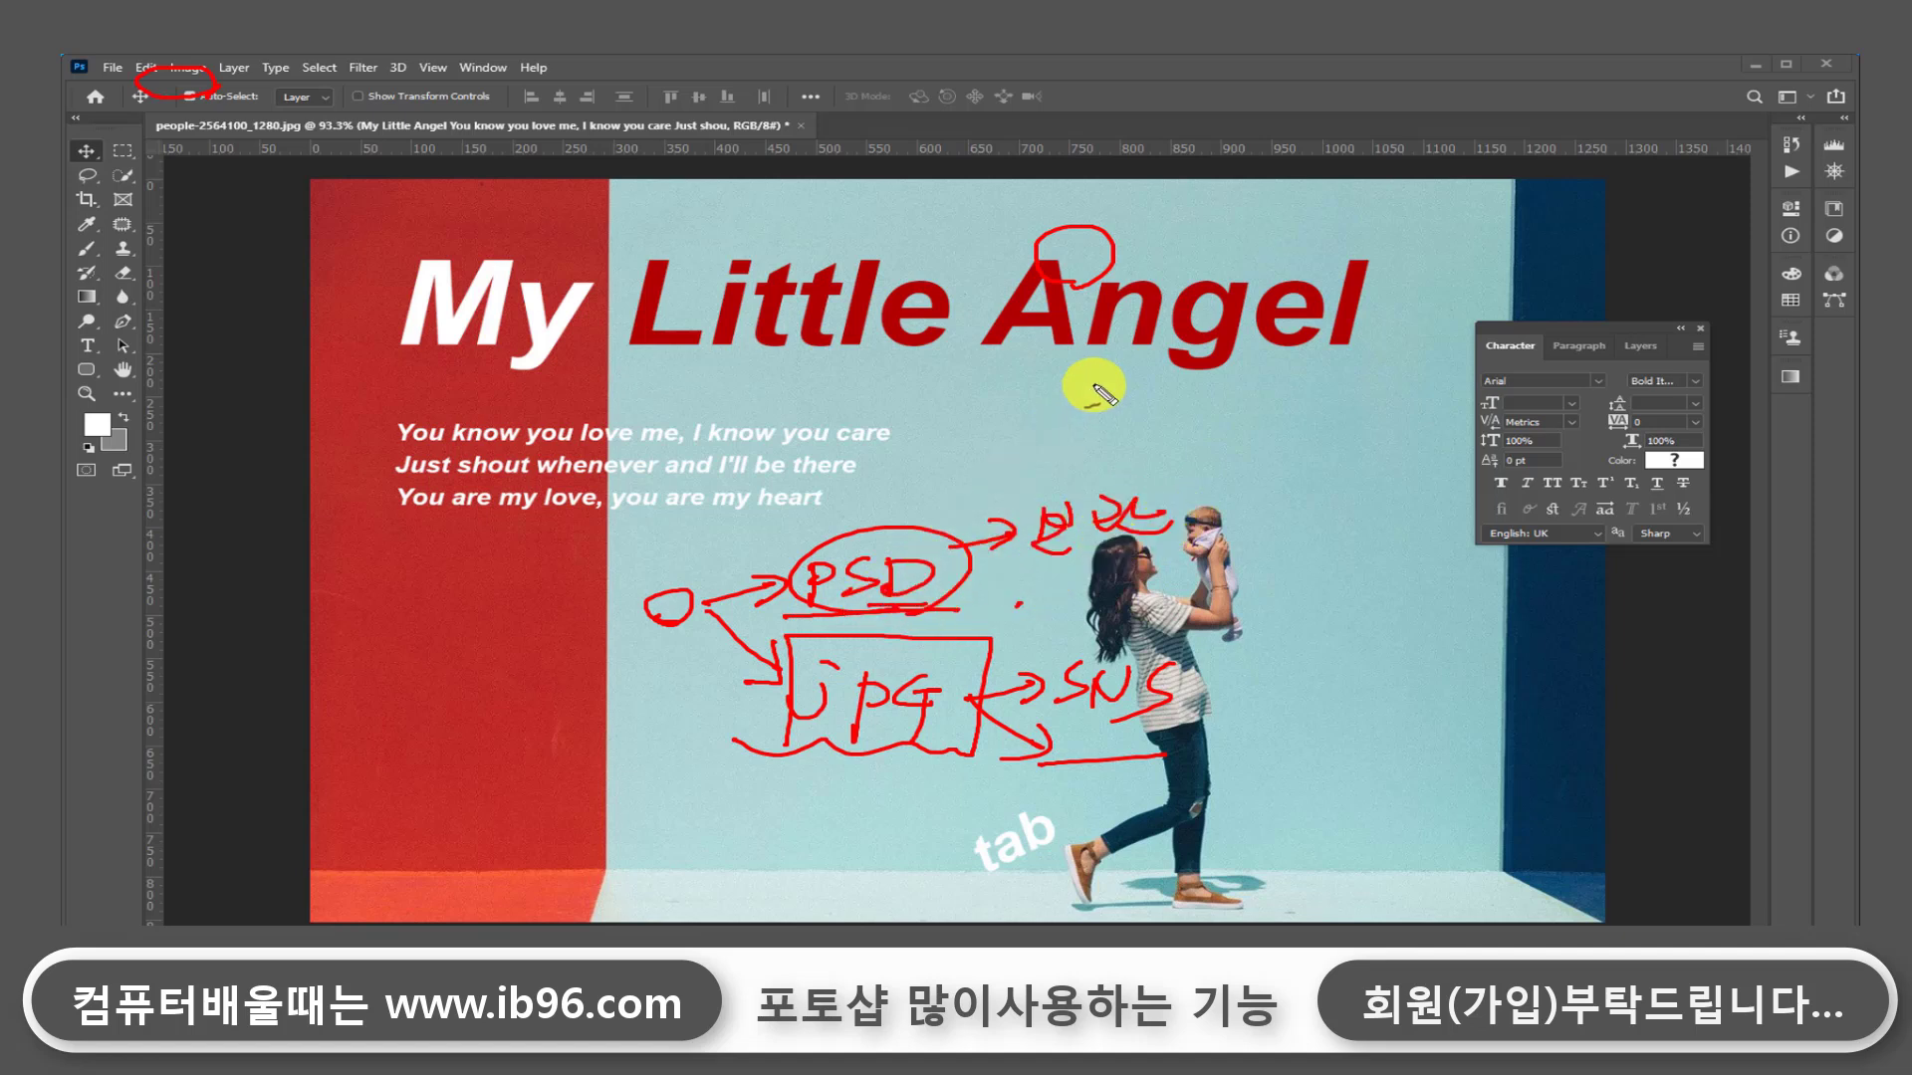
pyautogui.moveTo(856, 323); pyautogui.dragTo(889, 342)
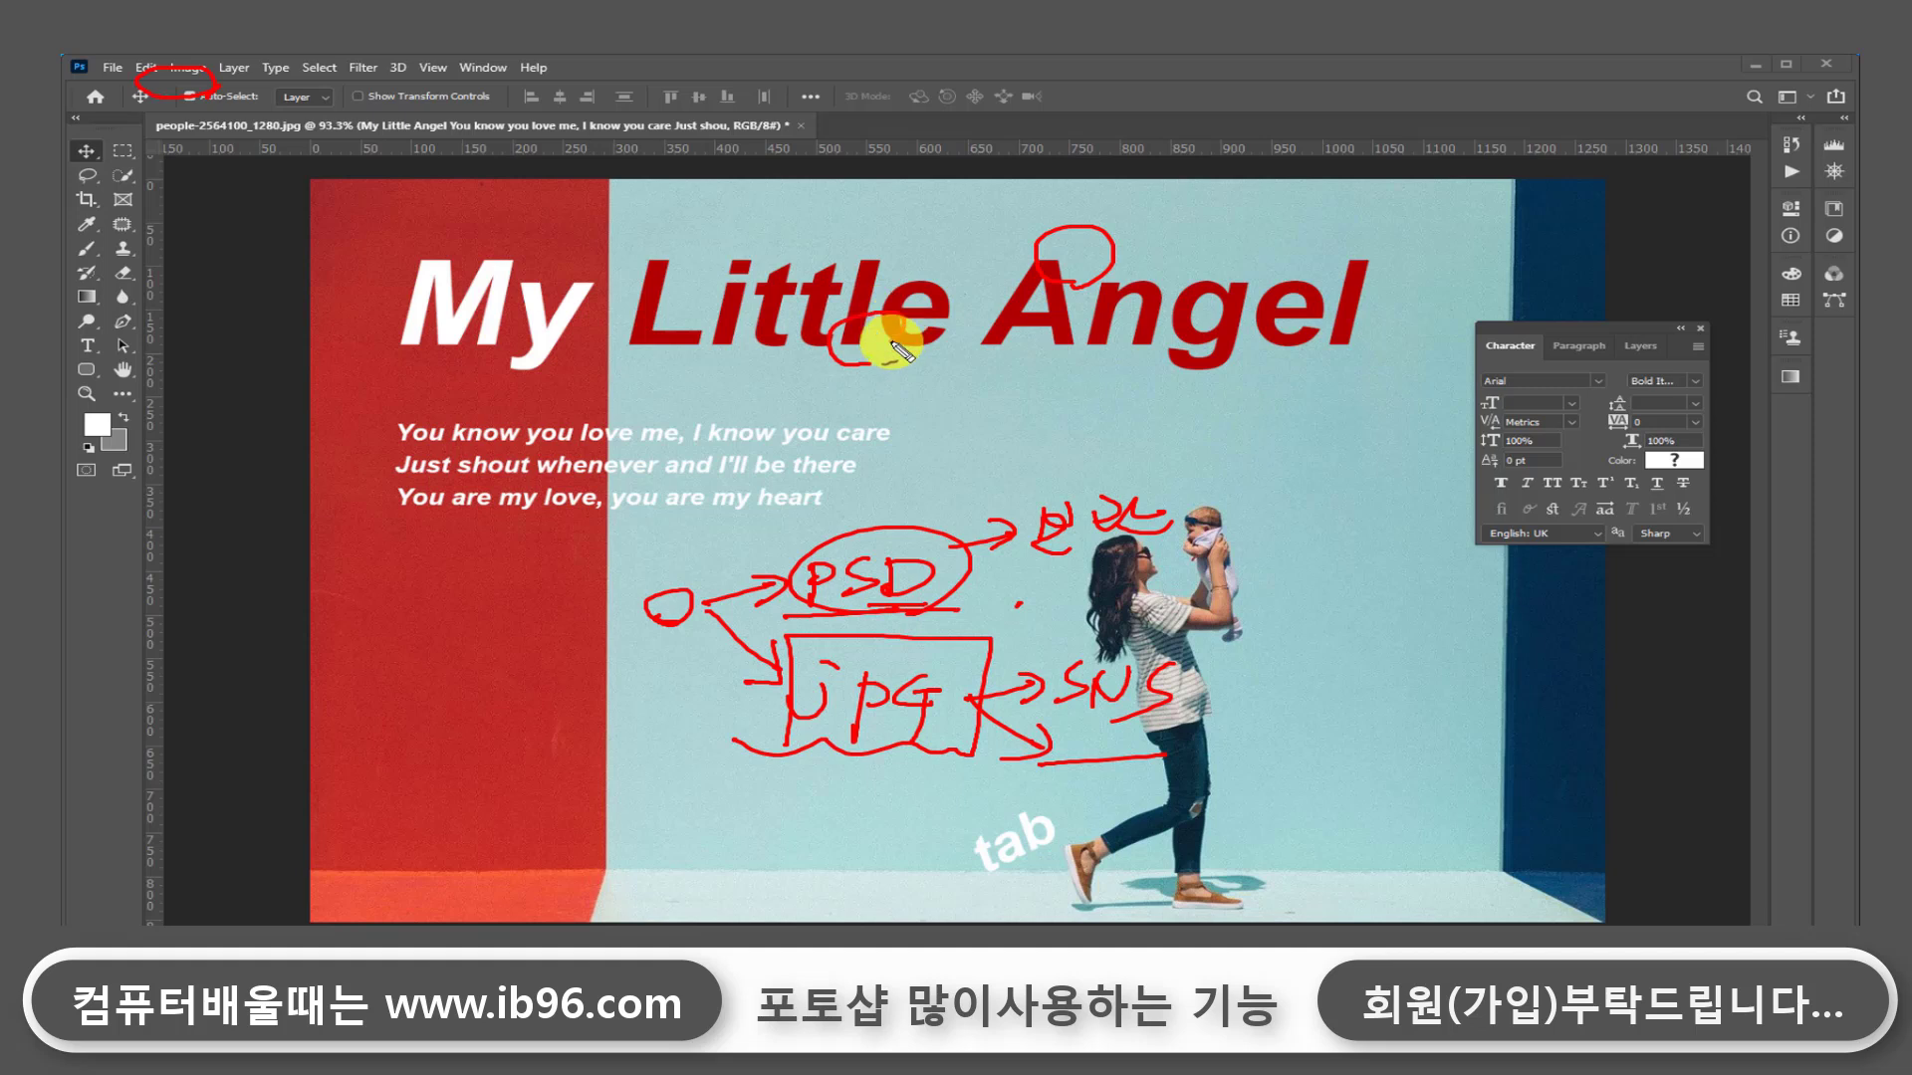
pyautogui.moveTo(876, 576)
pyautogui.mouseDown()
pyautogui.moveTo(911, 604)
pyautogui.moveTo(806, 550)
pyautogui.moveTo(927, 596)
pyautogui.moveTo(919, 562)
pyautogui.moveTo(967, 467)
pyautogui.moveTo(1044, 492)
pyautogui.moveTo(1084, 462)
pyautogui.moveTo(1017, 497)
pyautogui.moveTo(930, 653)
pyautogui.mouseUp()
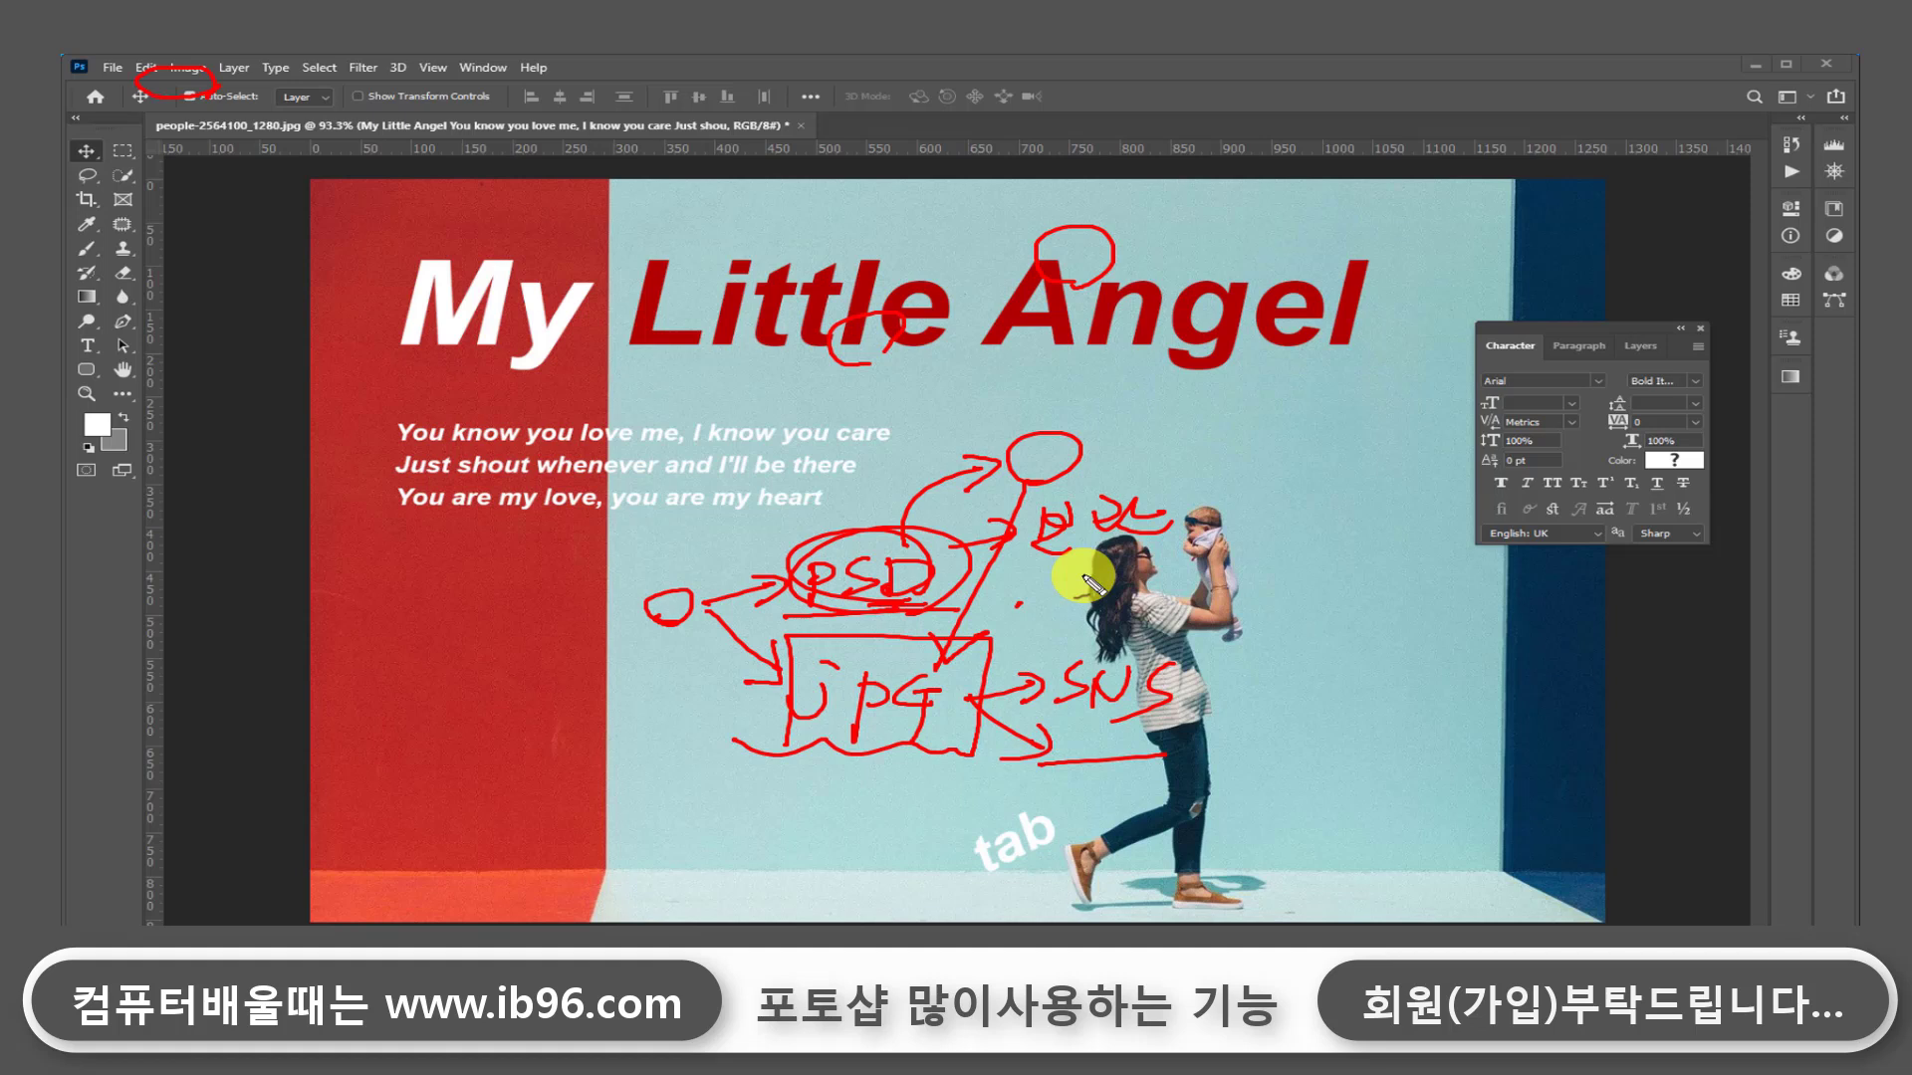
pyautogui.press('Escape')
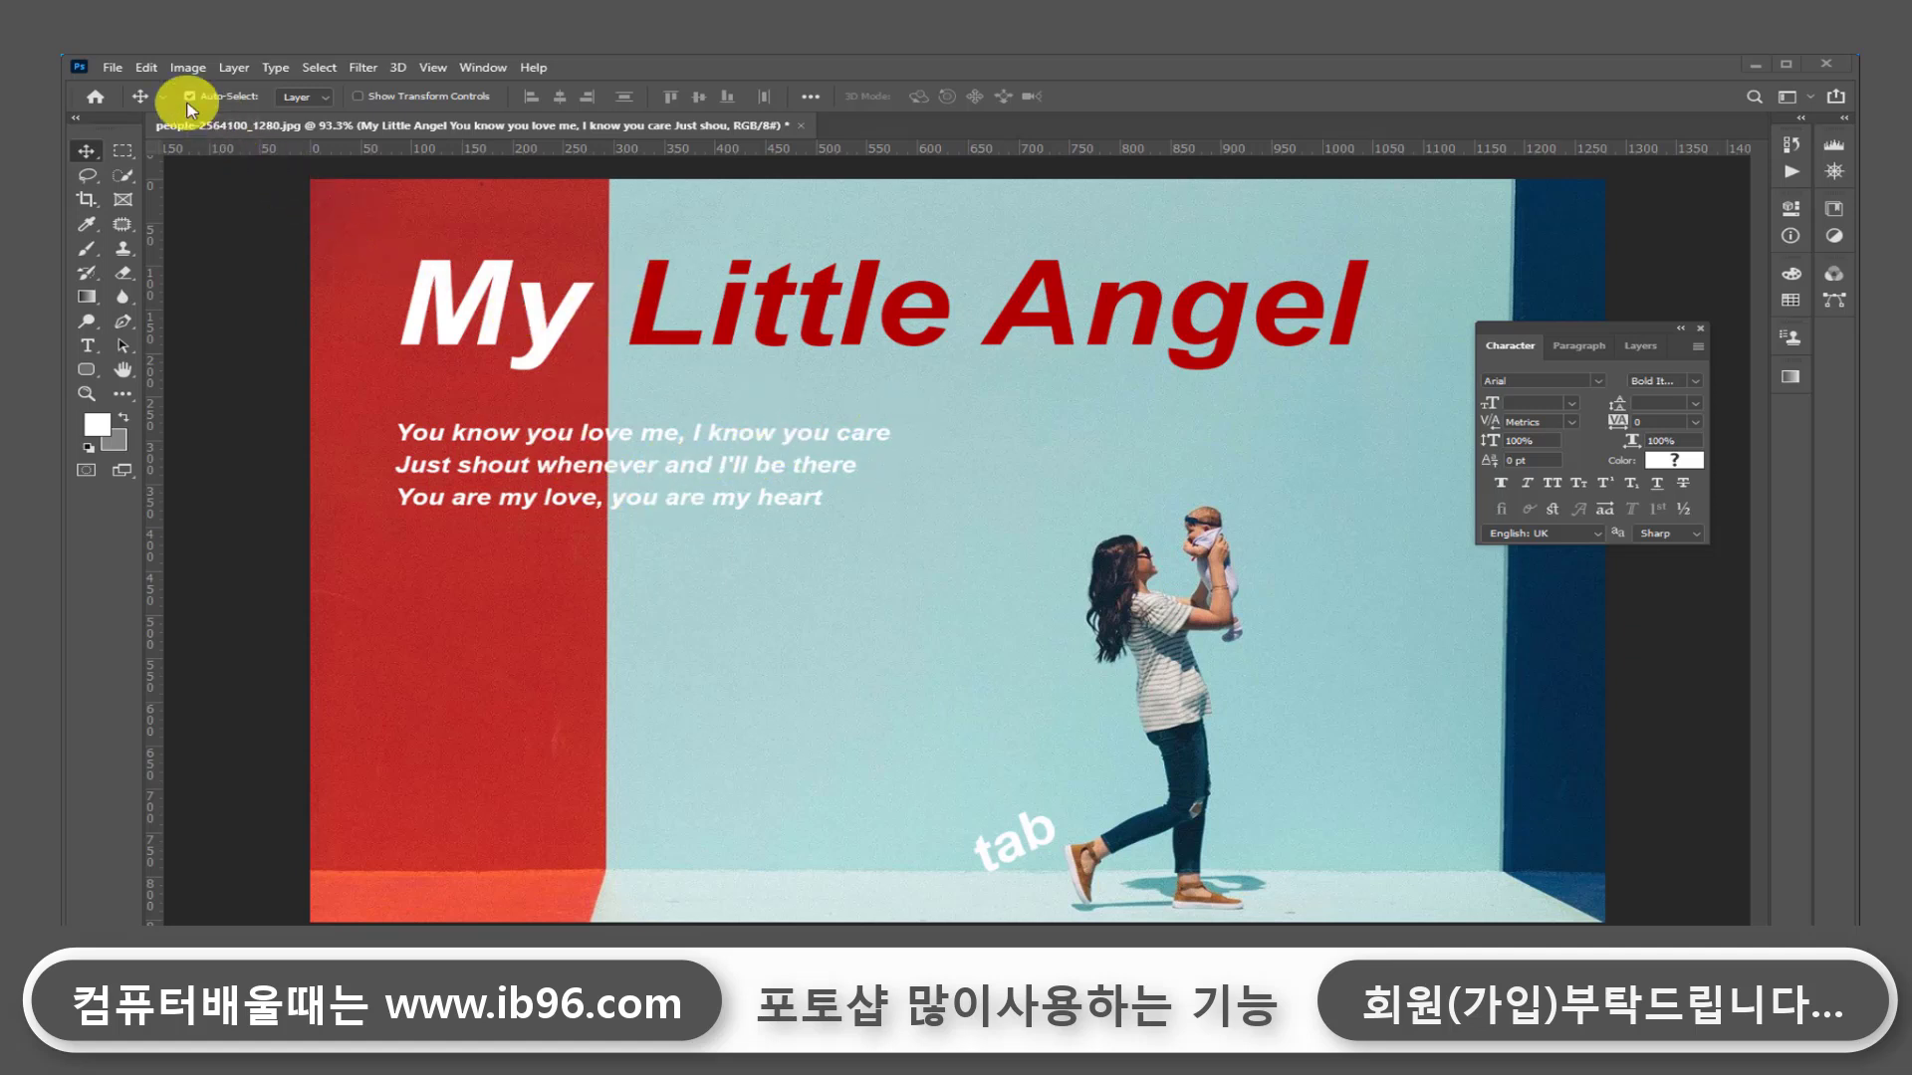
# Step: Save the document on the computer as "angel" in Photoshop PSD format with layers and Maximize Compatibility on, in the photostarter folder
pyautogui.click(112, 68)
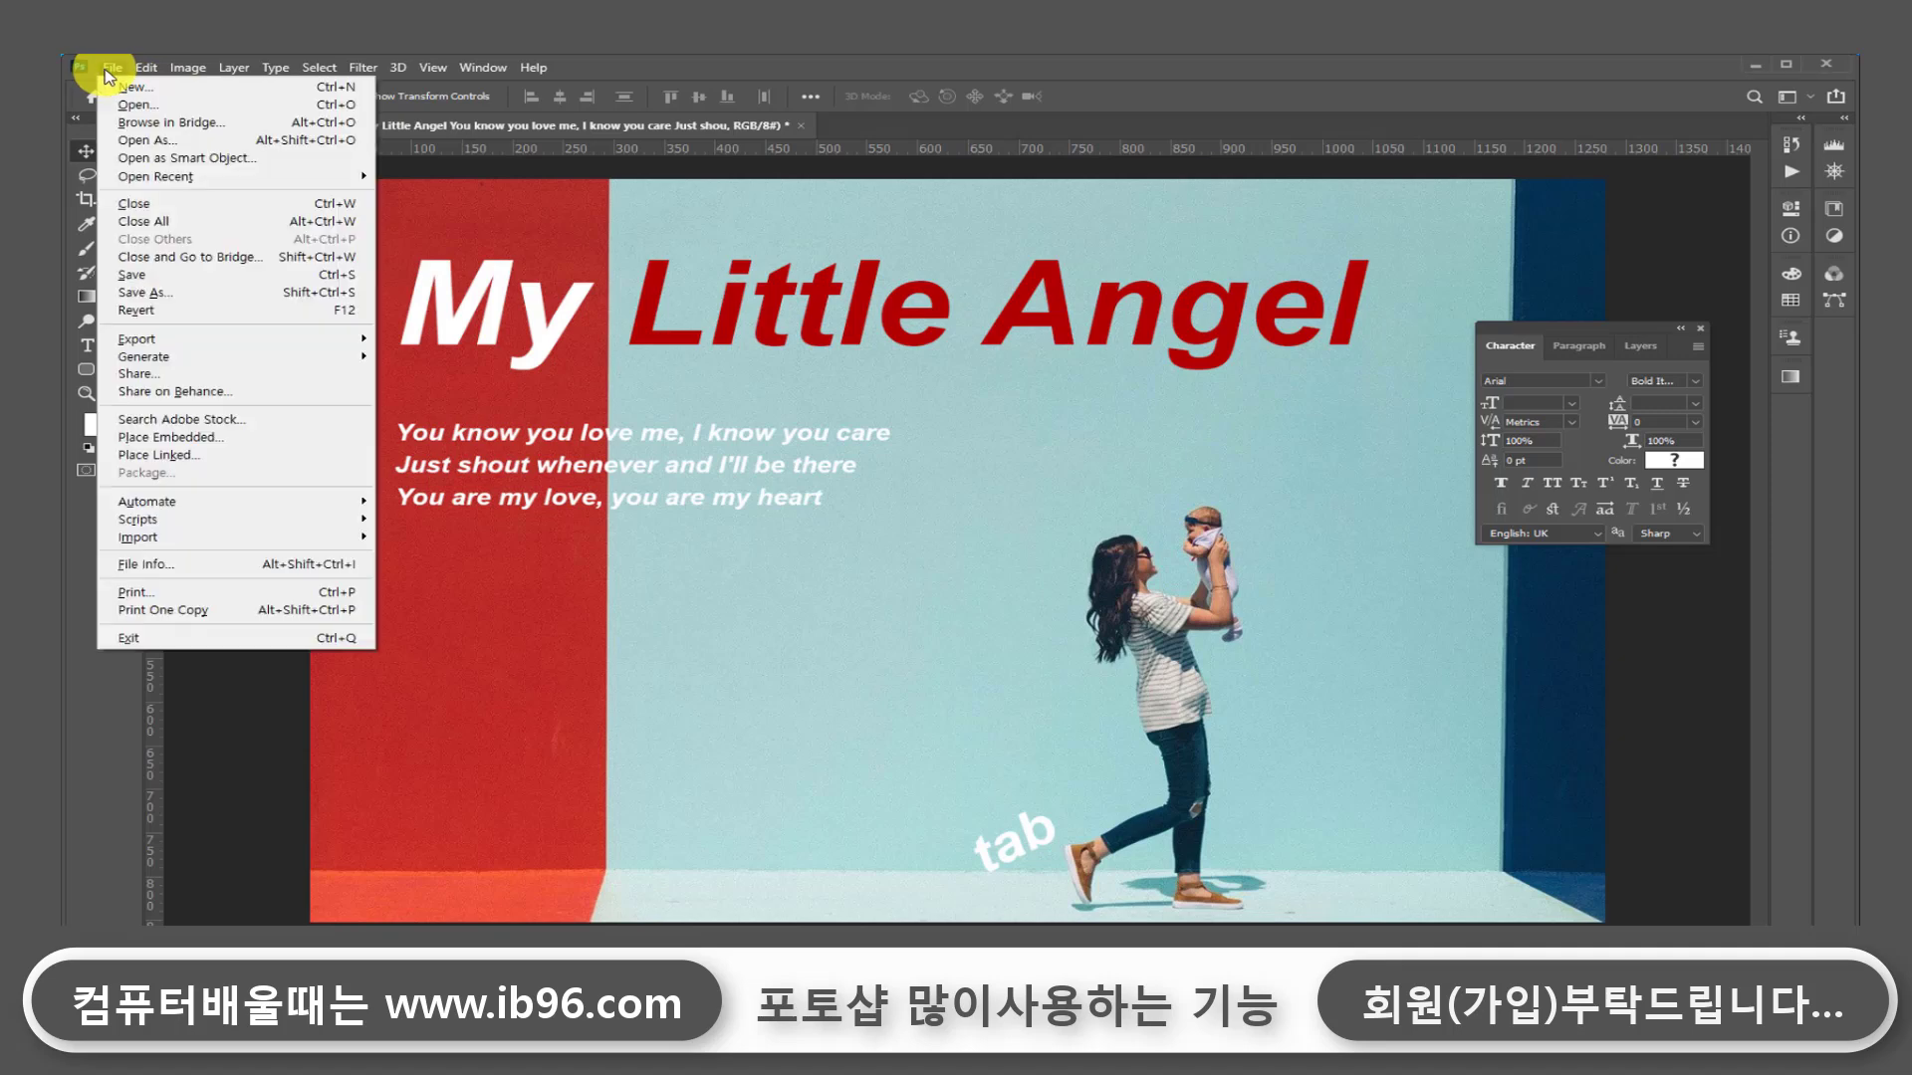
pyautogui.click(198, 278)
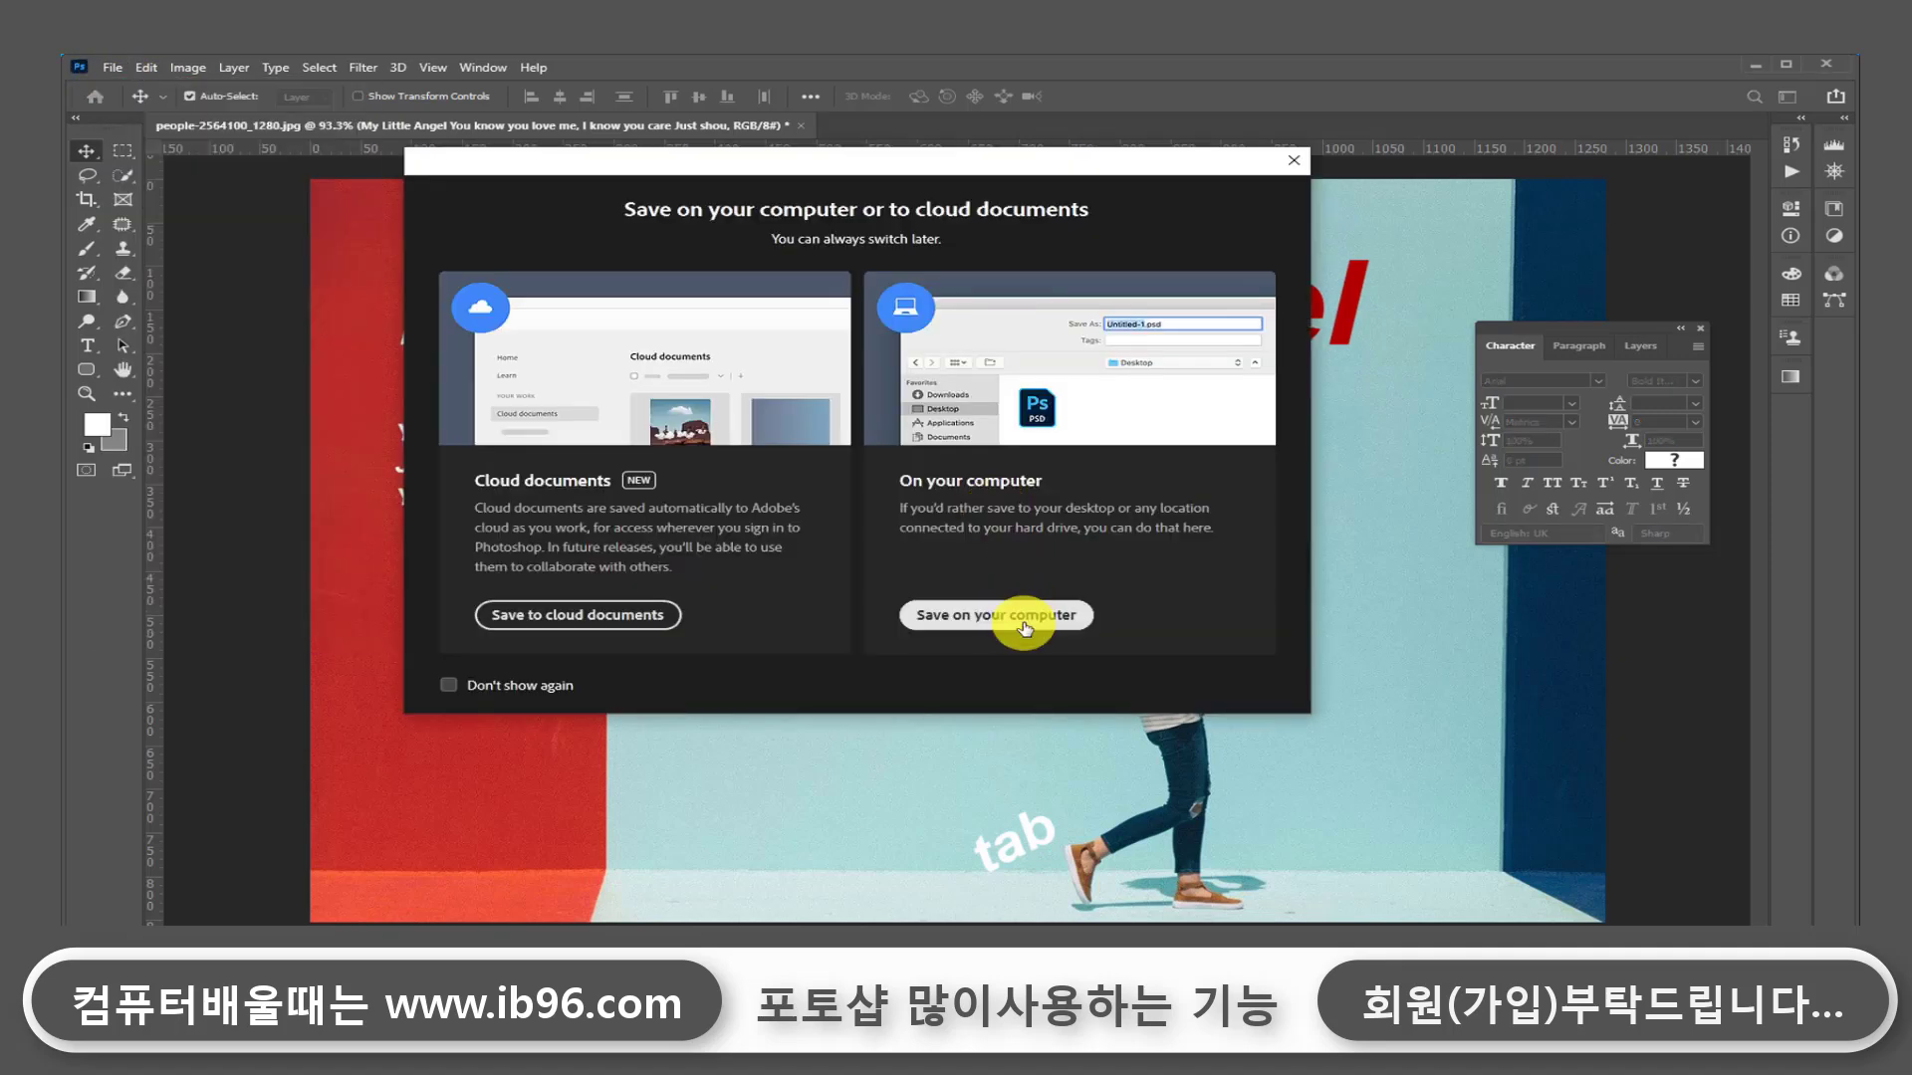
pyautogui.click(1024, 627)
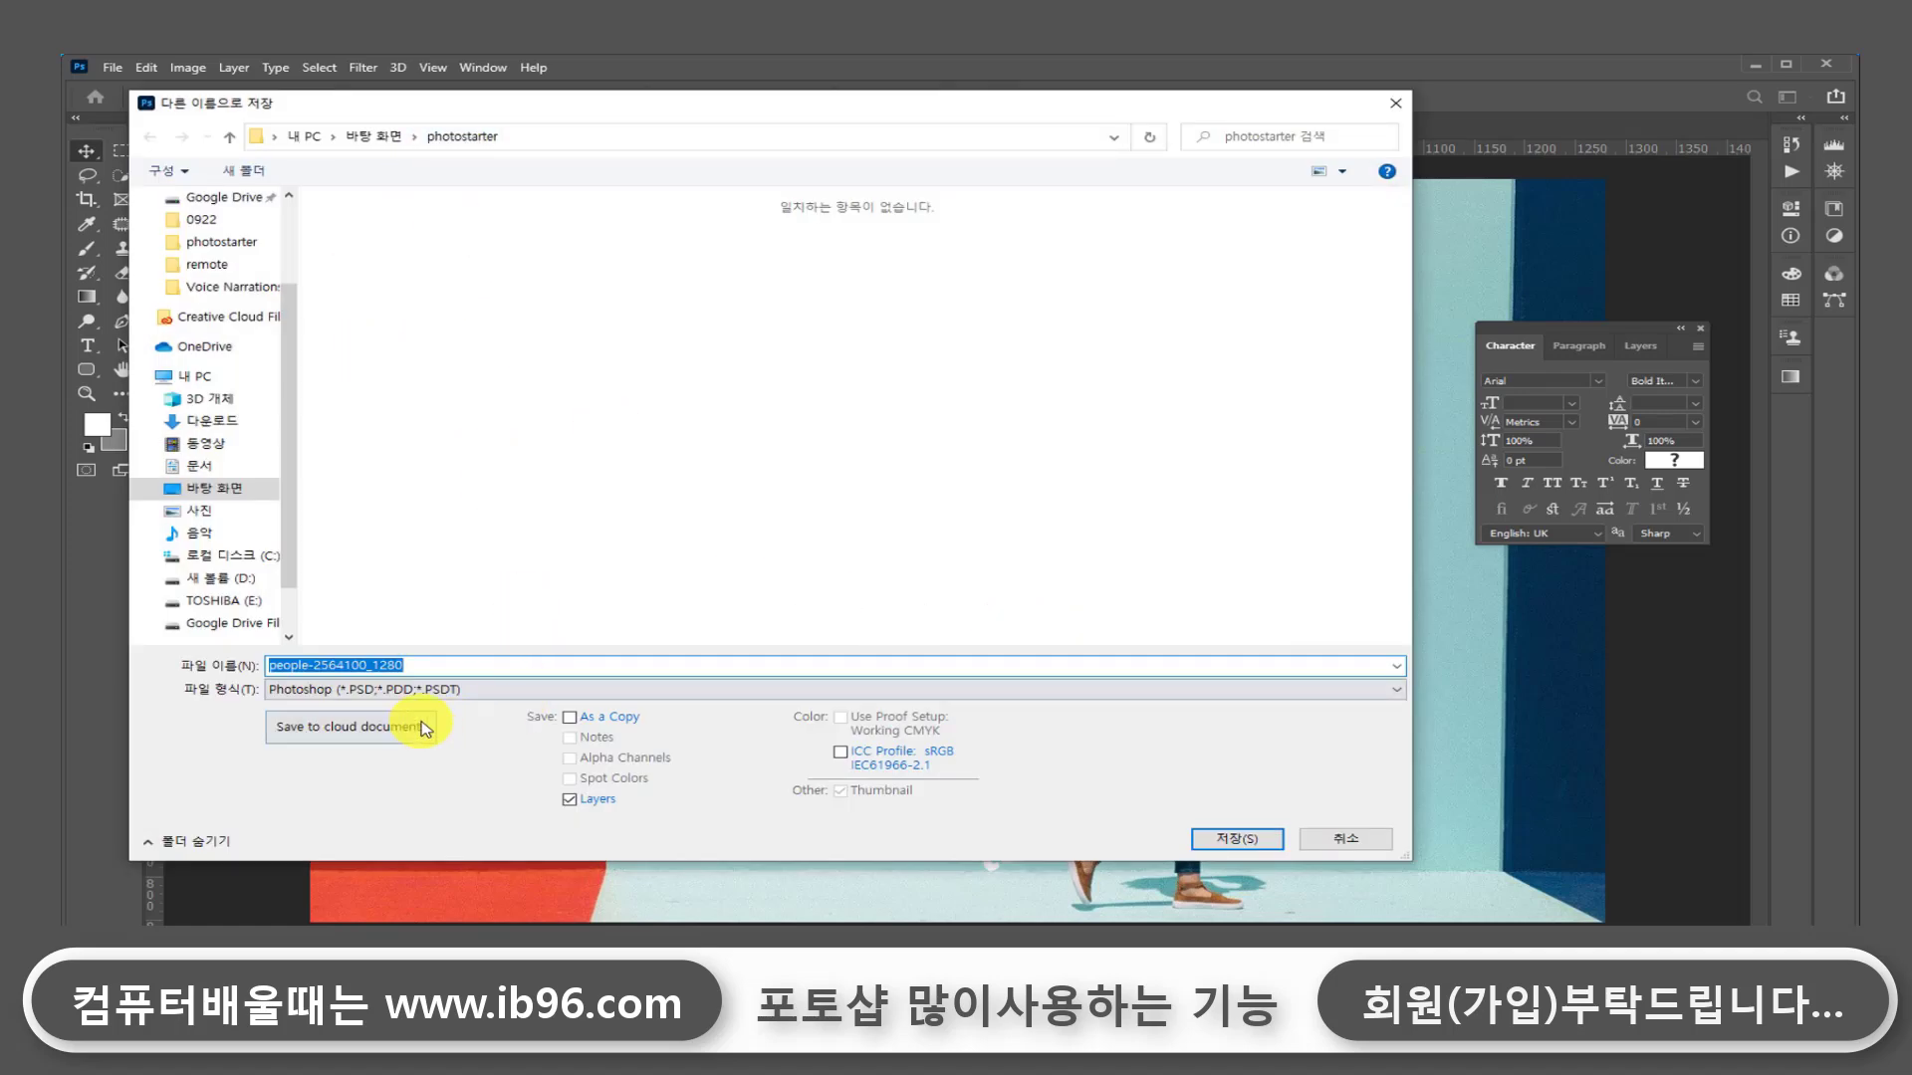
pyautogui.click(421, 665)
pyautogui.hotkey('ctrl', 'a')
pyautogui.write('a')
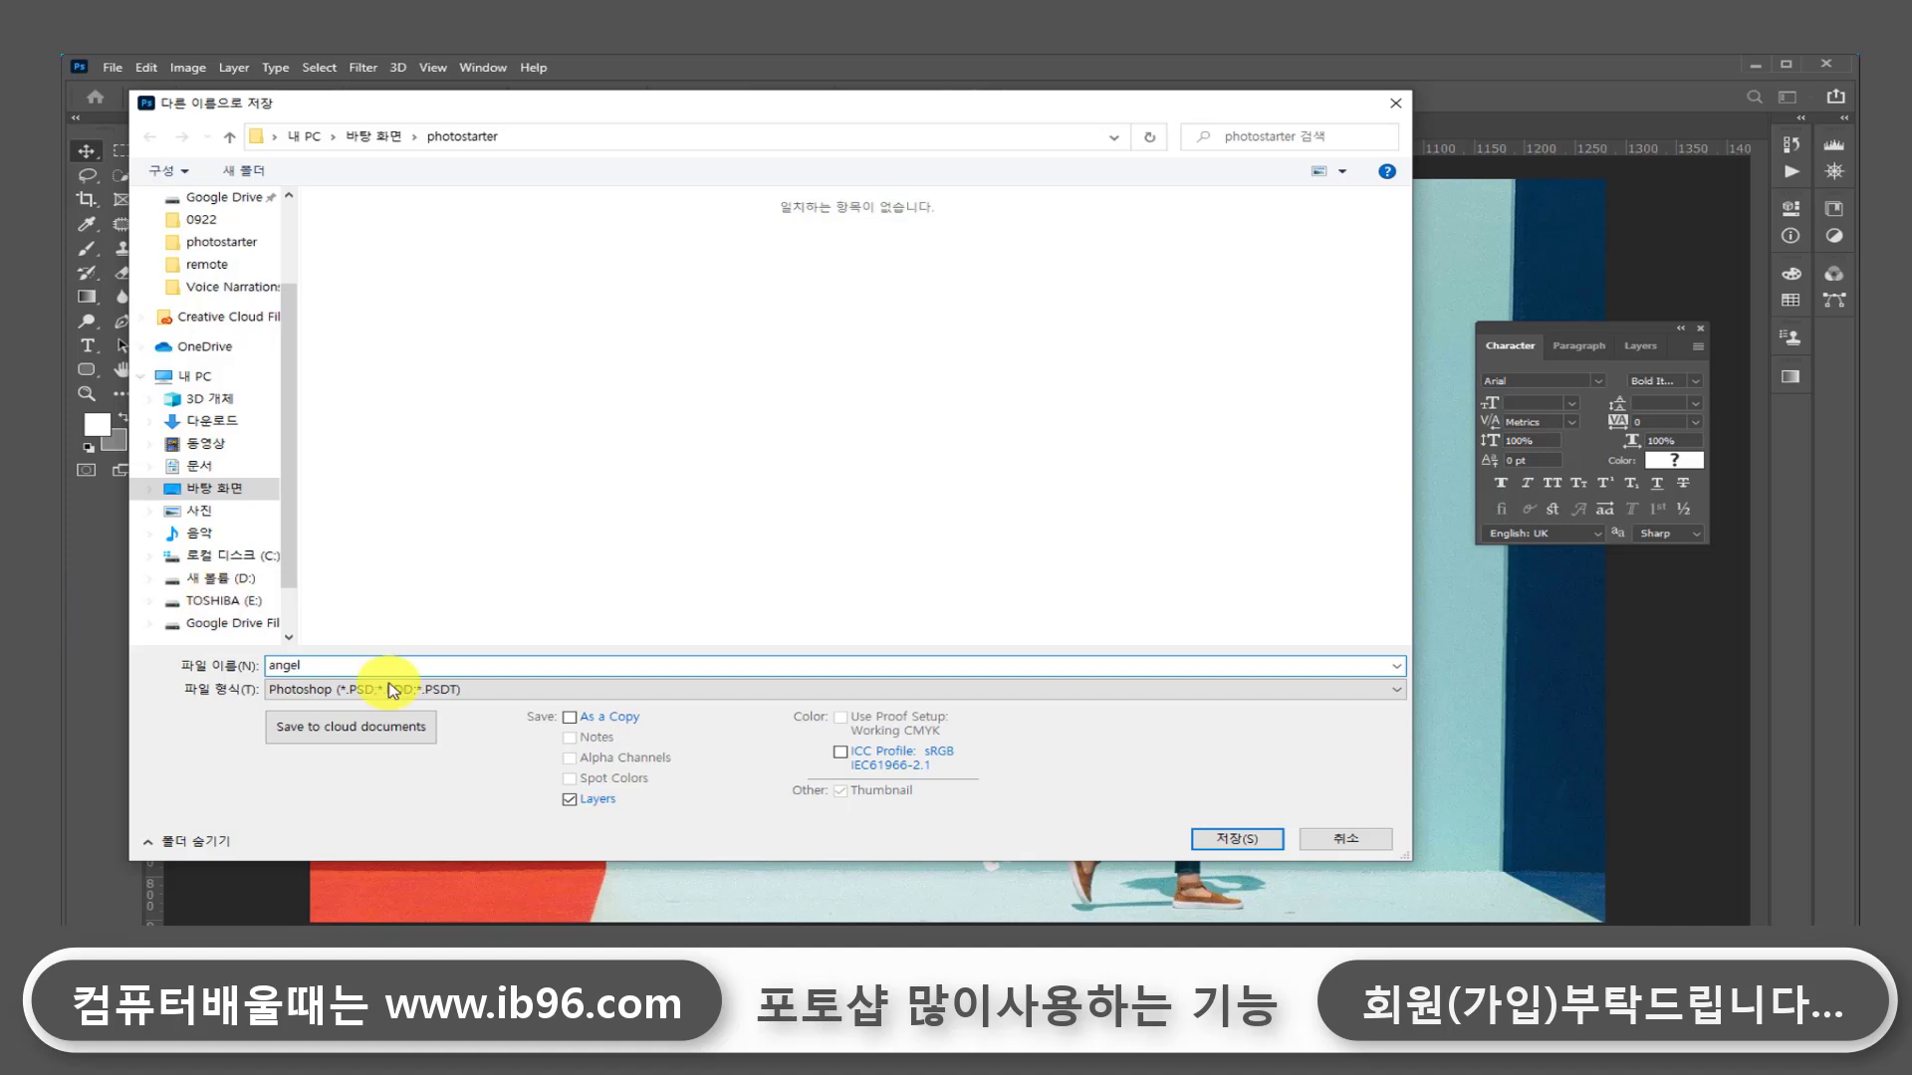
pyautogui.click(1235, 841)
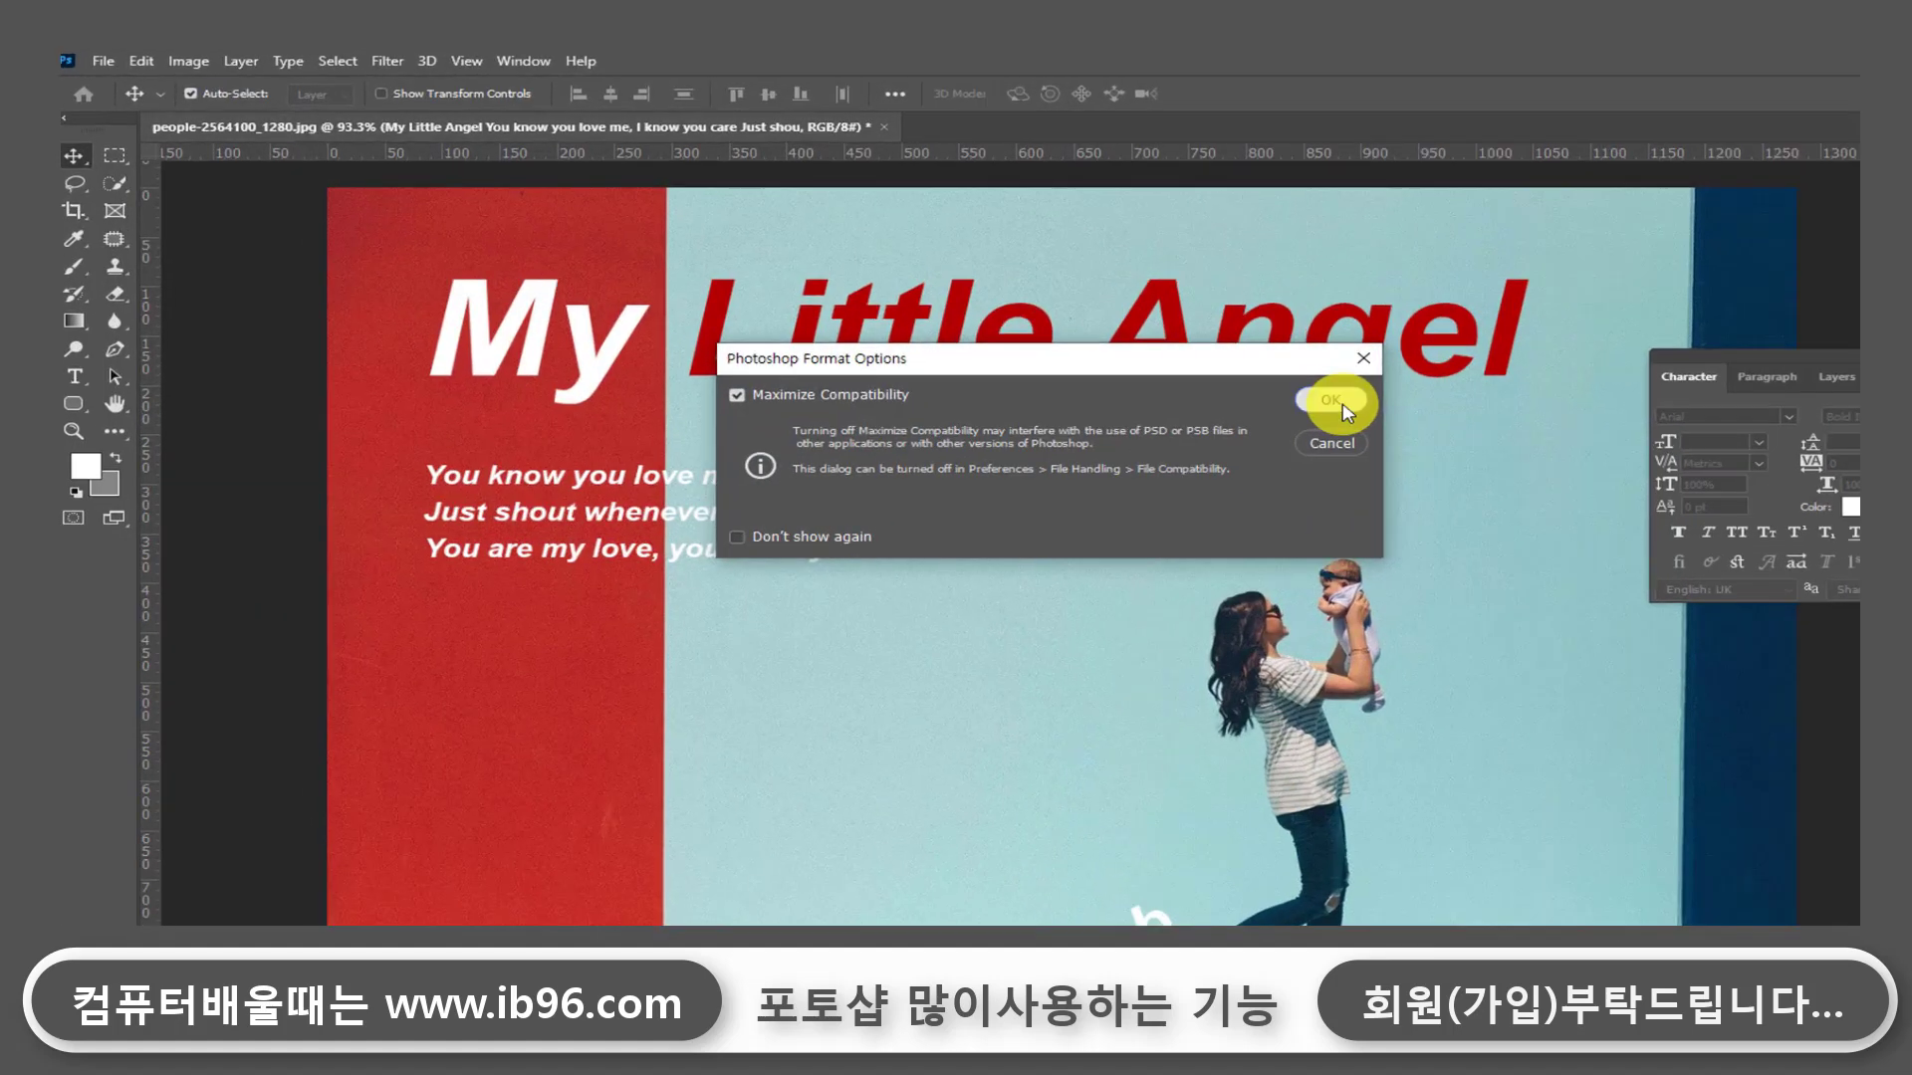
pyautogui.click(1342, 405)
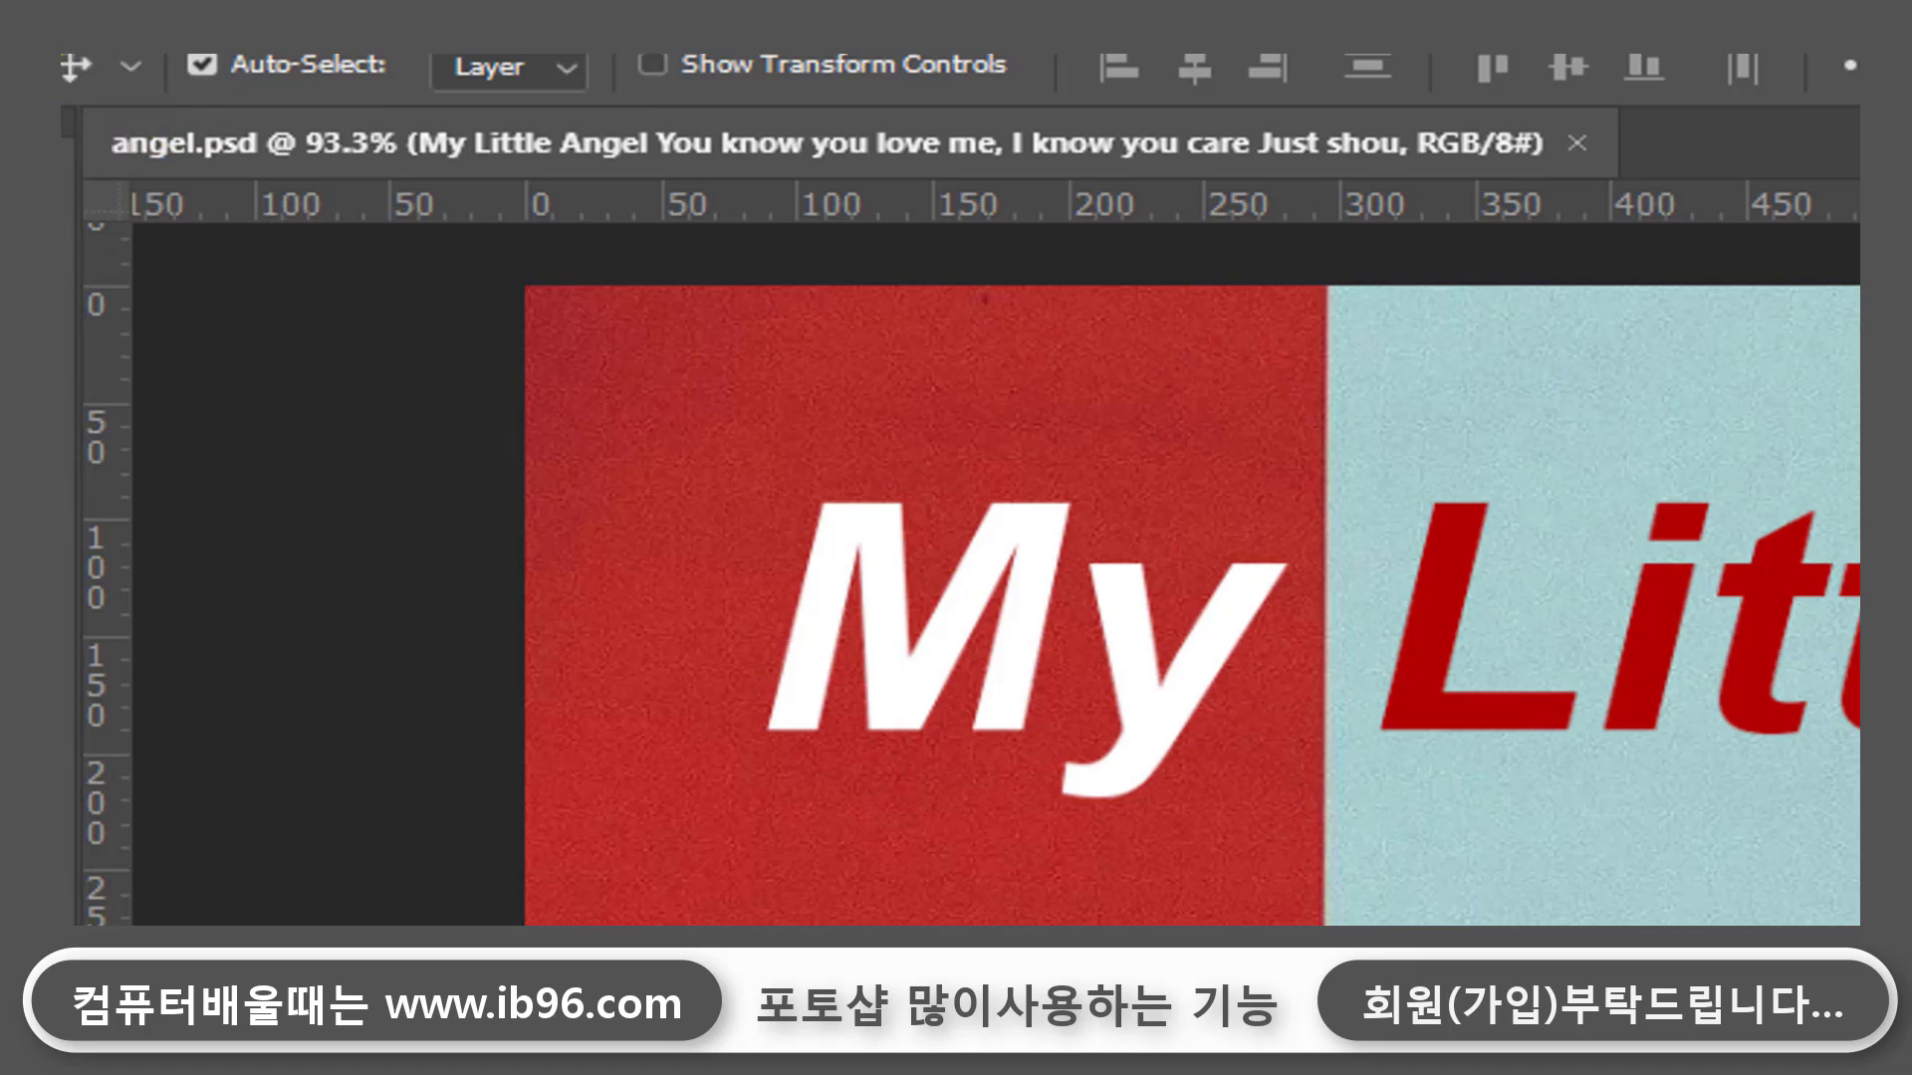
# Step: Save a JPEG copy of the document named "angel" on the computer, in the photostarter folder
pyautogui.hotkey('alt', 'f')
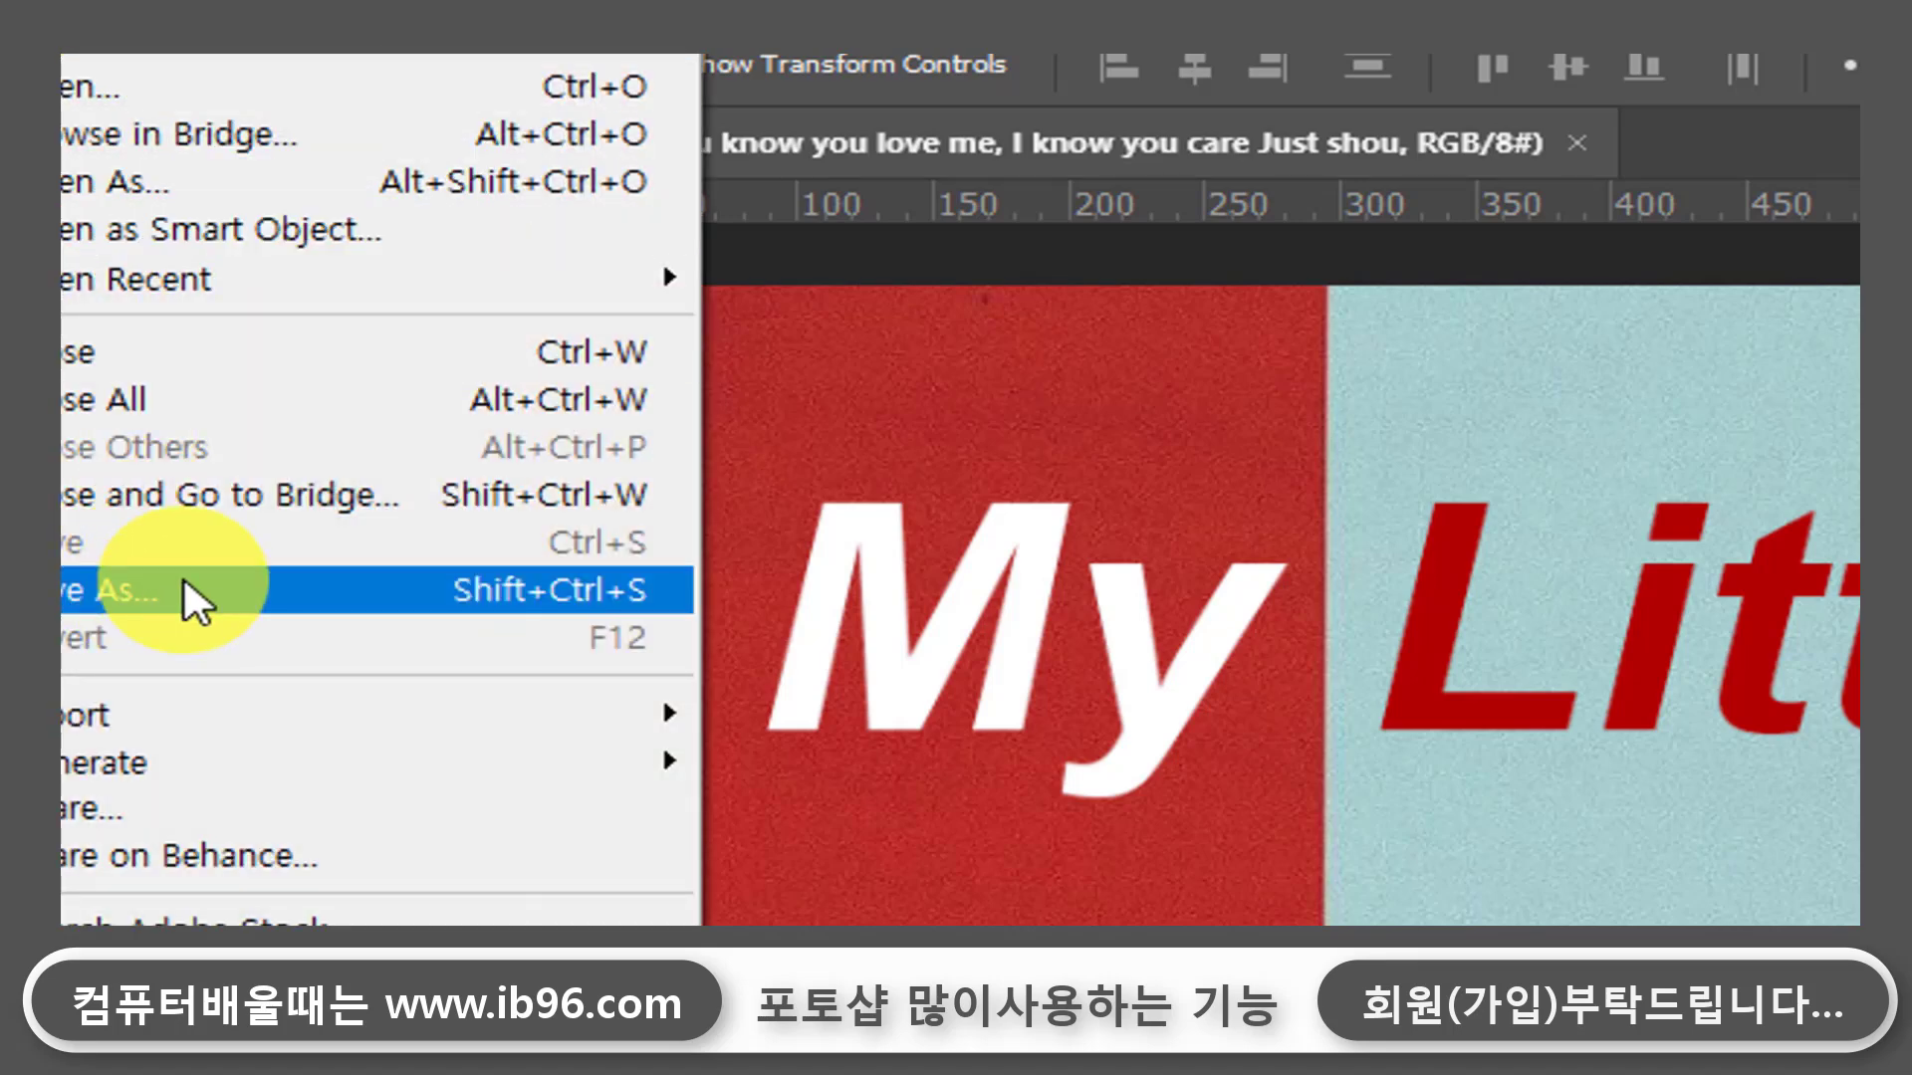
pyautogui.click(124, 586)
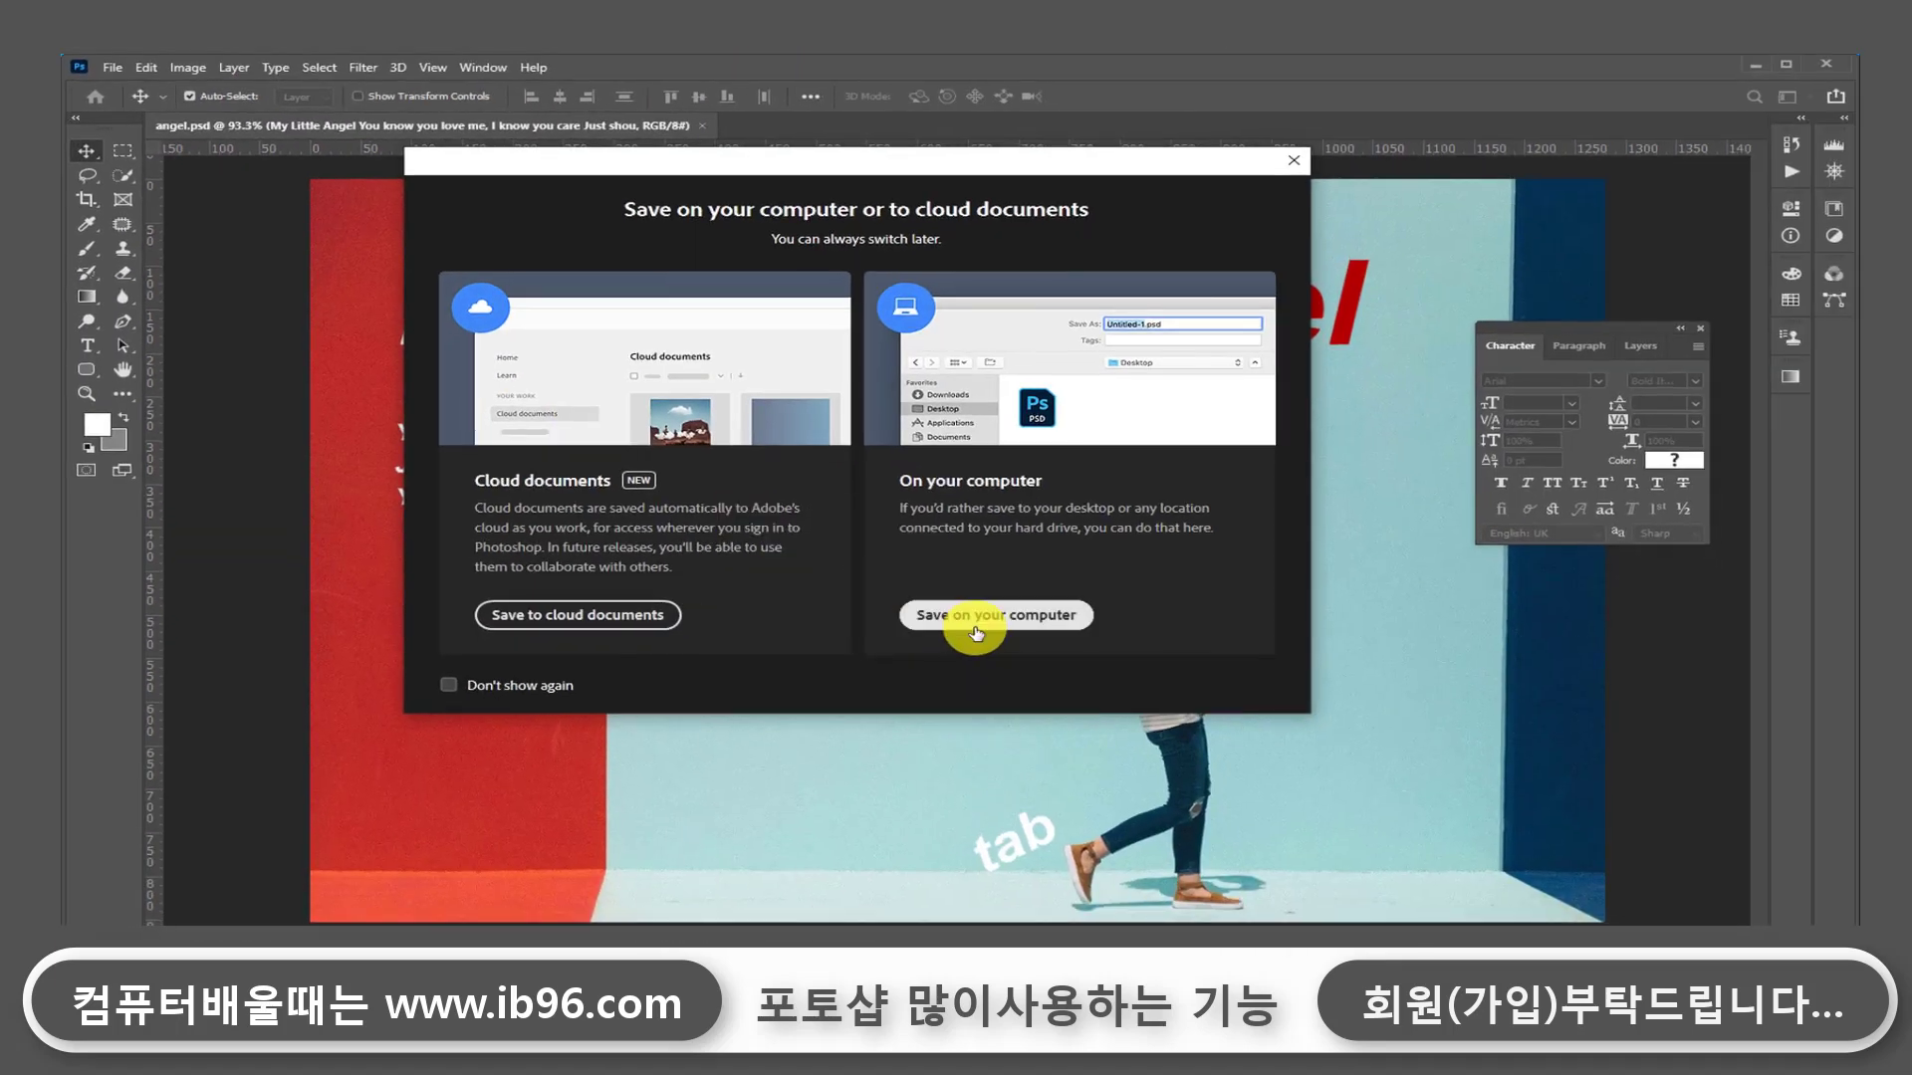
pyautogui.click(975, 627)
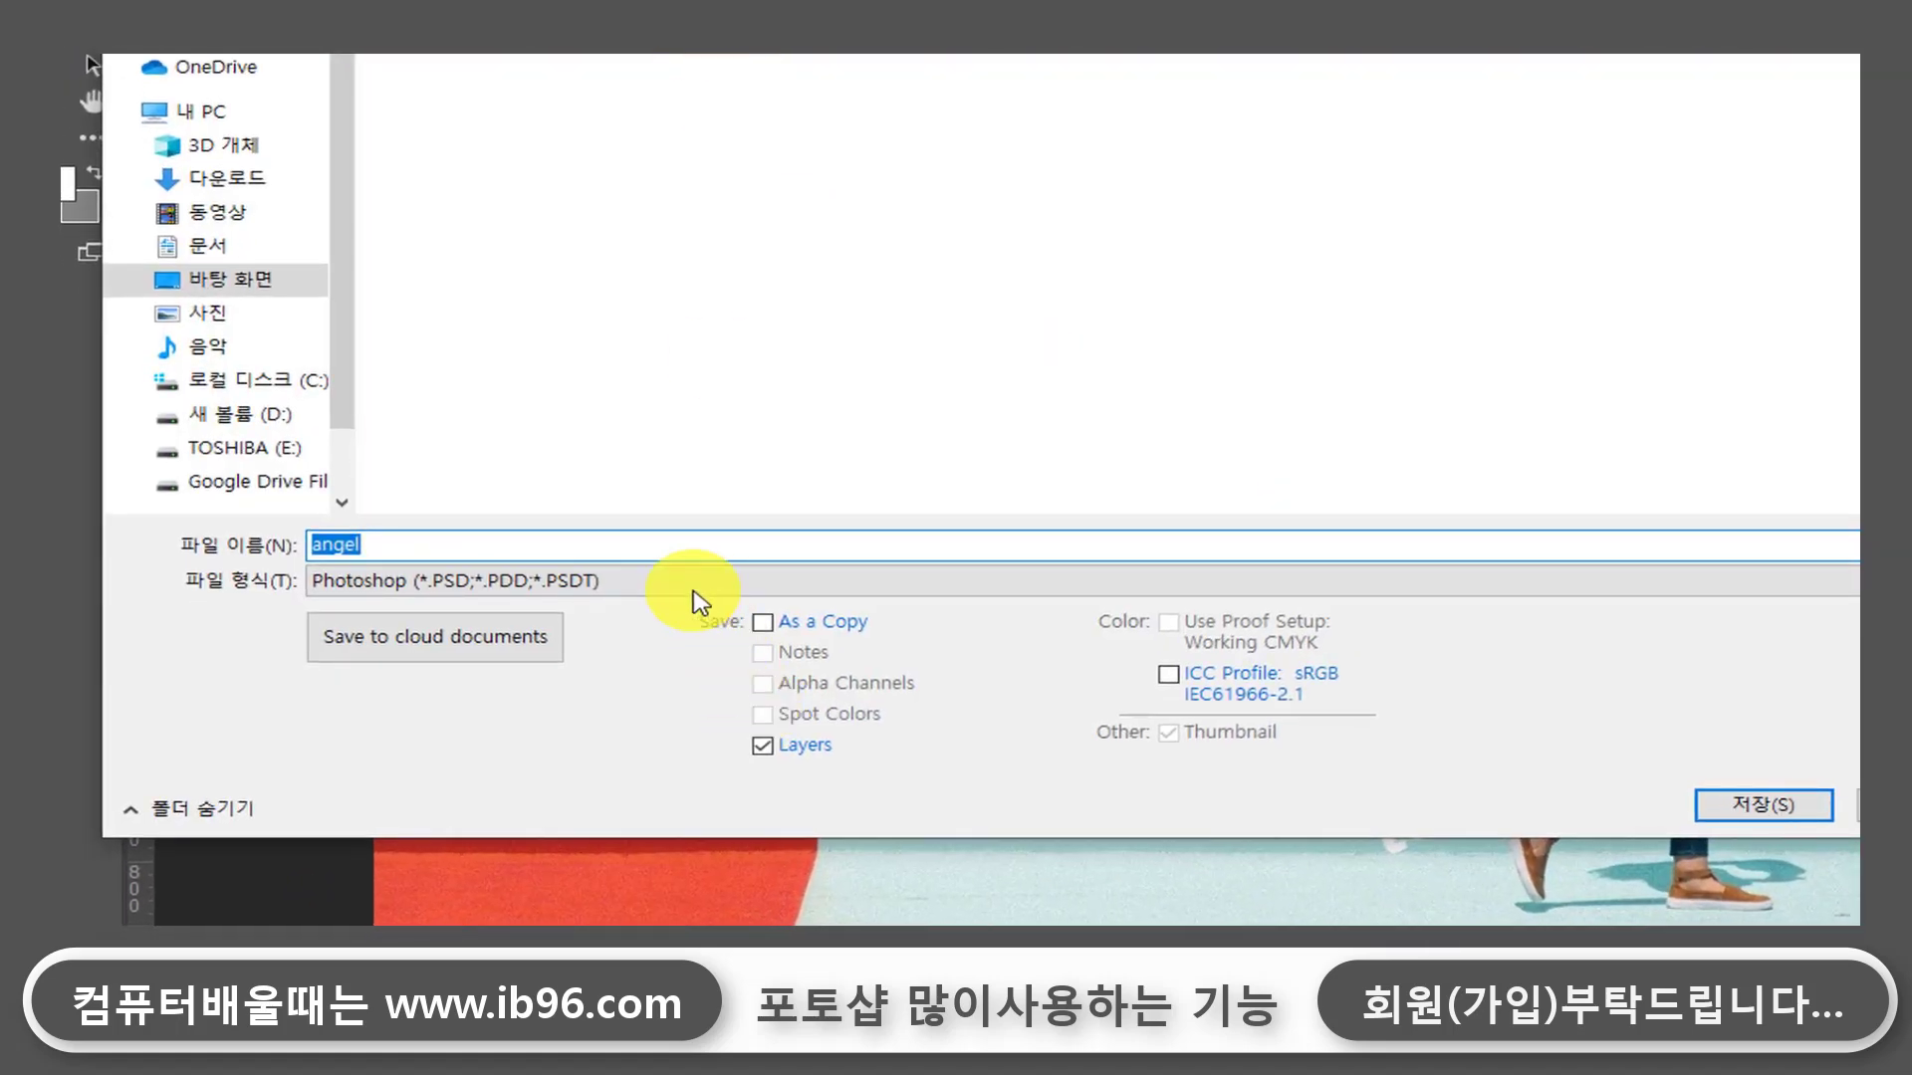
pyautogui.click(556, 587)
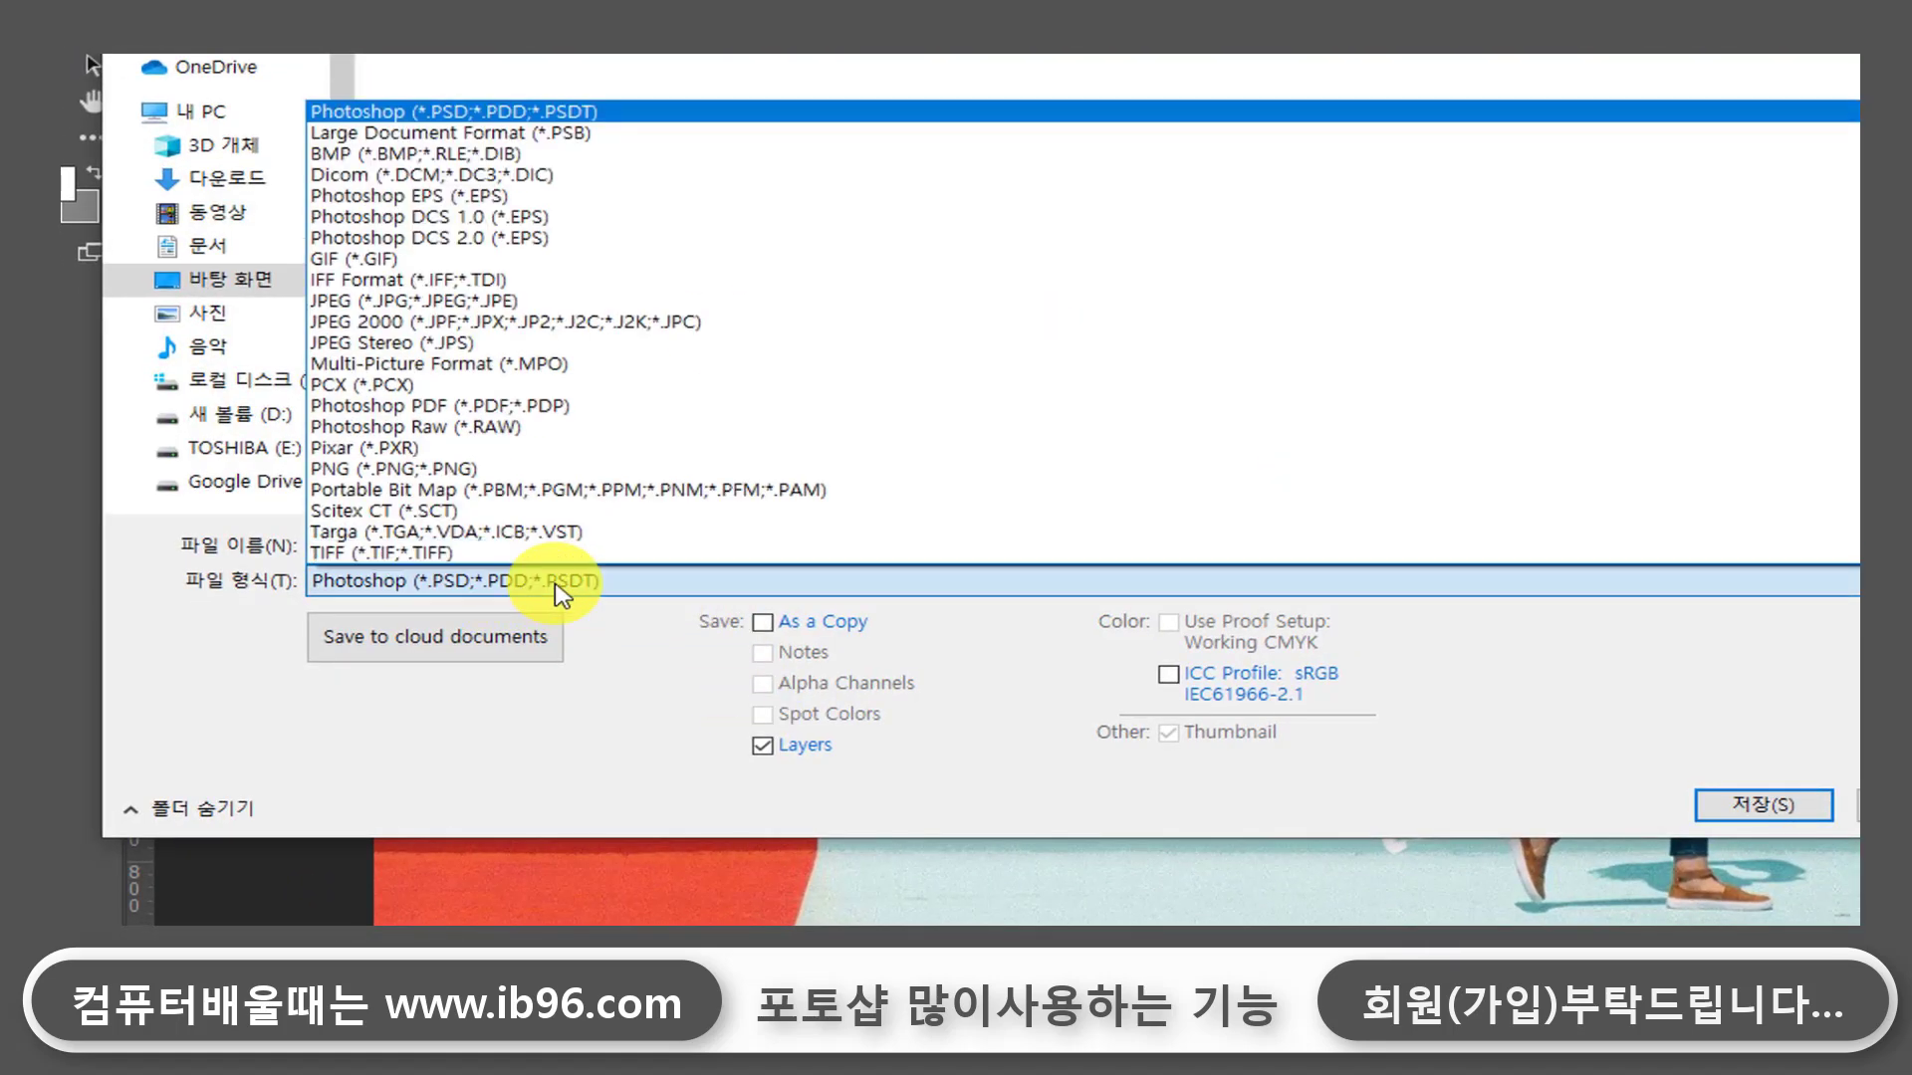
pyautogui.click(523, 303)
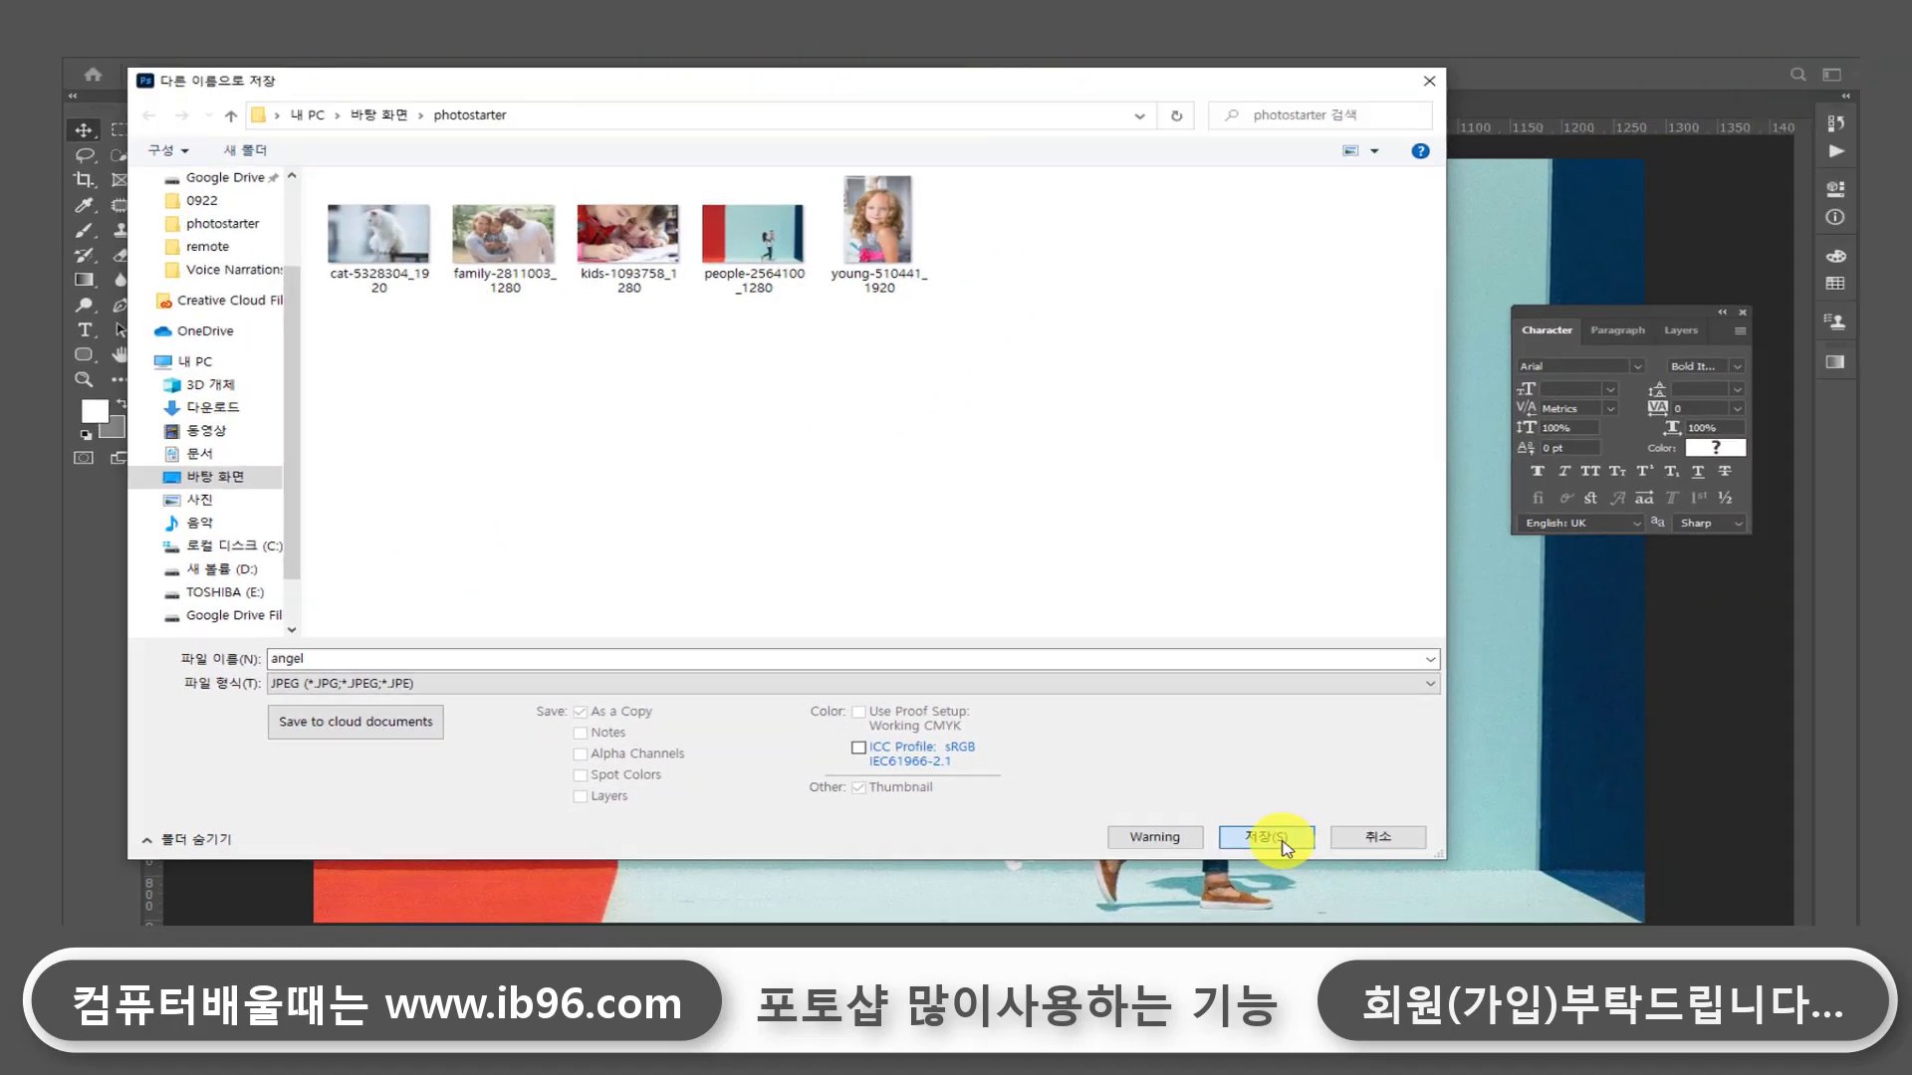
pyautogui.click(1643, 819)
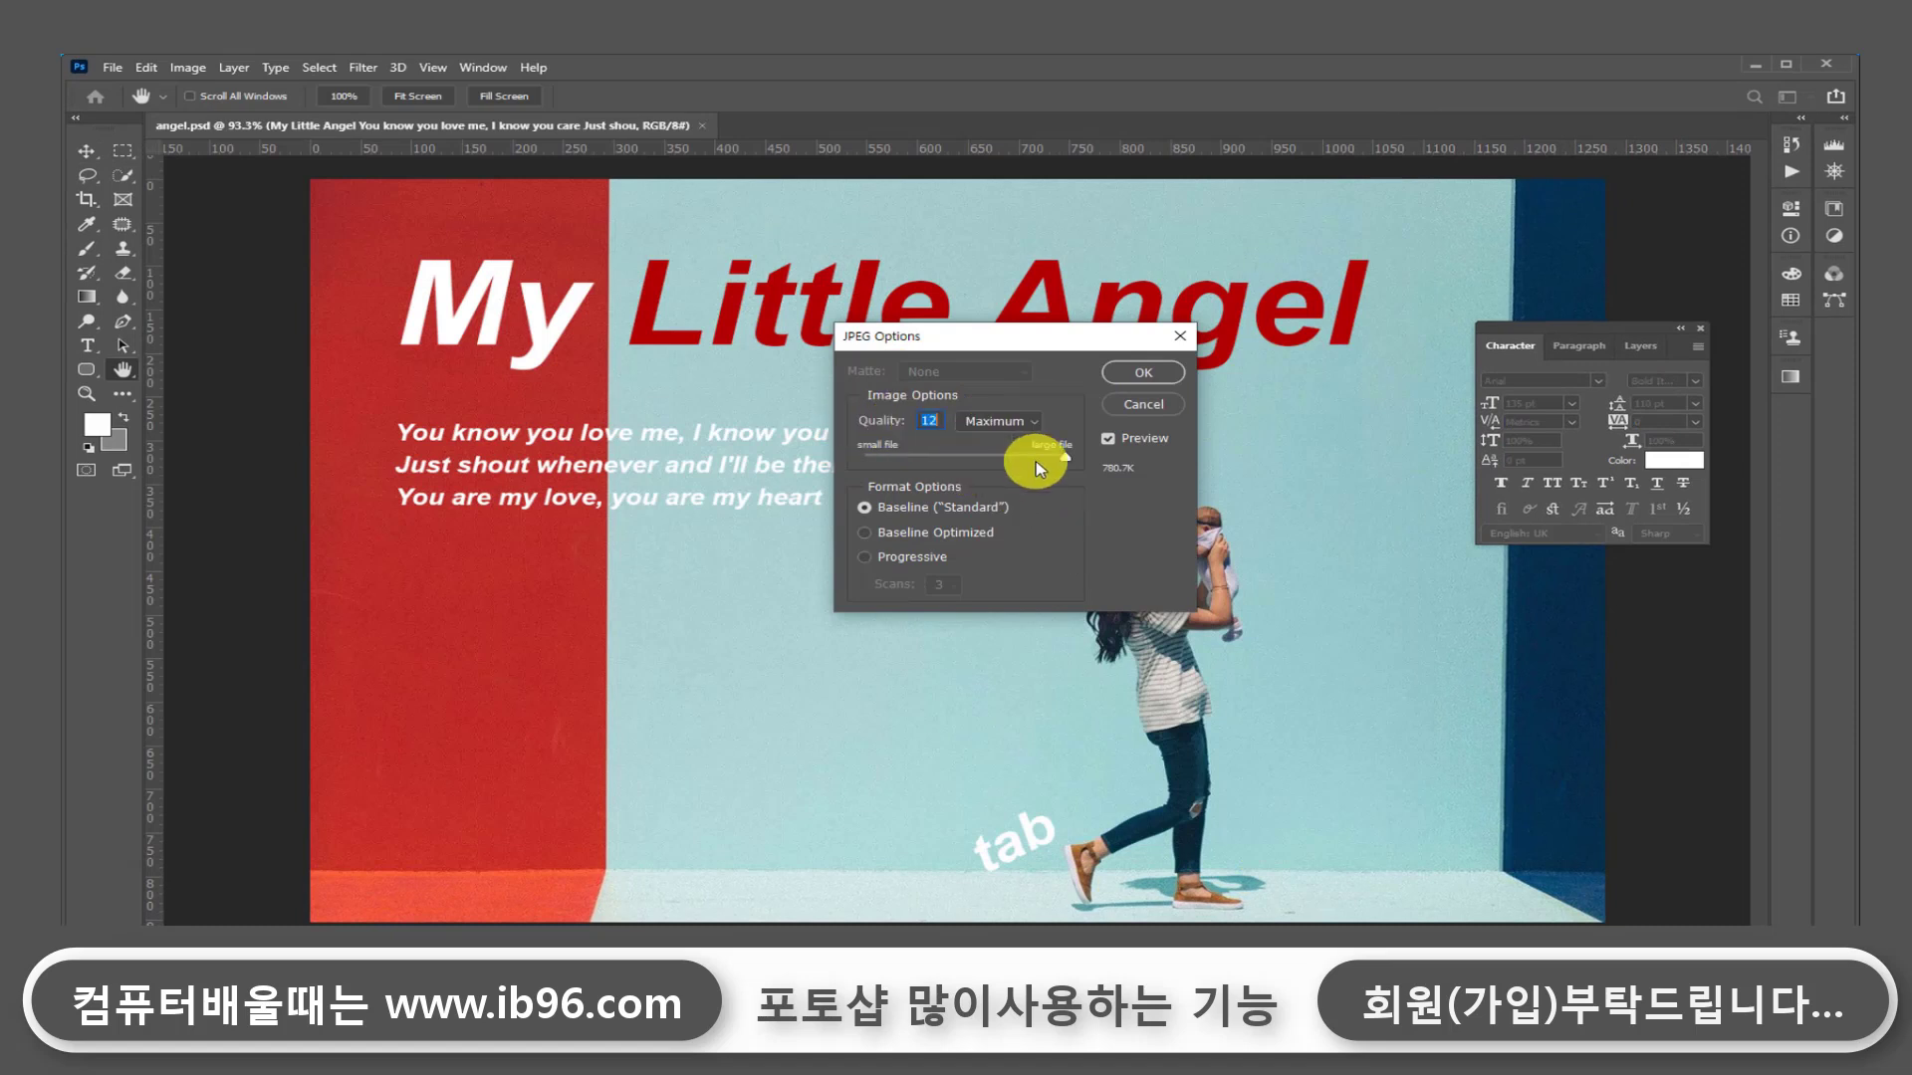
# Step: Try a low JPEG quality, return it to Maximum (12), and accept the options with the Baseline ("Standard") format
pyautogui.click(1063, 458)
pyautogui.moveTo(1063, 458); pyautogui.dragTo(908, 466)
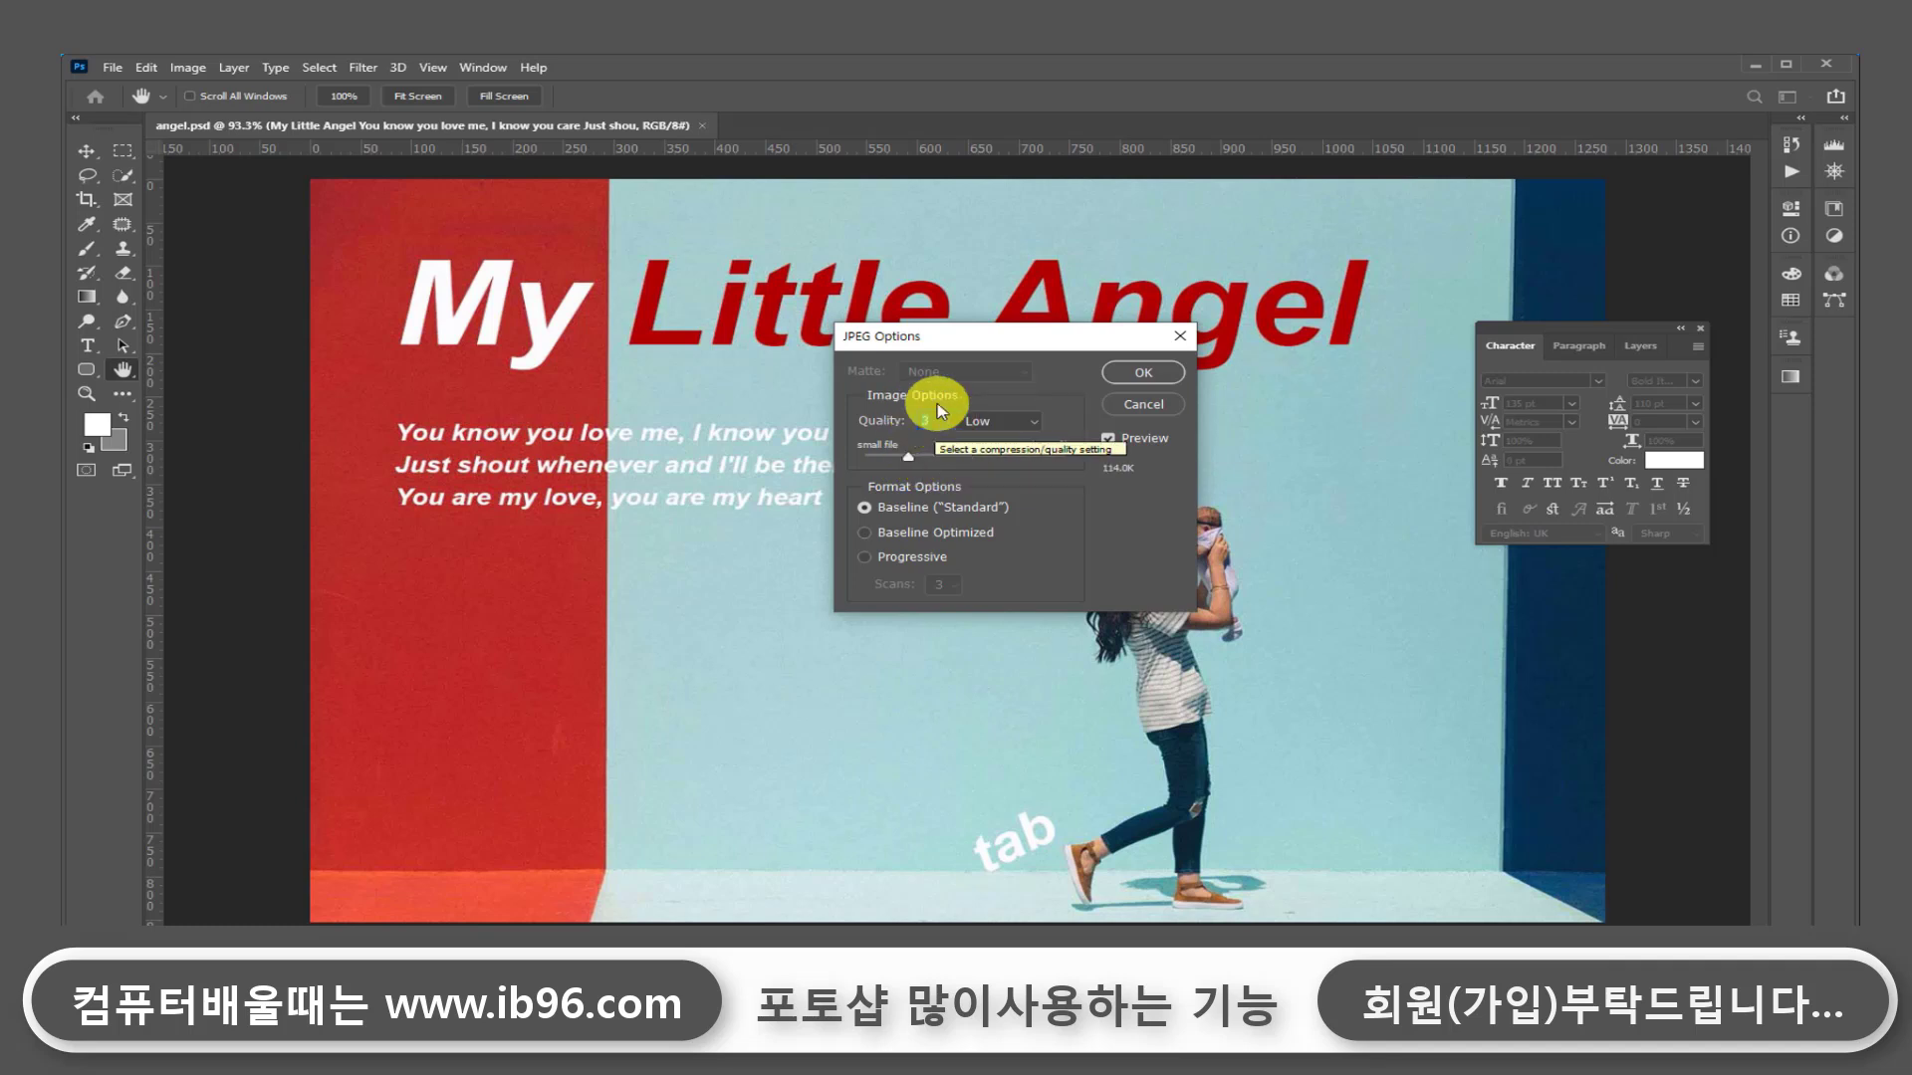
pyautogui.moveTo(908, 460); pyautogui.dragTo(1088, 476)
pyautogui.click(1145, 377)
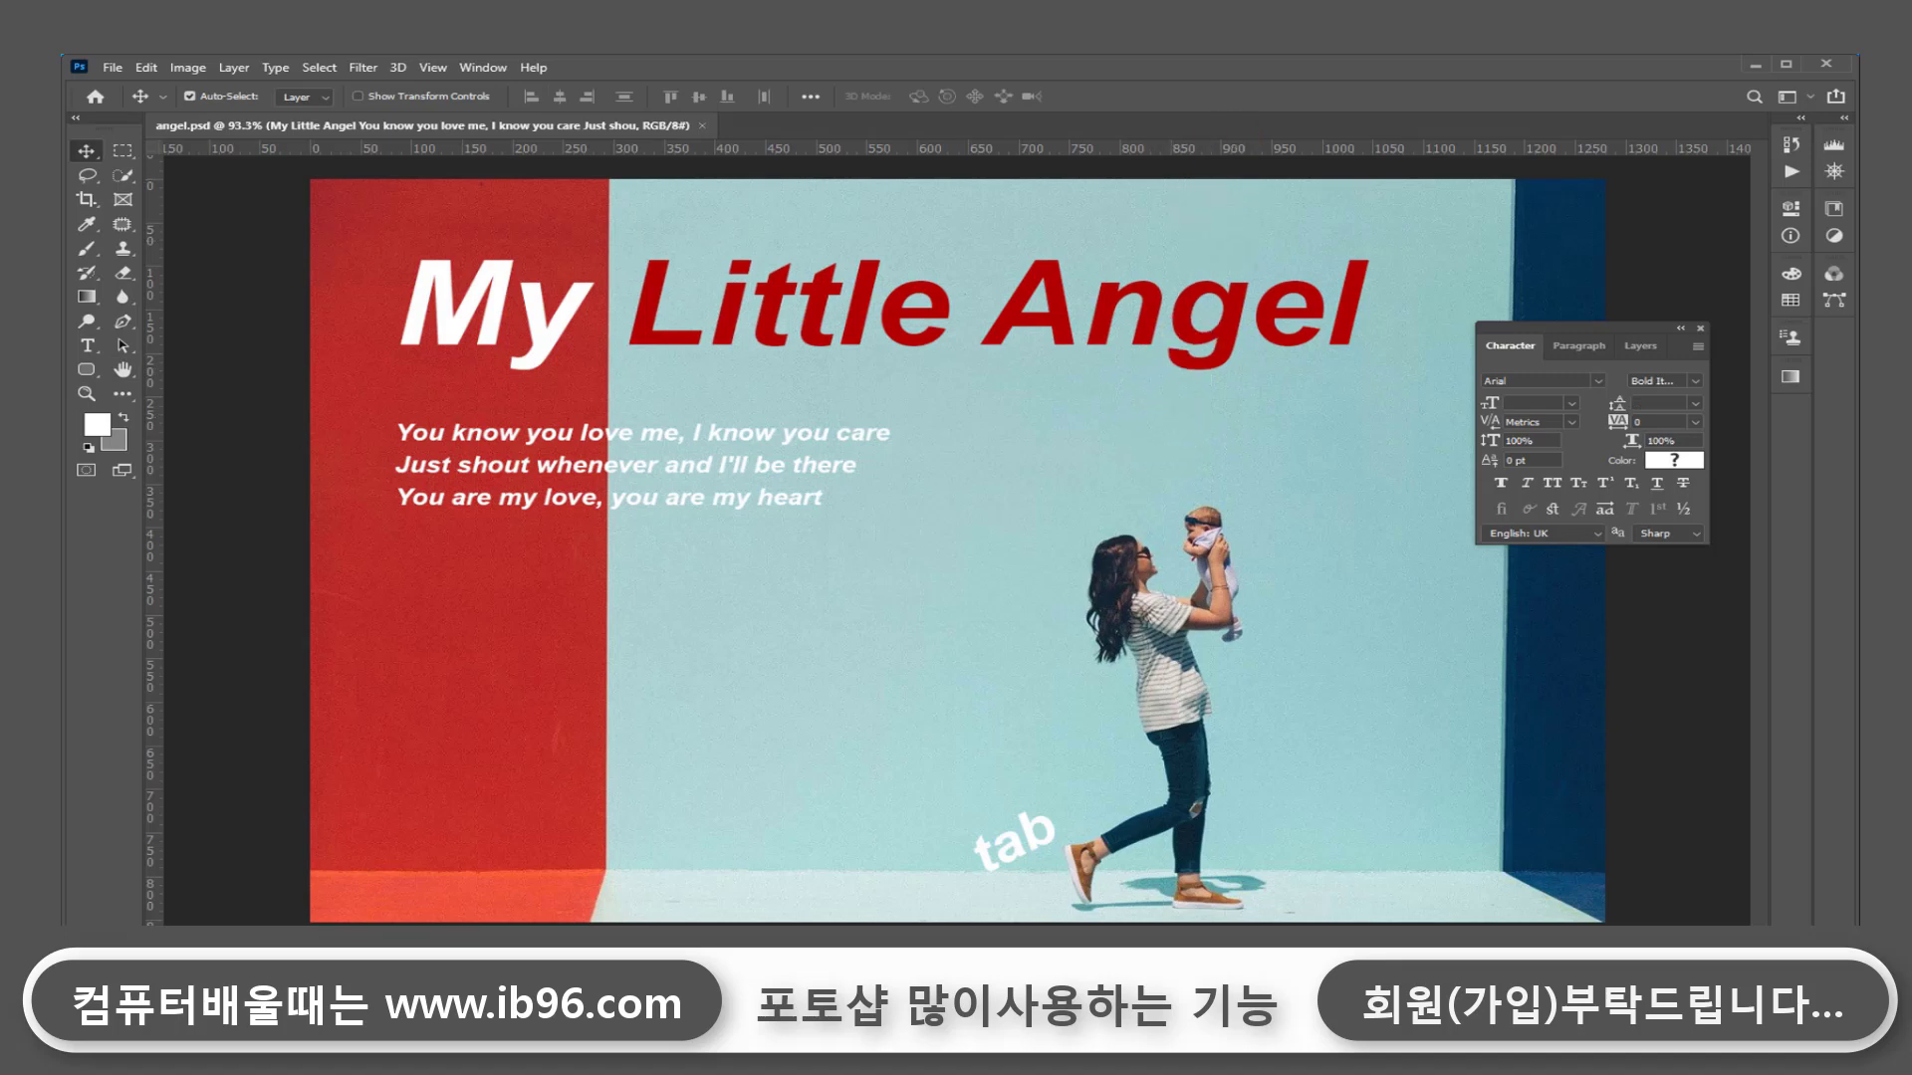
# Step: Switch to the photostarter folder in File Explorer, compare the saved angel JPG and PSD files, and close the folder window
pyautogui.hotkey('alt', 'Tab')
pyautogui.click(878, 401)
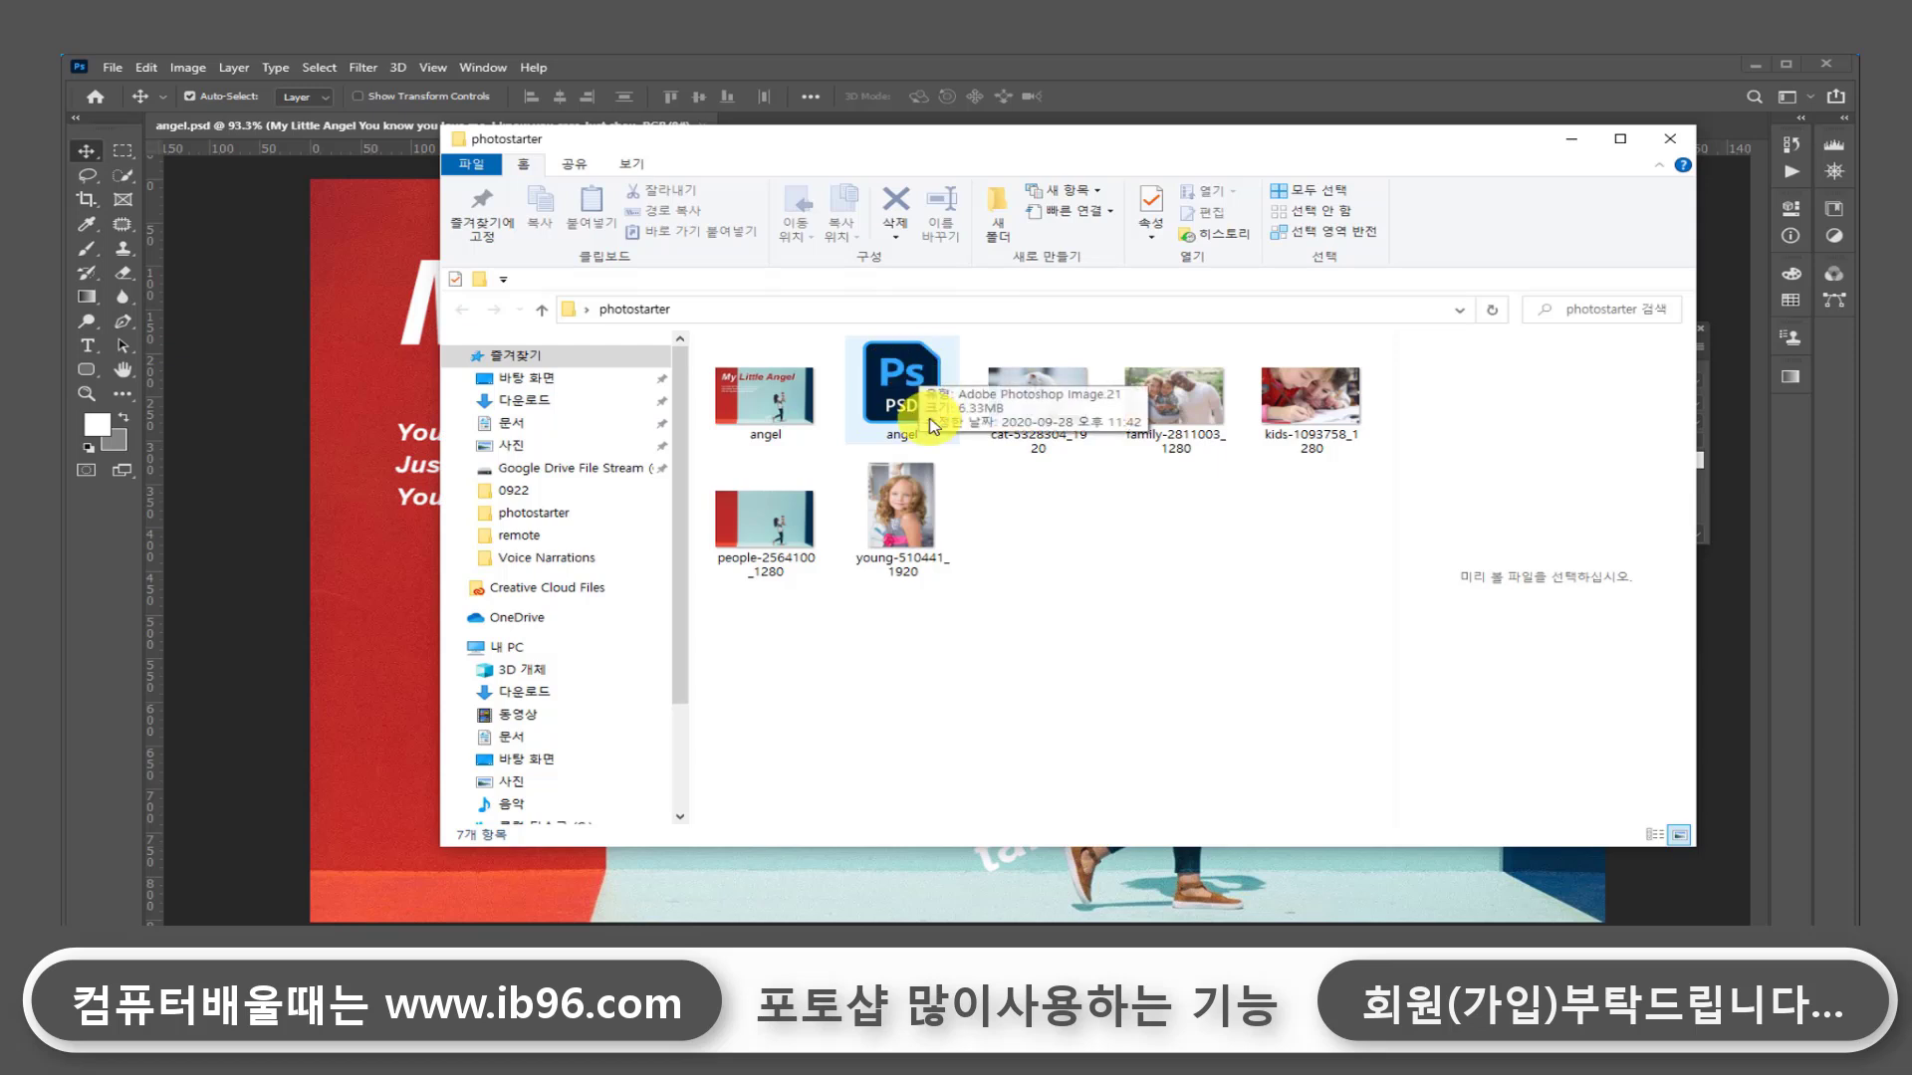
pyautogui.click(769, 403)
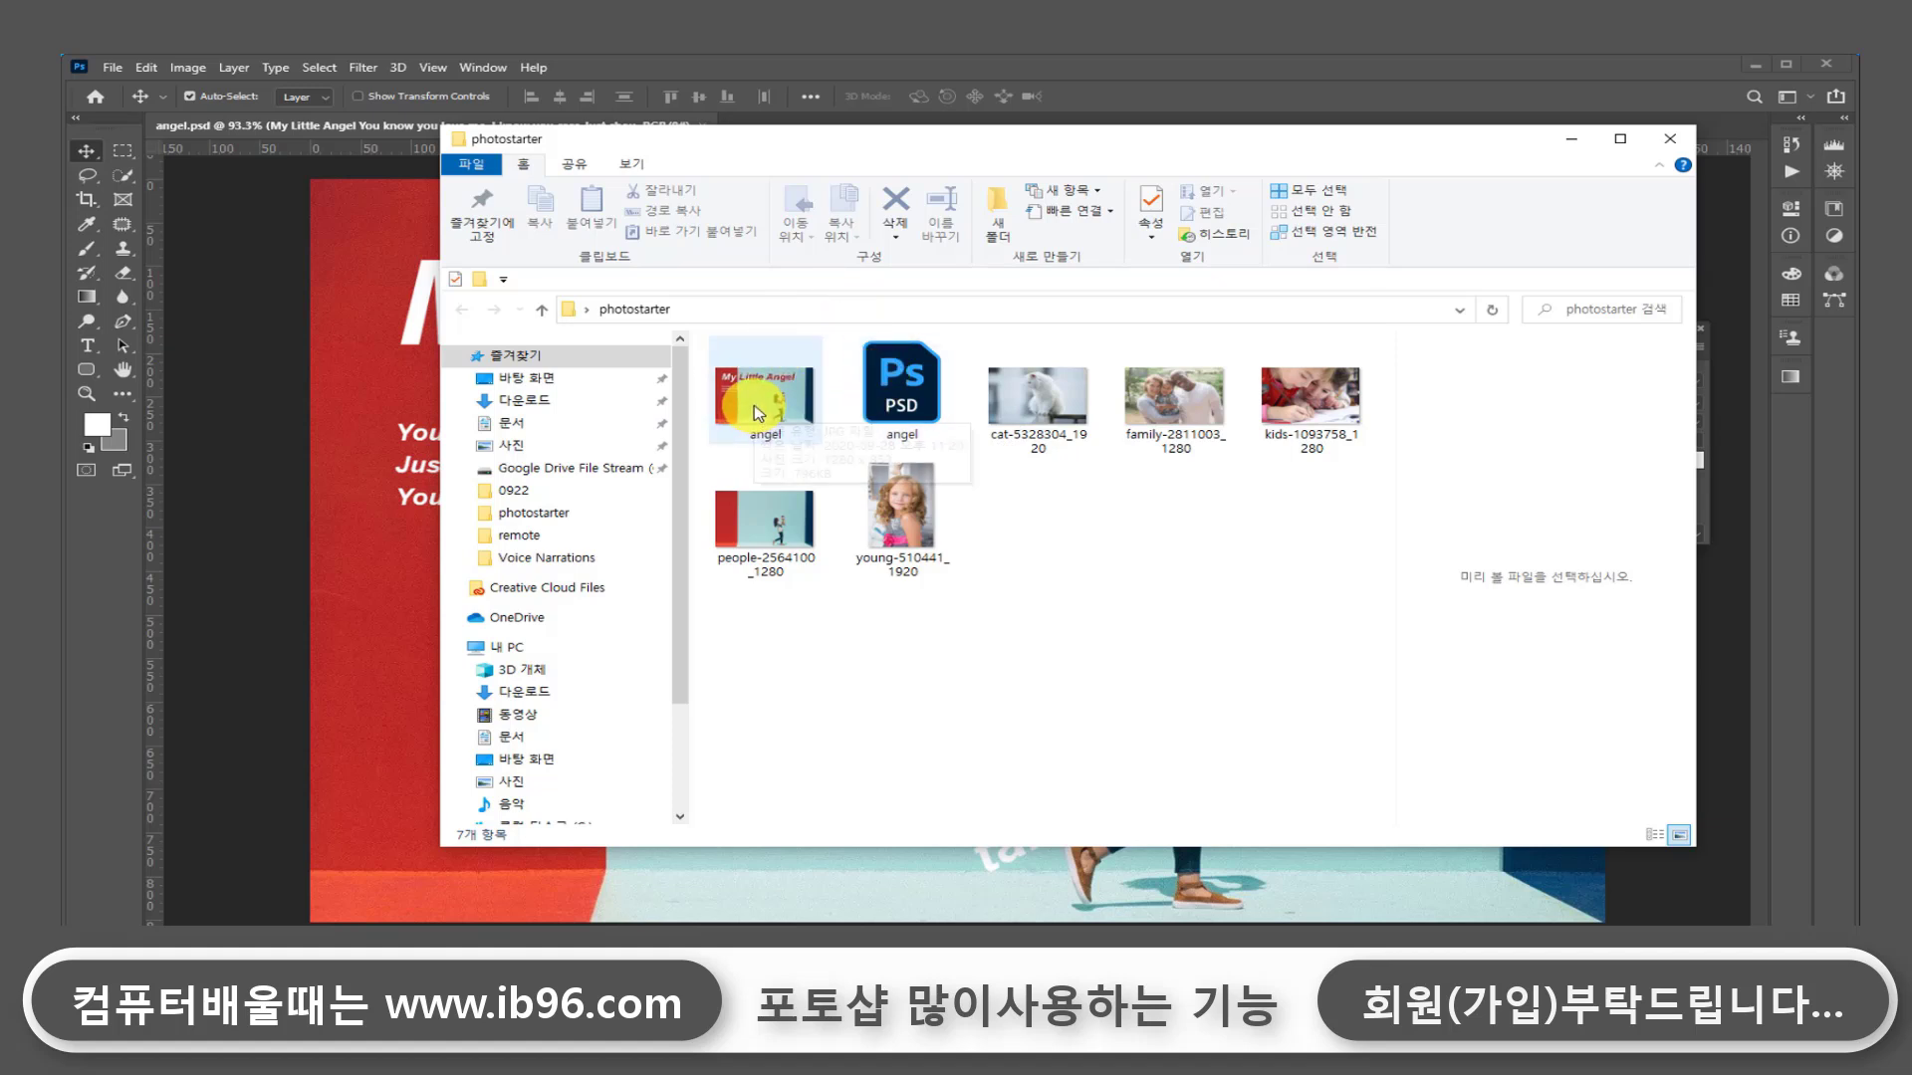
pyautogui.moveTo(758, 412)
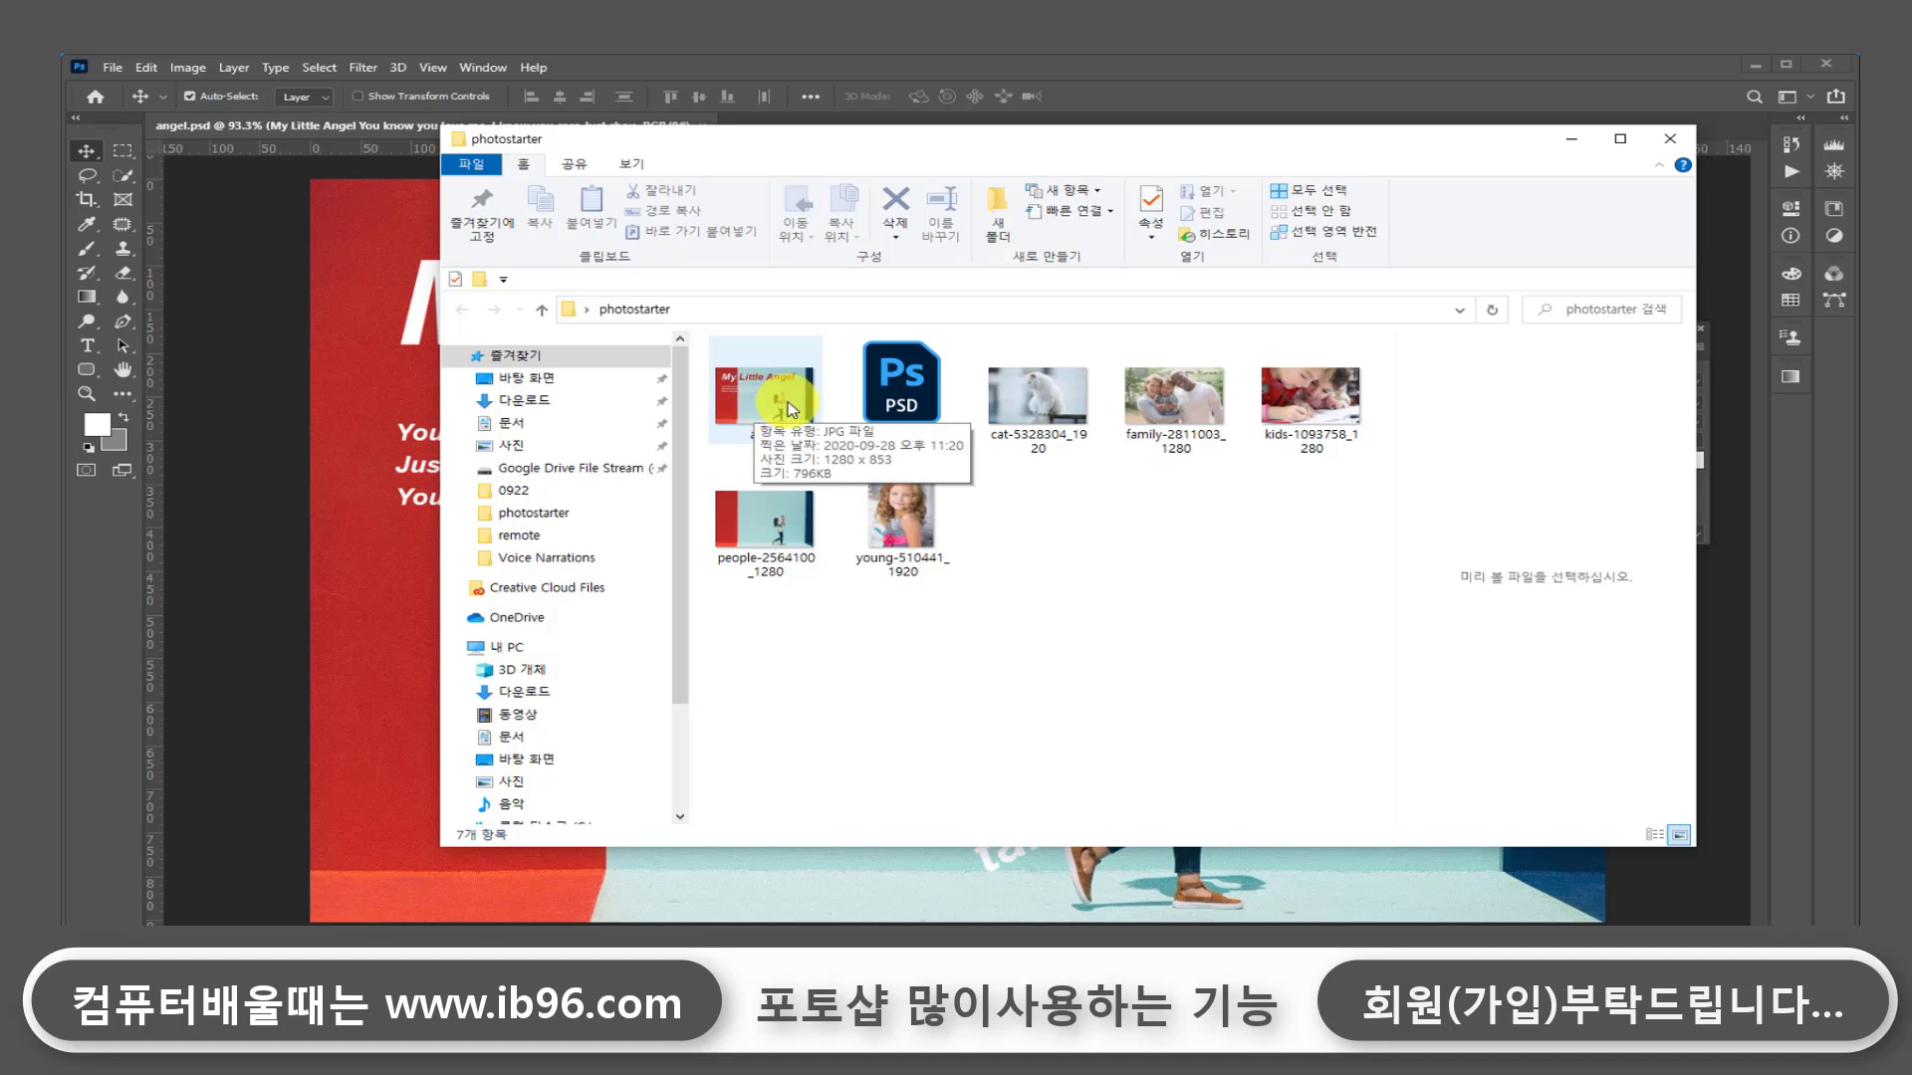
pyautogui.click(783, 404)
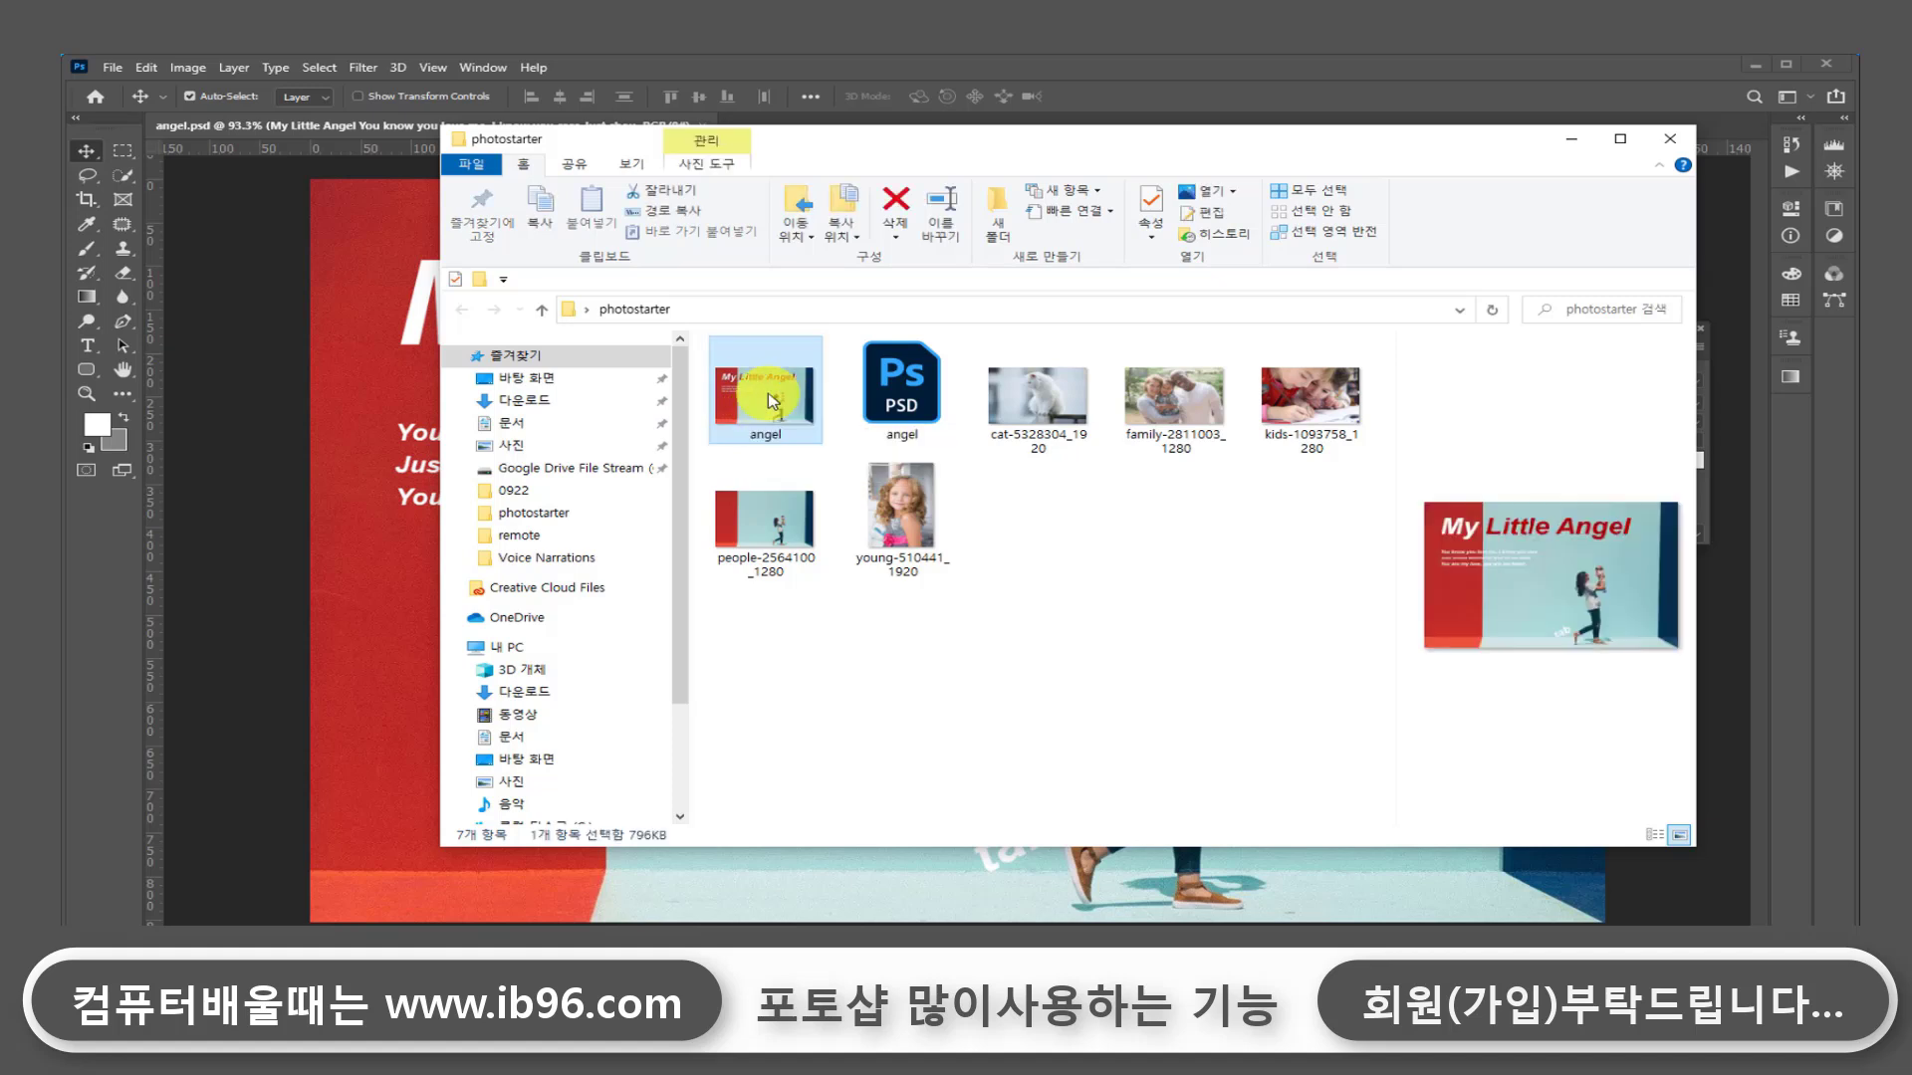
pyautogui.click(874, 392)
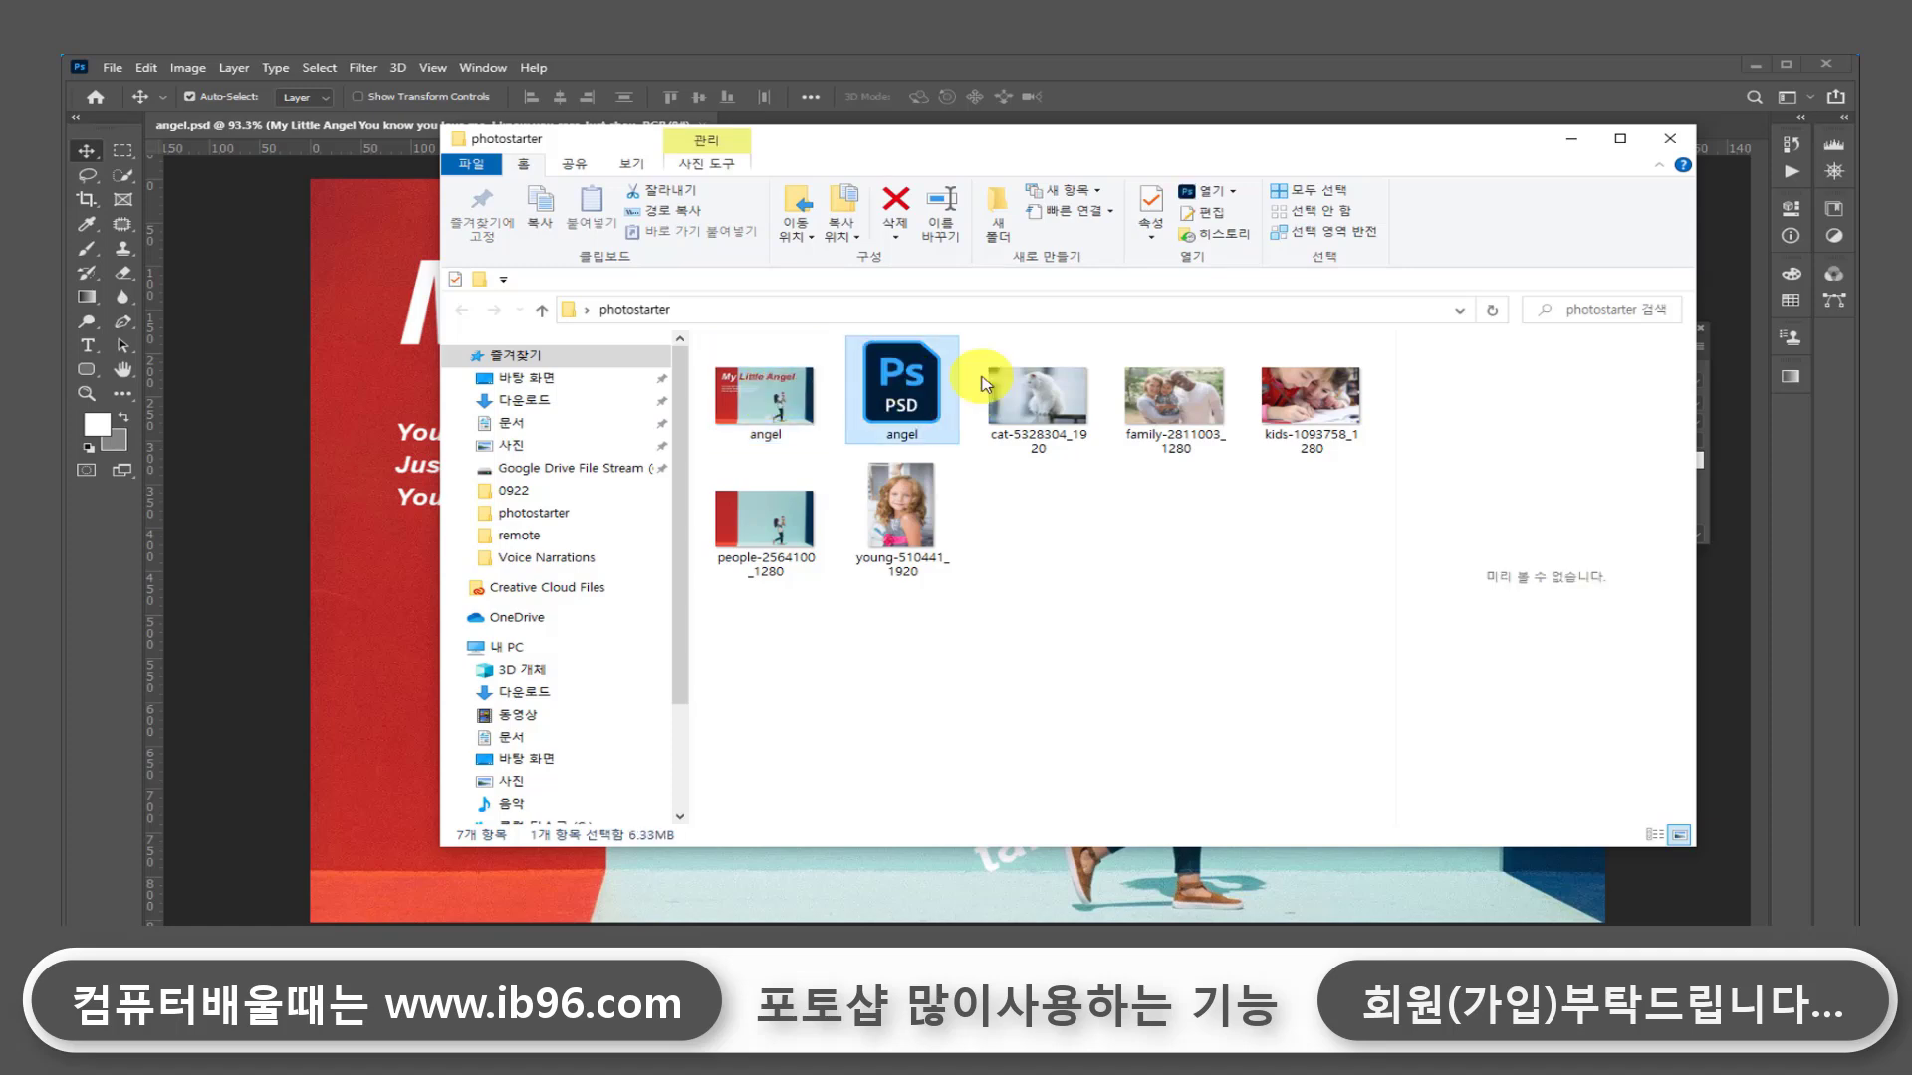
pyautogui.click(1669, 140)
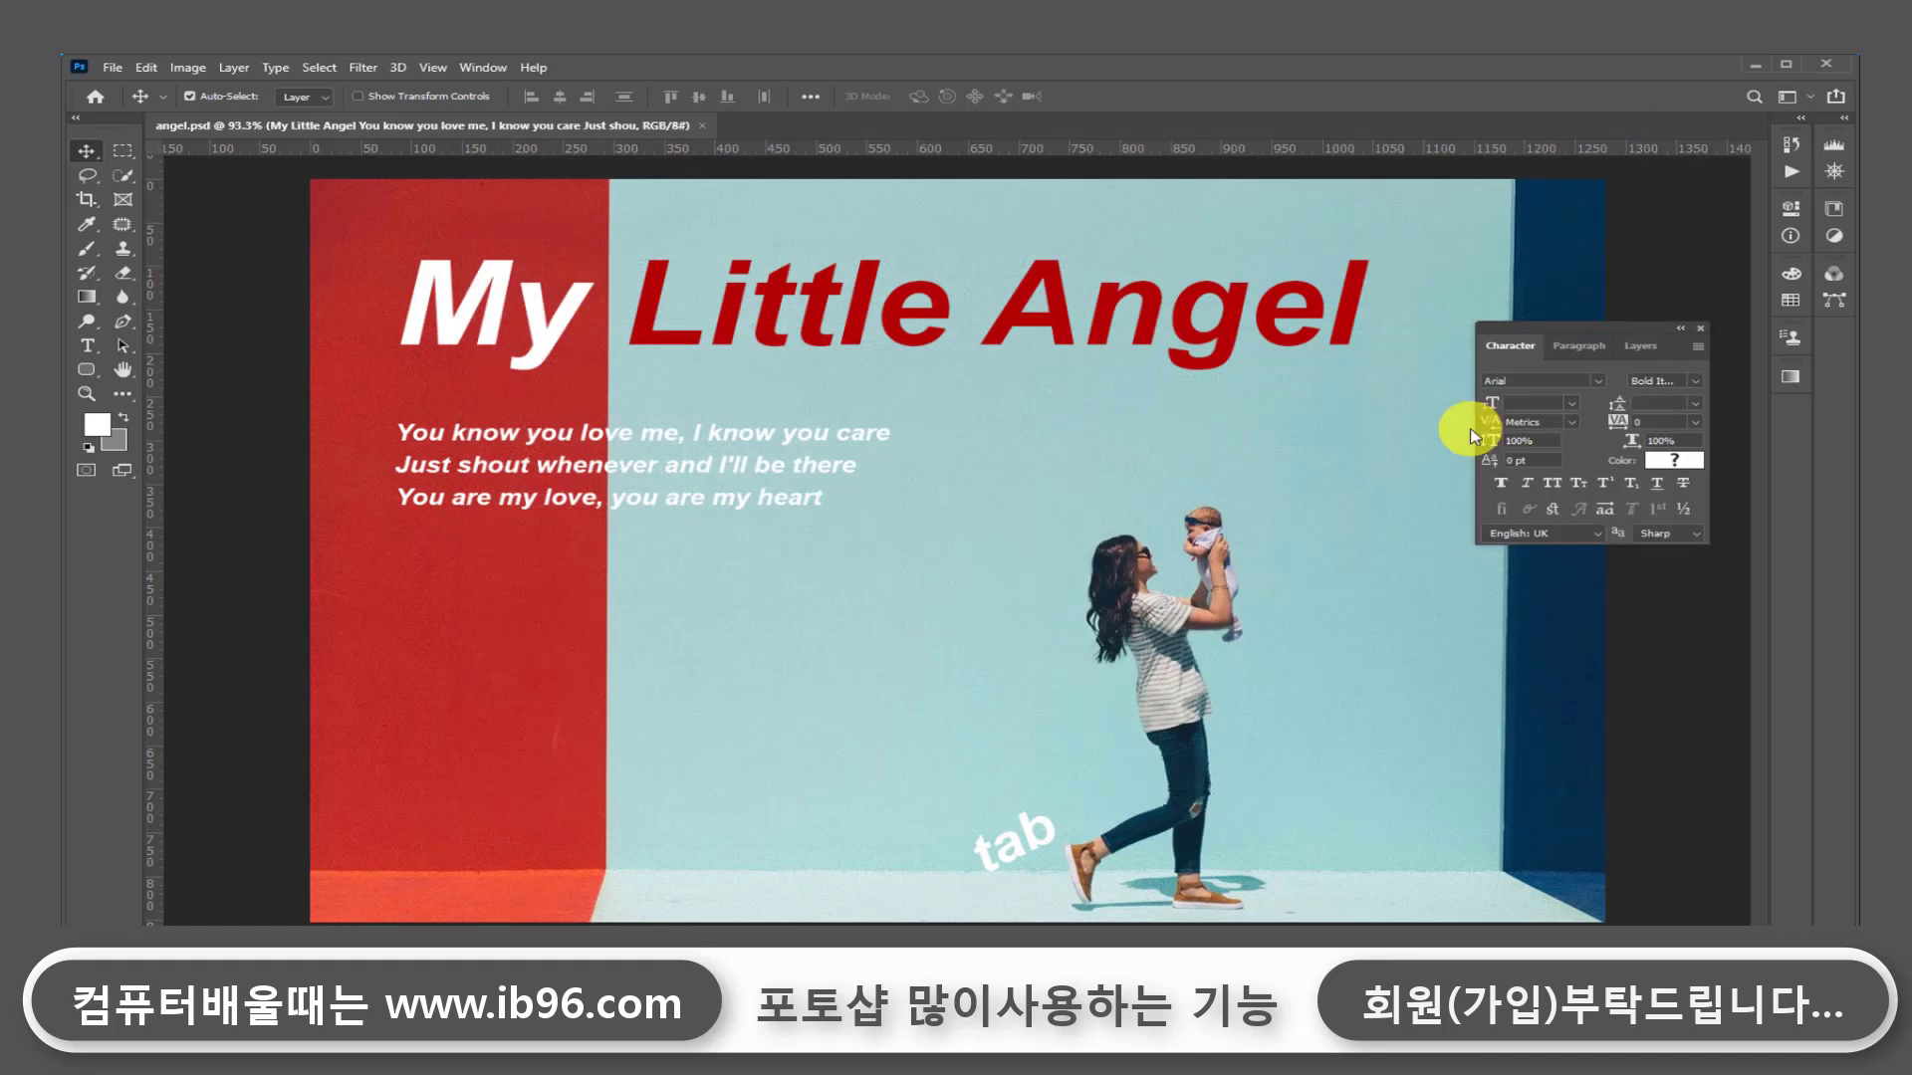
pyautogui.press('ctrl')
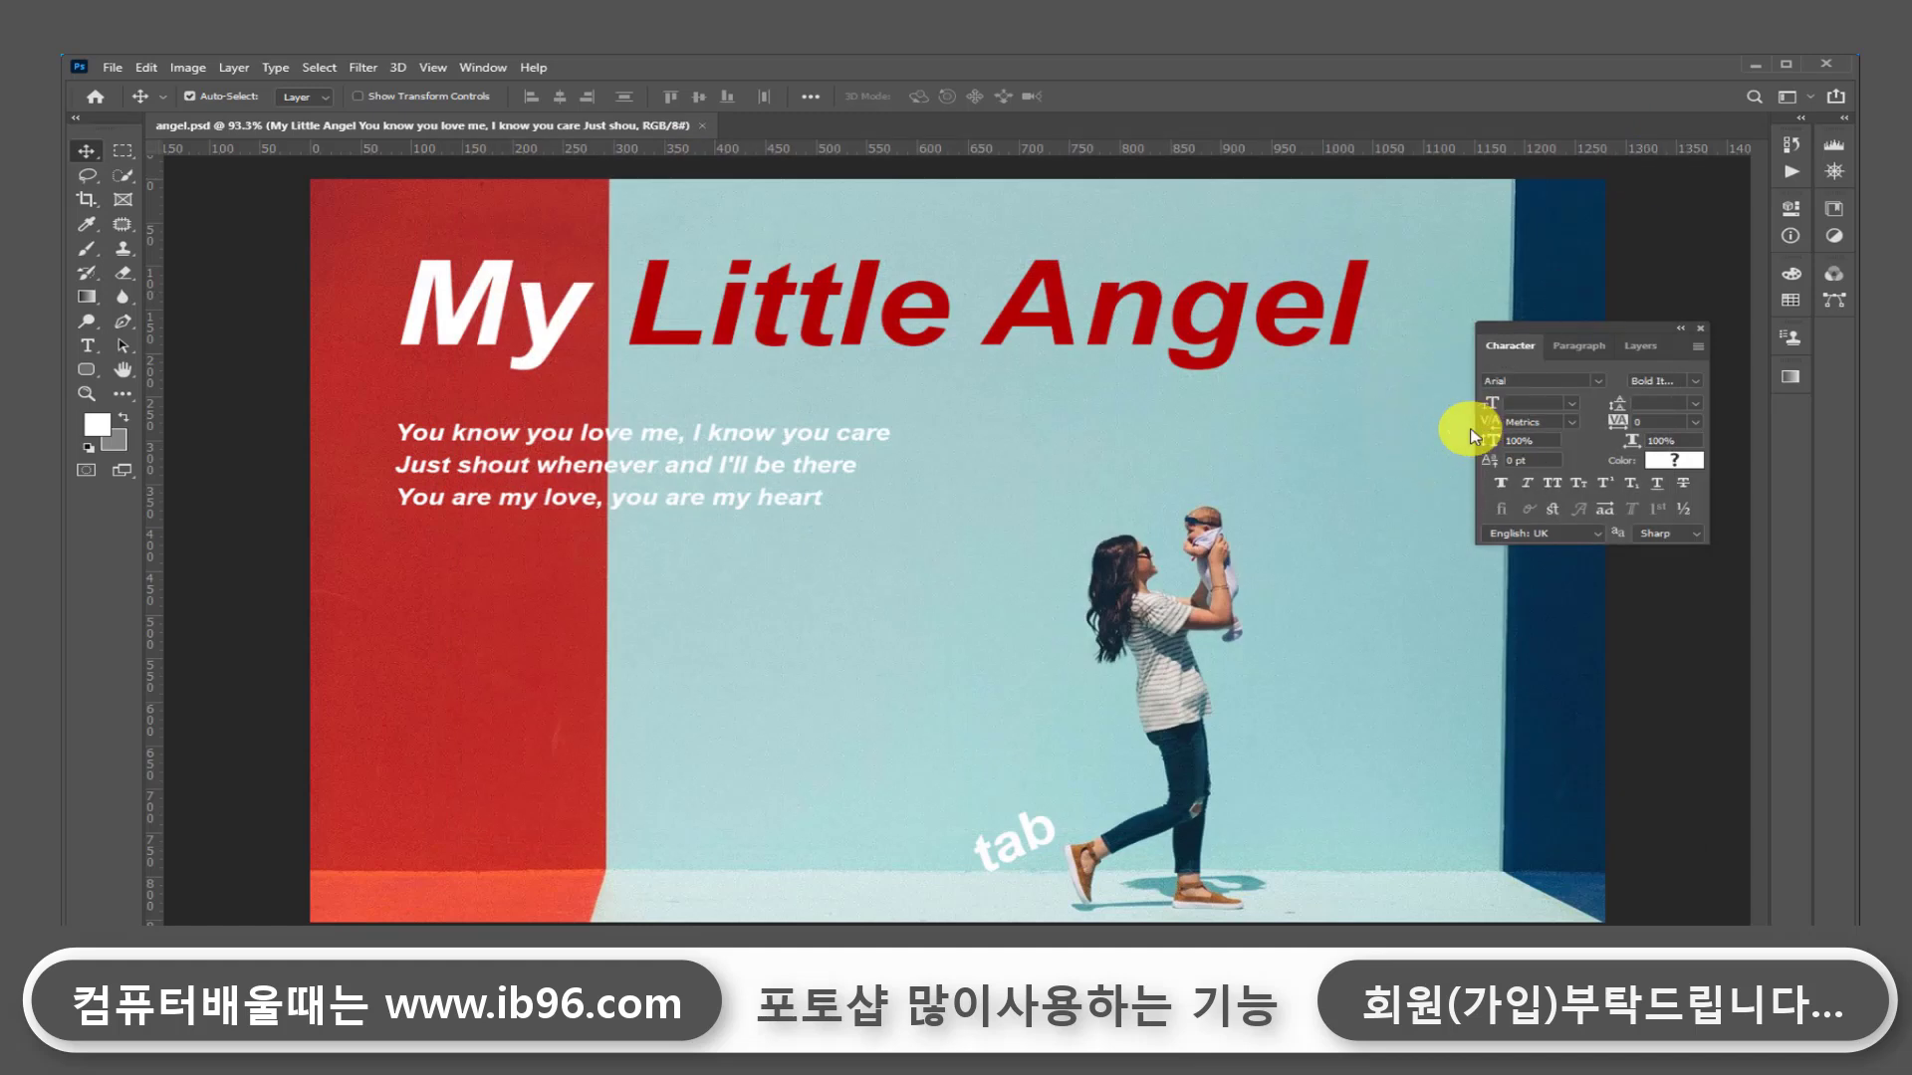